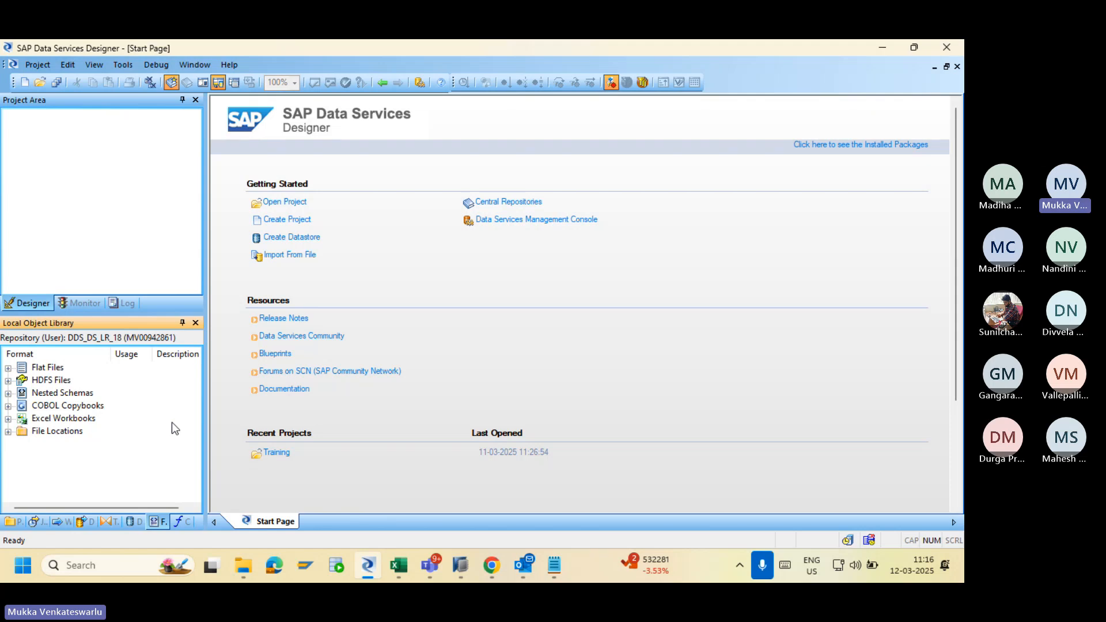
In HANA Studio, preview the 24 rows of DIM_CUST_TRAINING, then return to SQL Console 1.
click(453, 565)
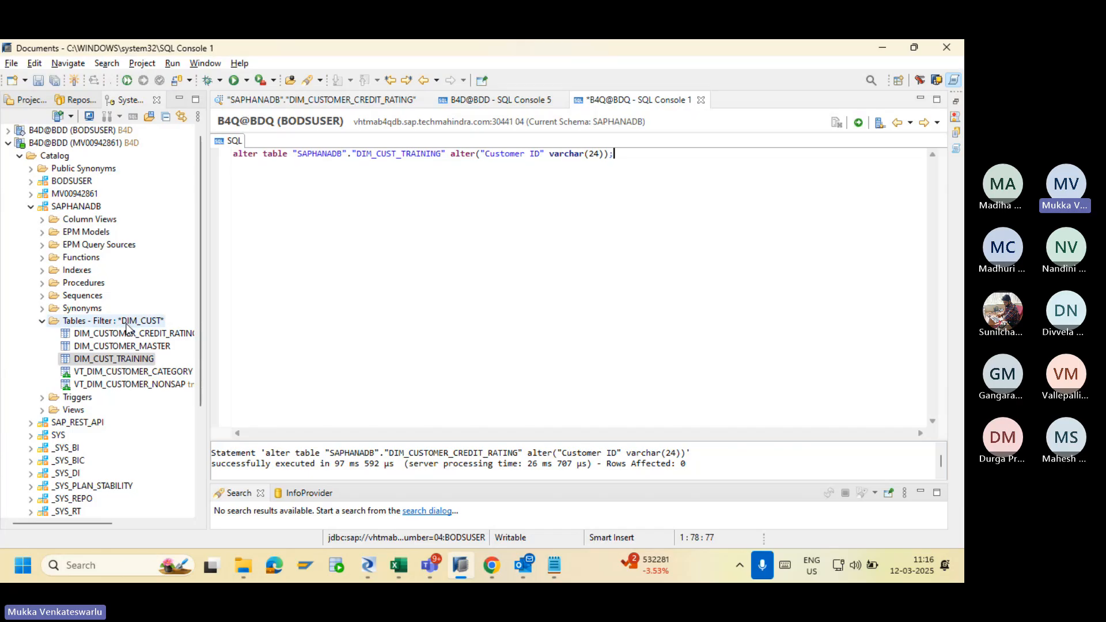
click(131, 359)
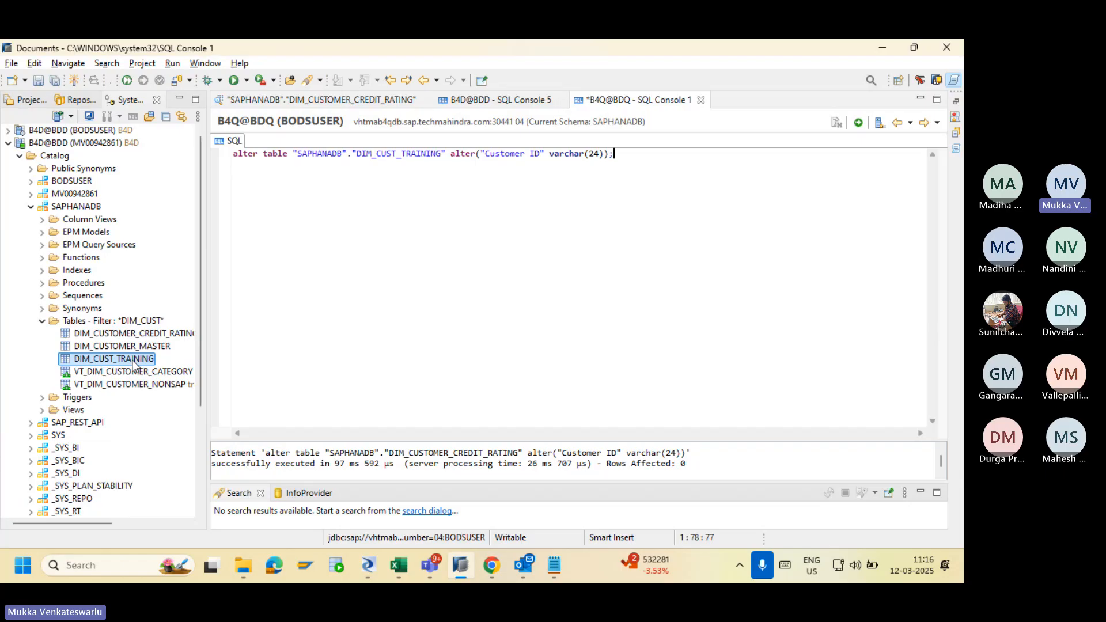
right_click(133, 360)
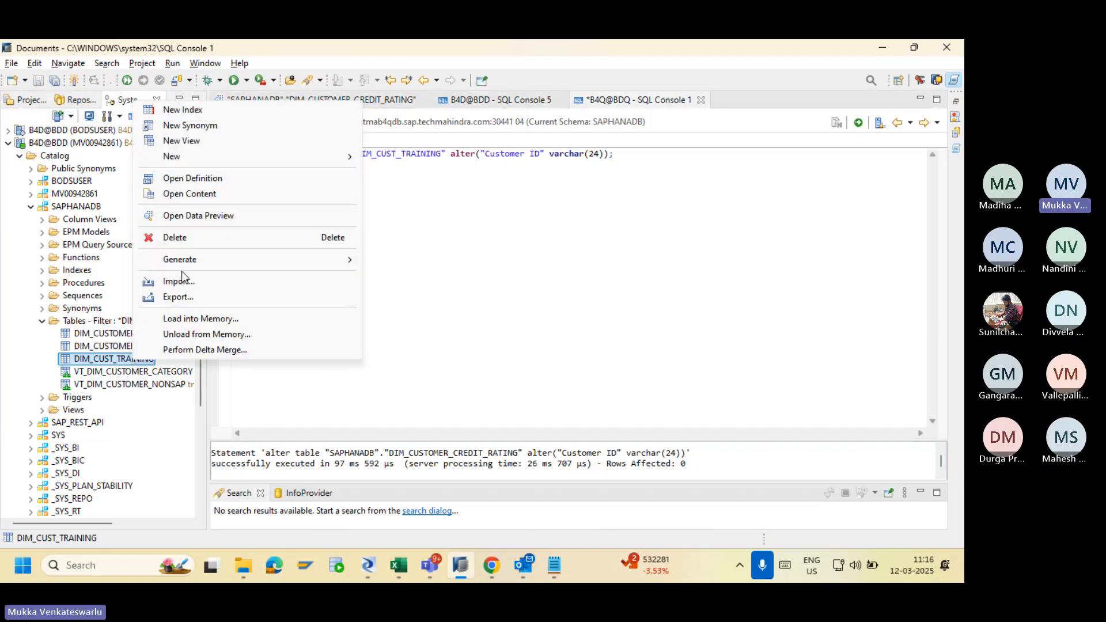
click(237, 216)
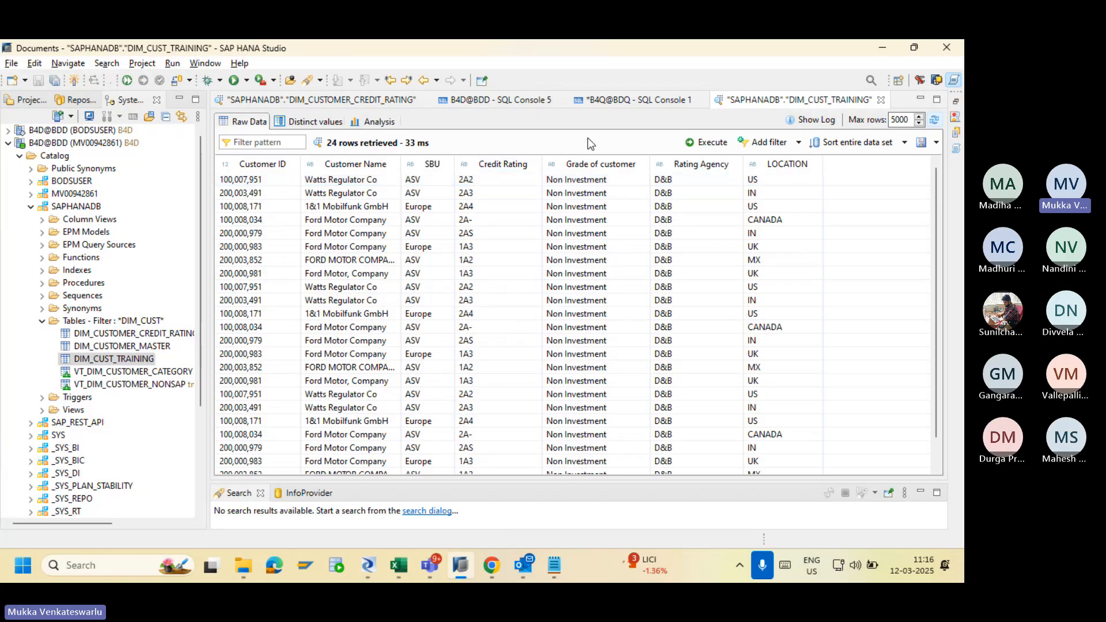
click(611, 103)
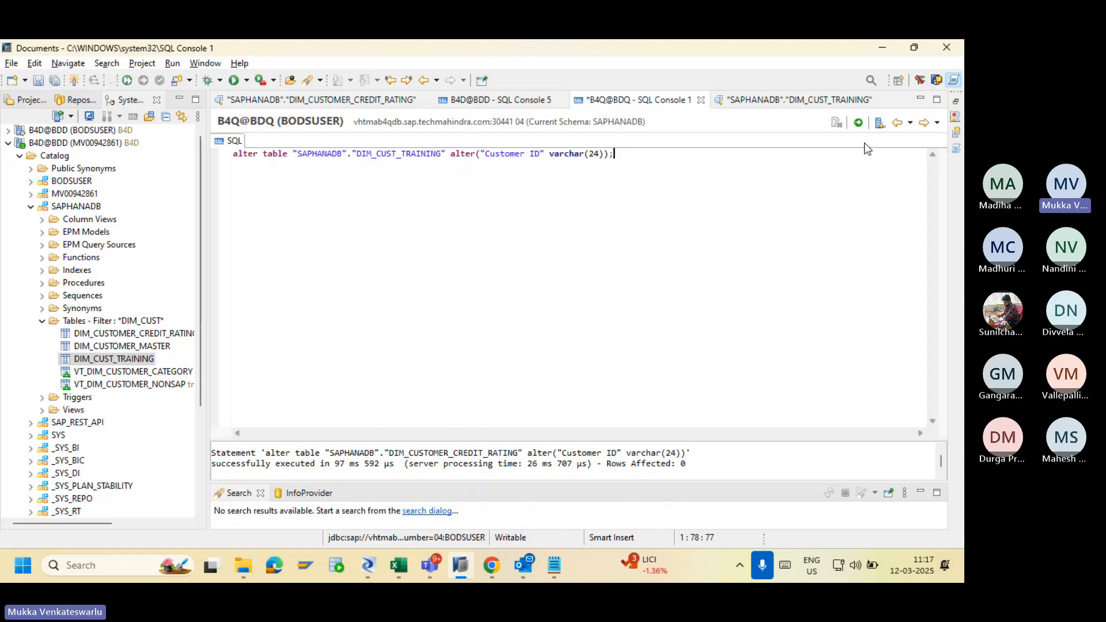
Execute the Customer ID alter on B4Q; it fails with error 259, table not found.
click(858, 122)
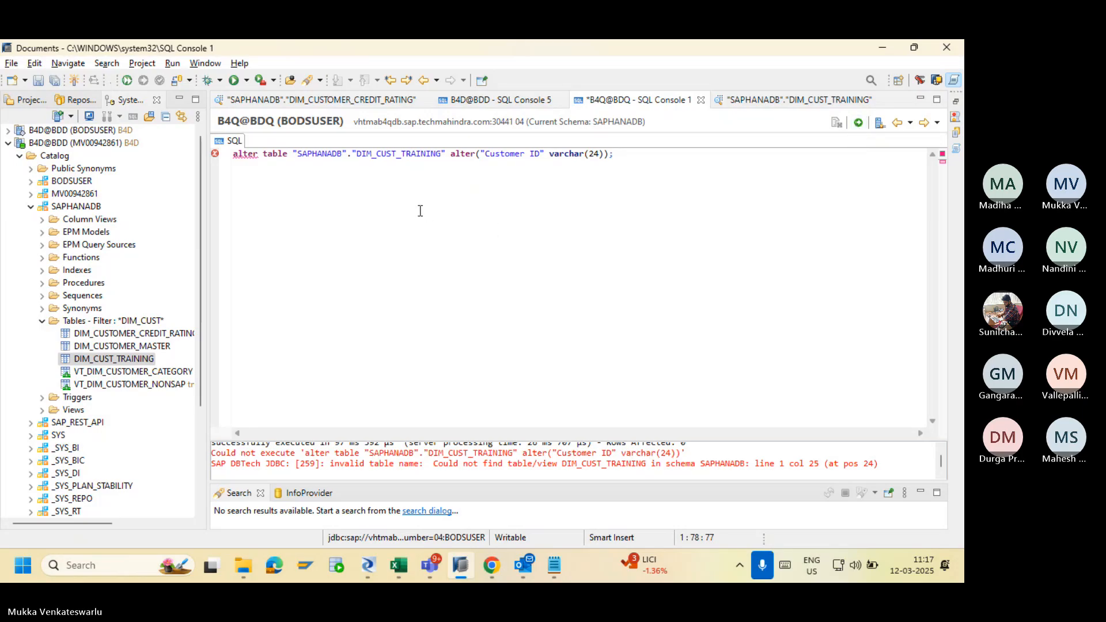
key(ctrl+a)
key(ctrl+c)
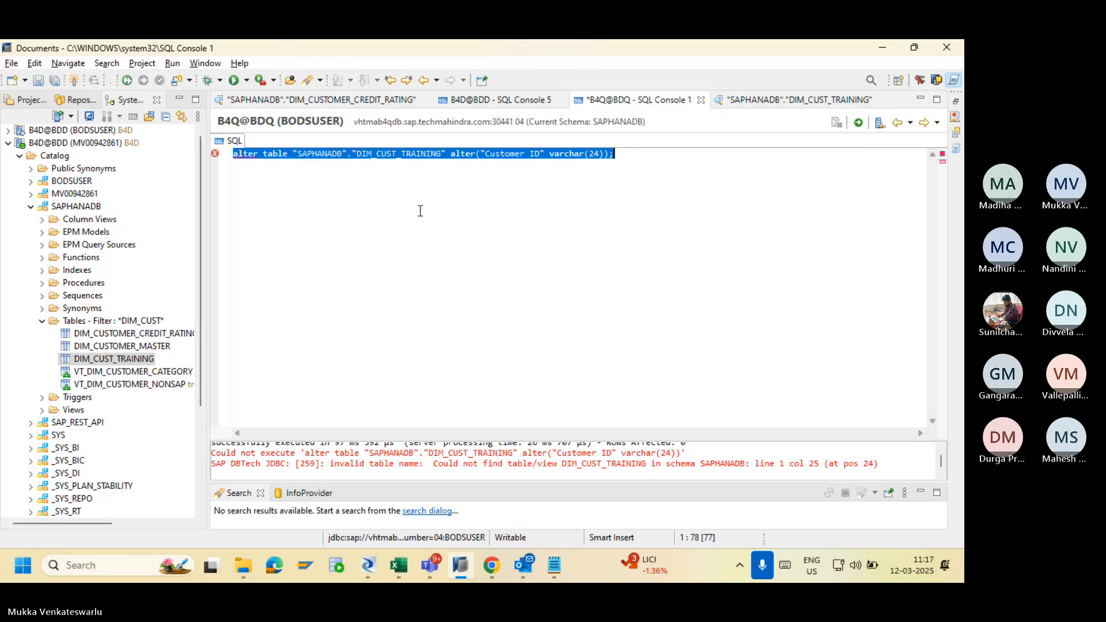
click(99, 323)
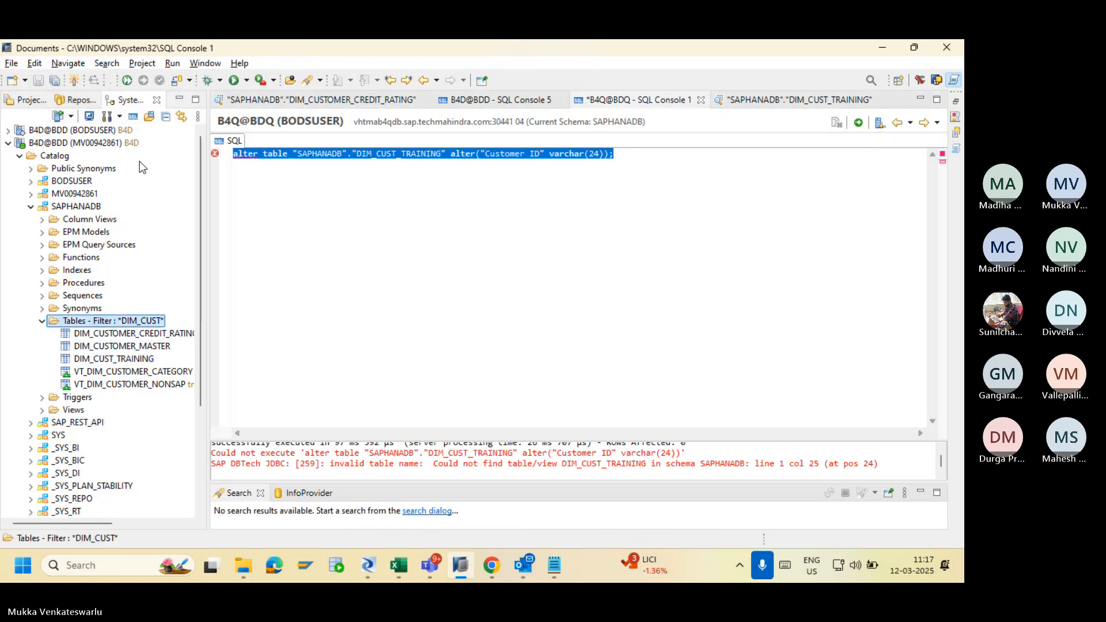
click(133, 117)
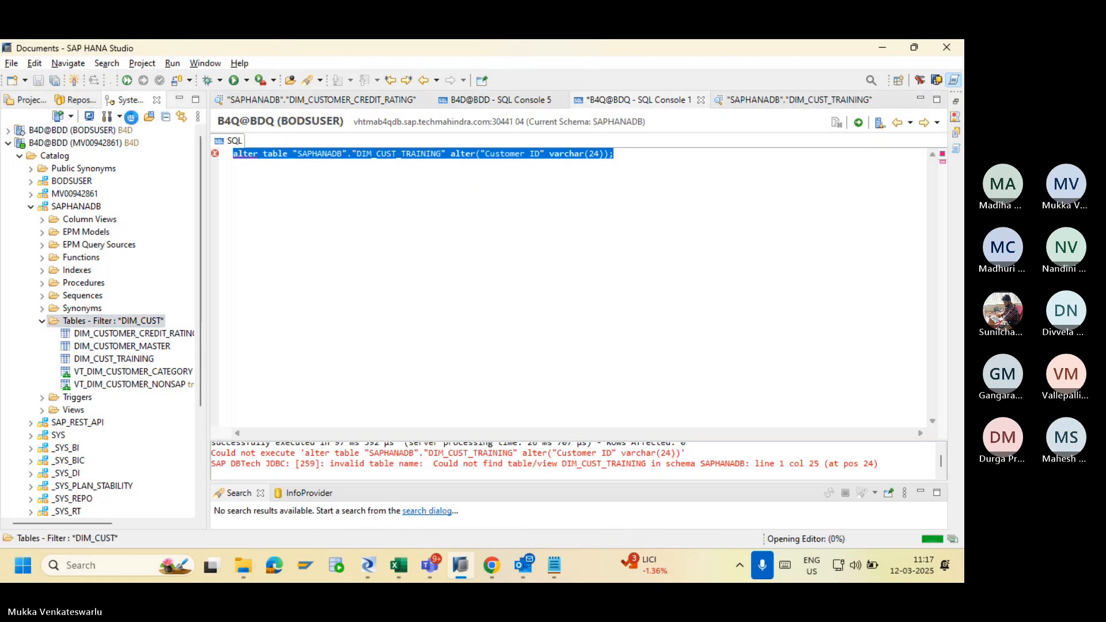
Expand the first B4D@BDD connection down to Catalog > SAPHANADB > Tables.
click(8, 143)
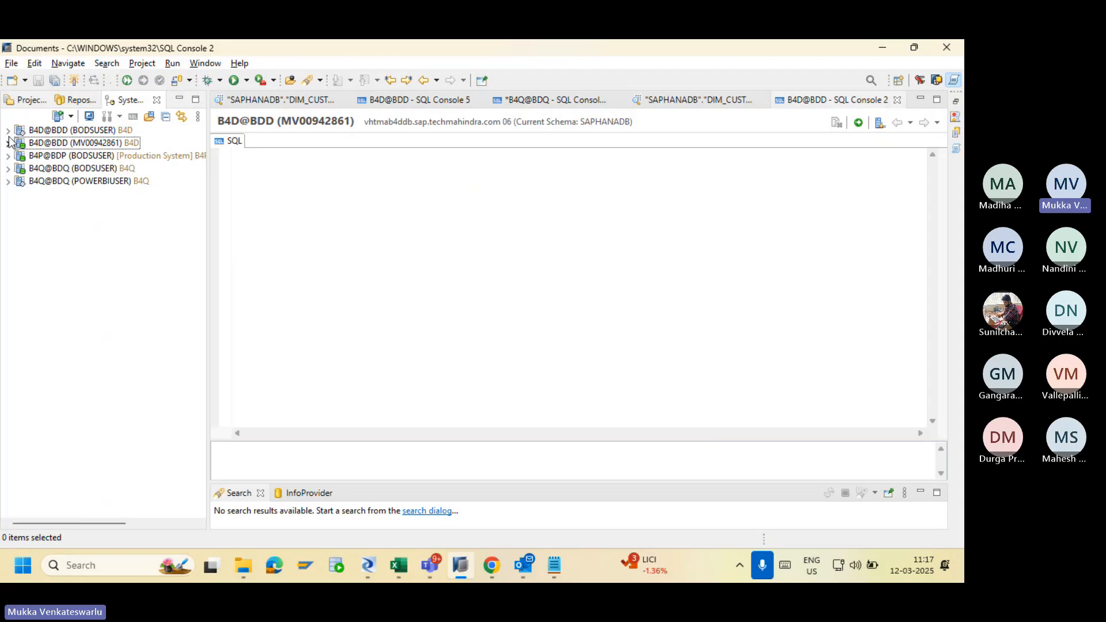
click(8, 130)
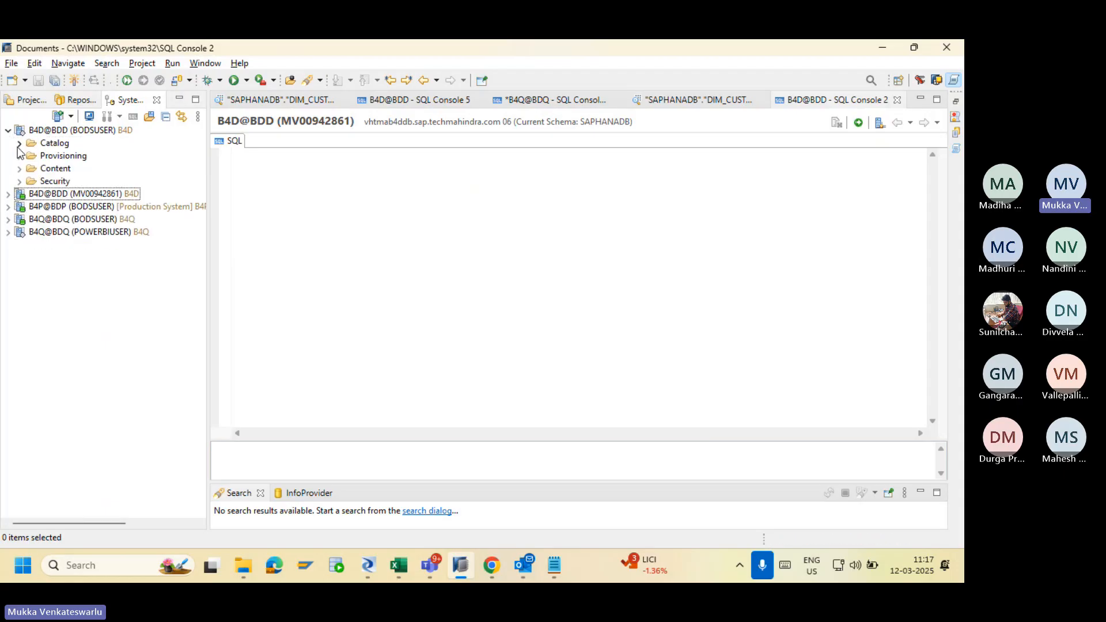
click(18, 148)
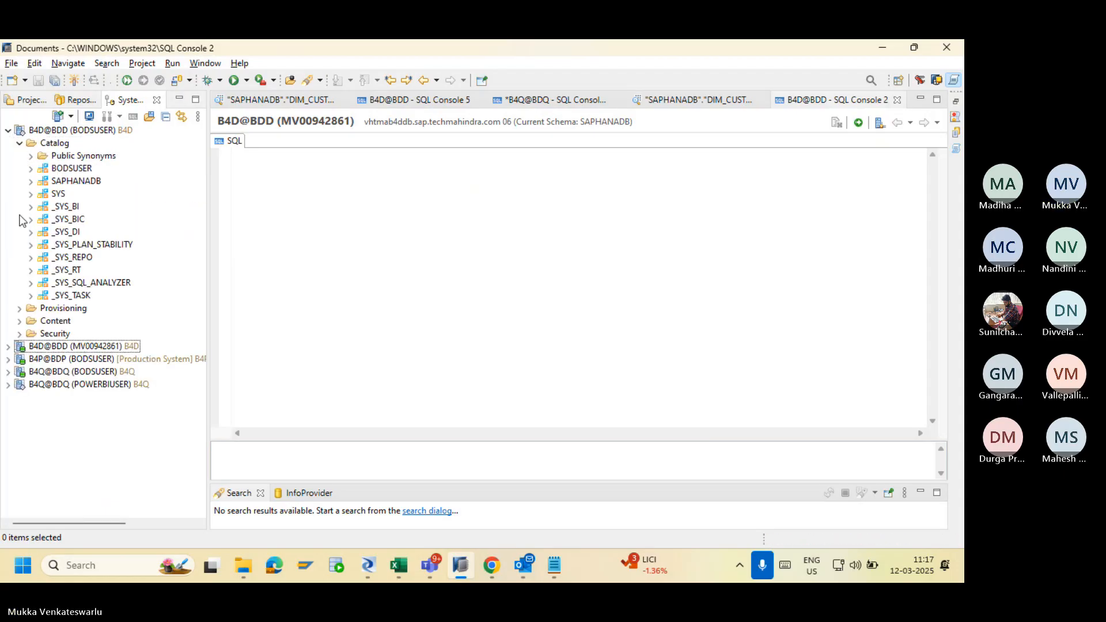
click(30, 182)
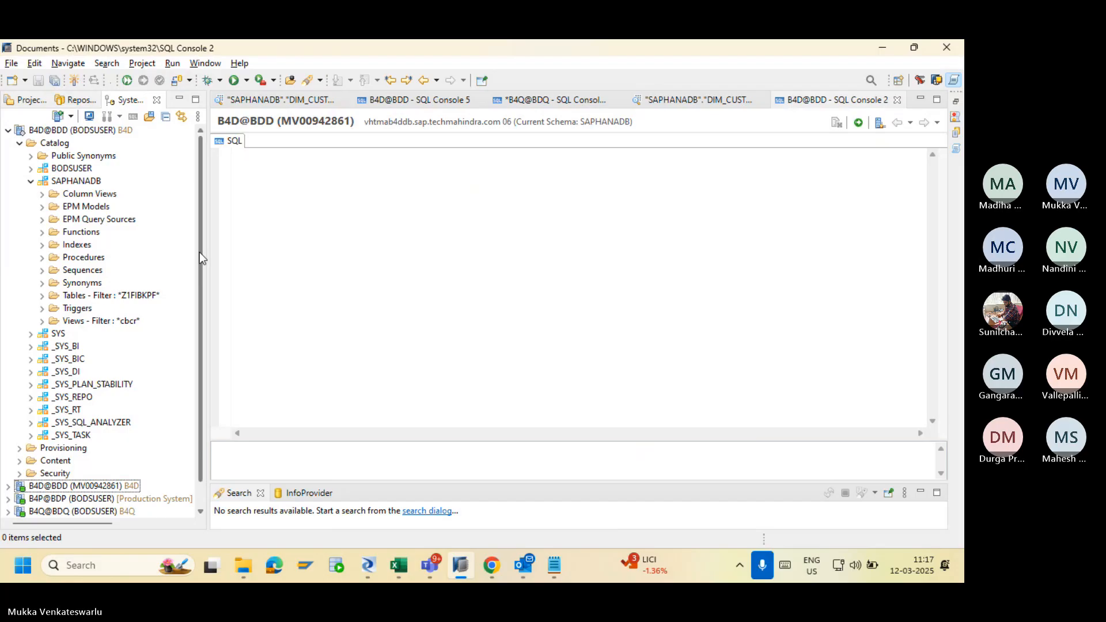
click(897, 100)
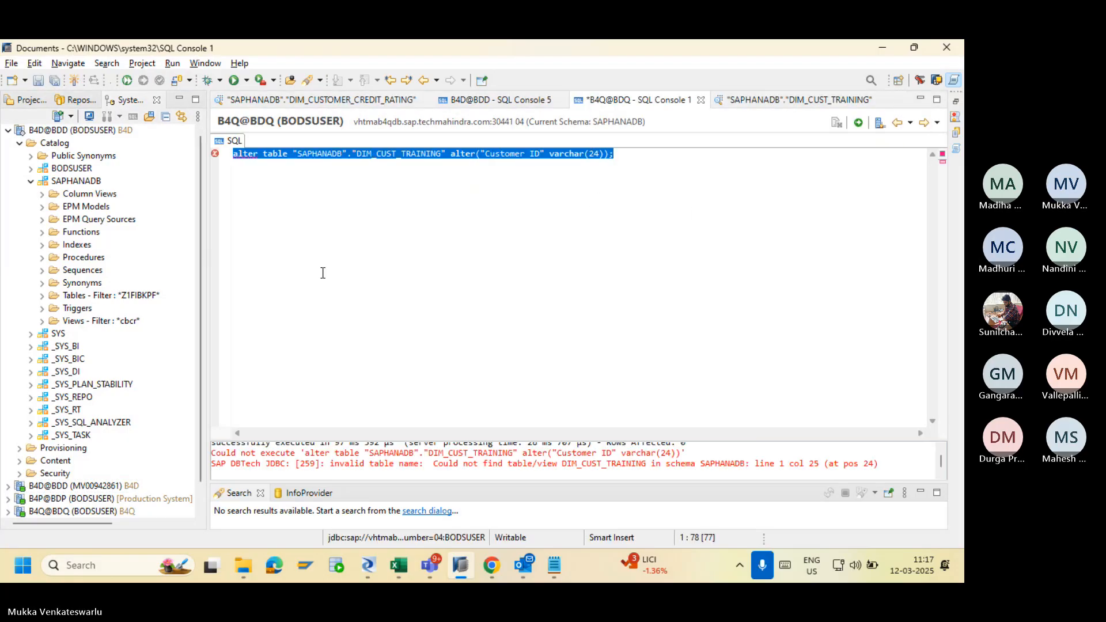
click(41, 296)
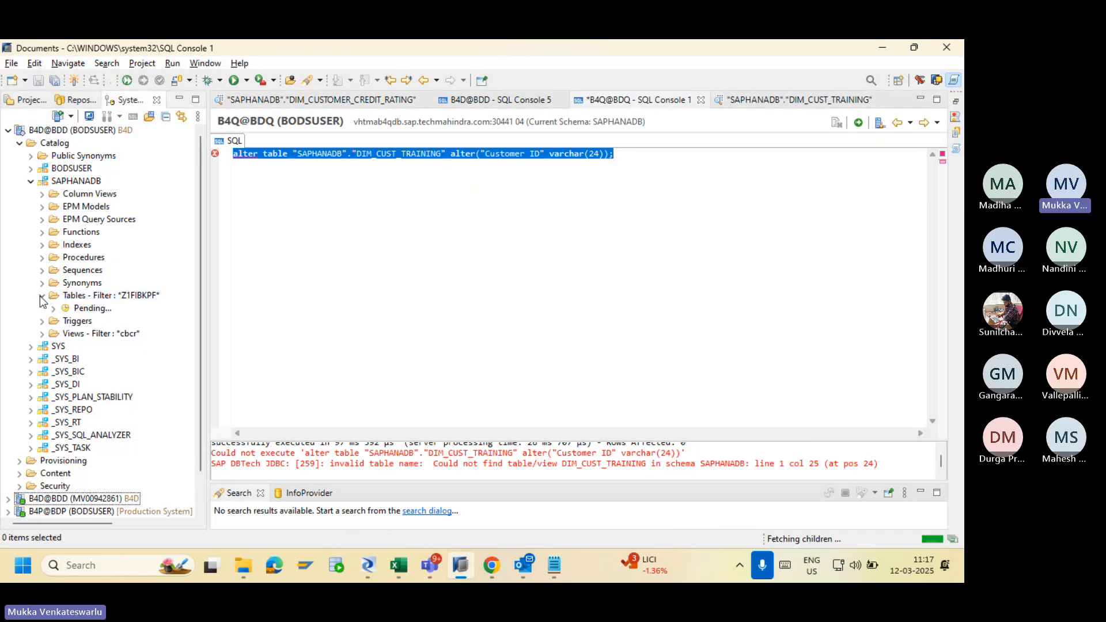
Filter the SAPHANADB tables to DIM_CUST and open DIM_CUST_TRAINING's data preview.
right_click(115, 297)
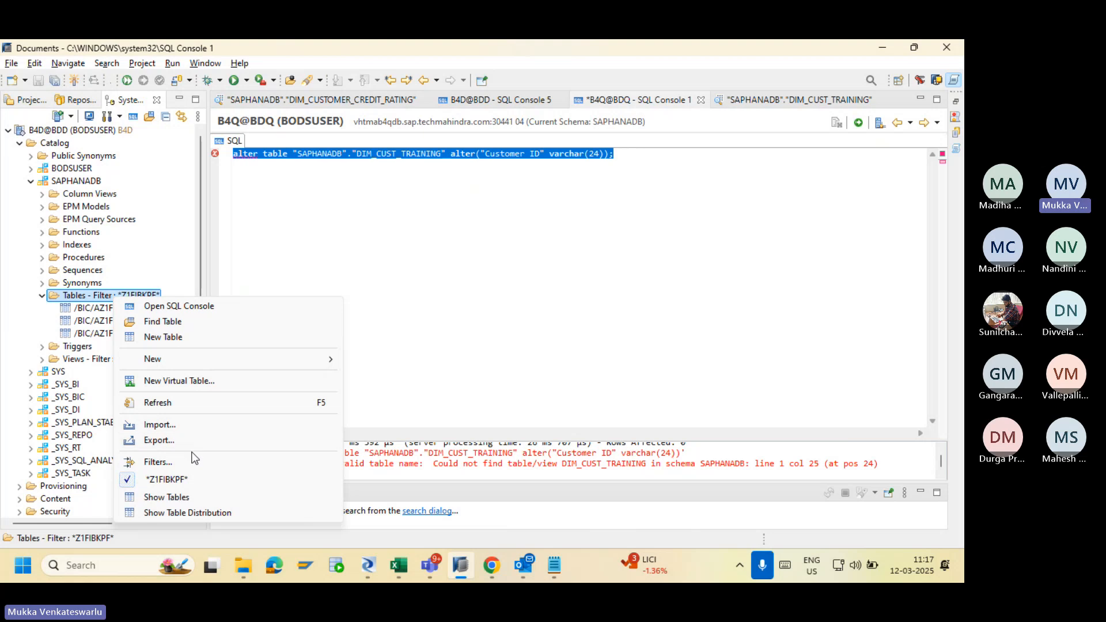
click(193, 459)
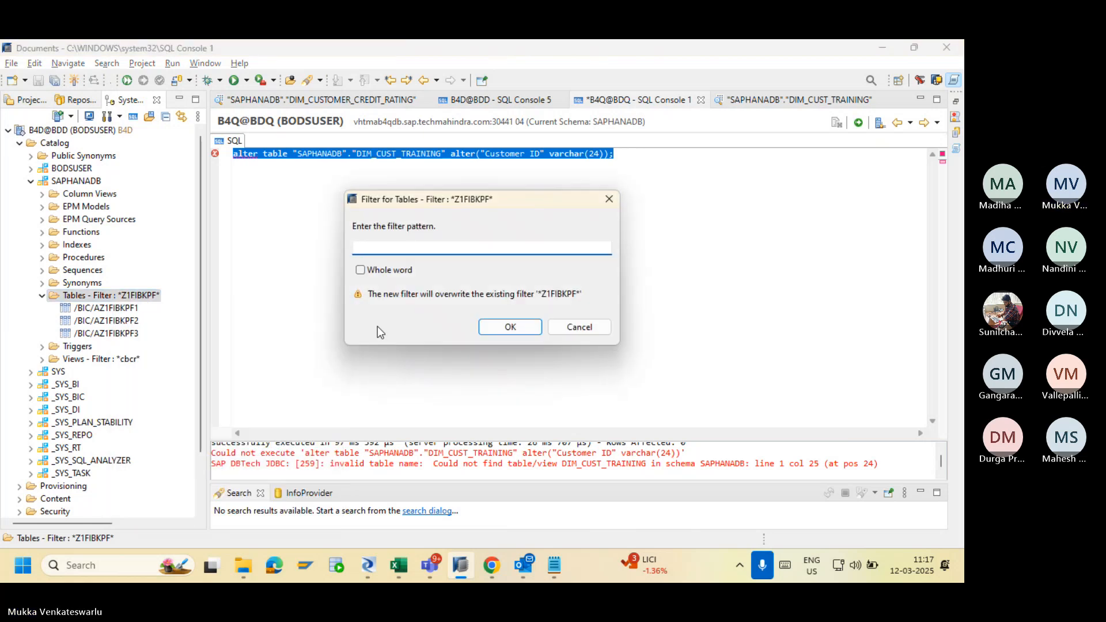
text(DIM_)
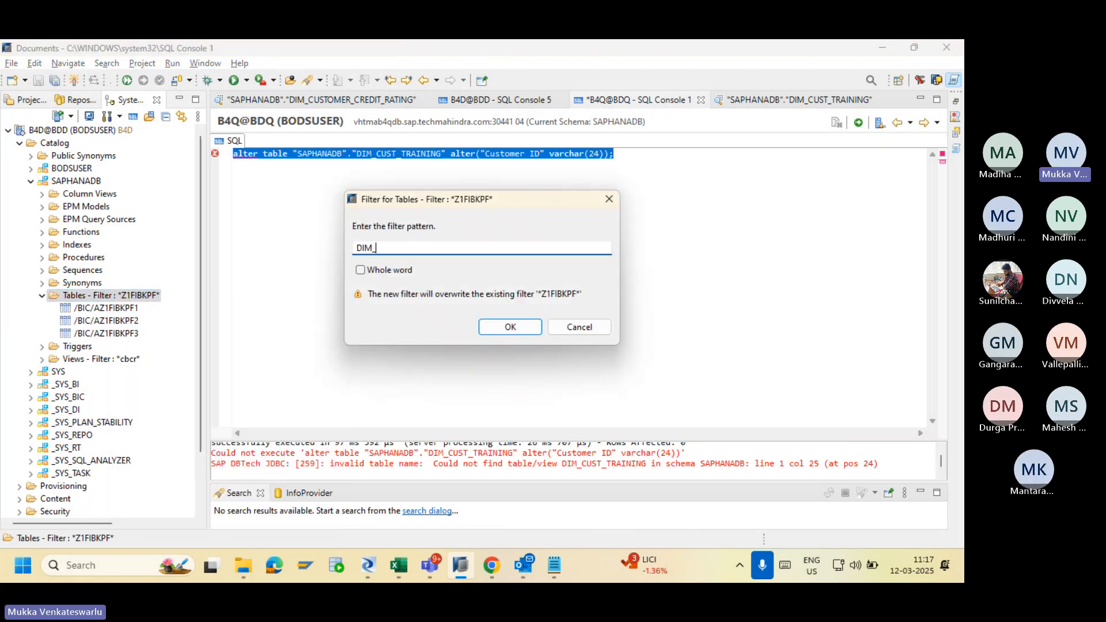
text(CUST)
key(Return)
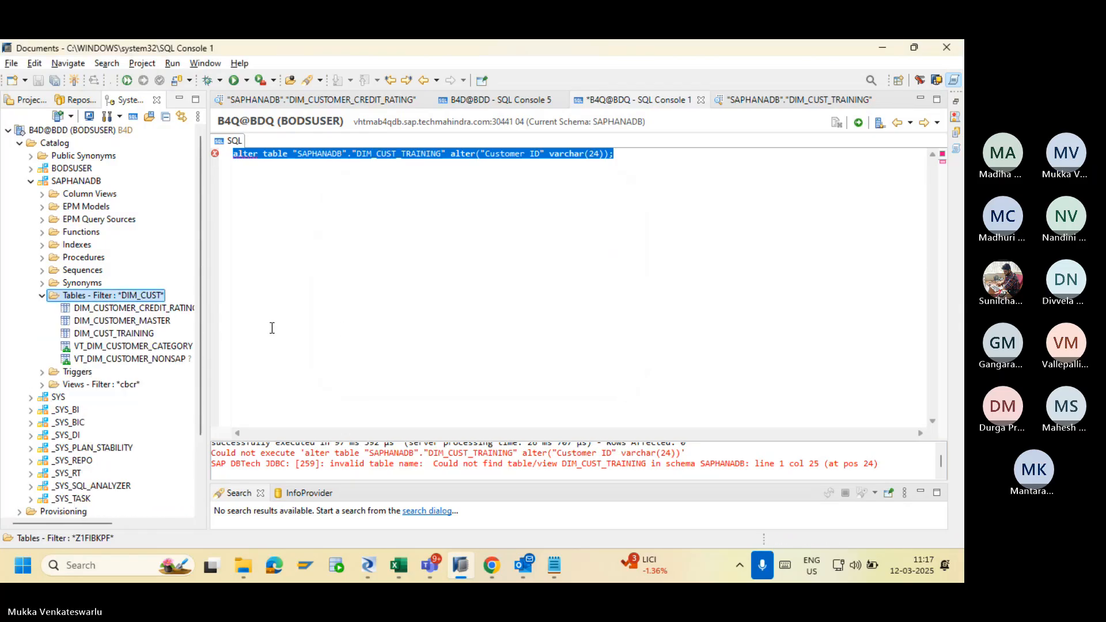
right_click(137, 334)
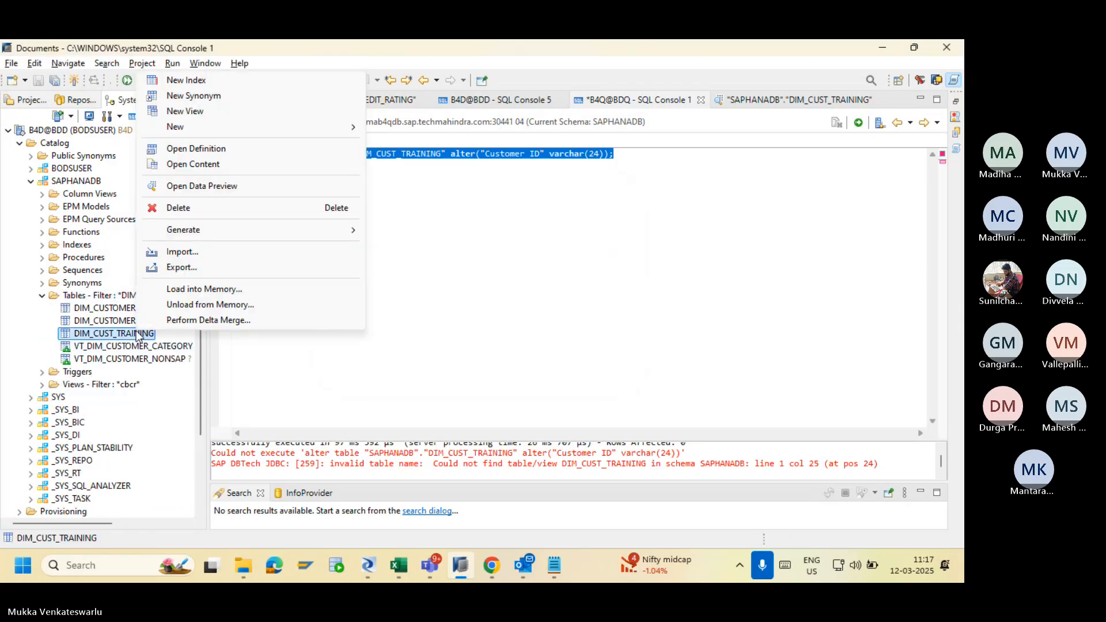
click(246, 185)
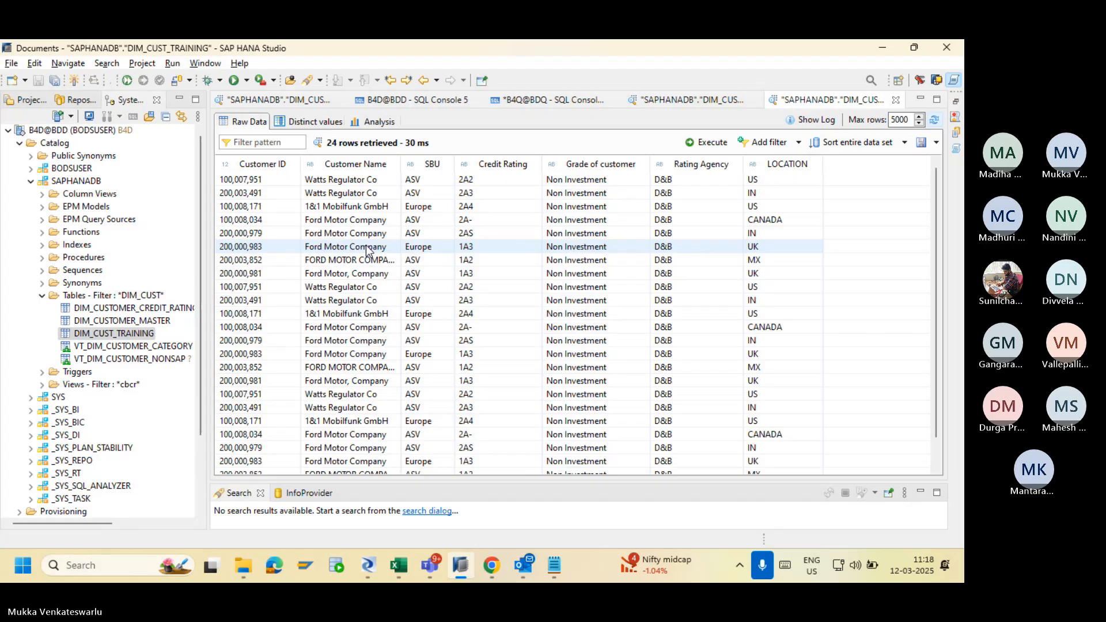
Run the pasted varchar(24) Customer ID alter on B4D@BDD, then refresh the DIM_CUST_TRAINING preview.
click(95, 294)
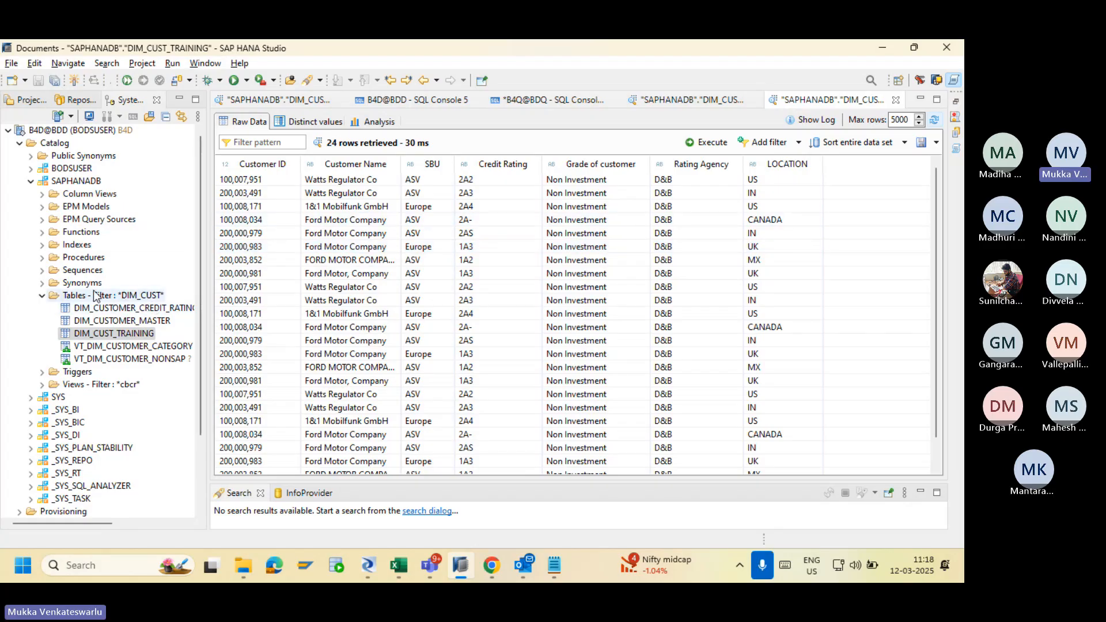
click(133, 116)
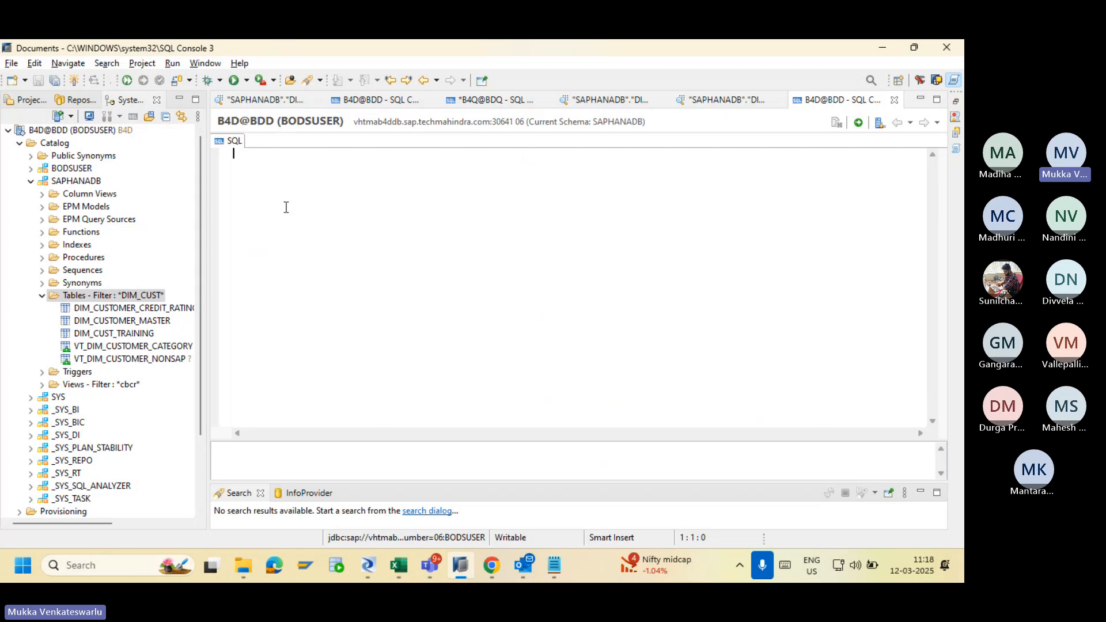
key(ctrl+v)
click(858, 122)
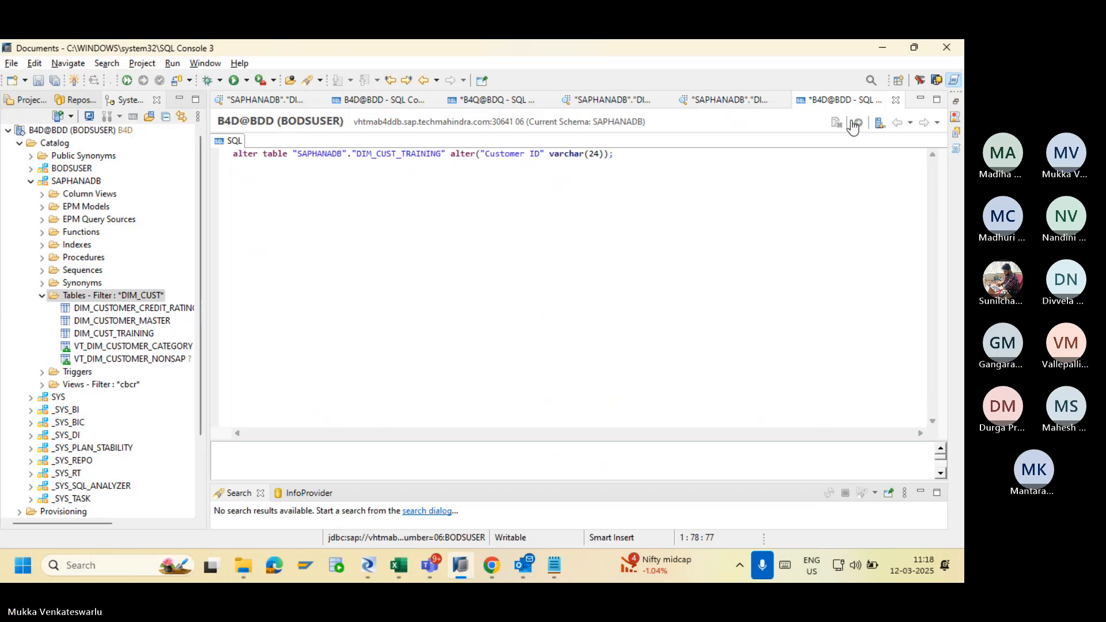
click(742, 103)
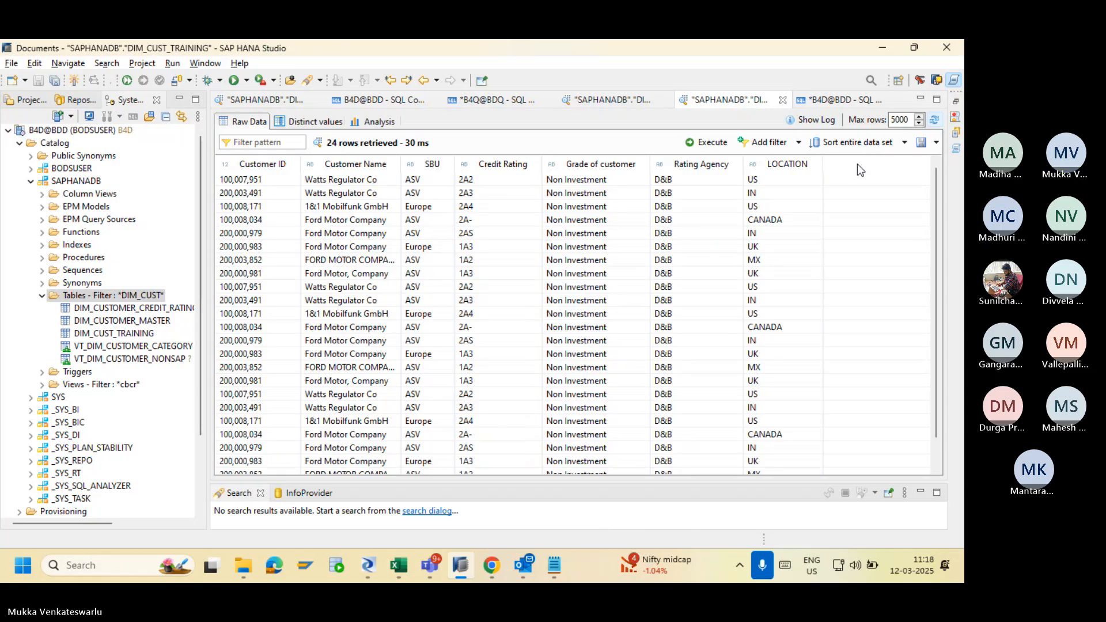
click(933, 122)
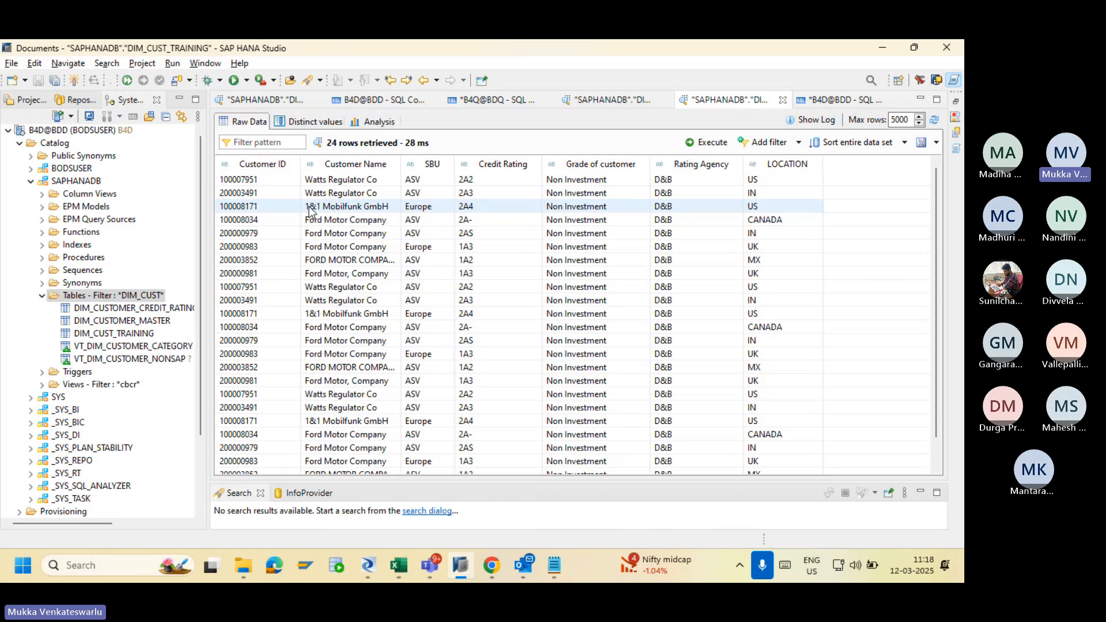
Open DIM_CUST_TRAINING's Table Metadata from DS_B4D > Tables in the Datastores library.
mouse_move(465, 574)
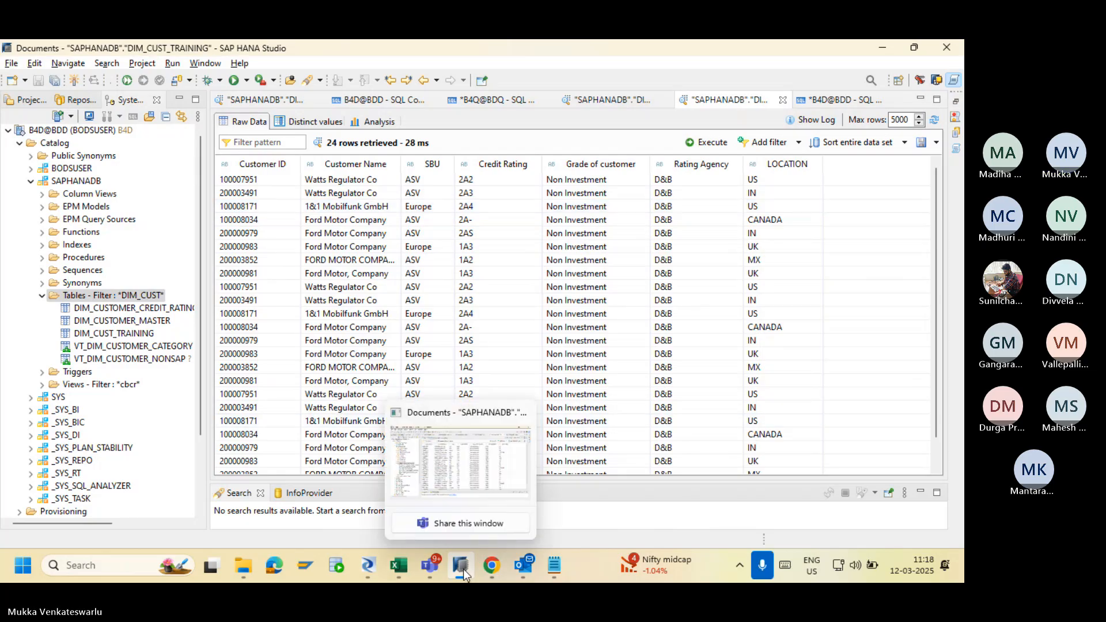
click(372, 565)
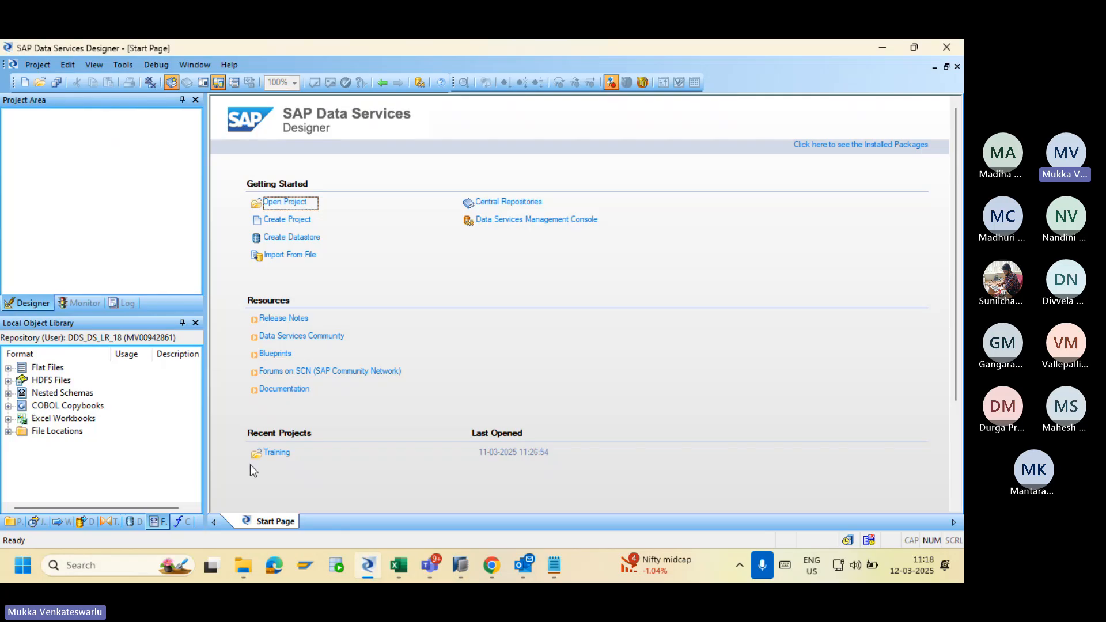
click(131, 520)
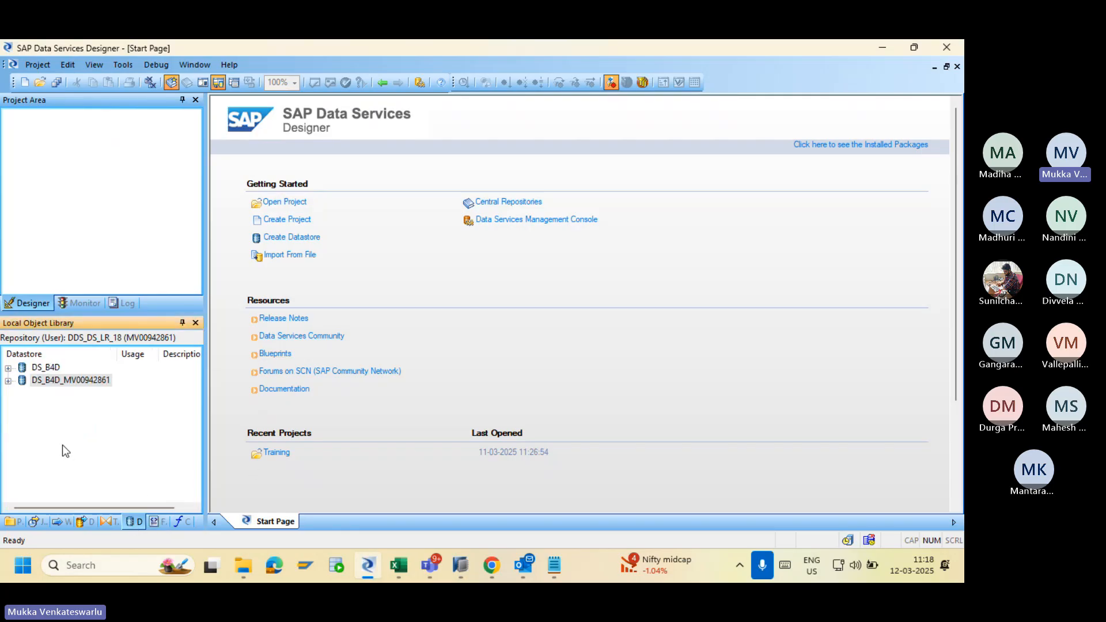
click(8, 368)
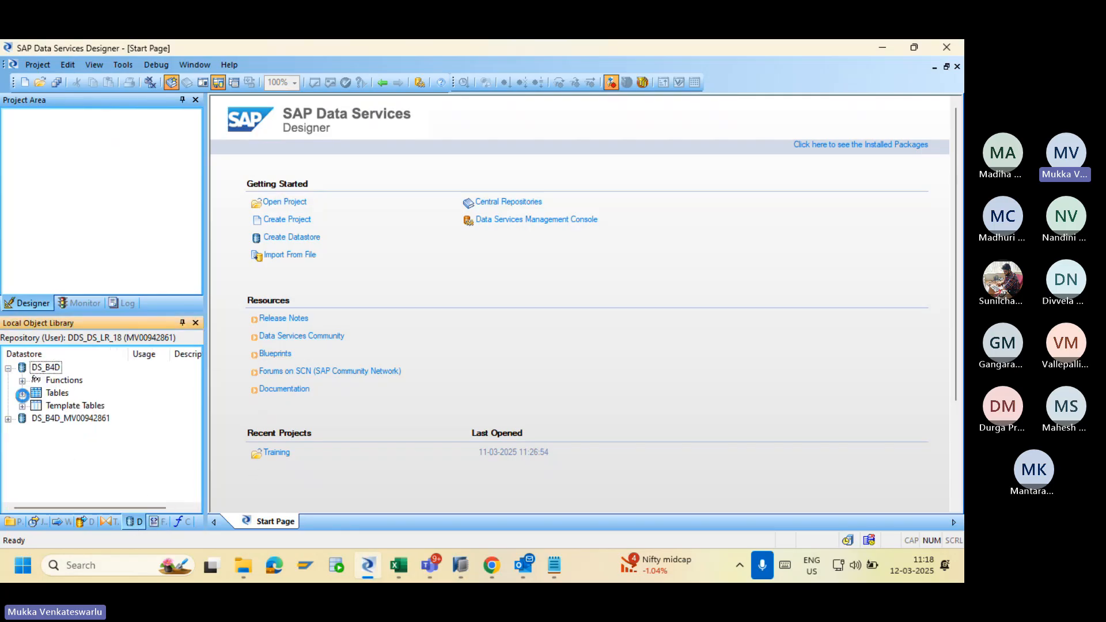
click(21, 393)
click(97, 407)
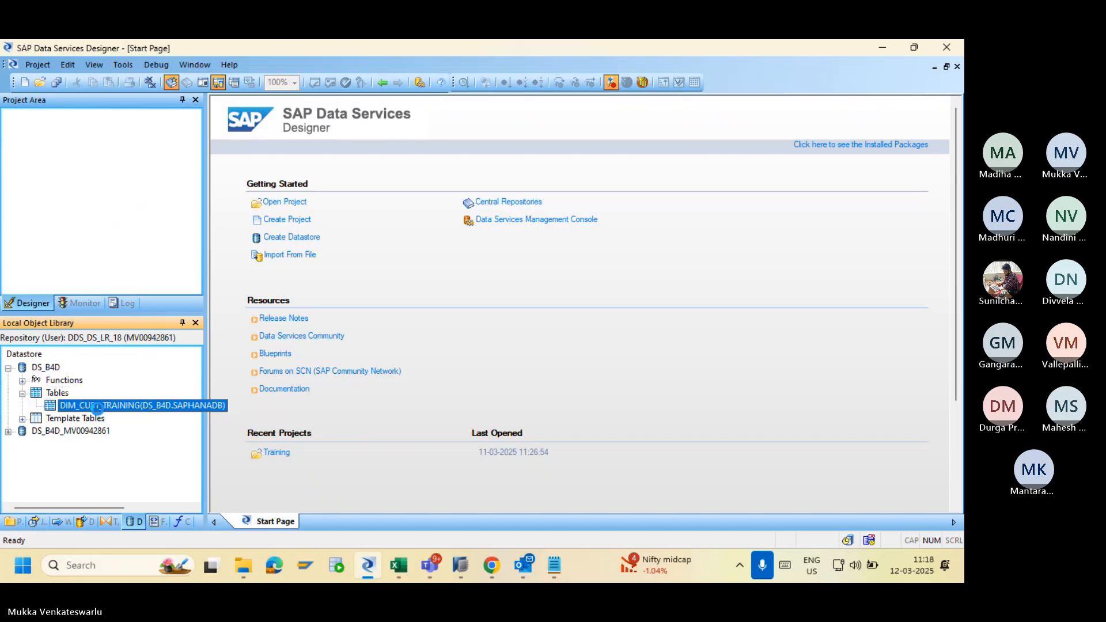
double_click(97, 406)
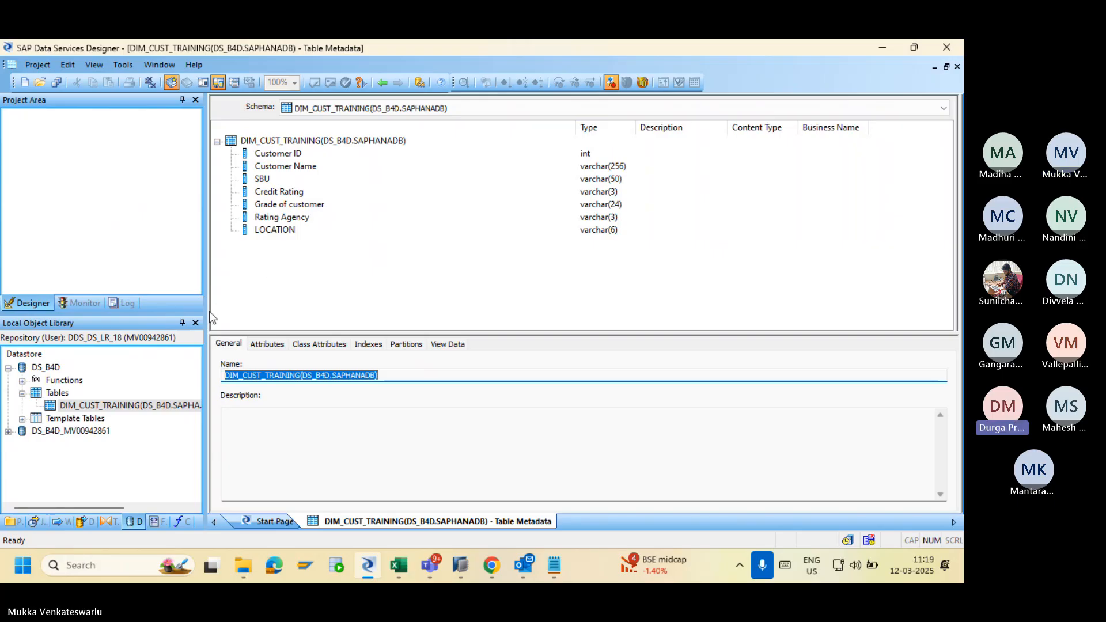
Reimport DIM_CUST_TRAINING from the Local Object Library, confirming with Yes.
right_click(119, 404)
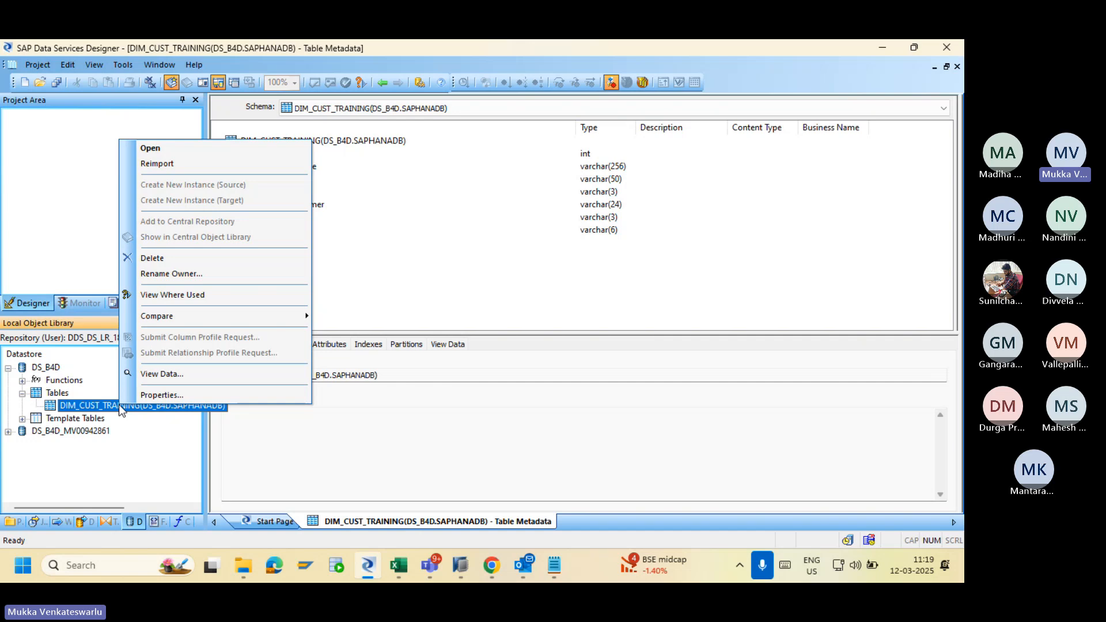
click(178, 165)
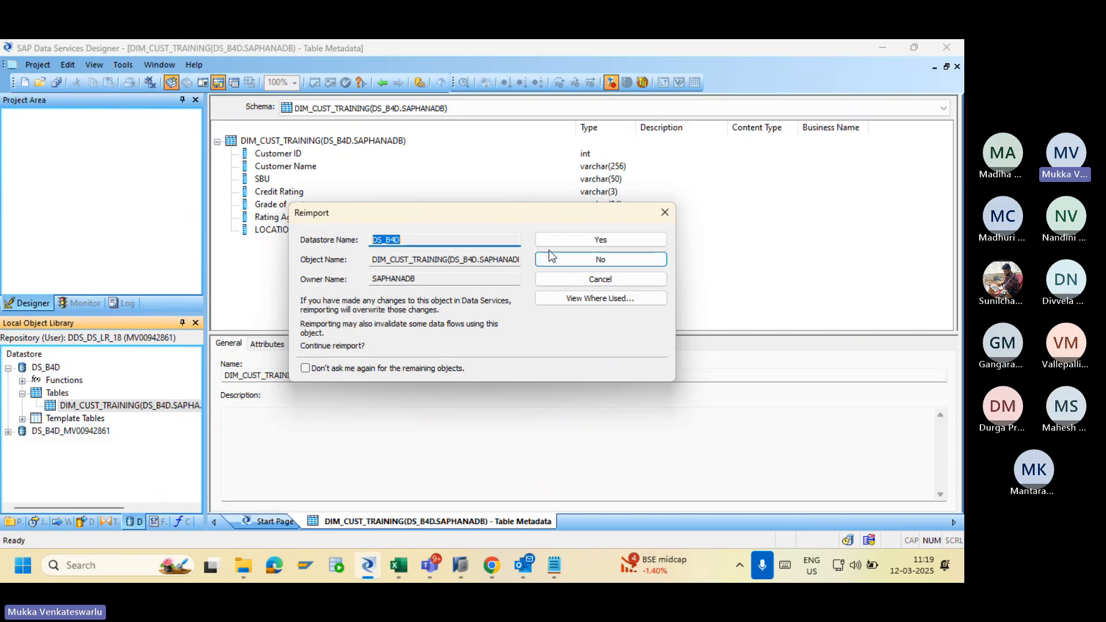
click(567, 244)
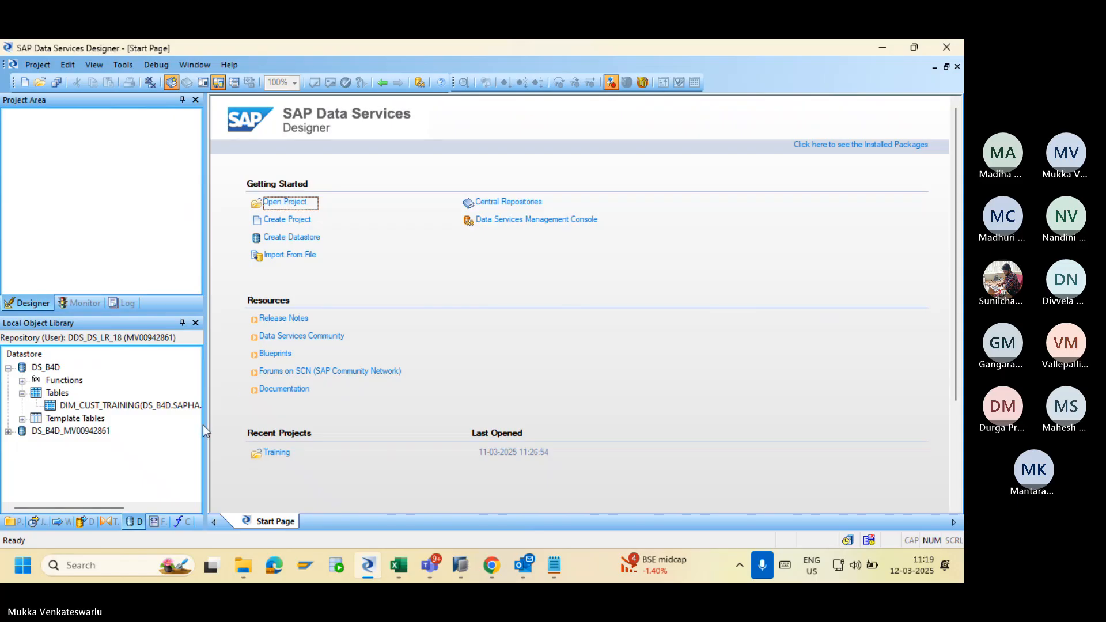
Open the Training project and navigate JOB_FIRSTBATCH > WF_FIRSTBATCH > DF_FIRSTBATCH data flow.
click(12, 522)
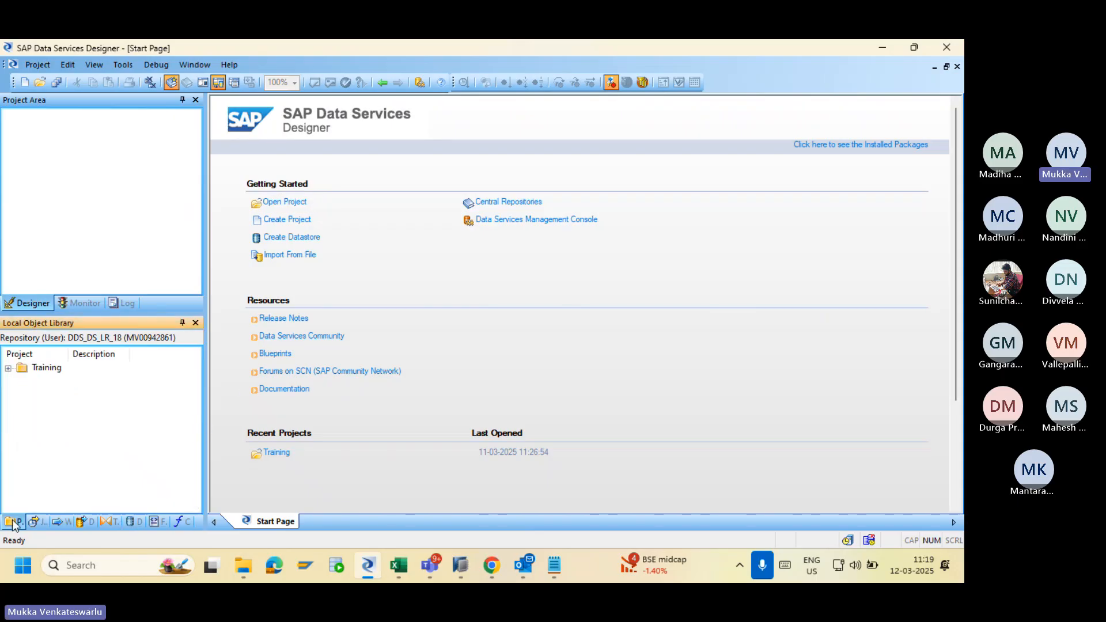
click(8, 369)
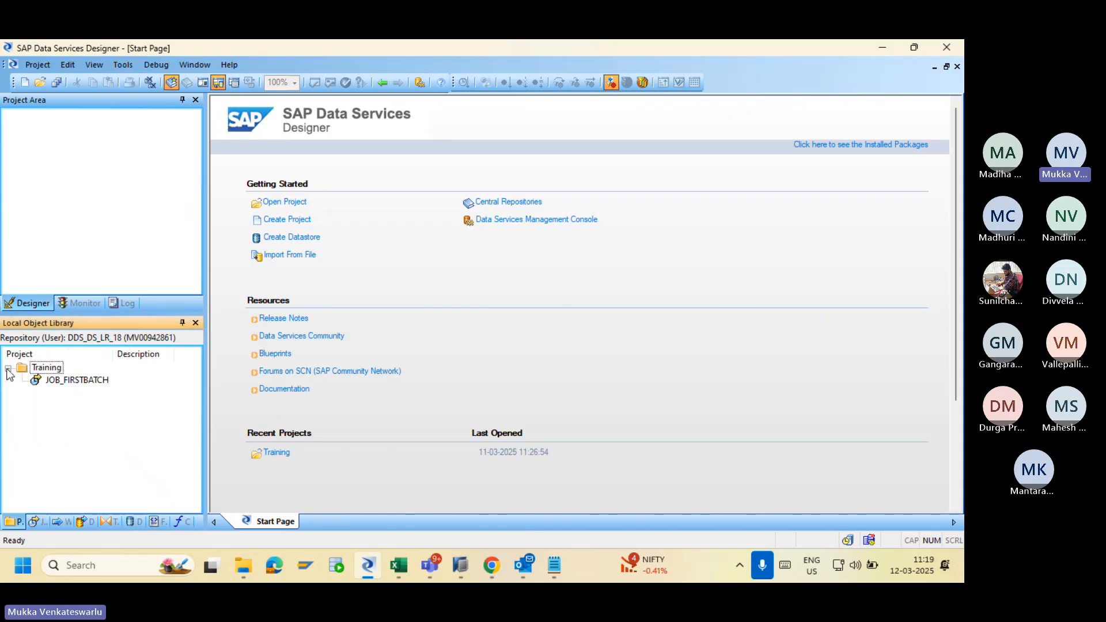
click(48, 368)
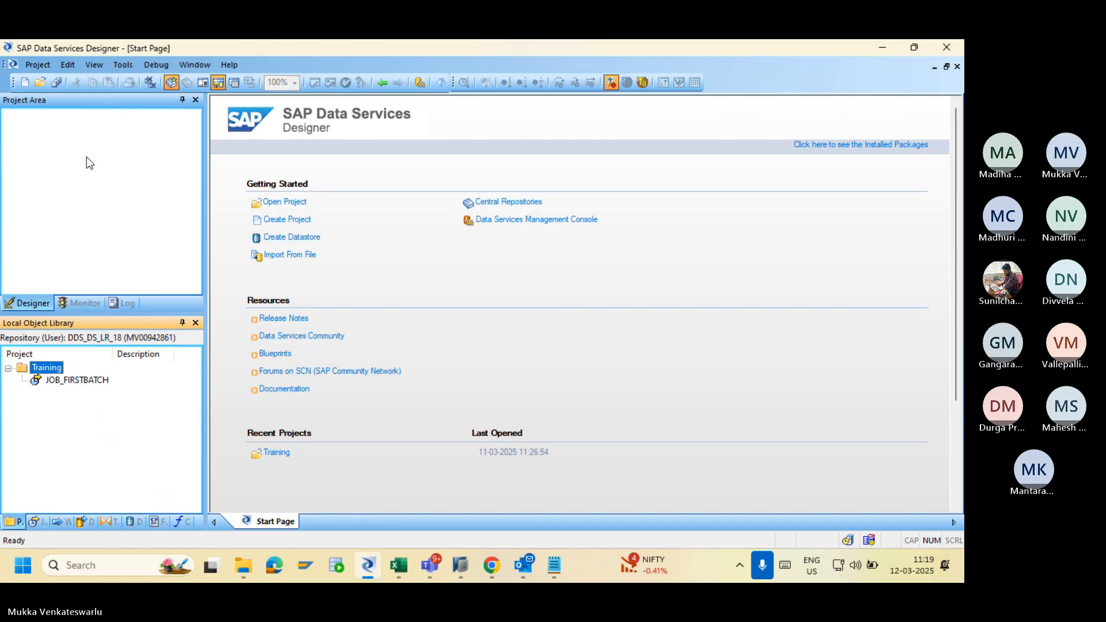
drag(49, 368, 60, 157)
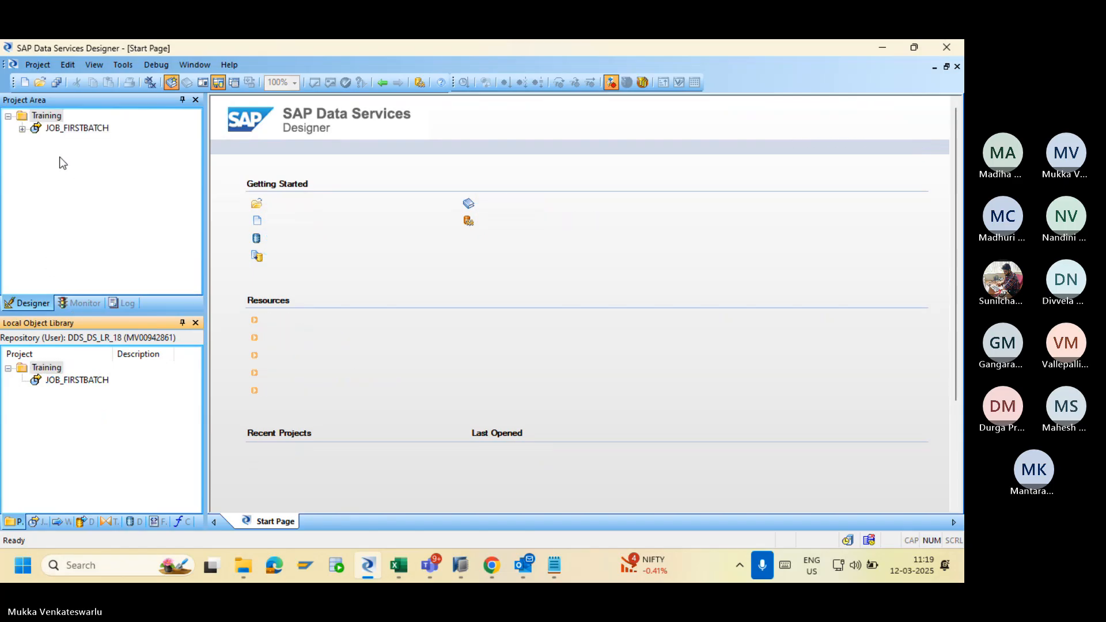
click(22, 130)
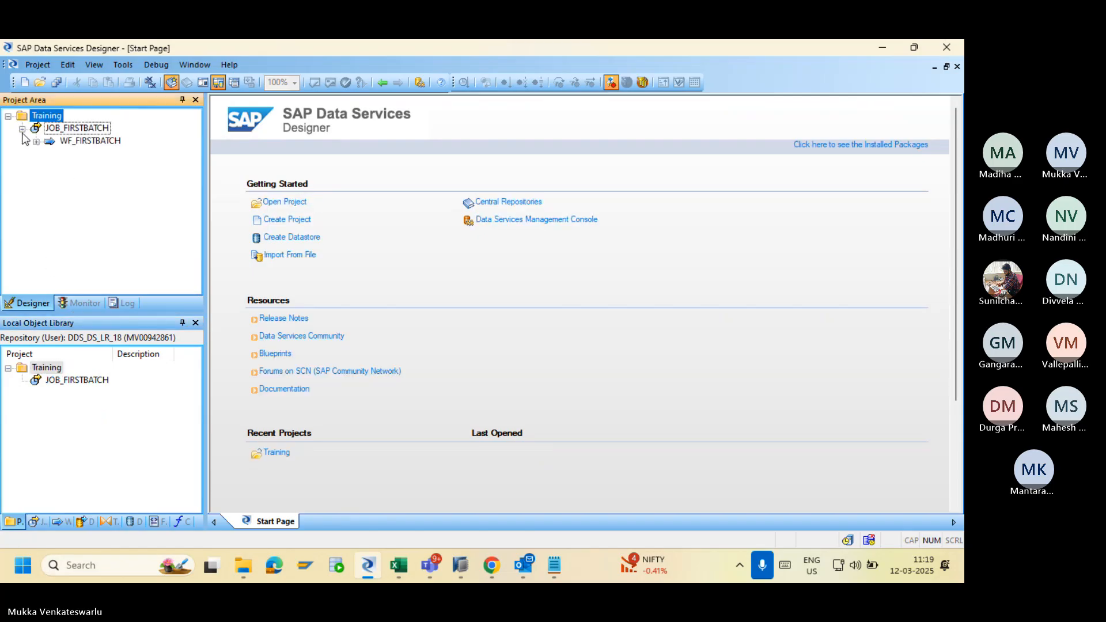
click(36, 142)
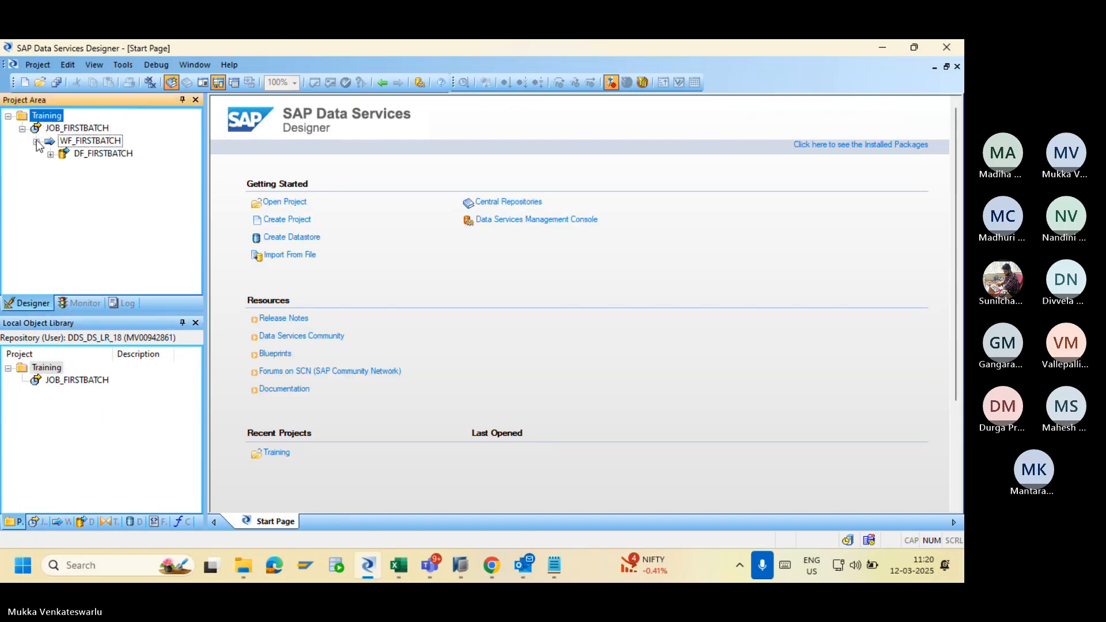
click(68, 154)
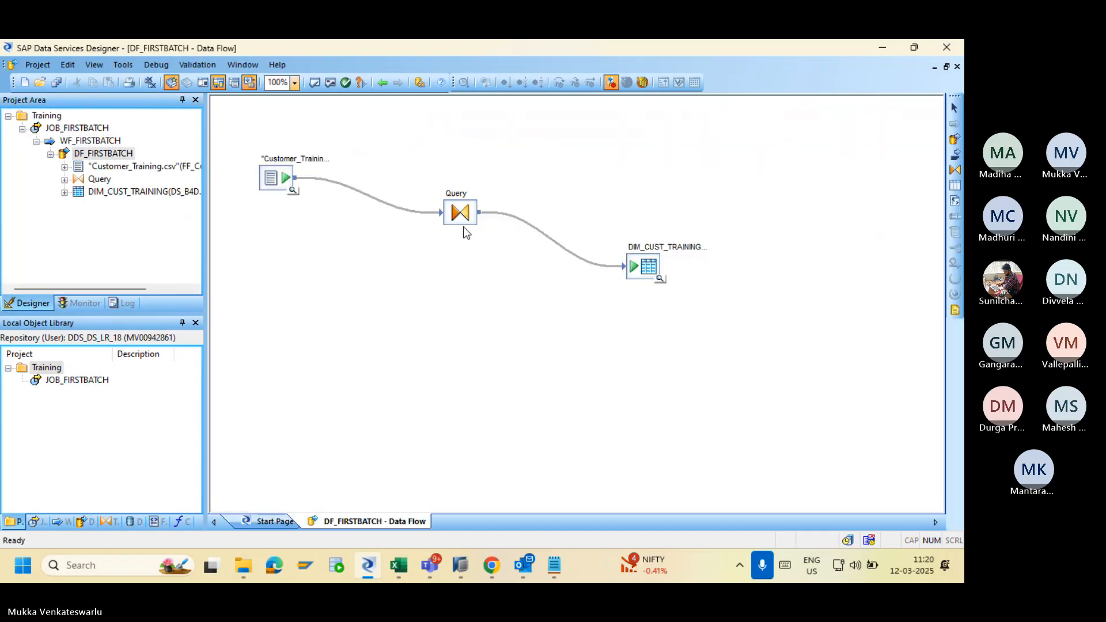
Open the Customer_Training.csv source editor and expand the Flat Files formats list.
double_click(636, 266)
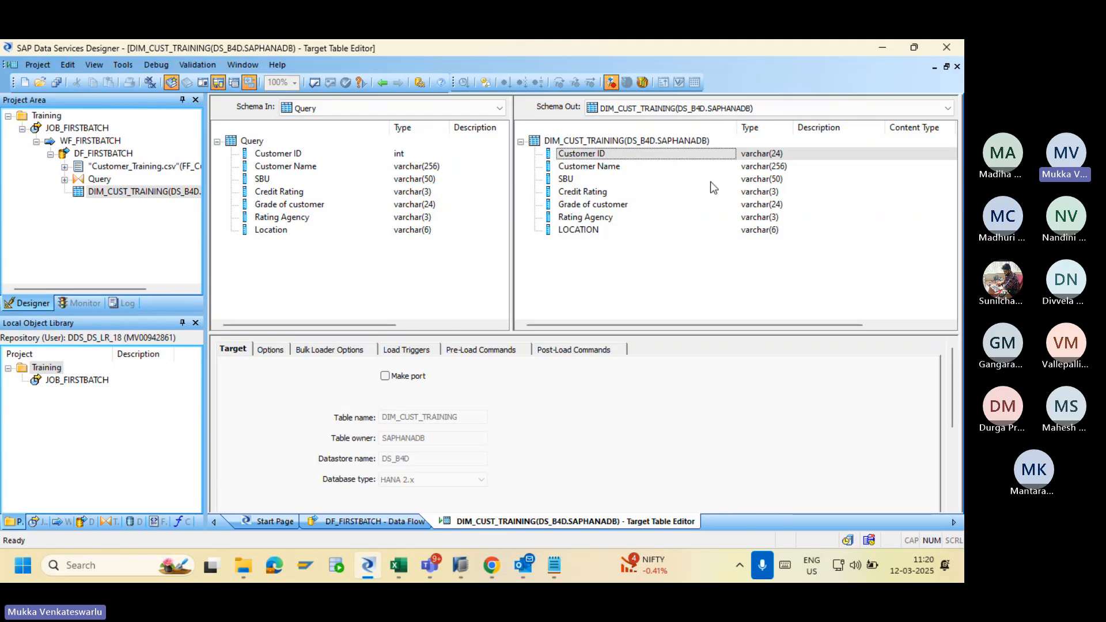
click(381, 82)
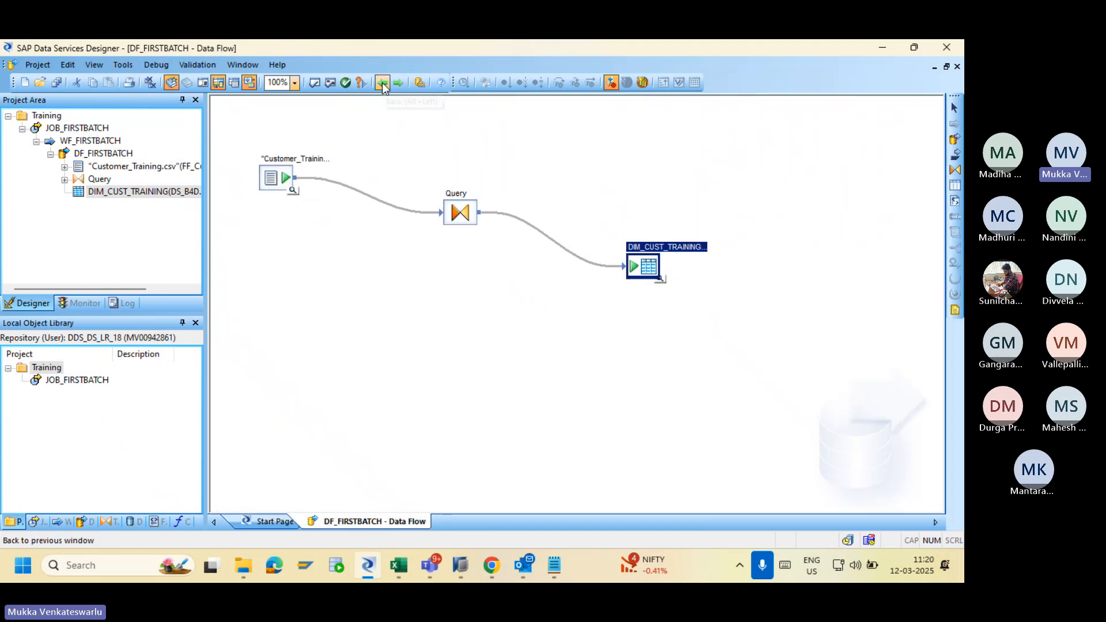
double_click(272, 178)
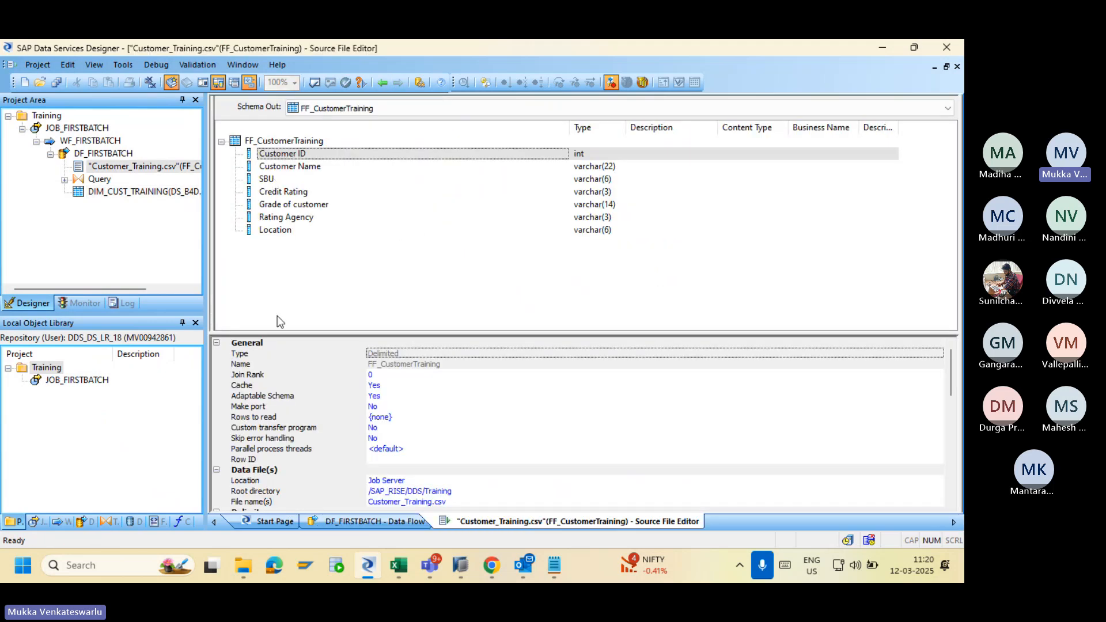
click(156, 522)
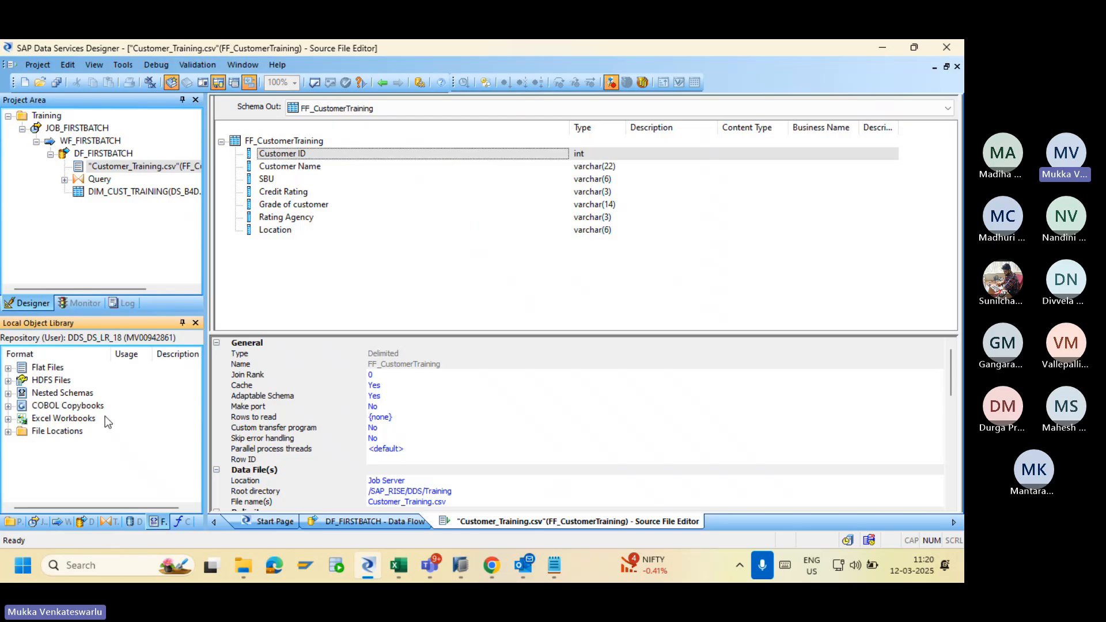
click(9, 368)
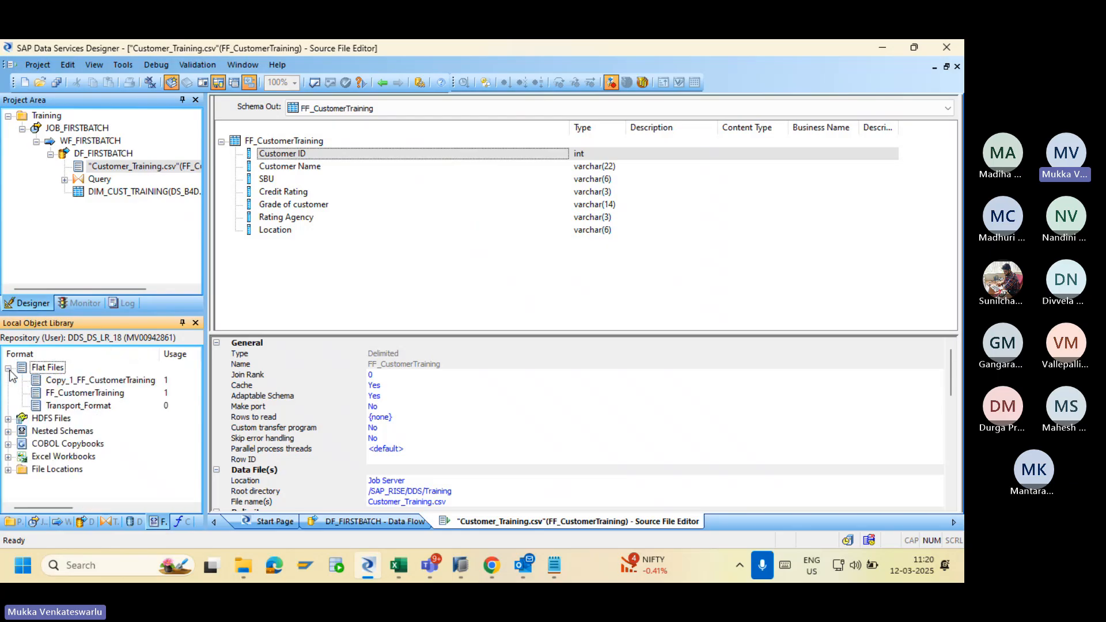
Set Customer ID in FF_CustomerTraining to varchar, field size 24, and save the format.
double_click(76, 393)
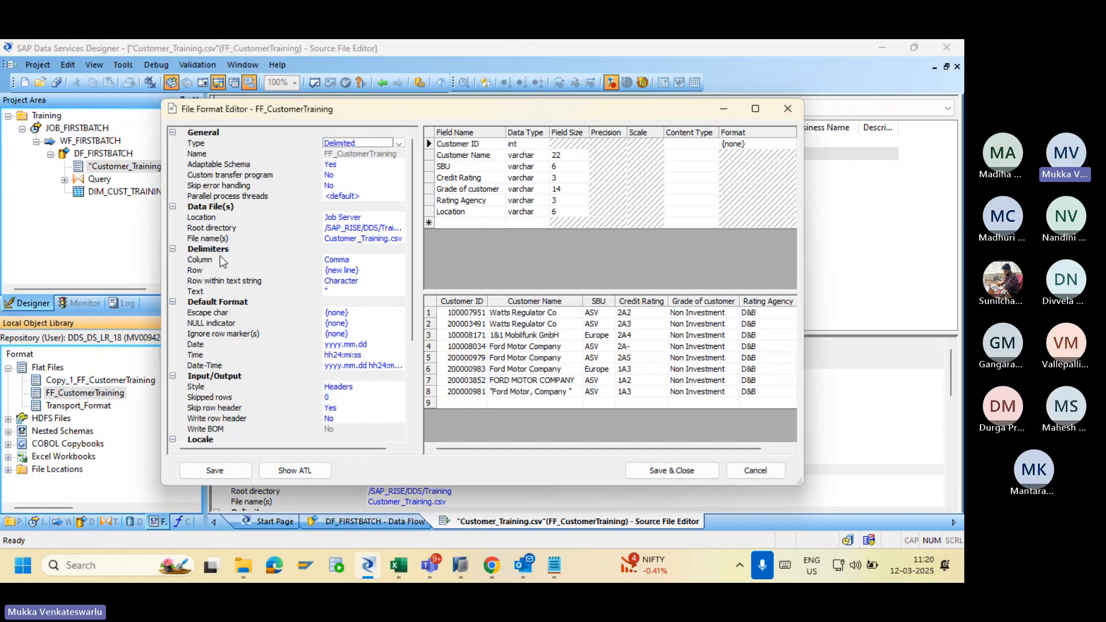
click(521, 144)
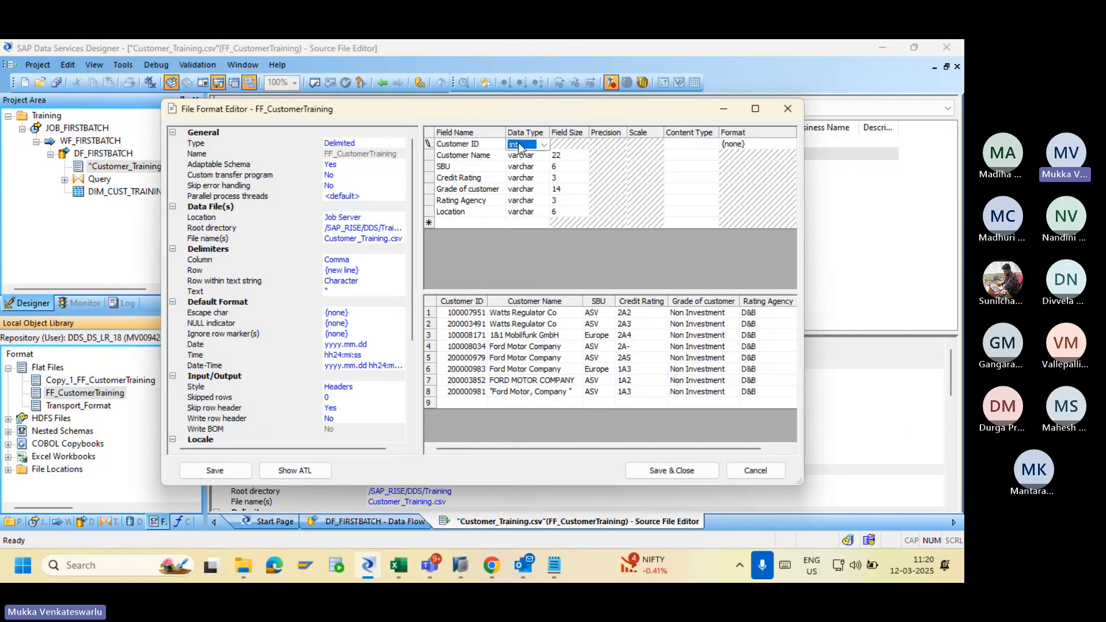
click(546, 144)
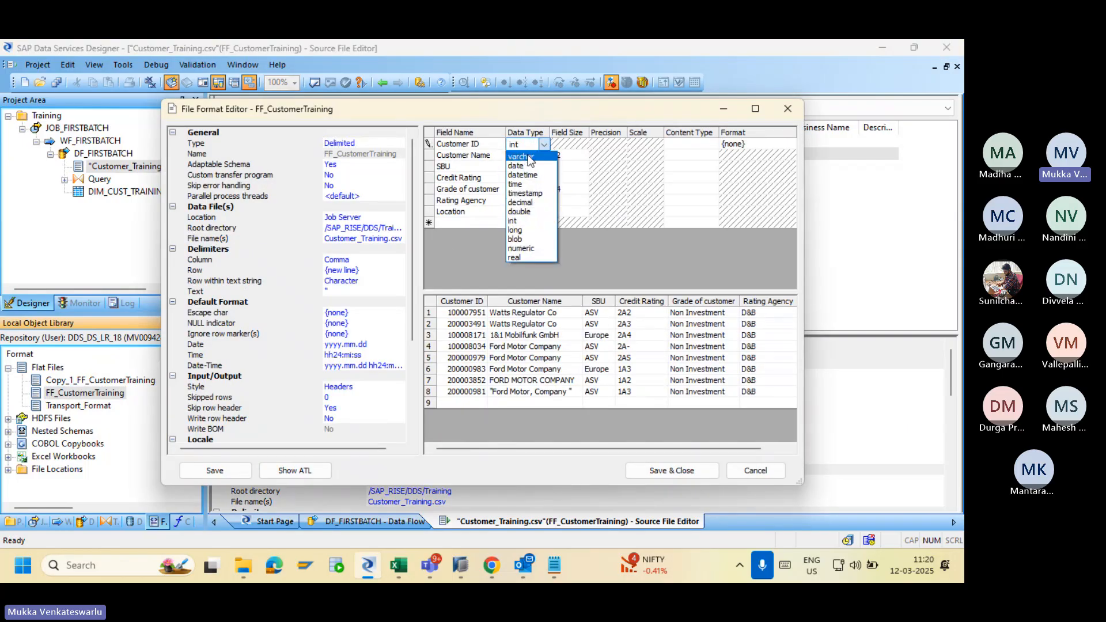
click(528, 157)
click(564, 144)
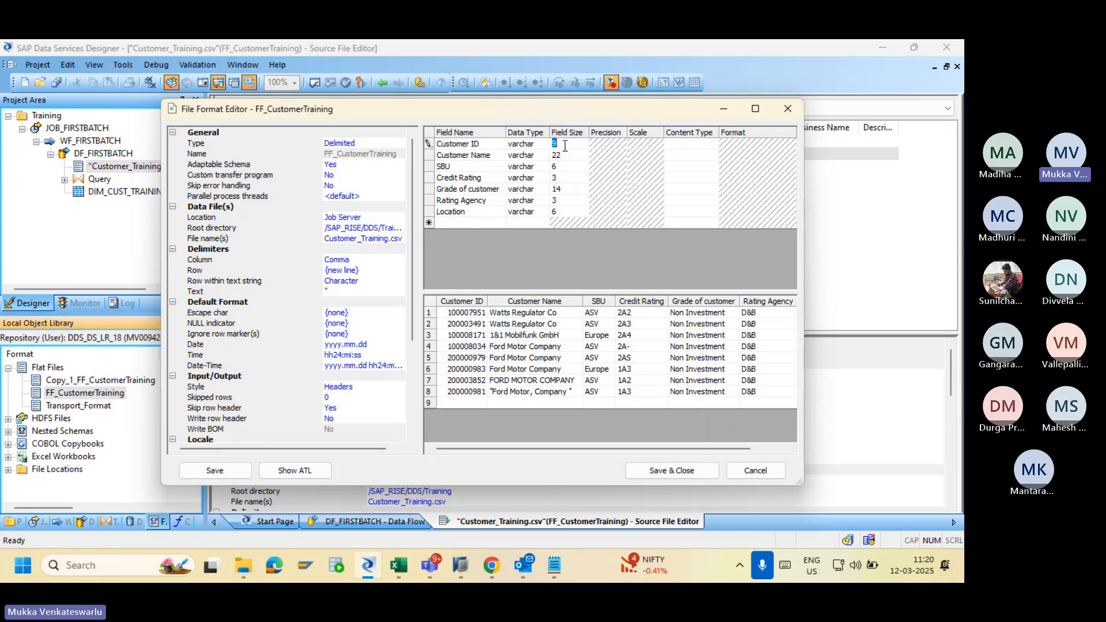
text(24)
click(671, 470)
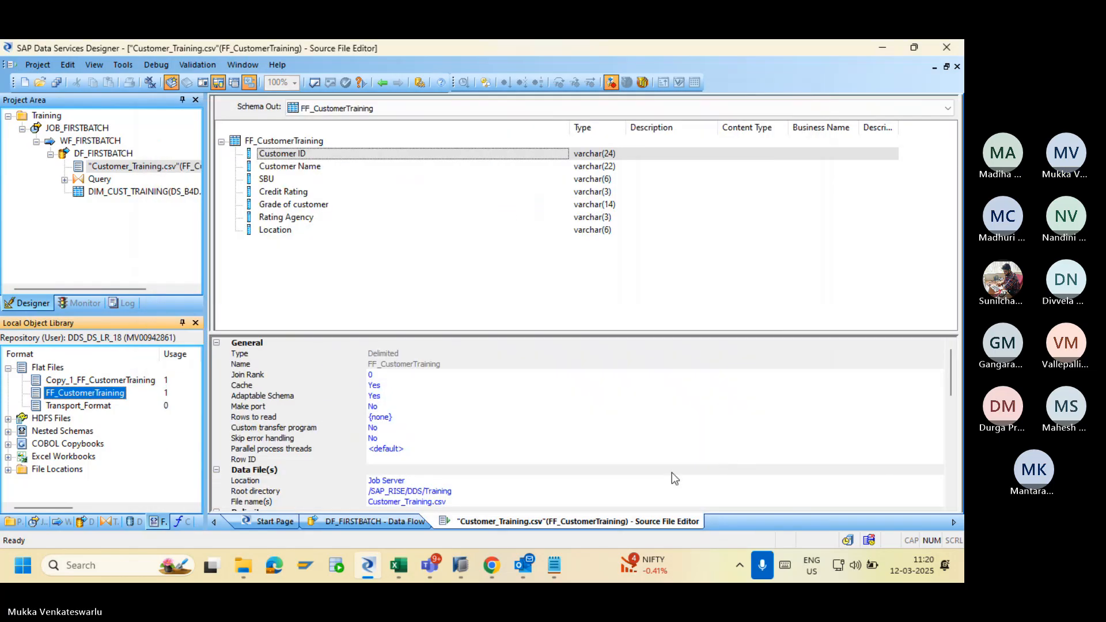
In the Query editor, change the output Customer ID column to varchar with length 24.
click(382, 83)
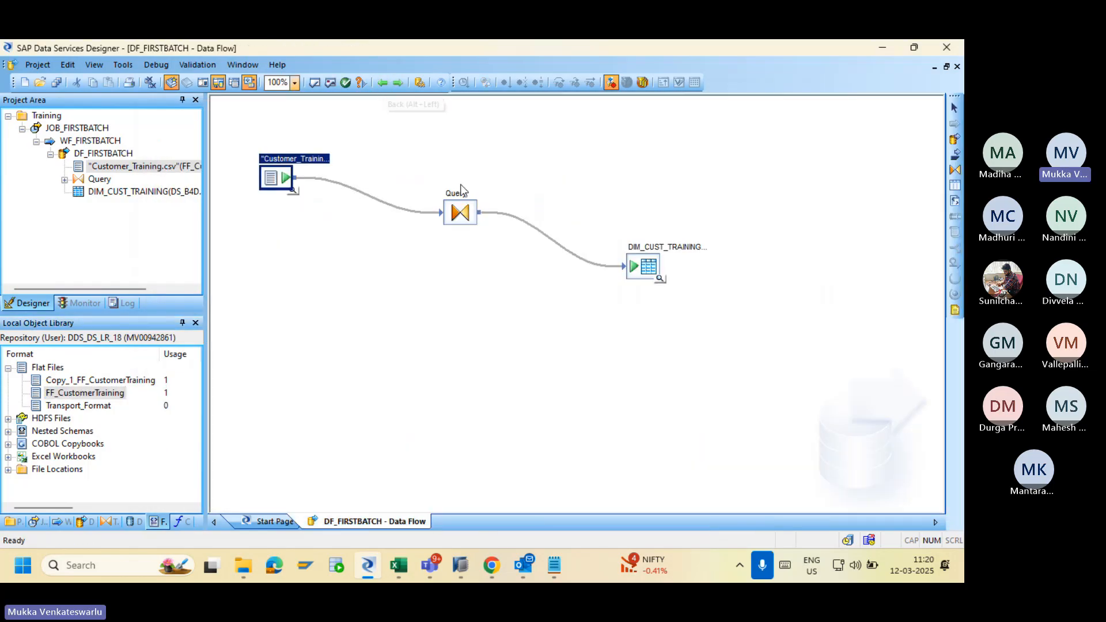
double_click(461, 212)
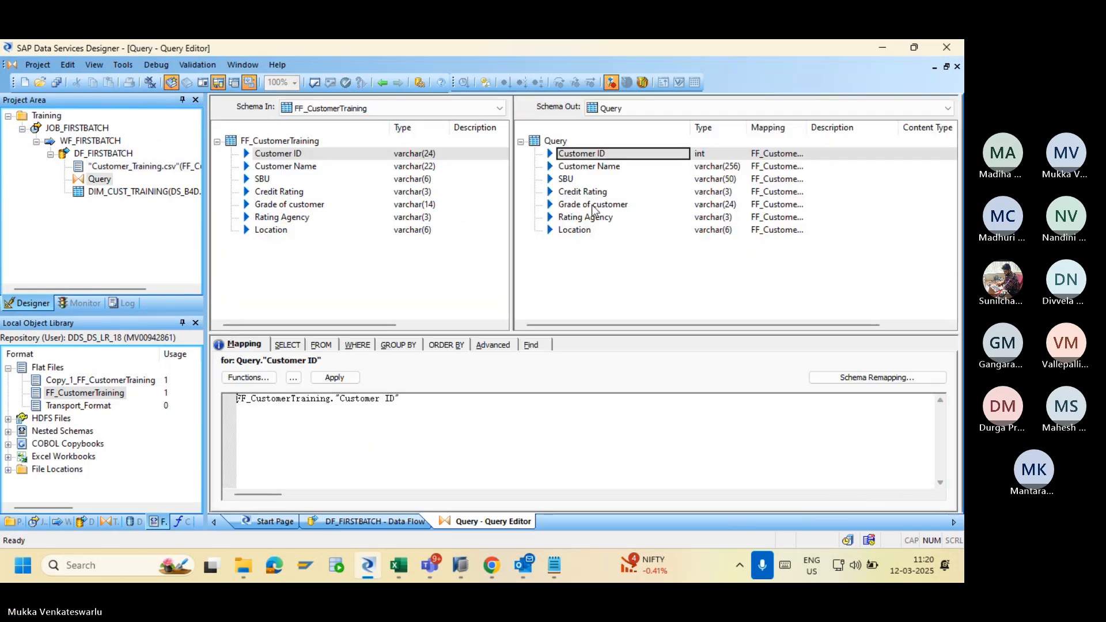
click(657, 156)
double_click(654, 152)
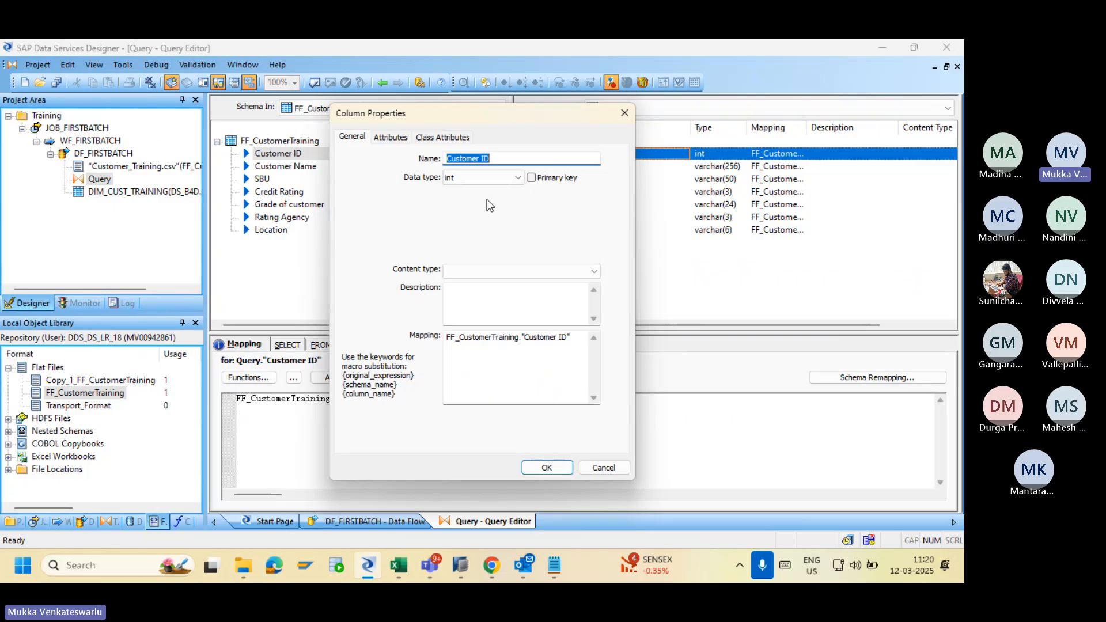
click(481, 178)
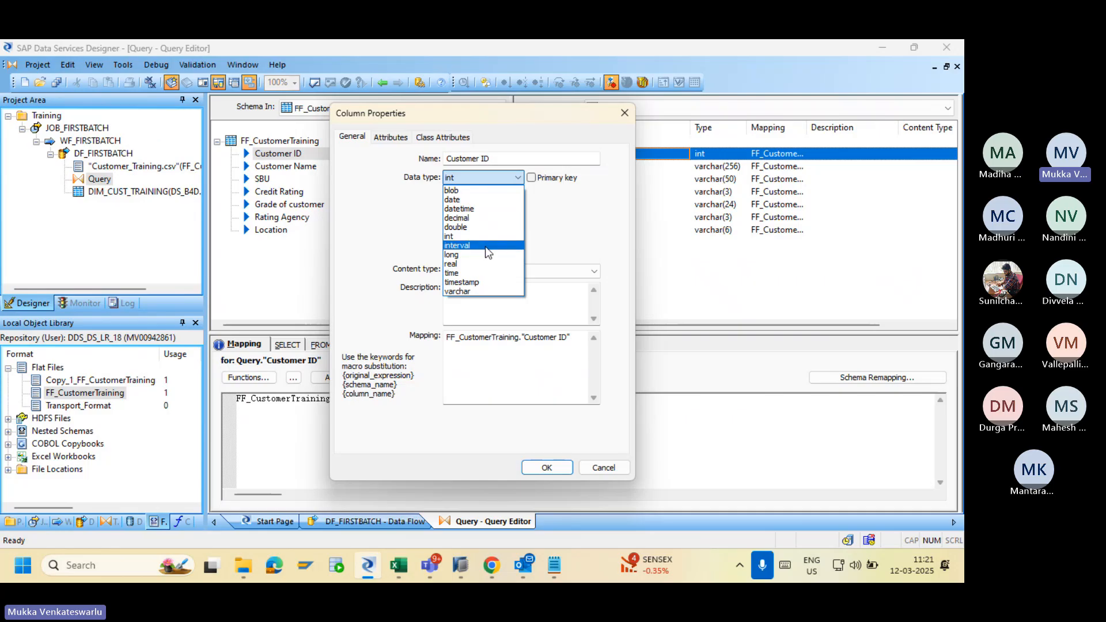
click(486, 290)
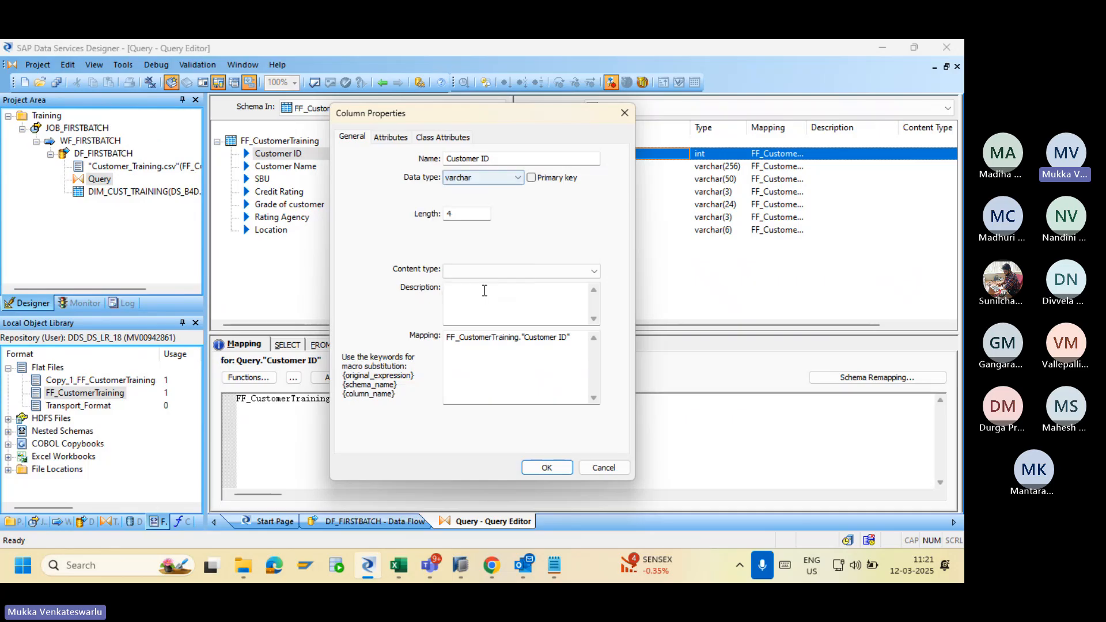
click(481, 179)
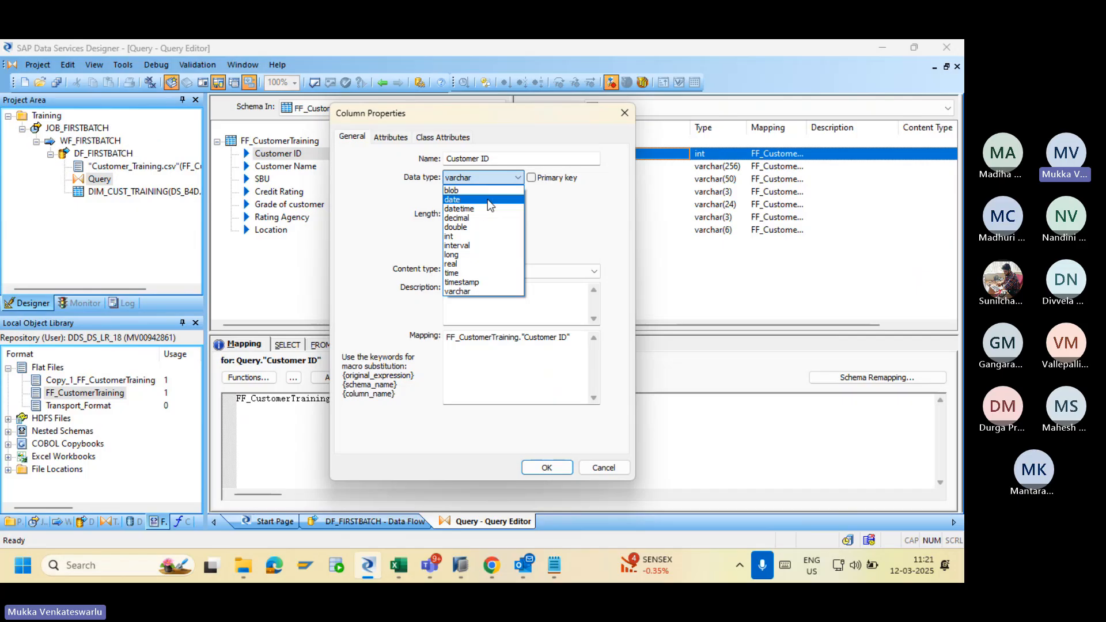
click(550, 468)
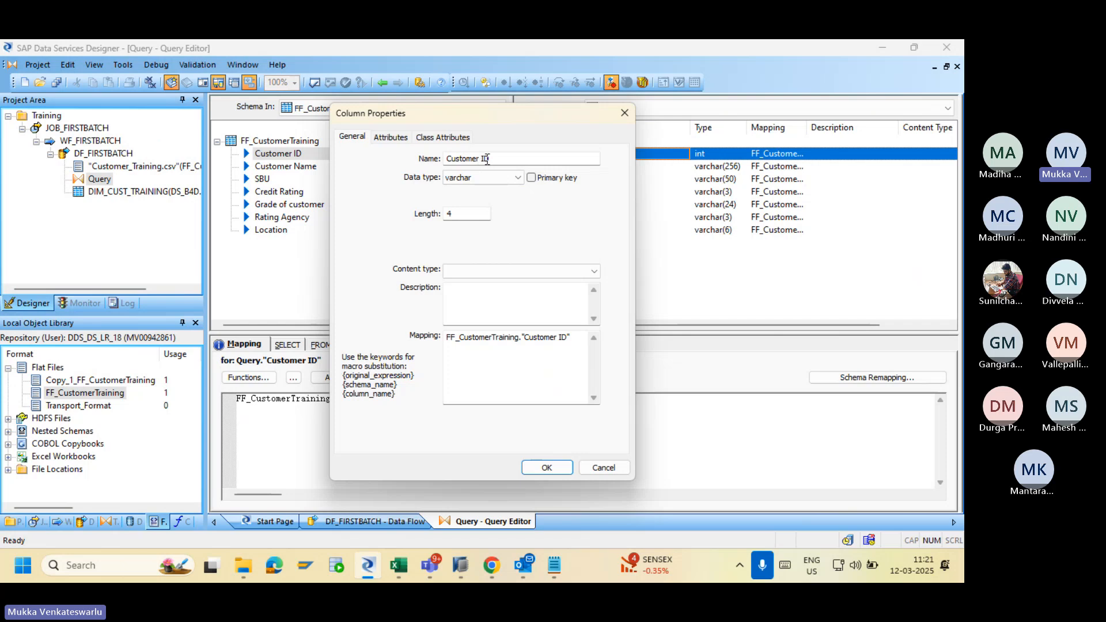
click(473, 218)
key(BackSpace)
text(24)
click(545, 467)
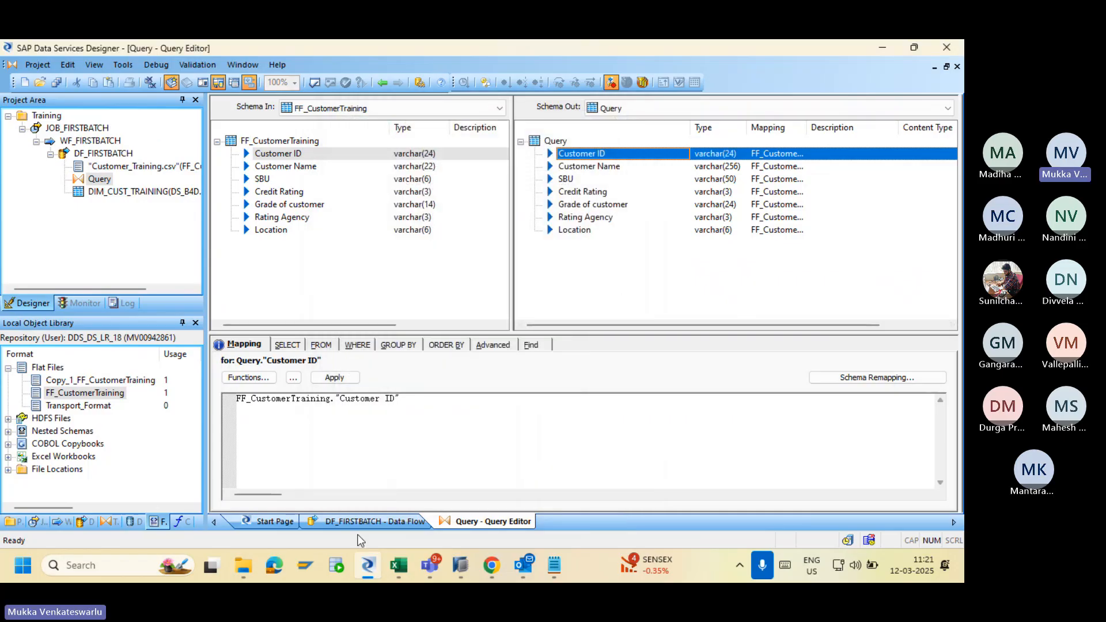
Browse to SAP_RISE\DDS\Training and open the Customer_Training file in Excel.
click(248, 564)
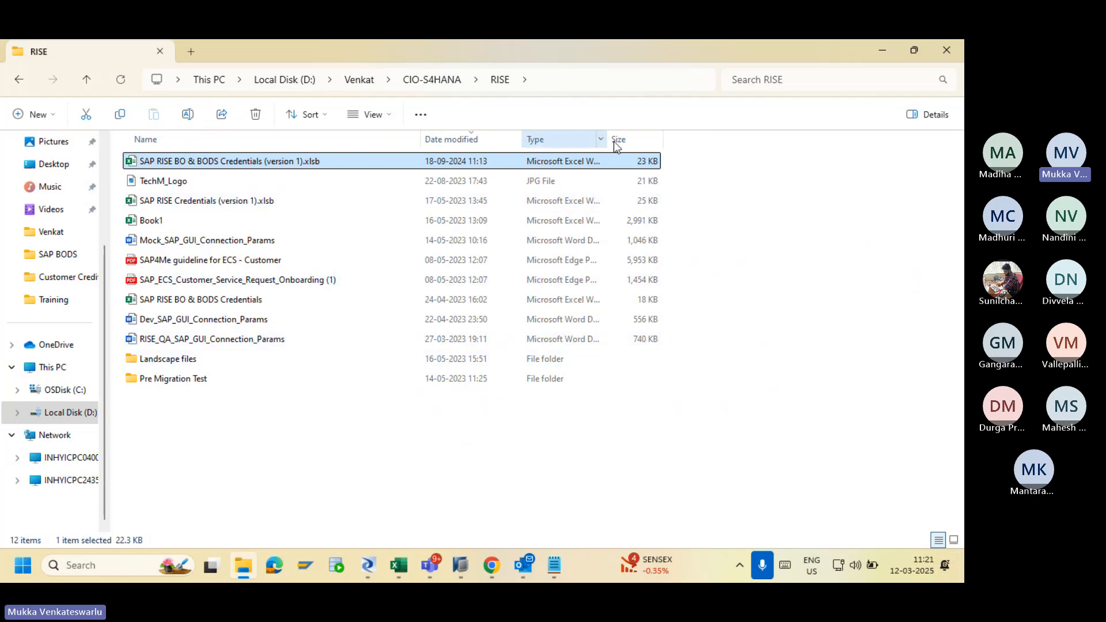
click(602, 79)
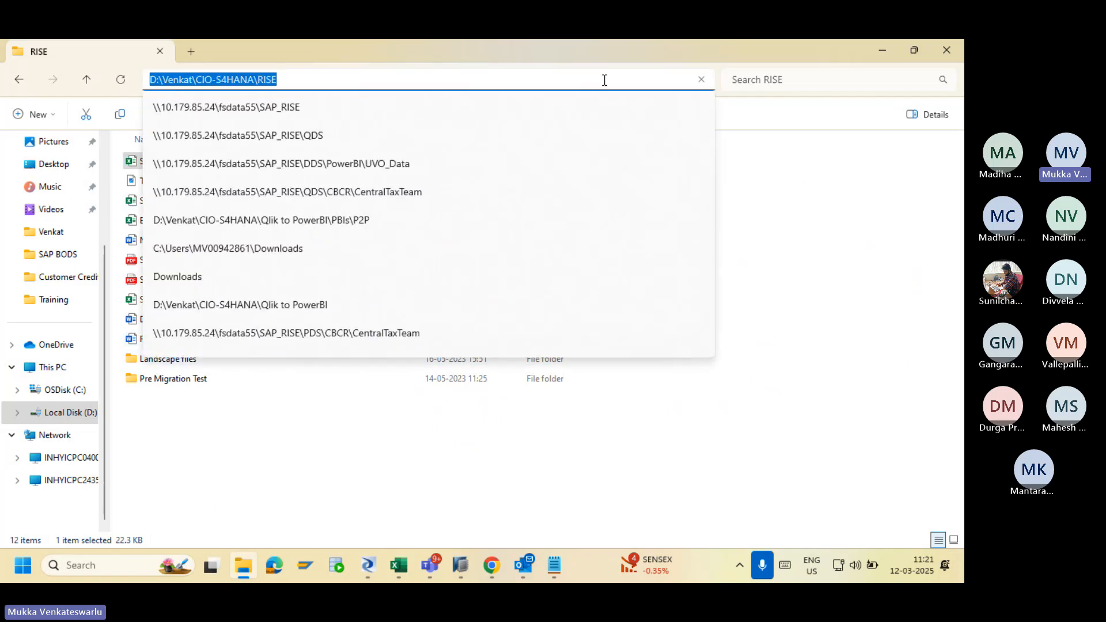
key(Escape)
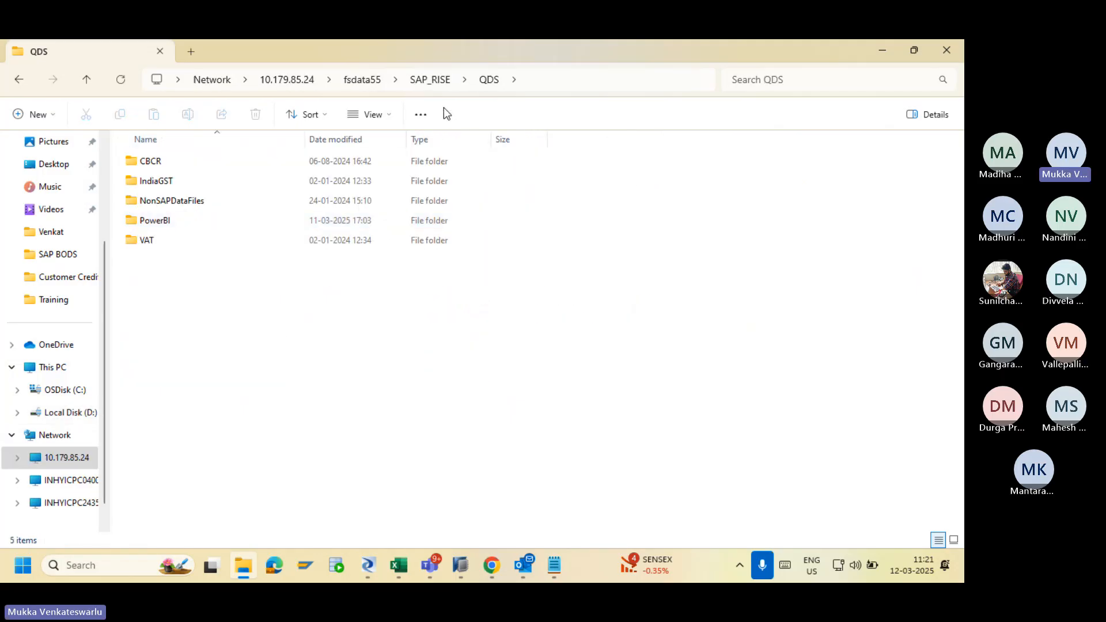
click(428, 79)
double_click(187, 160)
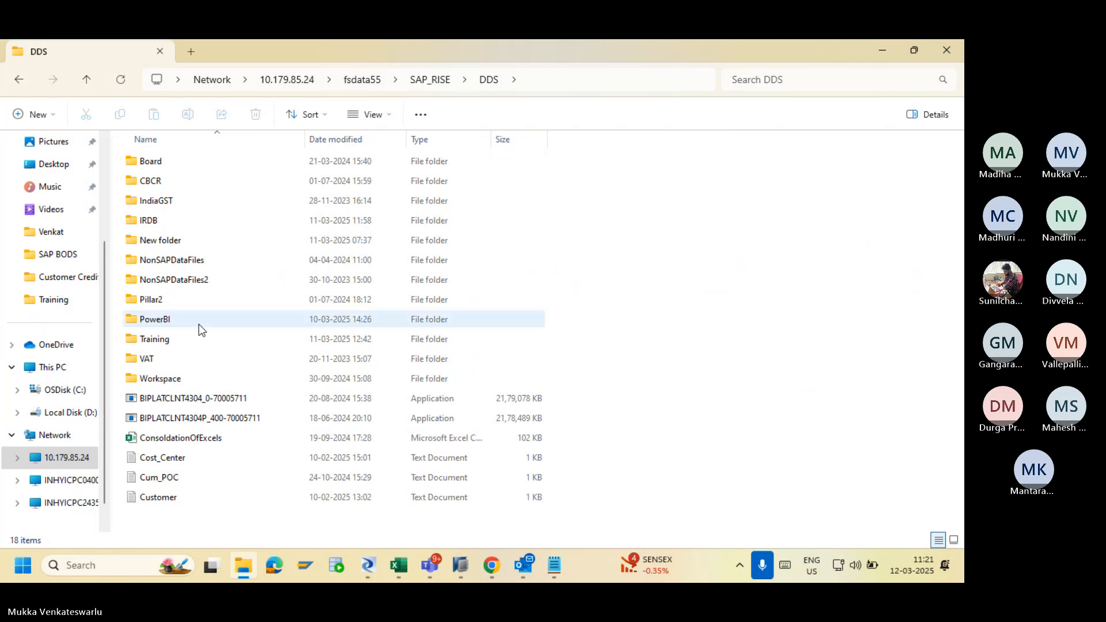
click(202, 344)
double_click(203, 344)
click(178, 162)
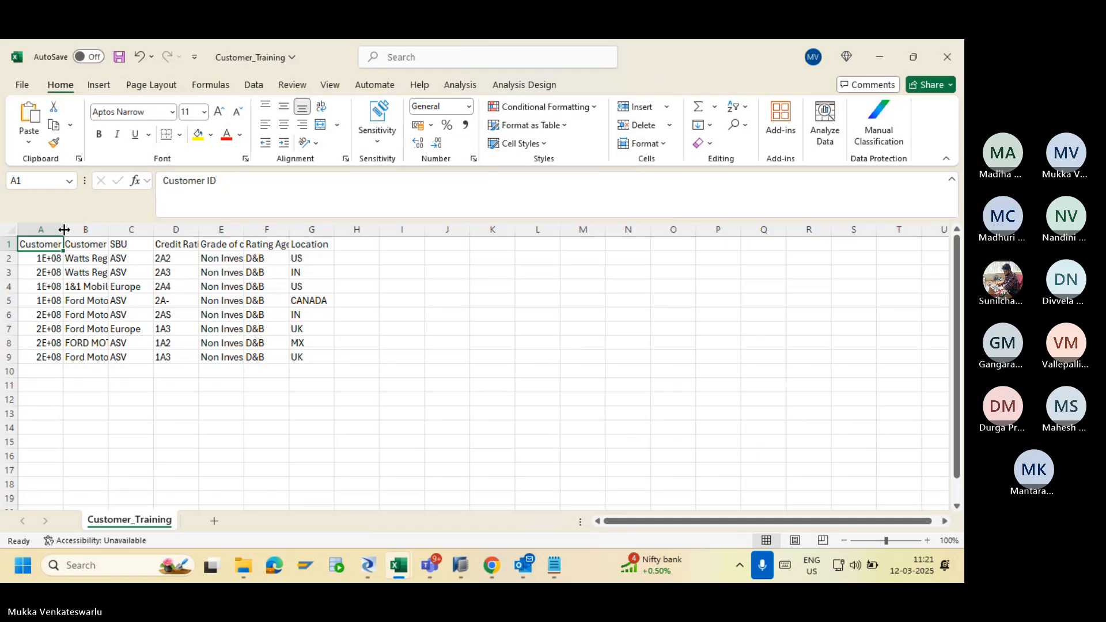
Auto-fit column A so the Customer IDs show as full nine-digit numbers.
double_click(64, 229)
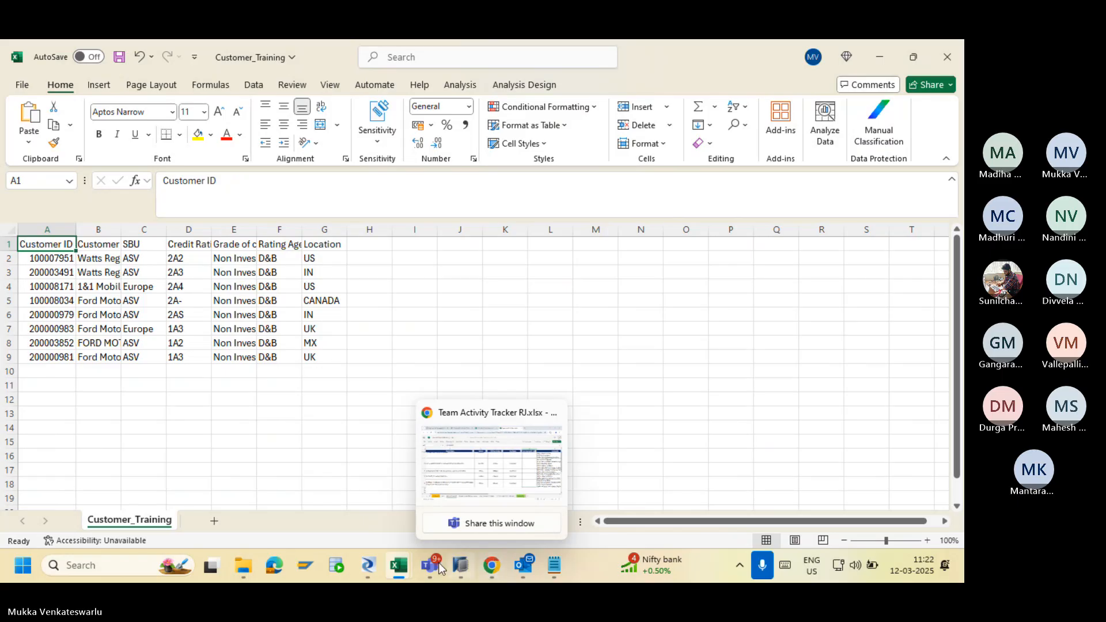
Set the DIM_CUST_TRAINING target to delete table data before loading.
click(367, 567)
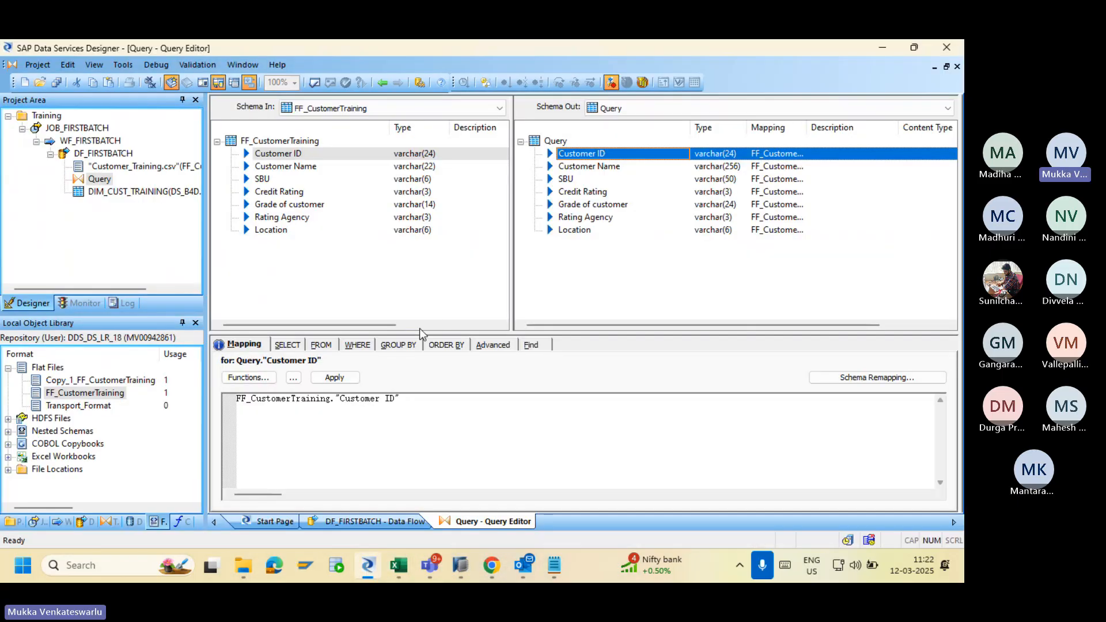
click(382, 82)
double_click(643, 262)
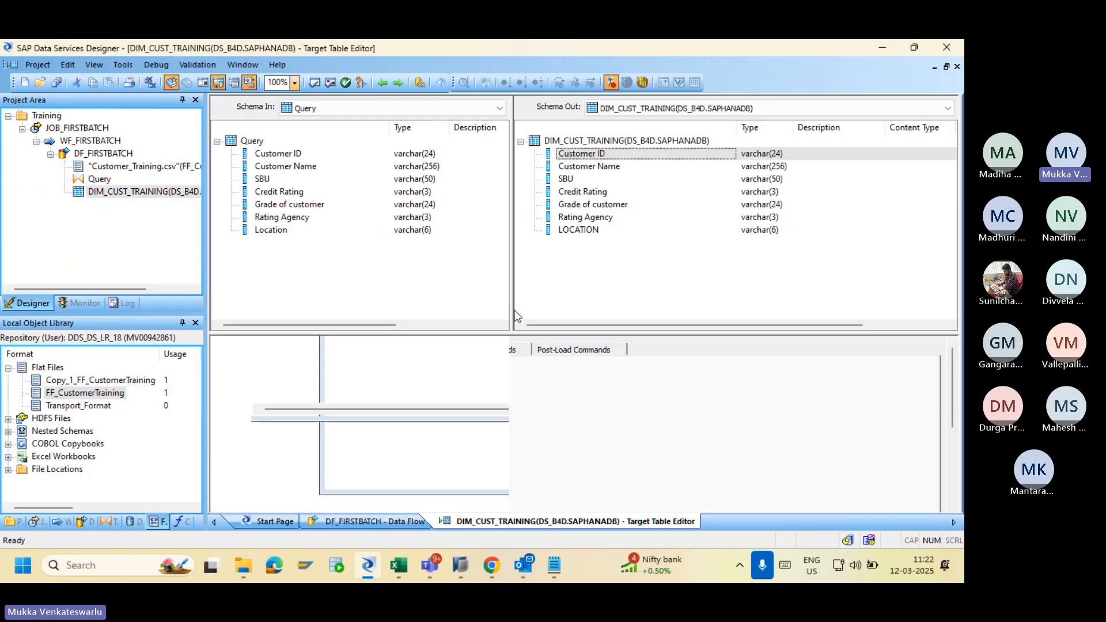
click(269, 348)
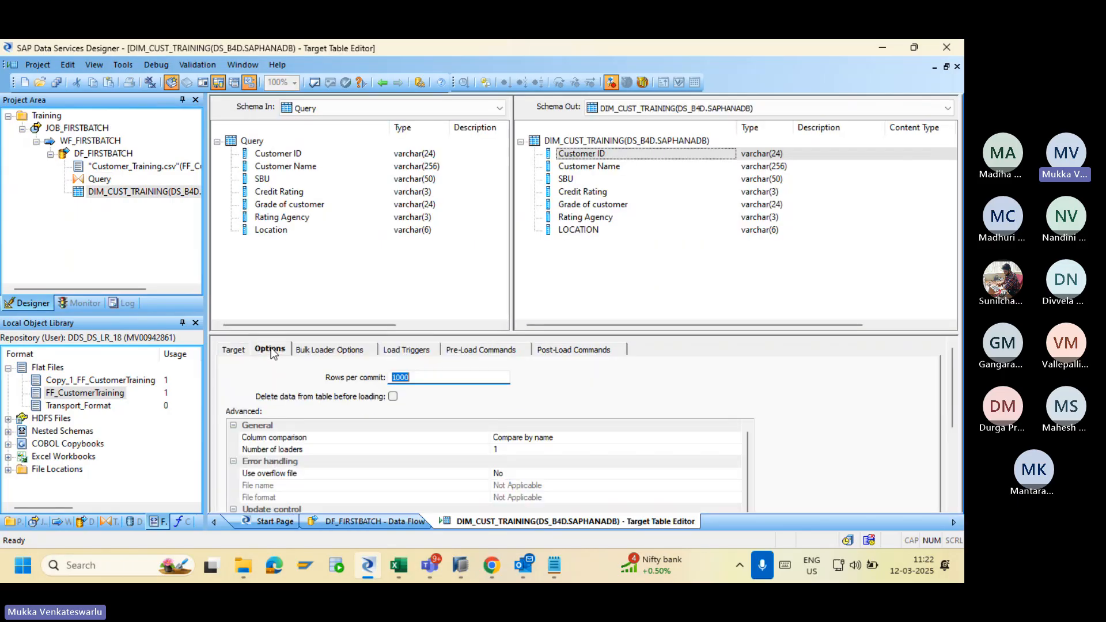
click(393, 396)
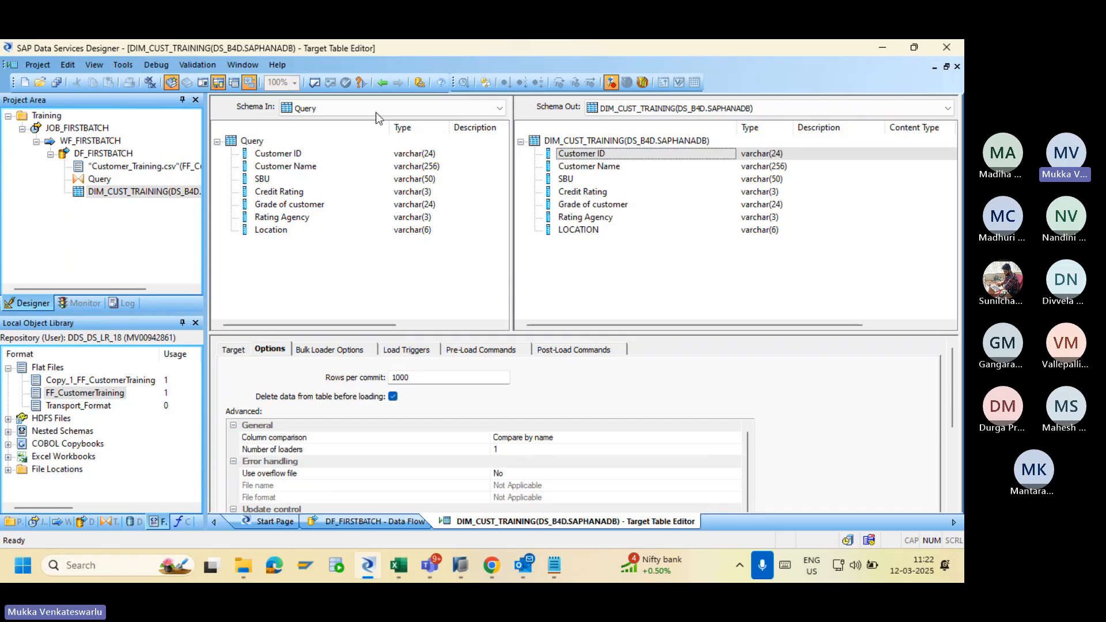
Save all pending changes, confirming the DF_FIRSTBATCH data flow.
click(380, 84)
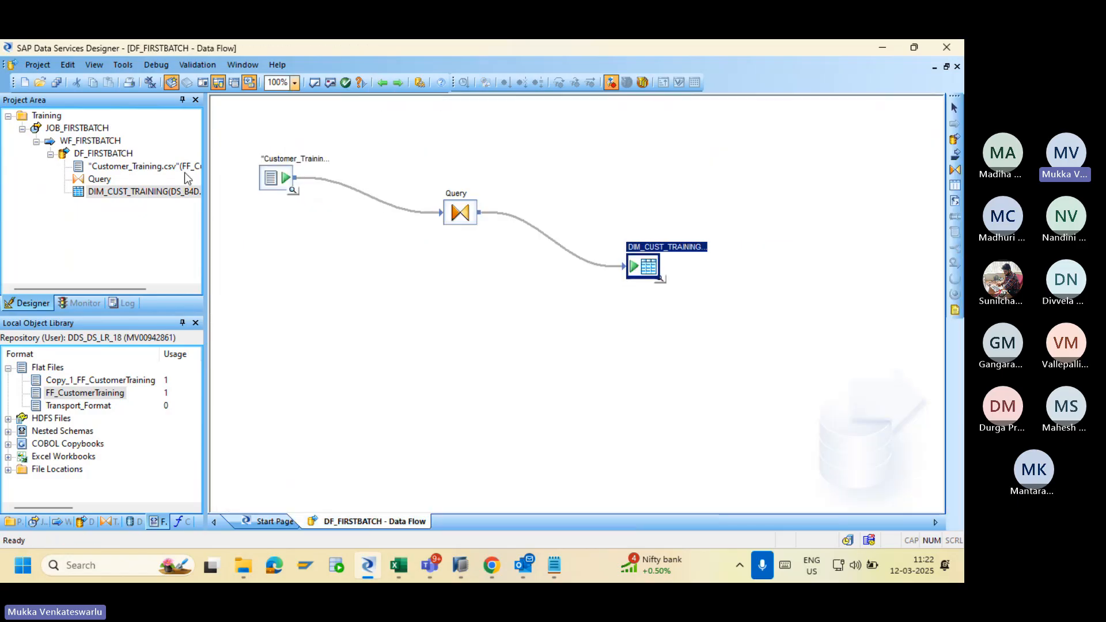
click(55, 81)
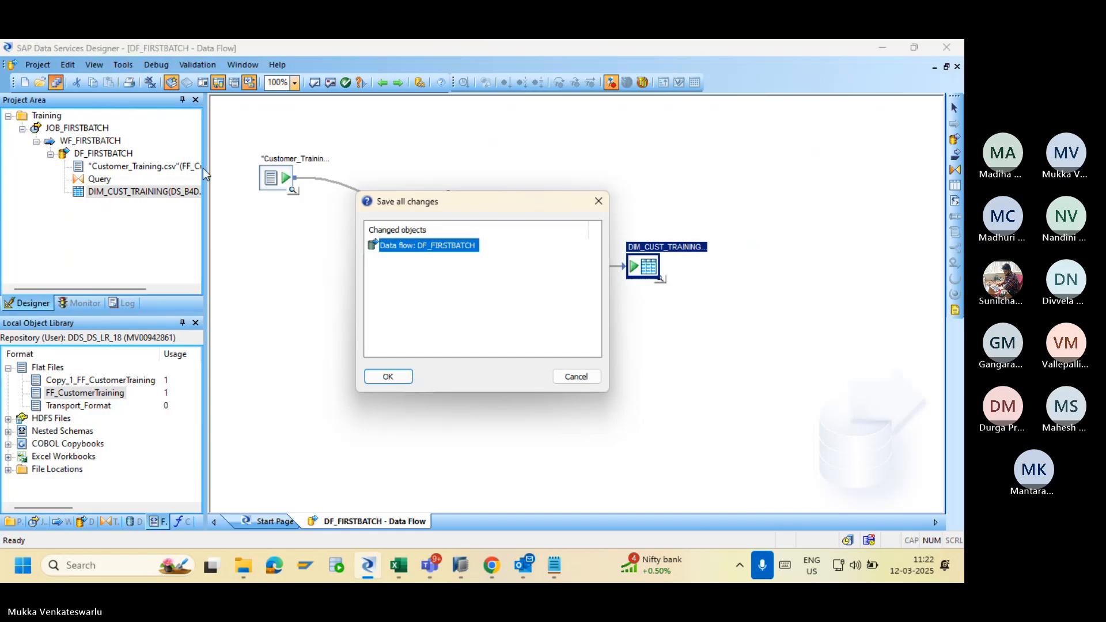
click(388, 376)
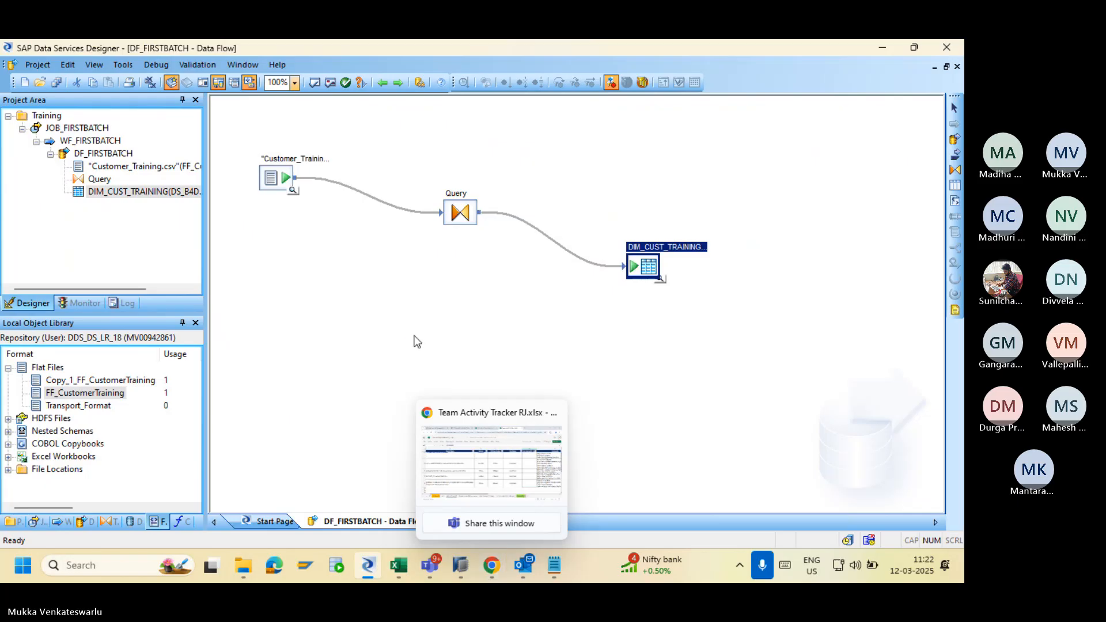
click(493, 570)
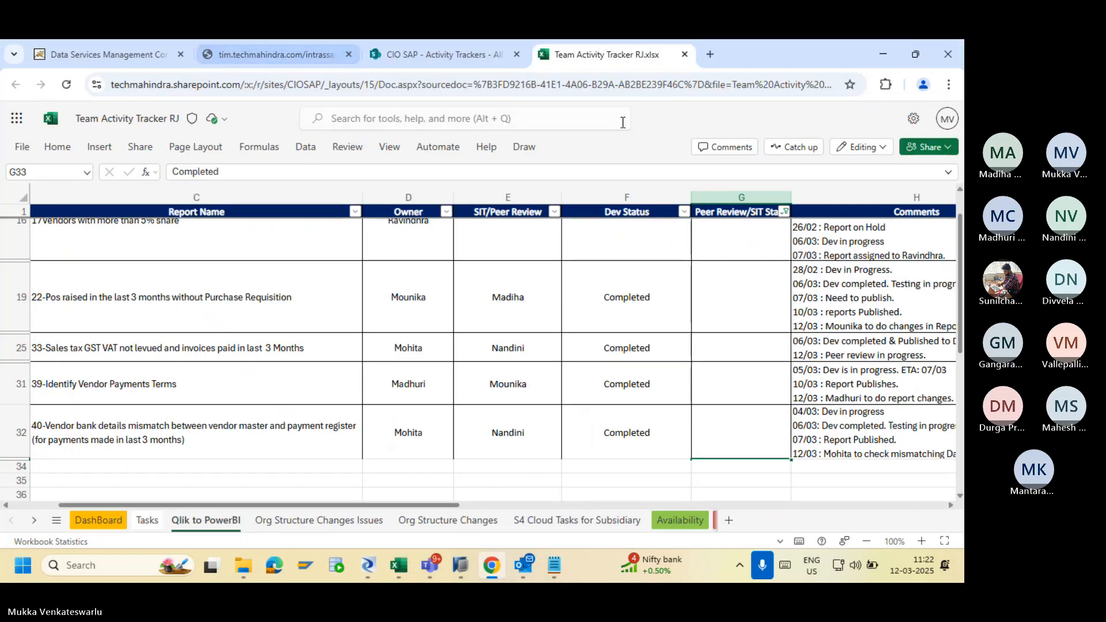
Point the Management Console address at the vhtmad server and log on with the password.
click(119, 57)
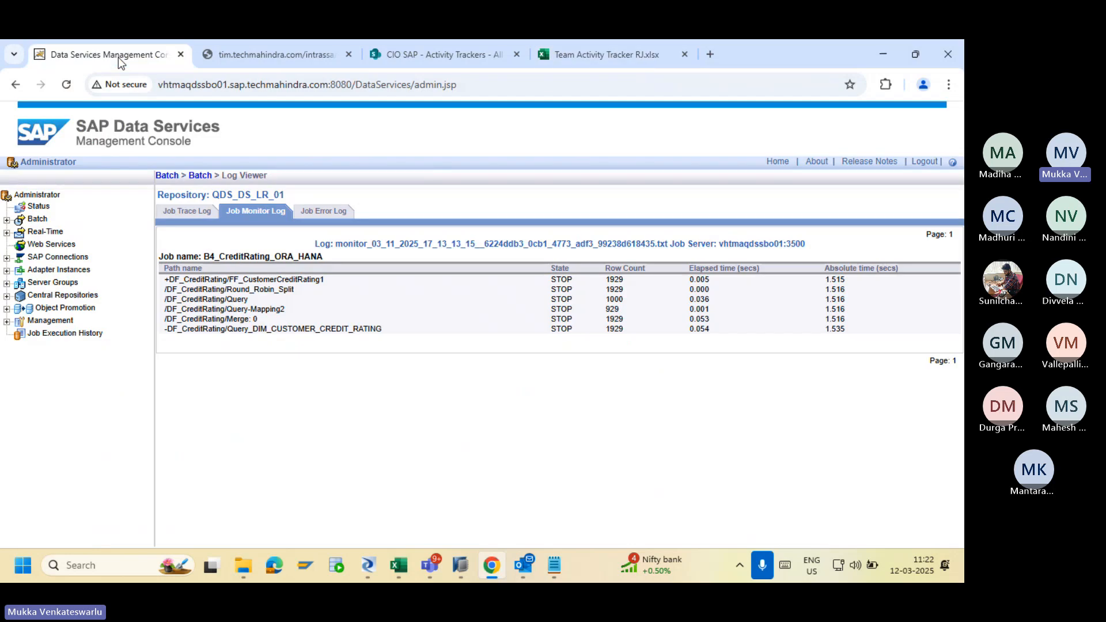
click(63, 84)
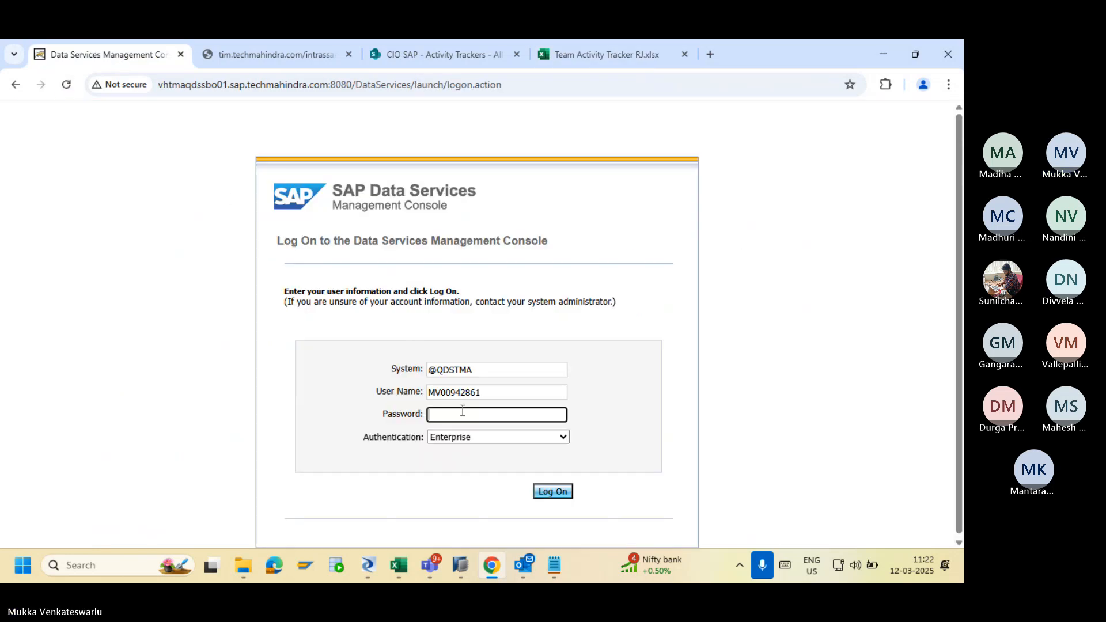
click(192, 84)
click(192, 84)
click(192, 84)
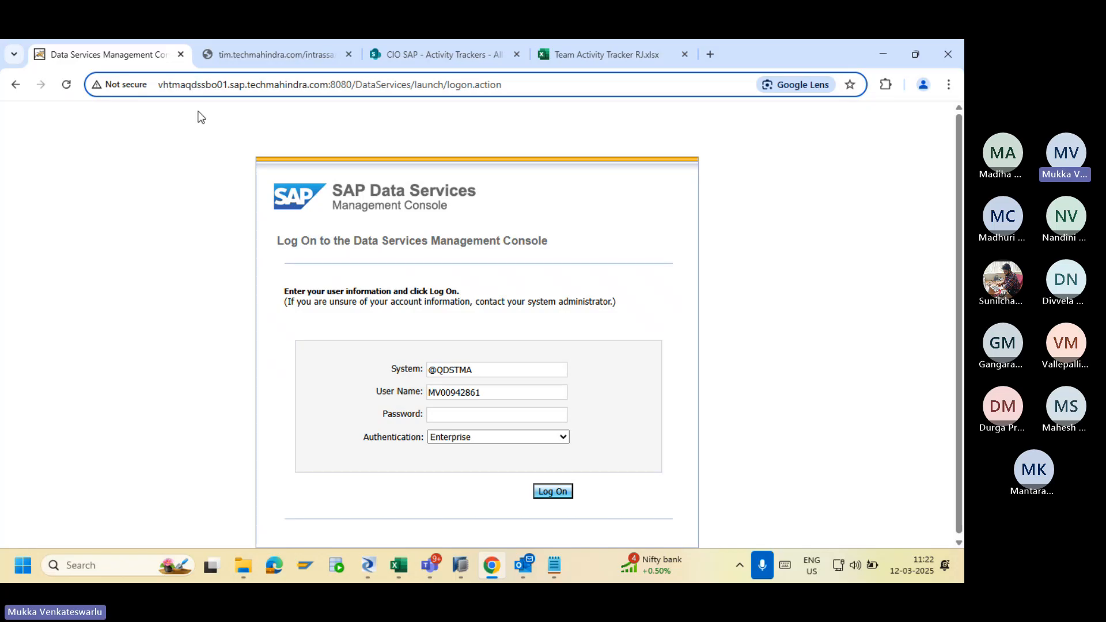
key(BackSpace)
text(d)
key(Return)
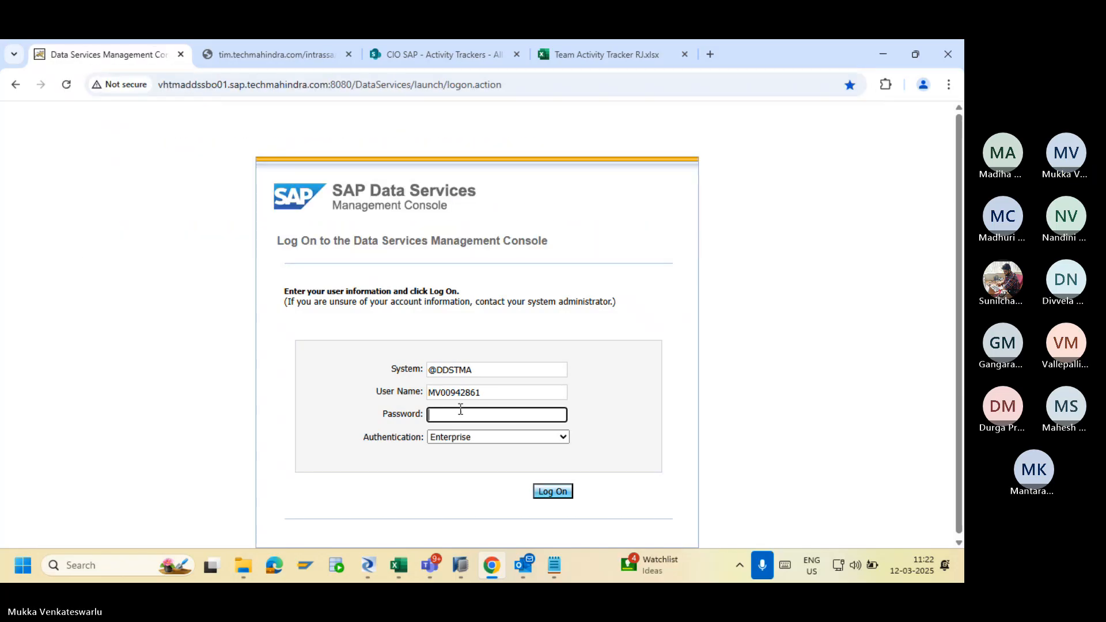
text(••••••••••)
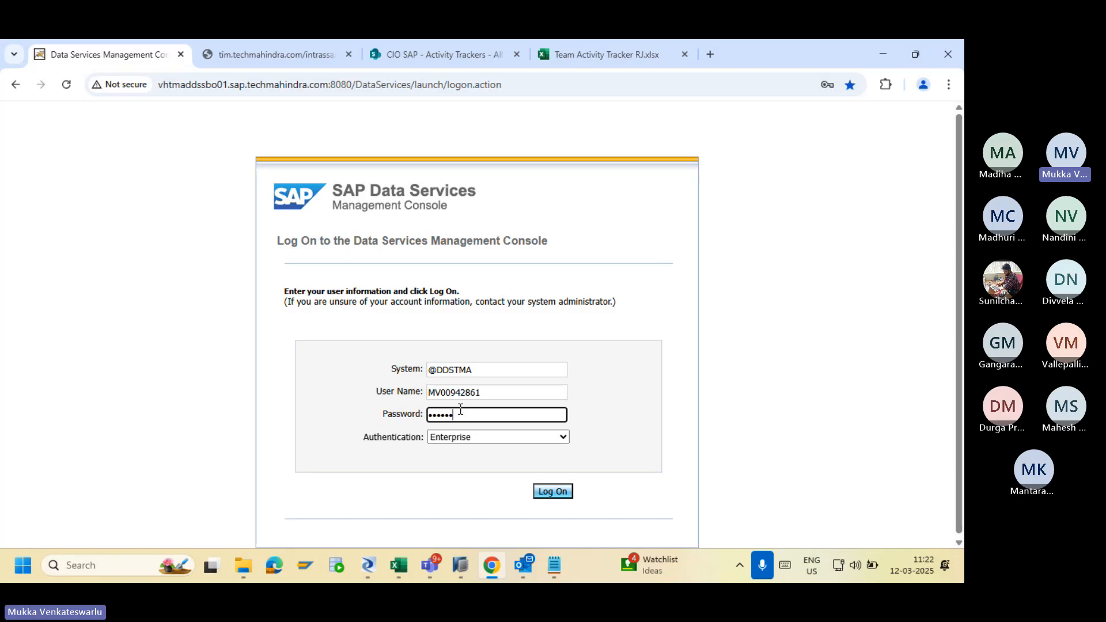
text(••)
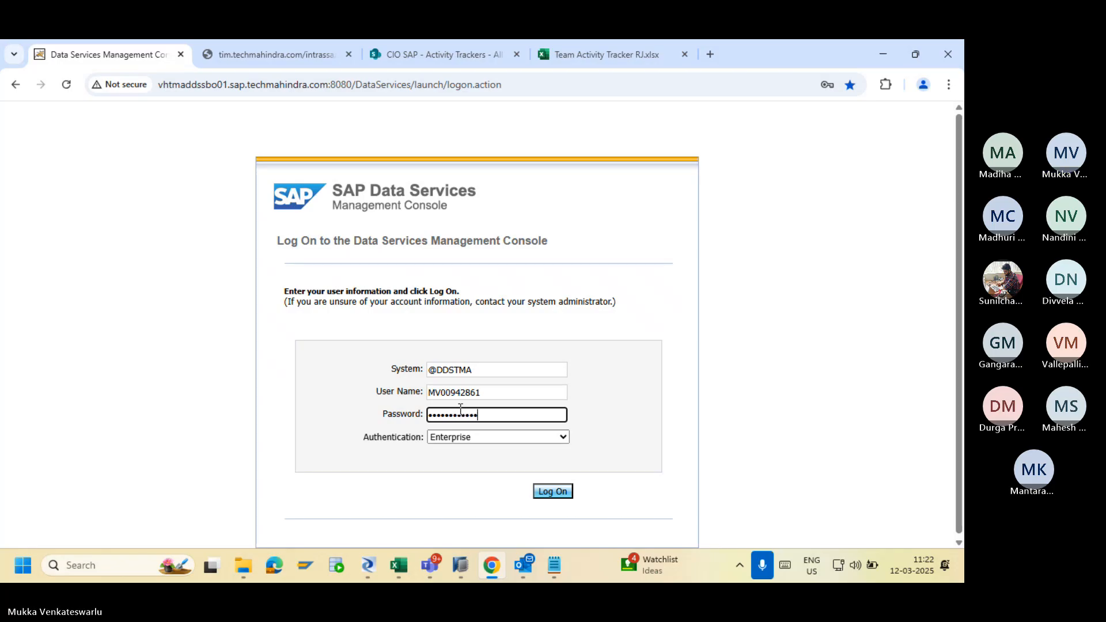
key(Return)
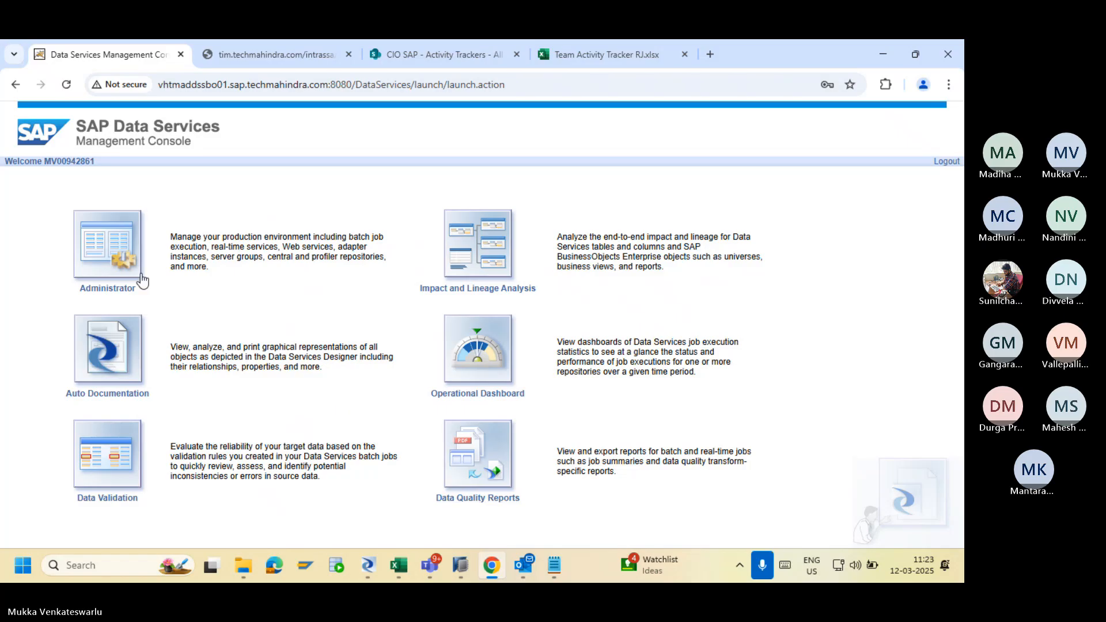
Execute JOB_FIRSTBATCH from DDS_DS_LR_18 Batch Job Configuration and view its Job Monitor Log.
click(112, 247)
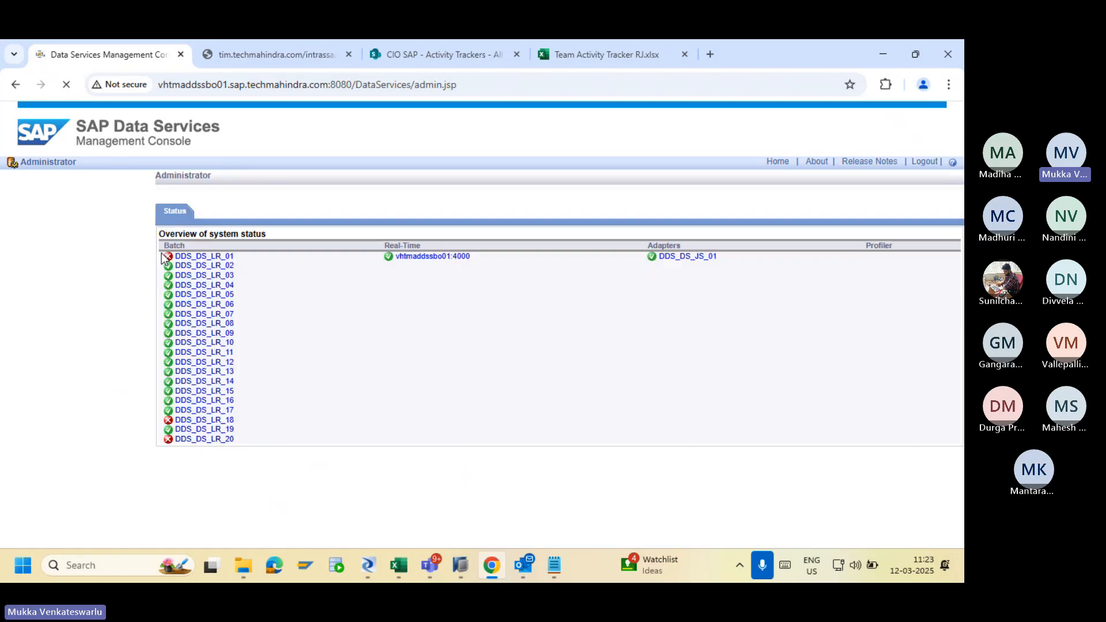
click(223, 421)
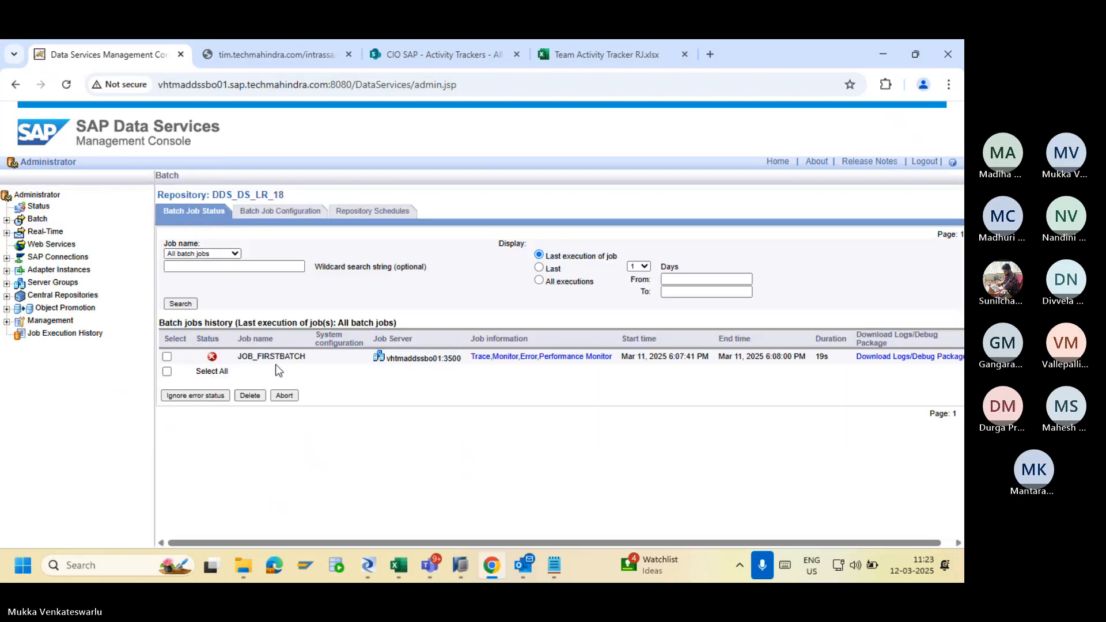
click(281, 213)
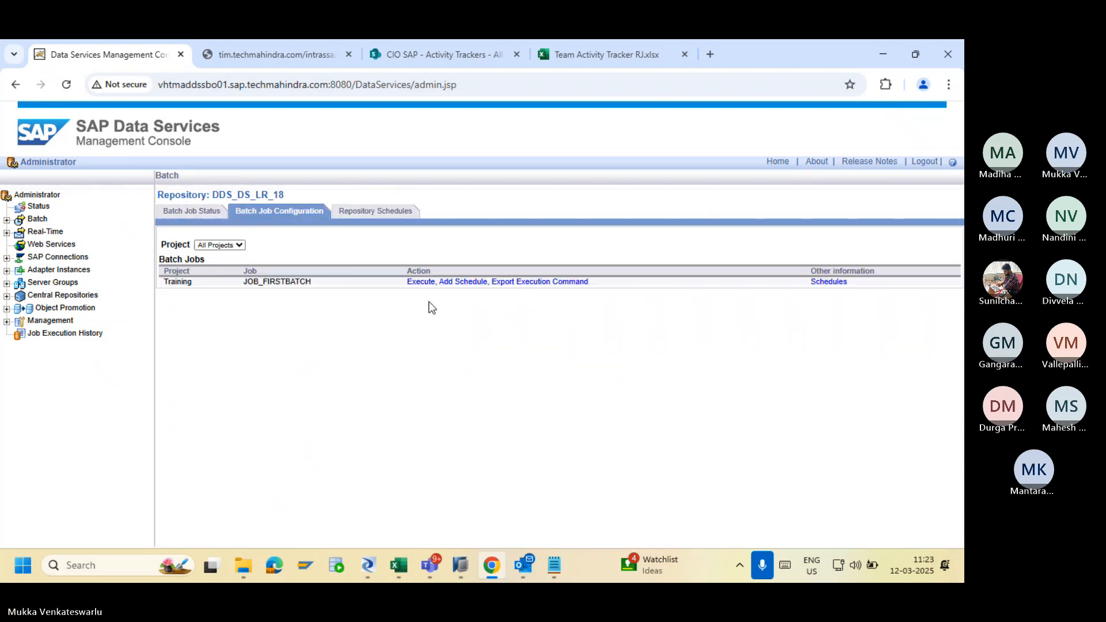
click(416, 282)
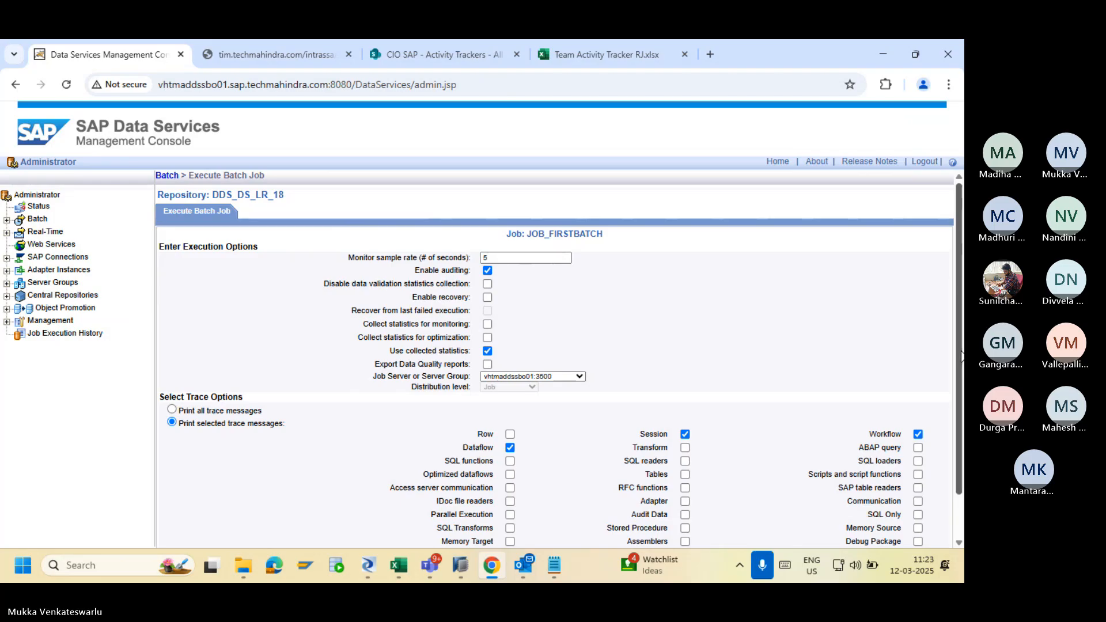
scroll(748, 432, down, 2)
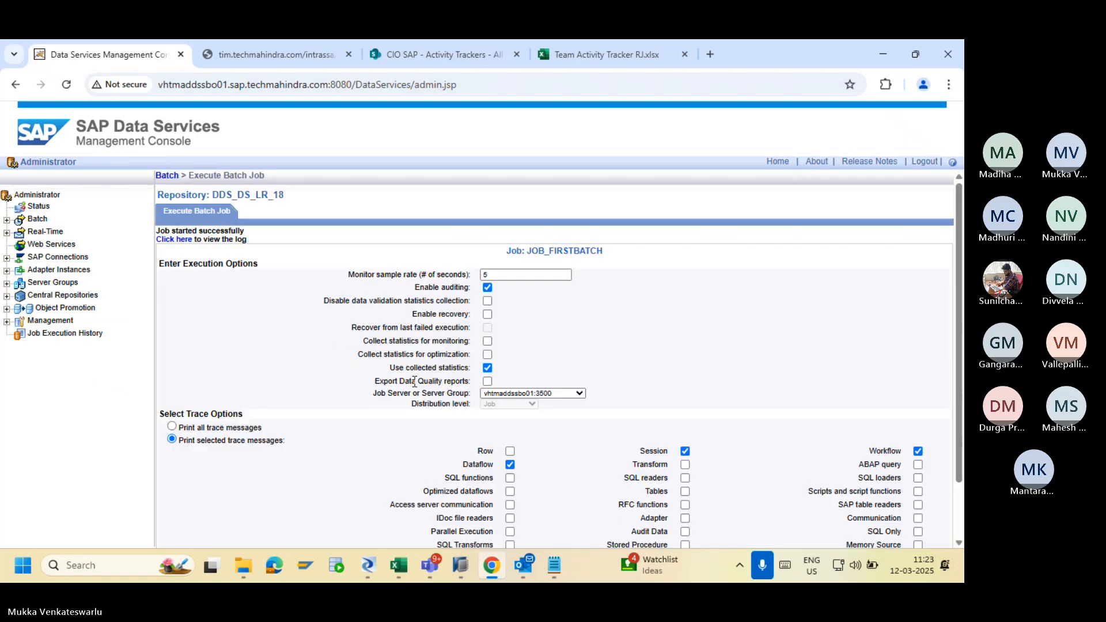
click(171, 240)
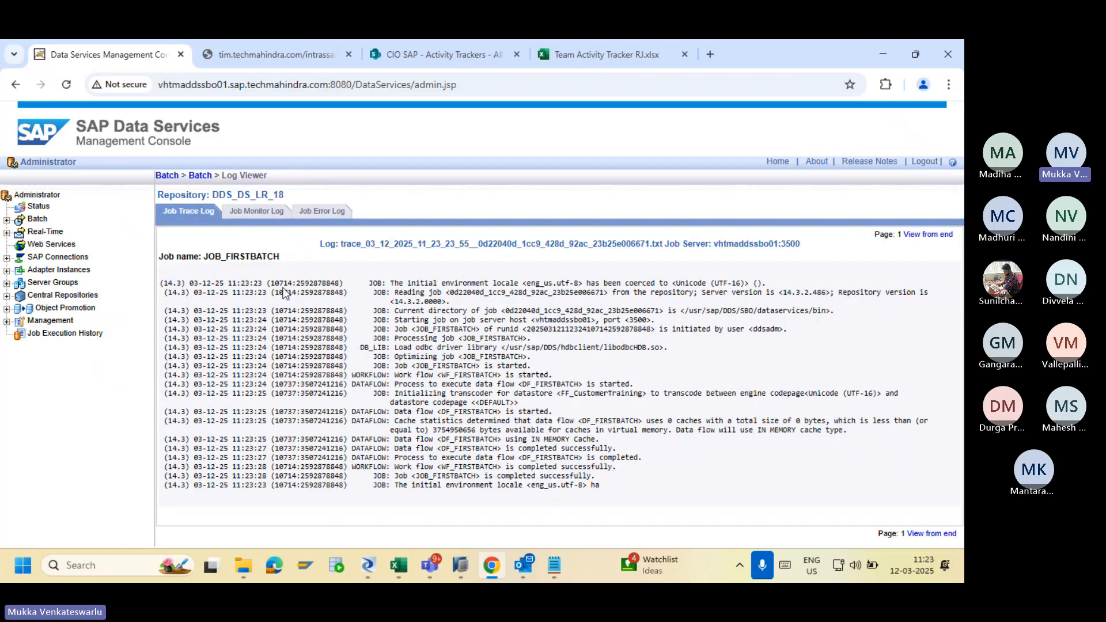
click(263, 213)
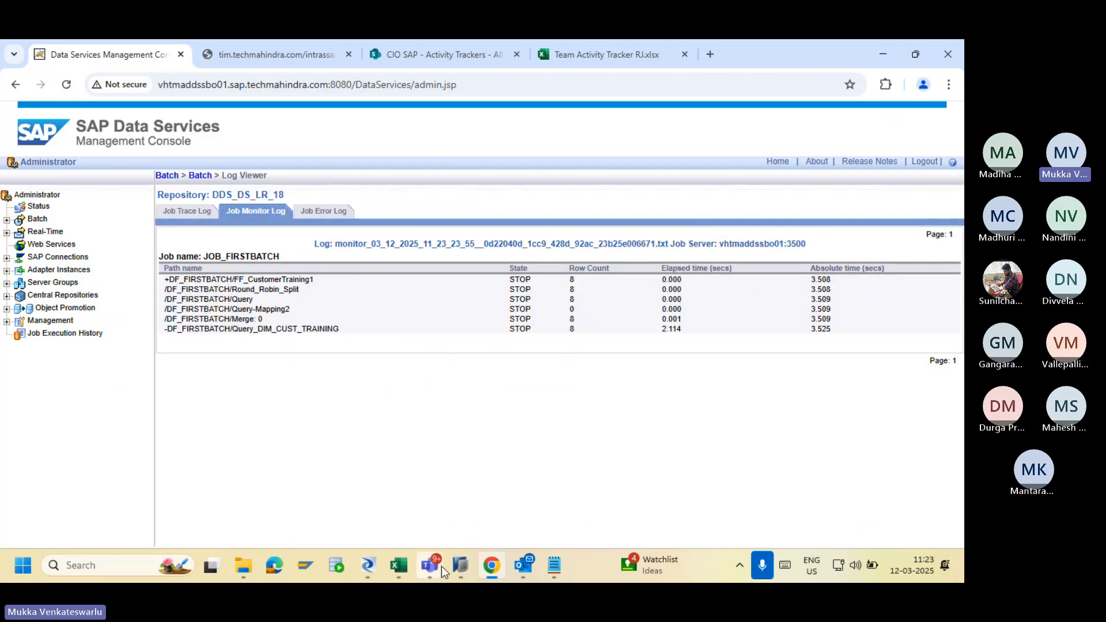
Refresh DIM_CUST_TRAINING's Raw Data in SAP HANA Studio to show the 8 newly loaded rows.
click(459, 565)
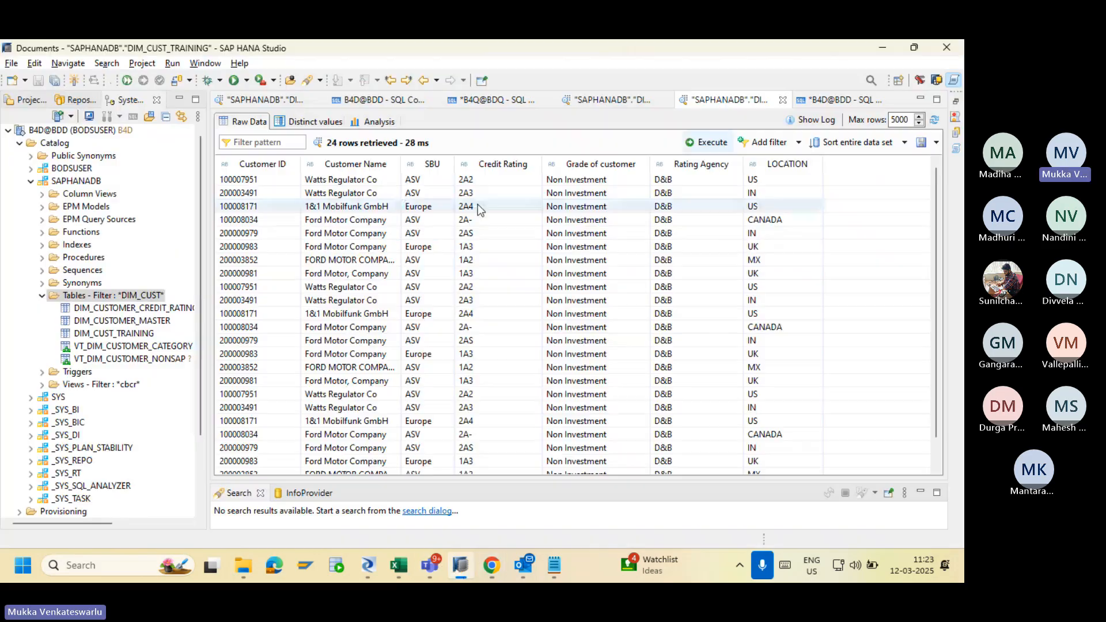
click(936, 120)
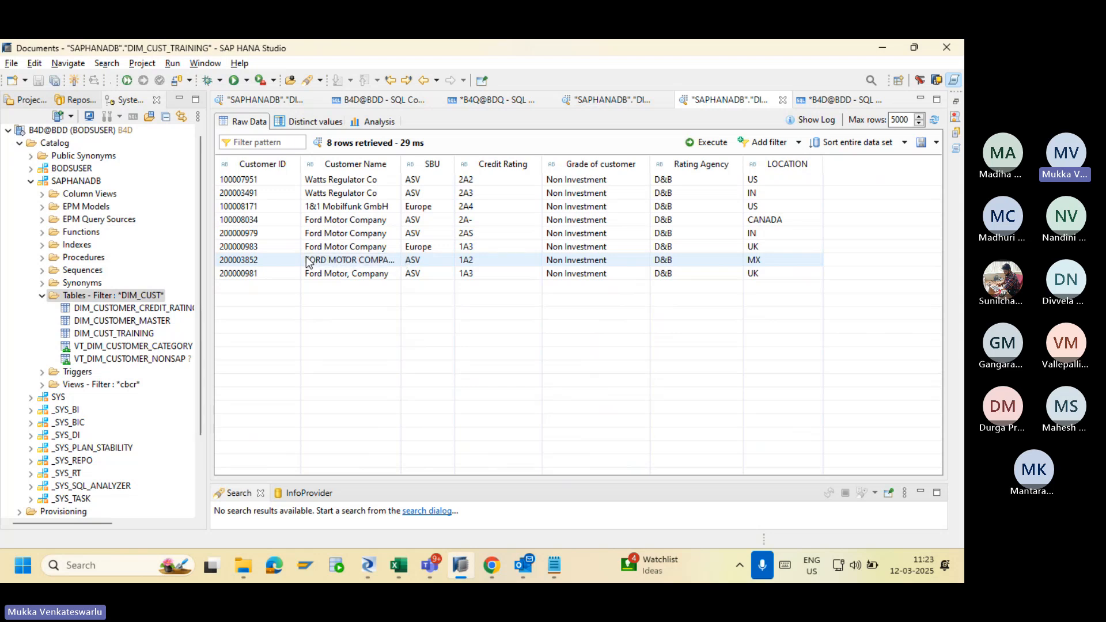
key(alt+Tab)
key(alt+Tab)
key(alt+Tab)
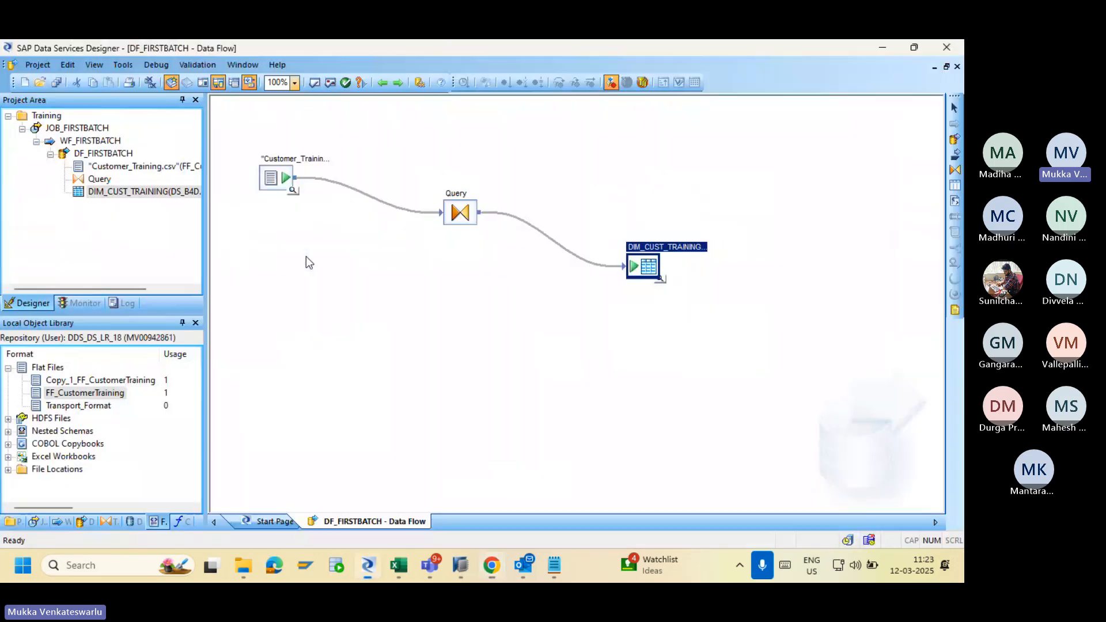
Open the FF_CustomerTraining file format editor maximized at its file name, then view the Training folder.
double_click(270, 179)
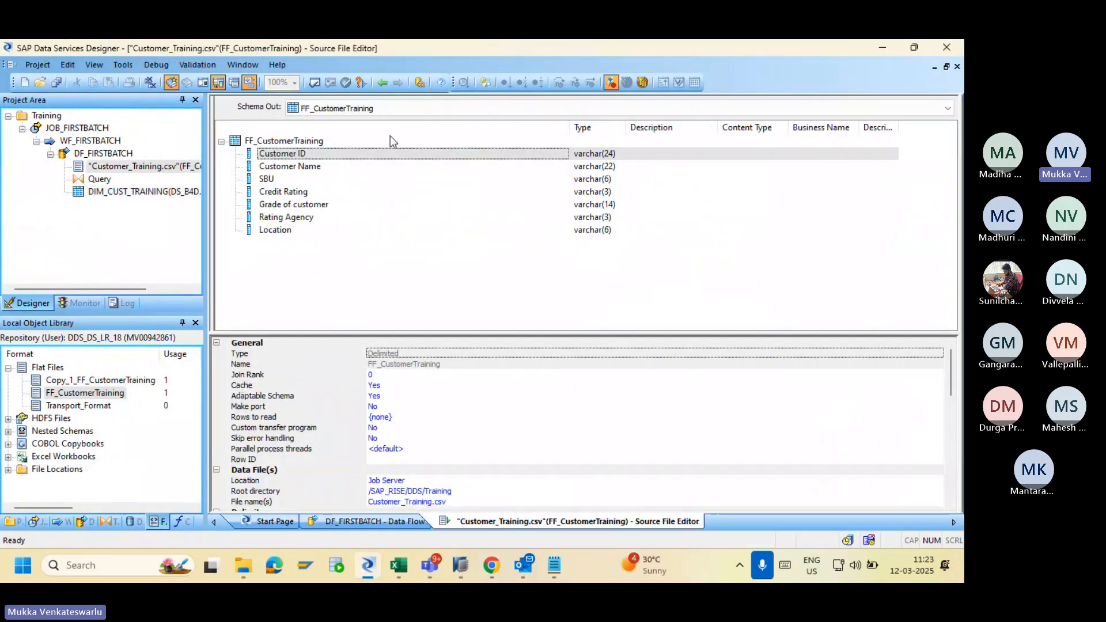
click(382, 84)
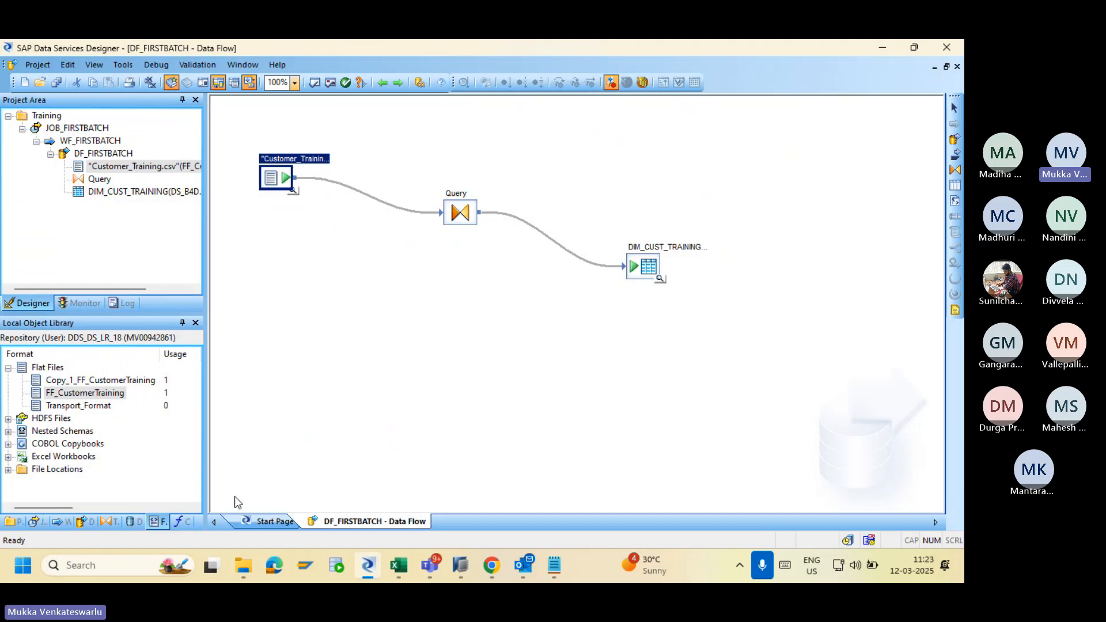
double_click(101, 395)
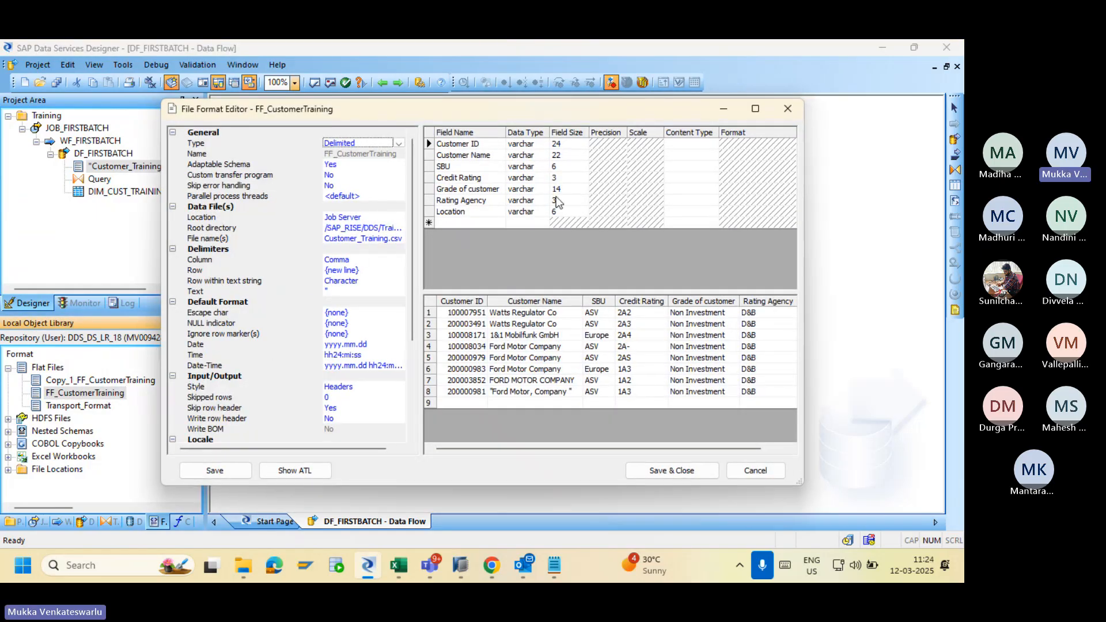
click(756, 109)
click(231, 178)
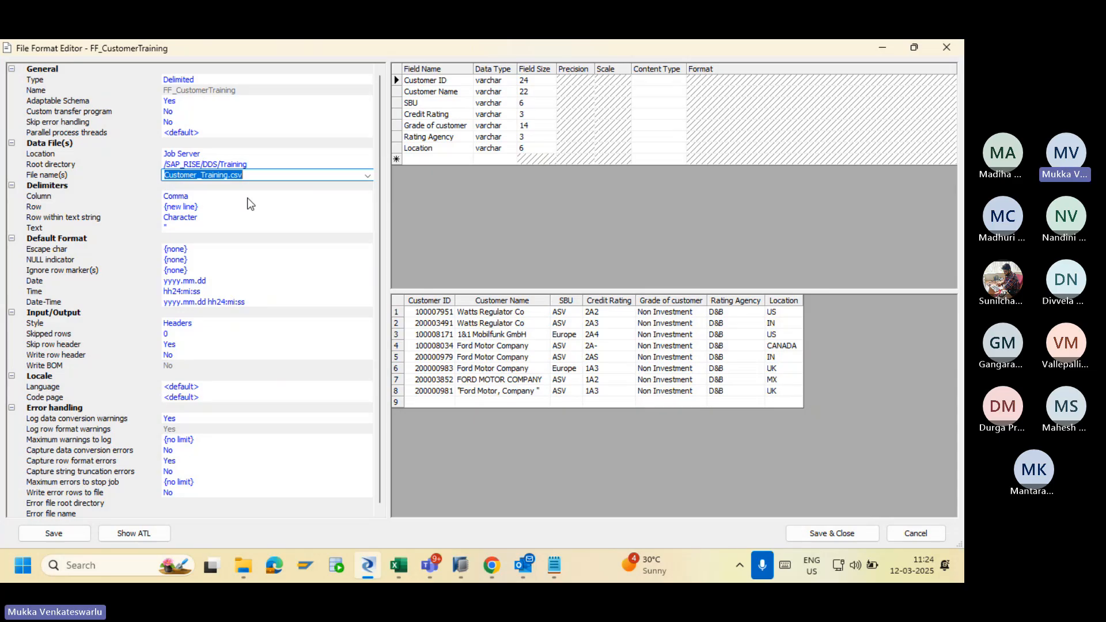
click(240, 578)
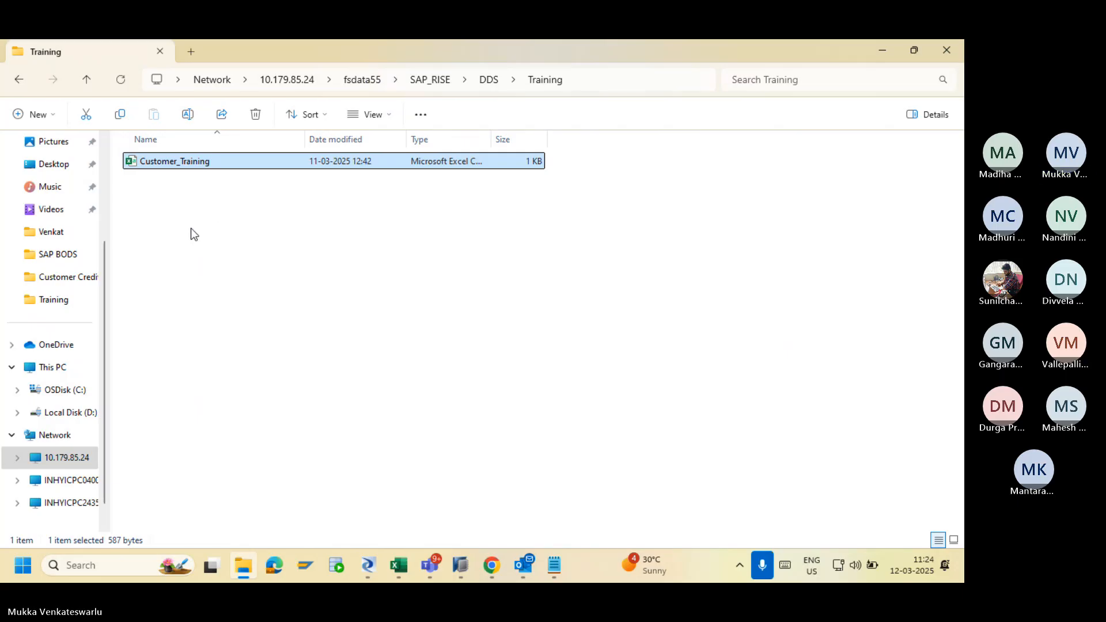
Bring back the FF_CustomerTraining editor reading Customer_Training.csv from /SAP_RISE/DDS/Training.
click(367, 567)
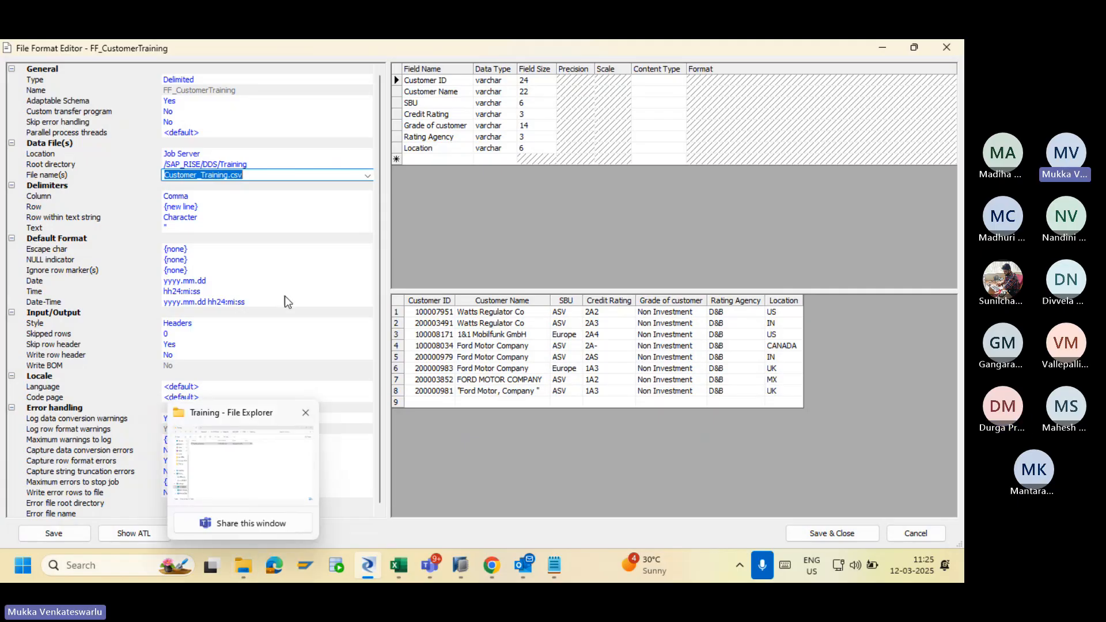
Focus the FF_CustomerTraining File name(s) field, then return to the DDS\Training folder.
click(229, 176)
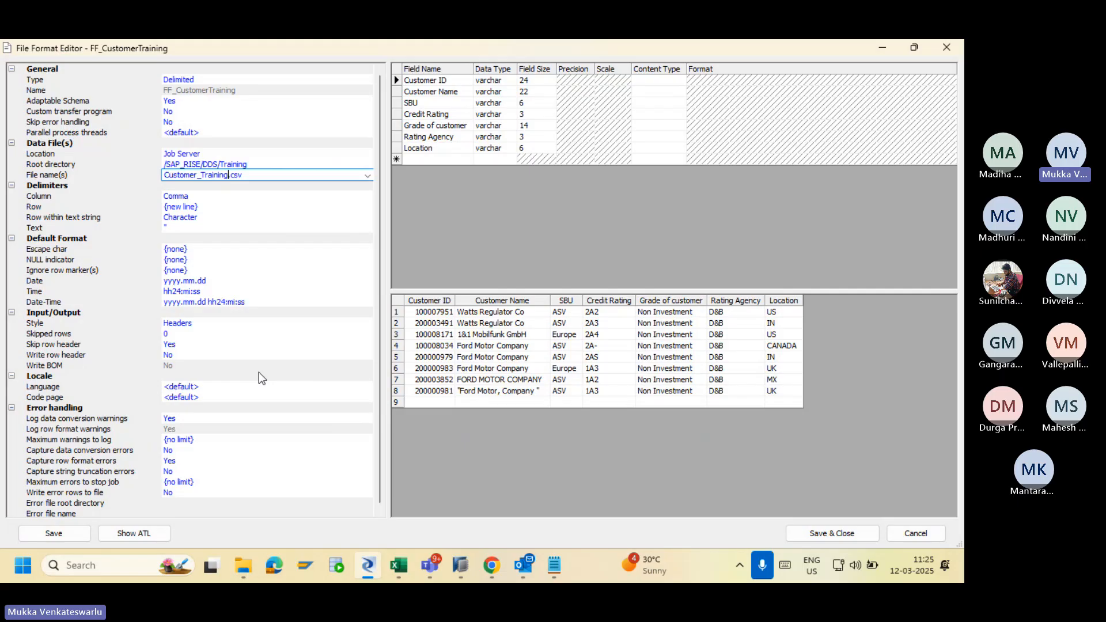
click(243, 565)
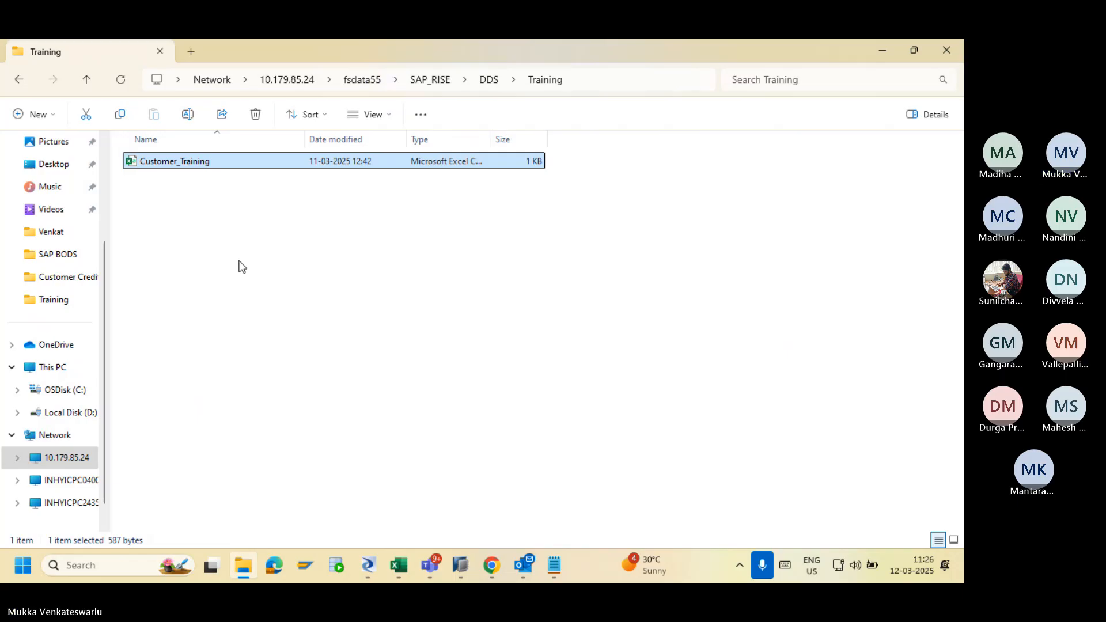
Duplicate Customer_Training as Customer_Training - Copy in the same folder and open it in Excel.
key(ctrl+c)
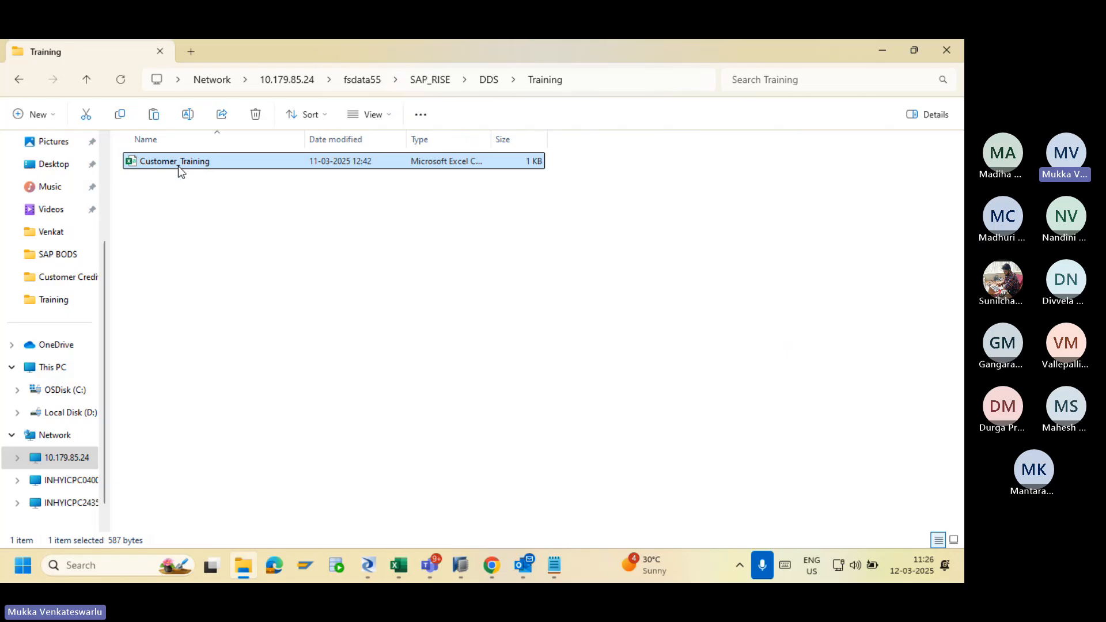
key(ctrl+v)
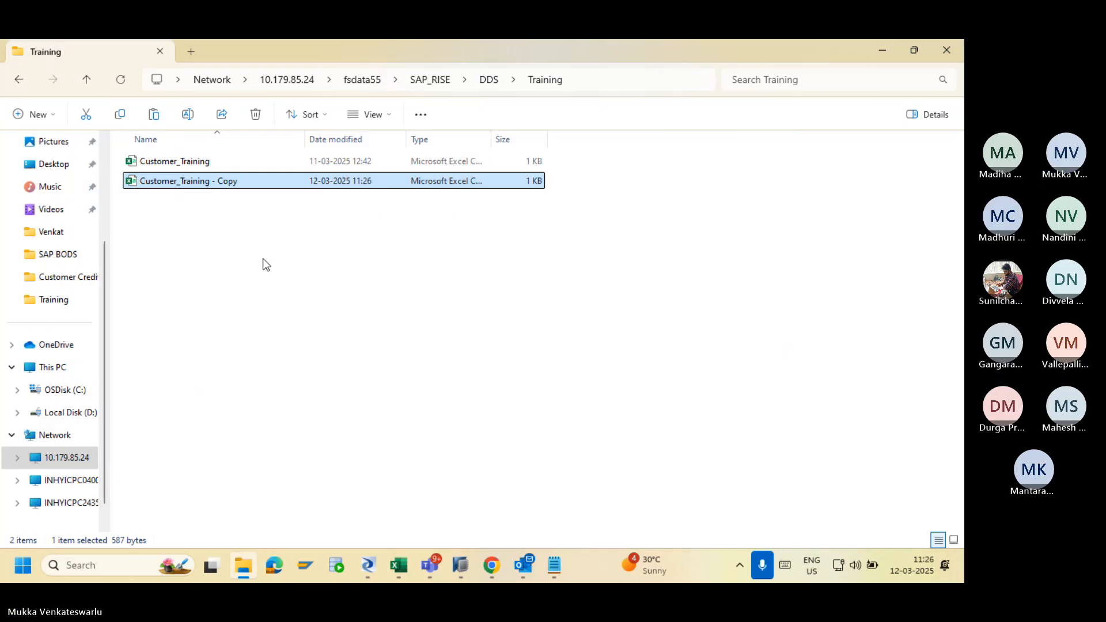
key(alt+Tab)
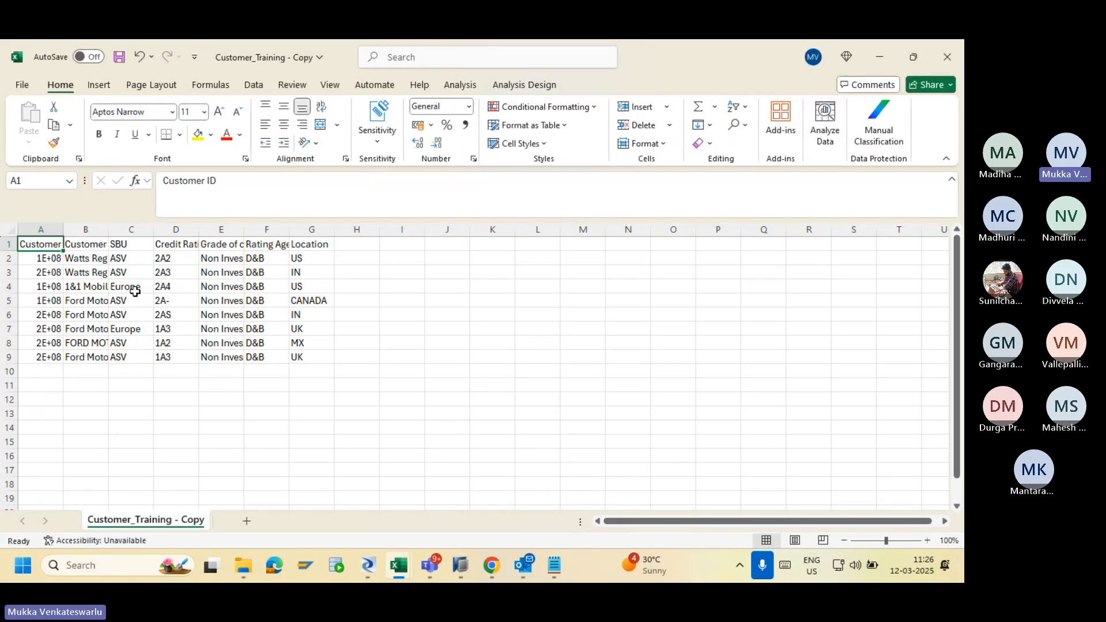
Auto-fit column A and clear the existing customer IDs and names.
double_click(63, 229)
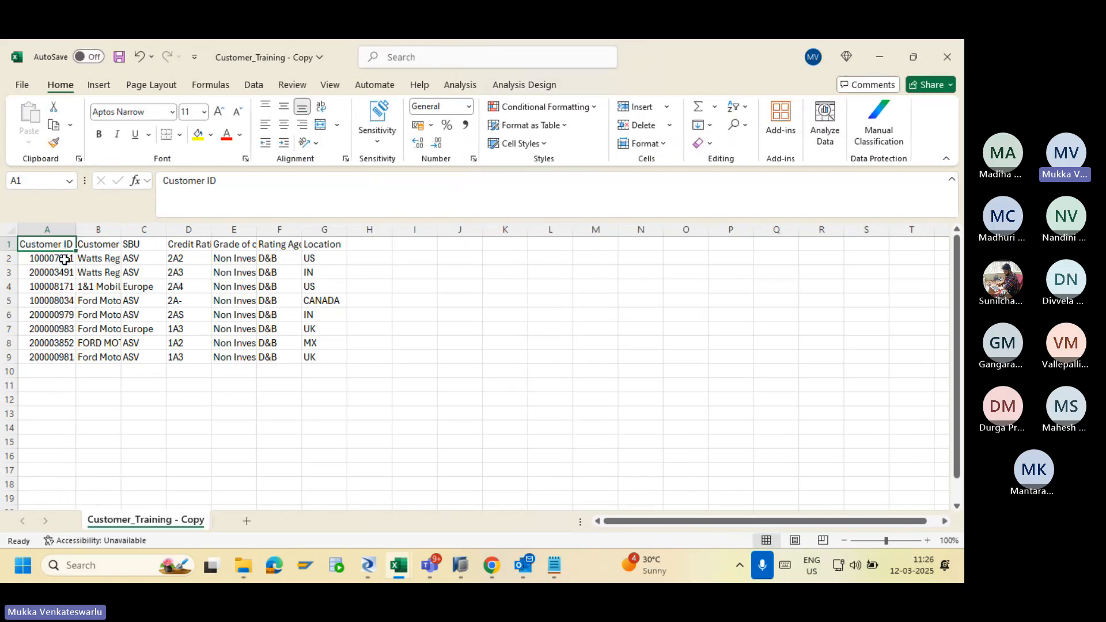
drag(65, 256, 119, 327)
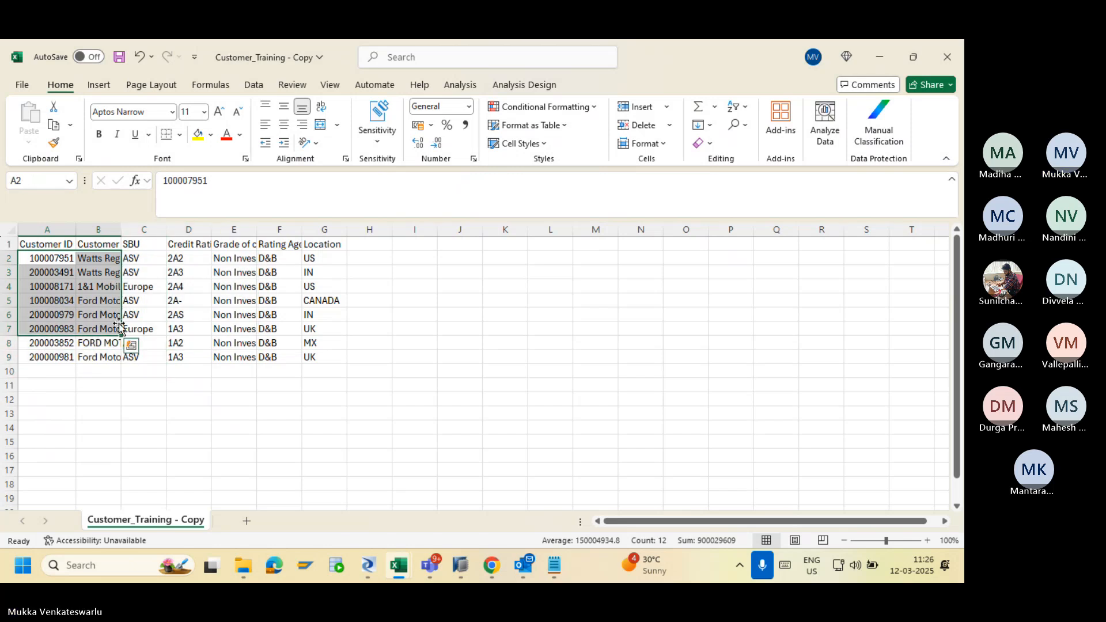
key(Delete)
key(Down)
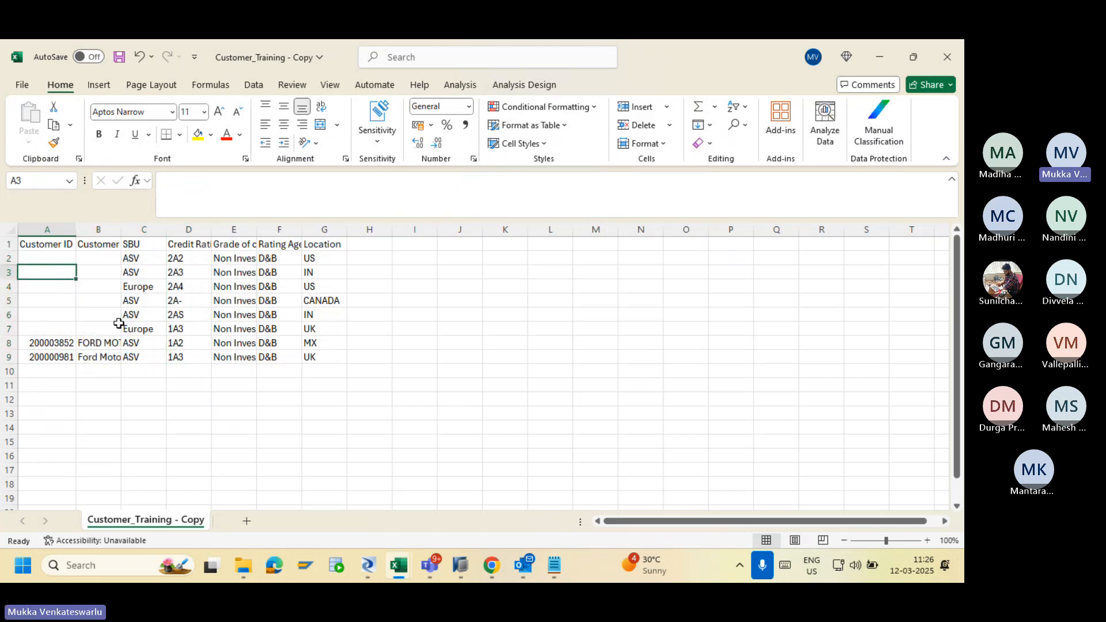
drag(53, 256, 107, 355)
key(Delete)
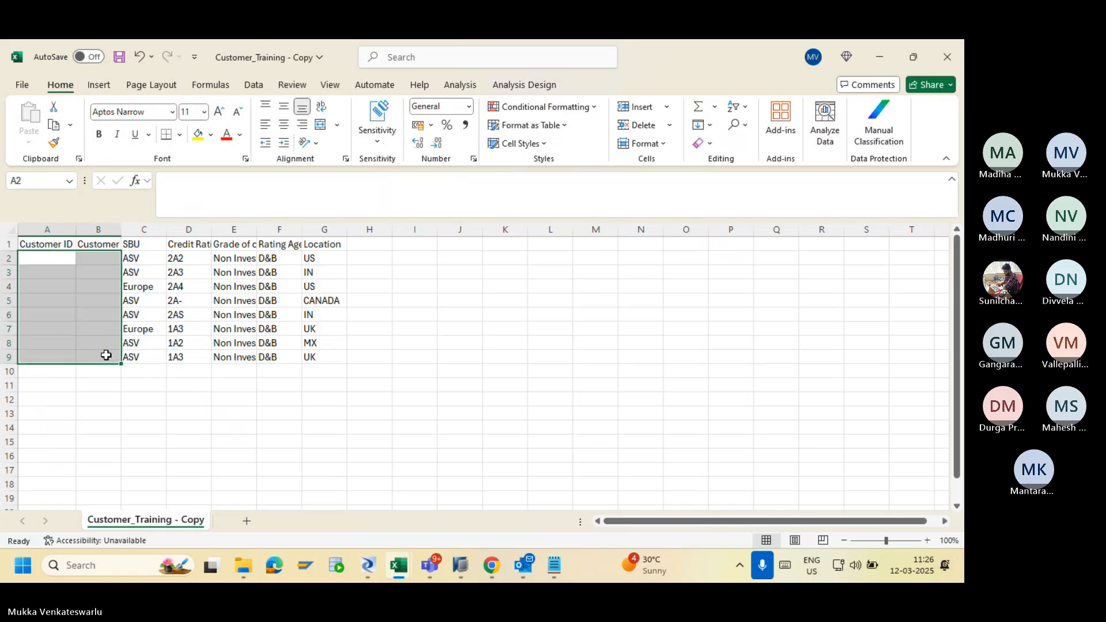
Enter customer IDs 100, 101, 102 with names HSBC, ORACLE and HDFC.
click(53, 254)
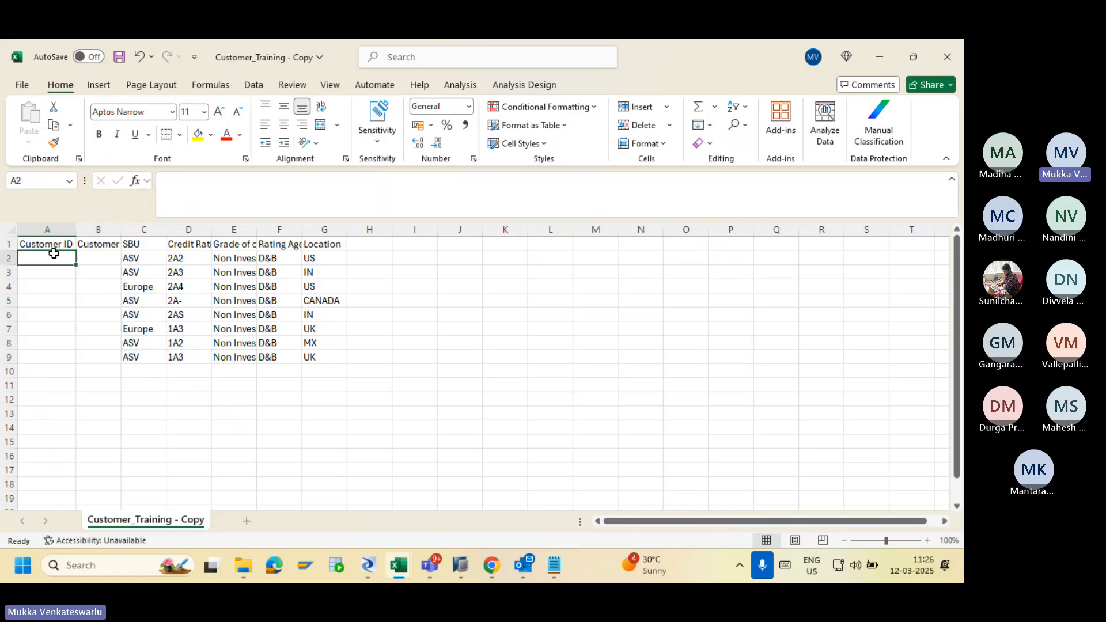
text(100)
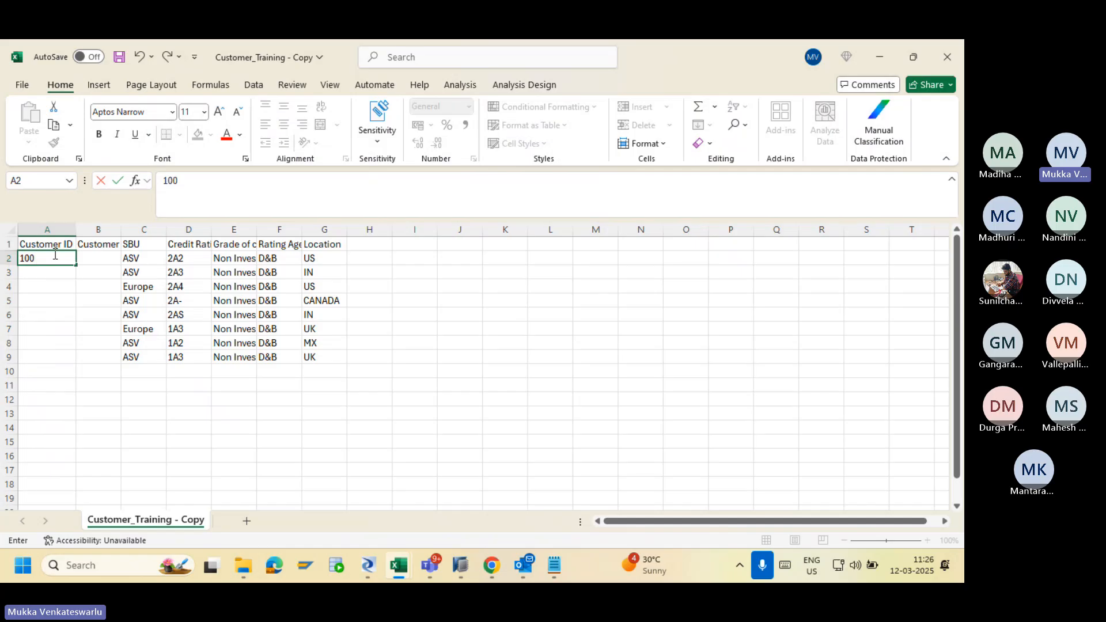
key(Return)
text(101)
key(Return)
text(1)
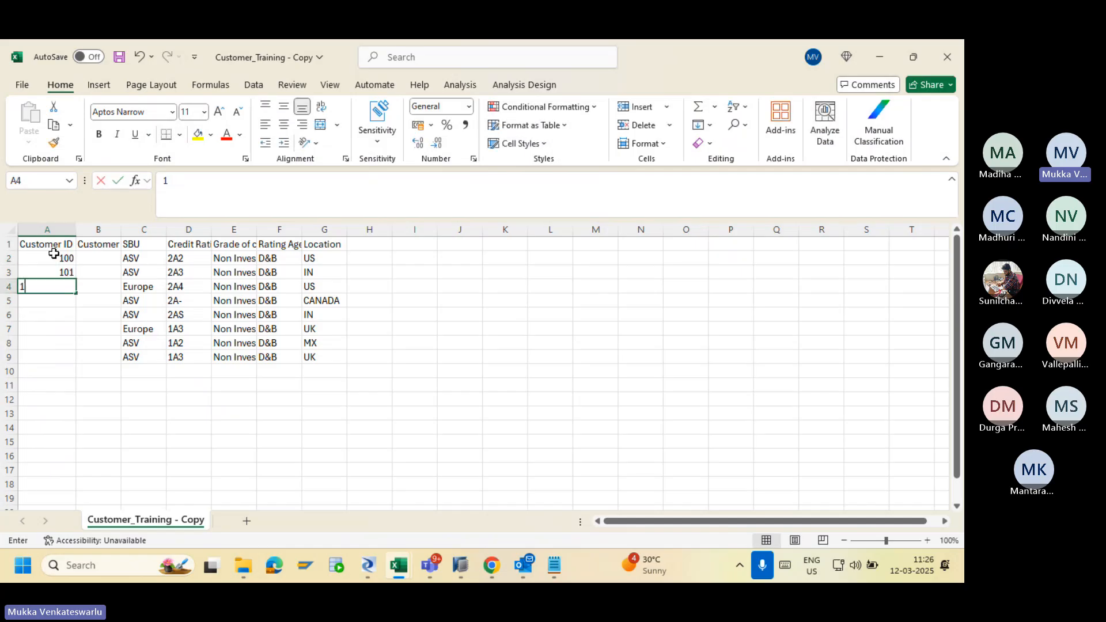
text(02)
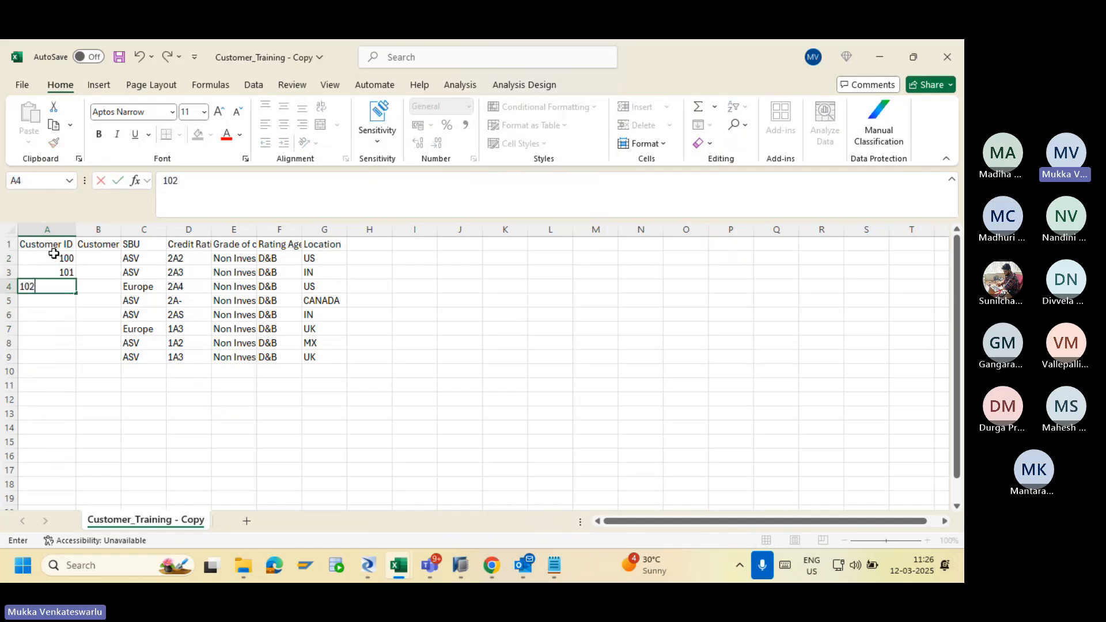
click(88, 256)
text(HS)
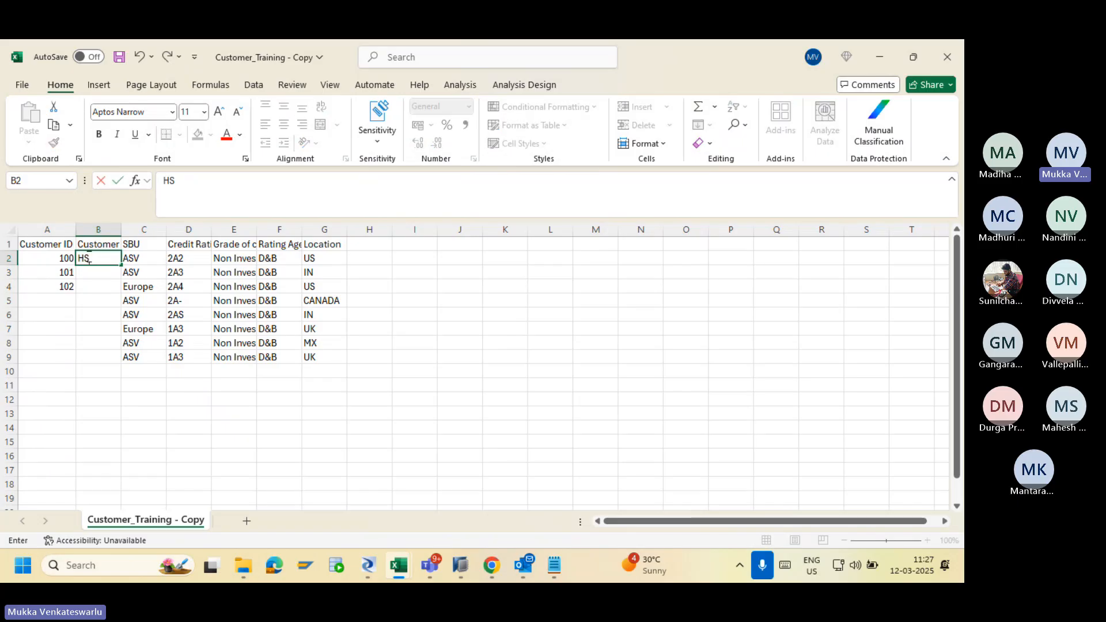
text(BC)
key(Return)
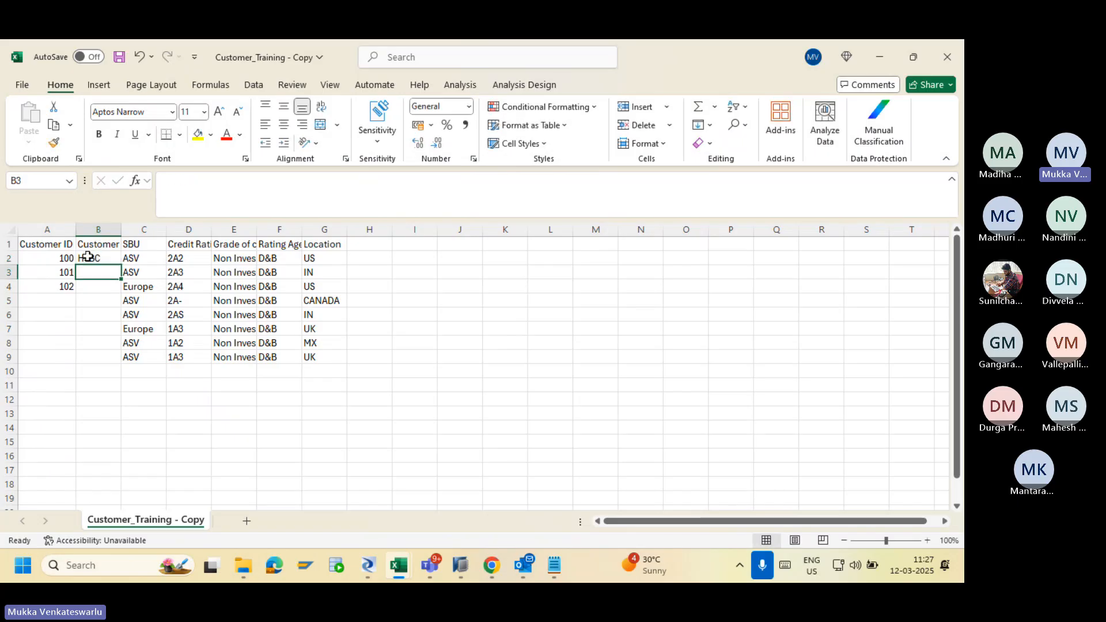
text(OR)
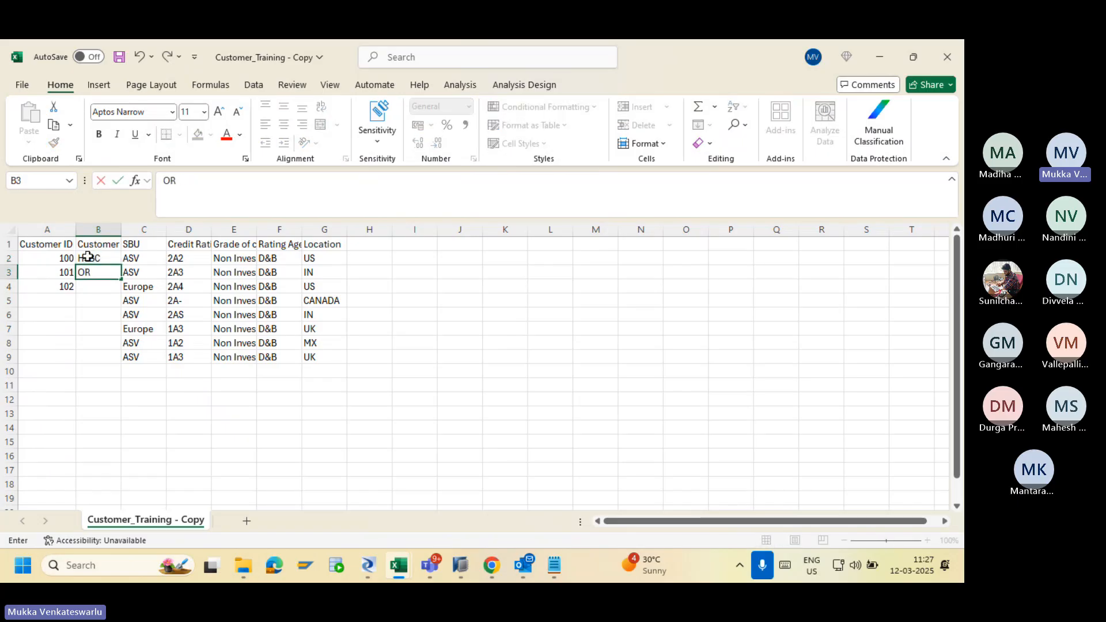
text(ACLE)
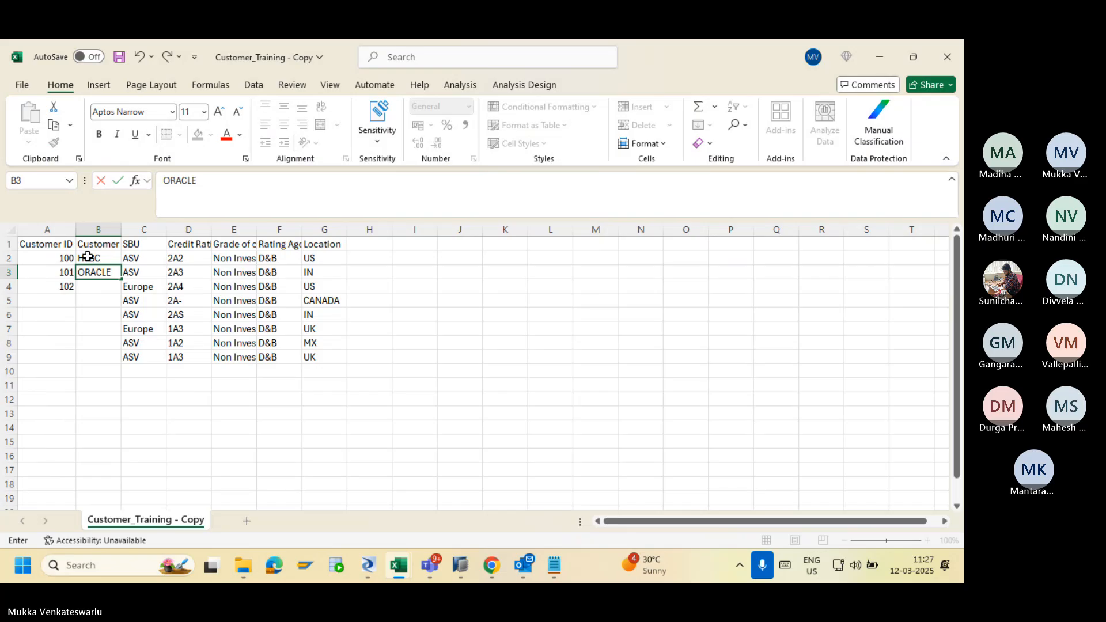
key(Return)
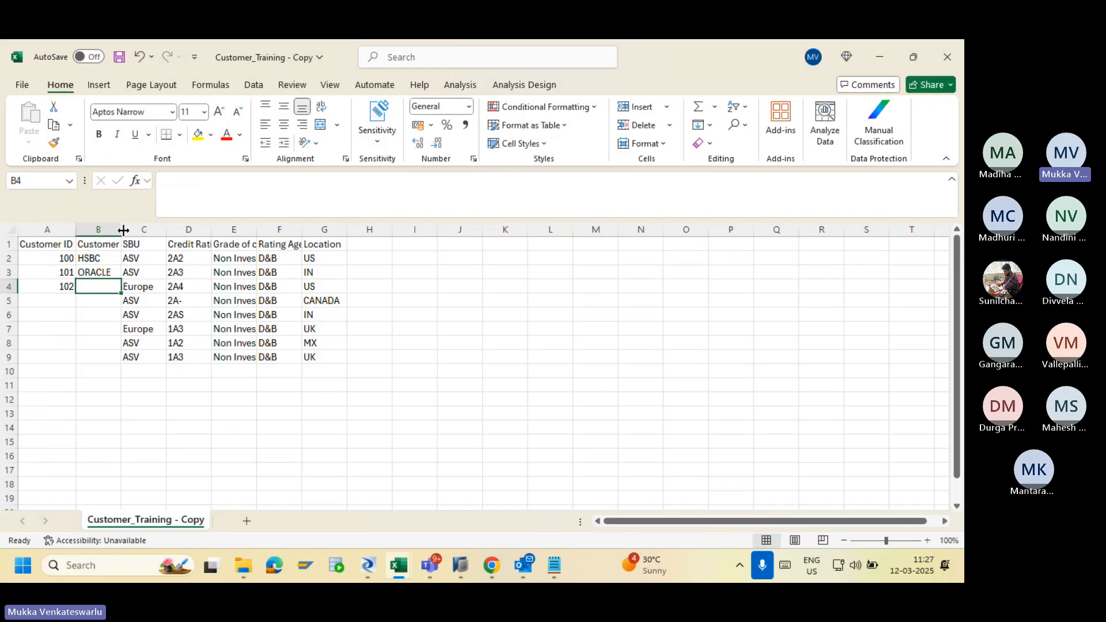
text(TC)
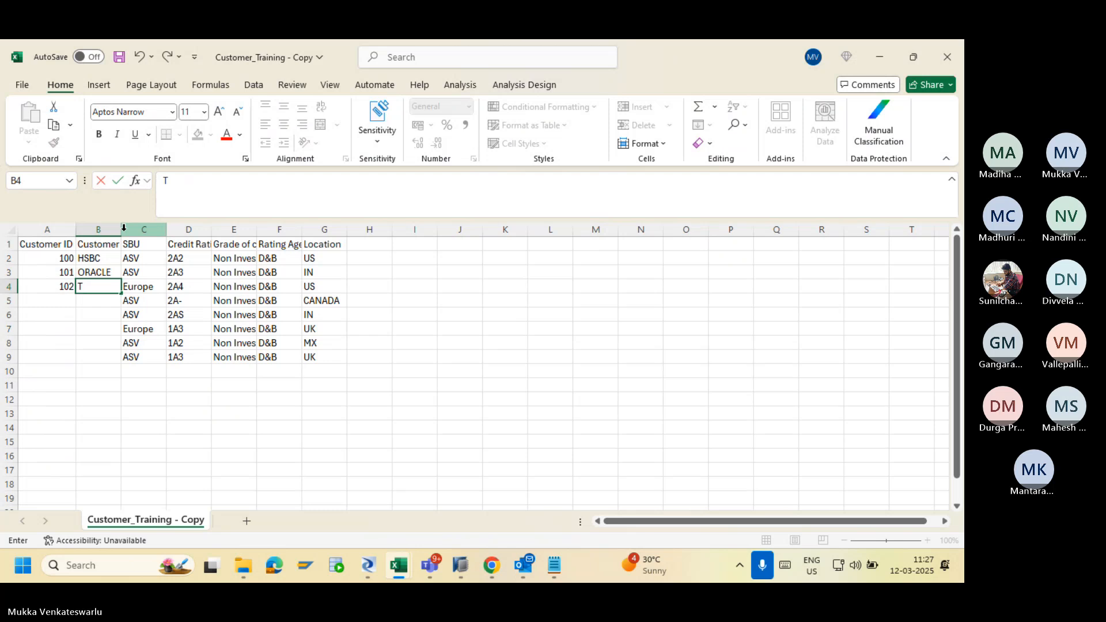
key(BackSpace)
key(BackSpace)
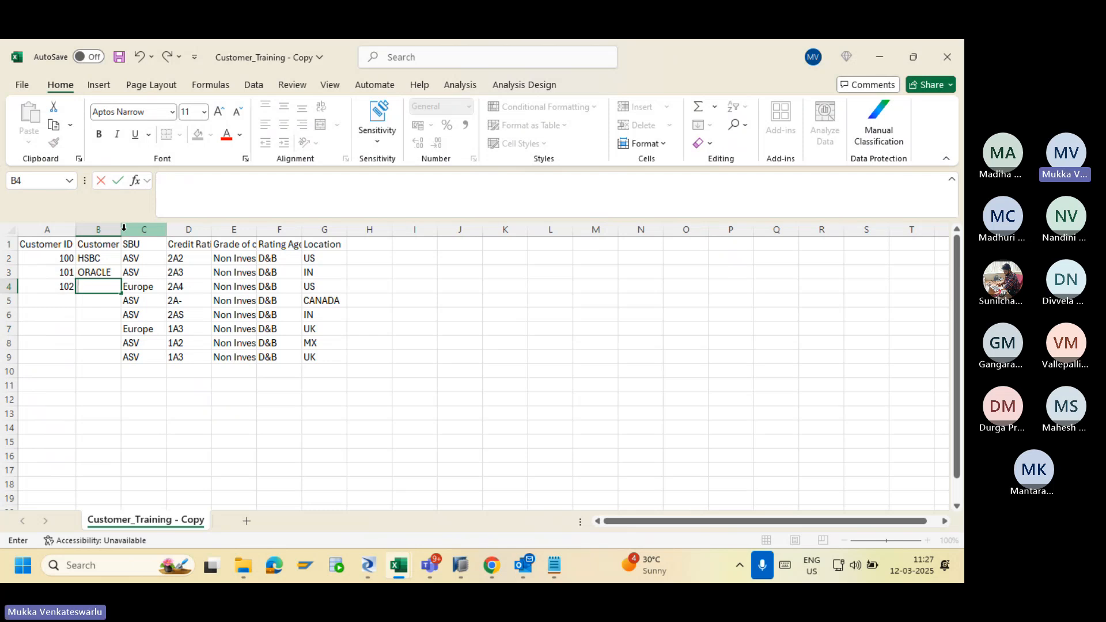
text(HDFC)
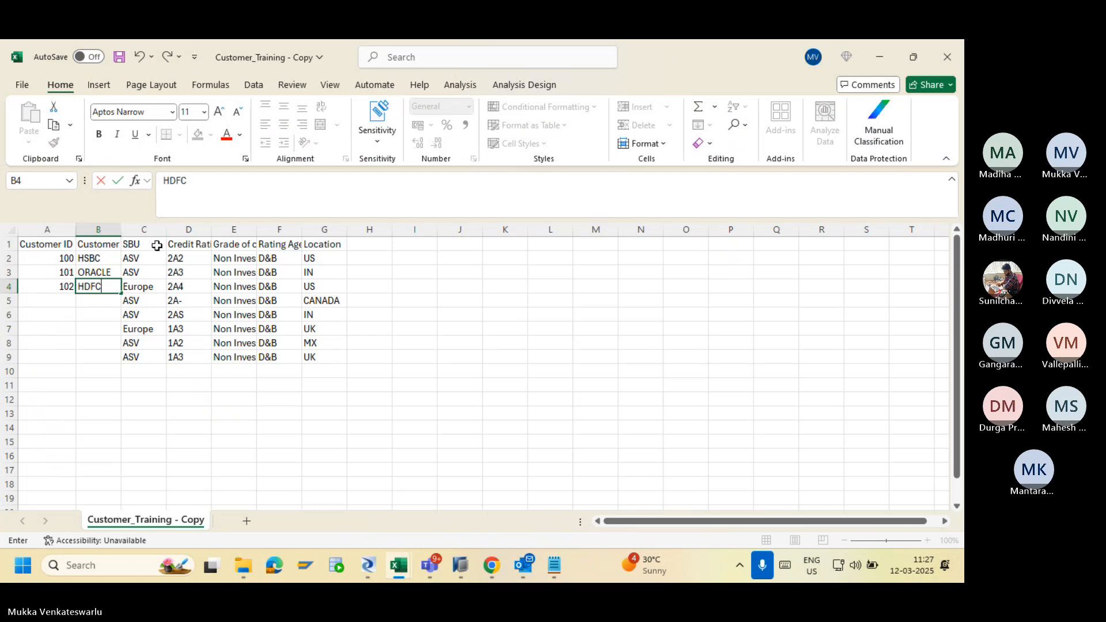
Clear leftover rows 5–9 in columns C–G and save the workbook.
drag(153, 301, 320, 360)
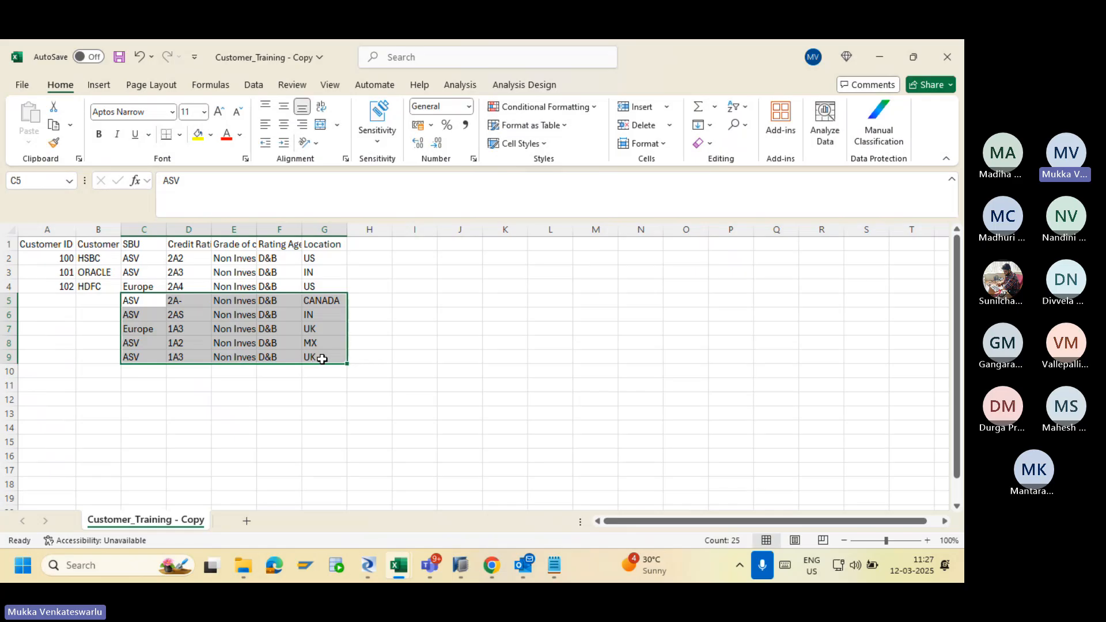
key(Delete)
click(262, 383)
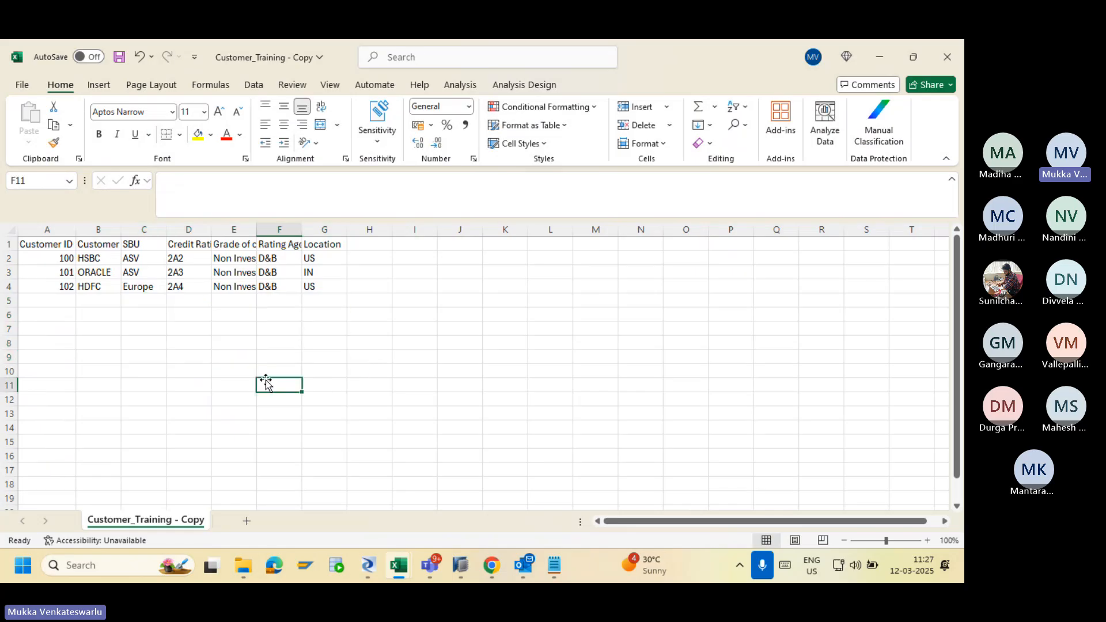
click(119, 58)
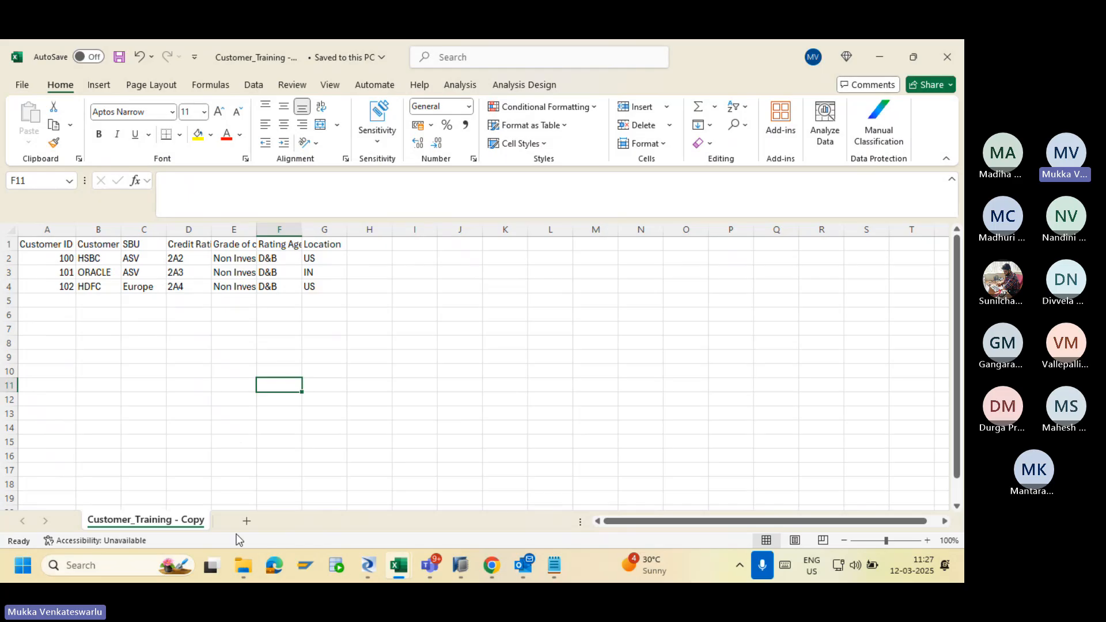
mouse_move(243, 564)
click(227, 464)
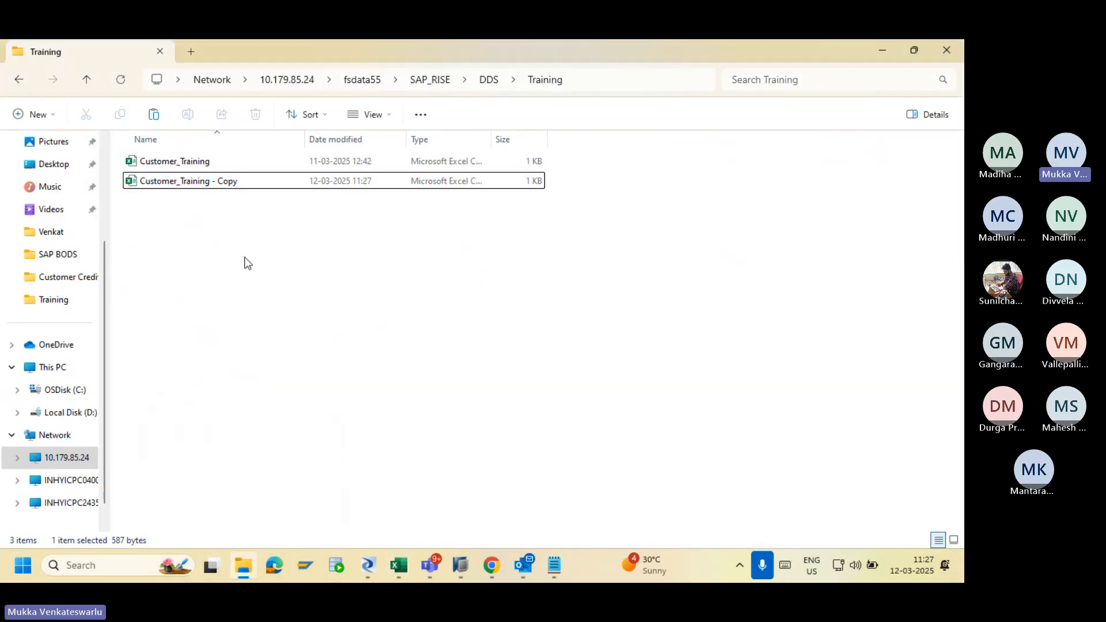
click(368, 567)
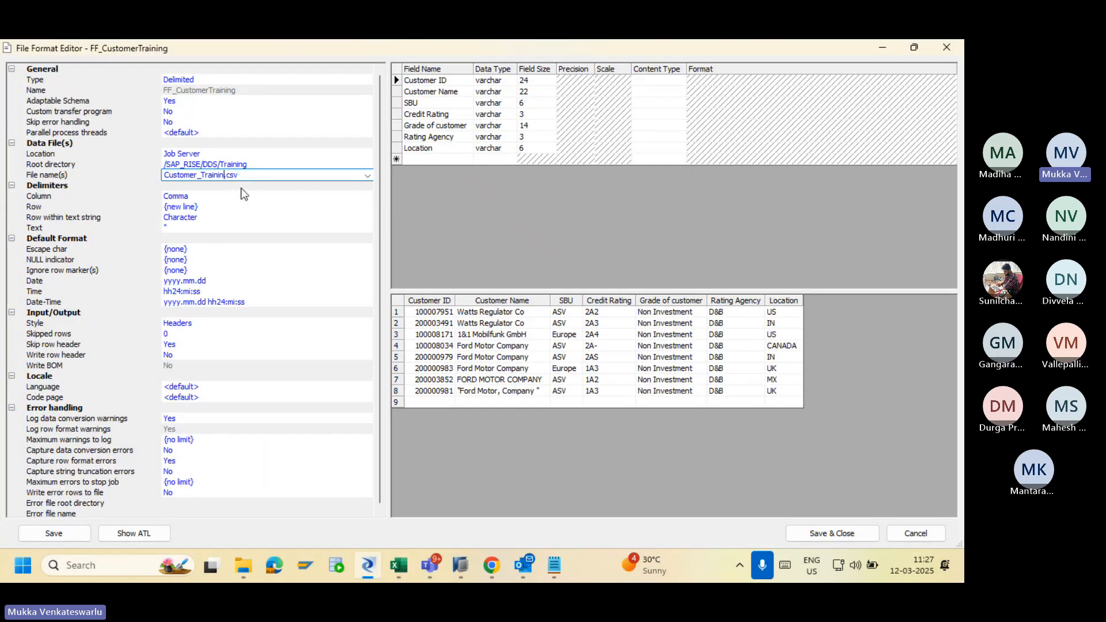
Change FF_CustomerTraining's File name(s) to the wildcard *.csv, then save and close the format.
key(BackSpace)
key(BackSpace)
key(BackSpace)
key(BackSpace)
key(BackSpace)
key(BackSpace)
key(BackSpace)
key(BackSpace)
key(BackSpace)
key(BackSpace)
key(BackSpace)
key(BackSpace)
key(BackSpace)
text(*)
click(831, 533)
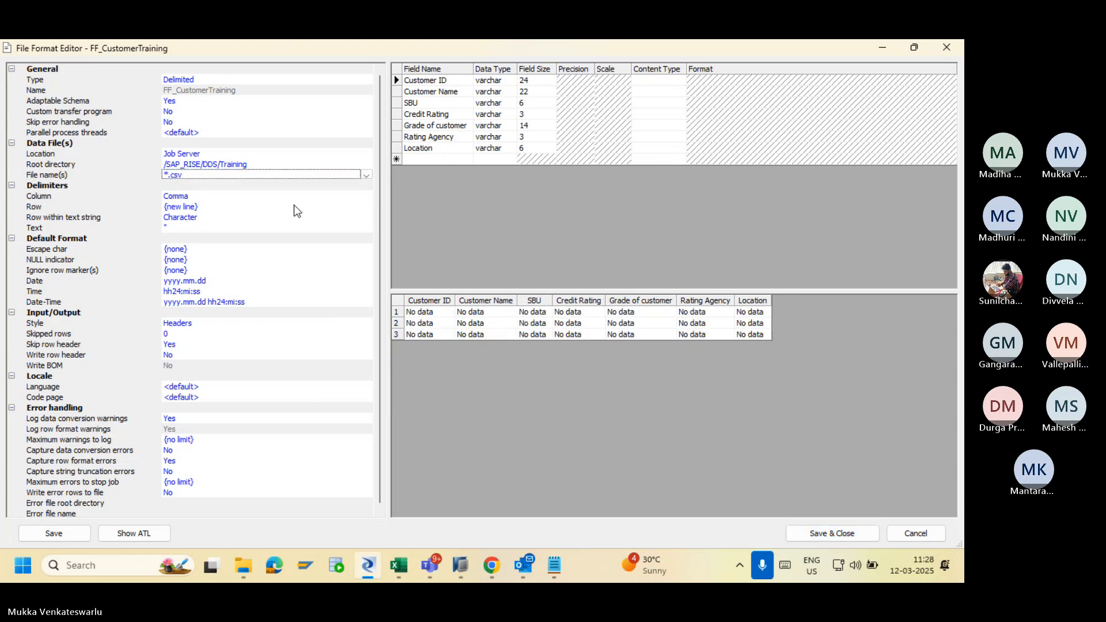
click(838, 532)
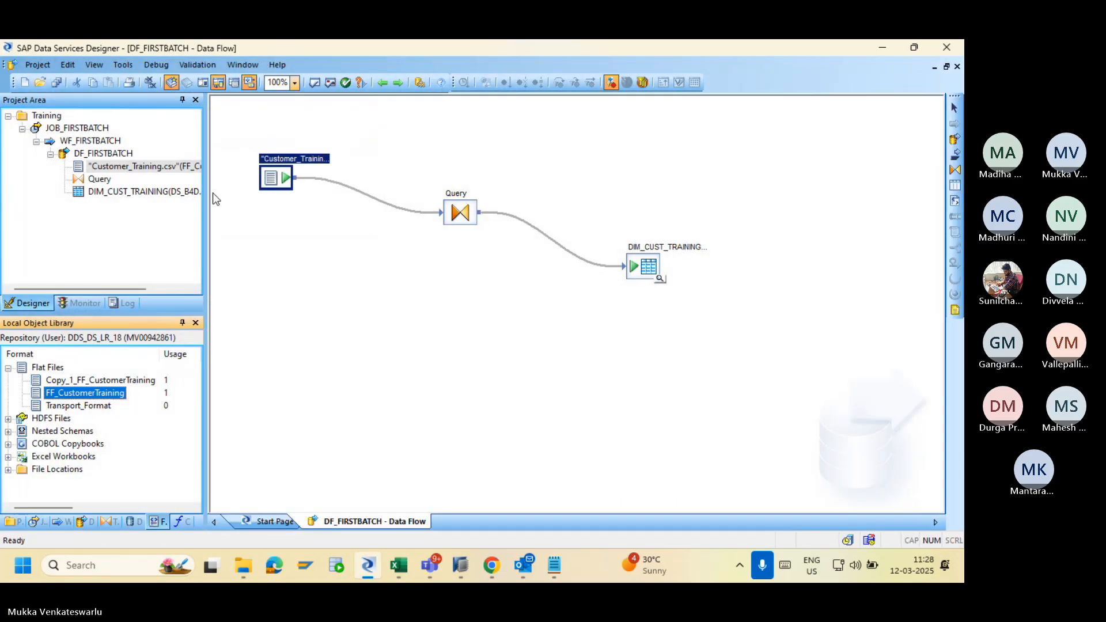
Save DF_FIRSTBATCH, then uncheck 'Delete data from table before loading' on the DIM_CUST_TRAINING target.
click(56, 82)
click(388, 376)
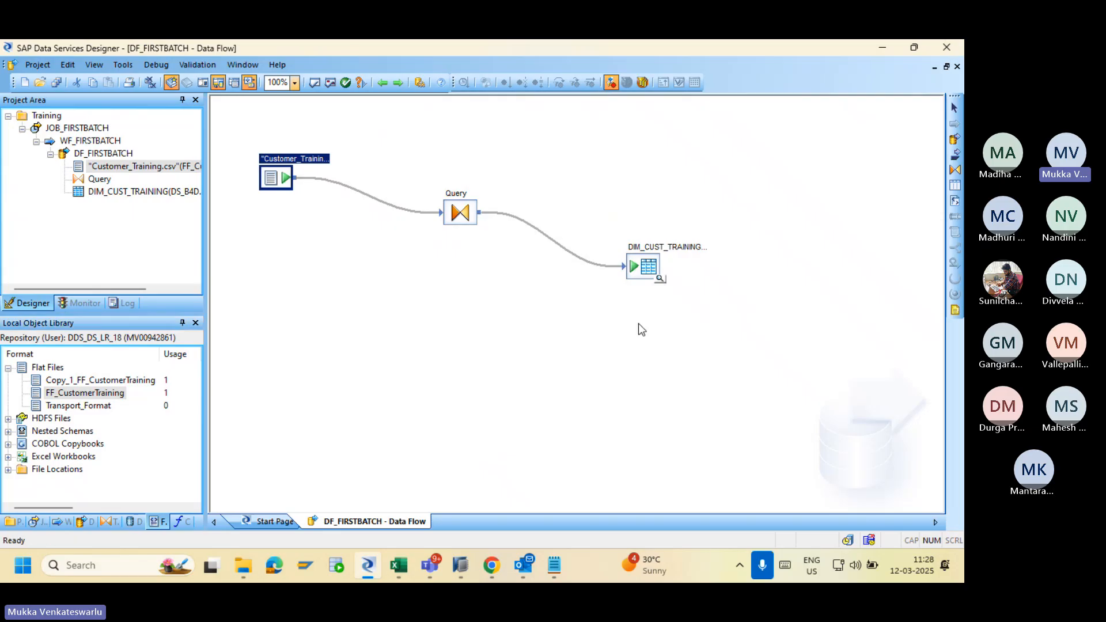
double_click(641, 263)
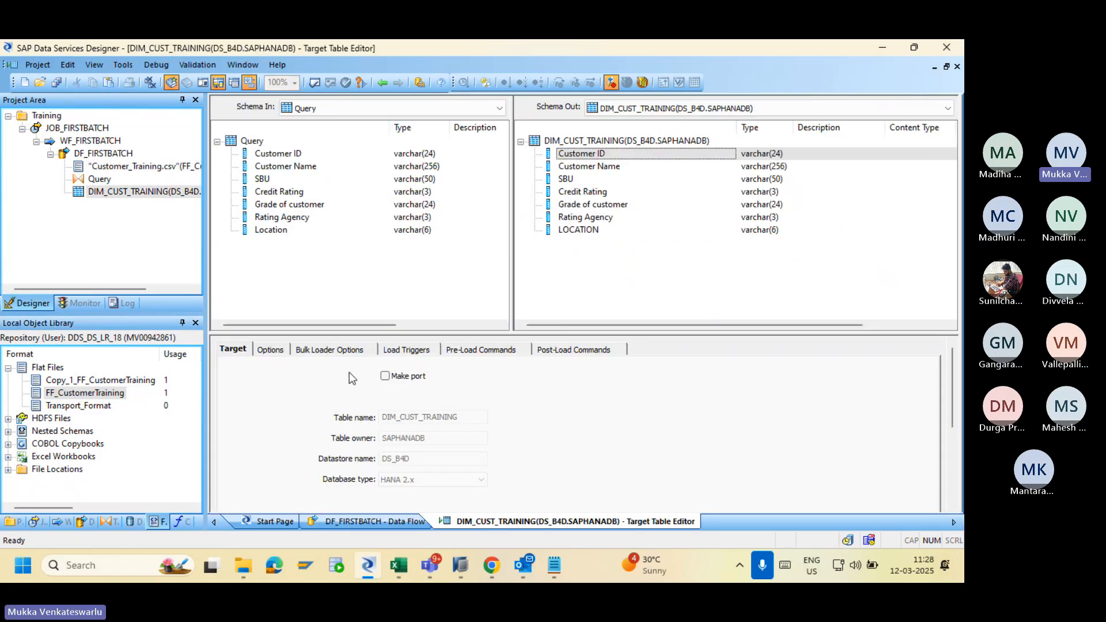
click(269, 351)
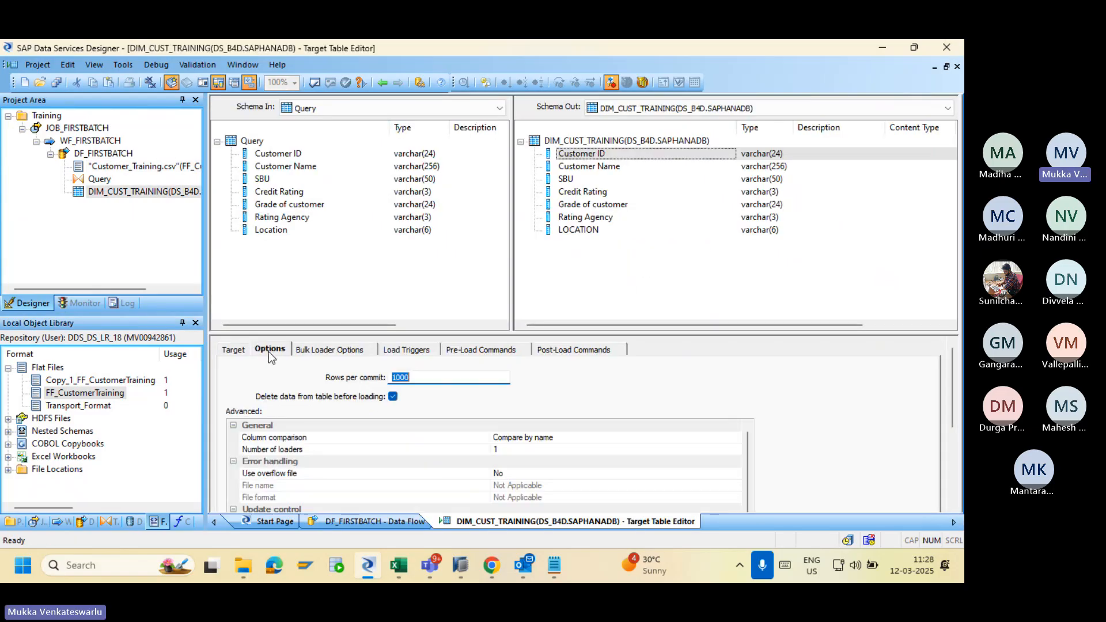
click(393, 396)
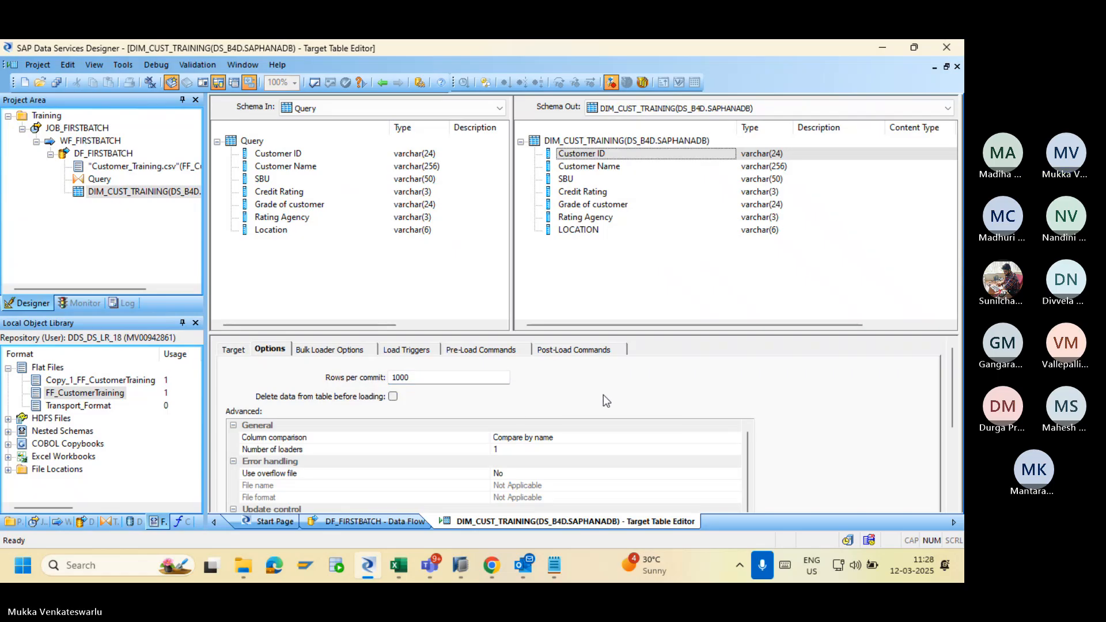
Open the Customer_Training csv file from File Explorer for reference.
key(alt+Tab)
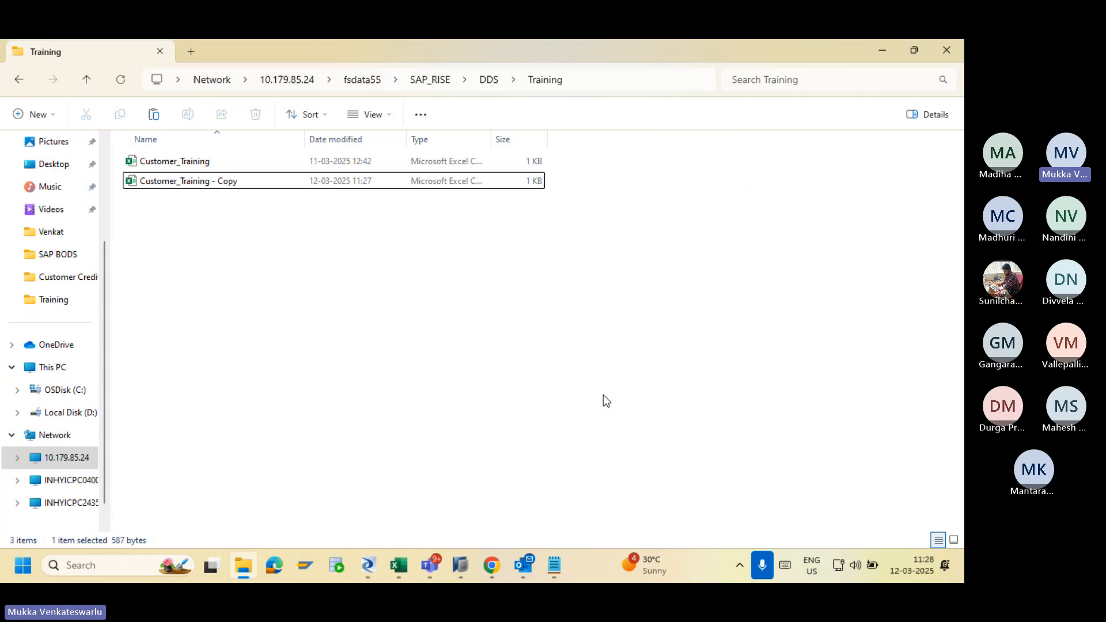
double_click(171, 165)
key(alt+Tab)
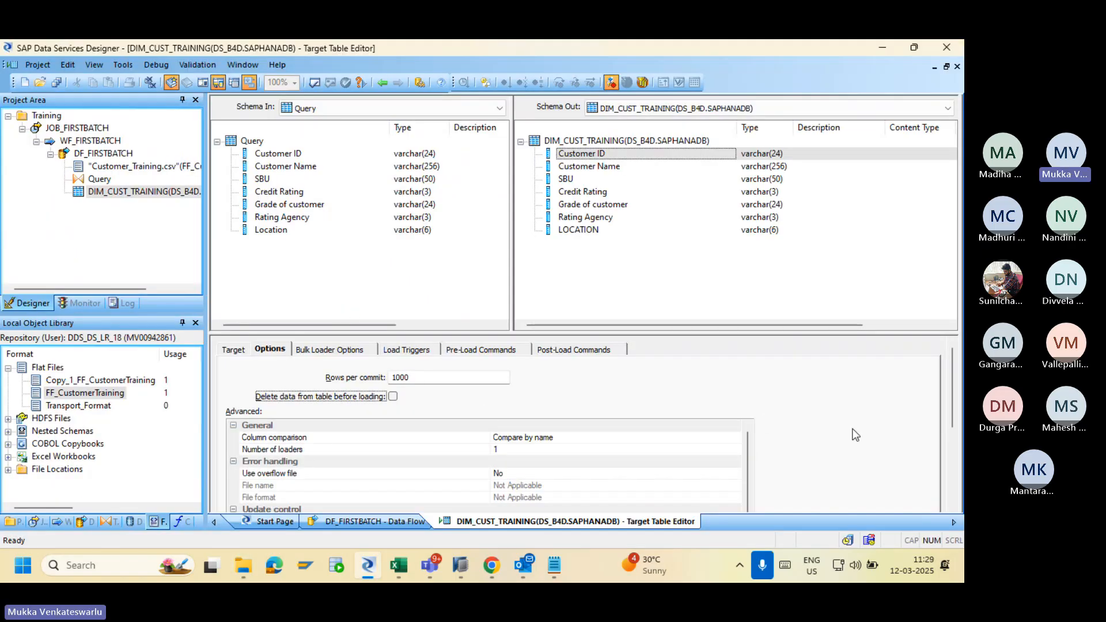
Set the target's Auto correct load option to Yes.
scroll(951, 410, down, 5)
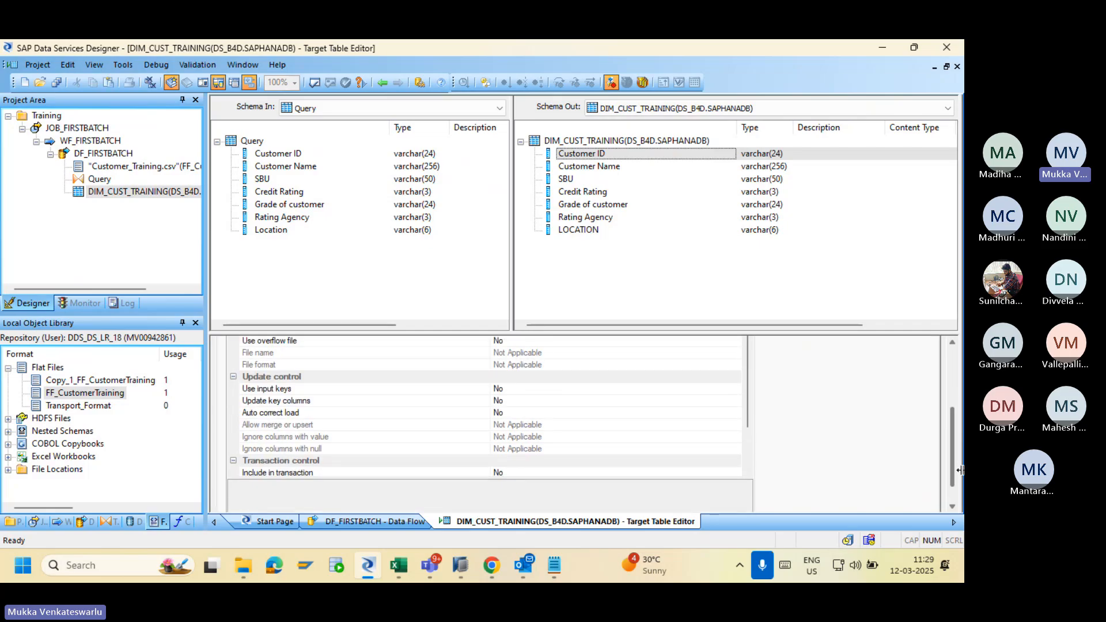
click(589, 413)
click(733, 414)
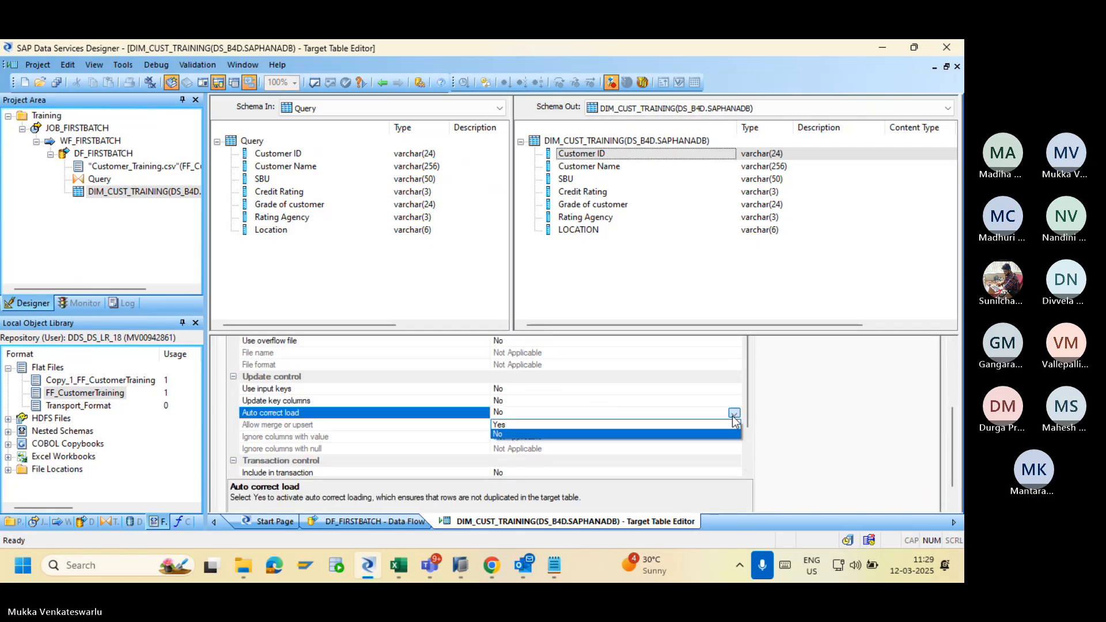
click(685, 426)
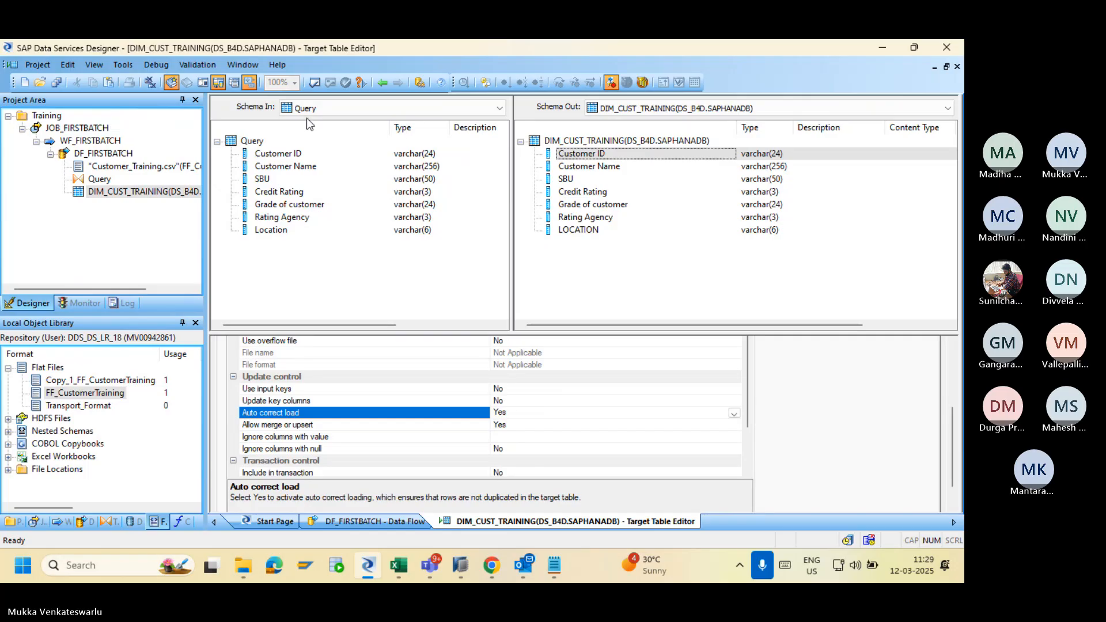
Validate DF_FIRSTBATCH and save all changes.
click(382, 82)
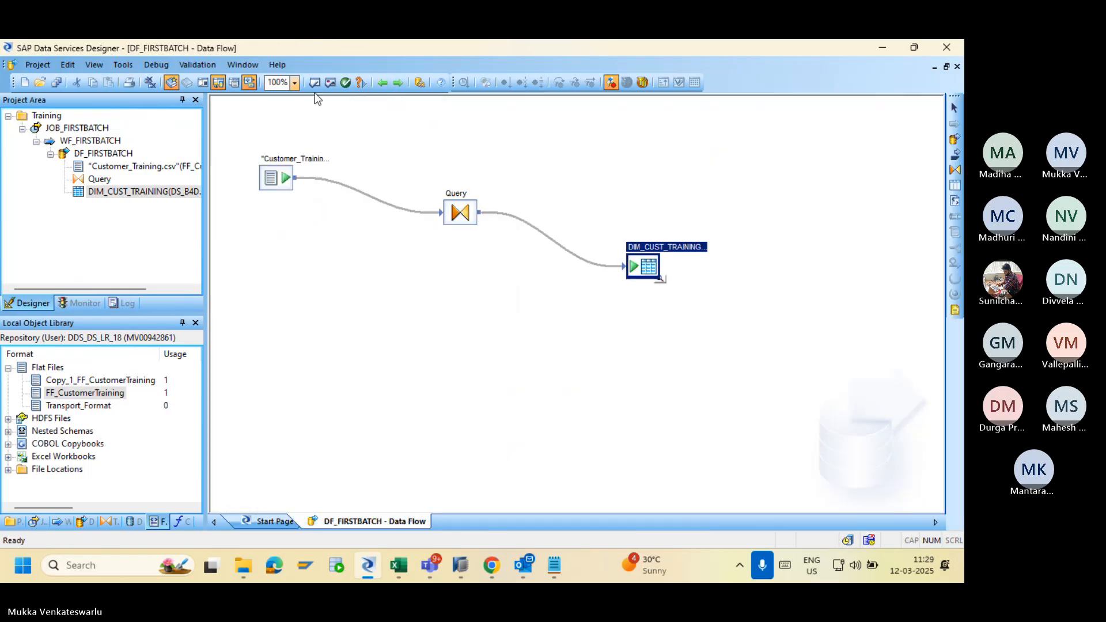
click(314, 82)
click(800, 194)
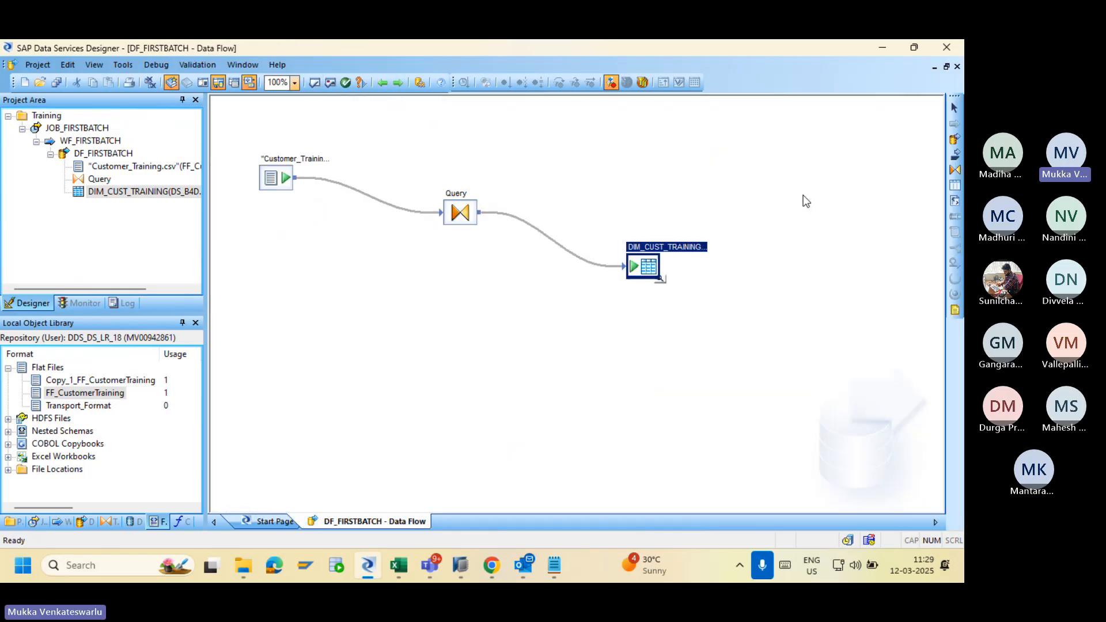
click(56, 82)
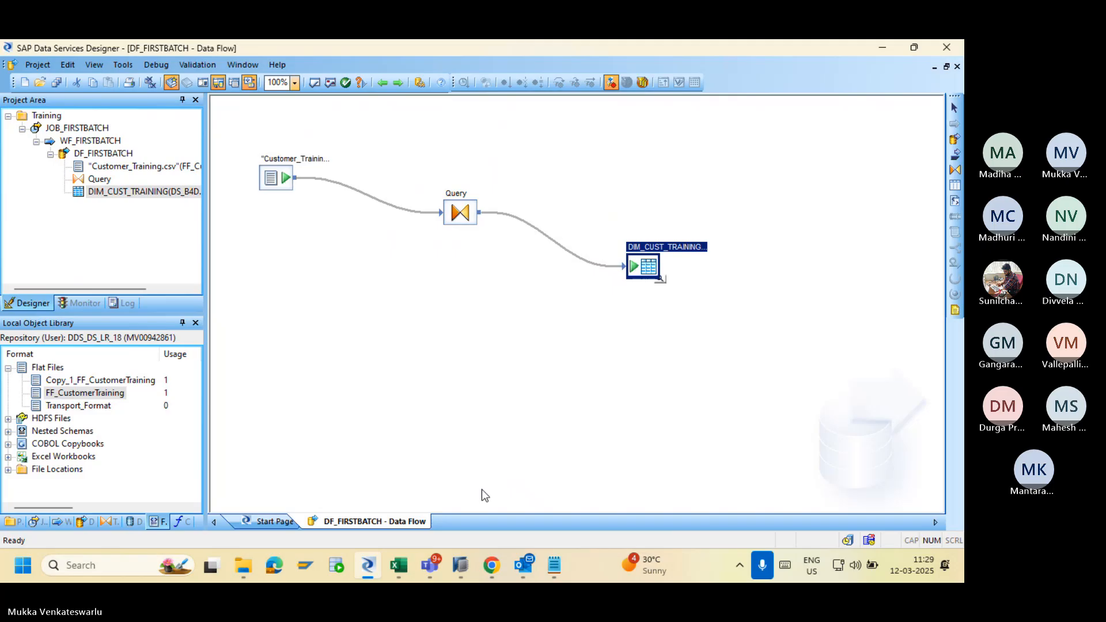
click(492, 567)
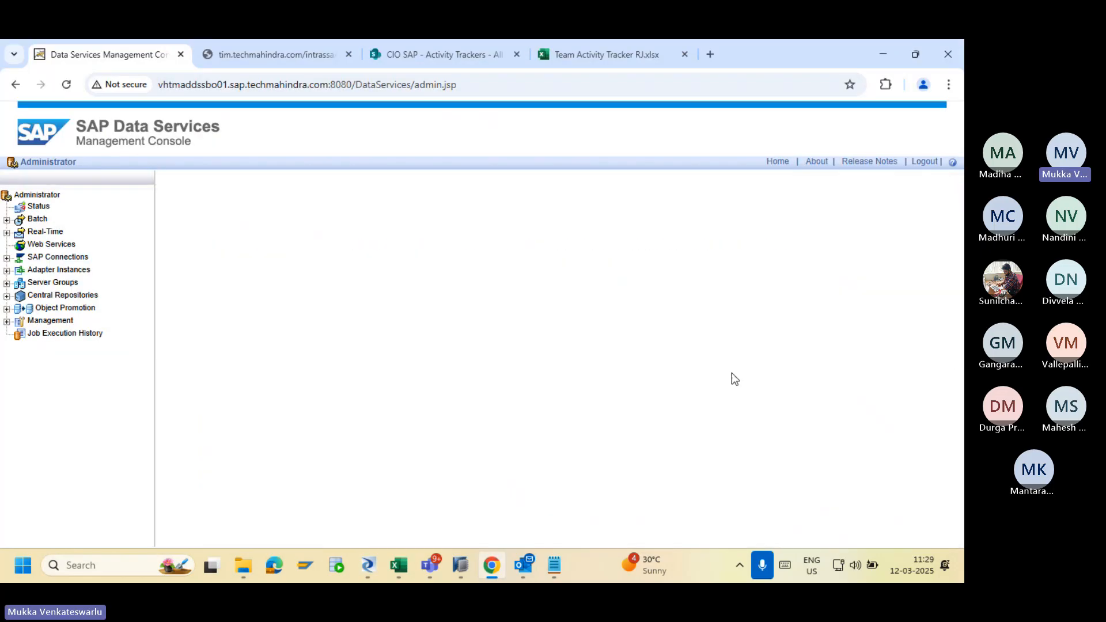
Run JOB_FIRSTBATCH and check its logs: 8 rows loaded in the monitor log, and an empty error log.
scroll(950, 357, down, 2)
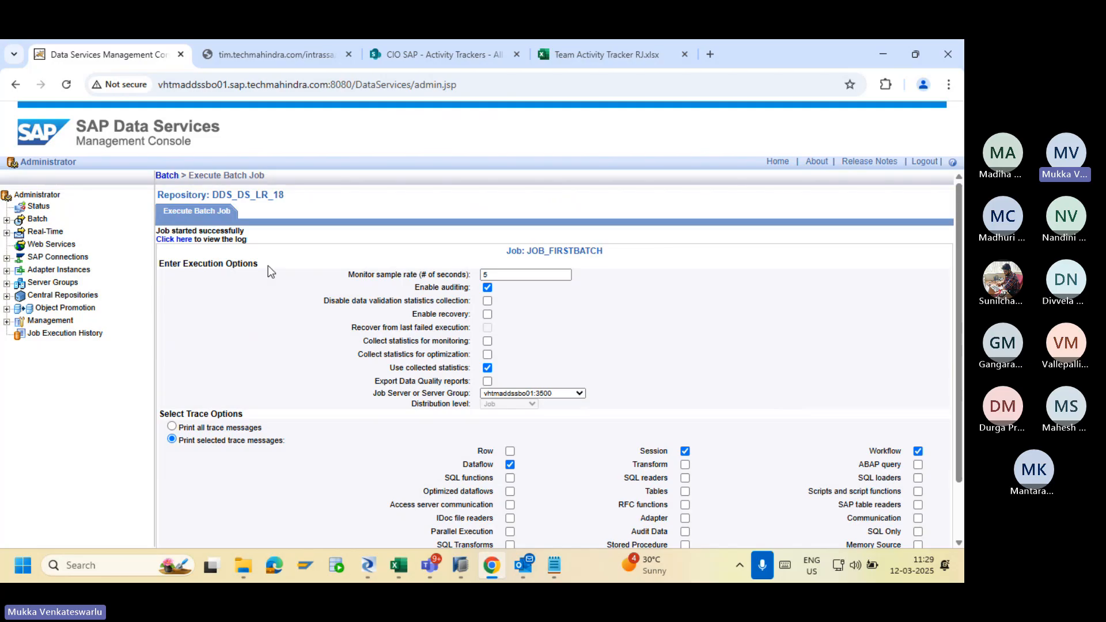
click(179, 240)
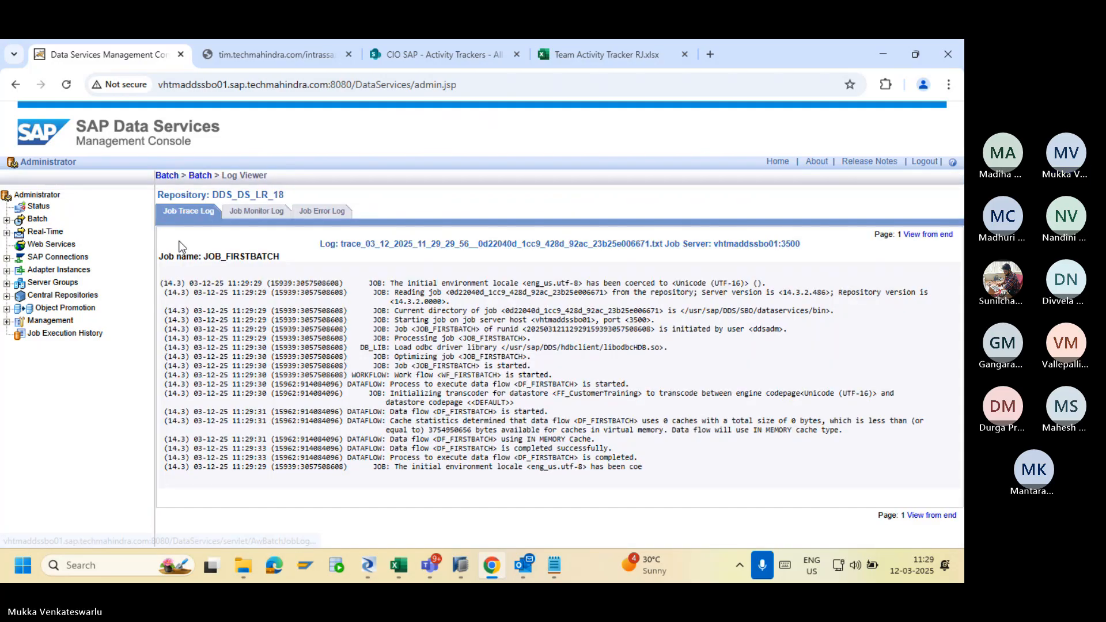
click(254, 210)
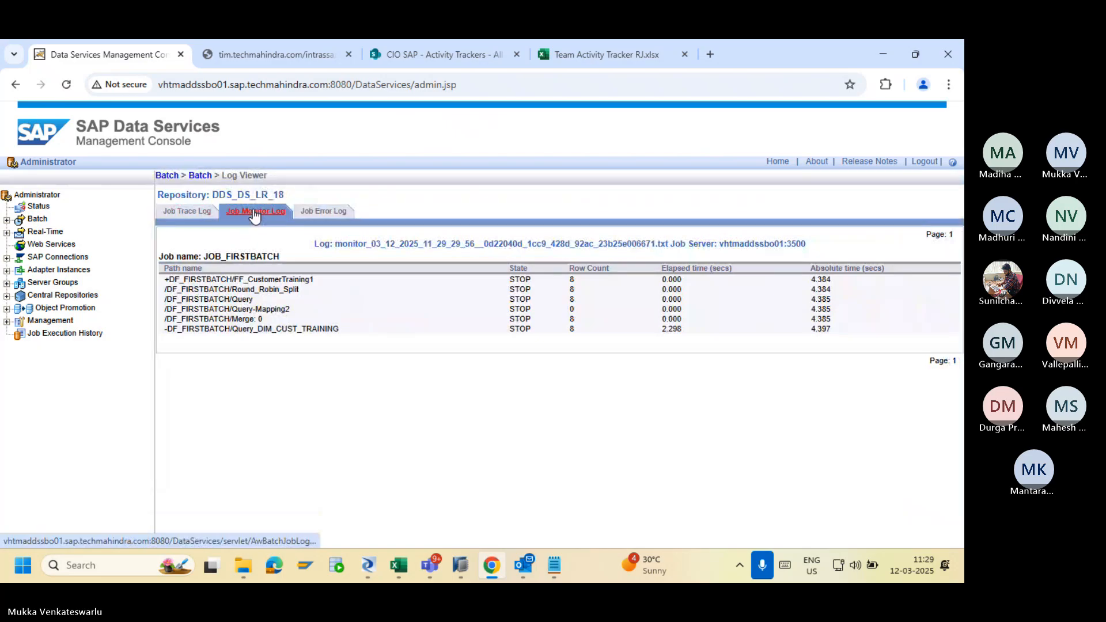
click(324, 213)
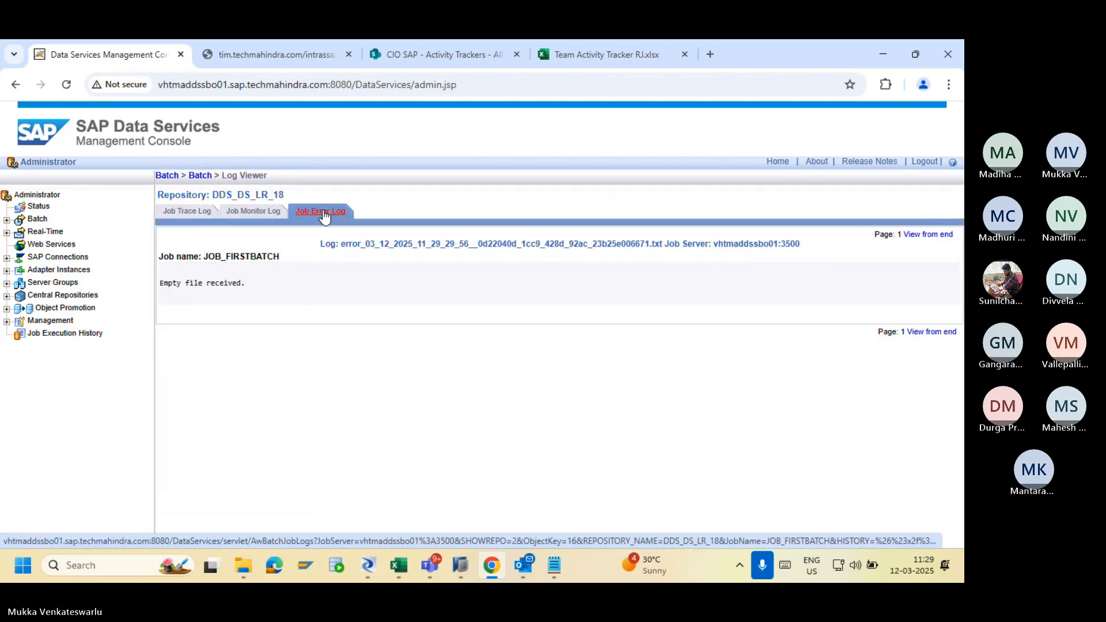
Delete the name from the Customer_Training source's file name, leaving just .csv.
click(369, 566)
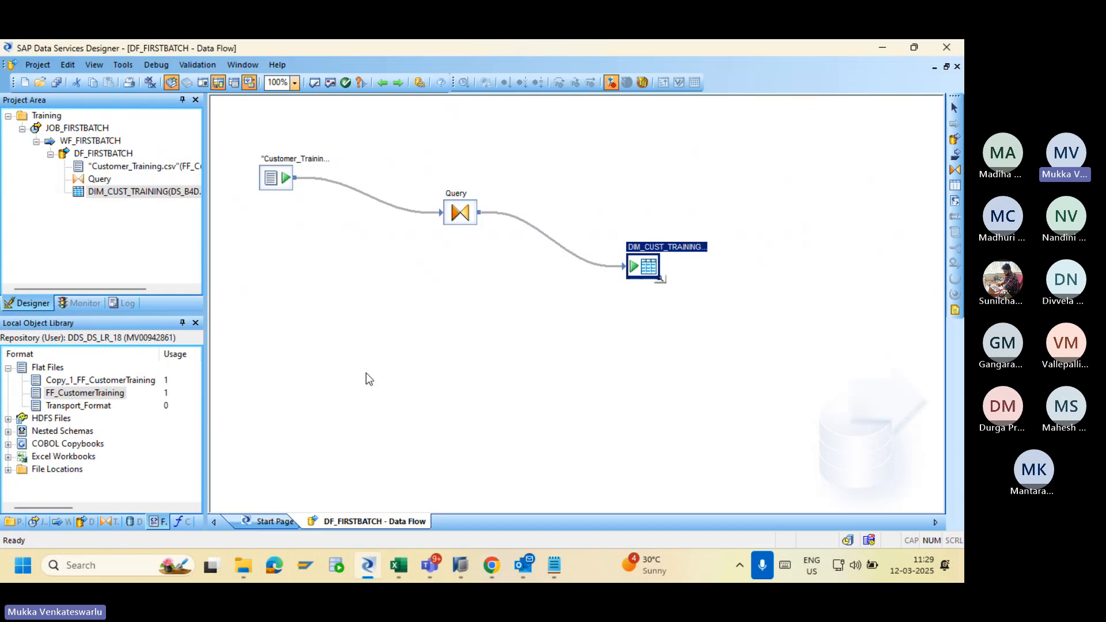
double_click(275, 177)
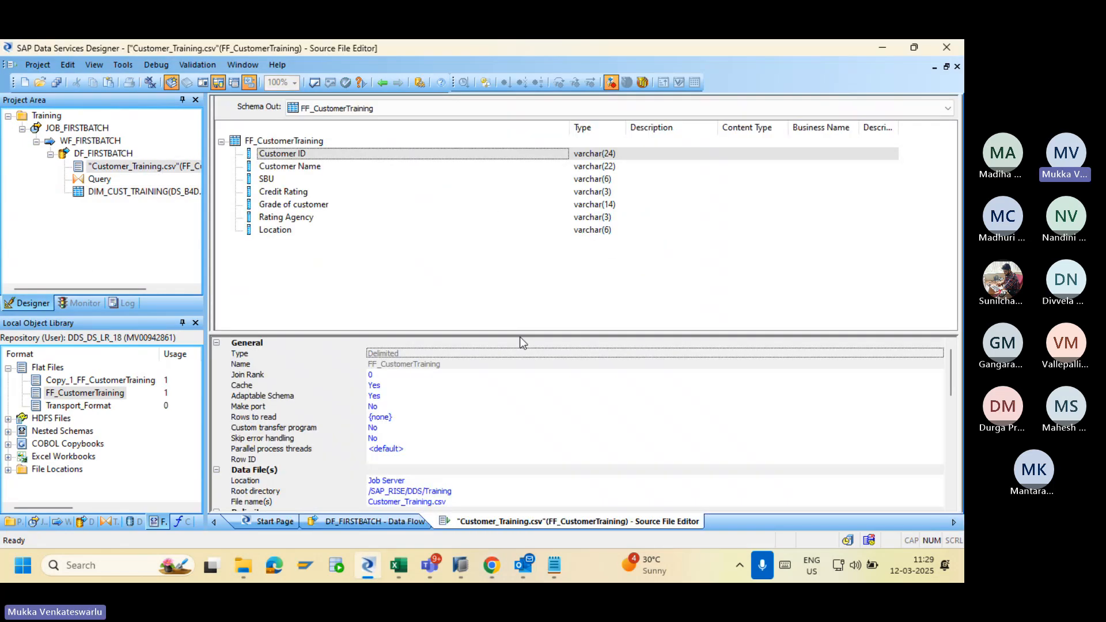
click(433, 502)
click(434, 502)
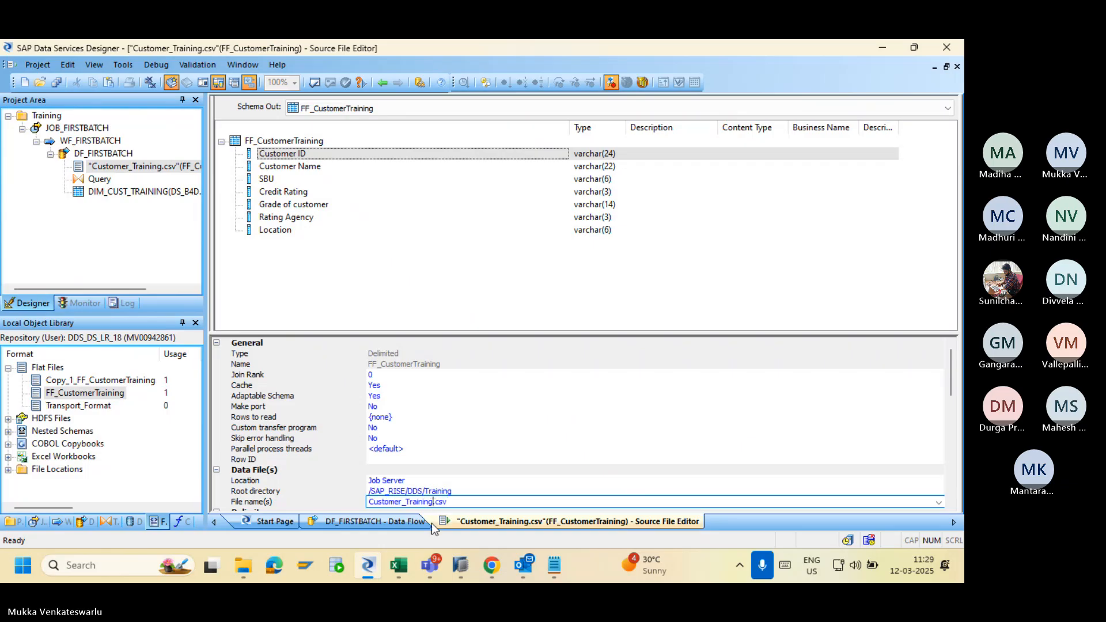
key(BackSpace)
key(BackSpace)
key(BackSpace)
key(BackSpace)
key(BackSpace)
key(BackSpace)
key(BackSpace)
key(BackSpace)
key(BackSpace)
key(BackSpace)
key(BackSpace)
key(BackSpace)
key(BackSpace)
key(BackSpace)
key(BackSpace)
key(BackSpace)
key(BackSpace)
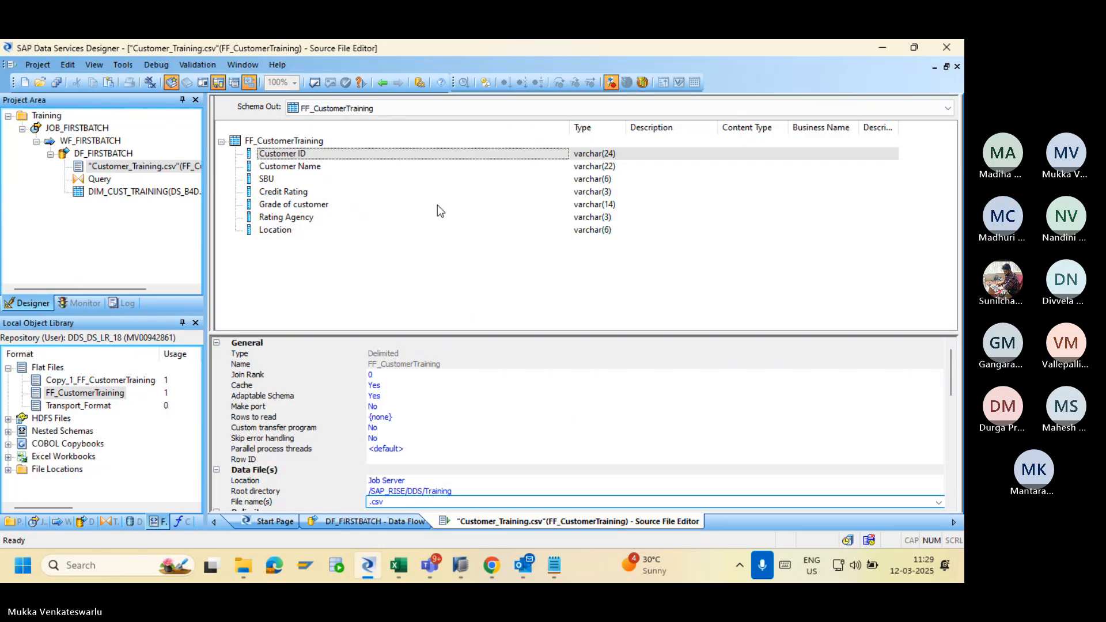
Preview DIM_CUST_TRAINING's loaded data, which shows 8 records.
click(383, 84)
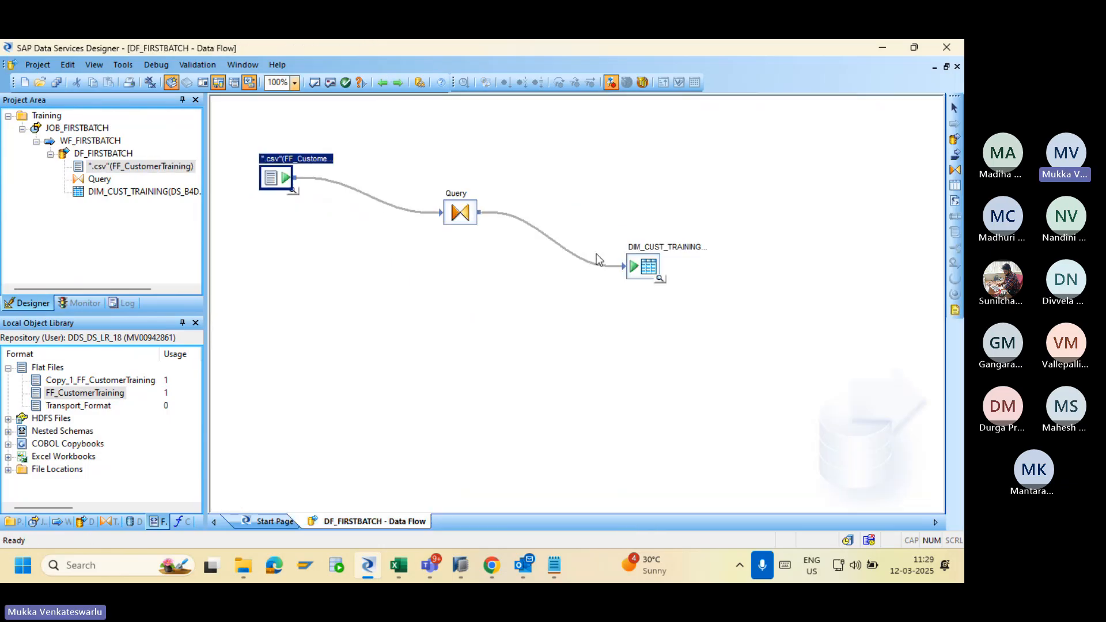
click(659, 280)
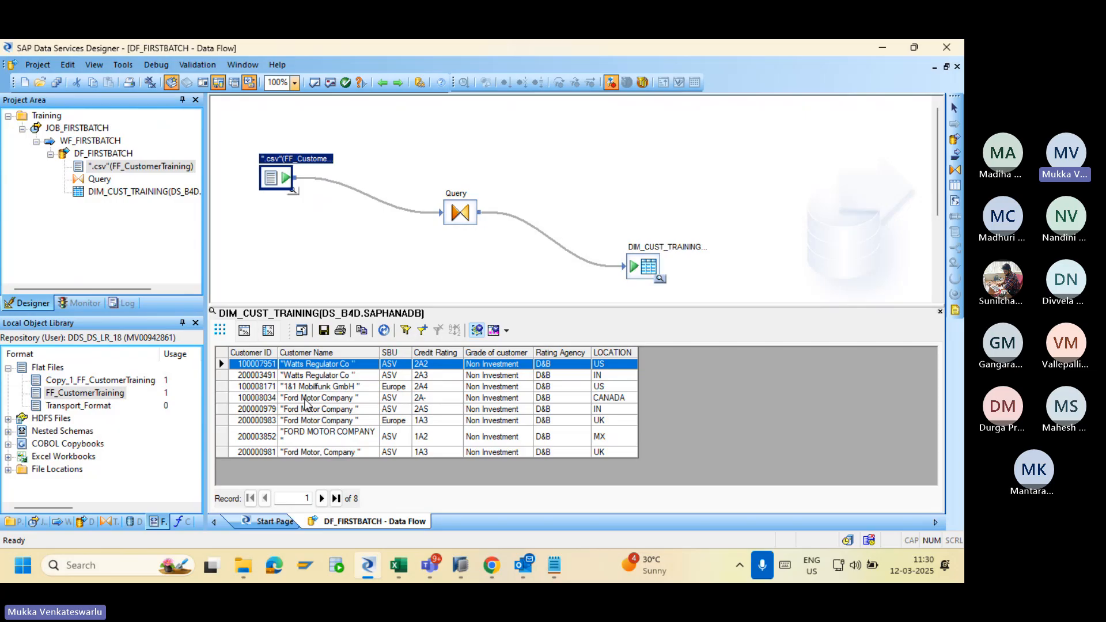
double_click(268, 173)
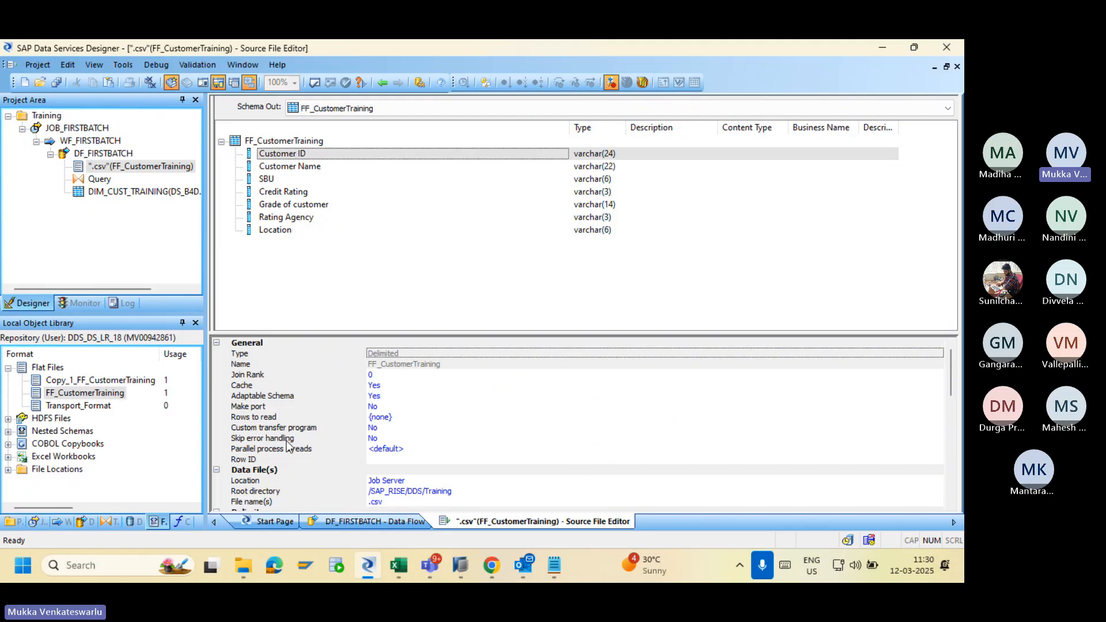
Change the source's File name(s) to *.csv.
click(388, 505)
key(Escape)
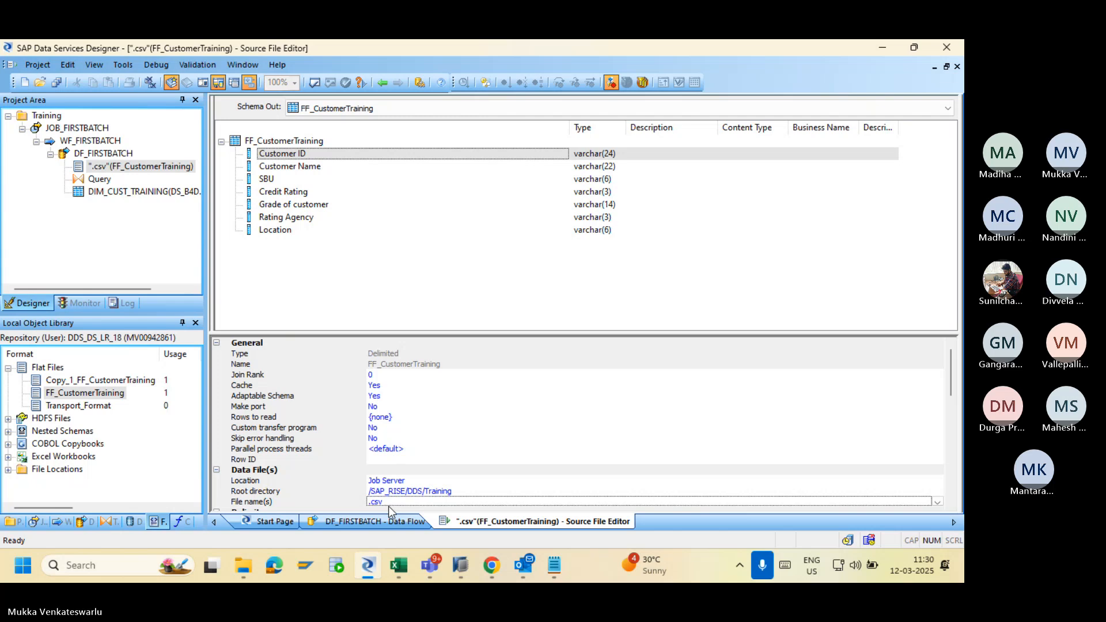
click(384, 502)
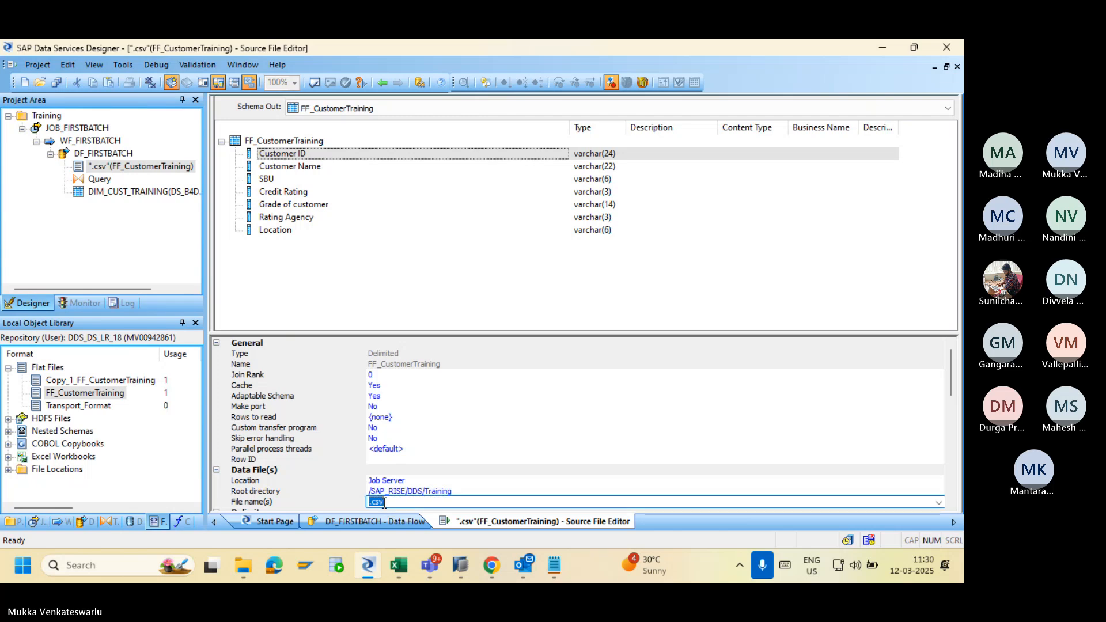
key(Home)
text(*)
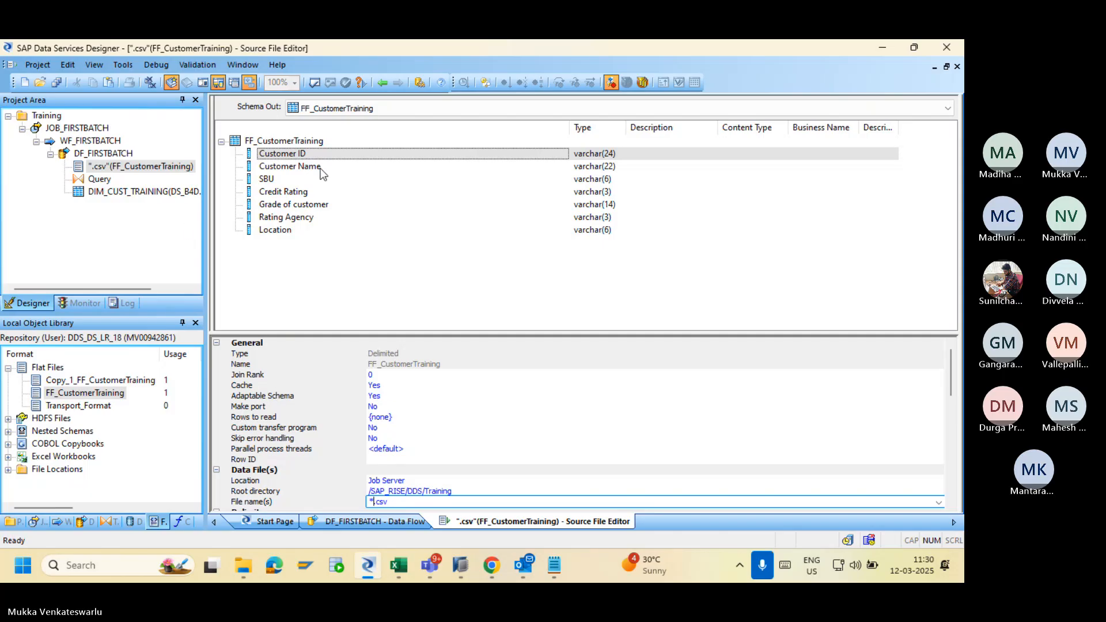
Save all changes to the DF_FIRSTBATCH data flow.
click(55, 84)
click(388, 376)
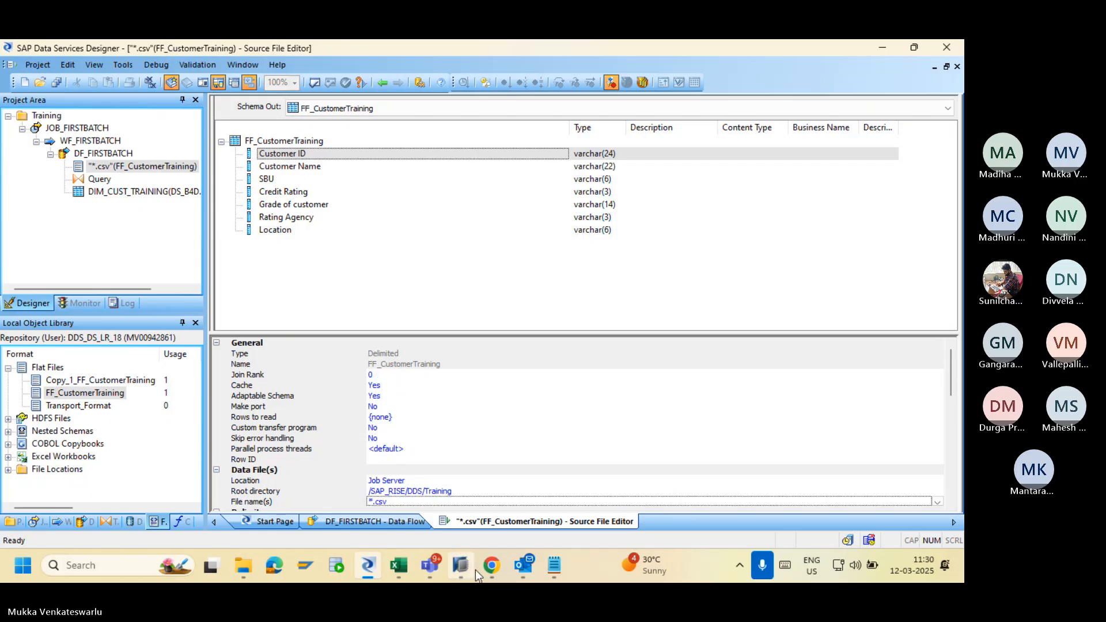
click(490, 570)
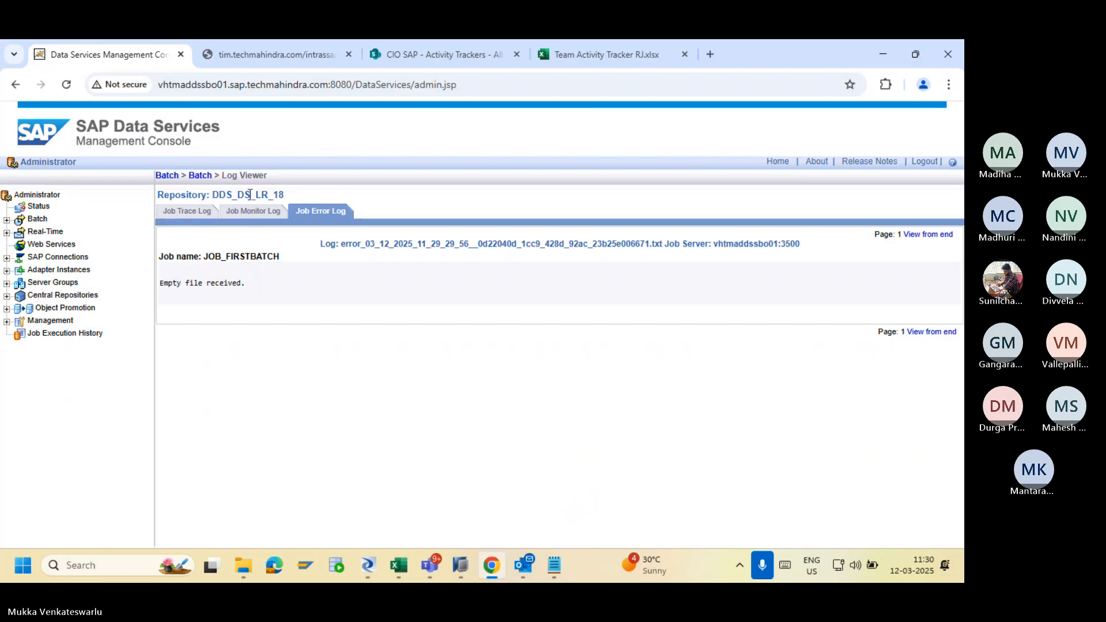
Rerun JOB_FIRSTBATCH and confirm its monitor log shows 11 rows loaded into DIM_CUST_TRAINING.
click(199, 176)
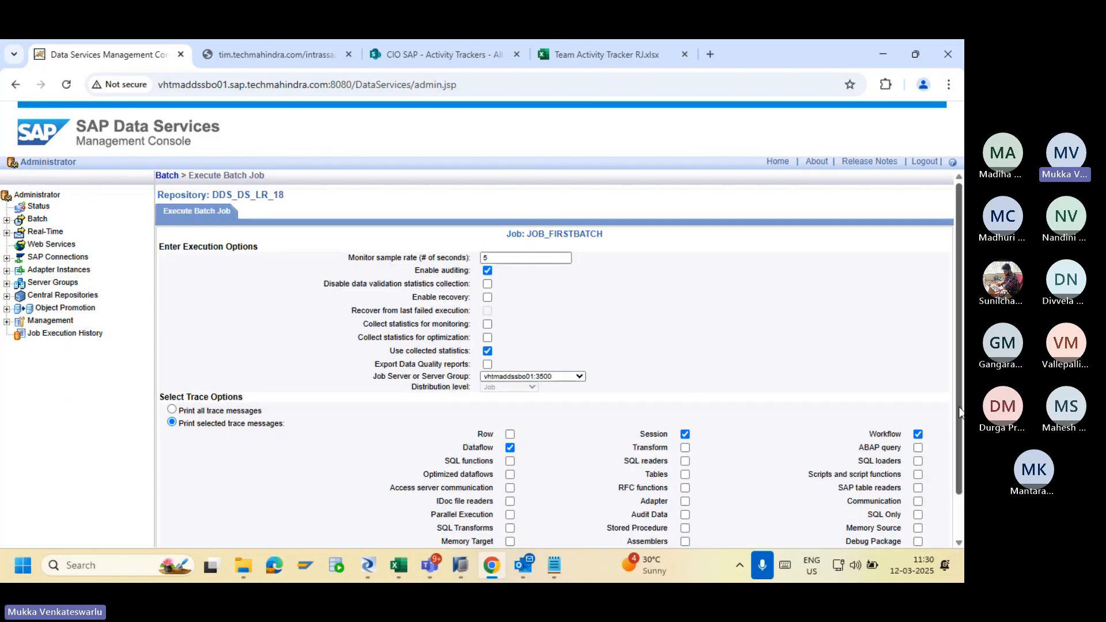
scroll(629, 452, down, 1)
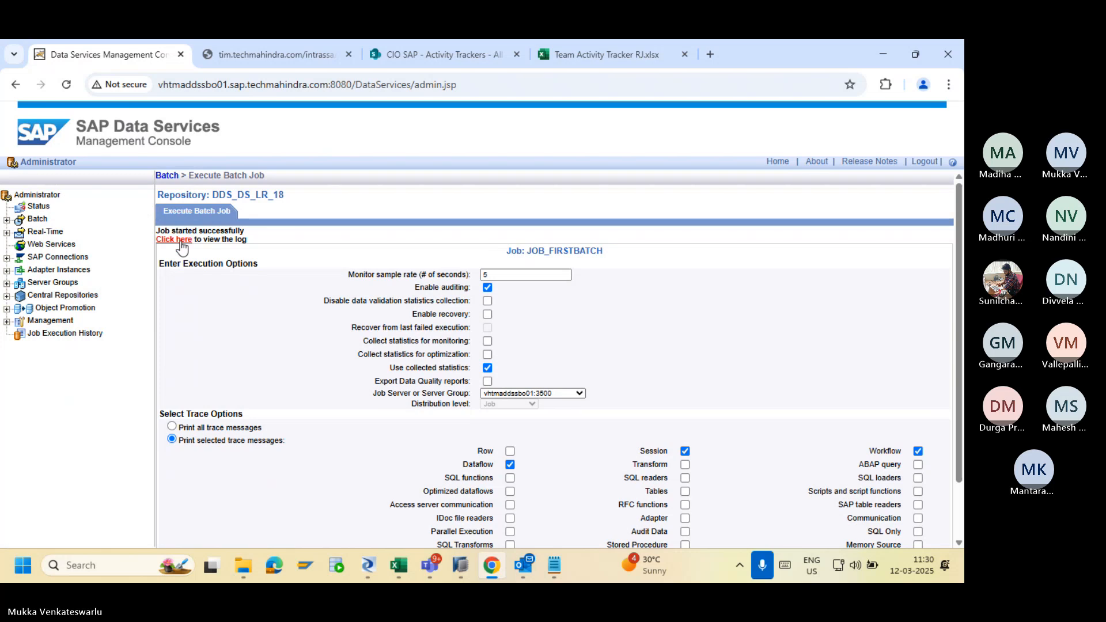
click(179, 241)
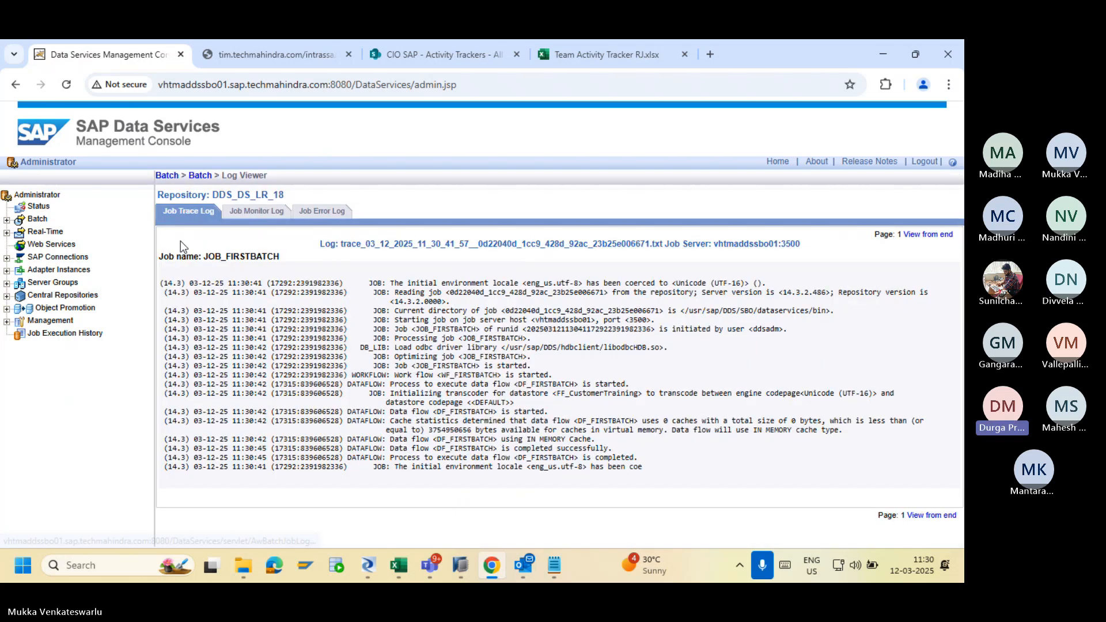
click(256, 211)
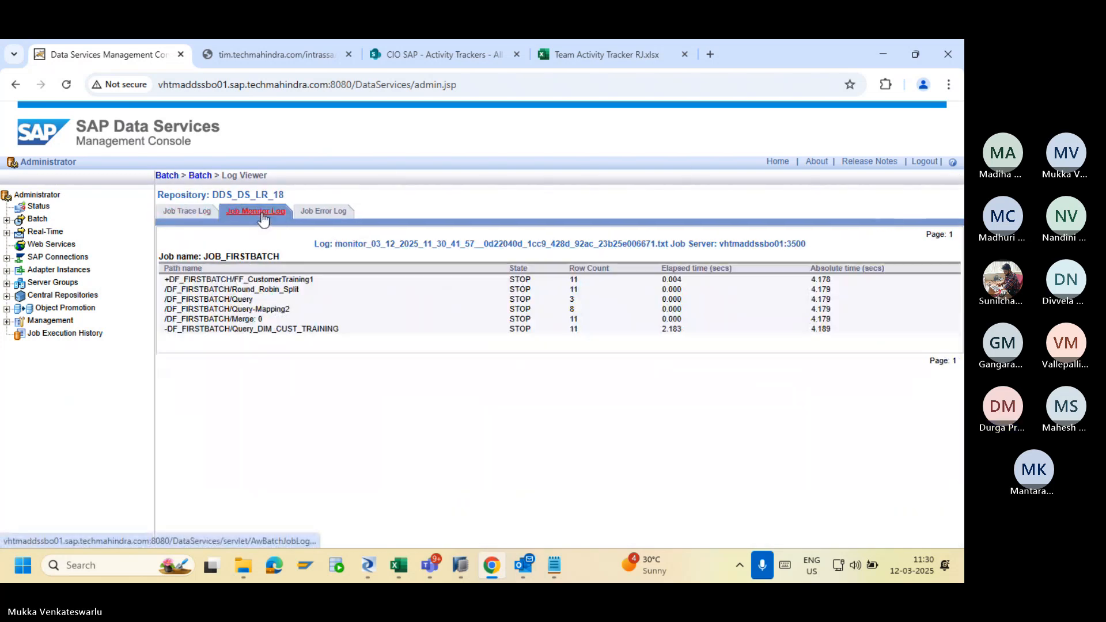
click(460, 565)
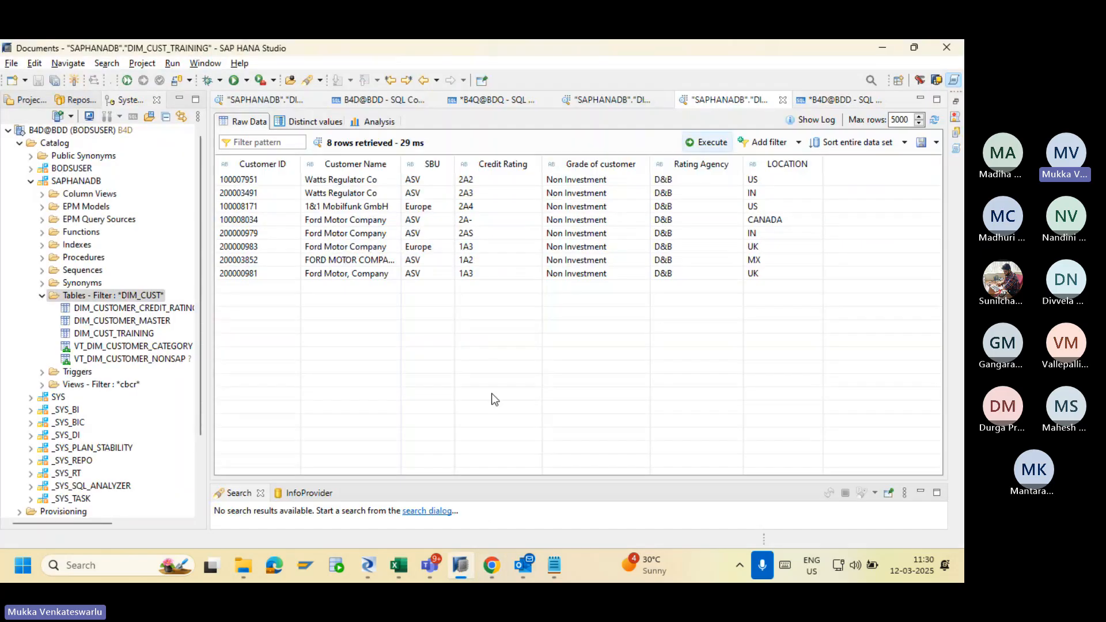
Refresh the DIM_CUST_TRAINING Raw Data view so it lists 11 rows, including HSBC, ORACLE and HDFC.
click(934, 120)
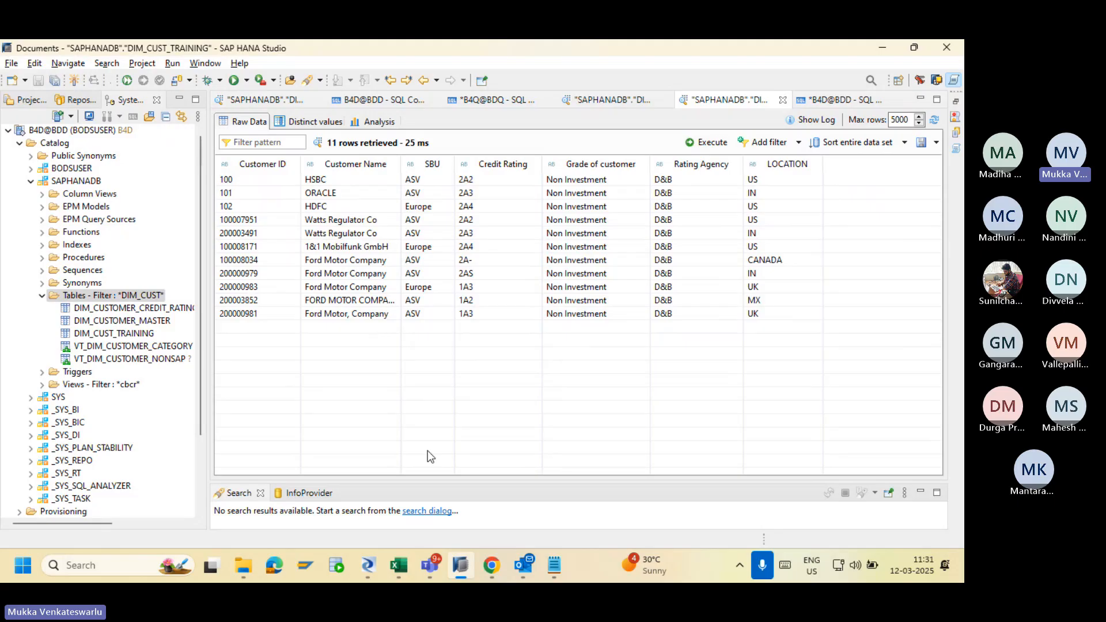
Preview DIM_CUST_TRAINING's data in Designer, now 11 rows, then open the Query transform.
click(377, 575)
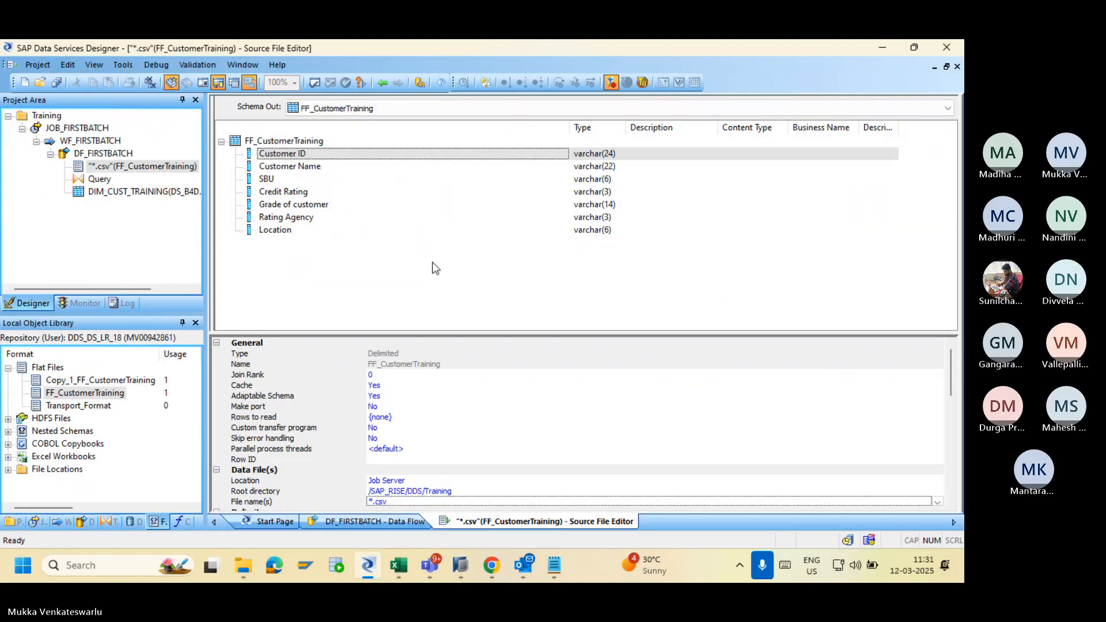
click(382, 83)
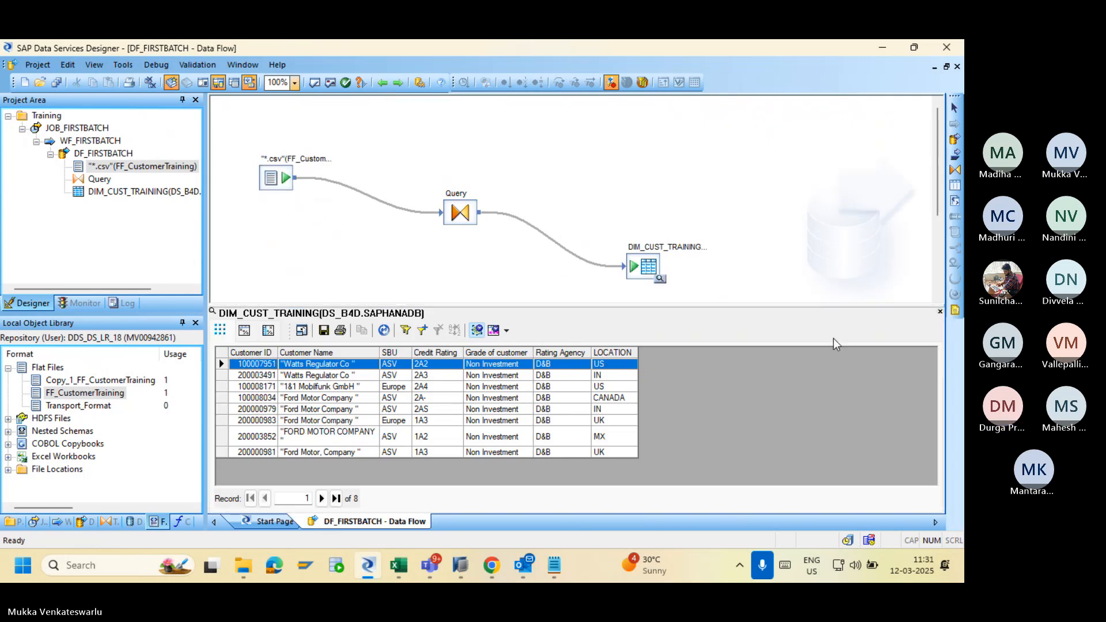
click(939, 311)
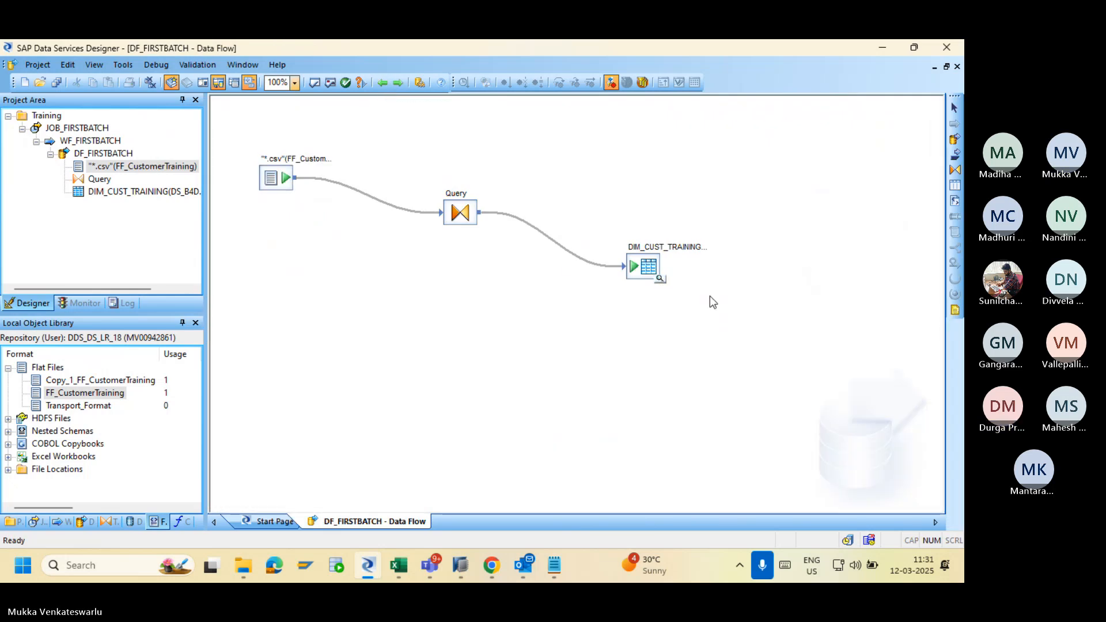
click(659, 279)
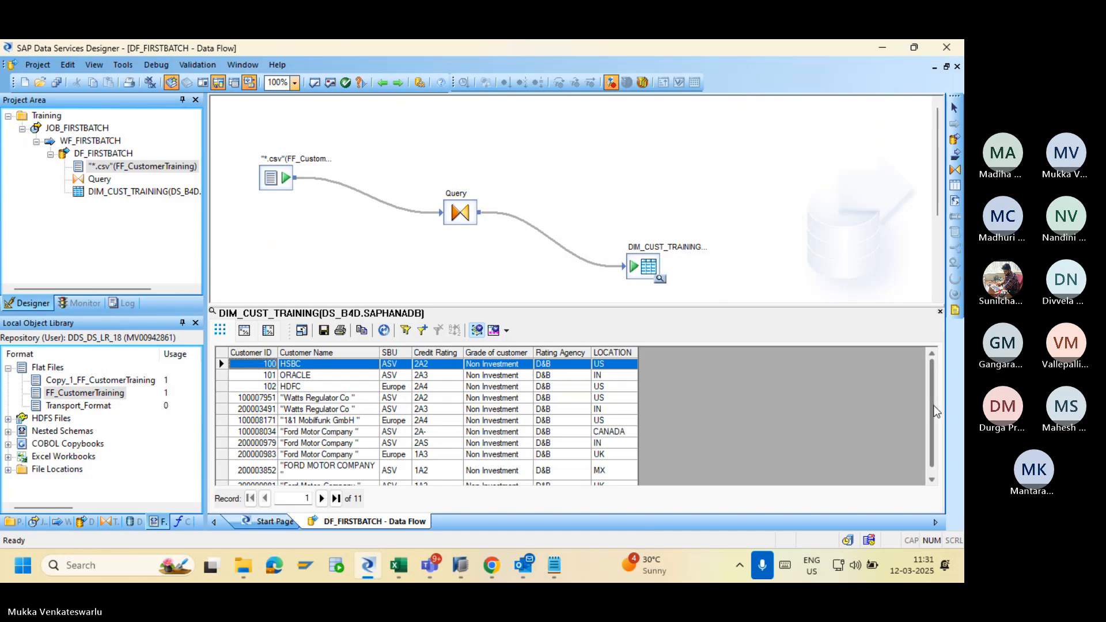
click(932, 482)
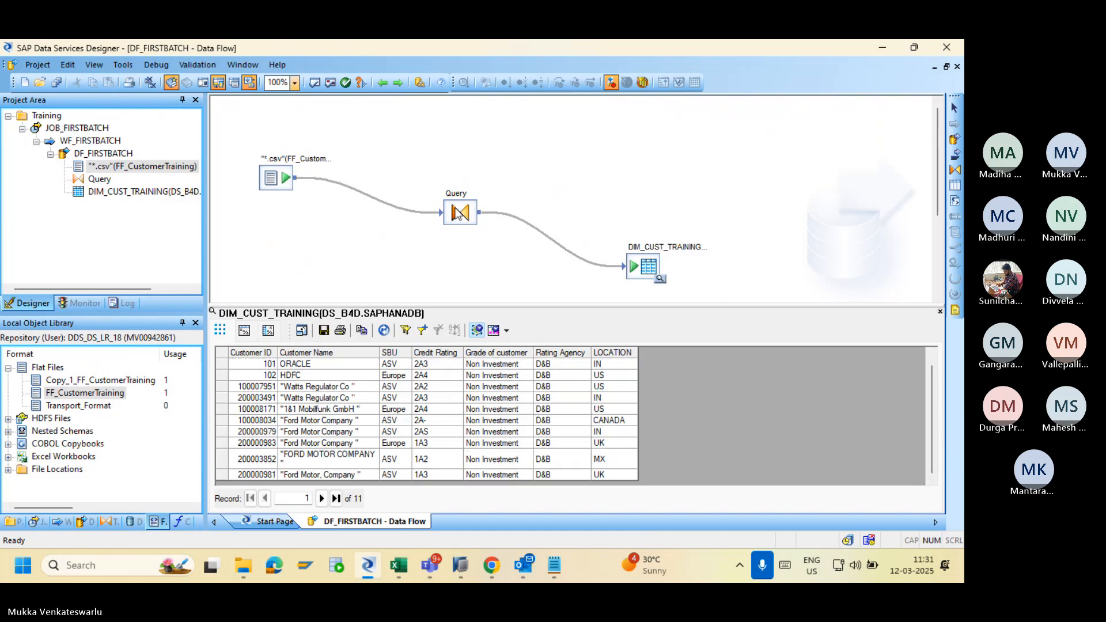
double_click(460, 213)
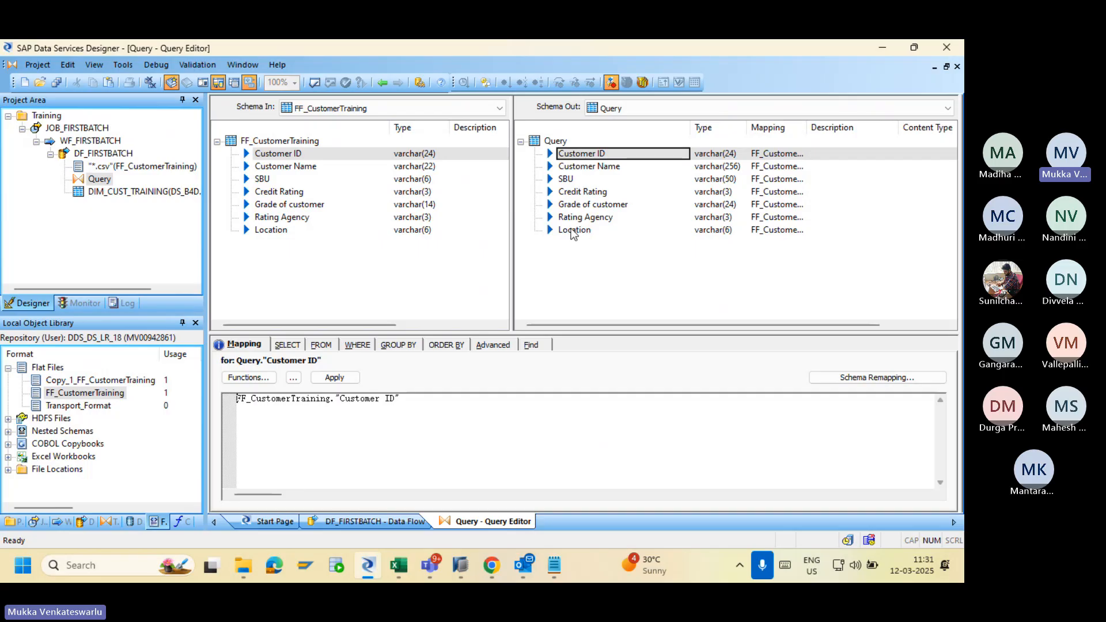
key(alt+Tab)
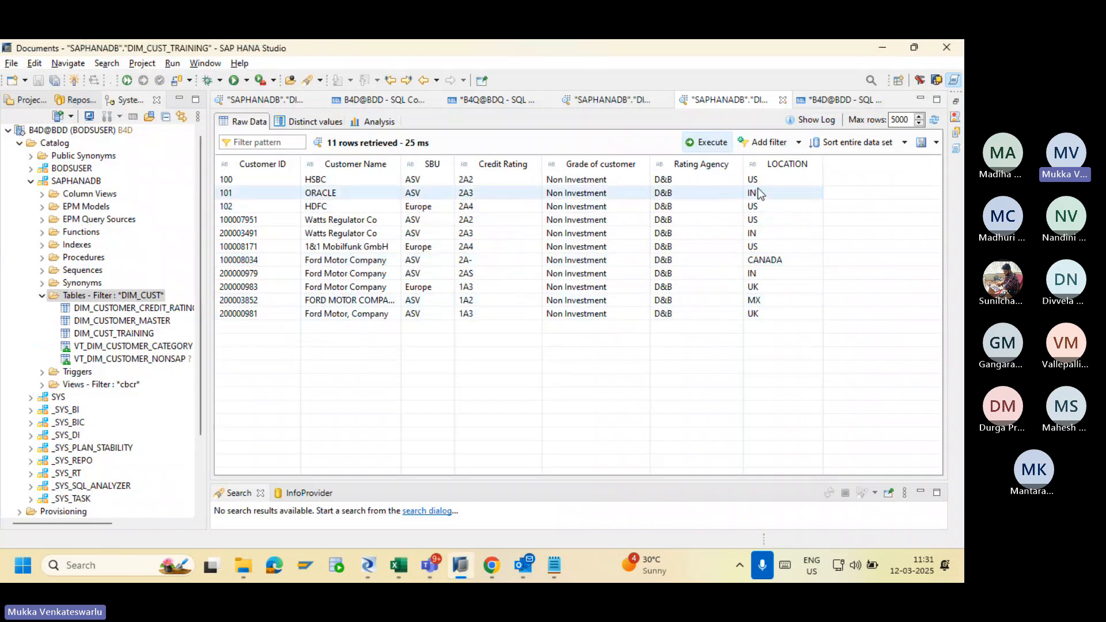
Add a WHERE filter Location = 'US' to the Query transform.
key(alt+Tab)
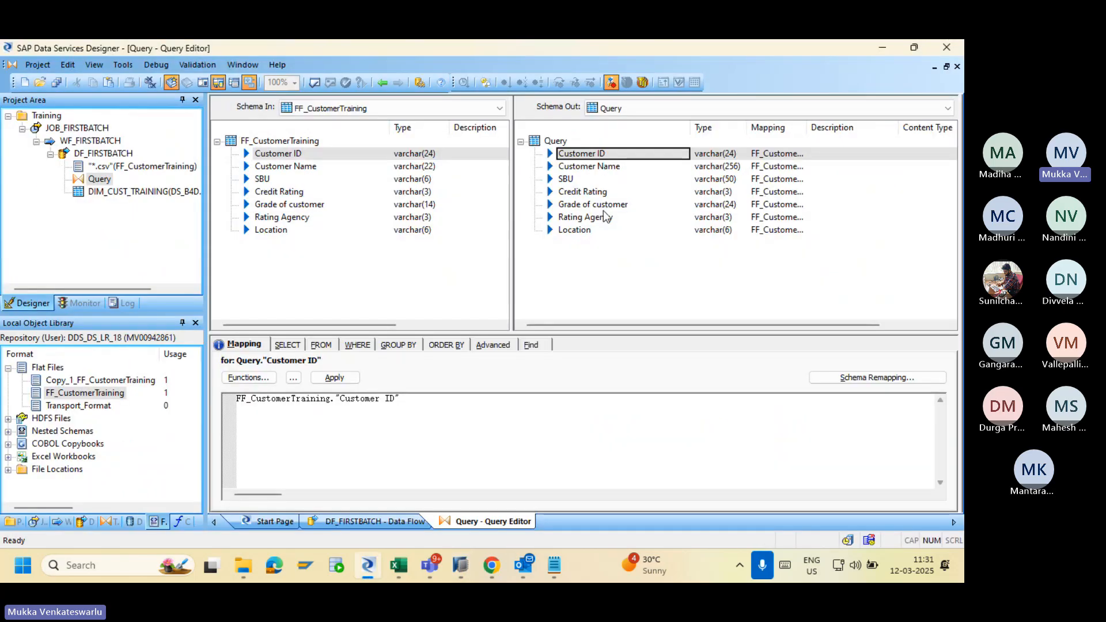
click(574, 168)
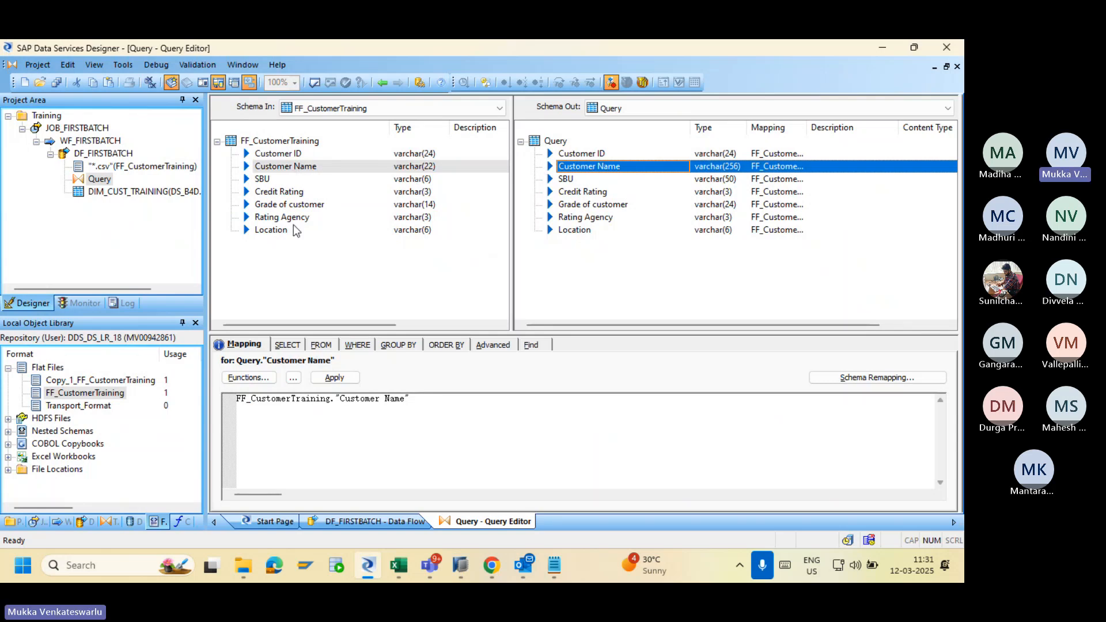
click(280, 234)
click(353, 344)
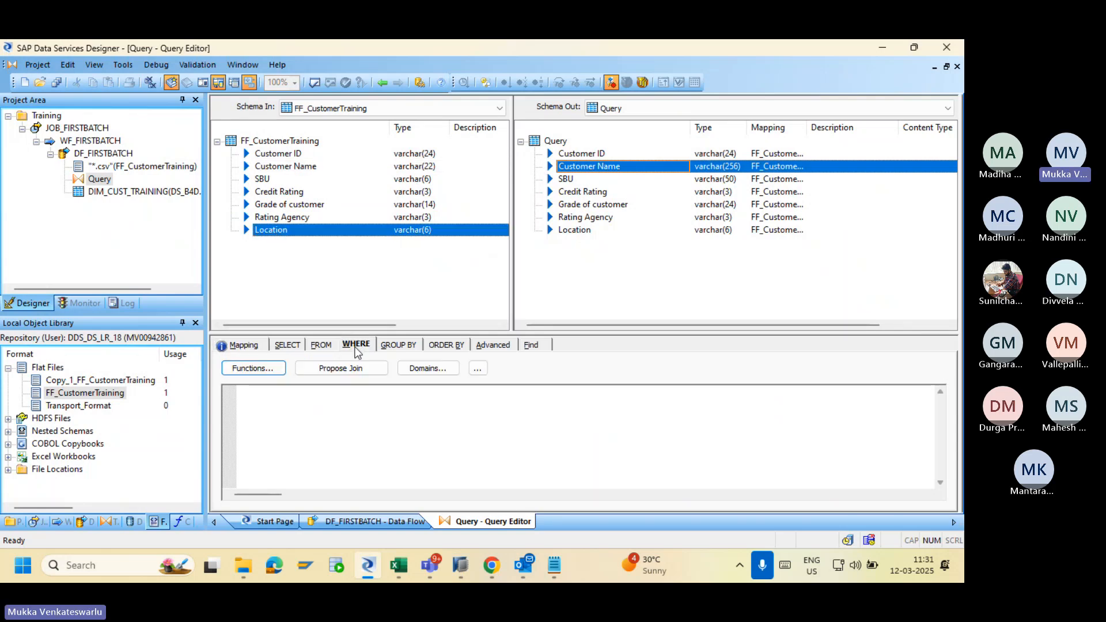
drag(272, 230, 293, 413)
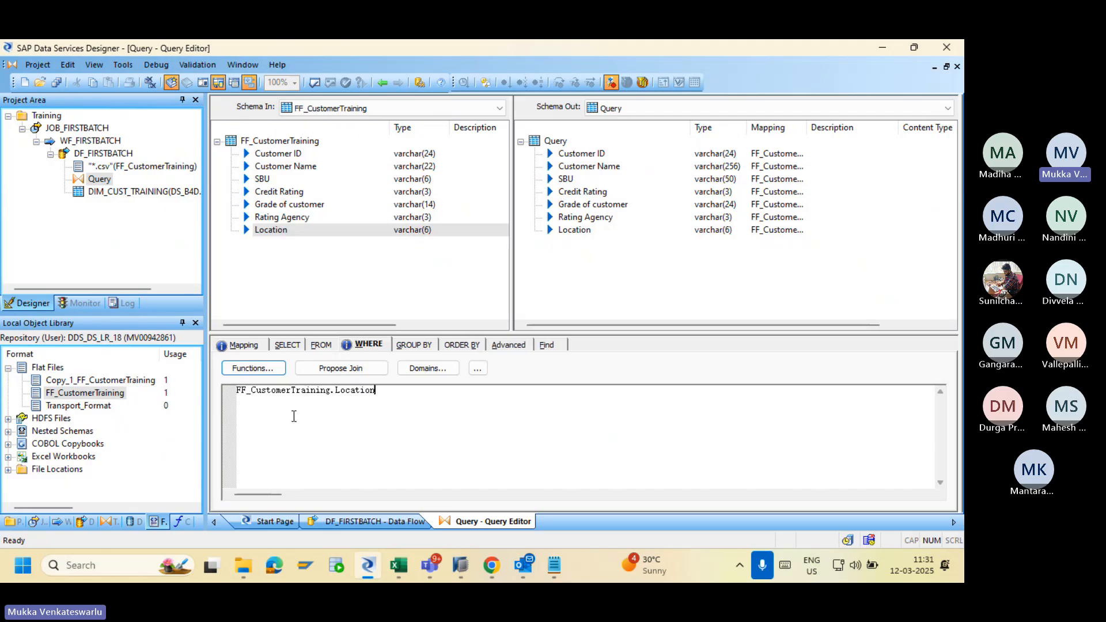
text(= ')
key(alt+Tab)
key(alt+Tab)
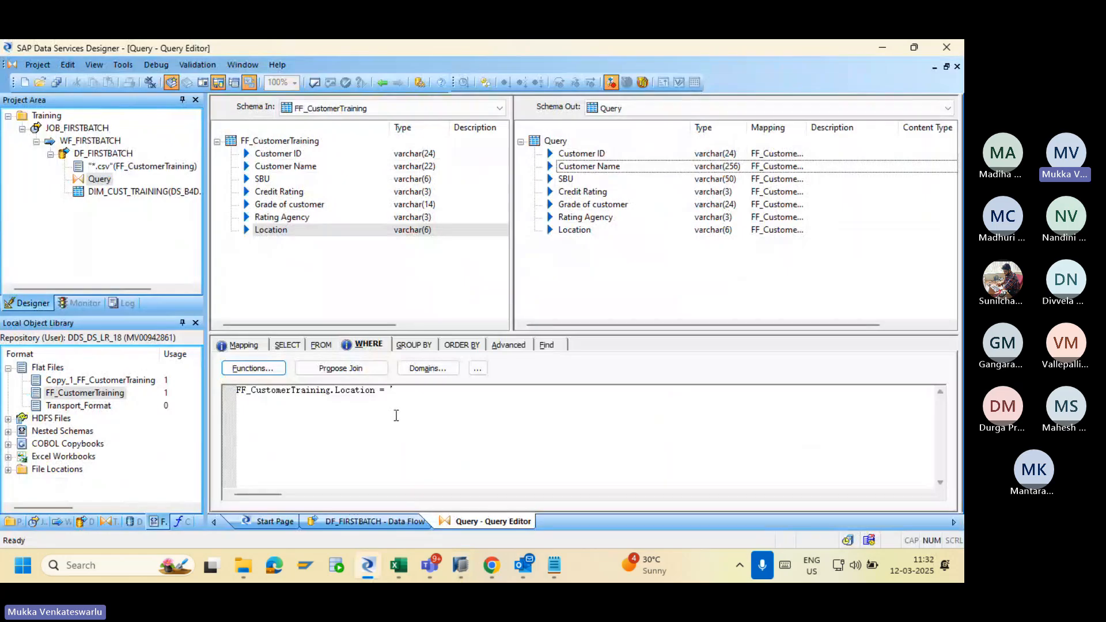
click(407, 393)
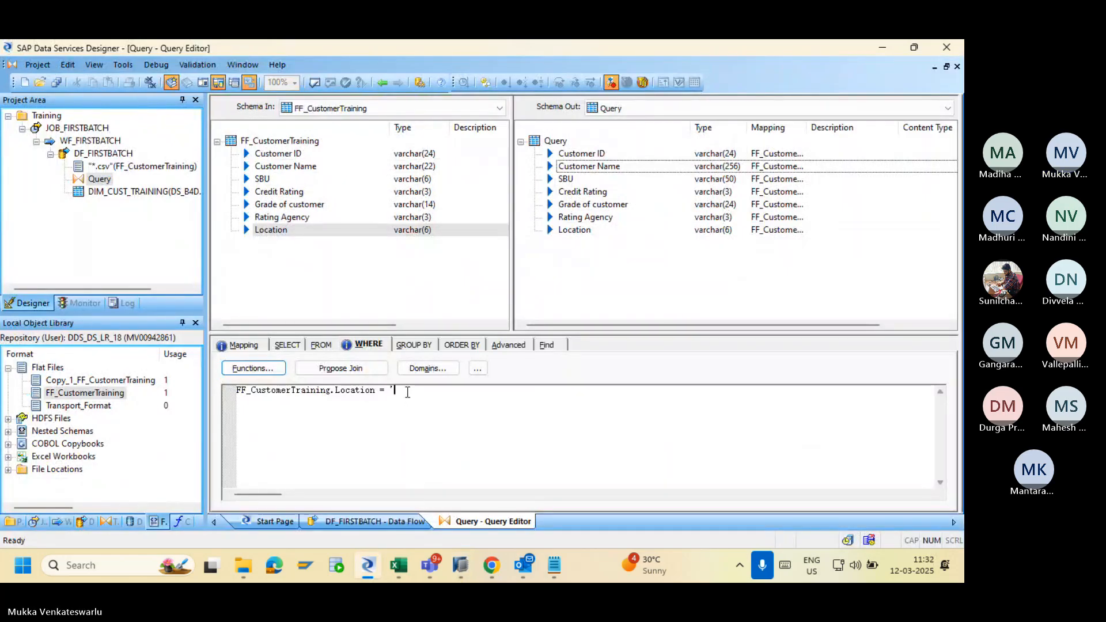
text(US')
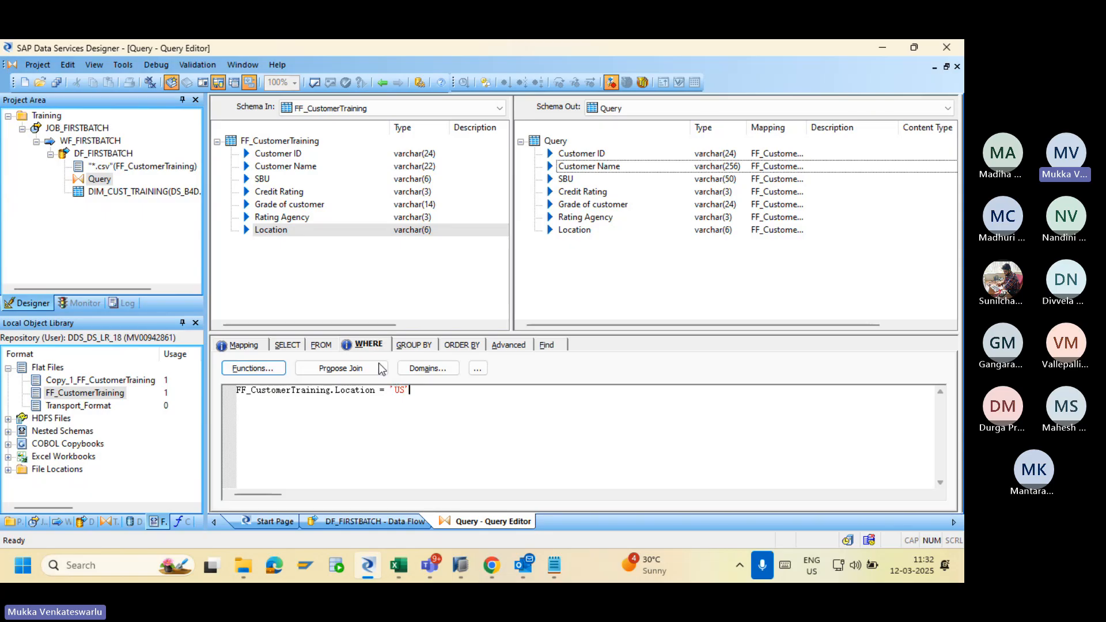
Select and delete the whole Location = 'US' expression, leaving the WHERE condition empty.
click(409, 345)
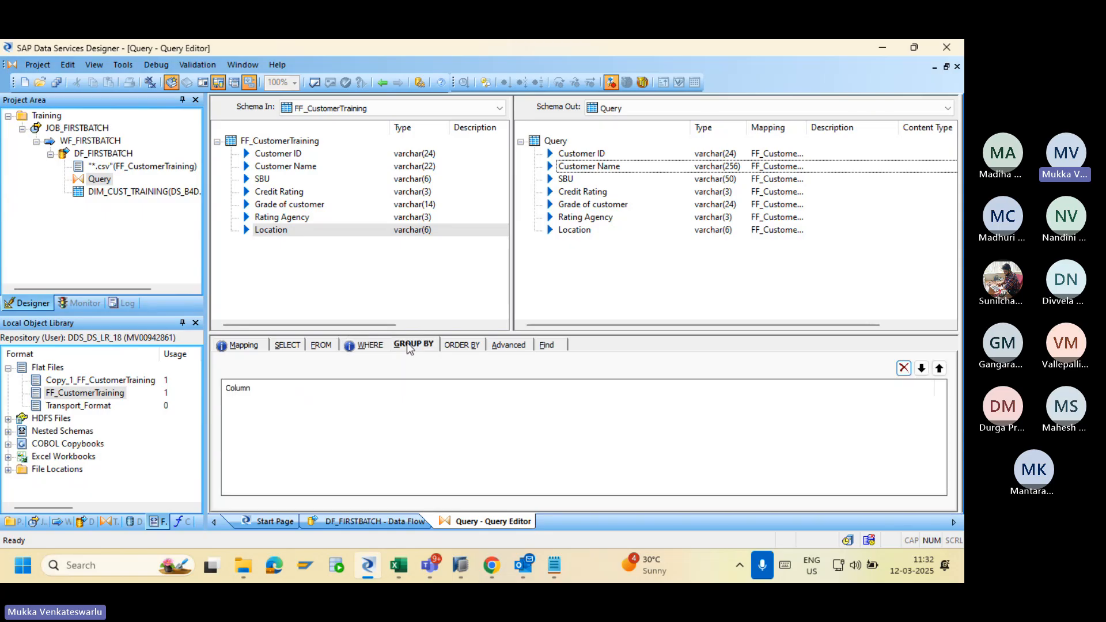
click(371, 345)
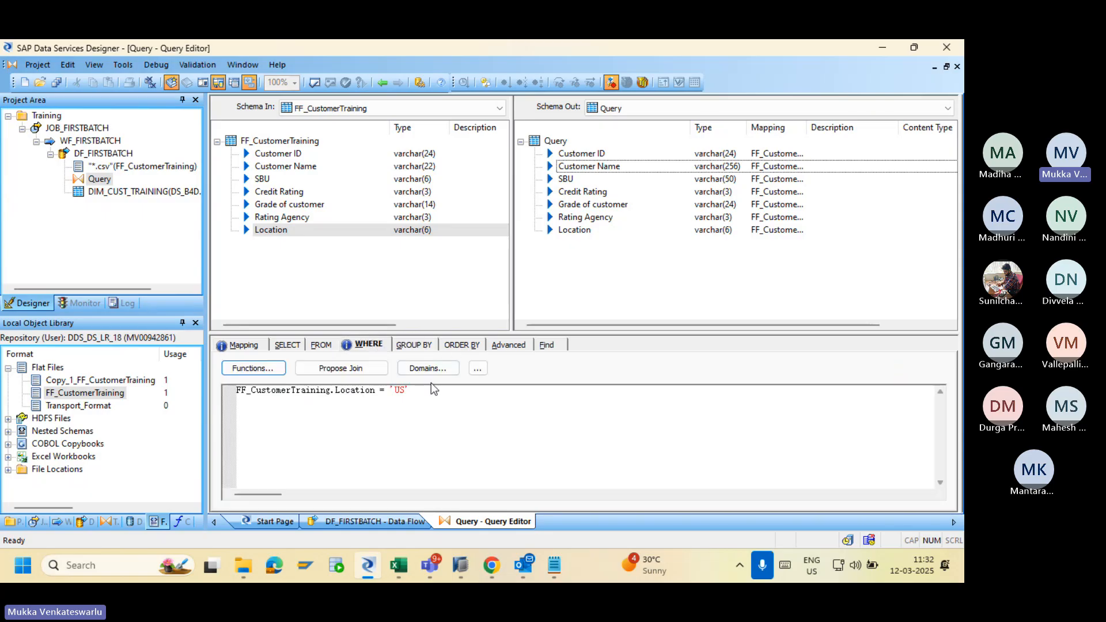
drag(433, 390, 226, 400)
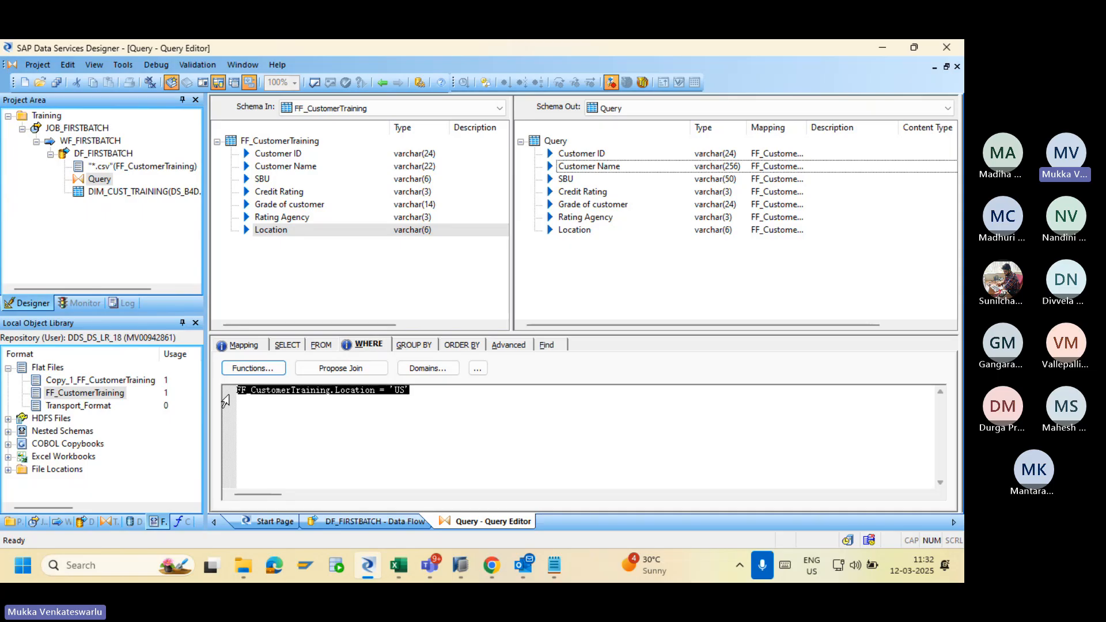
key(Delete)
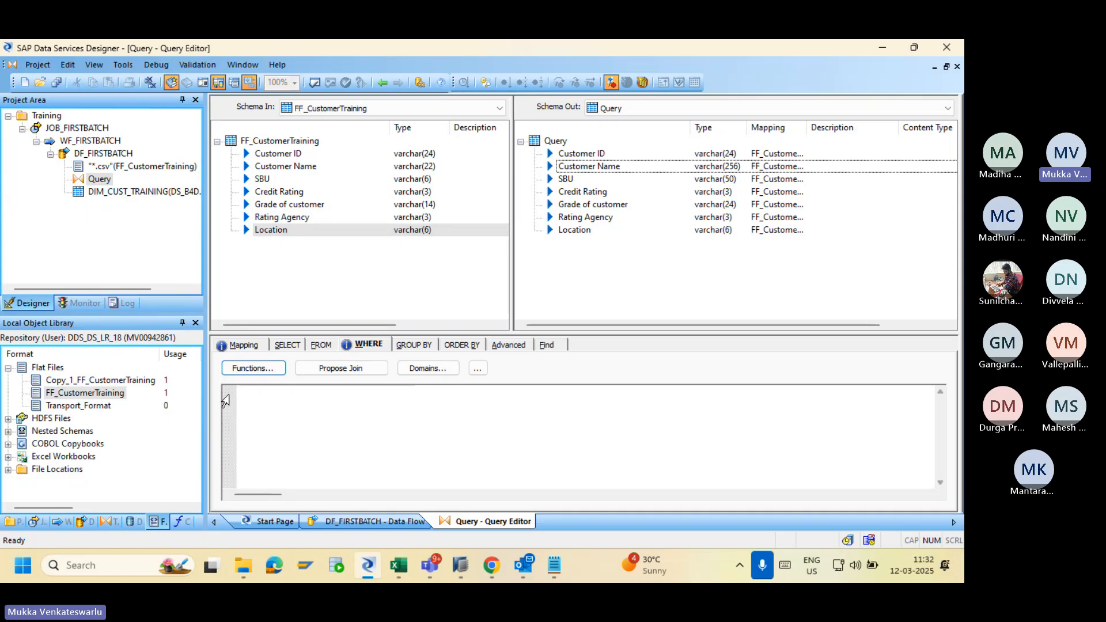
Save all changes from the Query editor and again from the DF_FIRSTBATCH data flow.
click(57, 83)
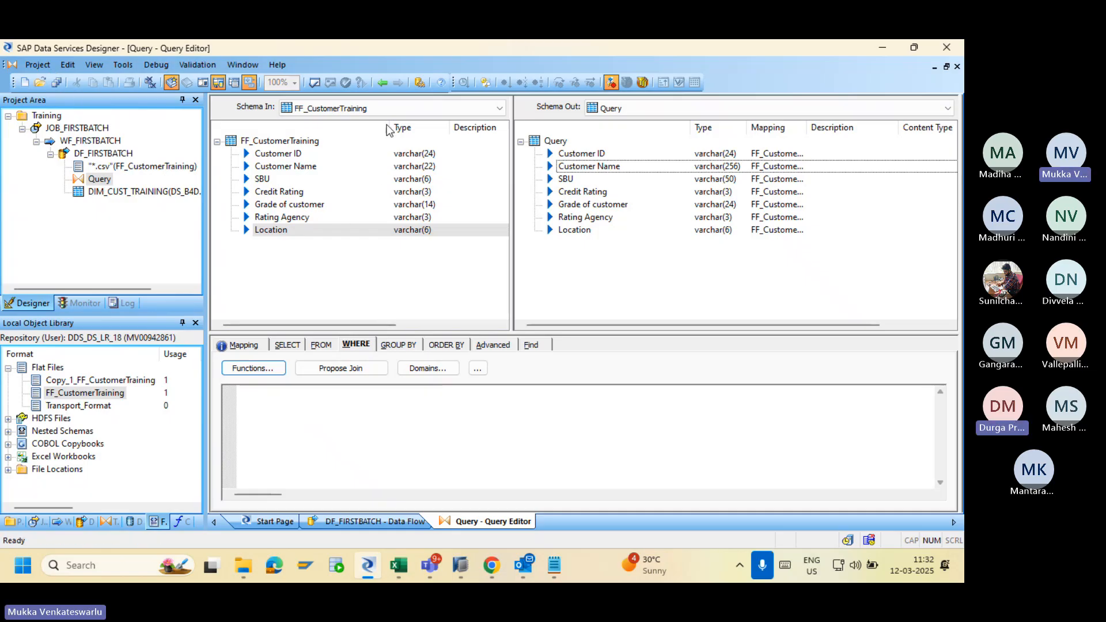
click(381, 84)
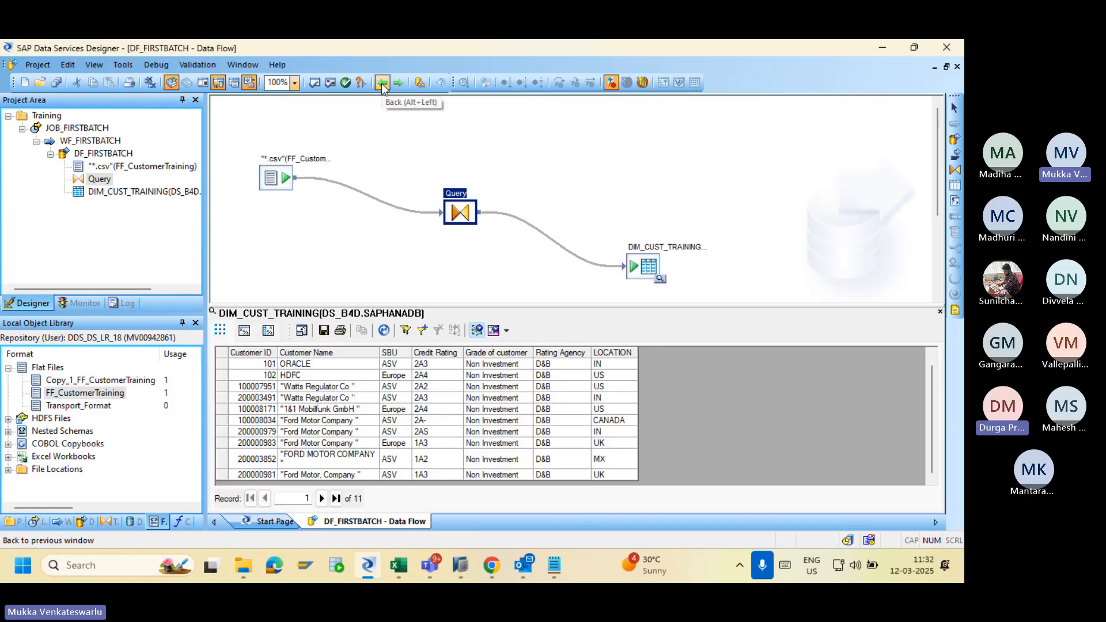
click(56, 83)
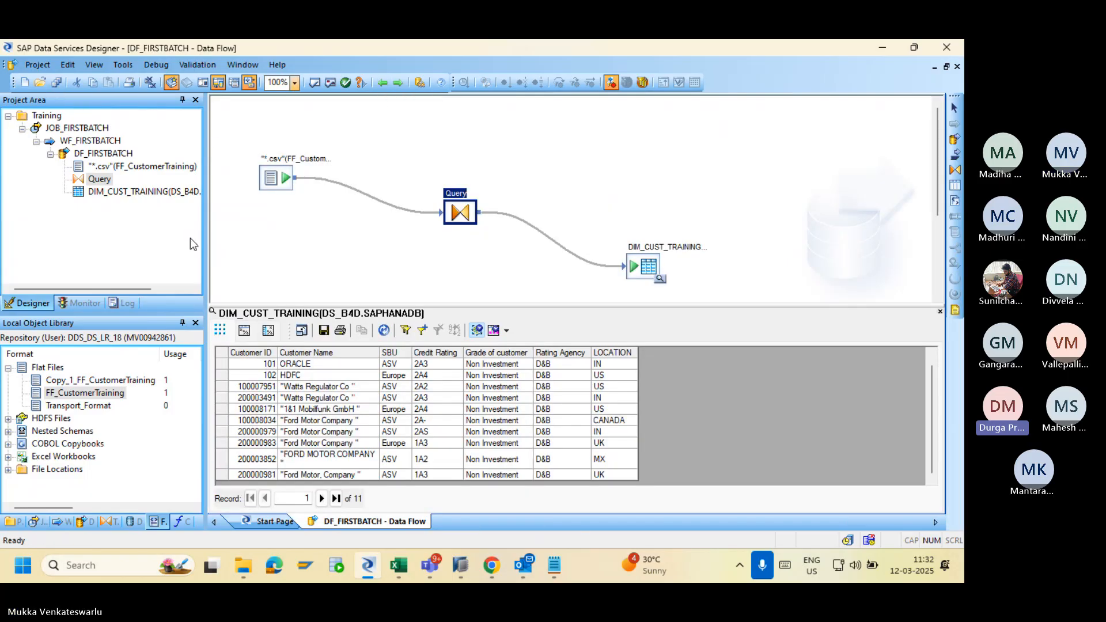
Check the Training folder in File Explorer, then review the Query transform in Designer.
click(238, 568)
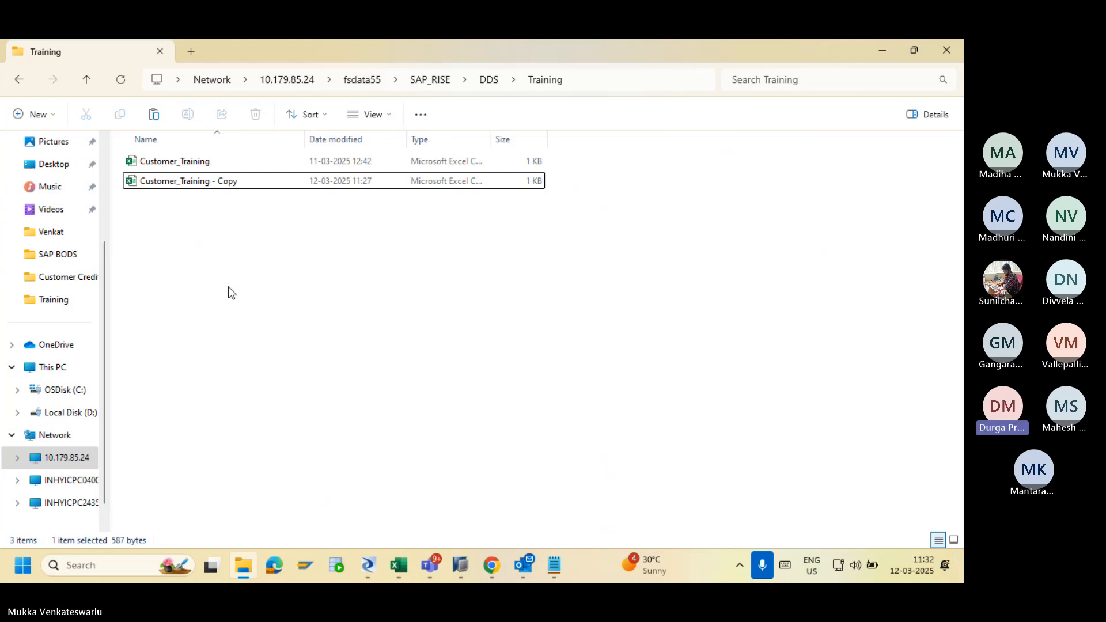
key(alt+Tab)
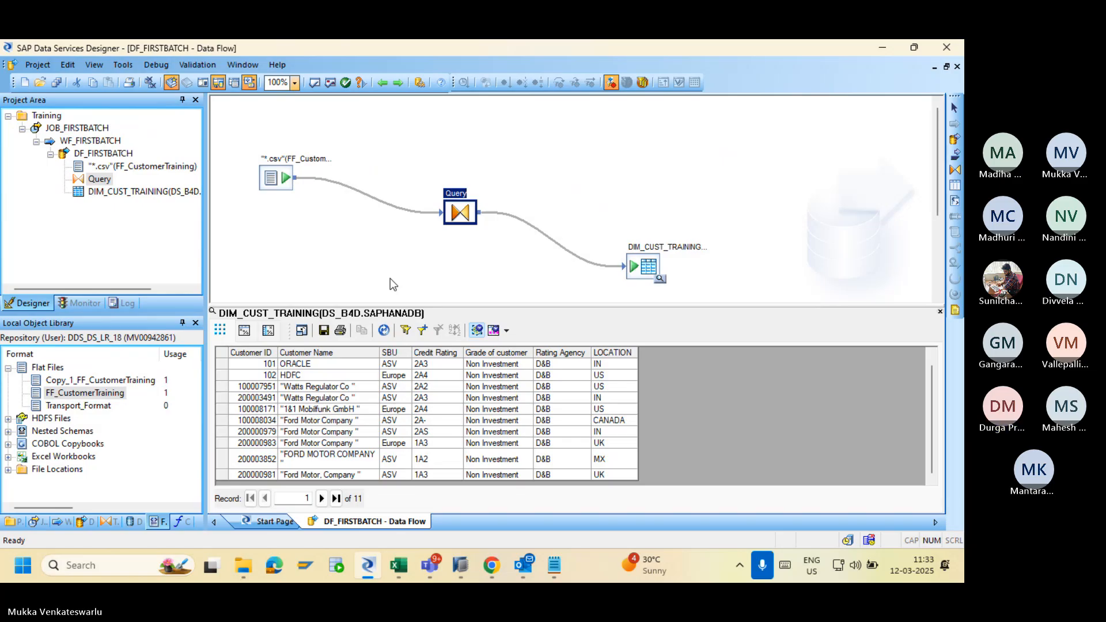
double_click(459, 212)
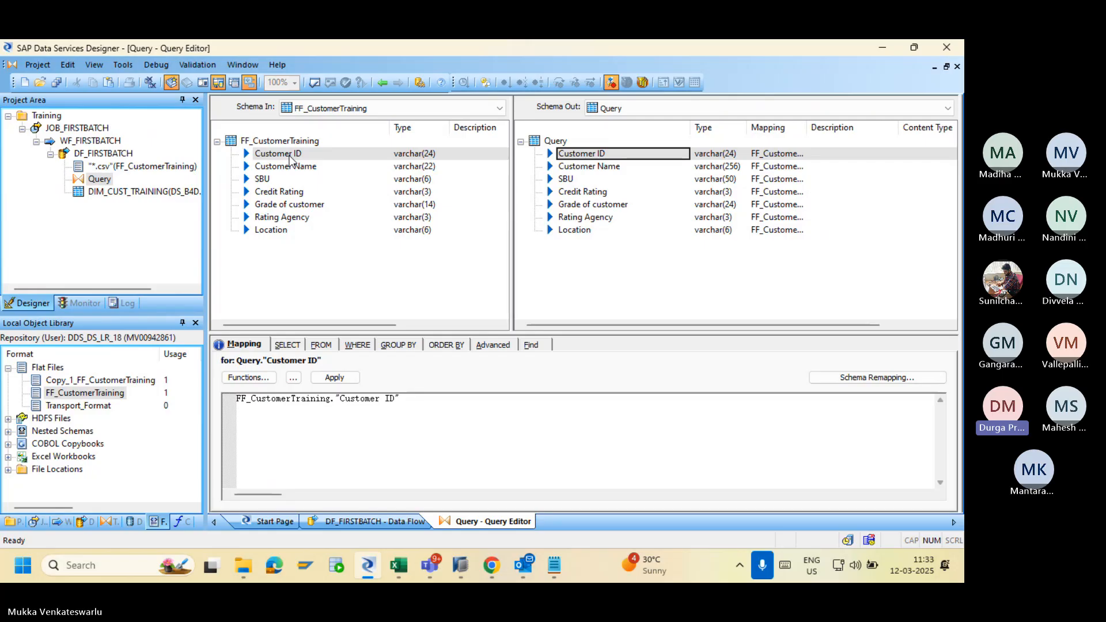
click(380, 82)
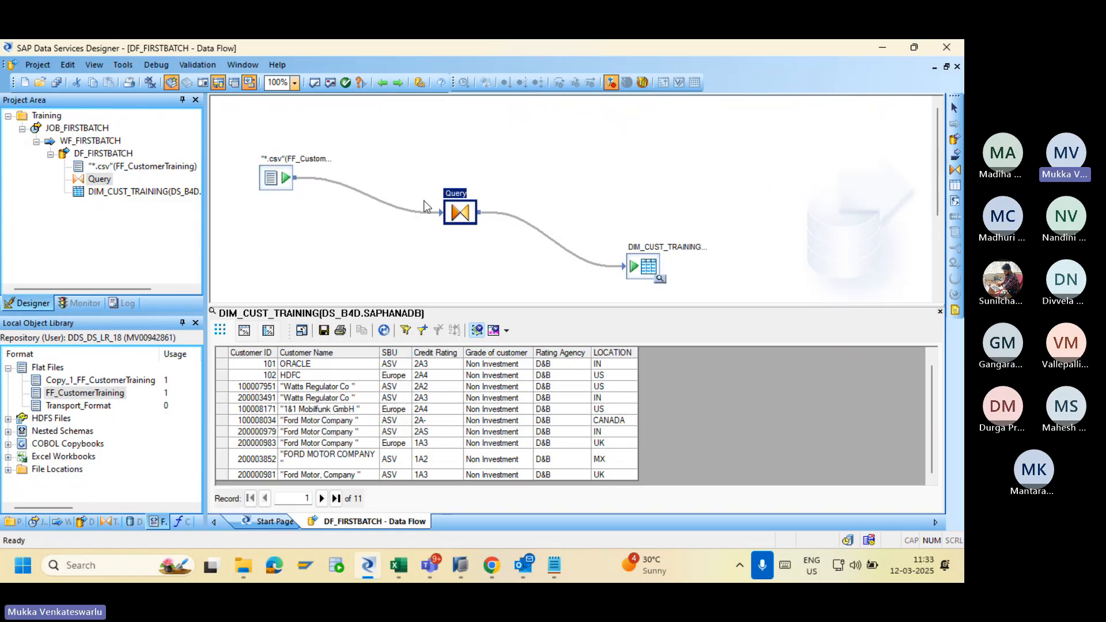
Return to the Start Page and expand the DS_B4D datastore on the Datastores tab.
click(383, 84)
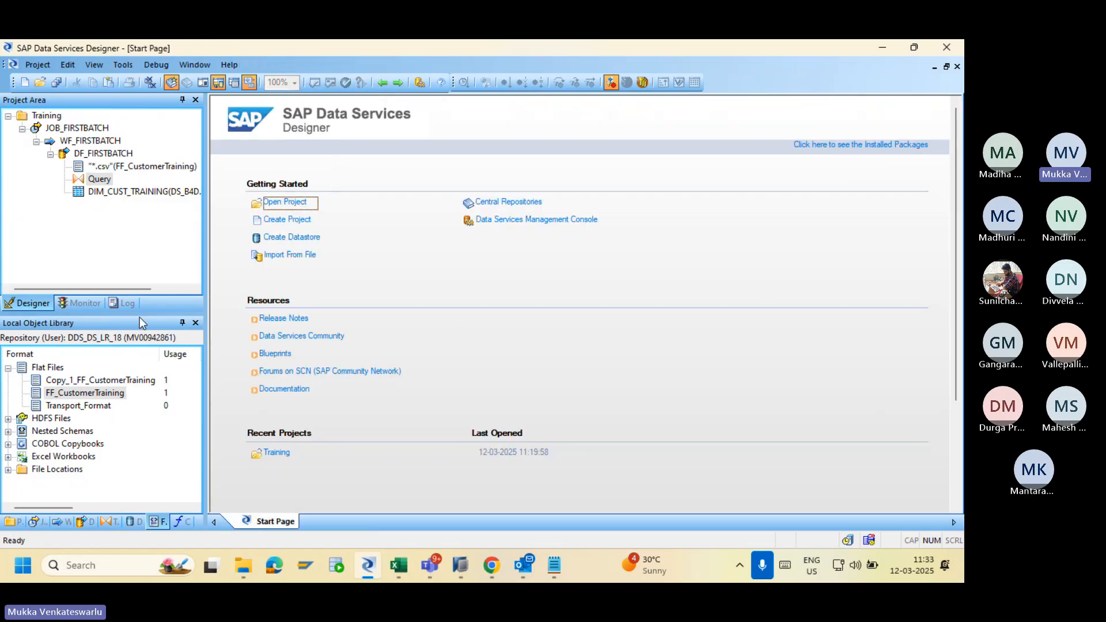
click(131, 521)
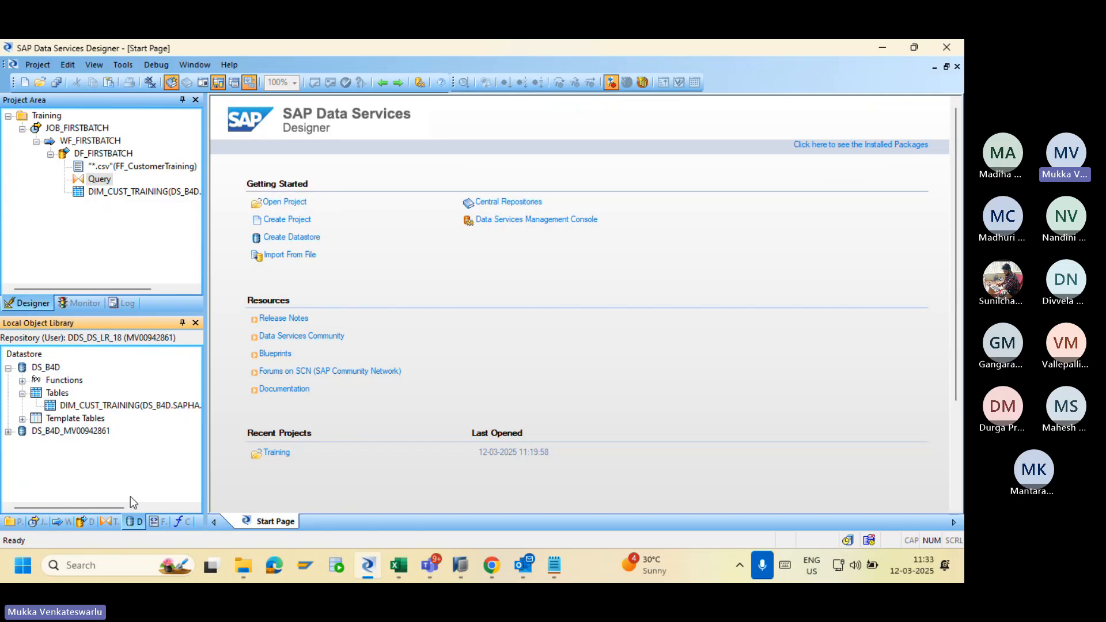
click(8, 368)
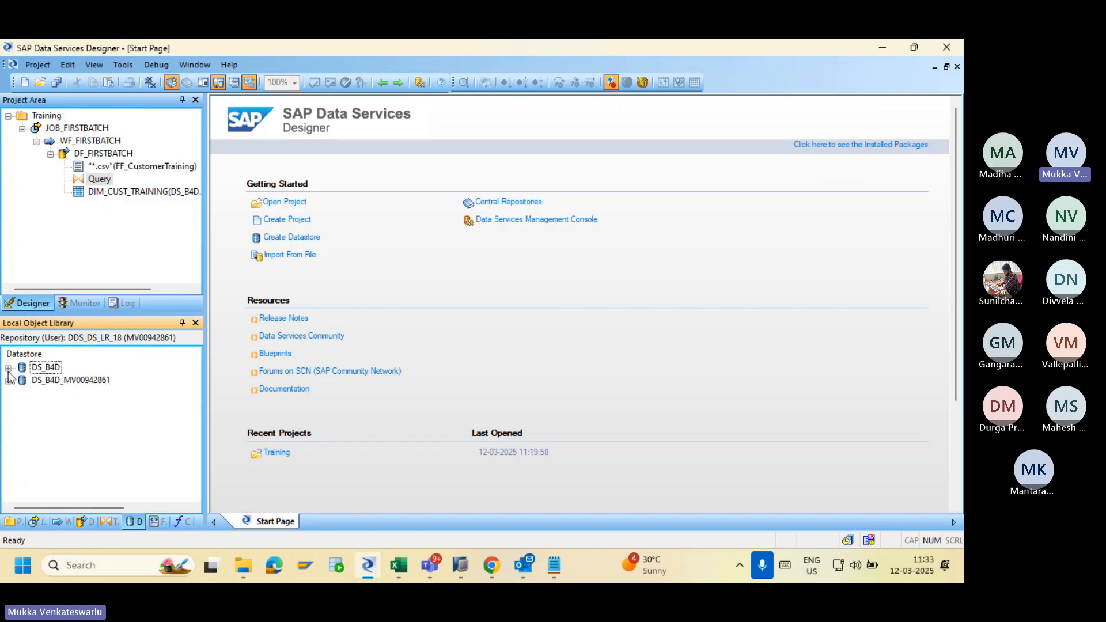
click(8, 368)
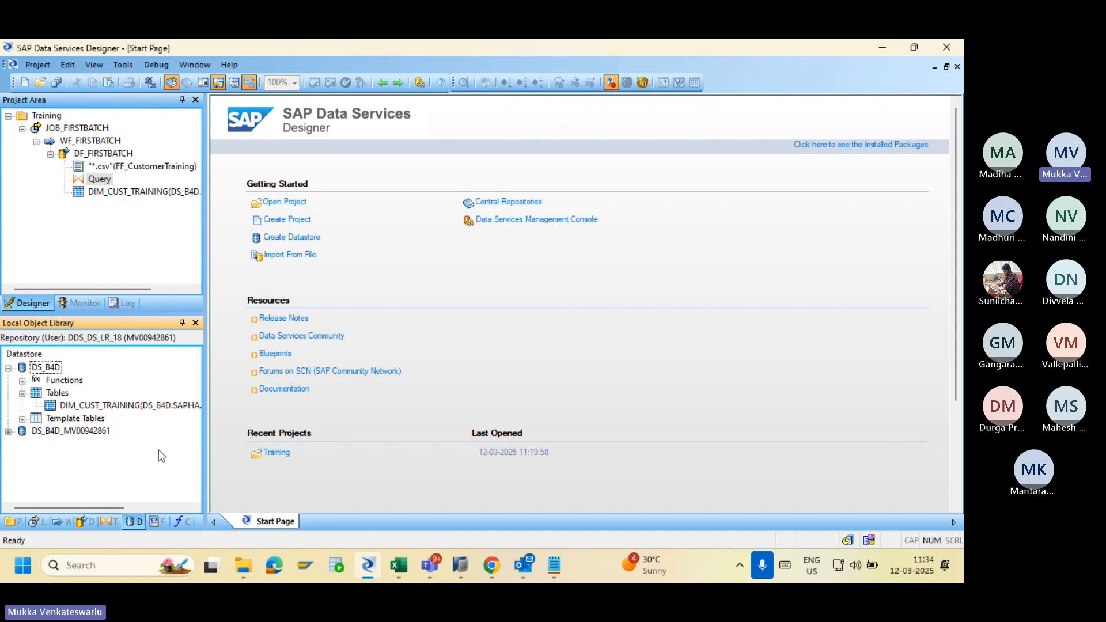
Start an Import By Name from DS_B4D tables, keeping Table as the type.
right_click(60, 392)
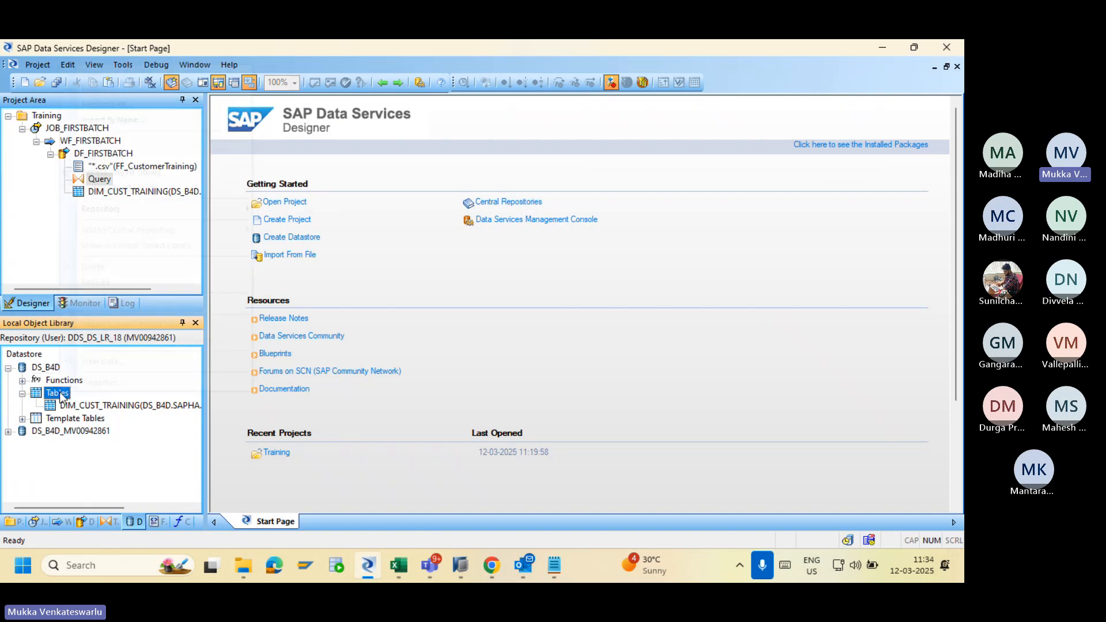
click(144, 120)
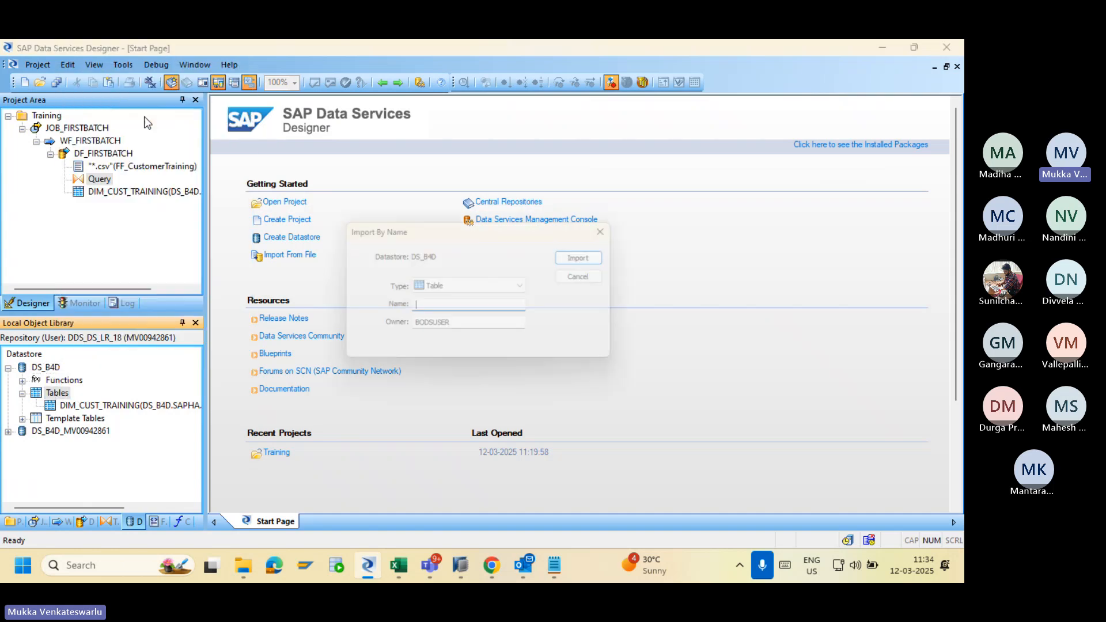
click(469, 289)
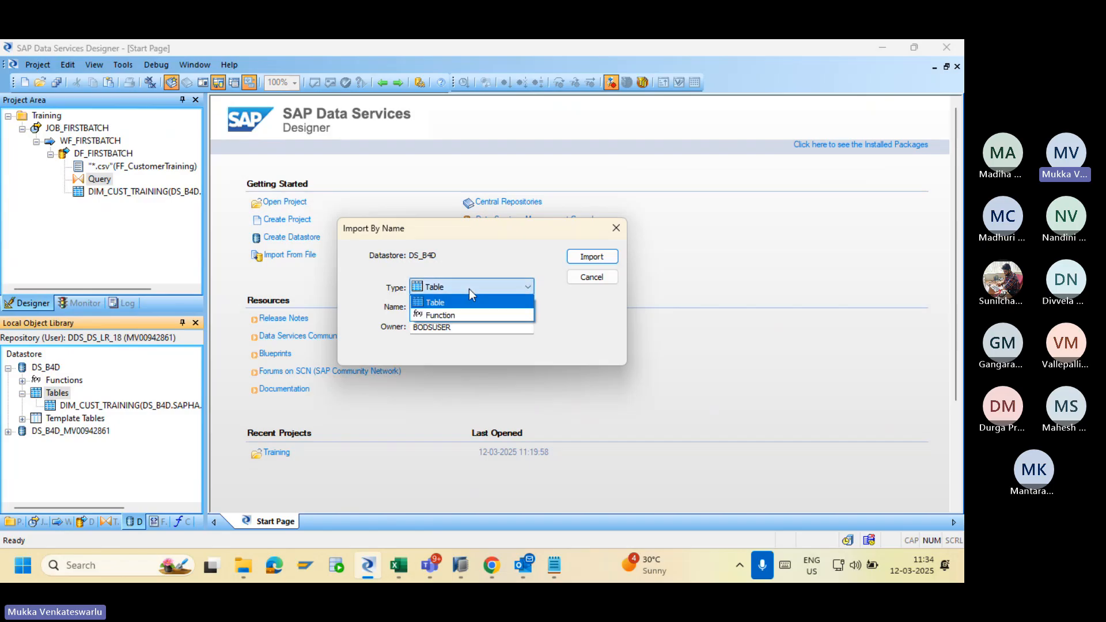
click(469, 288)
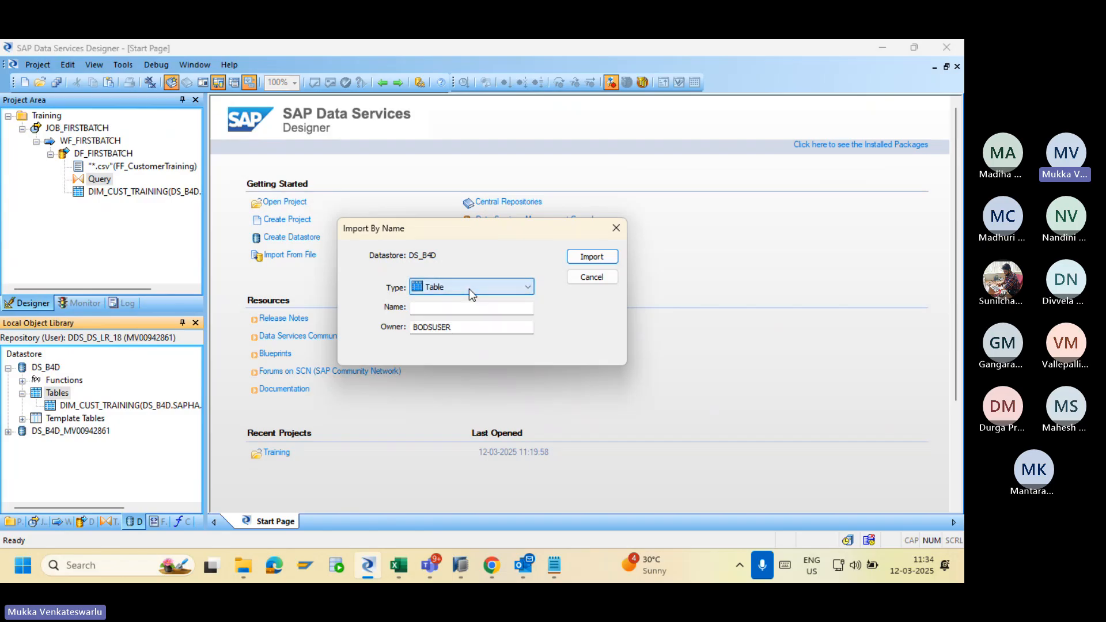
Enter owner SAPHANADB and table name DIM_PROJECT_MASTER.
click(482, 325)
key(BackSpace)
key(BackSpace)
key(BackSpace)
key(BackSpace)
key(BackSpace)
key(BackSpace)
key(BackSpace)
key(BackSpace)
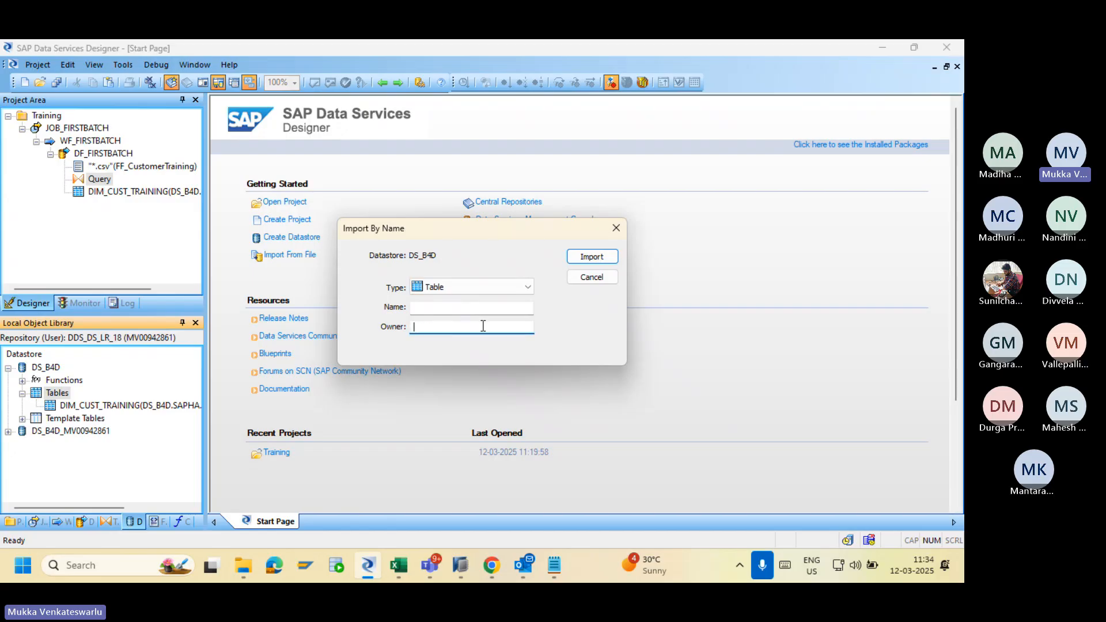
text(SAPHANADB)
click(494, 306)
text(DIM_)
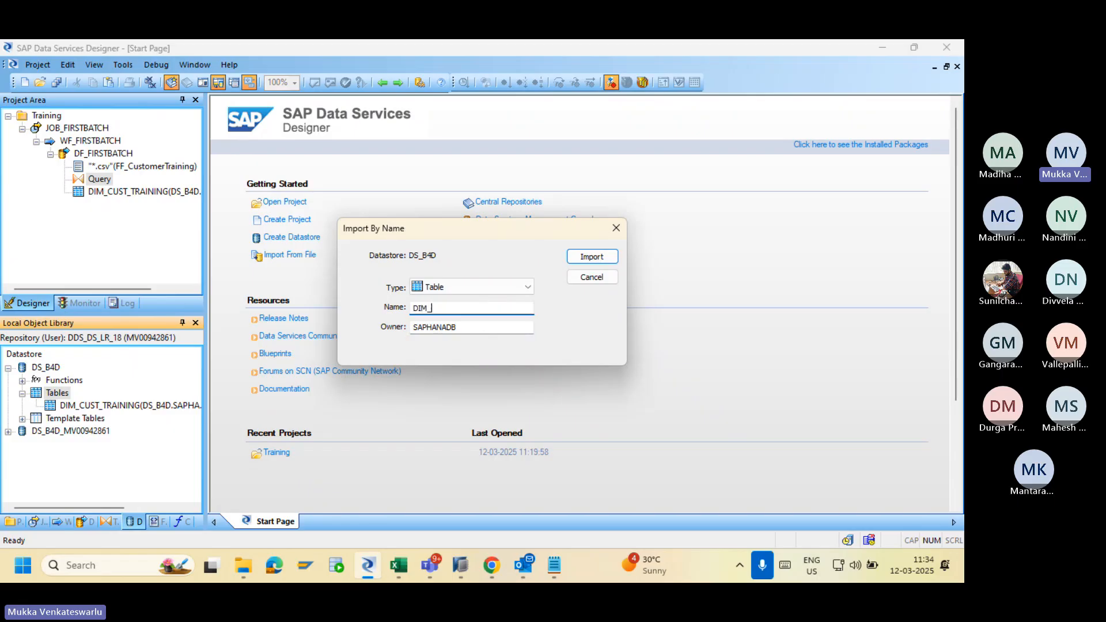
text(P)
text(ROJECT)
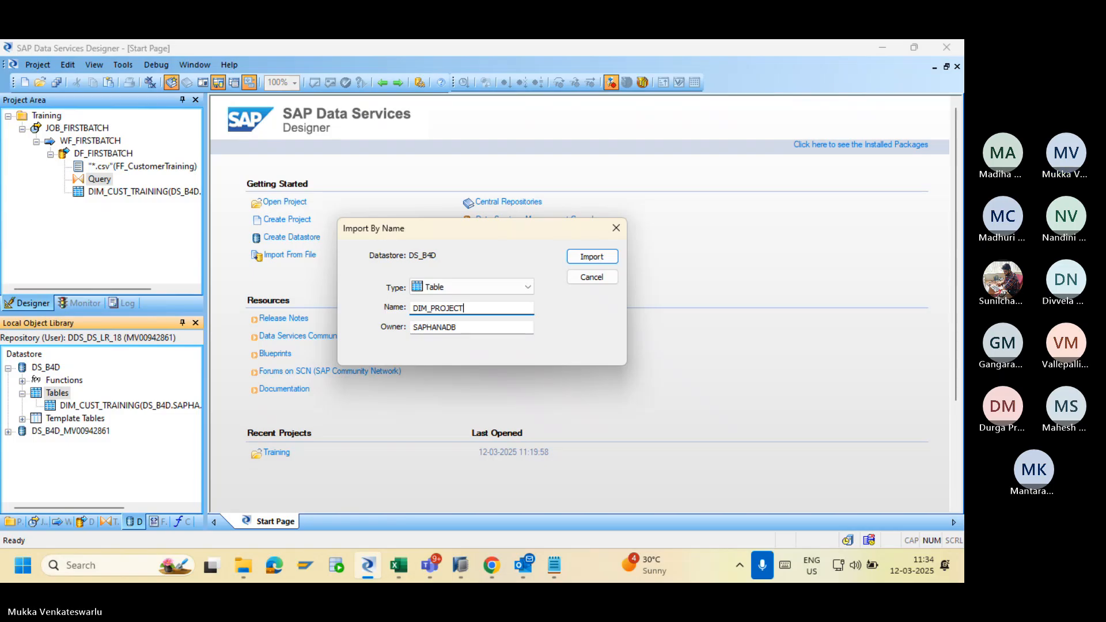
text(_MA)
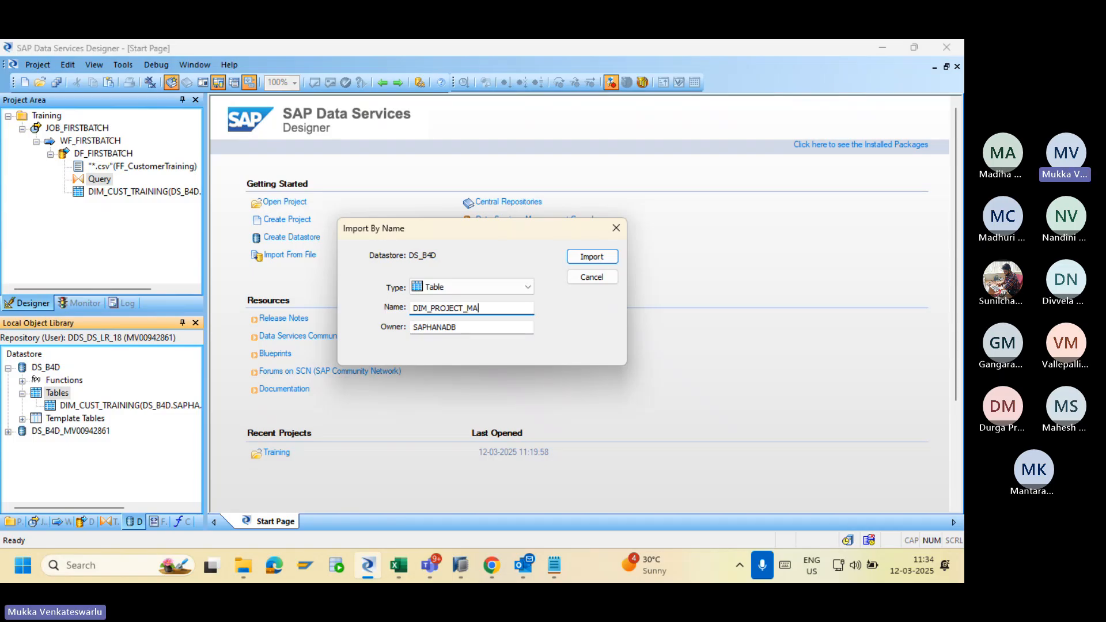
text(STER)
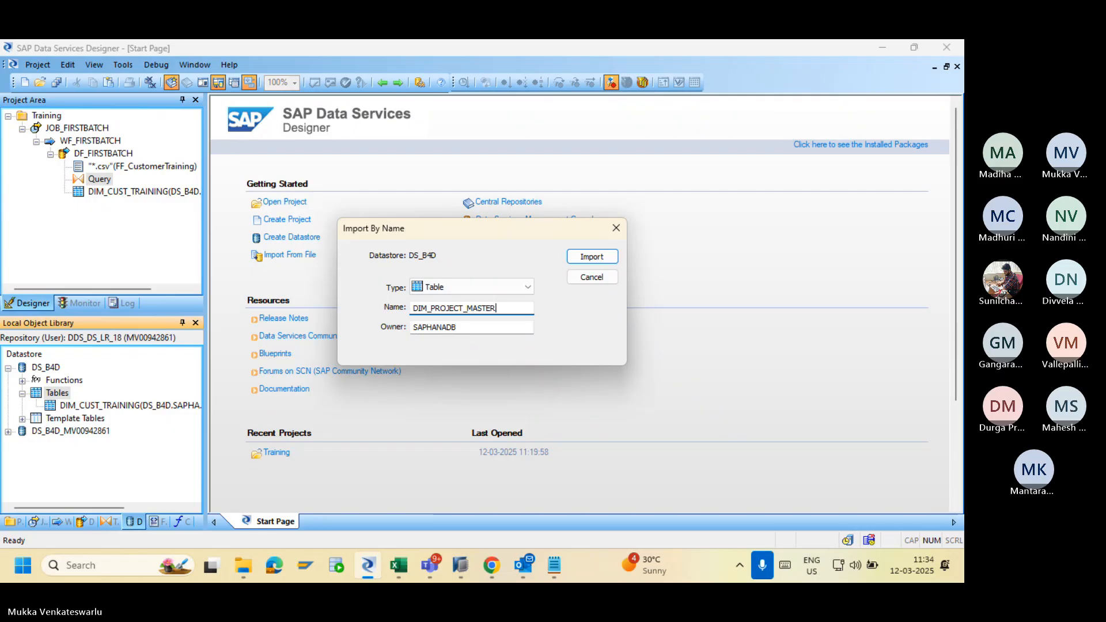
In HANA Studio, filter the SAPHANADB tables by DIM_P to confirm DIM_PROJECT_MASTER exists.
key(alt+Tab)
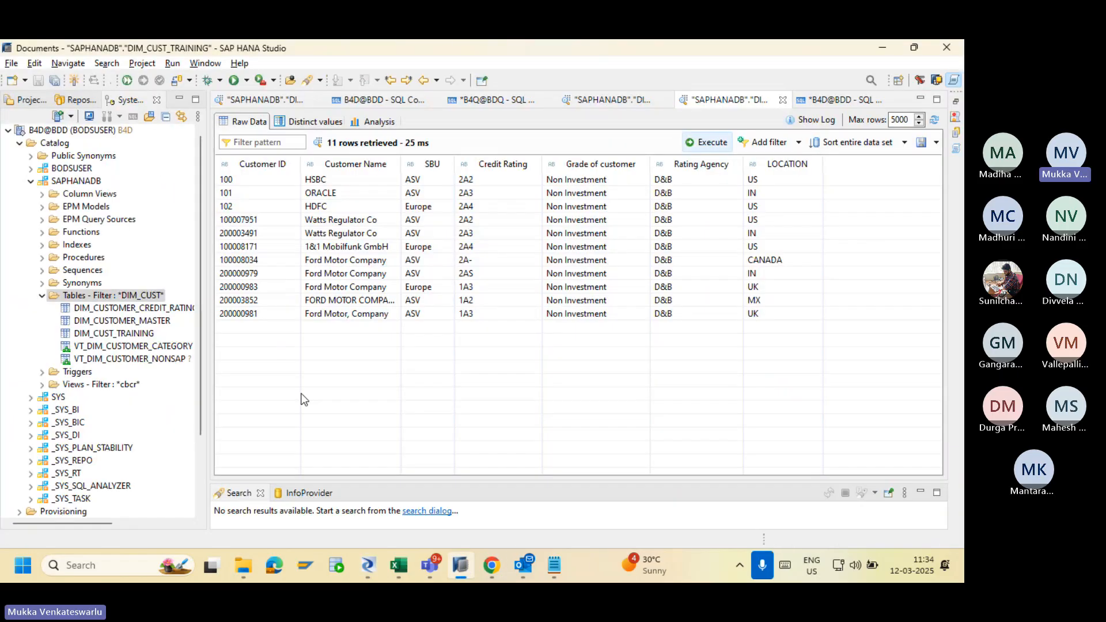
right_click(137, 296)
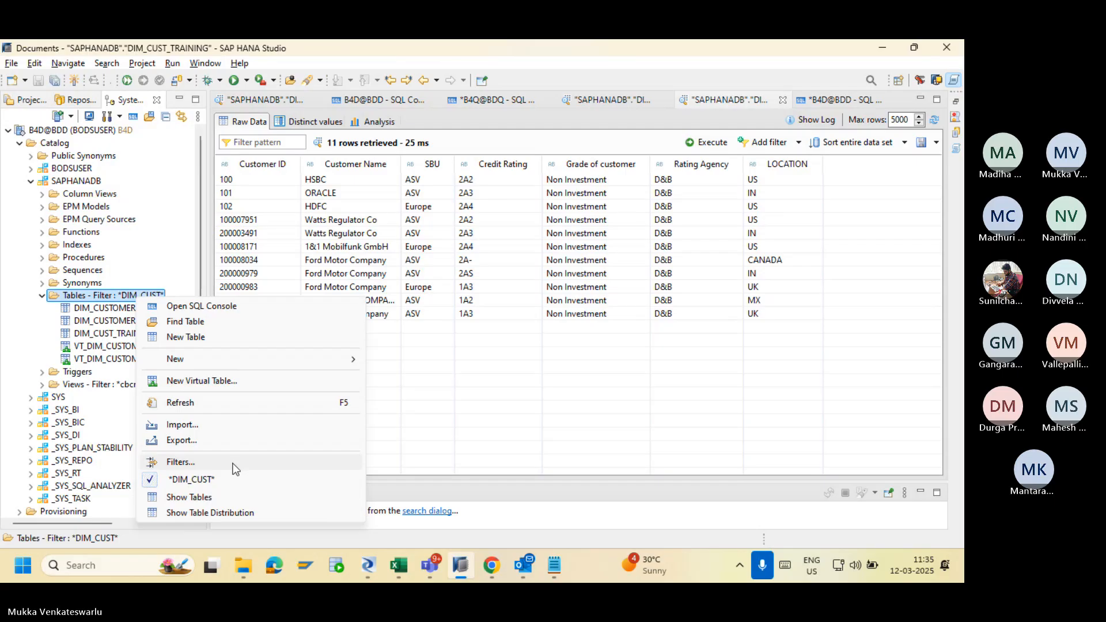
click(234, 463)
text(DI)
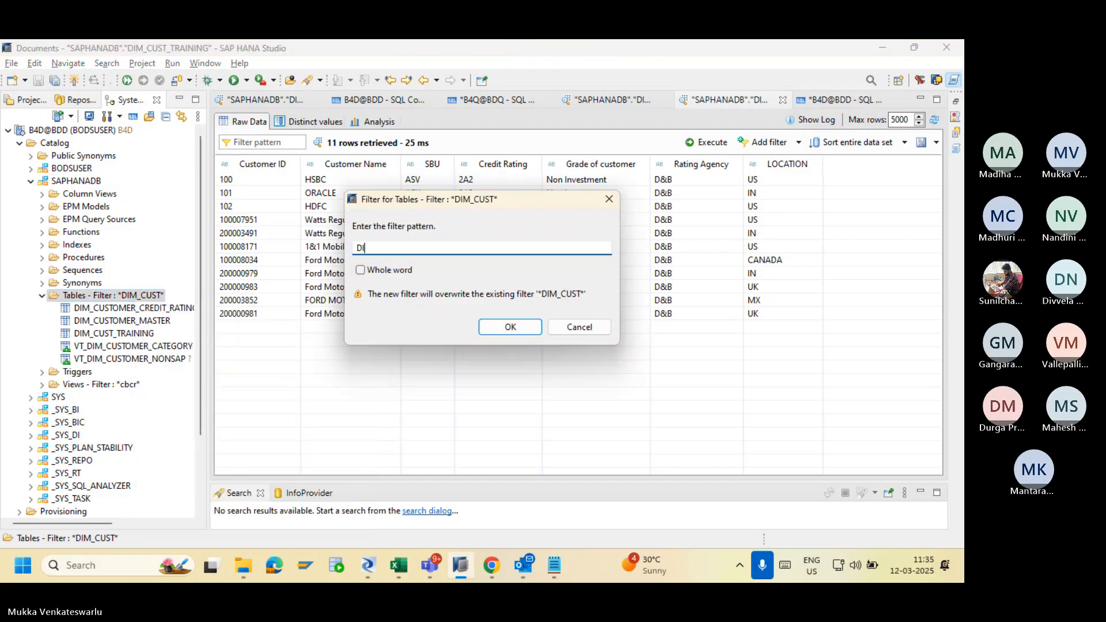
text(M_P)
key(Return)
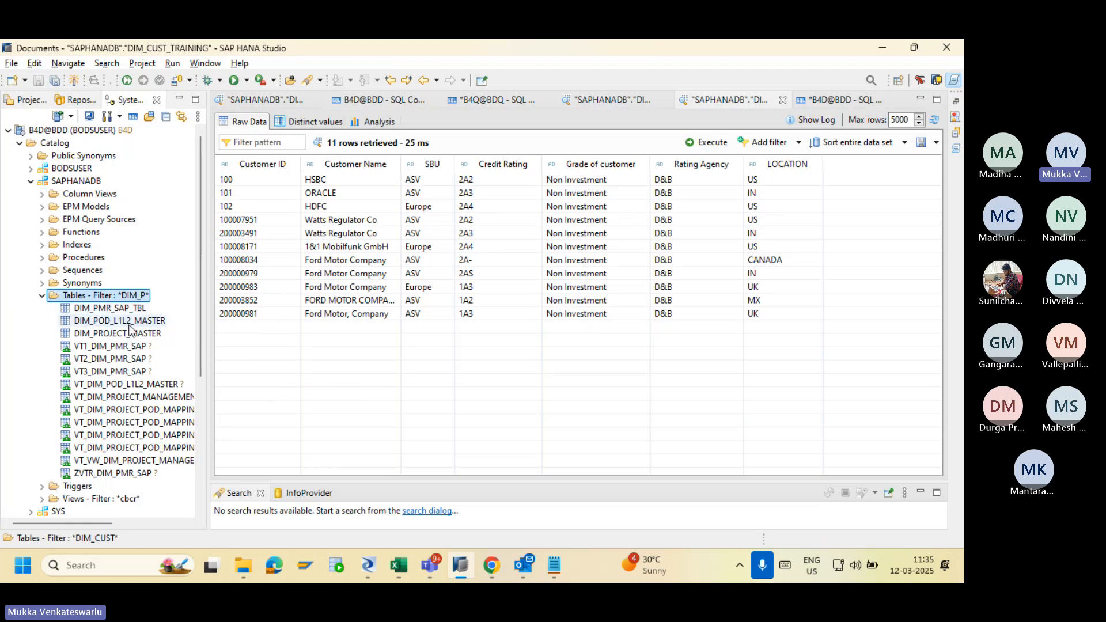
click(115, 336)
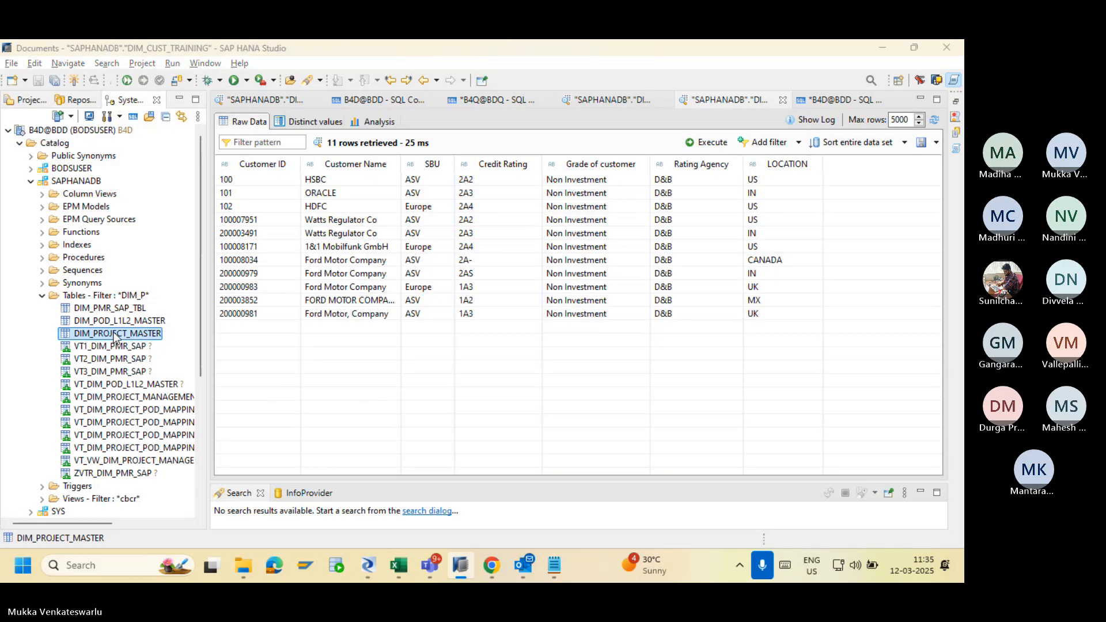
key(alt+Tab)
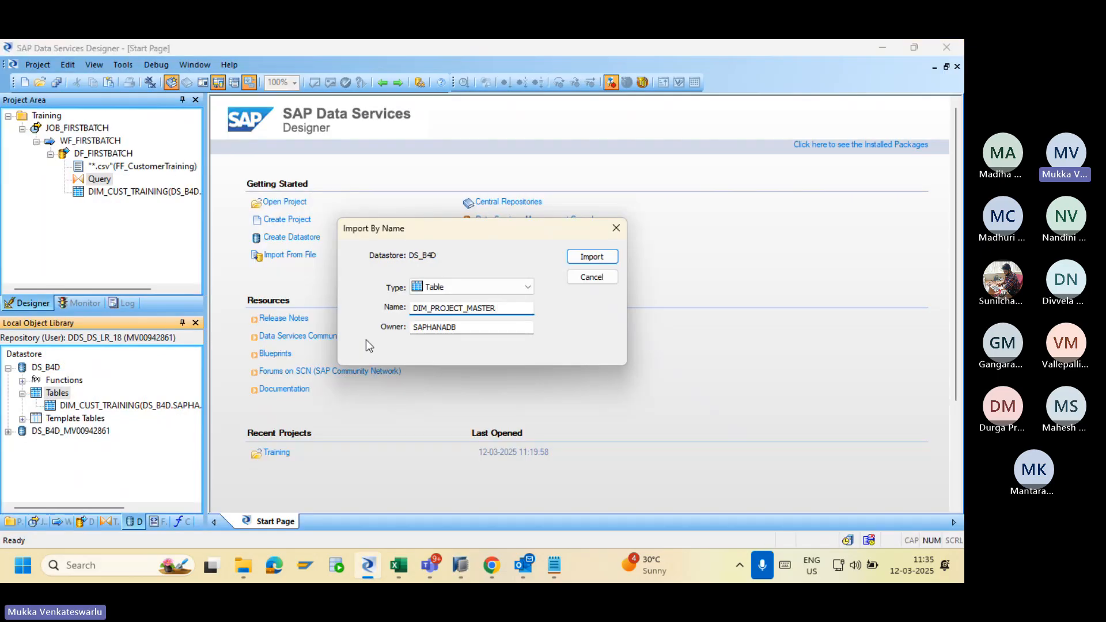
Import DIM_PROJECT_MASTER into DS_B4D and collapse JOB_FIRSTBATCH in the project tree.
click(588, 256)
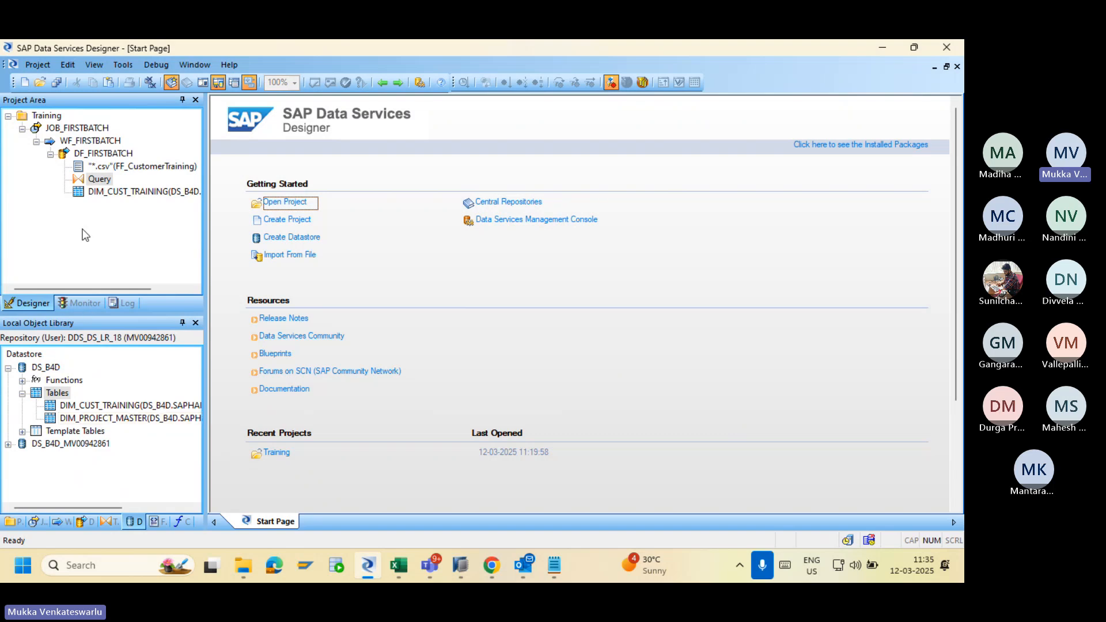
click(22, 129)
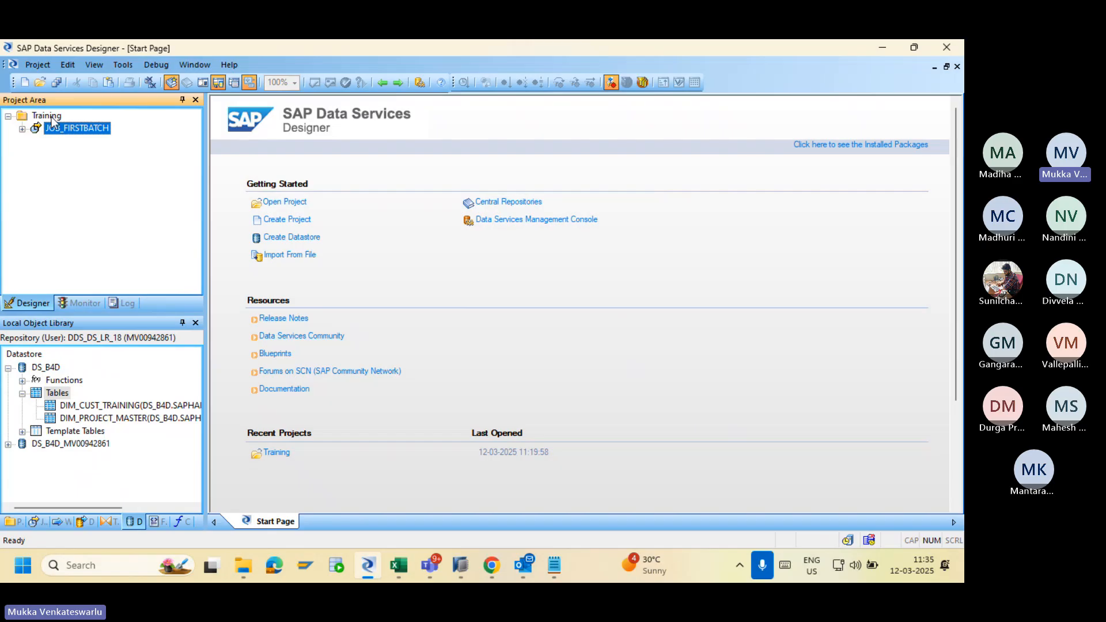
Add a batch job named JOB_READFROMDB under the Training project.
right_click(51, 117)
click(76, 123)
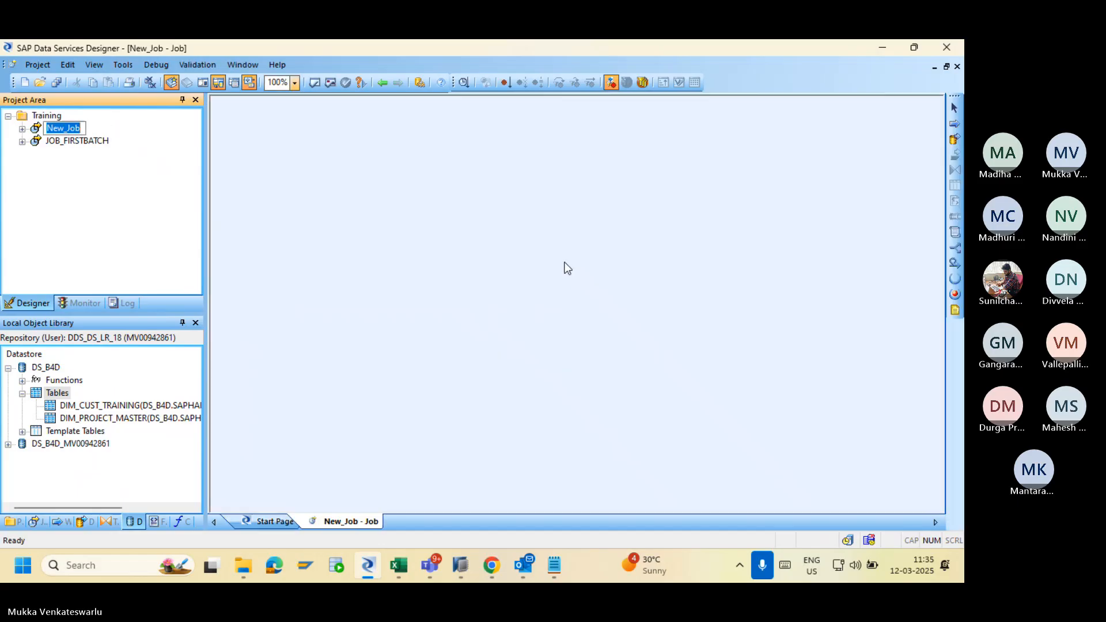
text(N)
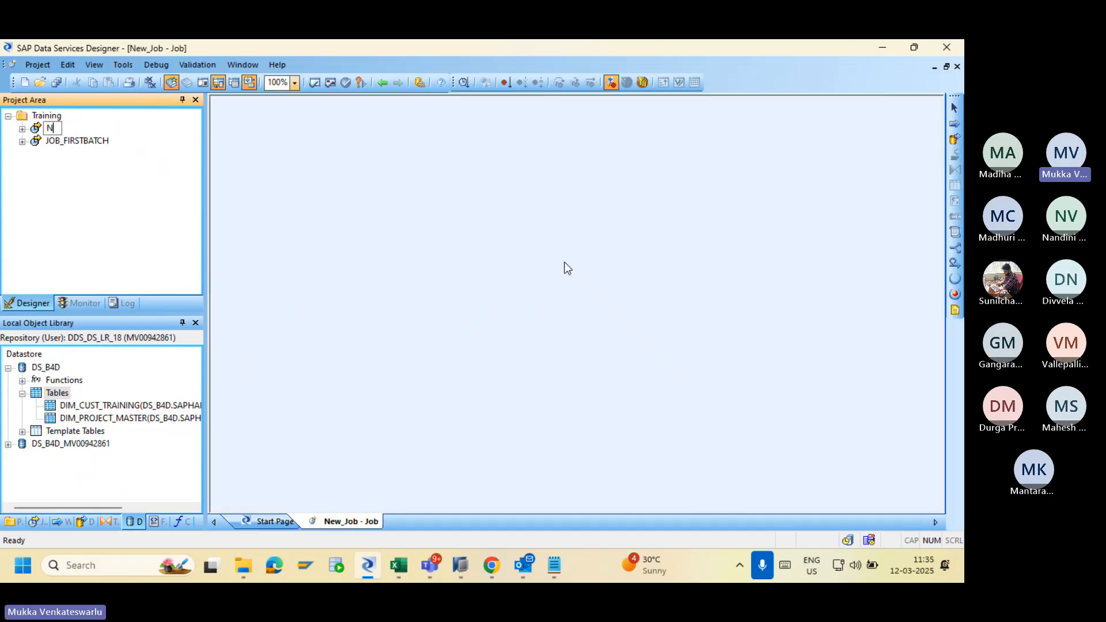
key(BackSpace)
text(JOB)
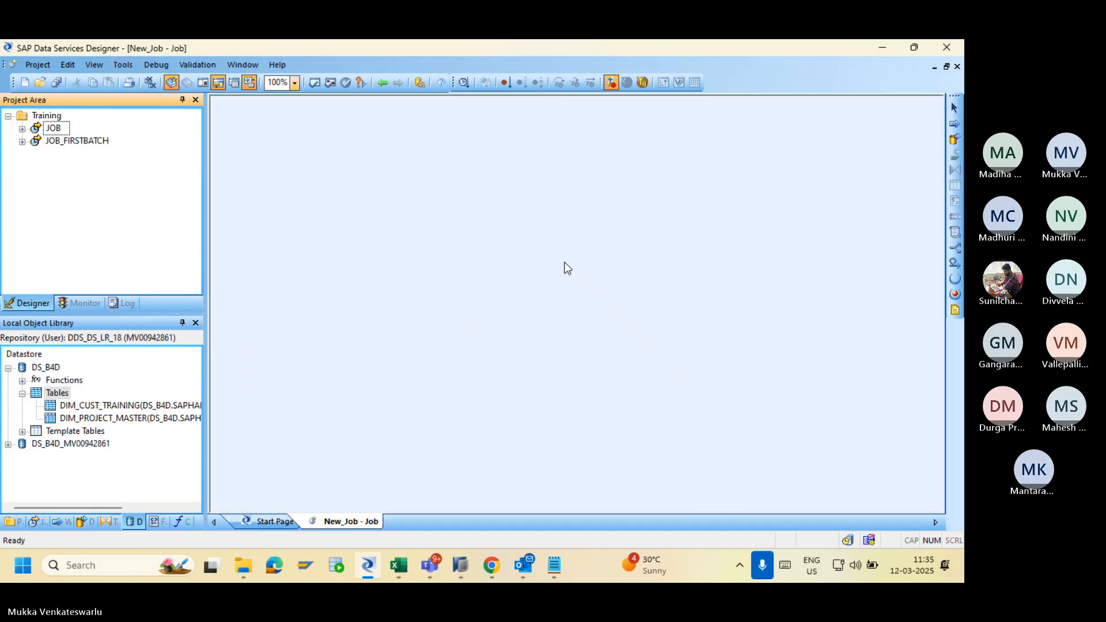
text(_READFROMDB)
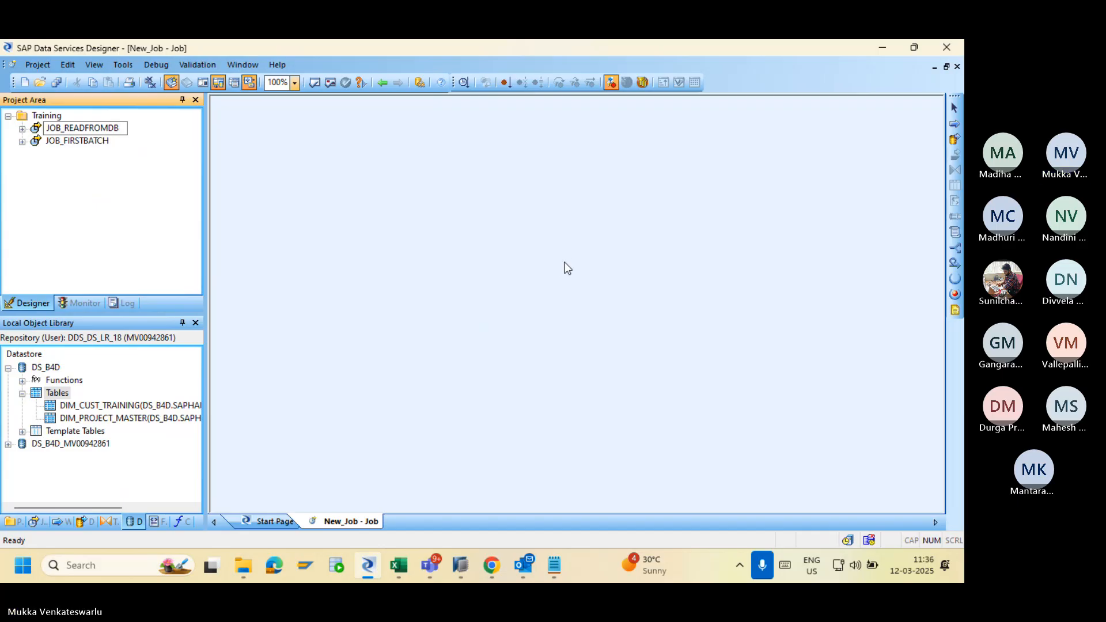
key(Return)
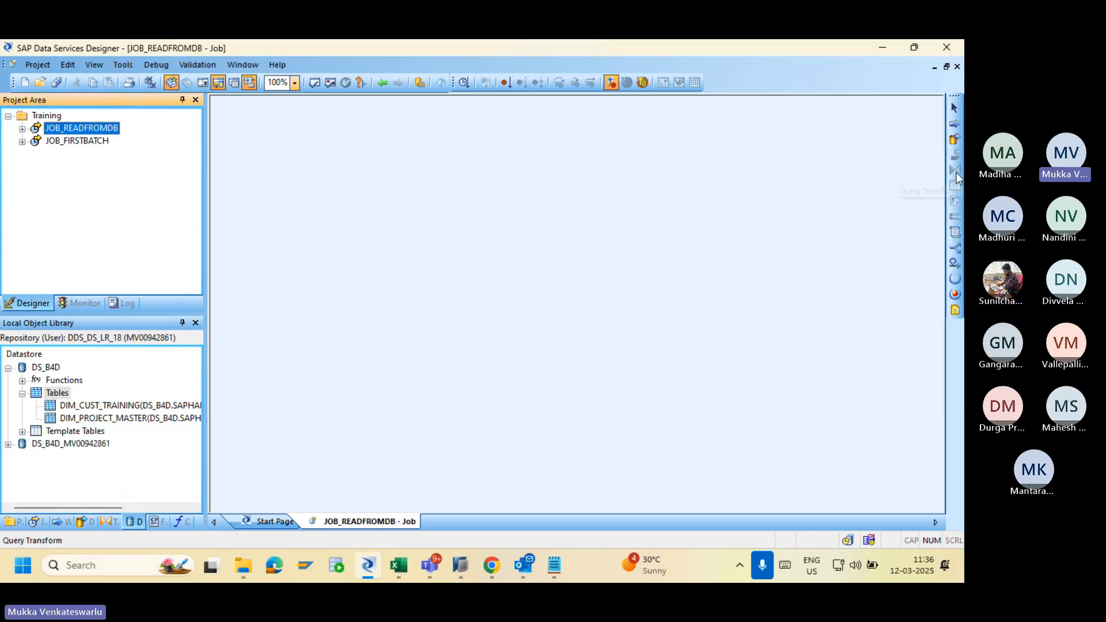
Add a data flow named DF_READFROMDB to the job and open it.
click(954, 138)
click(458, 229)
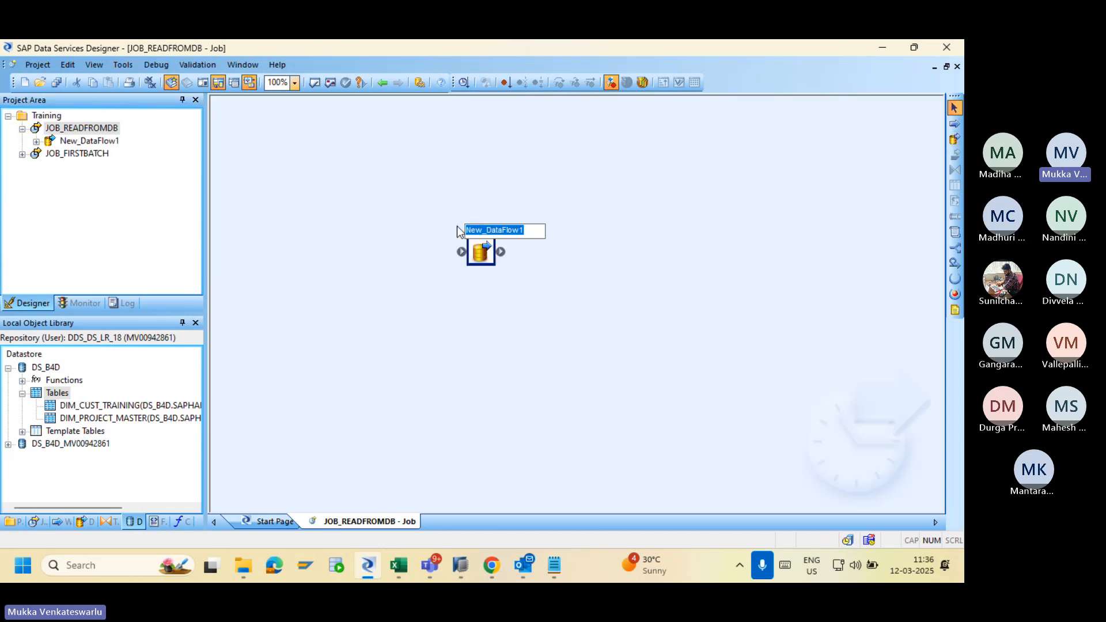
text(DF_R)
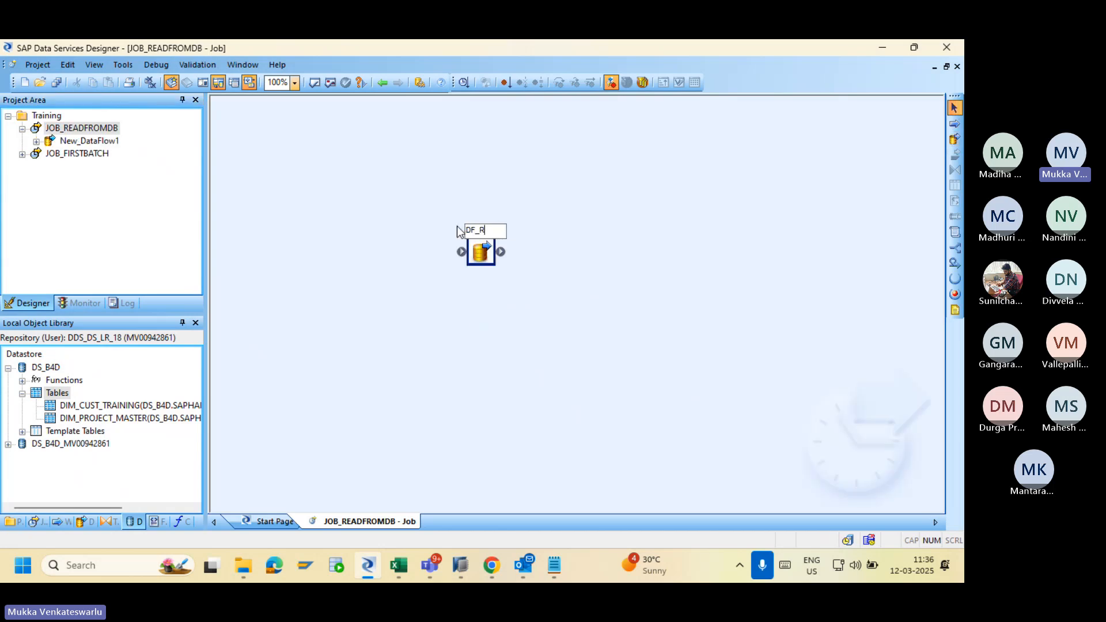
text(EADFROM D)
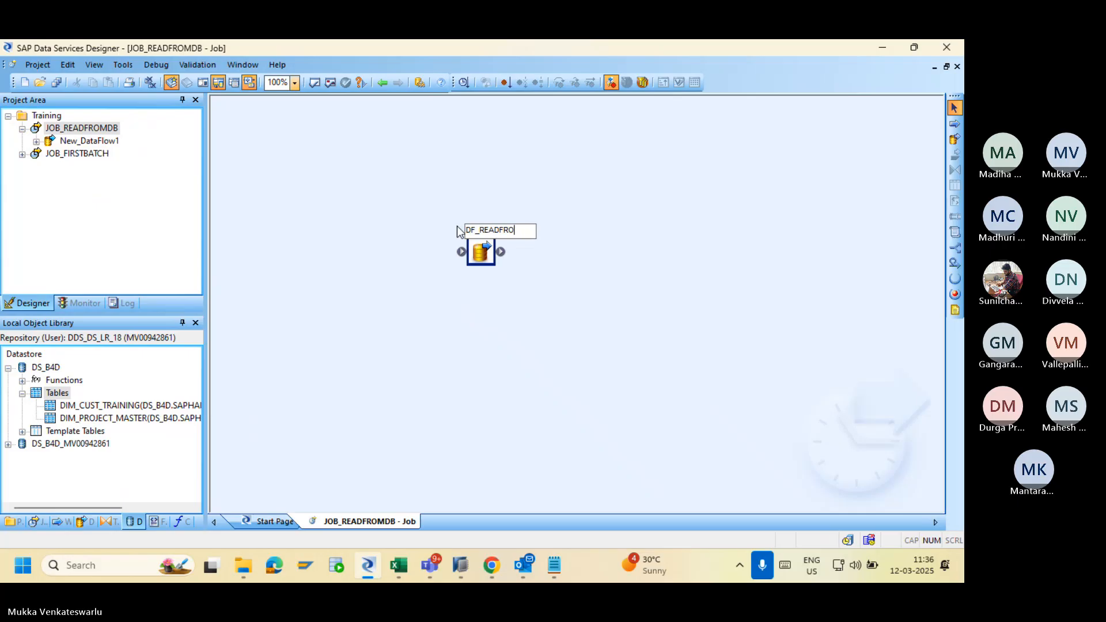
key(BackSpace)
key(BackSpace)
text(DB)
key(Return)
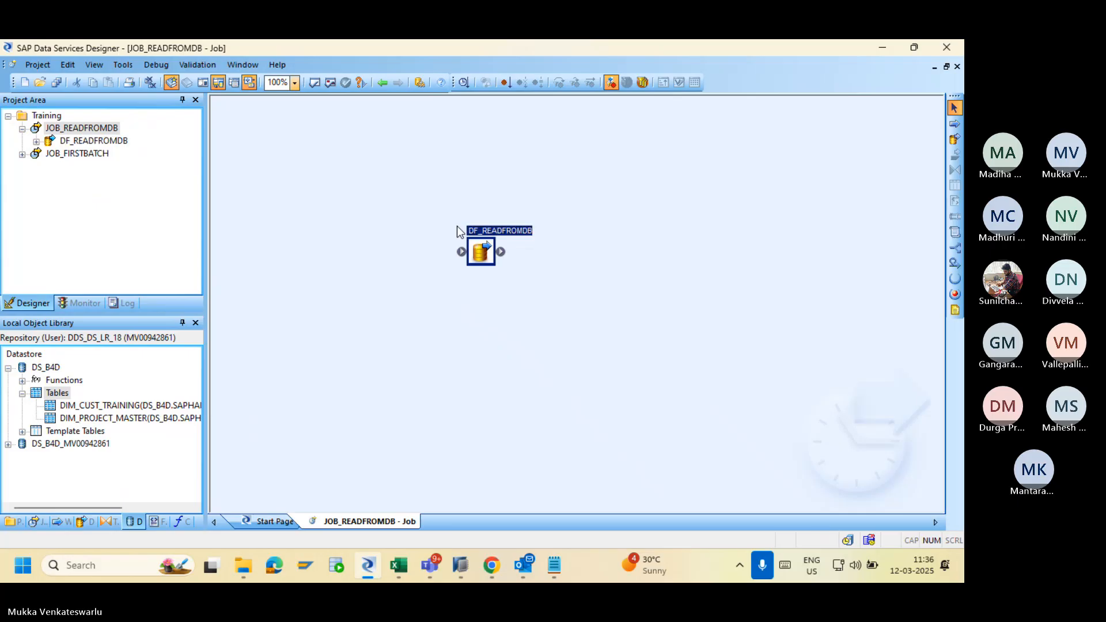
double_click(477, 248)
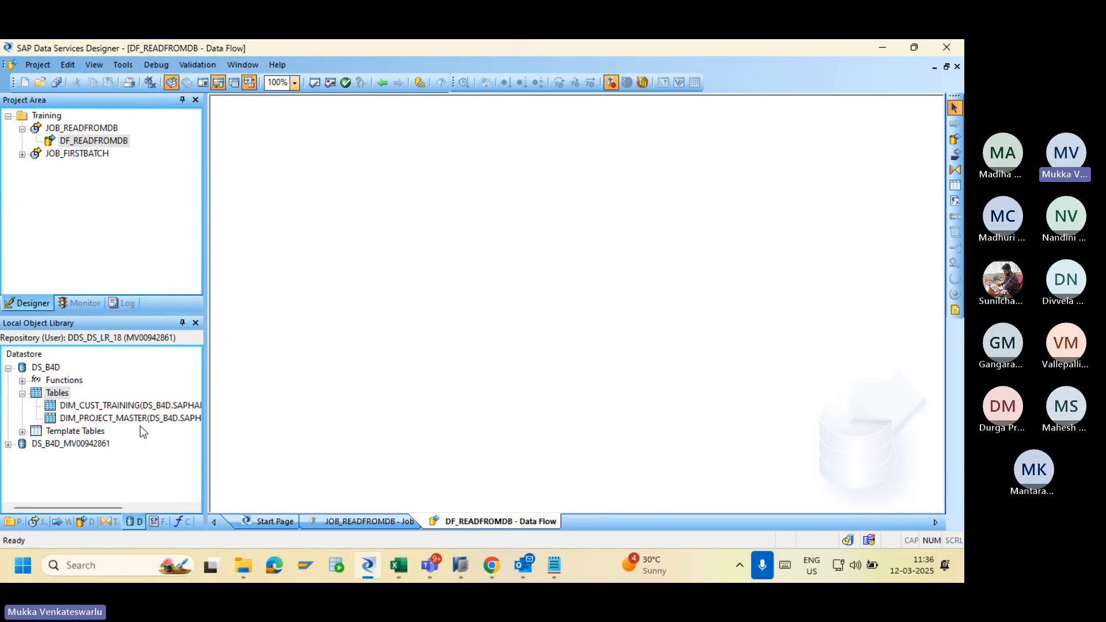
Place DIM_PROJECT_MASTER as the source and add a Query transform beside it.
drag(127, 419, 305, 221)
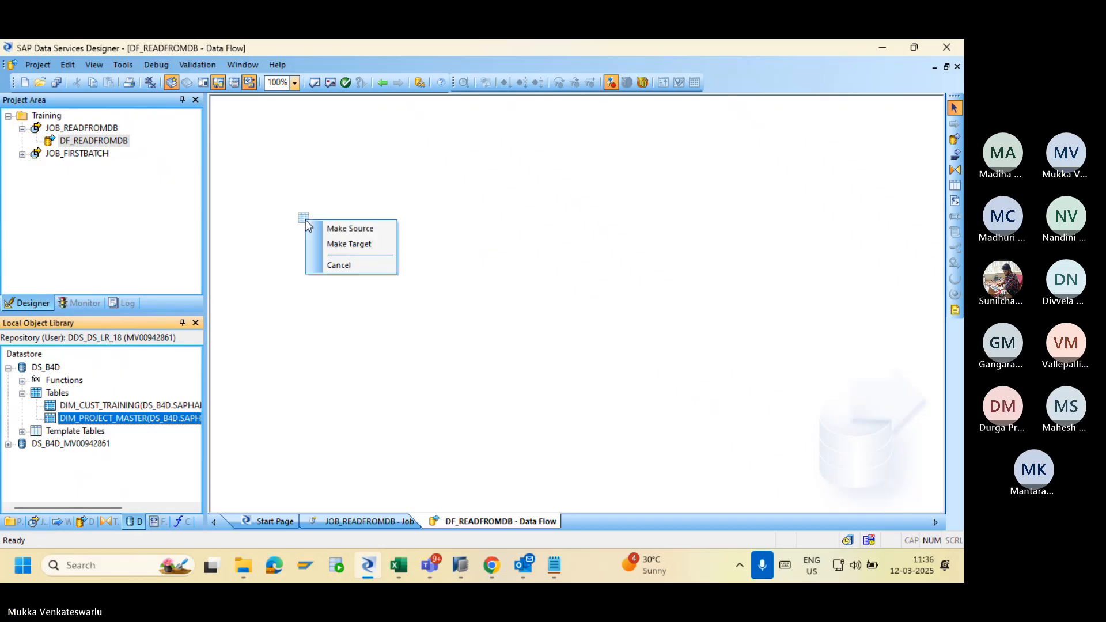
click(318, 225)
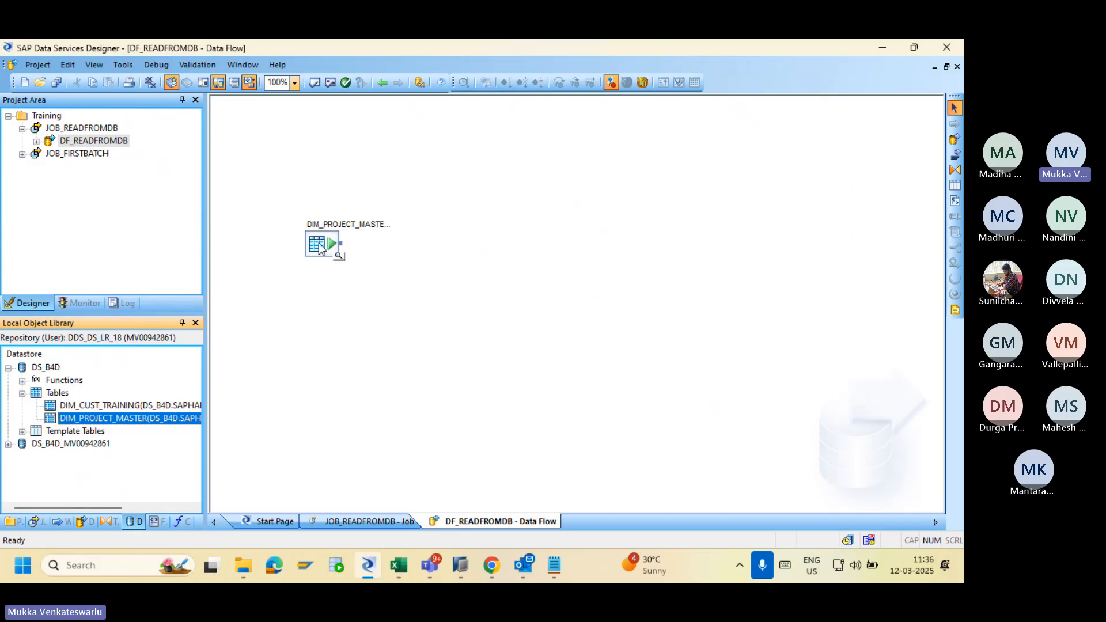
drag(323, 247, 288, 218)
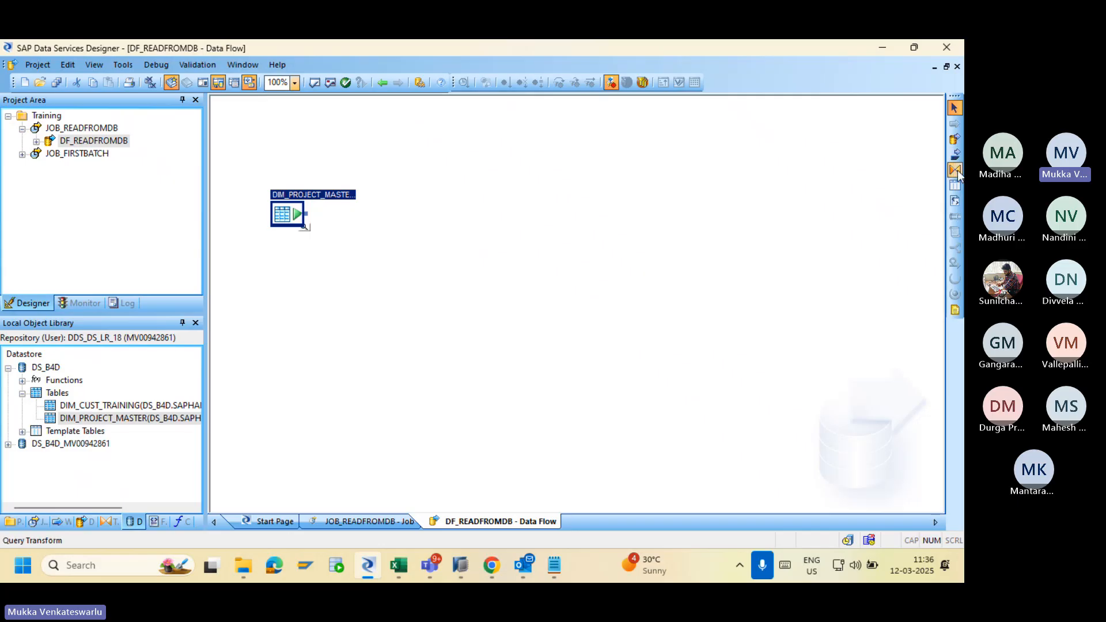
click(954, 170)
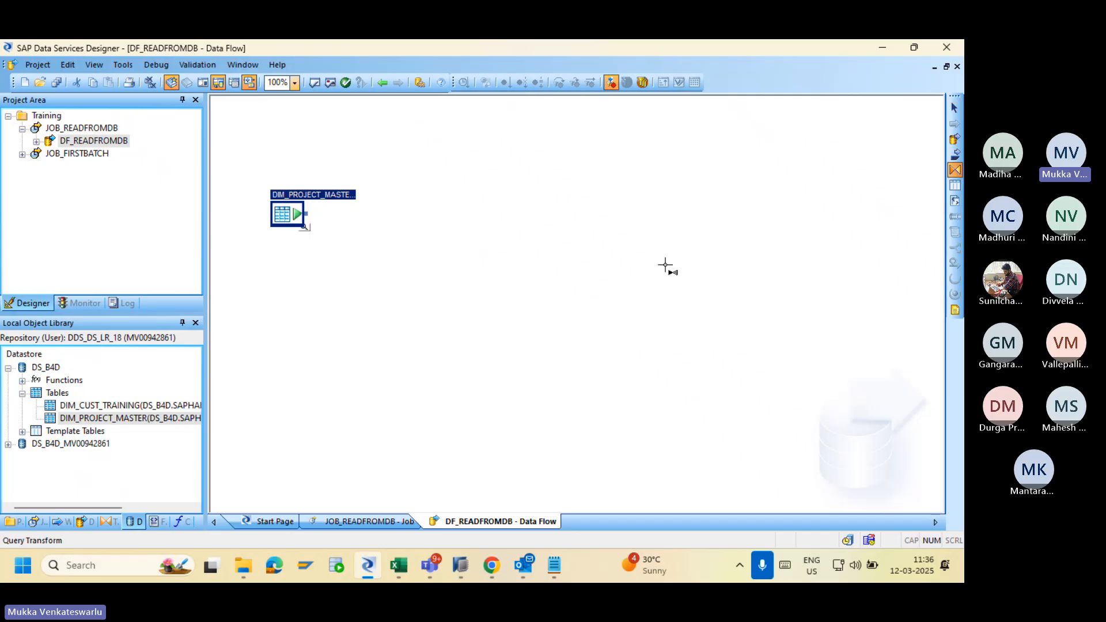
click(437, 236)
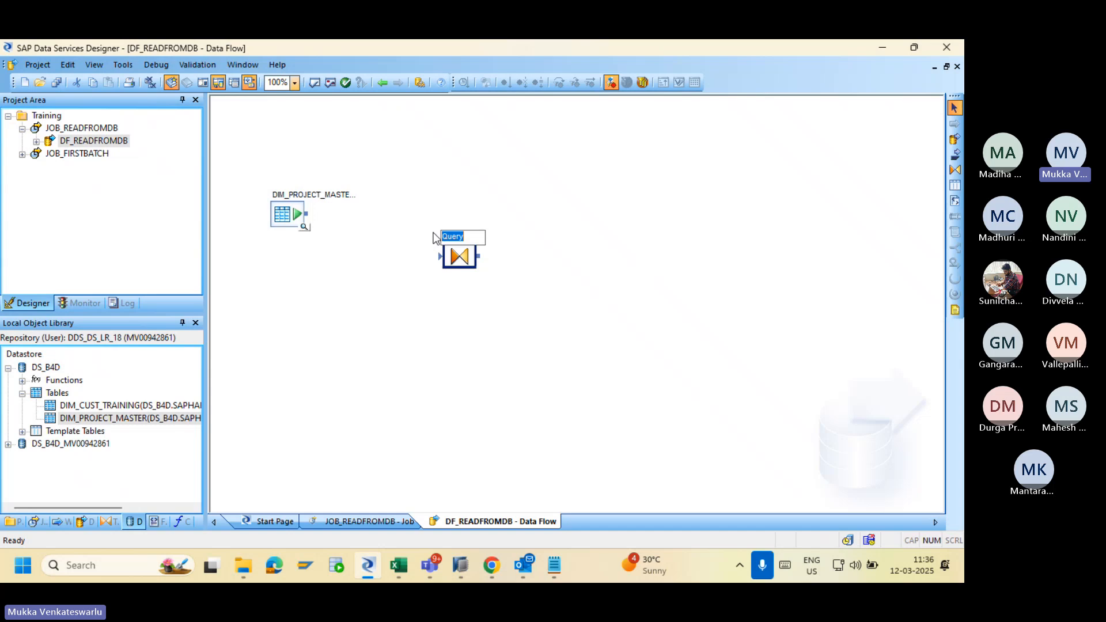
Connect DIM_PROJECT_MASTER to the Query and open the Query editor.
drag(306, 214, 441, 257)
double_click(459, 256)
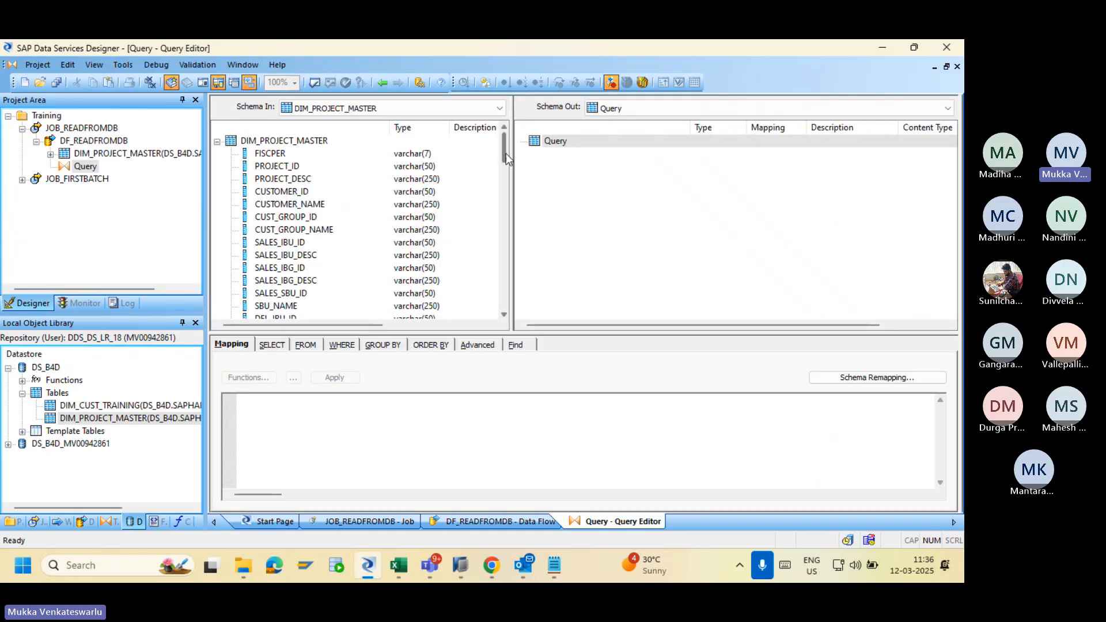
mouse_move(506, 153)
mouse_down()
mouse_move(498, 282)
mouse_move(481, 214)
mouse_move(494, 149)
mouse_up()
Map input columns FISCPER through SBU_NAME to the Query output schema.
click(280, 156)
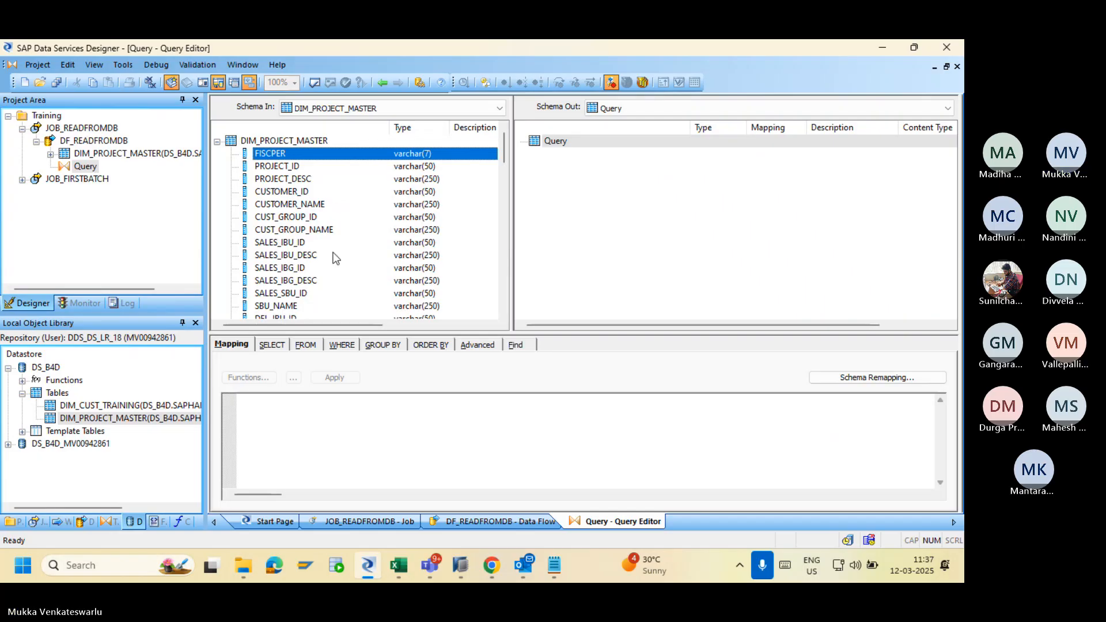
shift+click(283, 306)
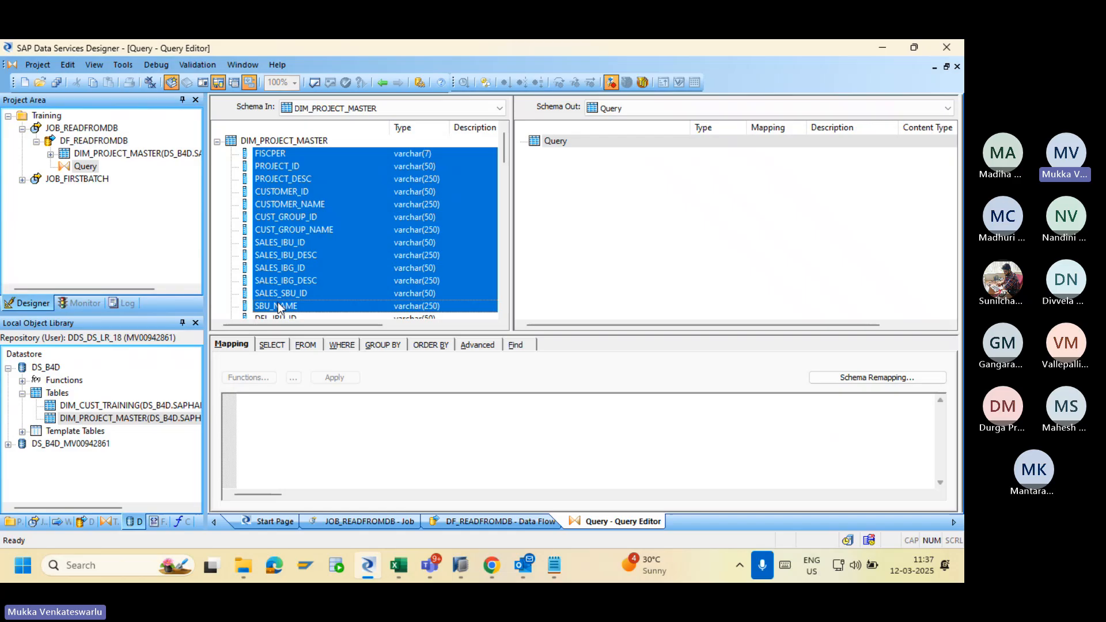
right_click(291, 262)
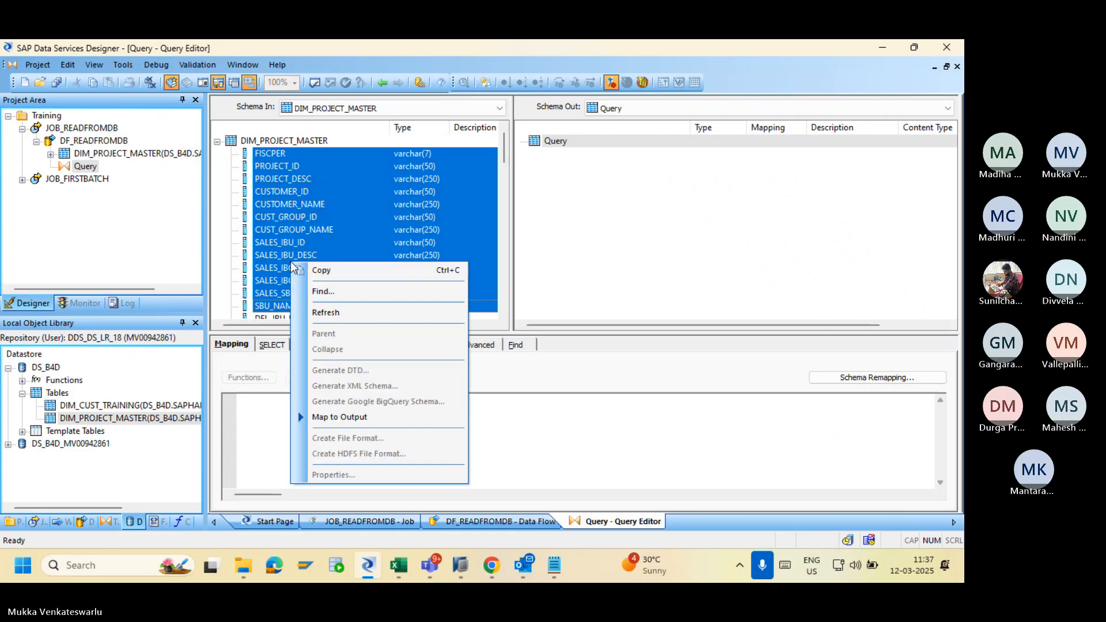
click(367, 416)
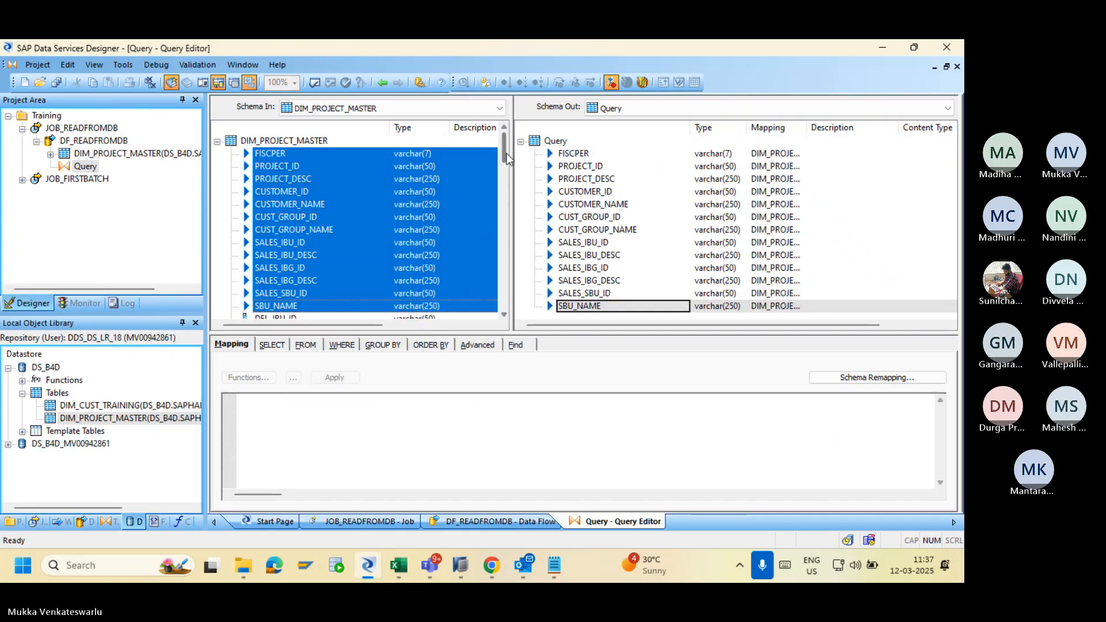
mouse_move(506, 153)
mouse_down()
mouse_move(507, 291)
mouse_move(499, 141)
mouse_up()
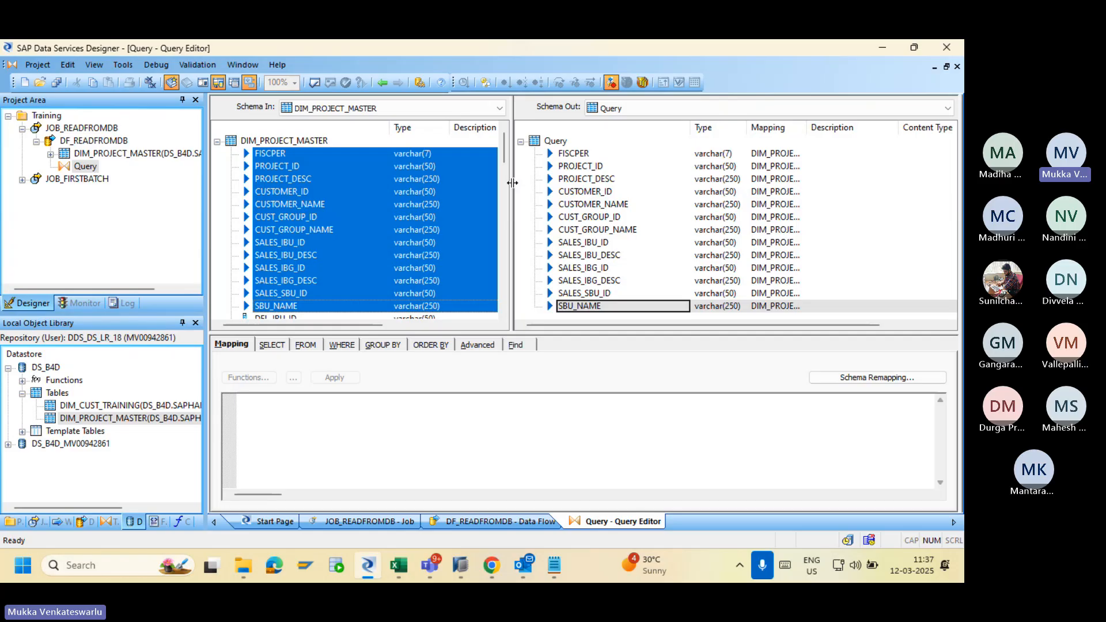
click(383, 83)
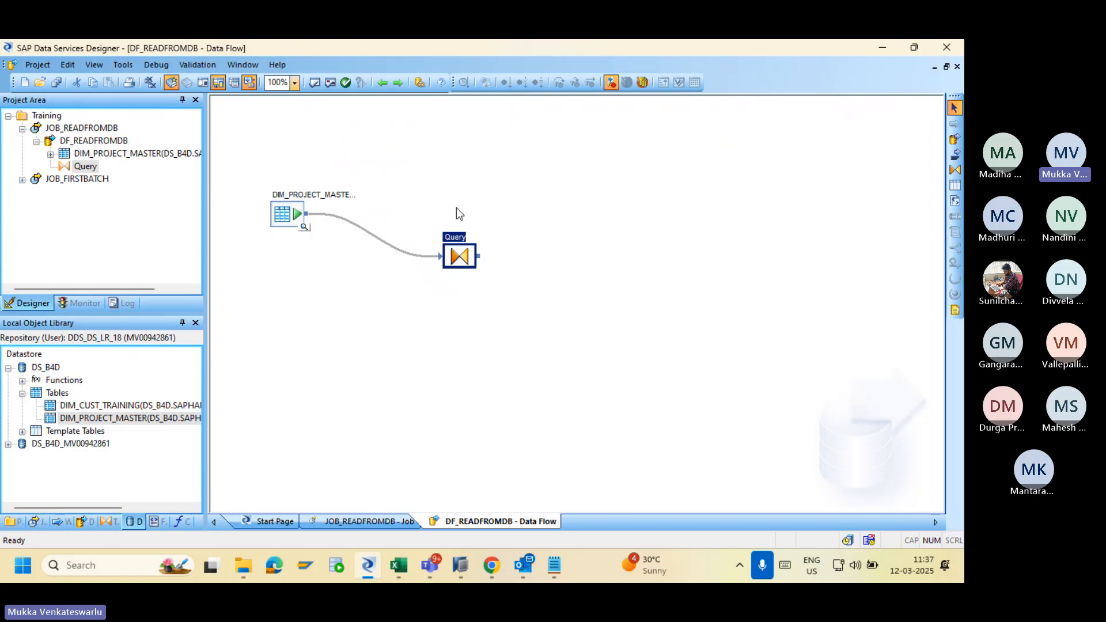
double_click(455, 258)
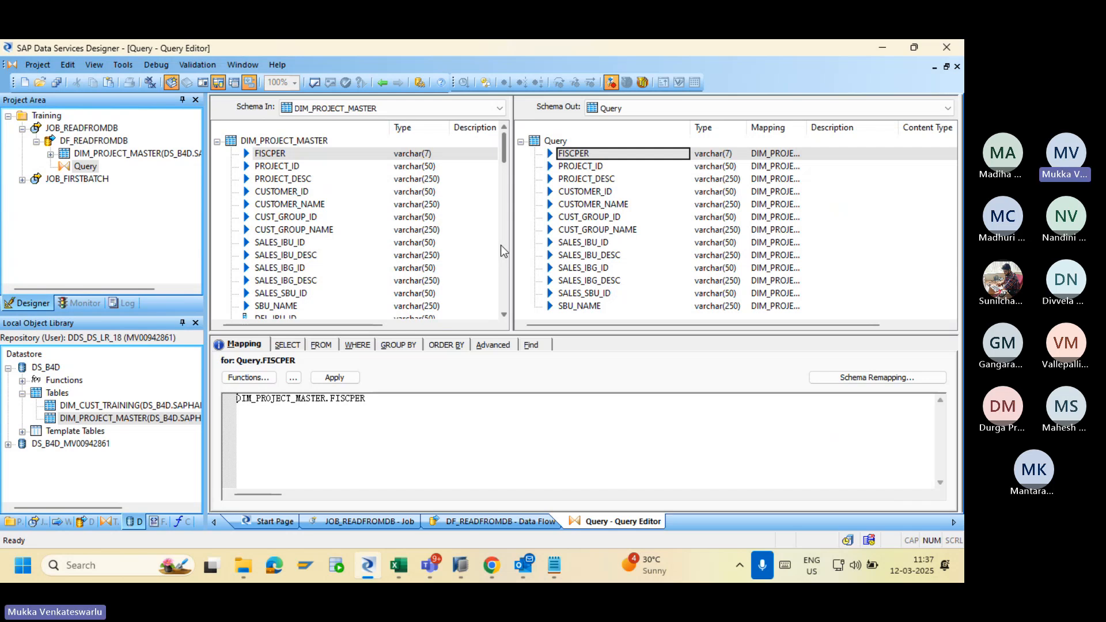
Create a file format from the Query output named FF_PM.
right_click(557, 141)
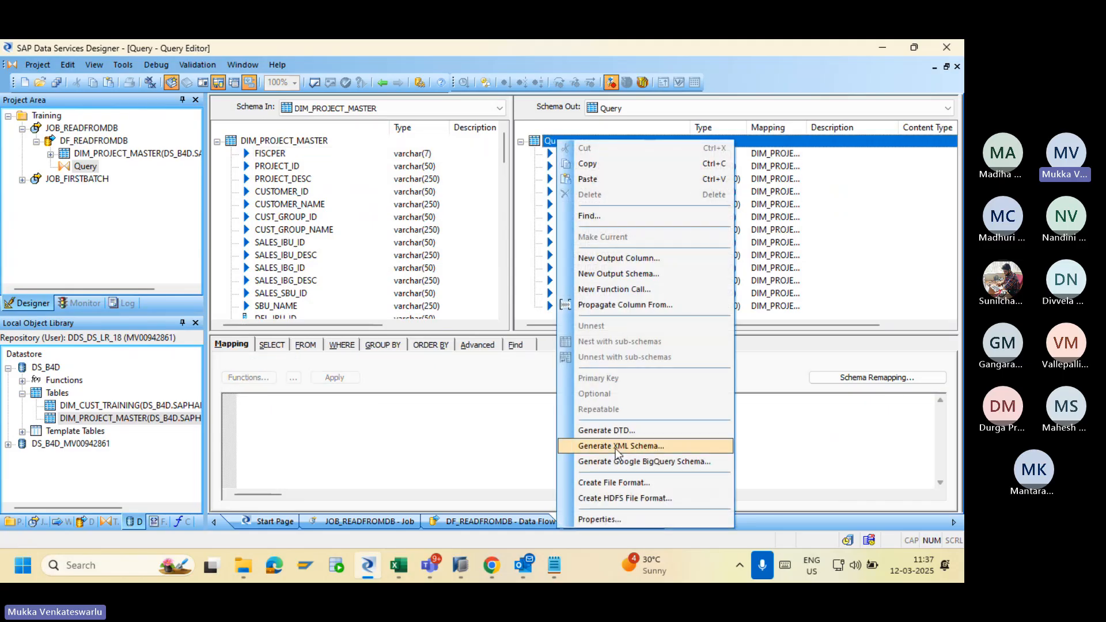
click(614, 482)
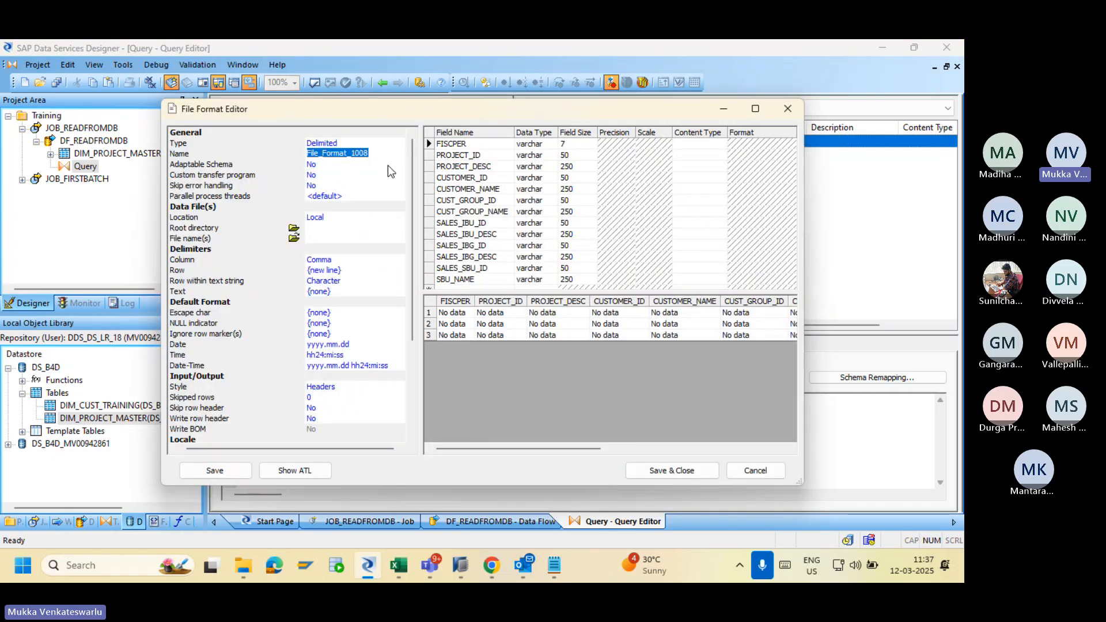
text(FF)
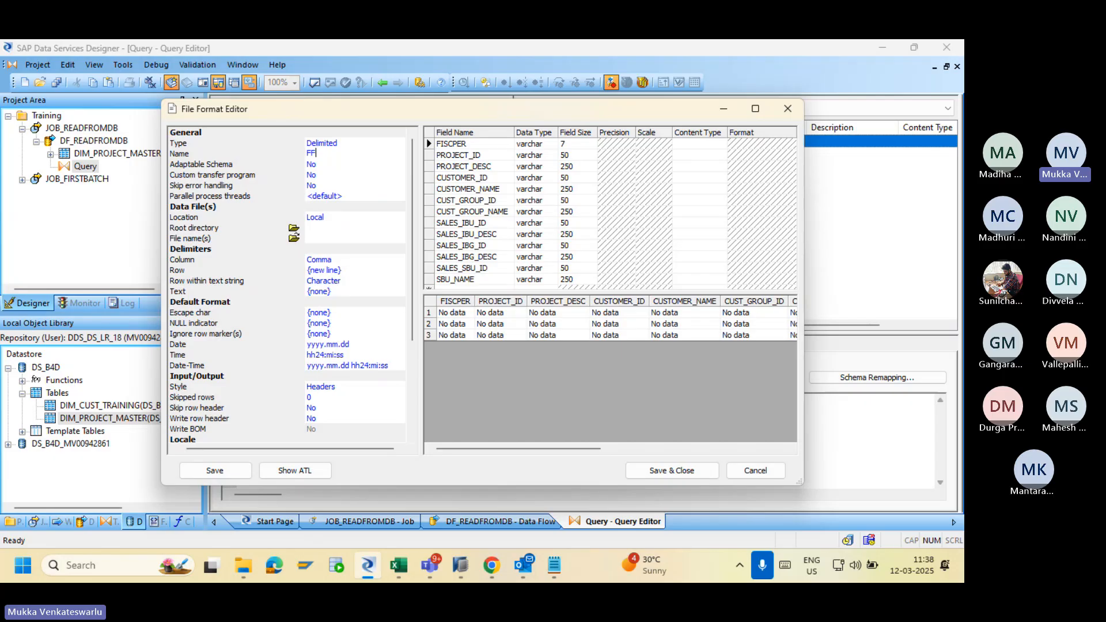
text(_)
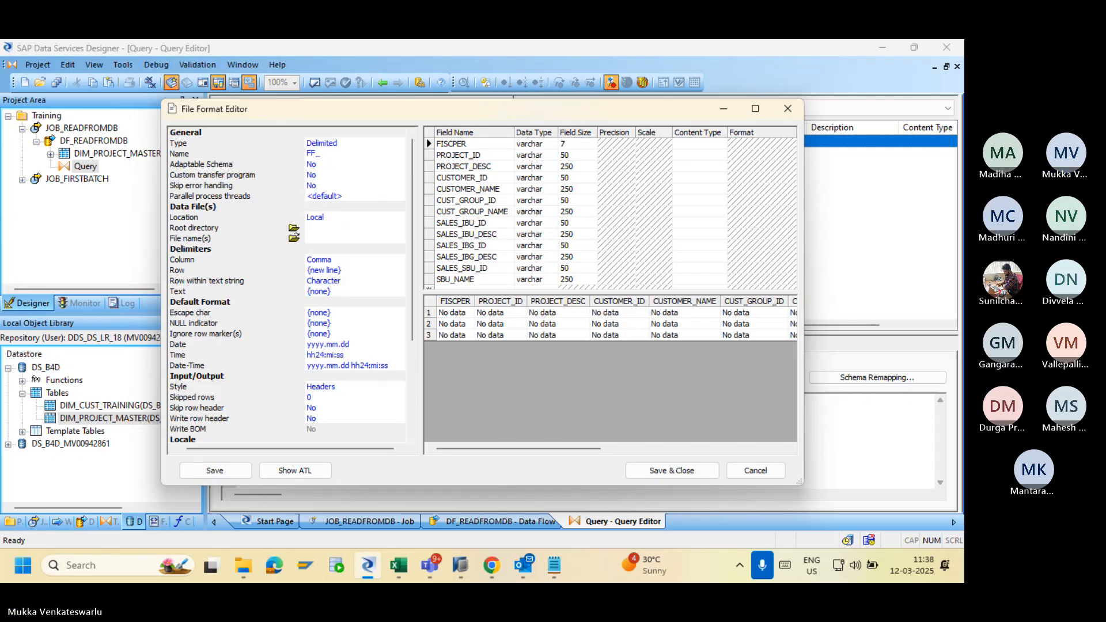
text(CUS)
key(BackSpace)
key(BackSpace)
text(us)
key(BackSpace)
key(BackSpace)
key(BackSpace)
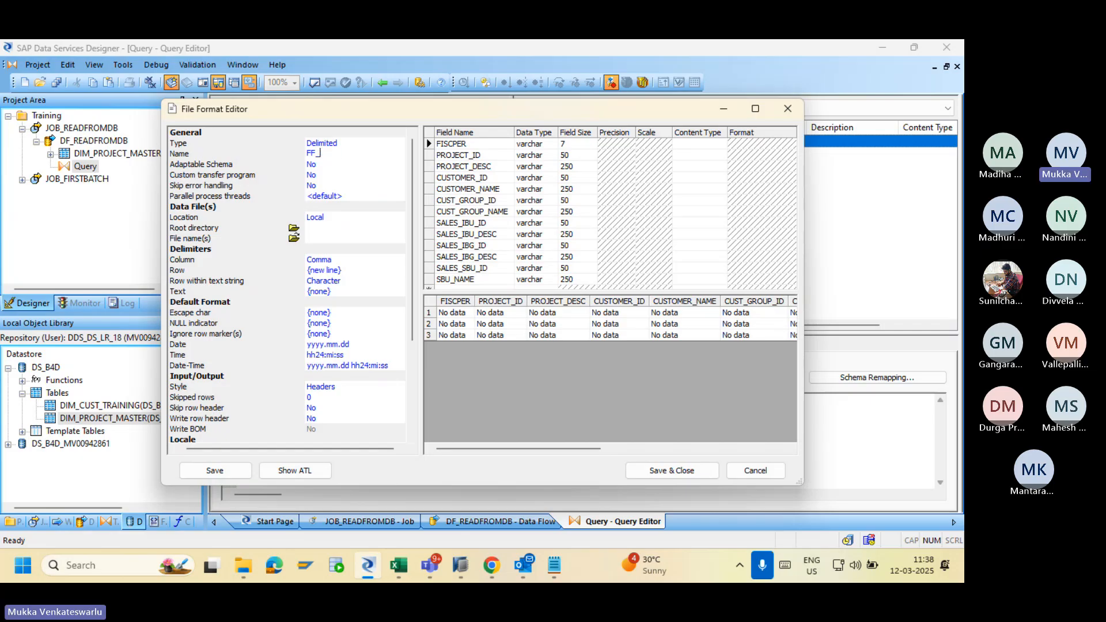
text(PM)
Set FF_PM's Adaptable Schema to Yes.
click(362, 165)
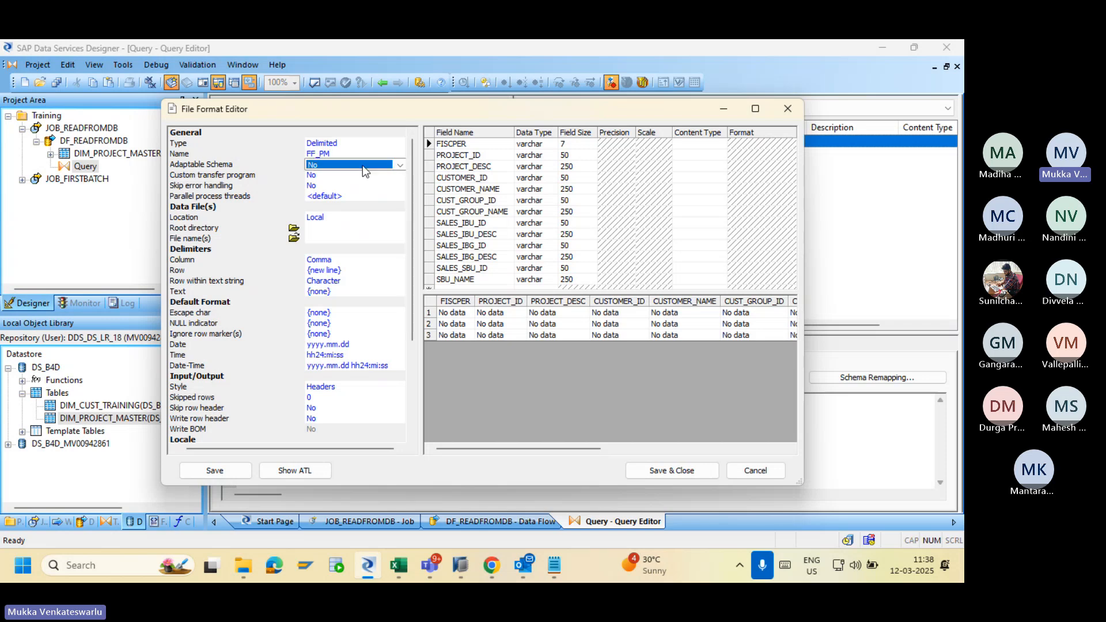
click(361, 165)
click(371, 177)
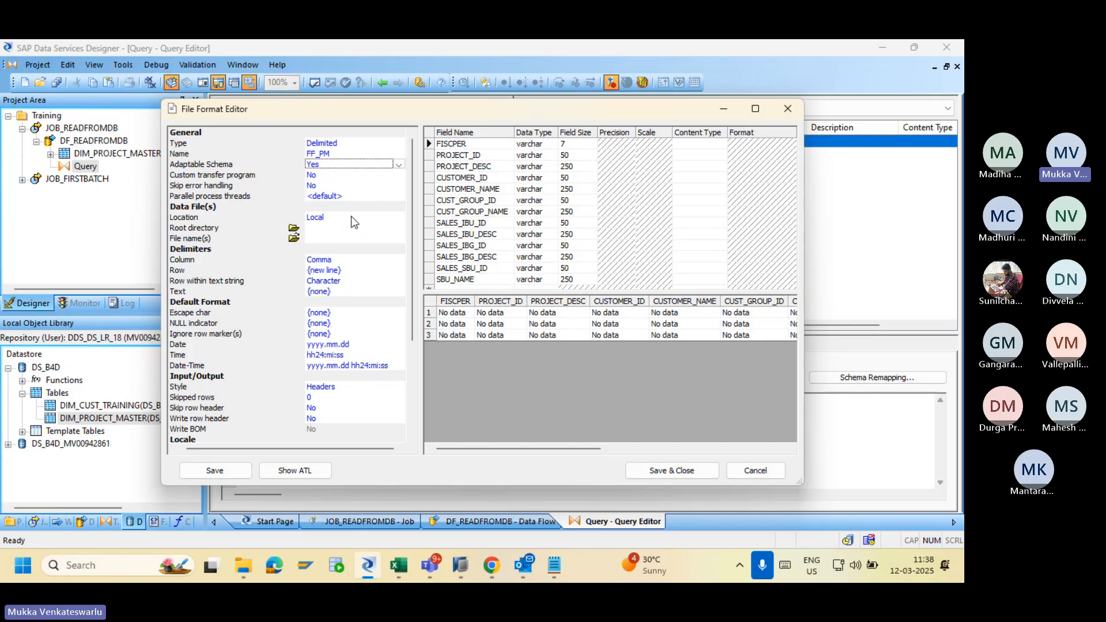
click(243, 564)
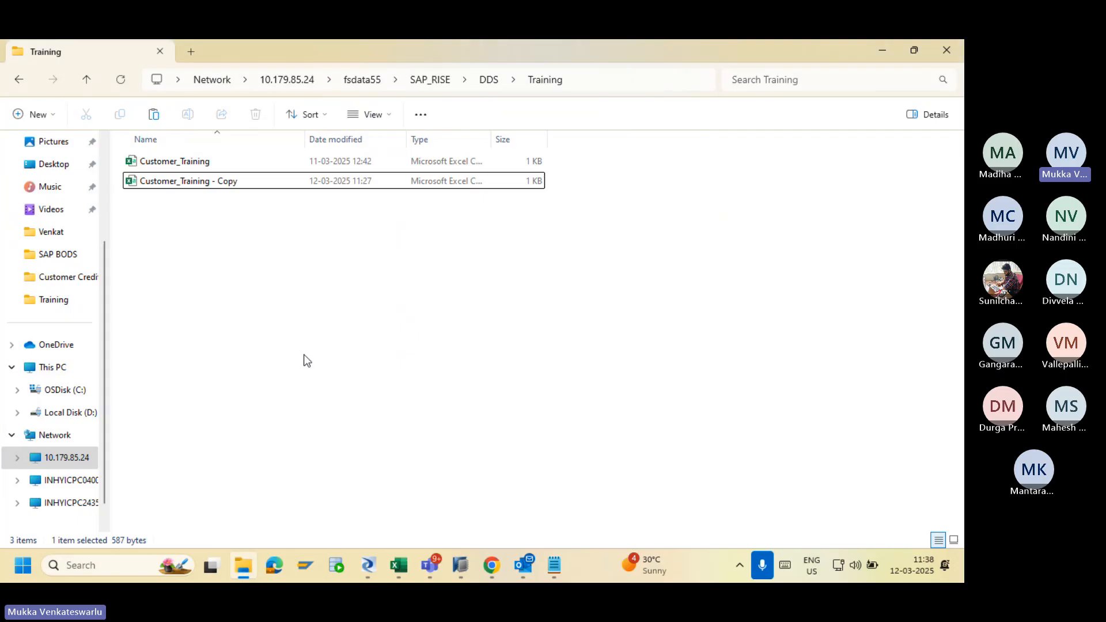
Copy SAP_RISE\DDS\Training from File Explorer's address bar and return to Designer.
click(624, 79)
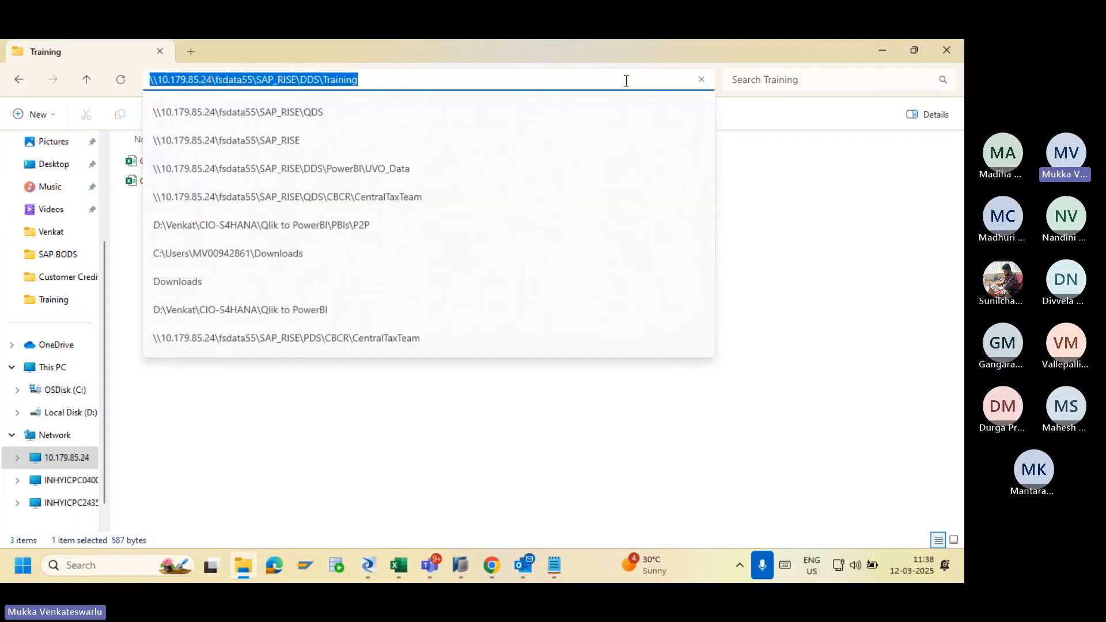
click(375, 79)
drag(375, 78, 253, 79)
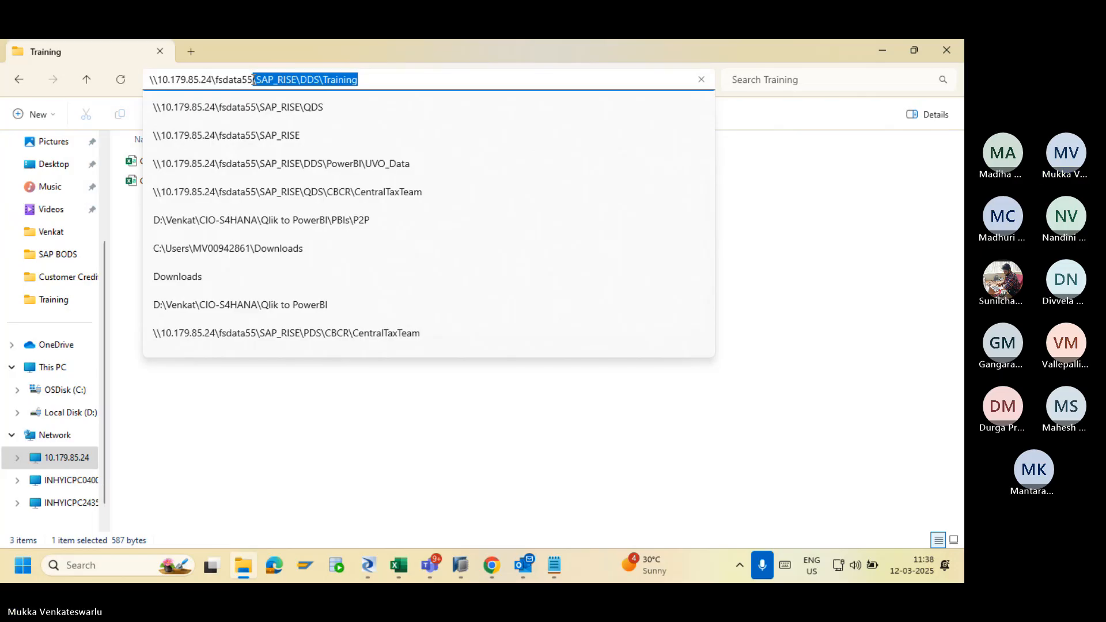
key(alt+Tab)
Set Location to Job Server and root directory to /SAP_RISE/DDS/Training.
click(349, 213)
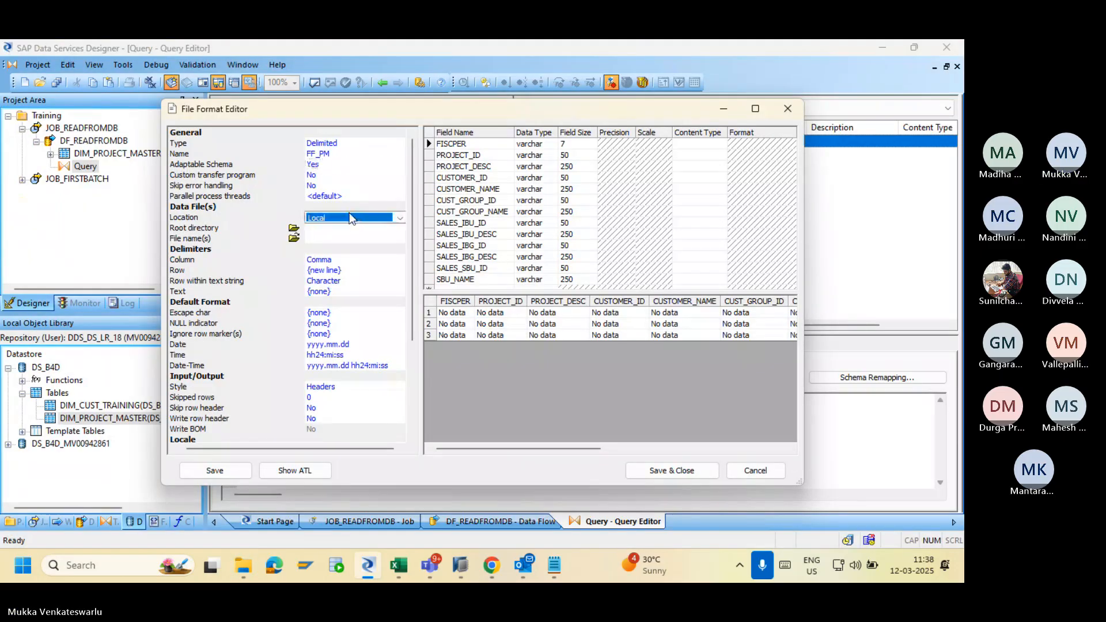
click(399, 218)
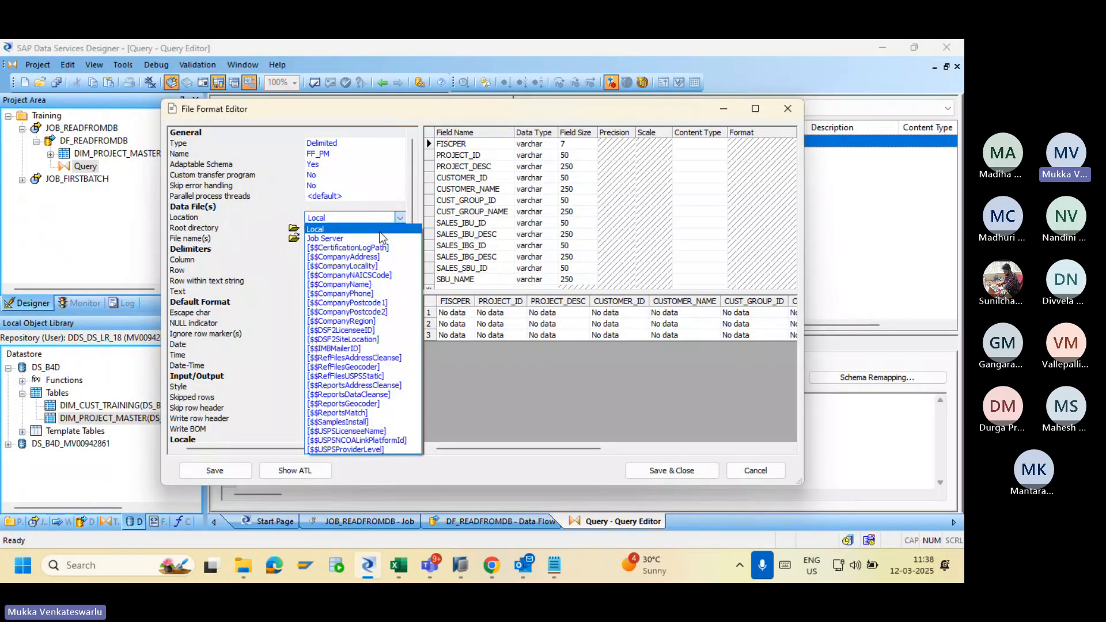
click(325, 238)
click(356, 229)
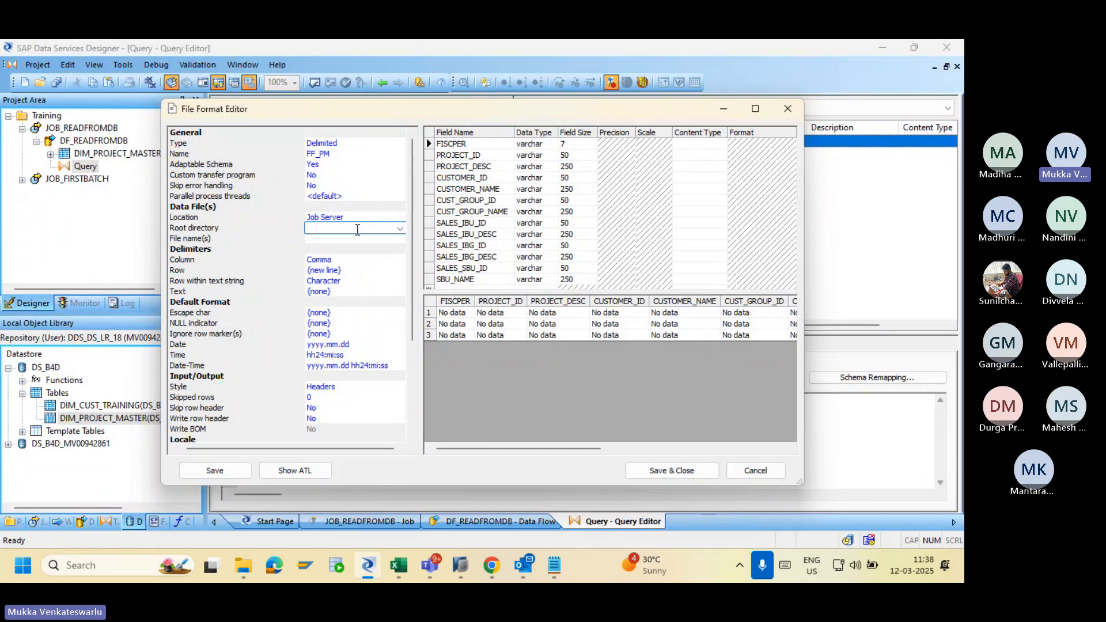
text(\SAP_RISE\DDS\Training)
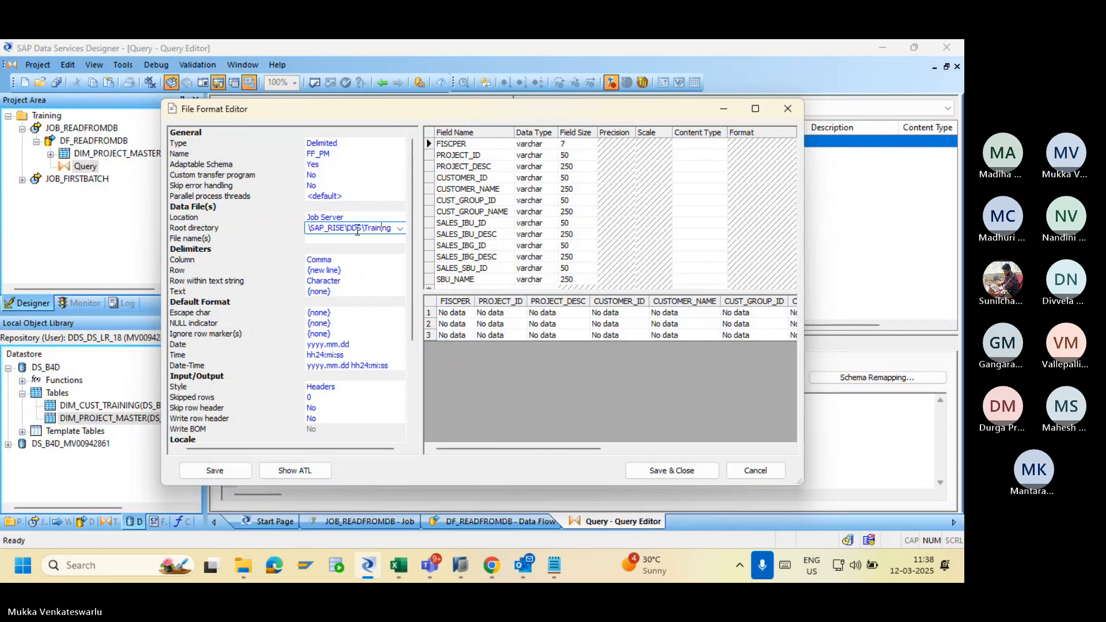
key(Left)
key(BackSpace)
text(/)
key(Left)
key(BackSpace)
text(/)
key(Left)
key(Left)
key(Left)
key(Left)
key(Left)
key(Left)
key(BackSpace)
text(/)
Set file name PM.CSV, keep text delimiter {none}, and set Write row header to Yes.
click(343, 237)
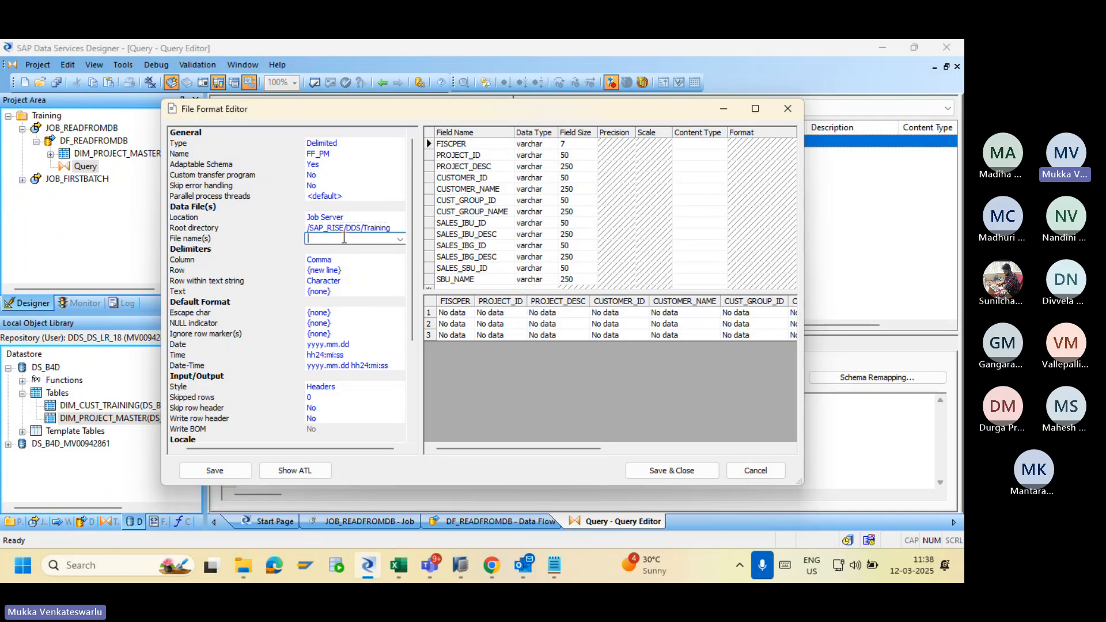
text(PM.CSV)
click(350, 292)
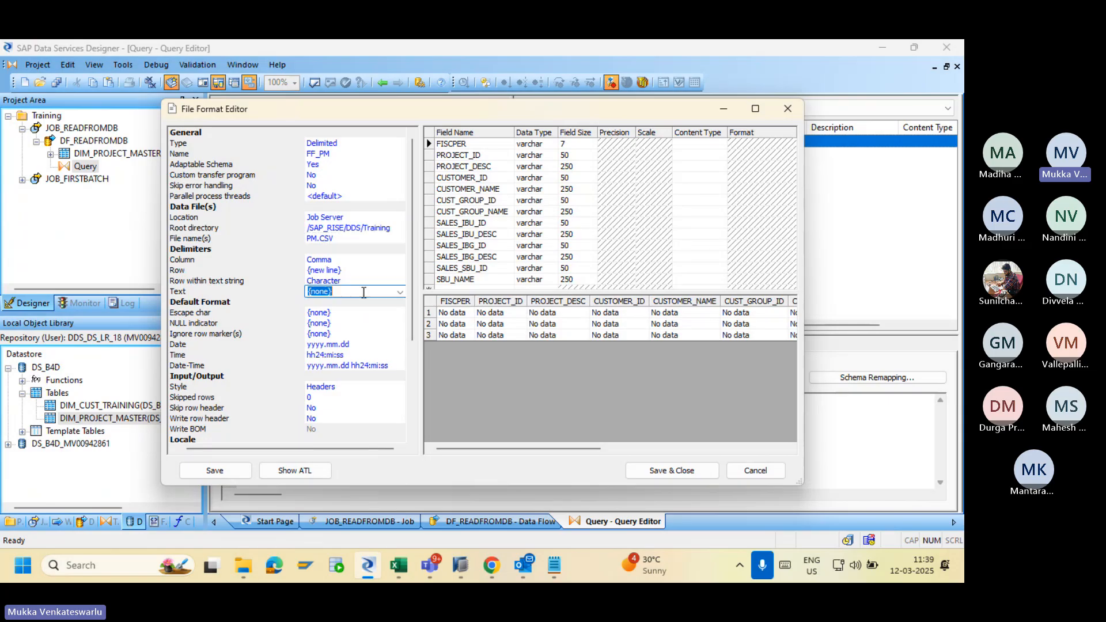
click(402, 293)
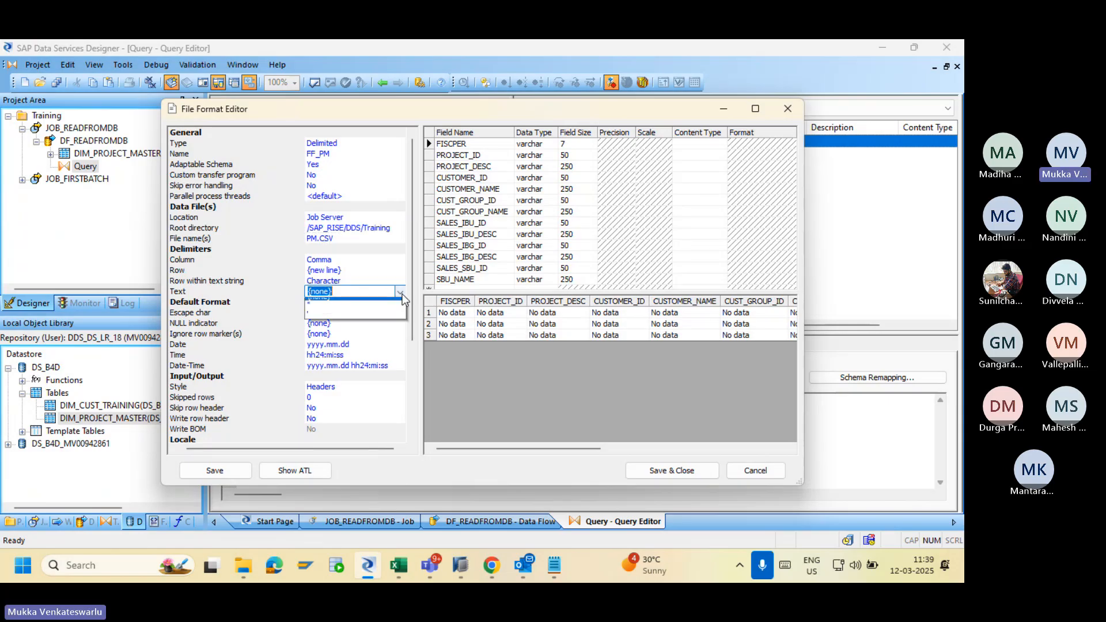
click(371, 274)
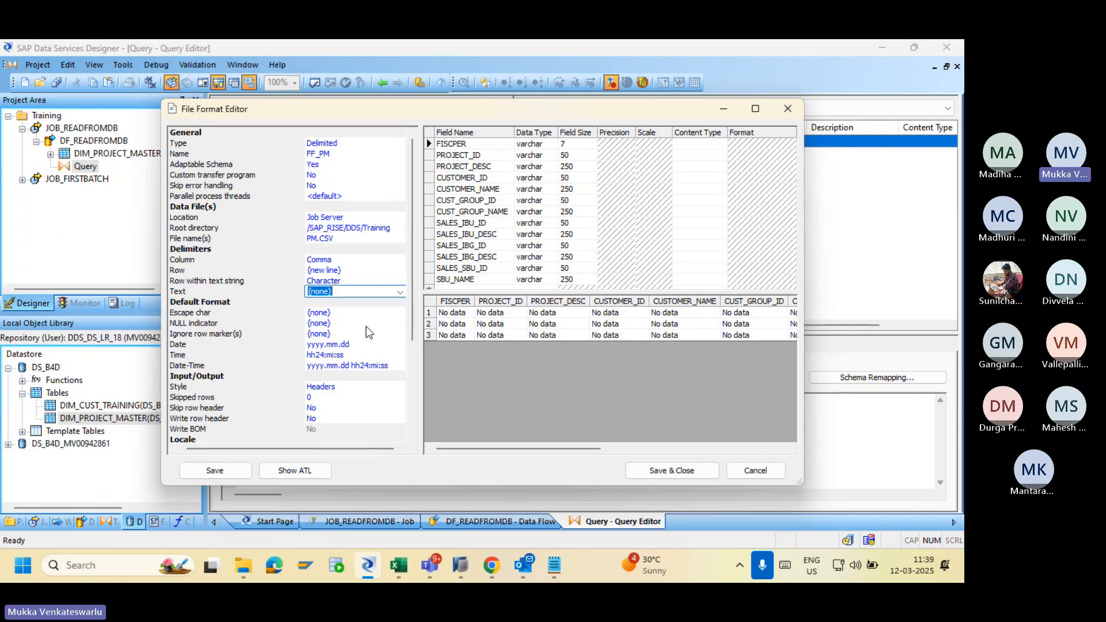
scroll(392, 368, down, 3)
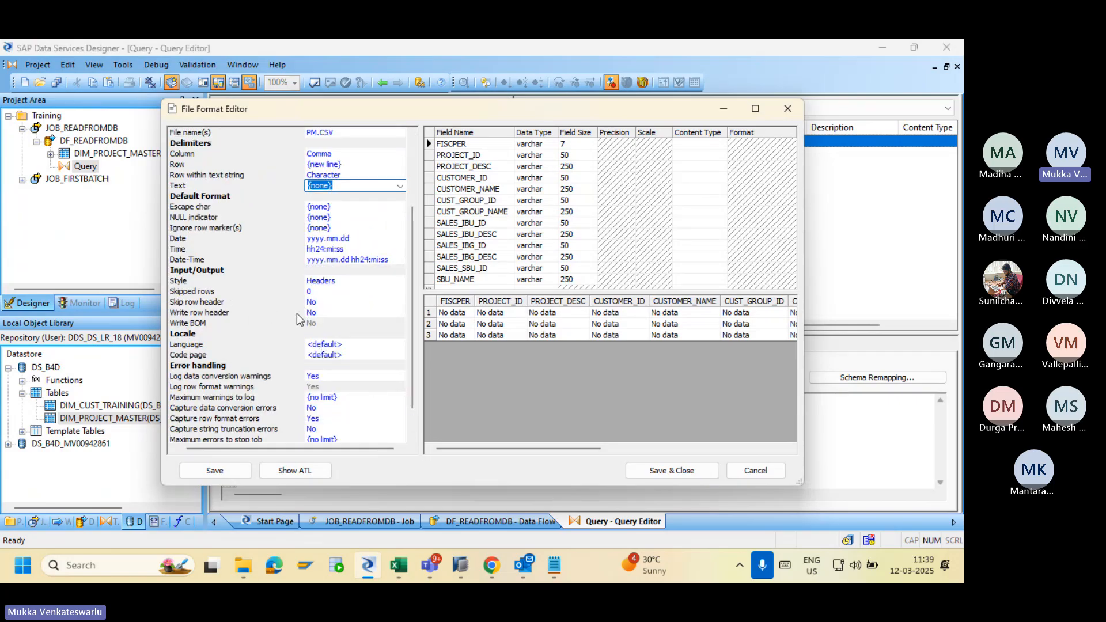
click(333, 309)
click(342, 314)
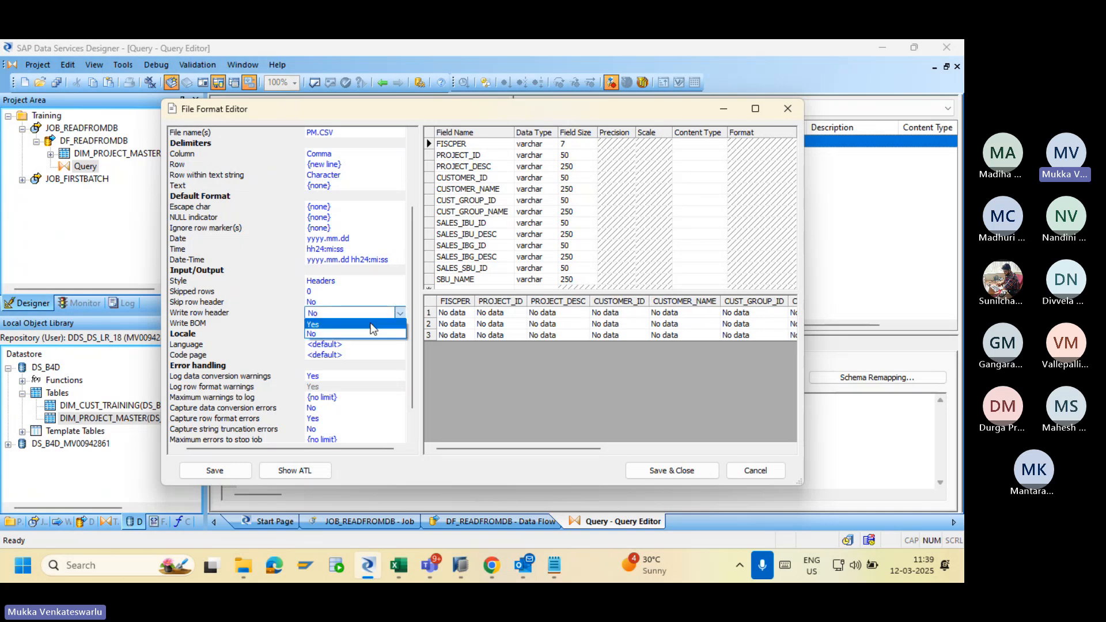
click(380, 324)
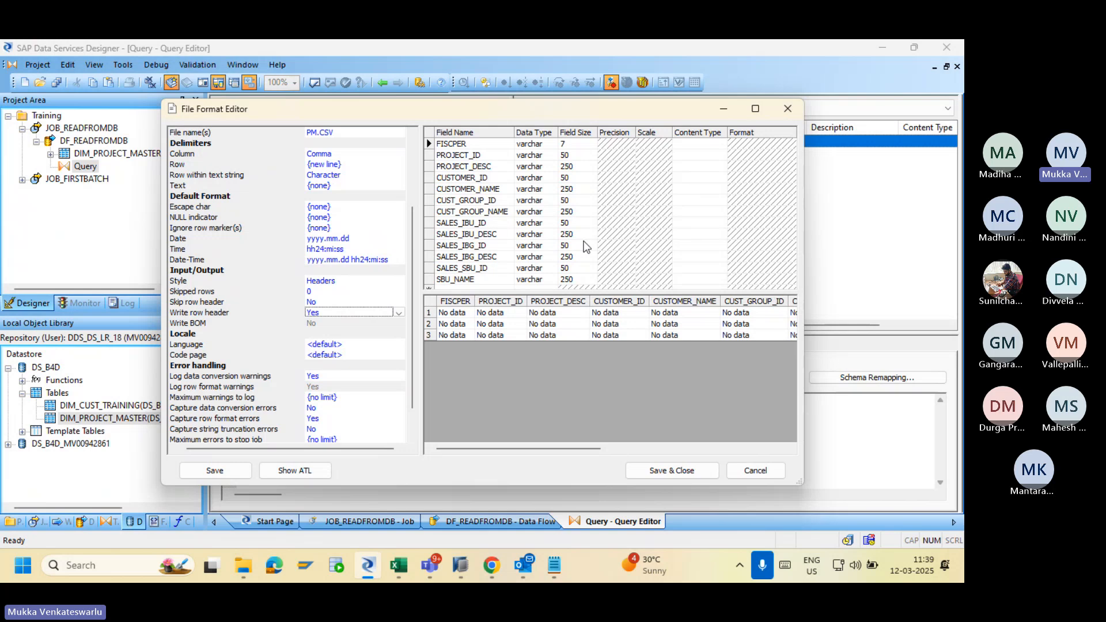
Save the PM.CSV file format settings and return to the DF_READFROMDB data flow.
click(665, 470)
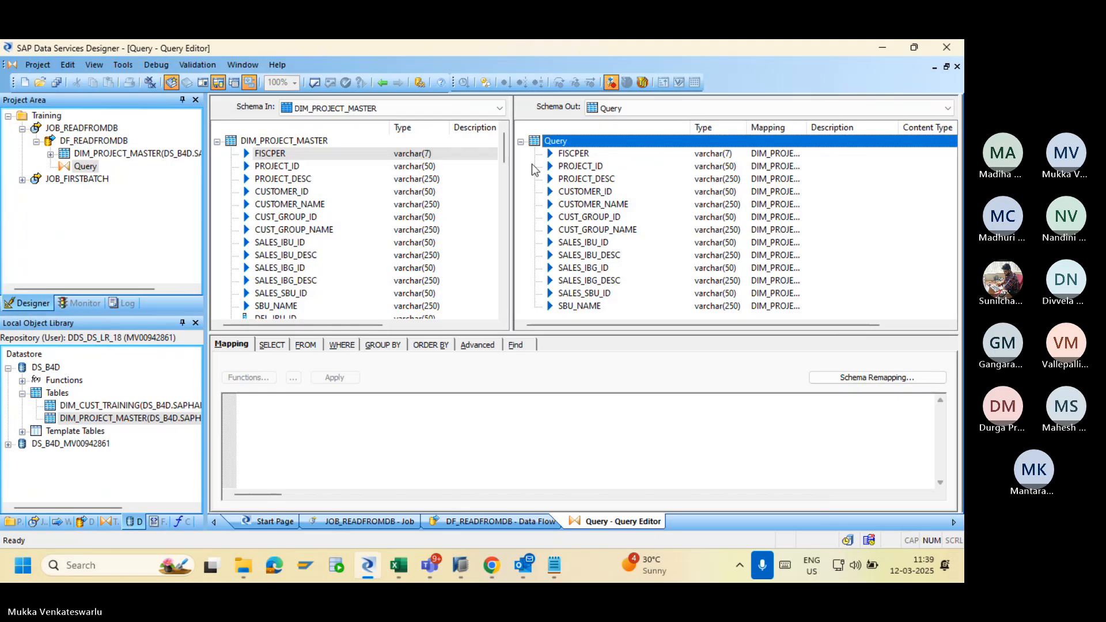
click(382, 82)
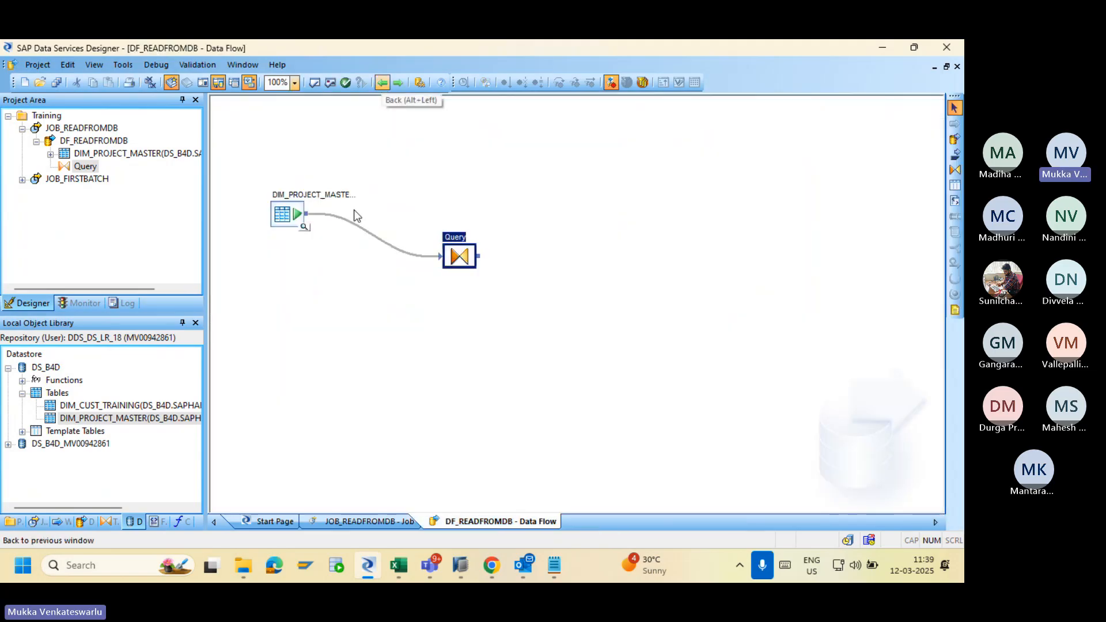
Place the FF_PM file format as a target in DF_READFROMDB and connect Query's output to it.
click(156, 522)
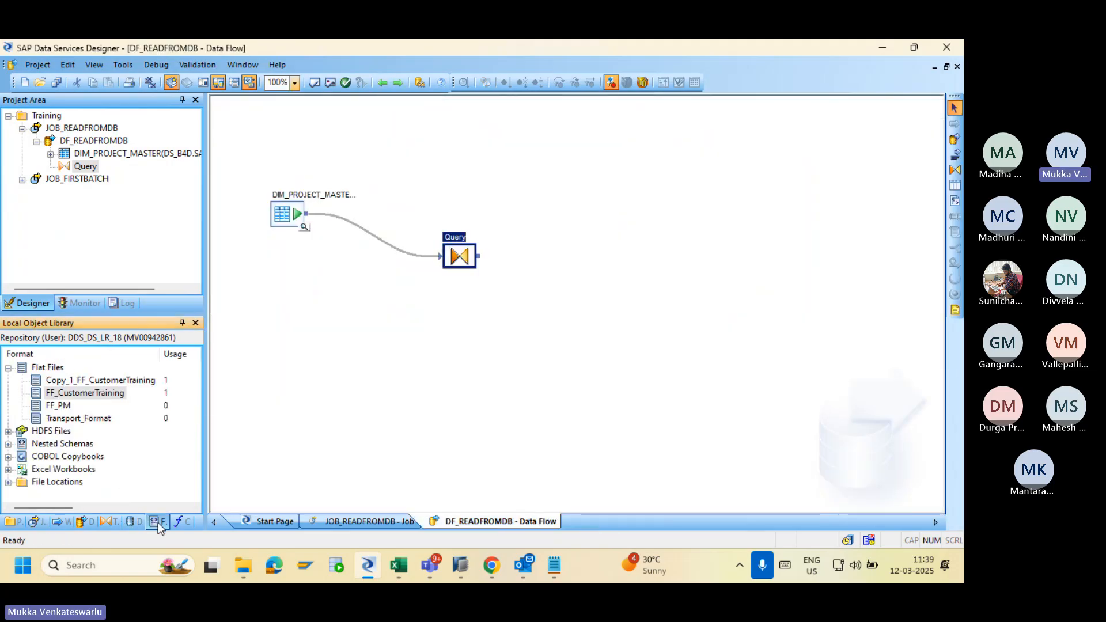
drag(58, 406, 672, 247)
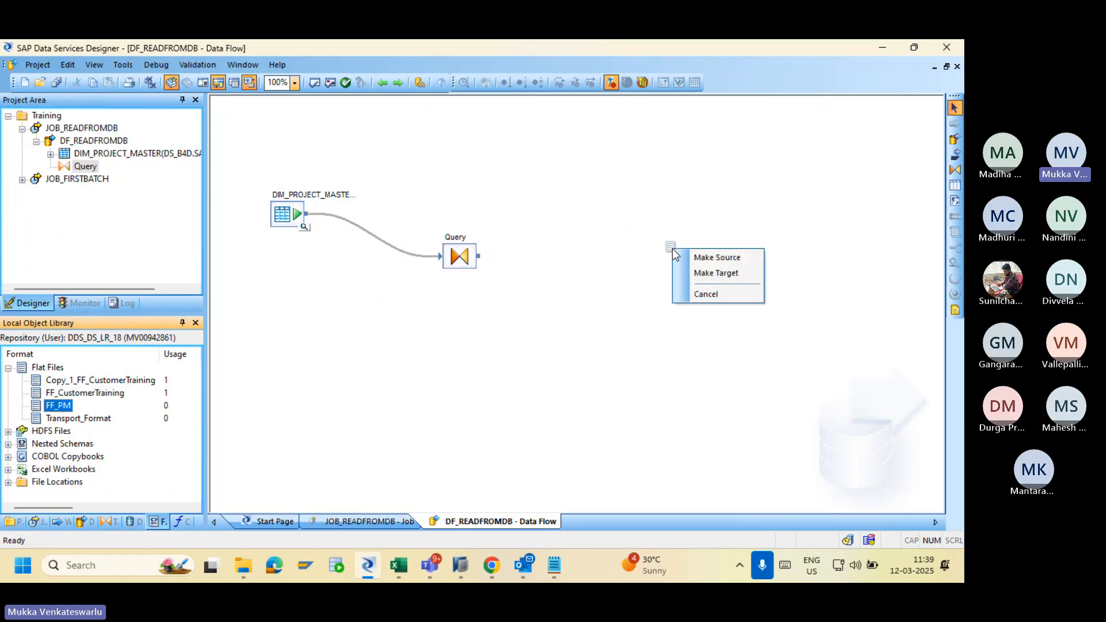
click(694, 273)
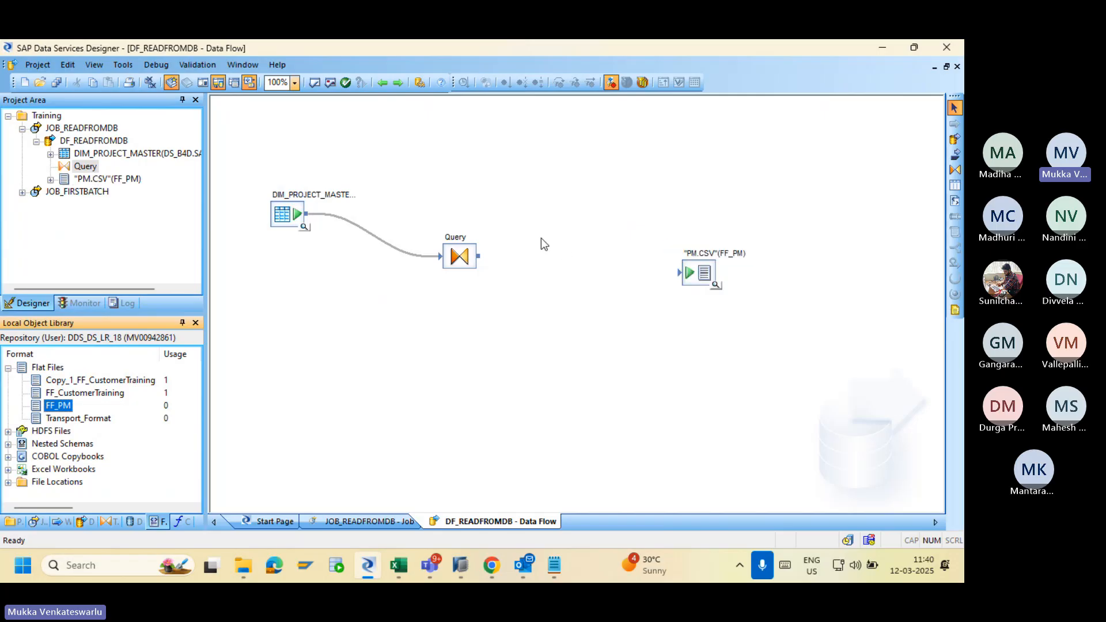
click(480, 256)
drag(485, 263, 688, 277)
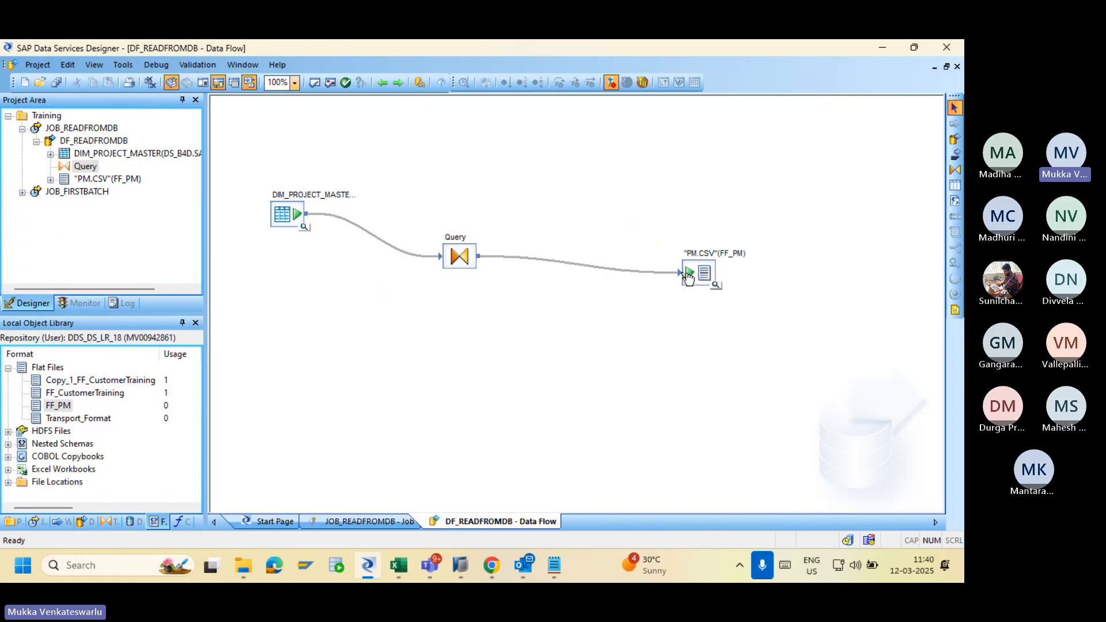
Review the PM.CSV target settings and validate the data flow.
double_click(694, 275)
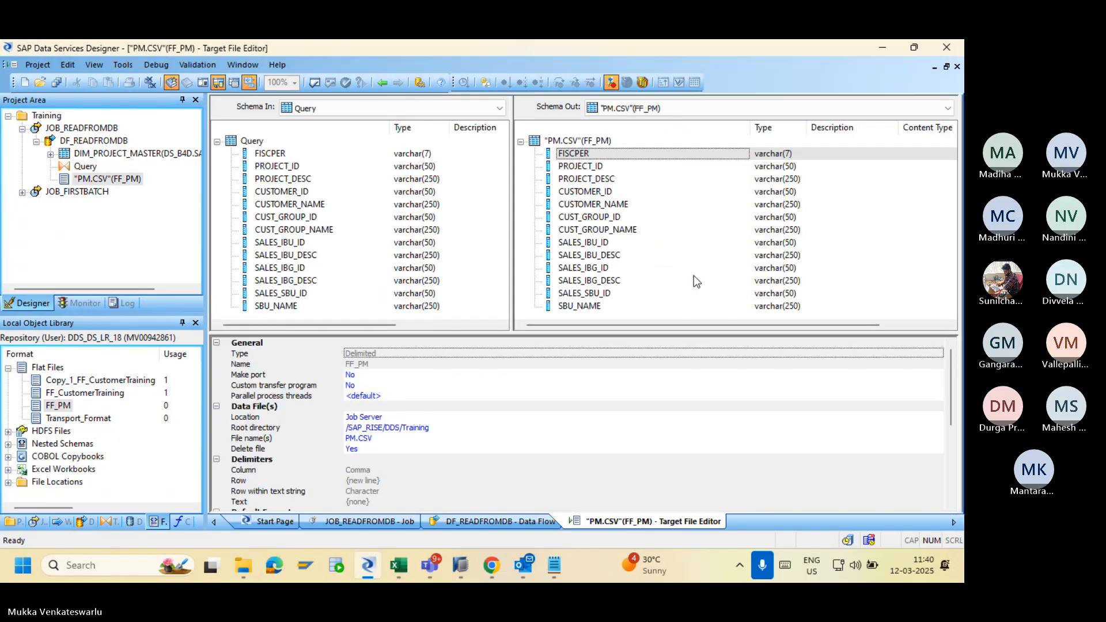
click(382, 84)
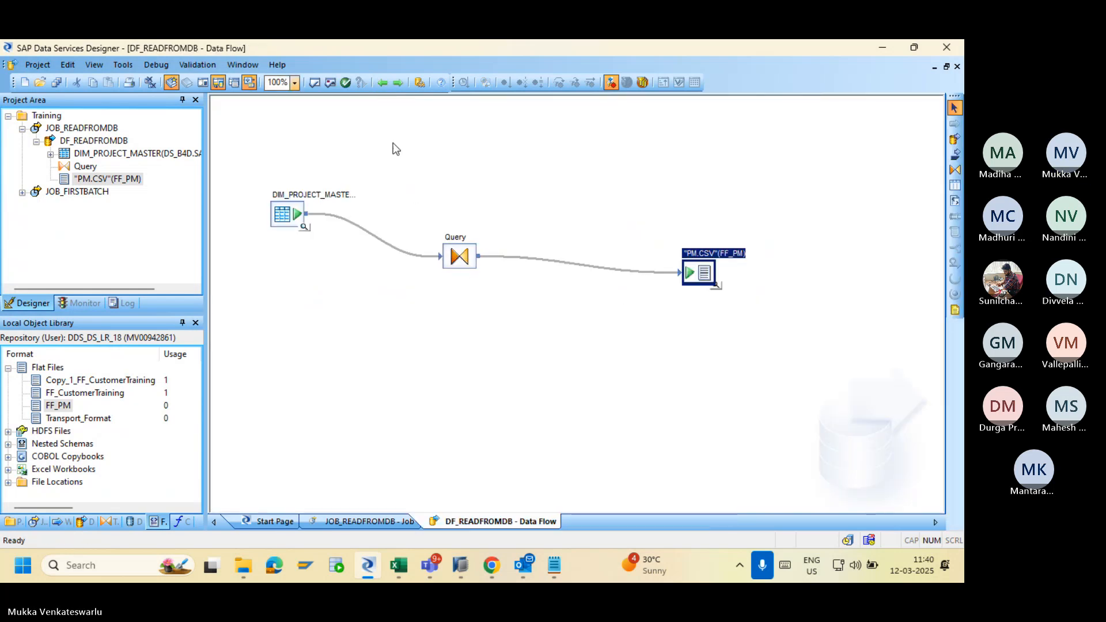
click(313, 82)
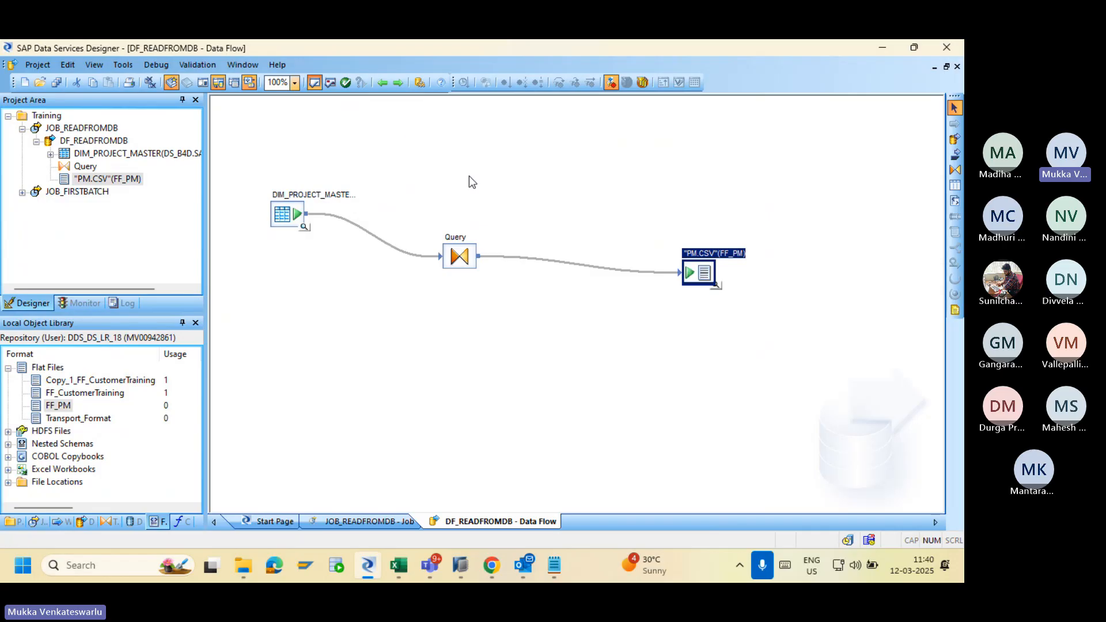
click(800, 195)
Recheck the PM.CSV target settings, then save all changes to the job and data flow.
double_click(703, 271)
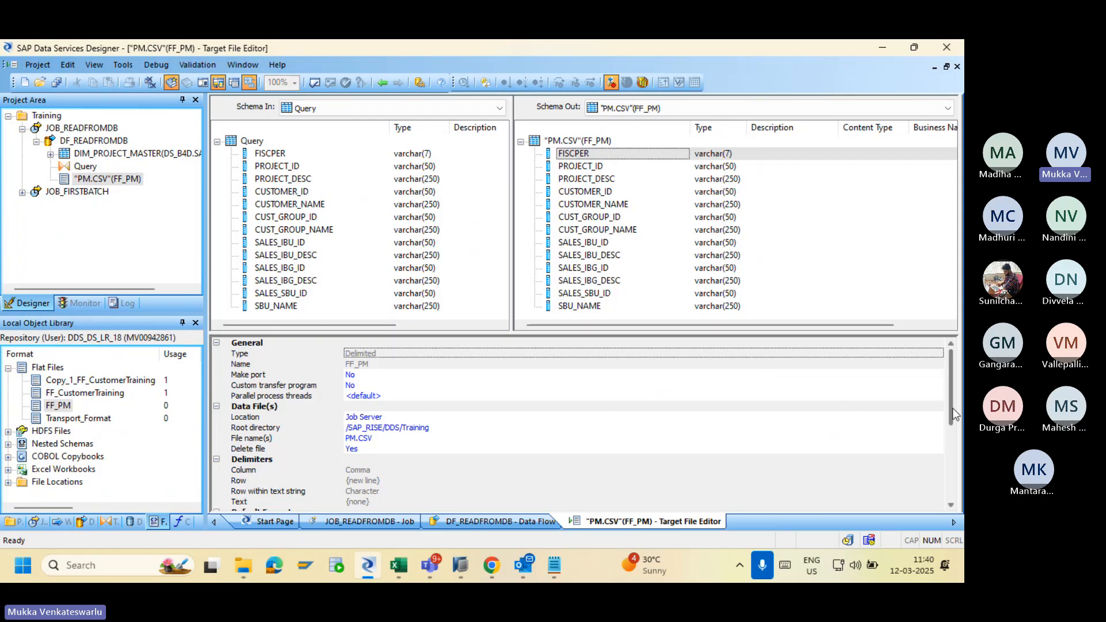
drag(949, 409, 931, 391)
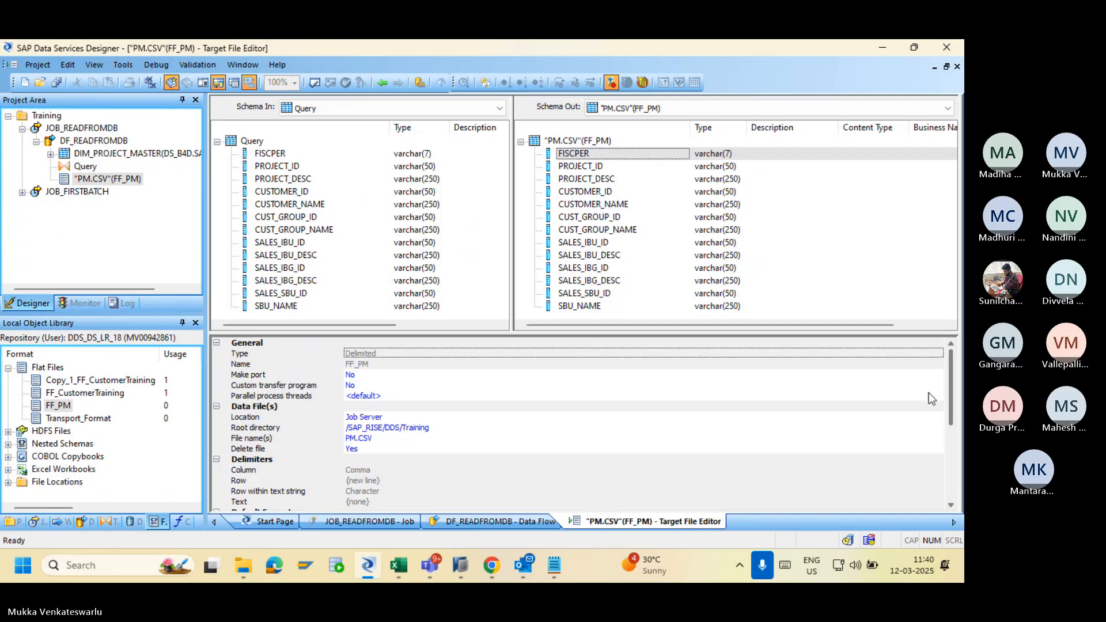
scroll(933, 418, down, 2)
scroll(938, 444, up, 2)
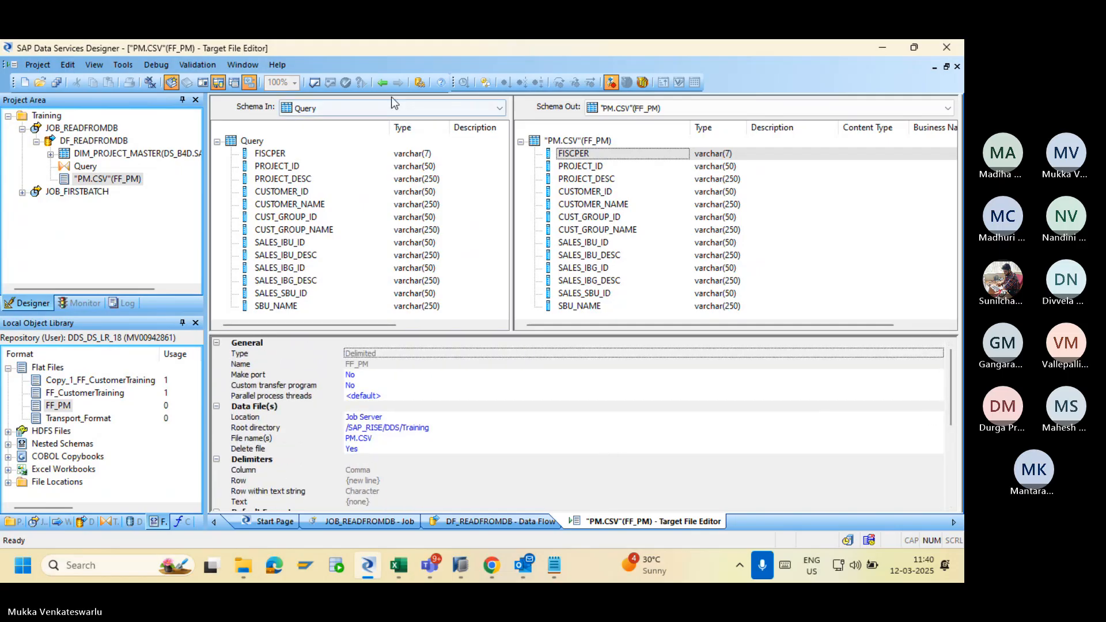
click(381, 84)
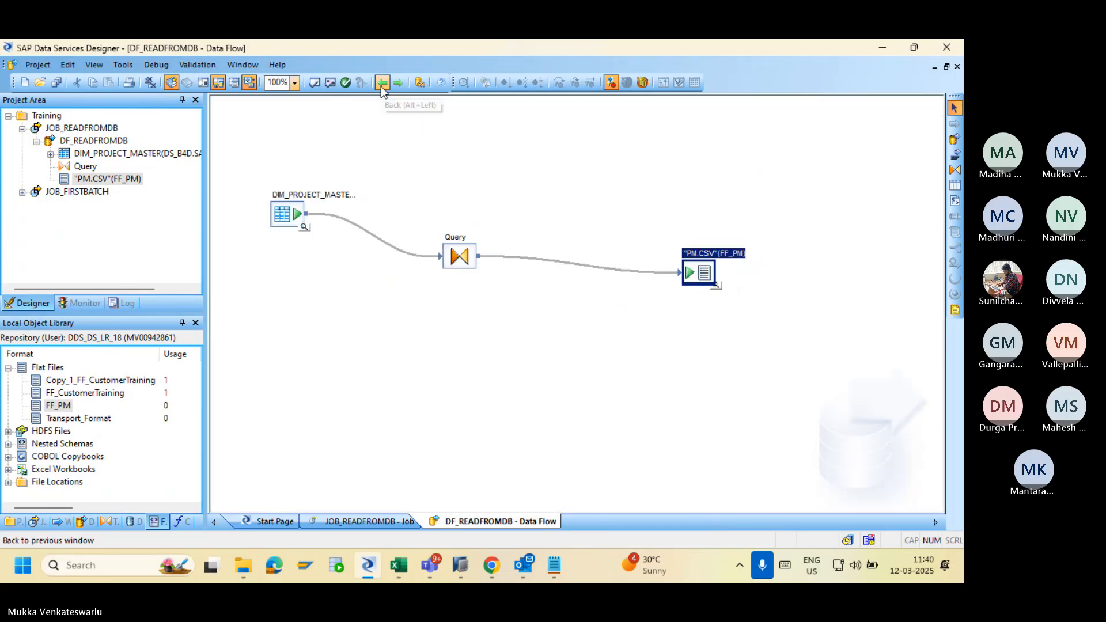
click(53, 84)
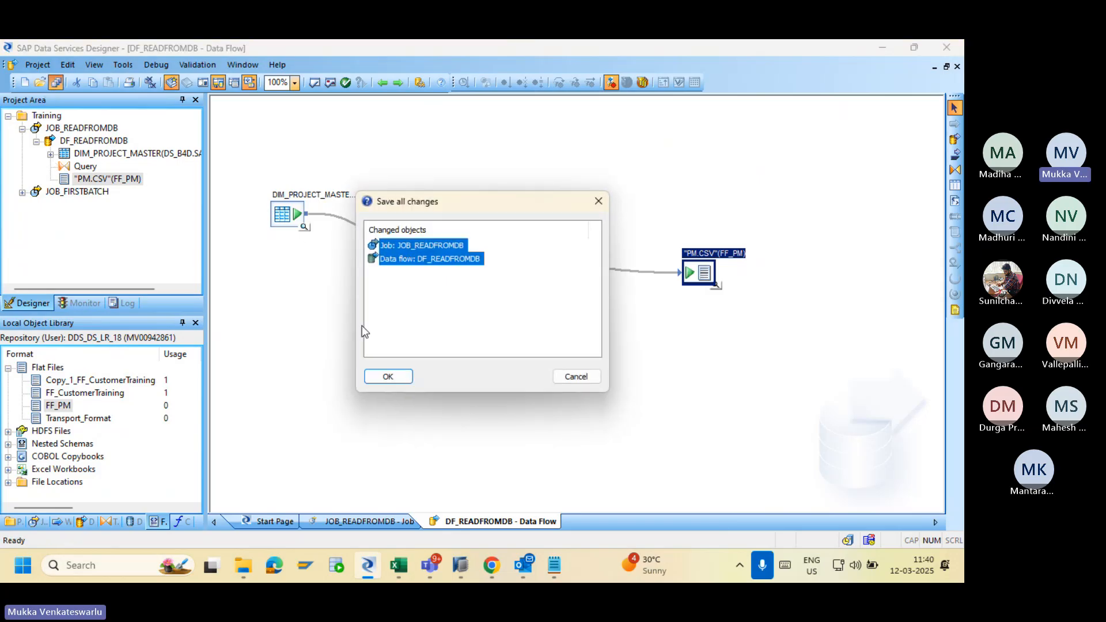
click(388, 377)
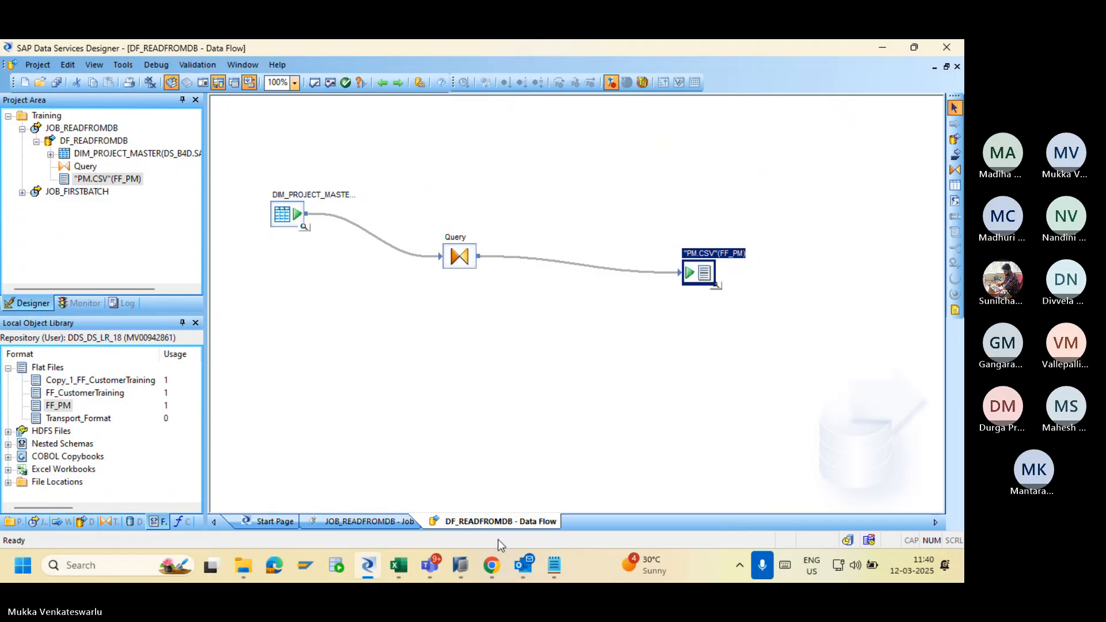
Execute JOB_READFROMDB from the Management Console's Batch Job Configuration and open its trace log.
click(491, 565)
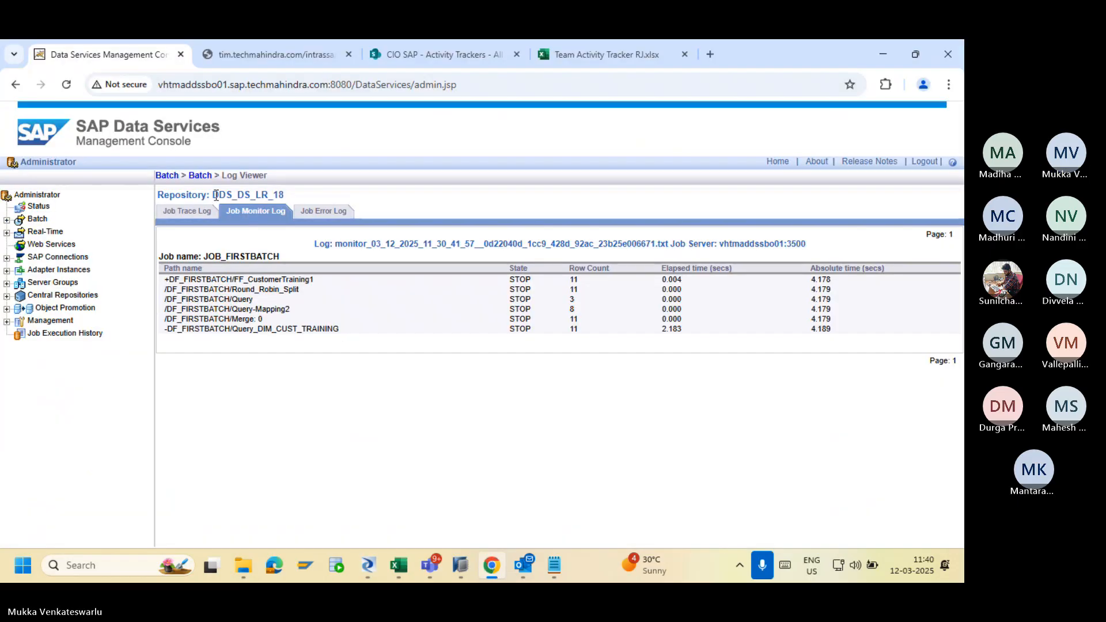
click(166, 176)
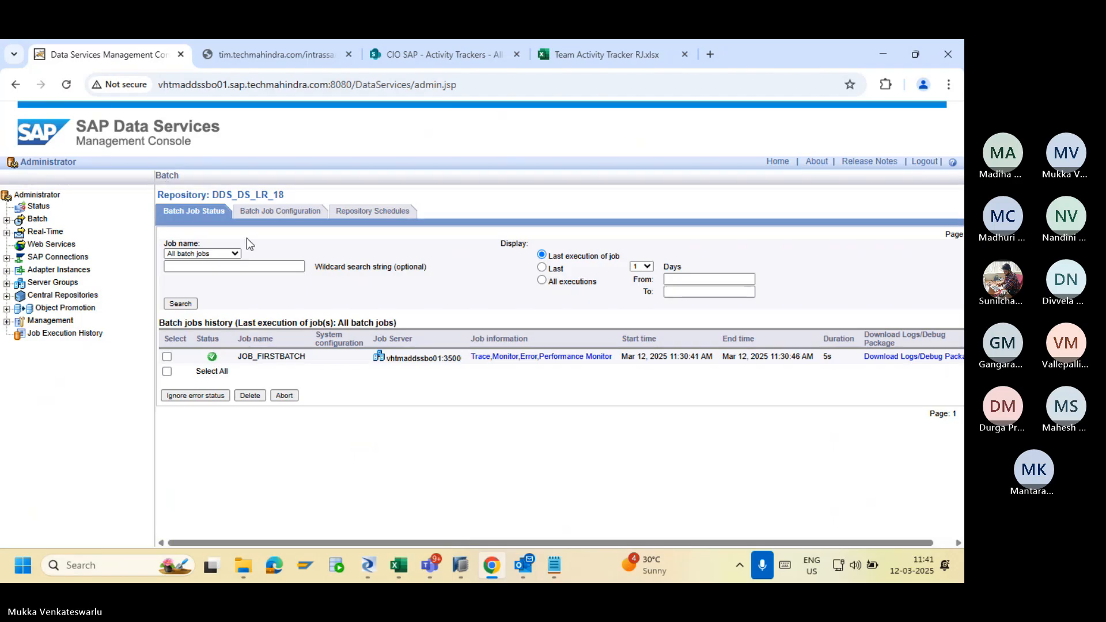
click(268, 212)
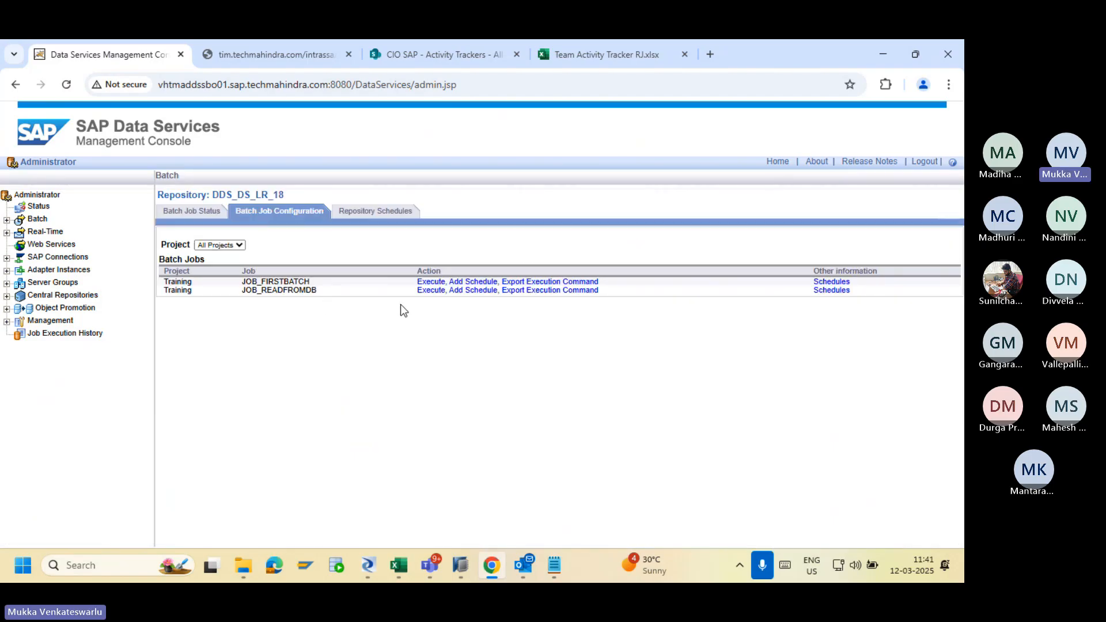
click(432, 291)
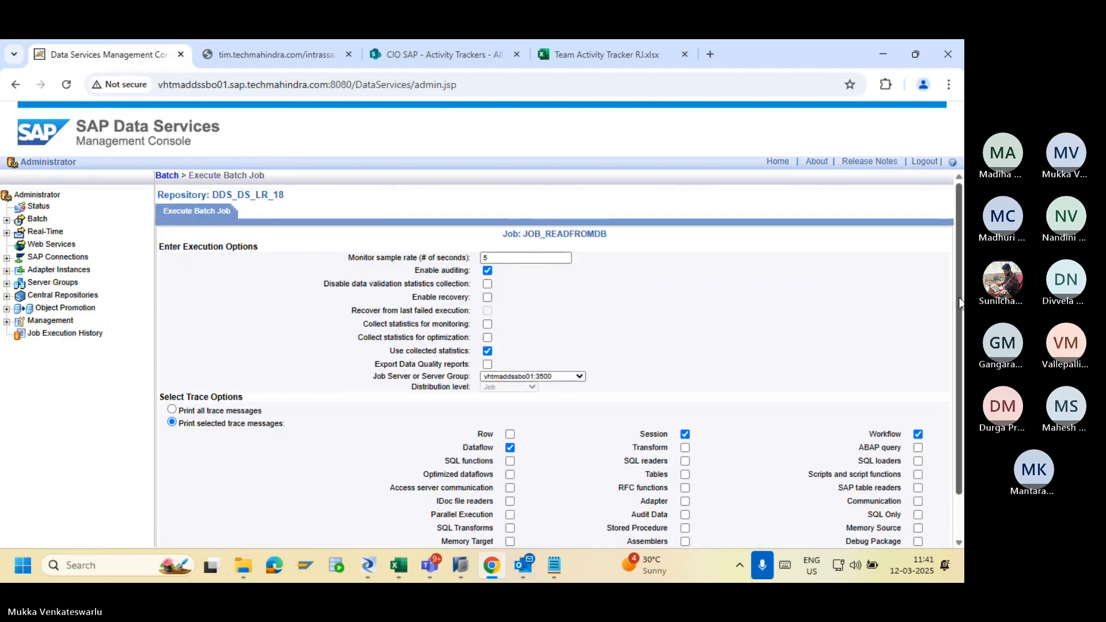
scroll(959, 302, down, 1)
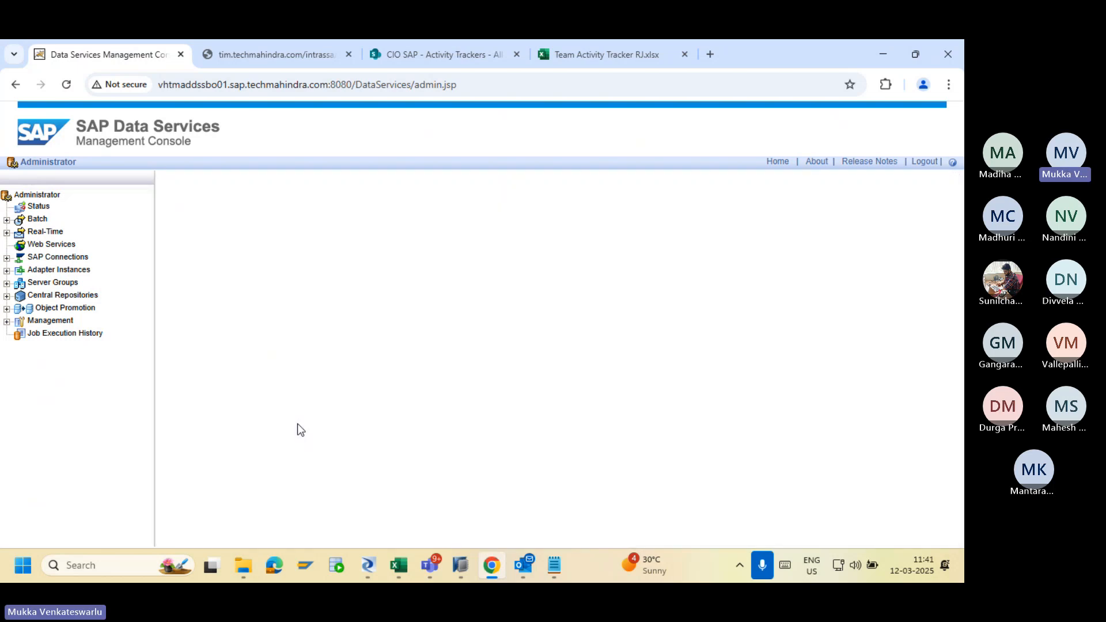
click(173, 238)
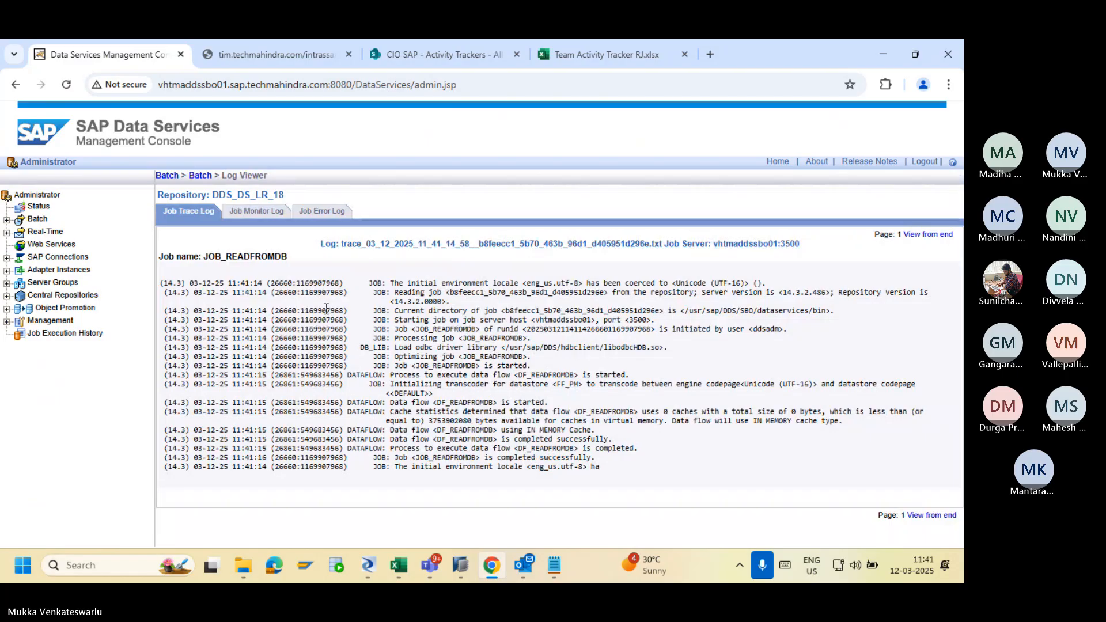
Check the job's monitor and error logs, then bring up the Training folder window.
click(266, 214)
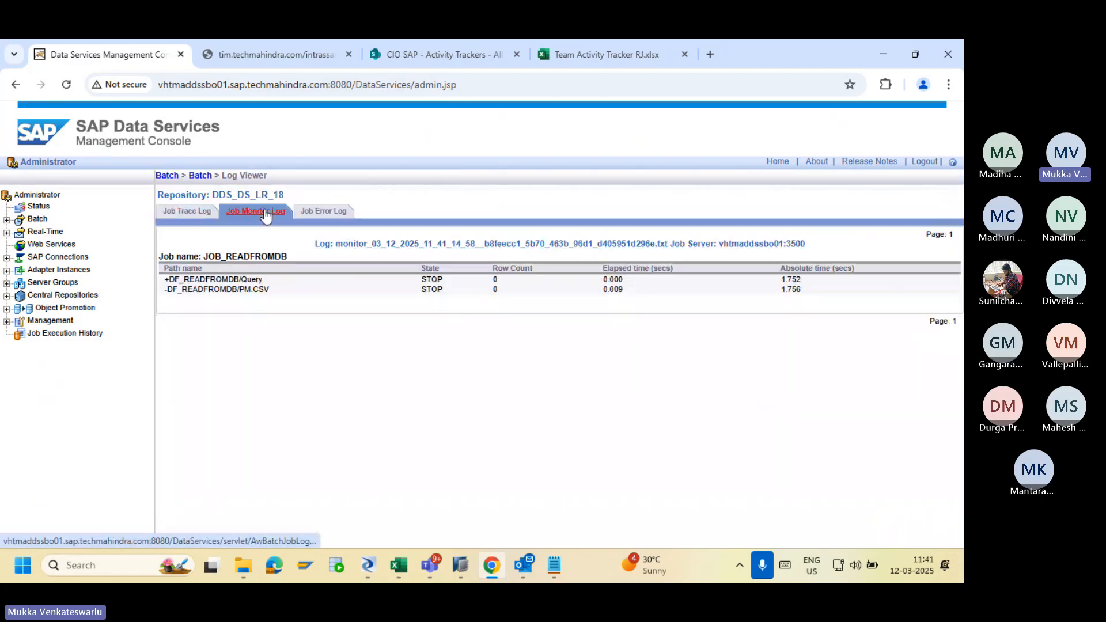
click(311, 214)
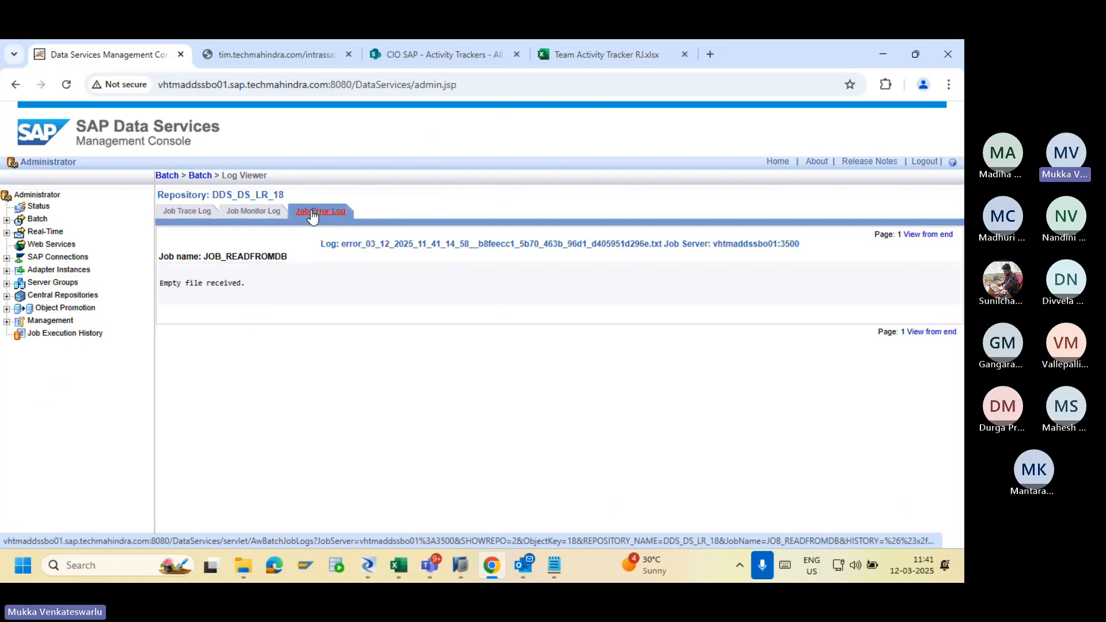
click(240, 565)
click(464, 283)
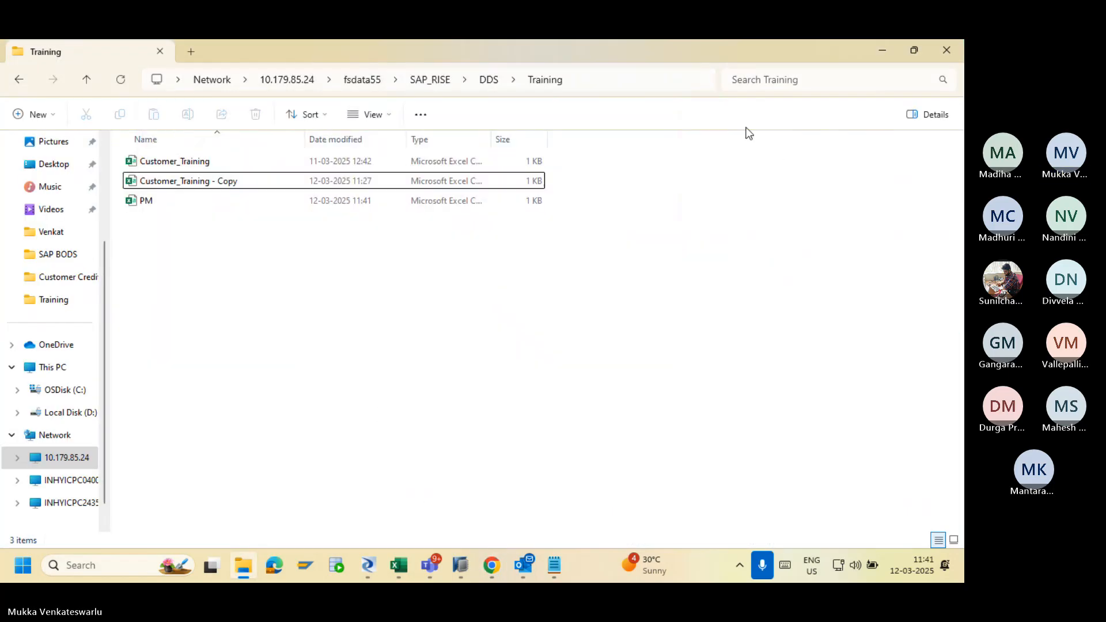
Open the PM output file in Excel, showing only its header row, then switch to SAP HANA Studio.
click(676, 85)
key(Escape)
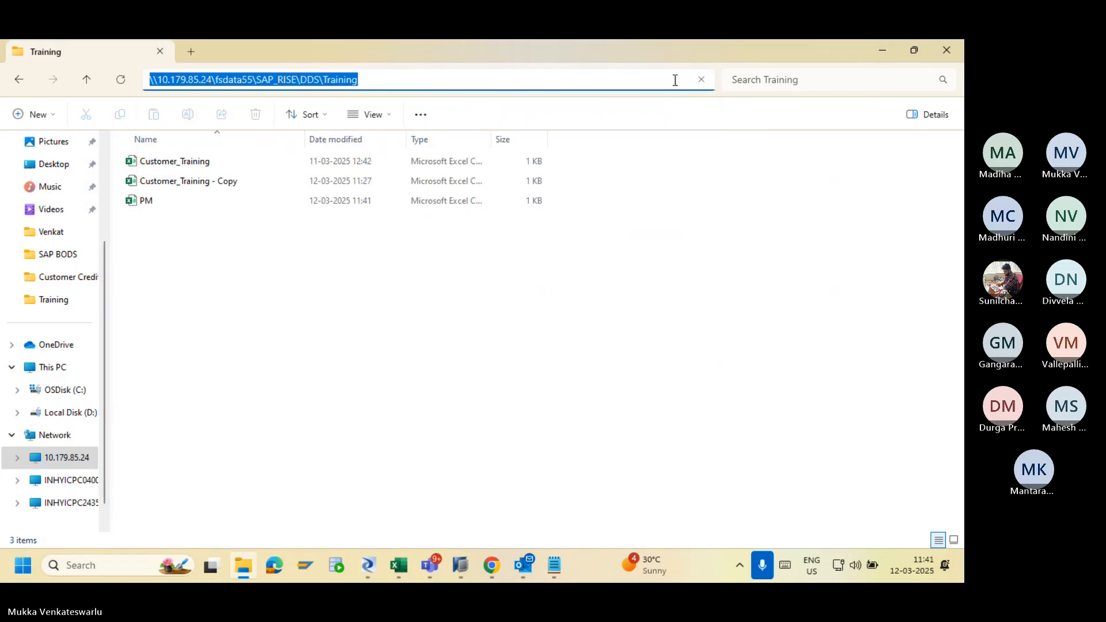
double_click(162, 202)
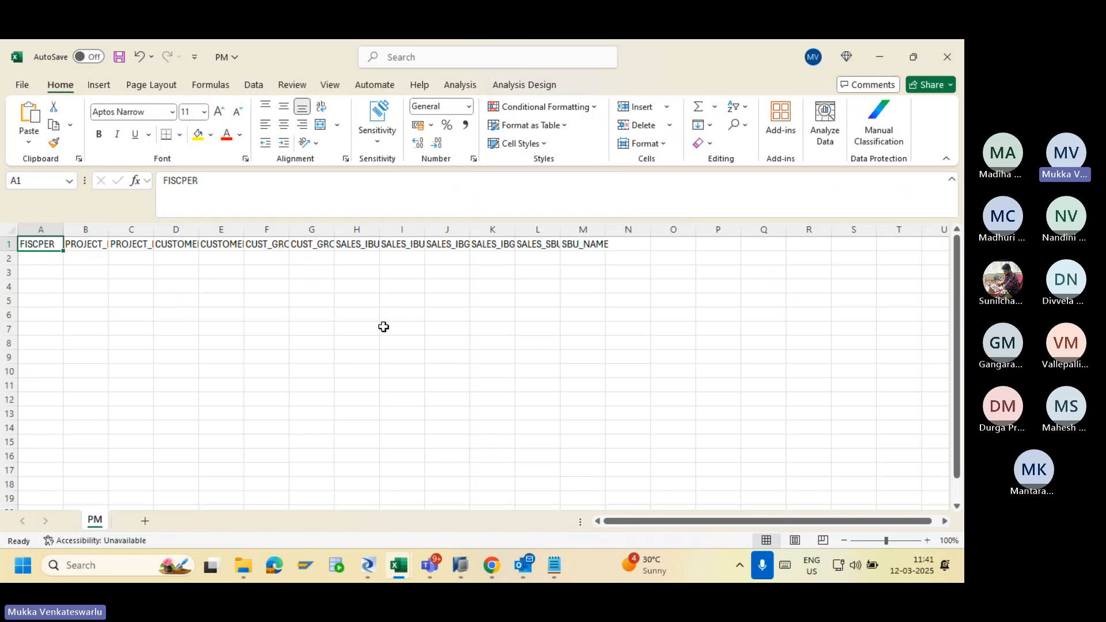
click(460, 565)
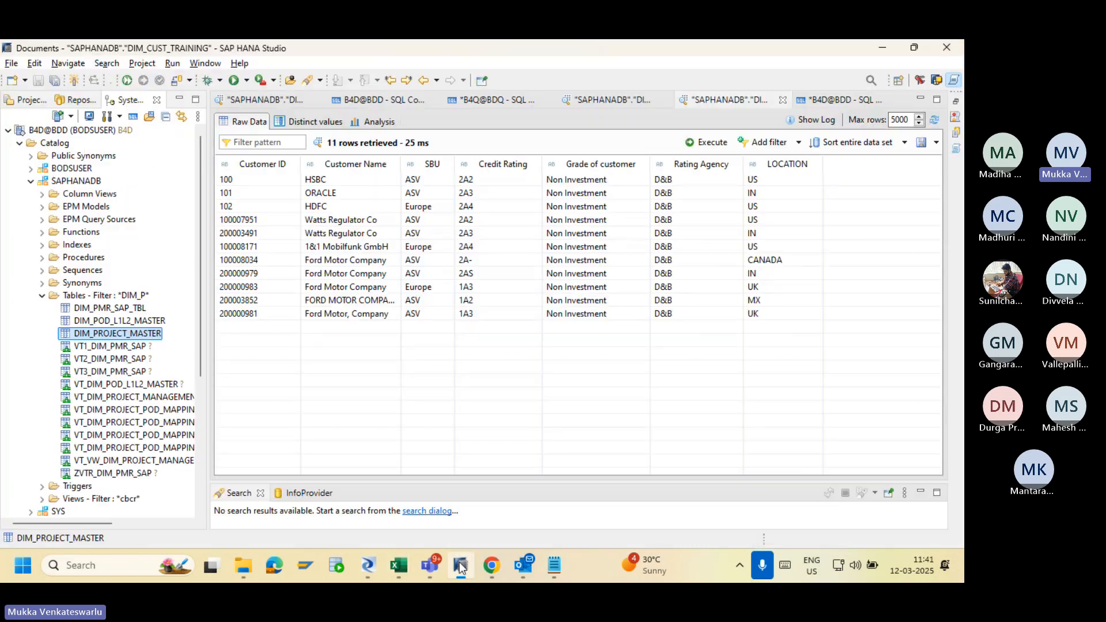
Preview the DIM_PROJECT_MASTER table data, then cycle windows back to the Data Services Designer.
right_click(133, 334)
click(190, 187)
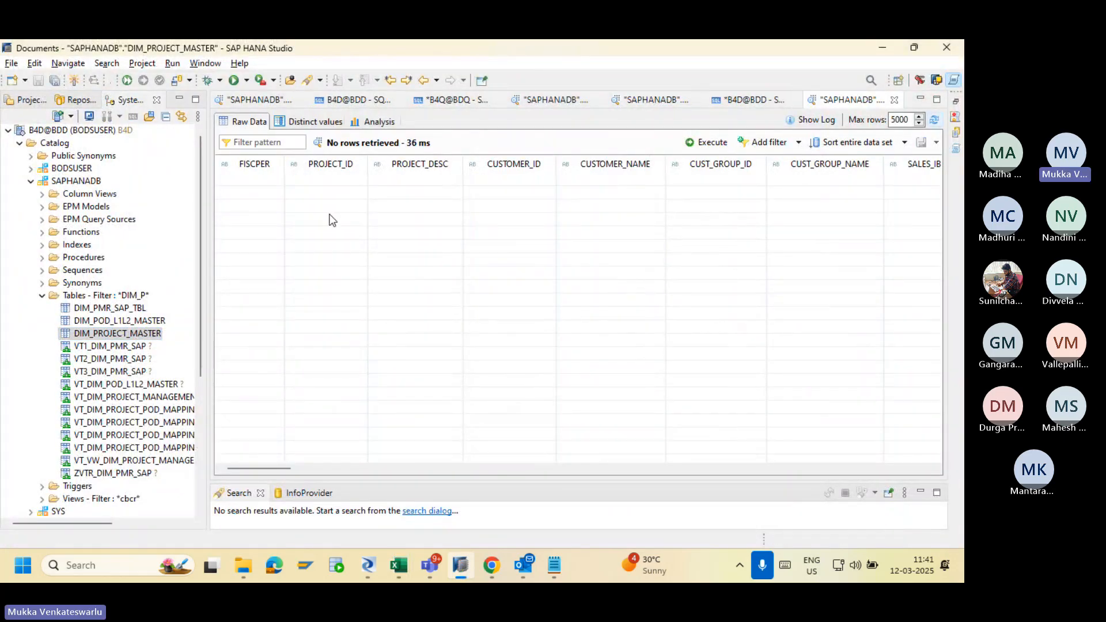
key(alt+Tab)
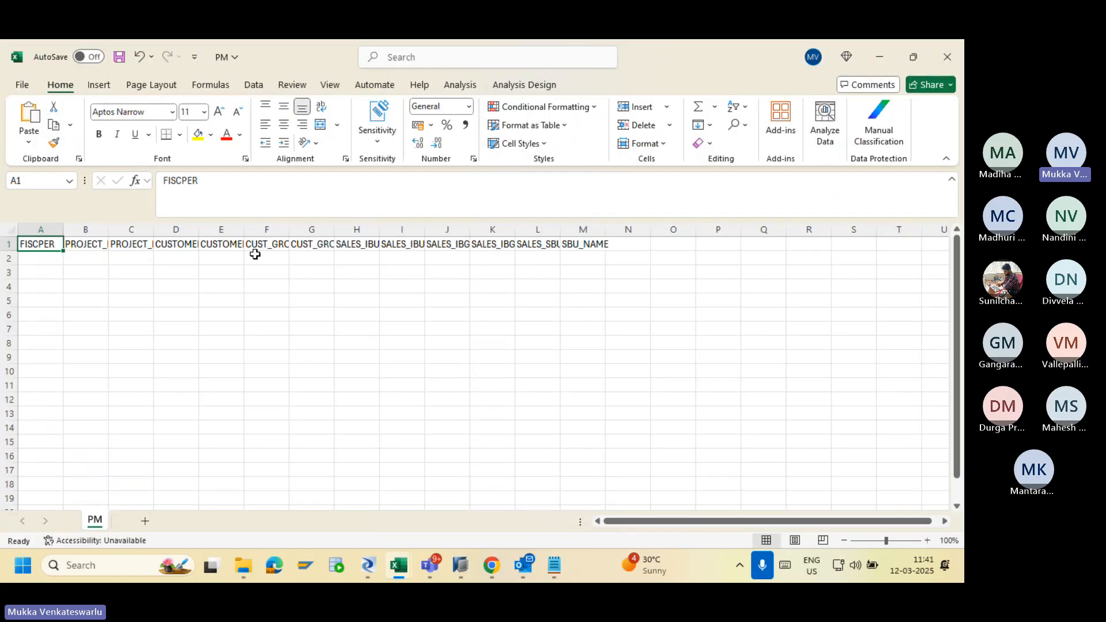
key(alt+Tab)
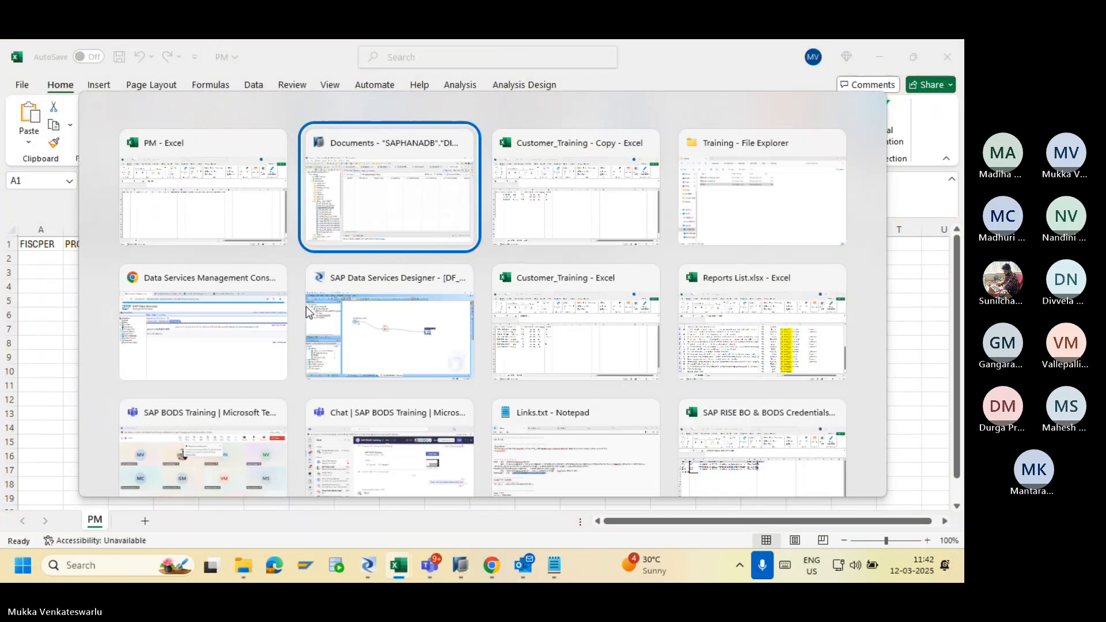
key(Tab)
key(alt+Tab)
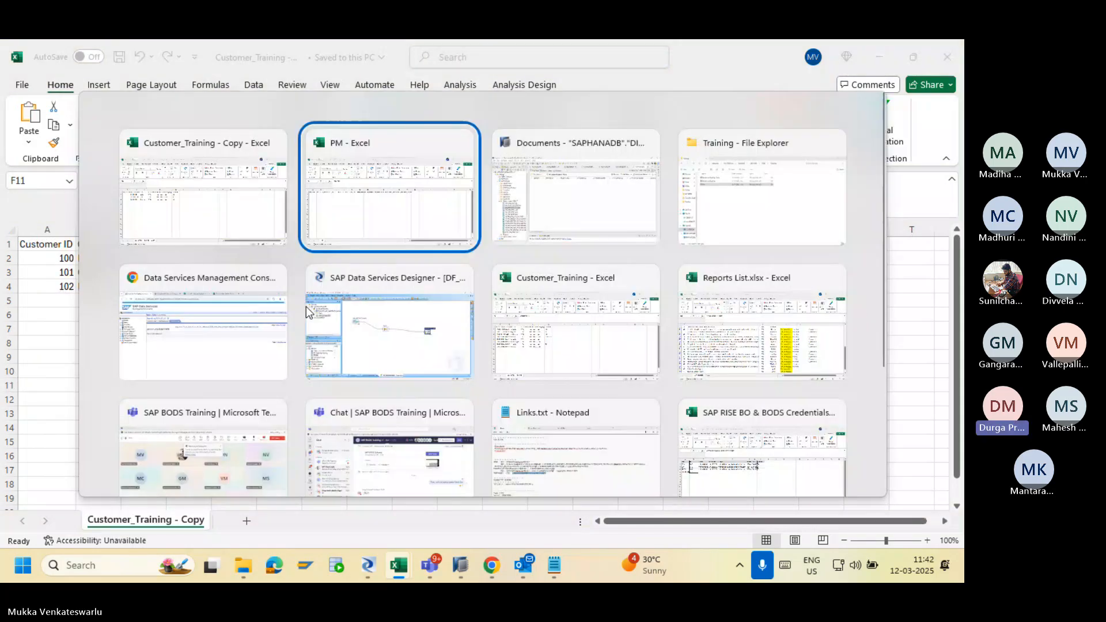
key(Tab)
key(Tab)
key(Tab)
key(Tab)
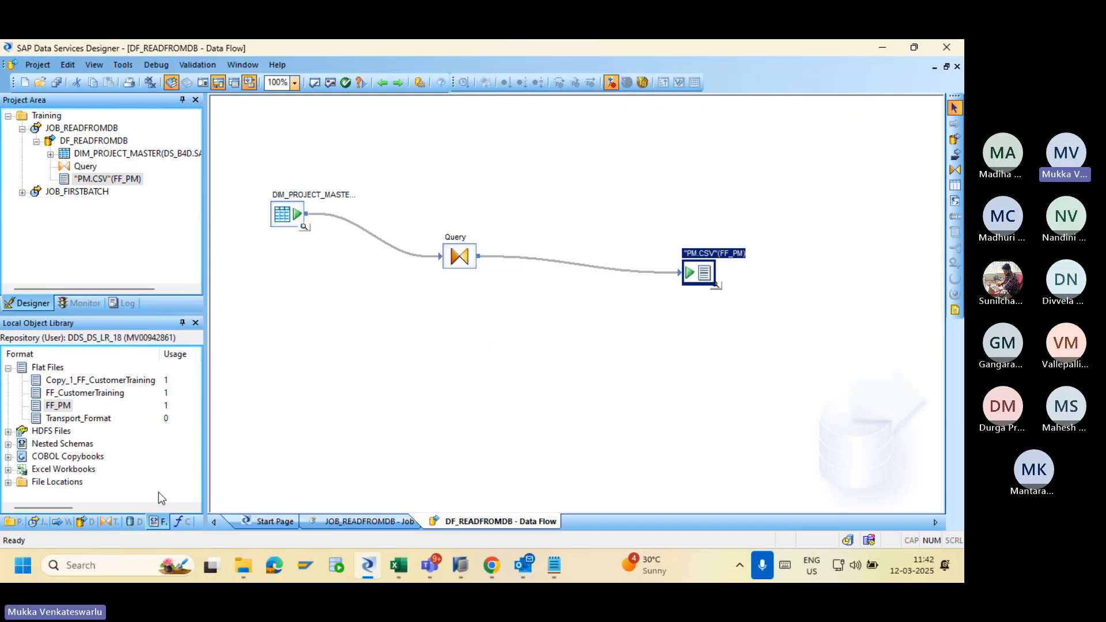
Create template table PM with owner SAPHANADB in the personal datastore inside DF_READFROMDB.
click(140, 521)
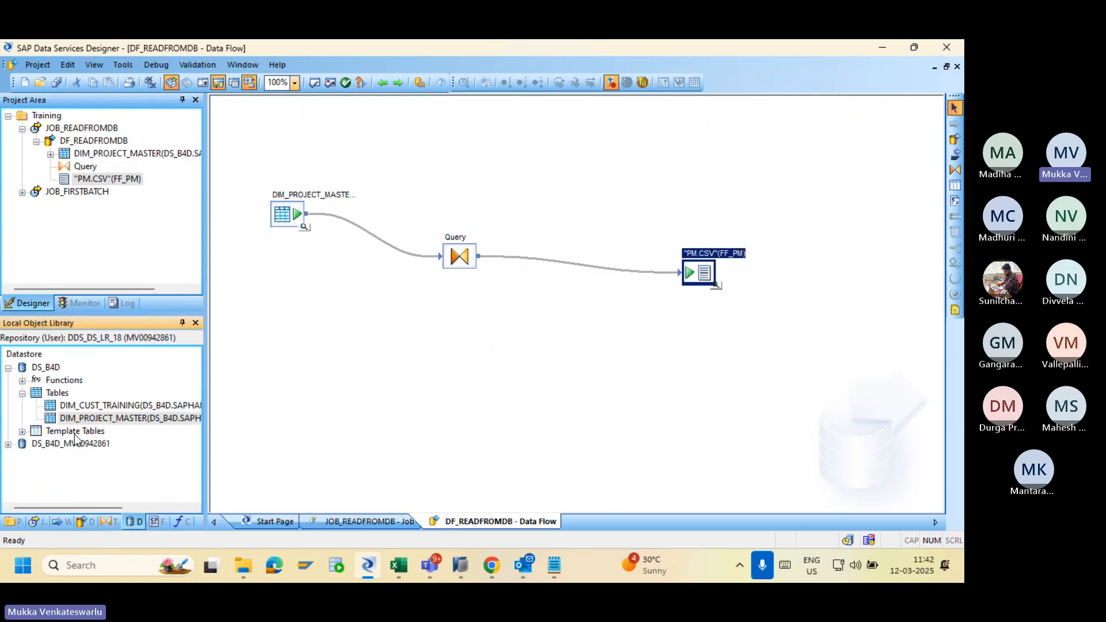
click(8, 368)
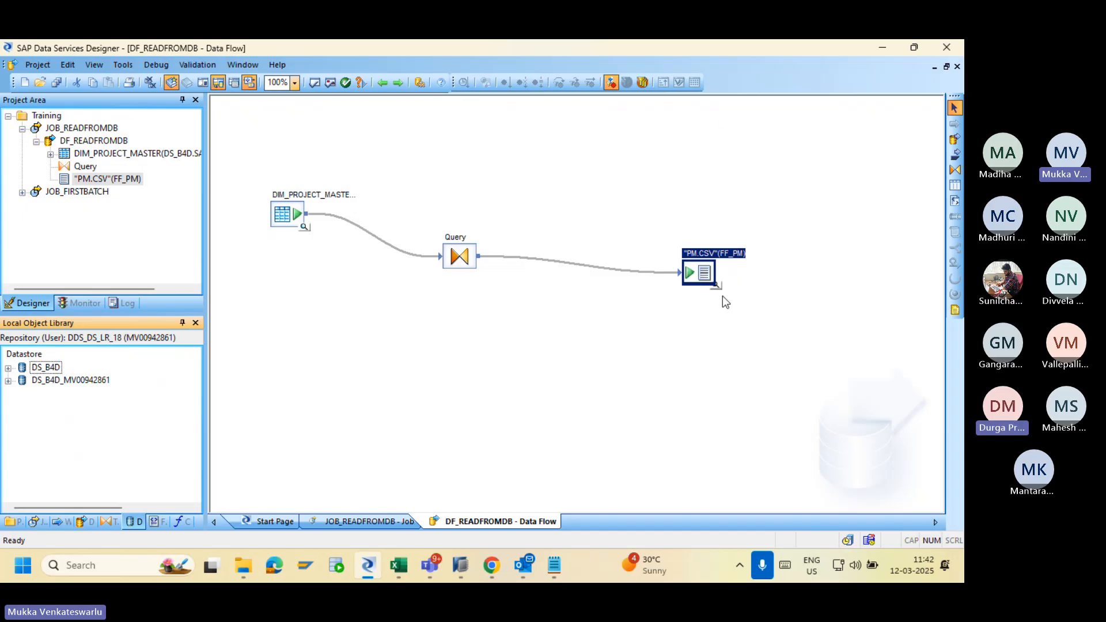
click(954, 185)
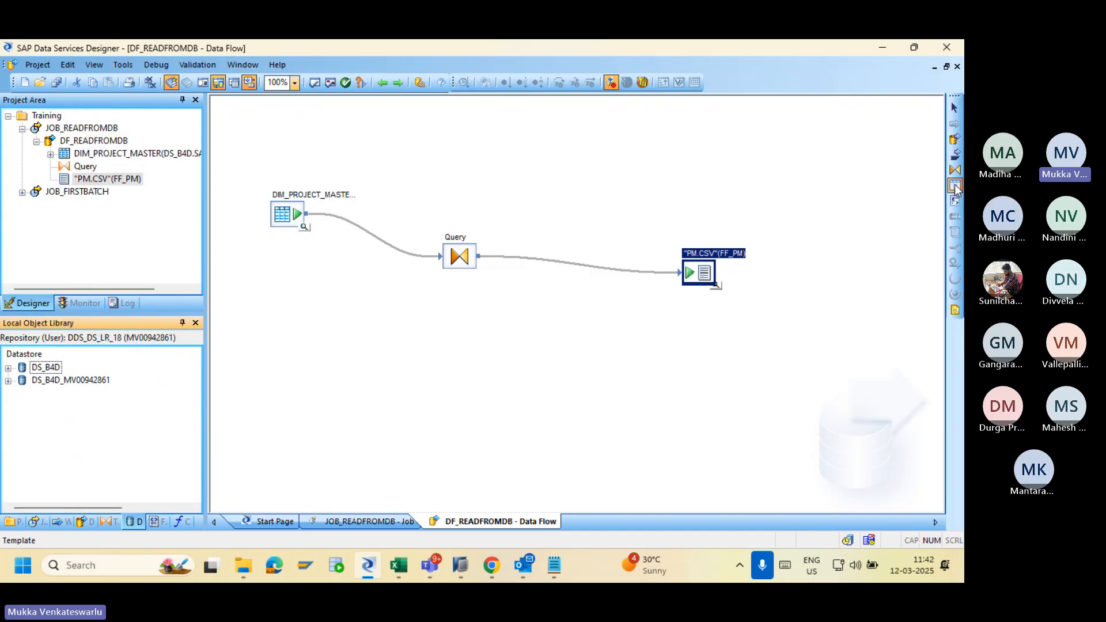
click(697, 353)
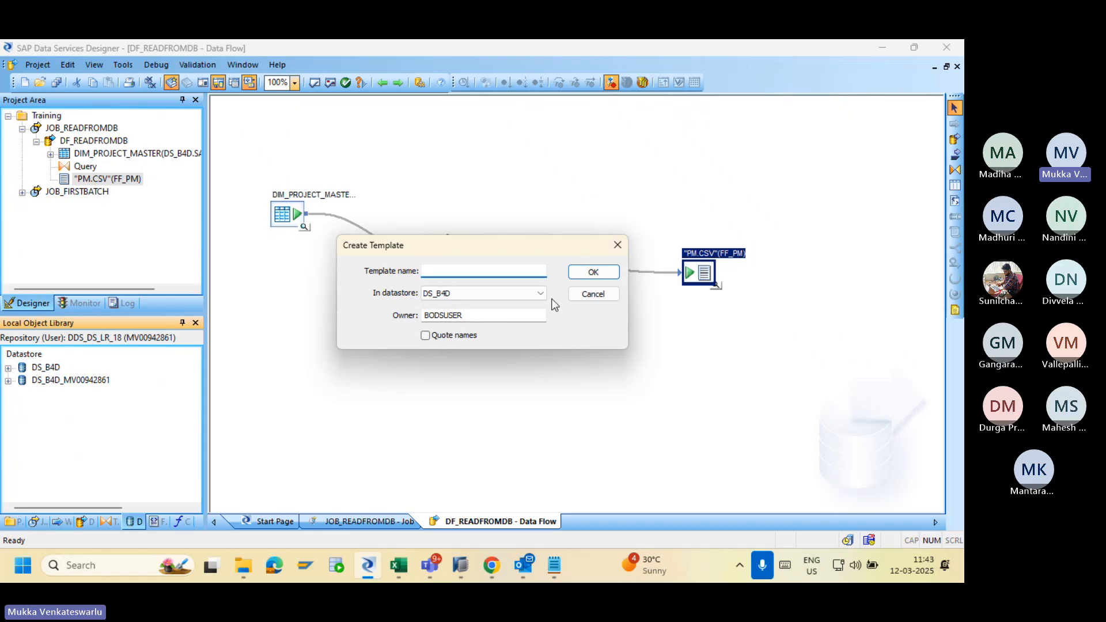
click(513, 298)
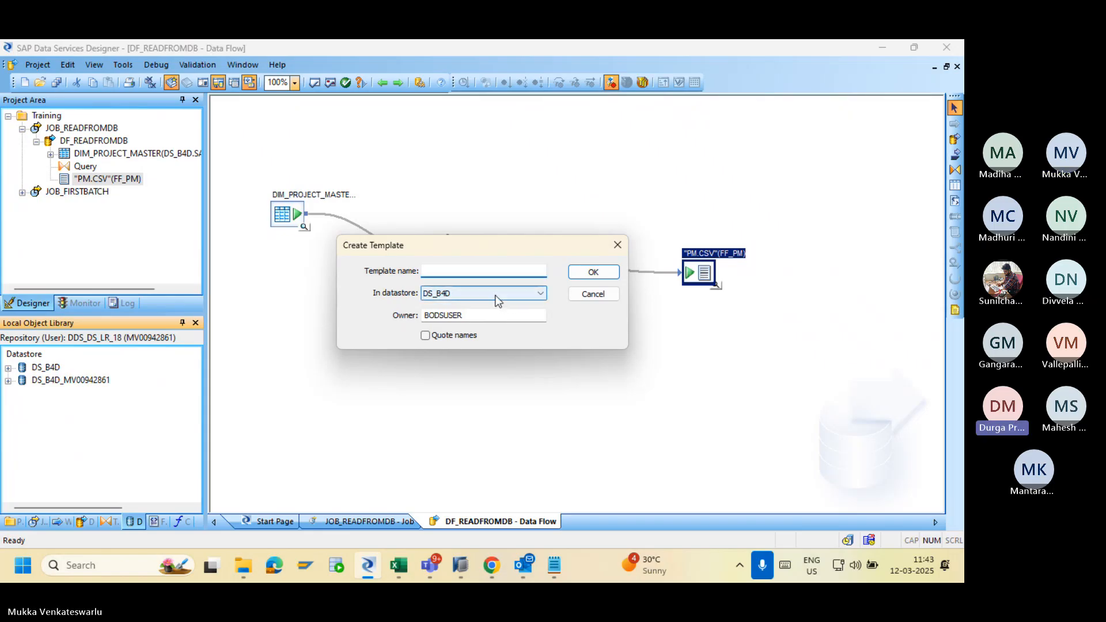
click(496, 294)
click(487, 315)
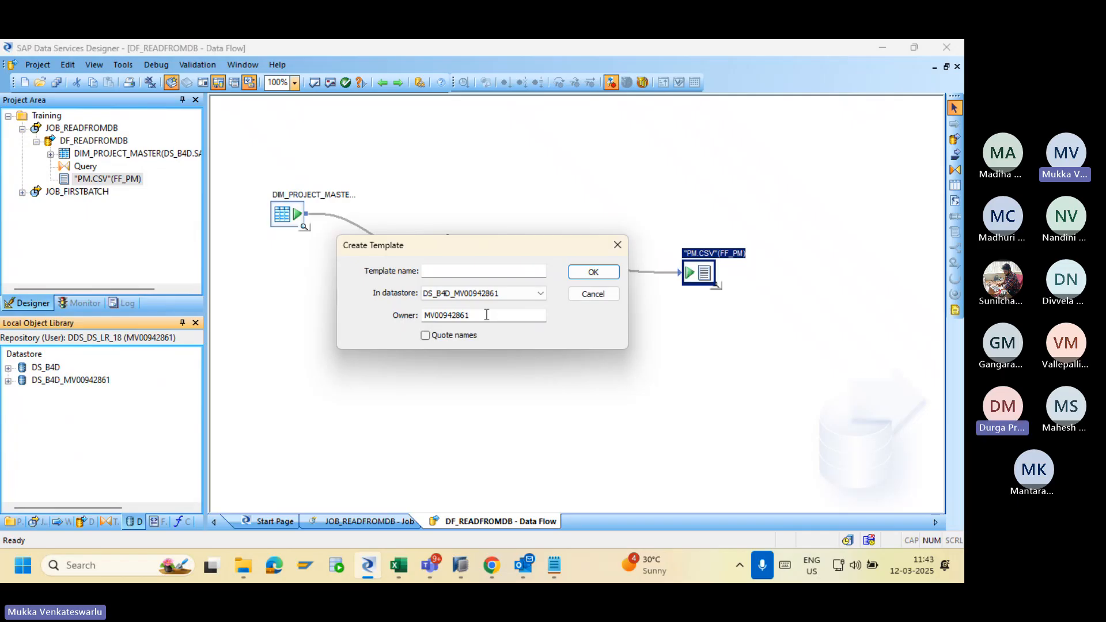
double_click(487, 315)
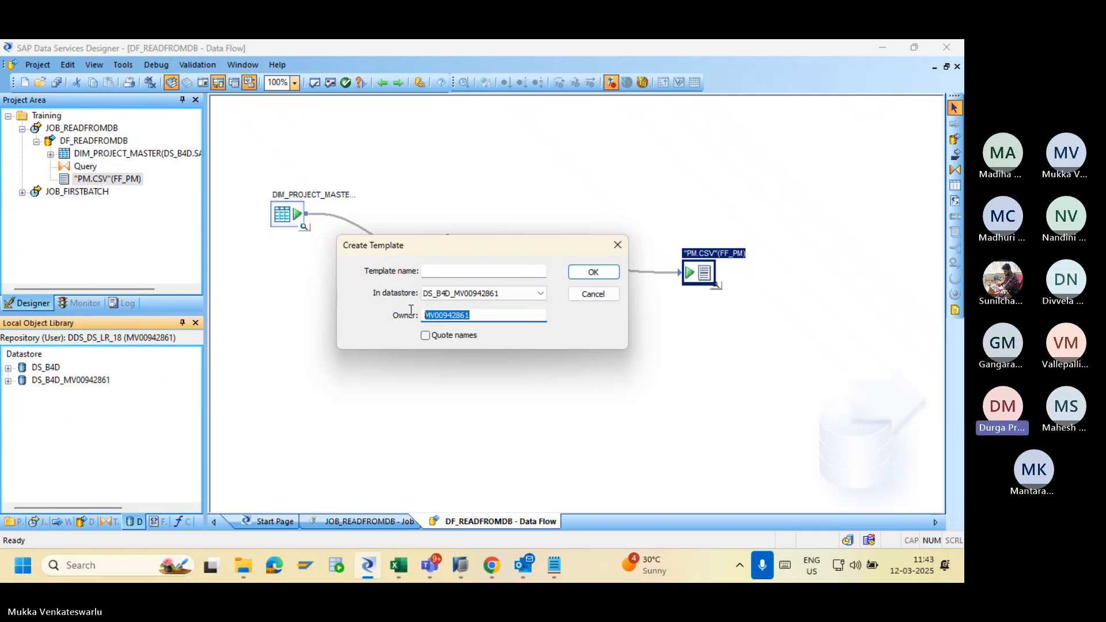
text(SA)
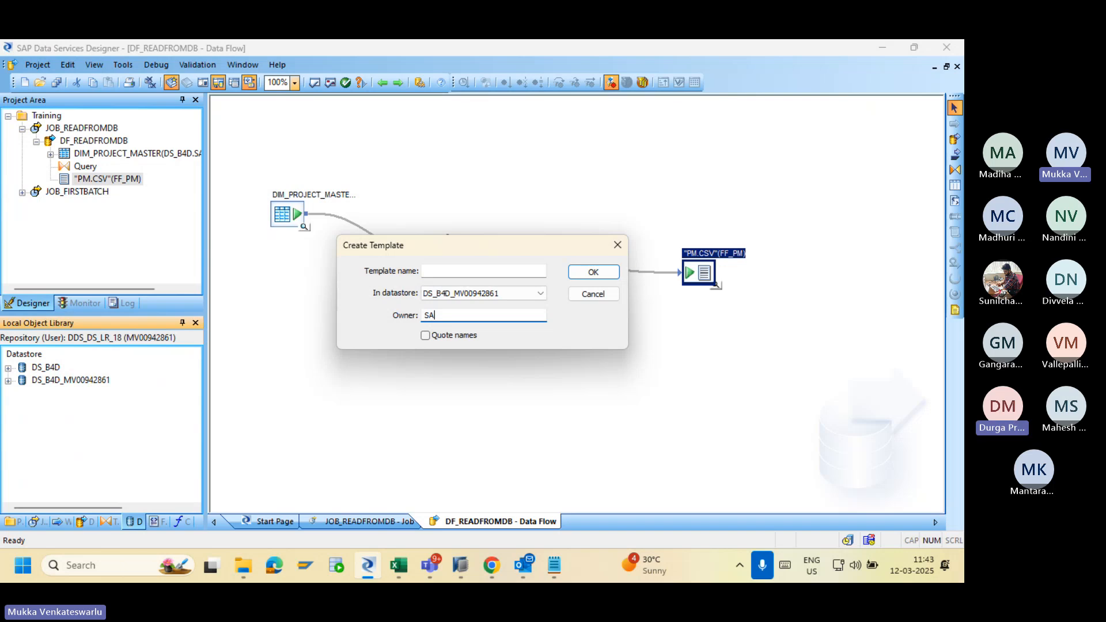
text(P)
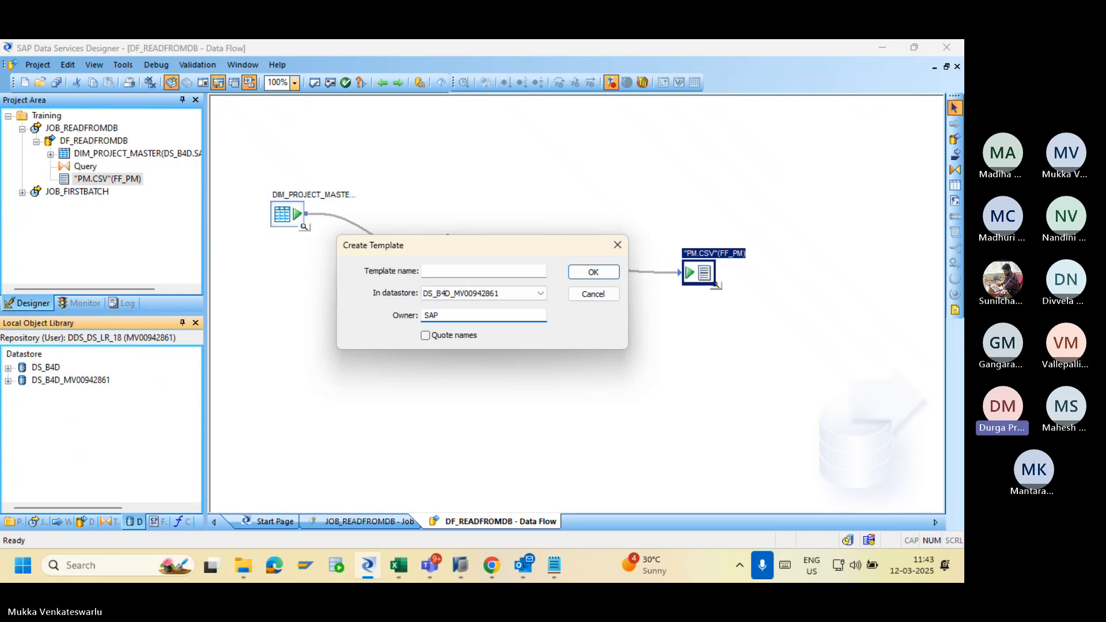
text(HANADB)
click(422, 276)
text(PM)
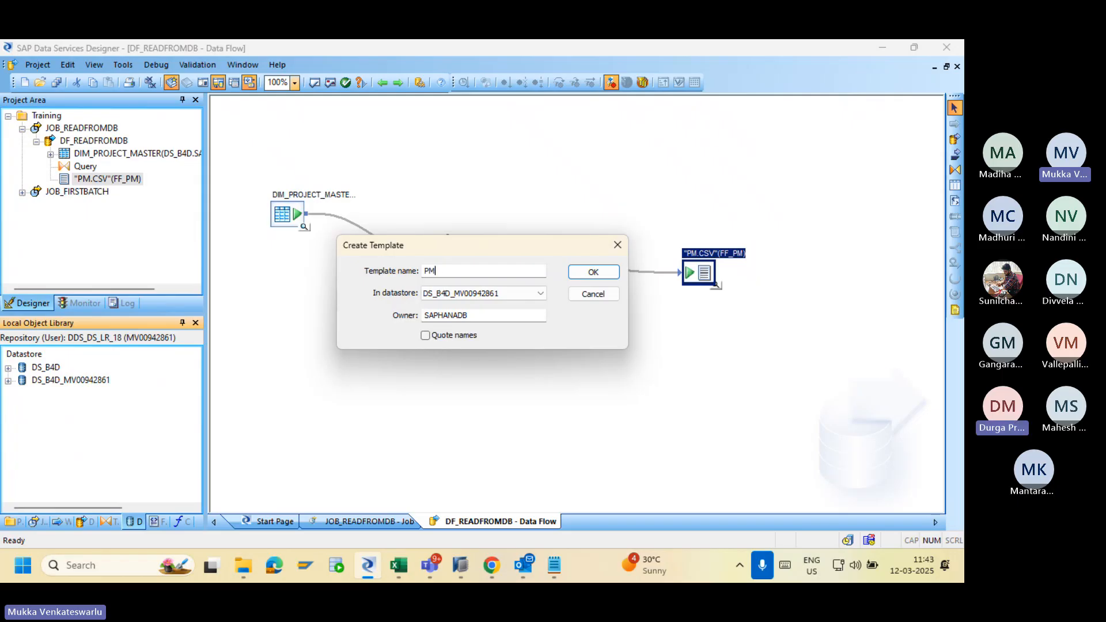
click(598, 271)
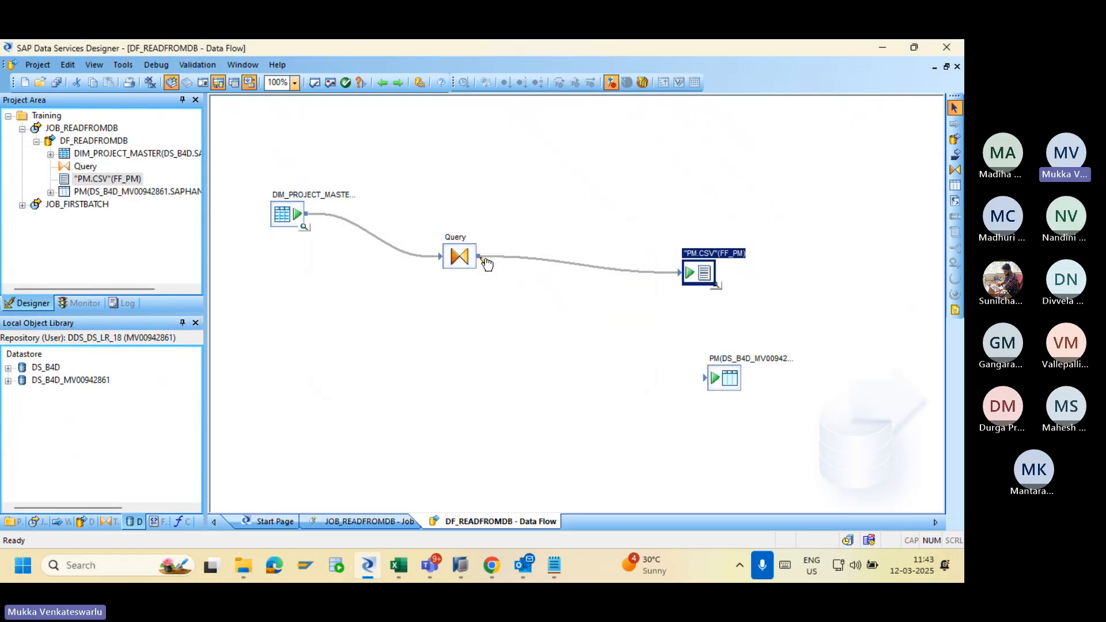
Link Query to the PM template table, rearrange both targets, and save DF_READFROMDB.
drag(480, 257, 712, 385)
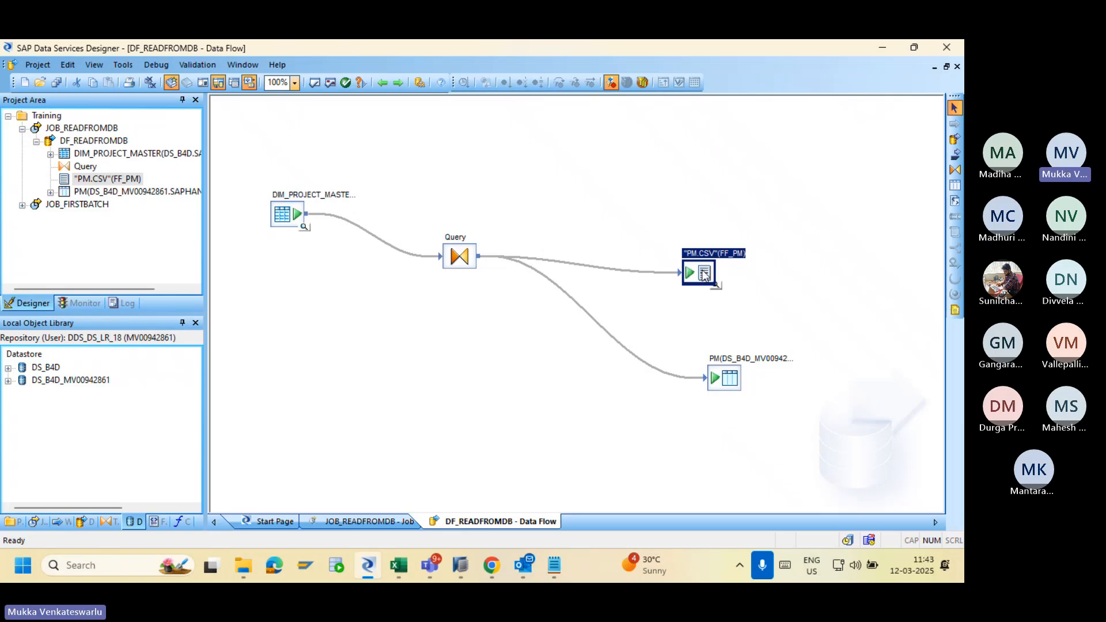
drag(698, 266, 683, 148)
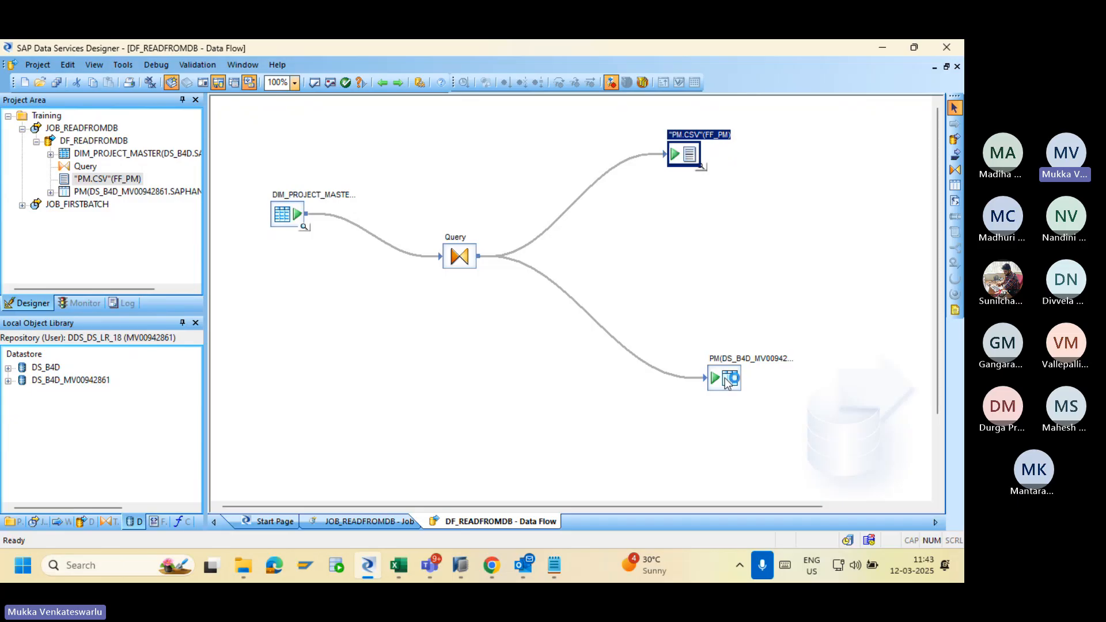
drag(726, 383, 702, 253)
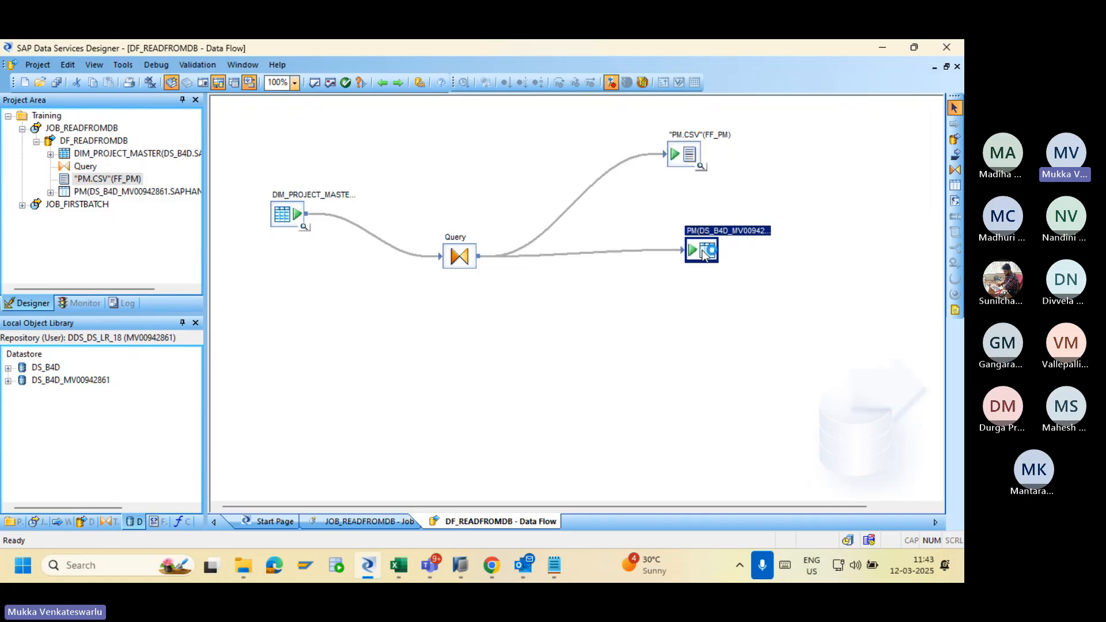
double_click(701, 251)
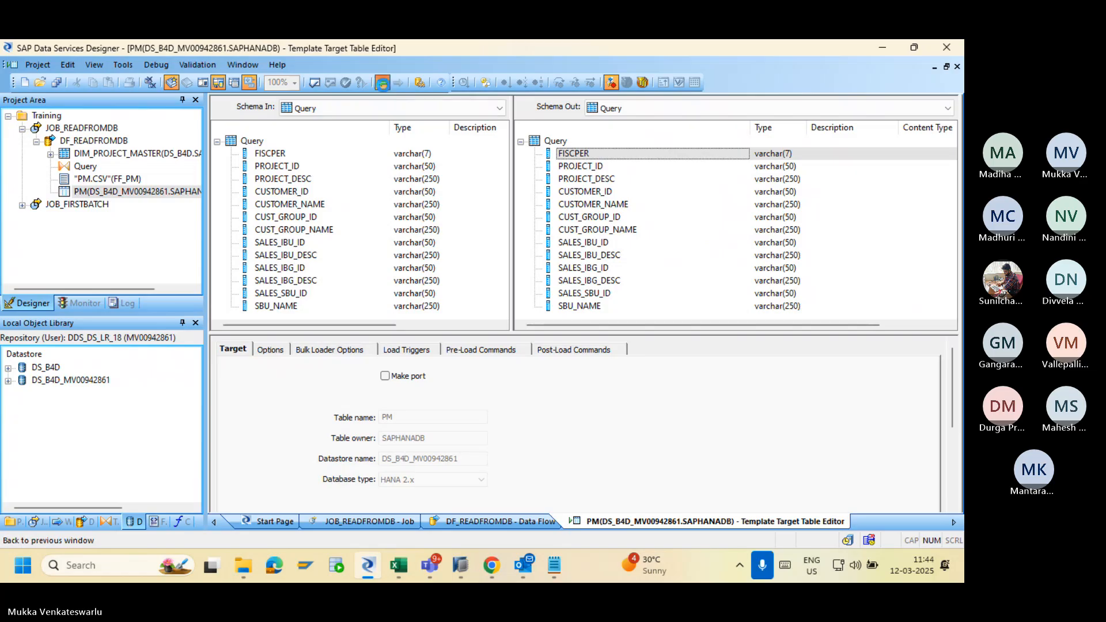
click(382, 84)
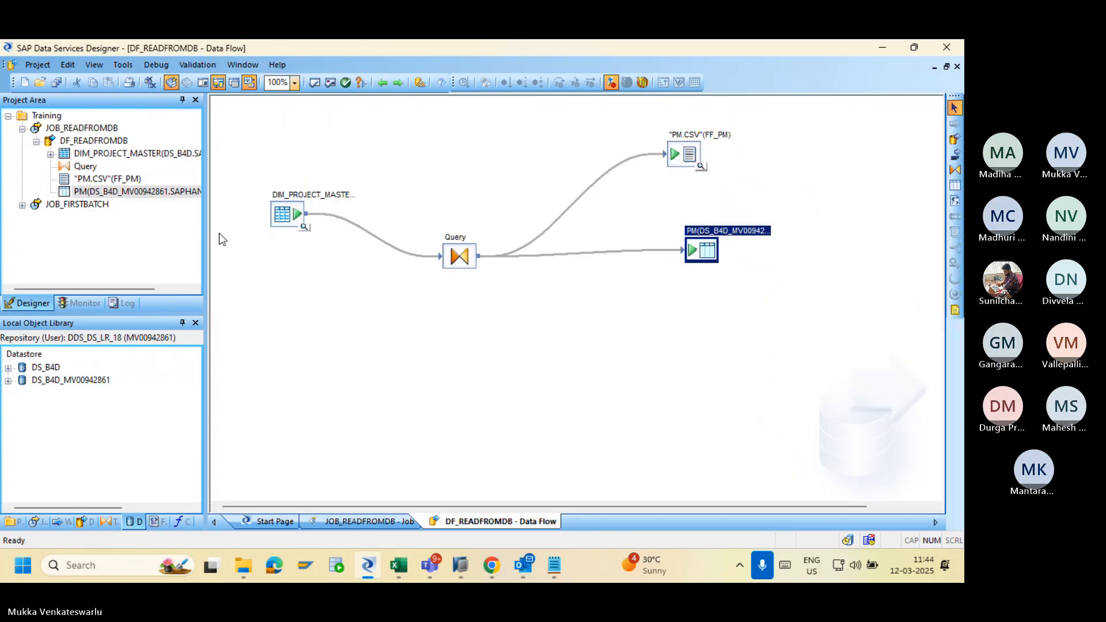
click(56, 82)
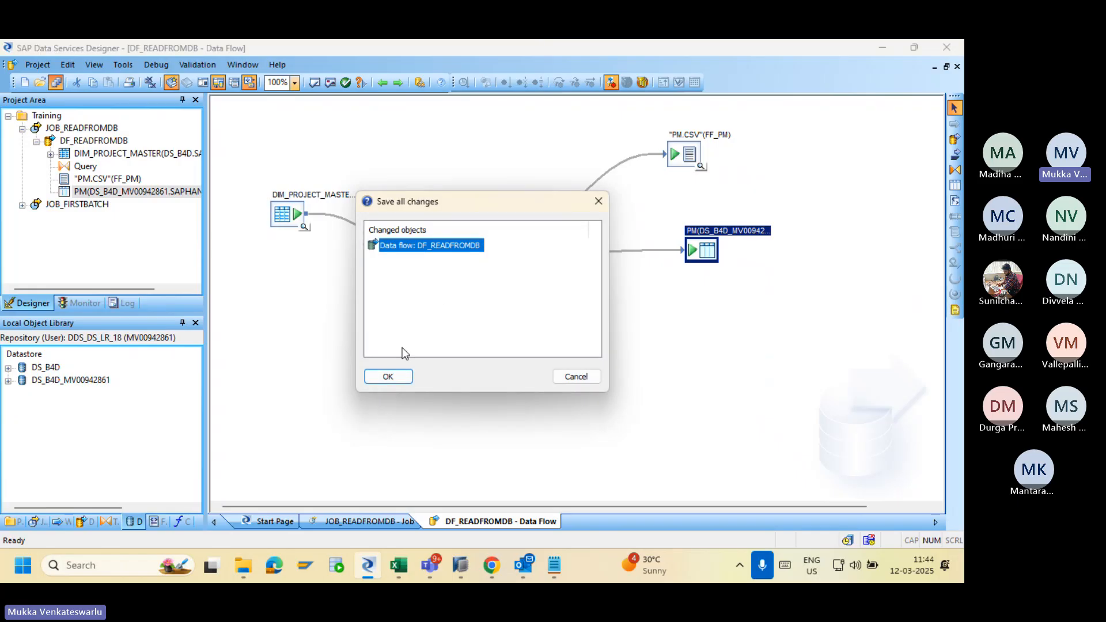
click(383, 376)
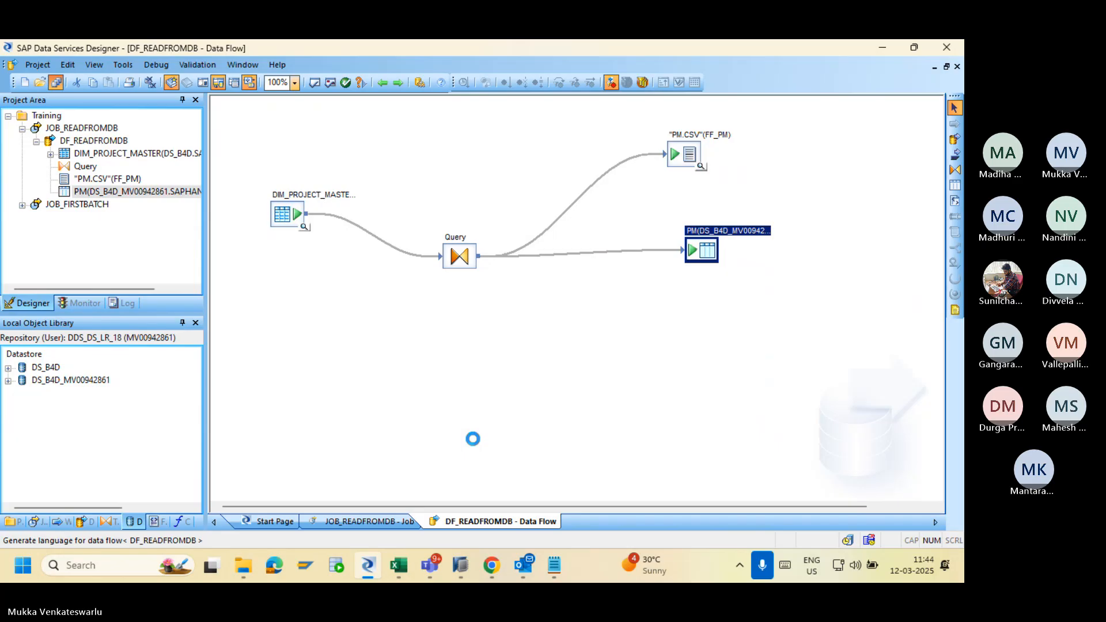
Rerun JOB_READFROMDB and check its log and monitor row counts, showing error 70407 with 0 rows.
click(491, 565)
click(200, 176)
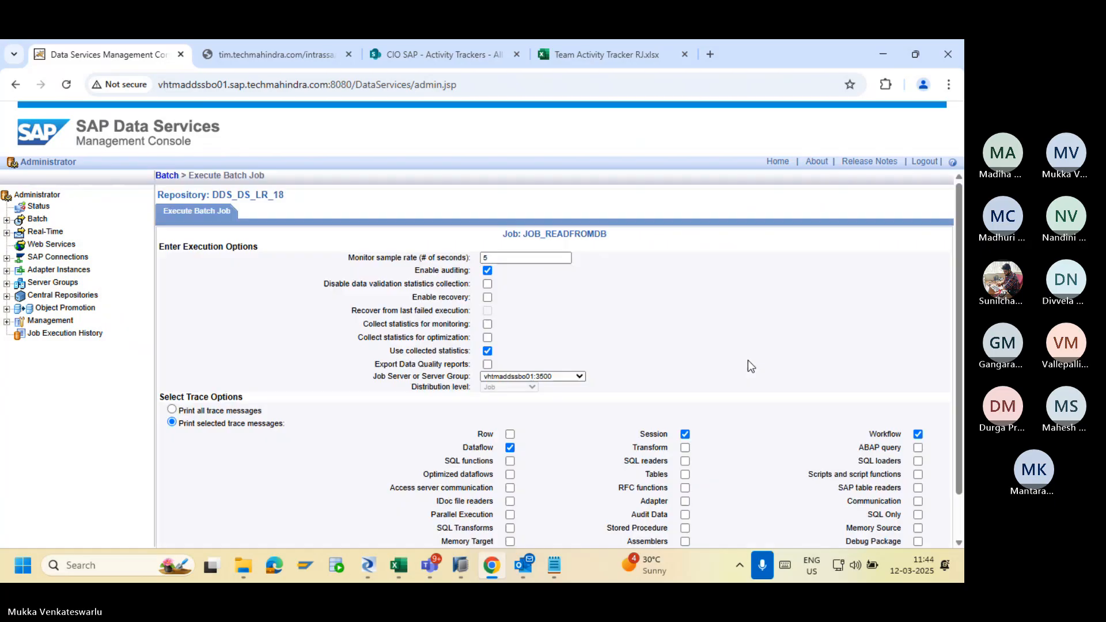
scroll(957, 403, down, 1)
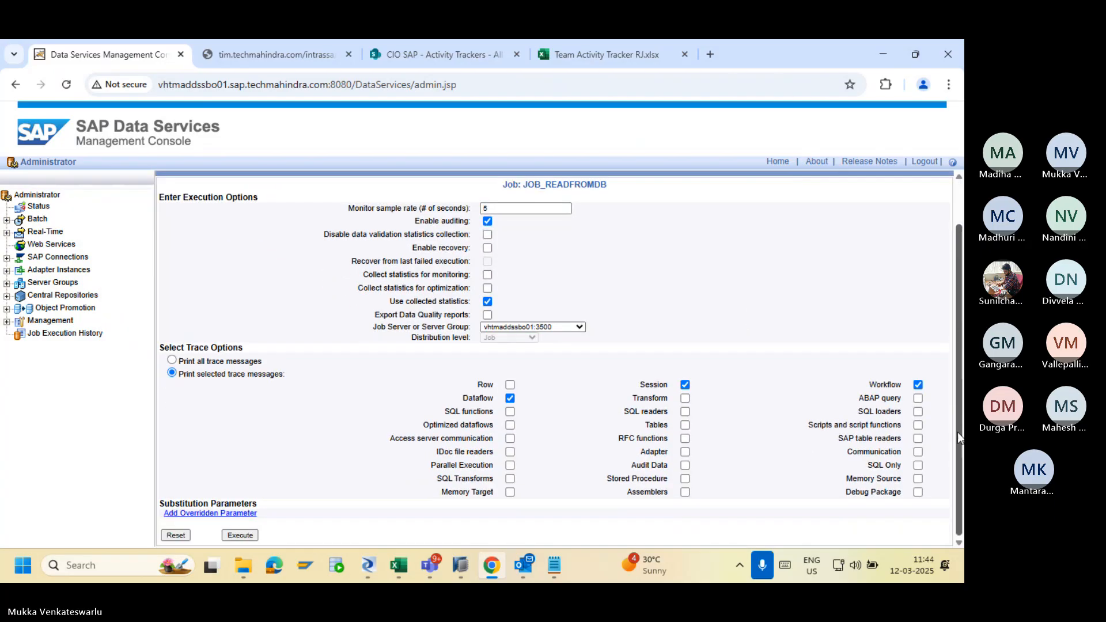
scroll(957, 432, up, 1)
scroll(935, 440, down, 1)
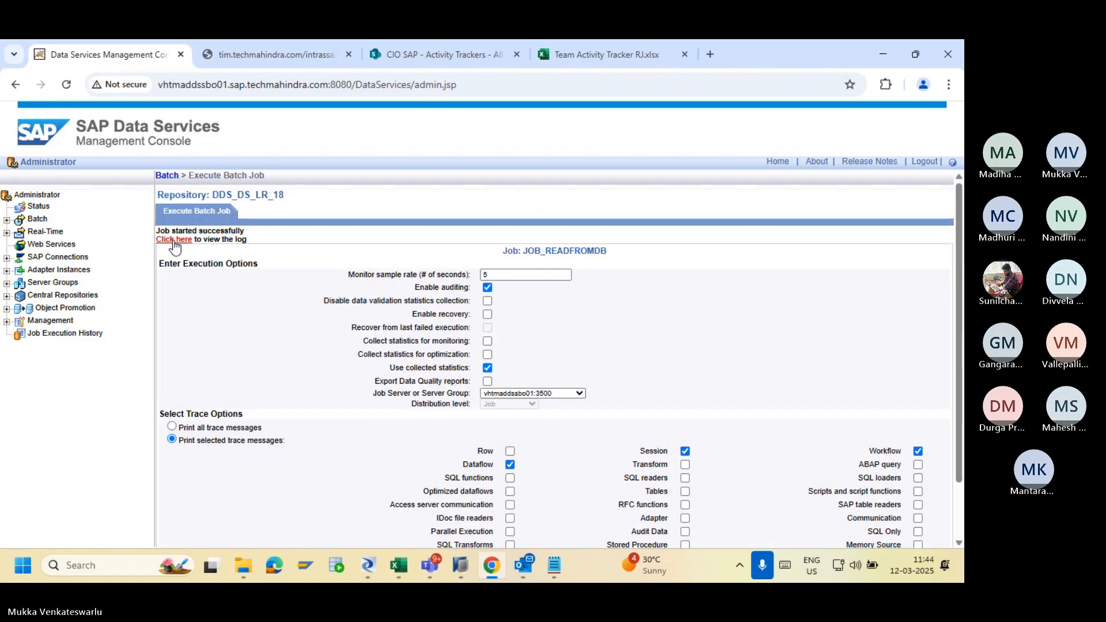
click(173, 241)
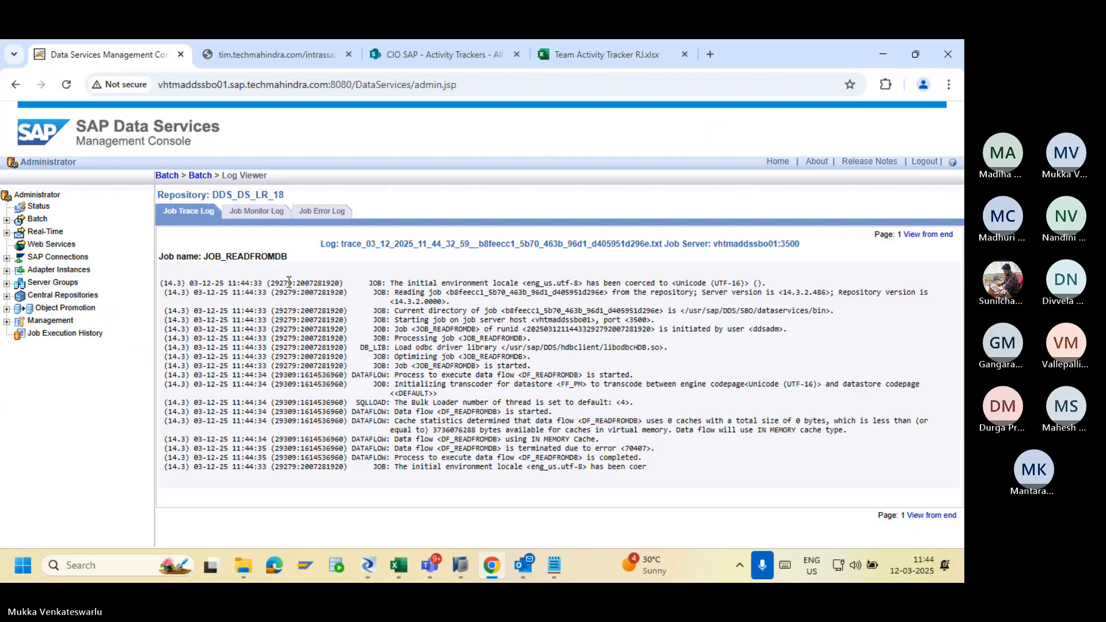
click(256, 210)
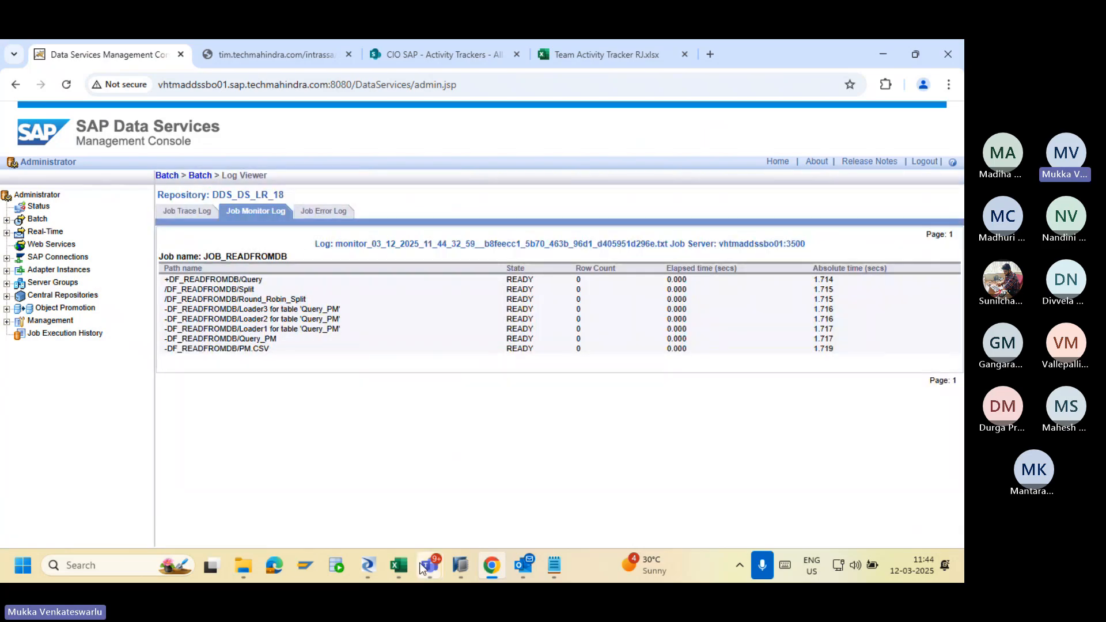
click(373, 562)
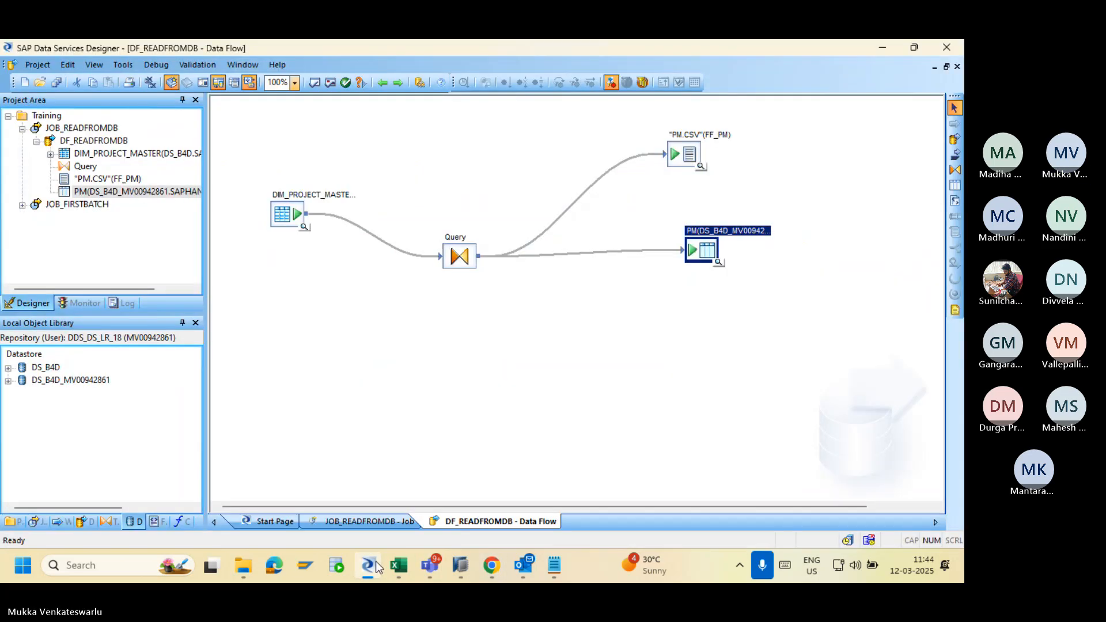
Import the PM template table and expand the personal datastore's Tables node to confirm it is listed.
right_click(709, 257)
click(735, 337)
click(8, 381)
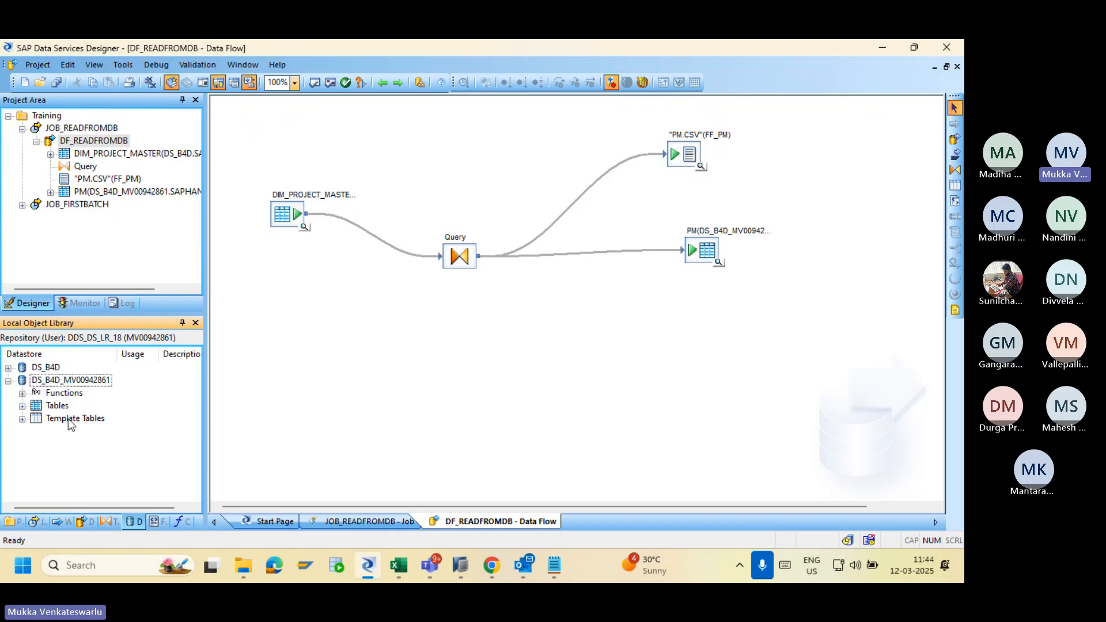
click(22, 406)
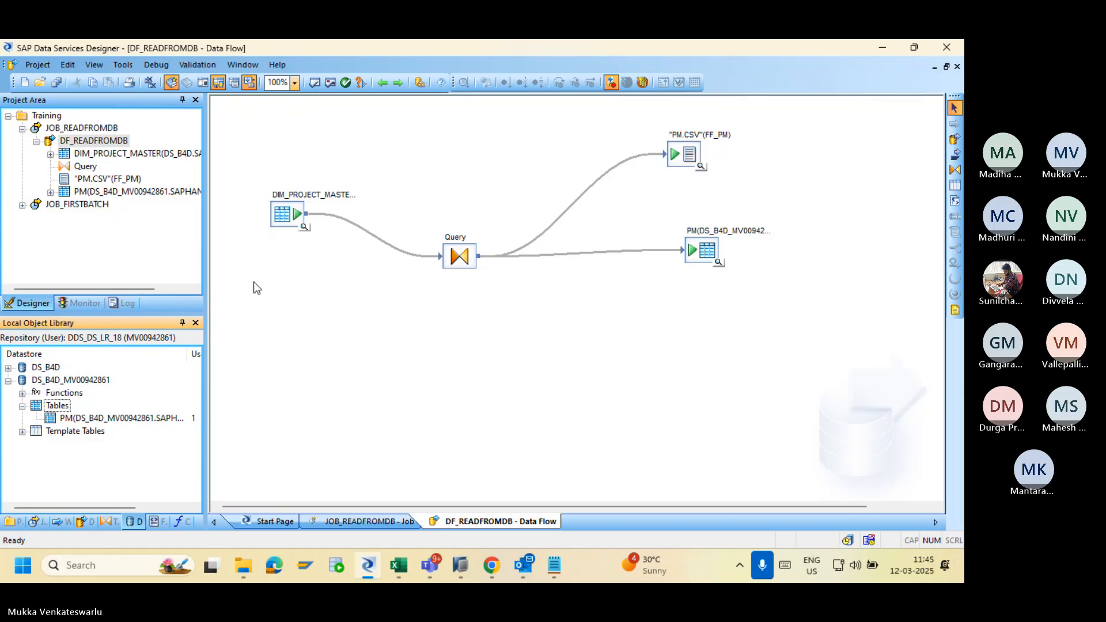
click(21, 129)
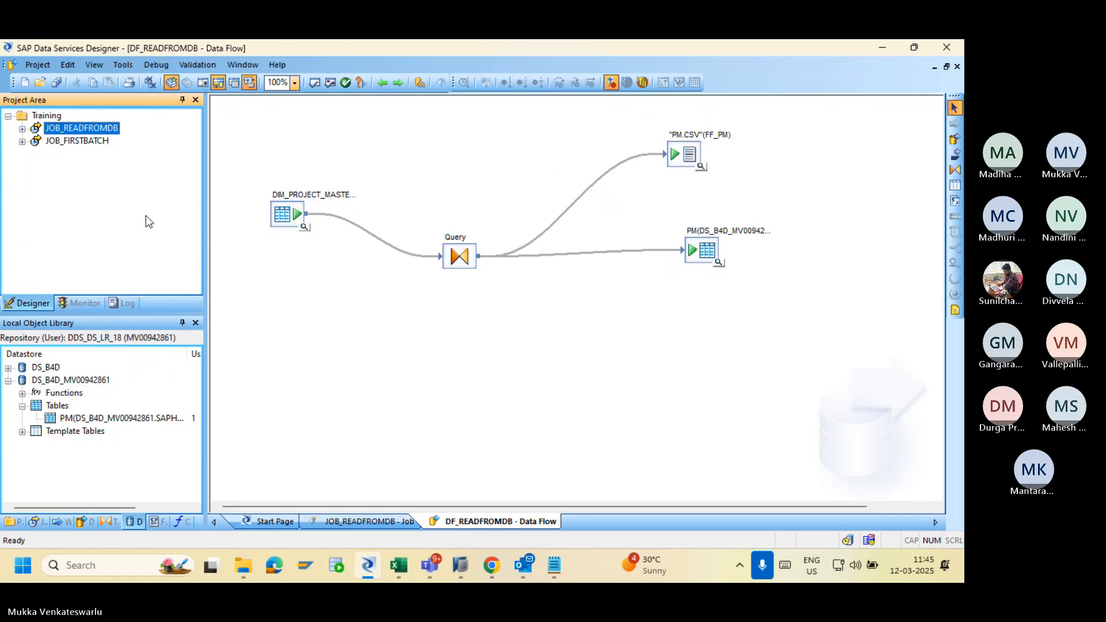
Open JOB_FIRSTBATCH down to DF_FIRSTBATCH, then return to the WF_FIRSTBATCH work flow.
click(67, 142)
click(441, 247)
double_click(440, 246)
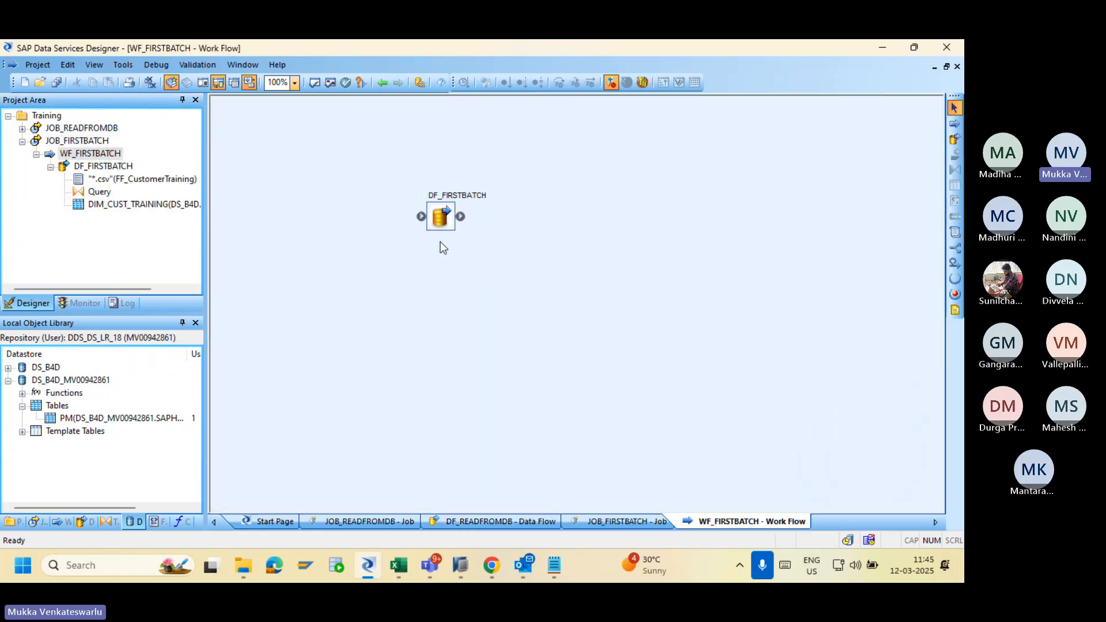
double_click(440, 225)
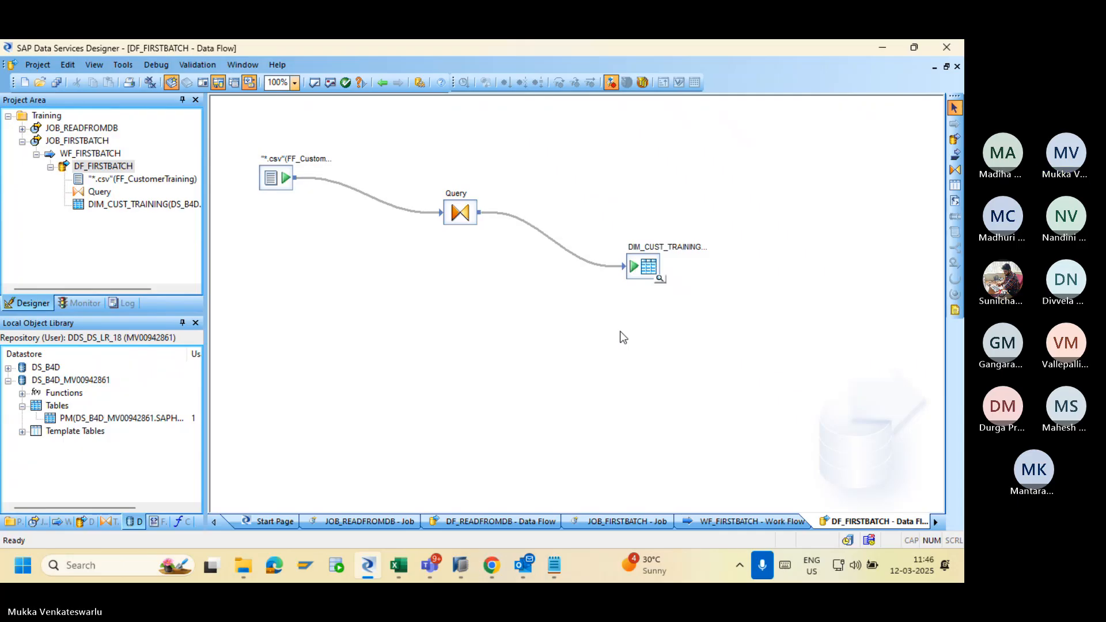
click(382, 83)
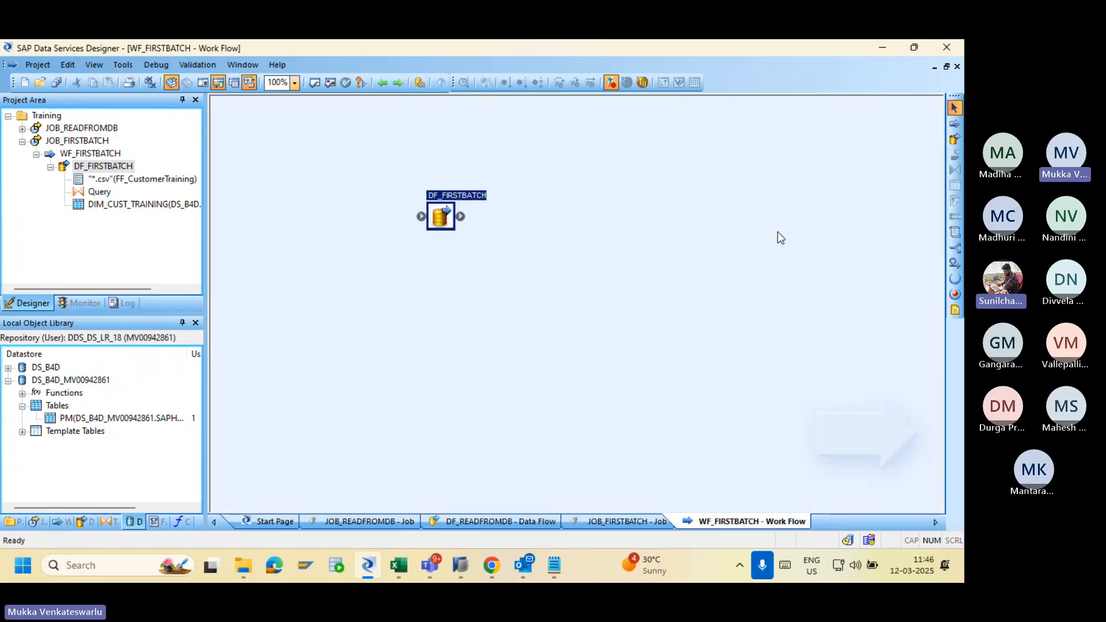
Add a new data flow named DF_CUST to WF_FIRSTBATCH and open it.
click(954, 138)
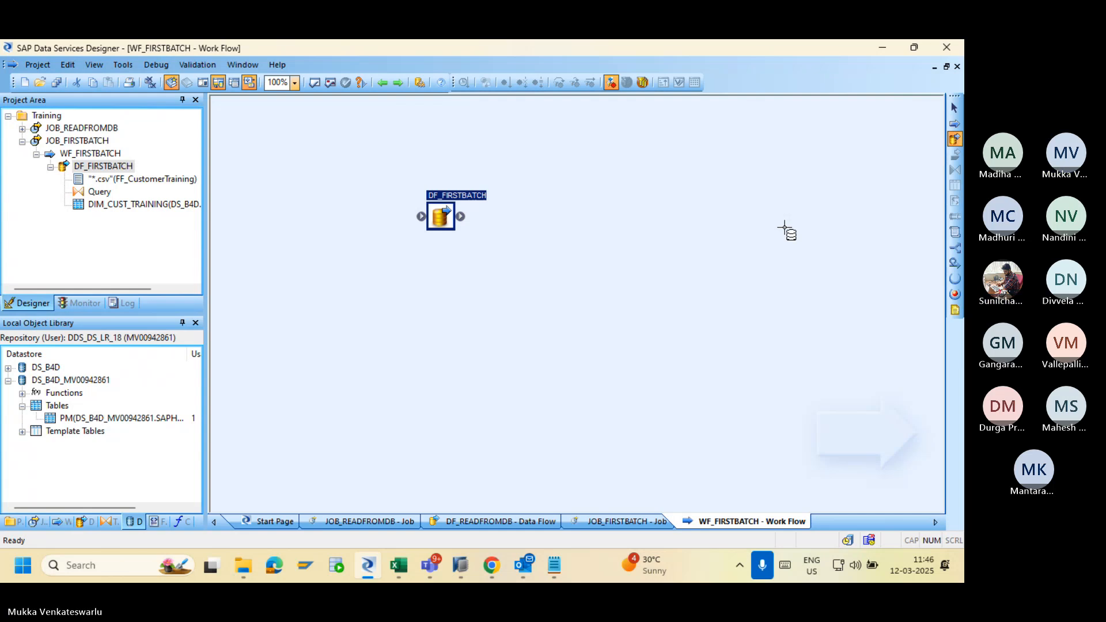
click(620, 227)
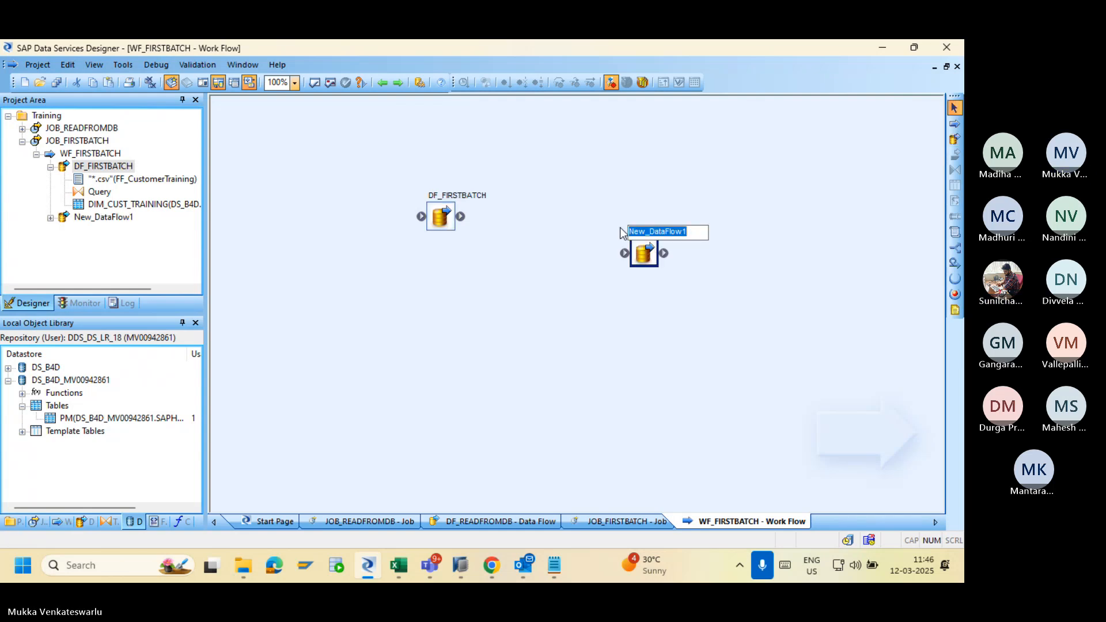
text(DF_)
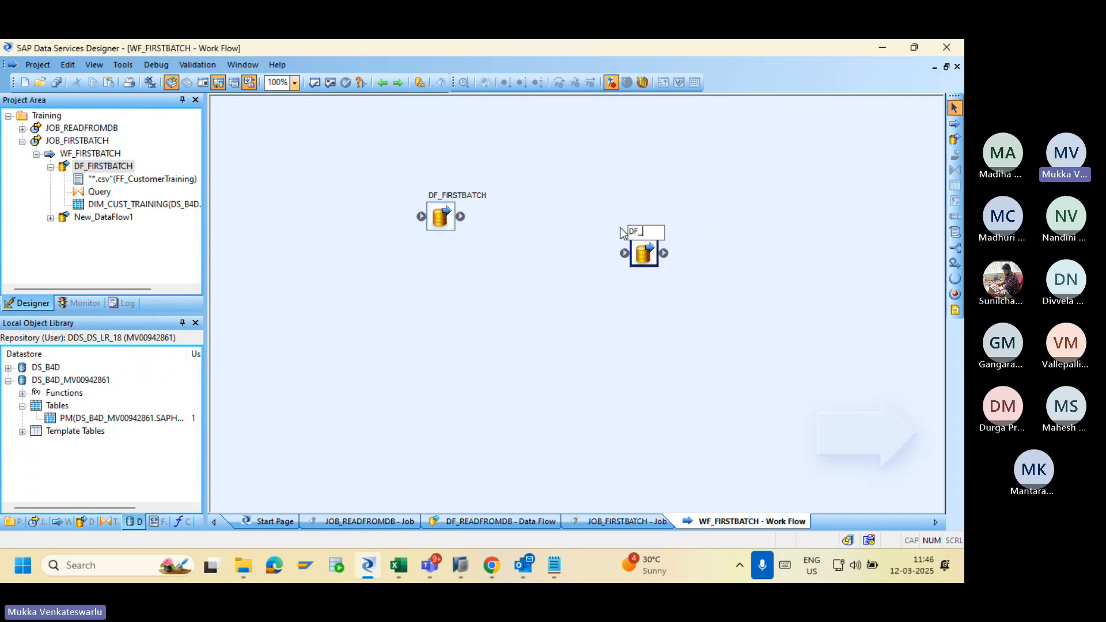
text(CUST)
key(Return)
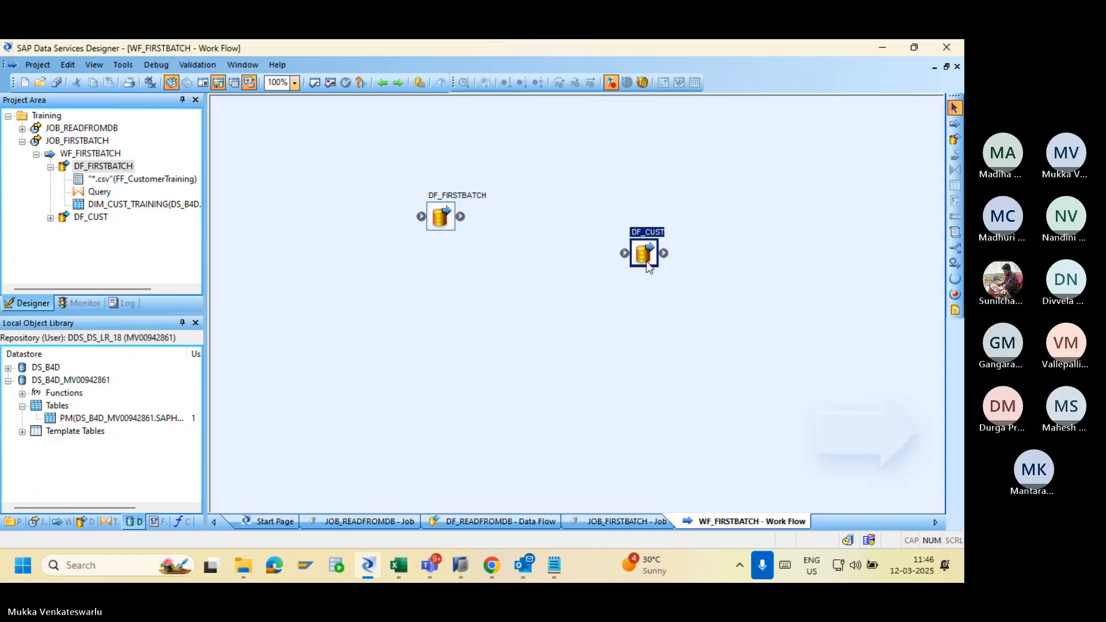
drag(639, 252, 605, 211)
double_click(606, 213)
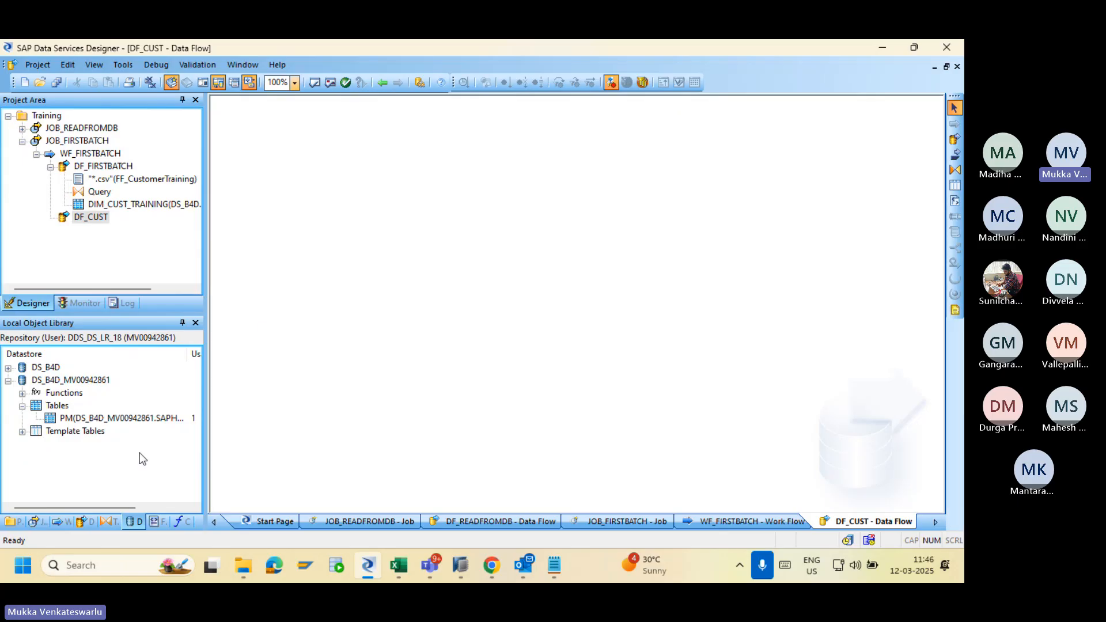
Add DIM_CUST_TRAINING from the DS_B4D datastore to DF_CUST as a source table.
click(9, 380)
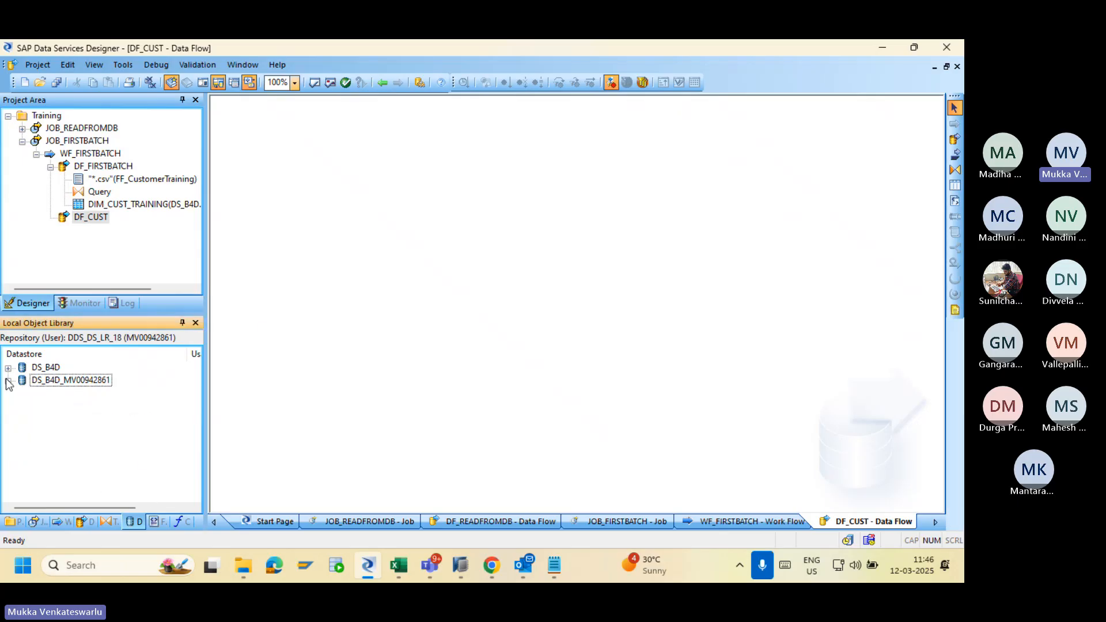
click(8, 367)
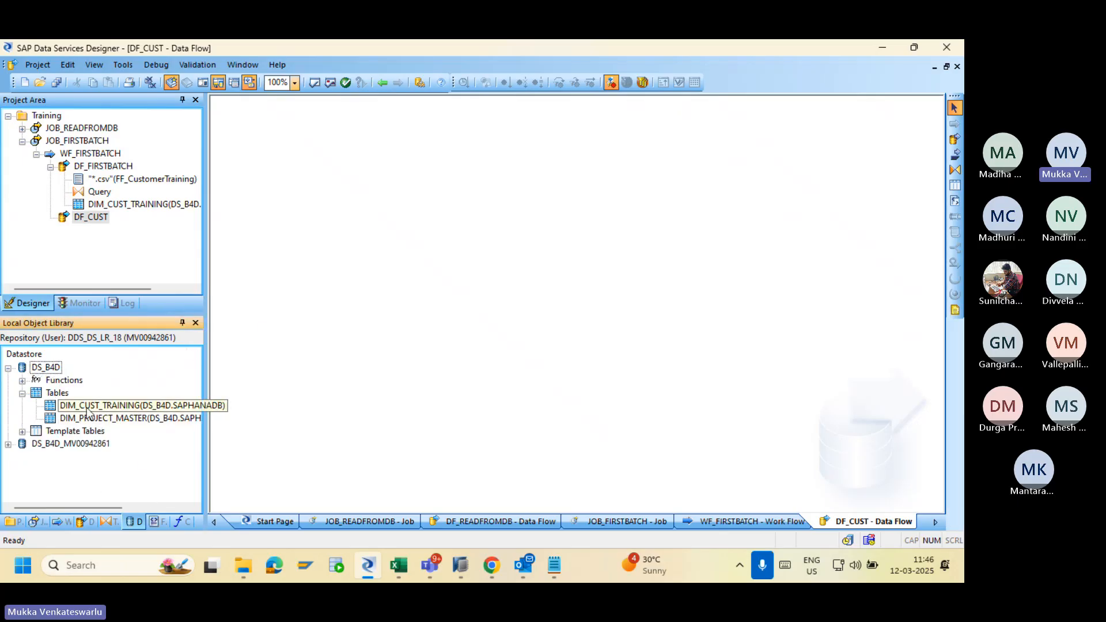
drag(110, 405, 294, 198)
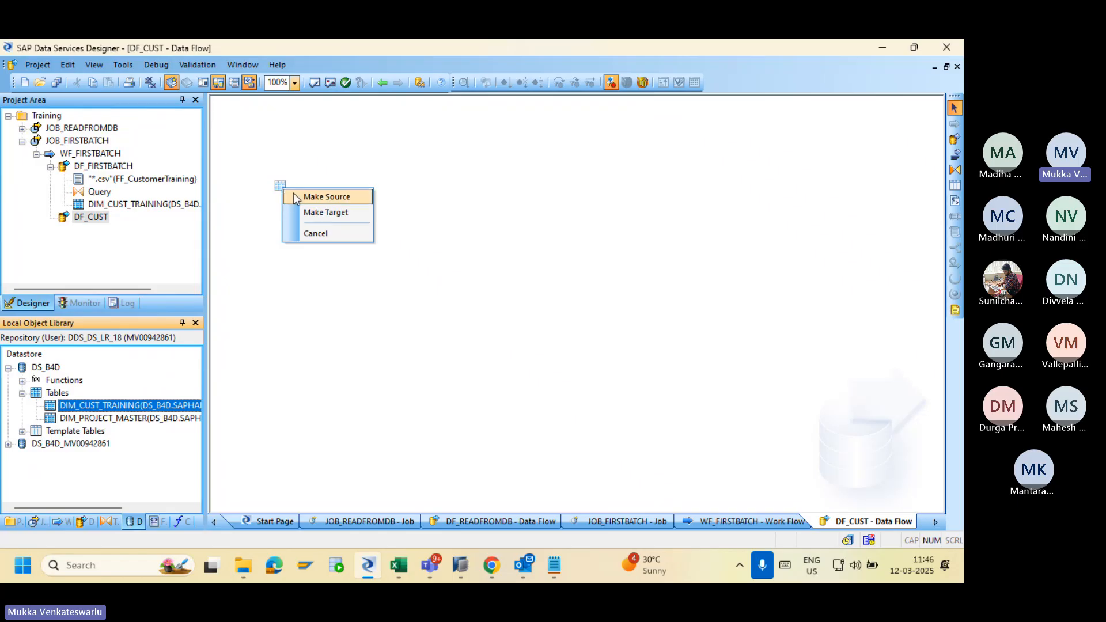
click(294, 198)
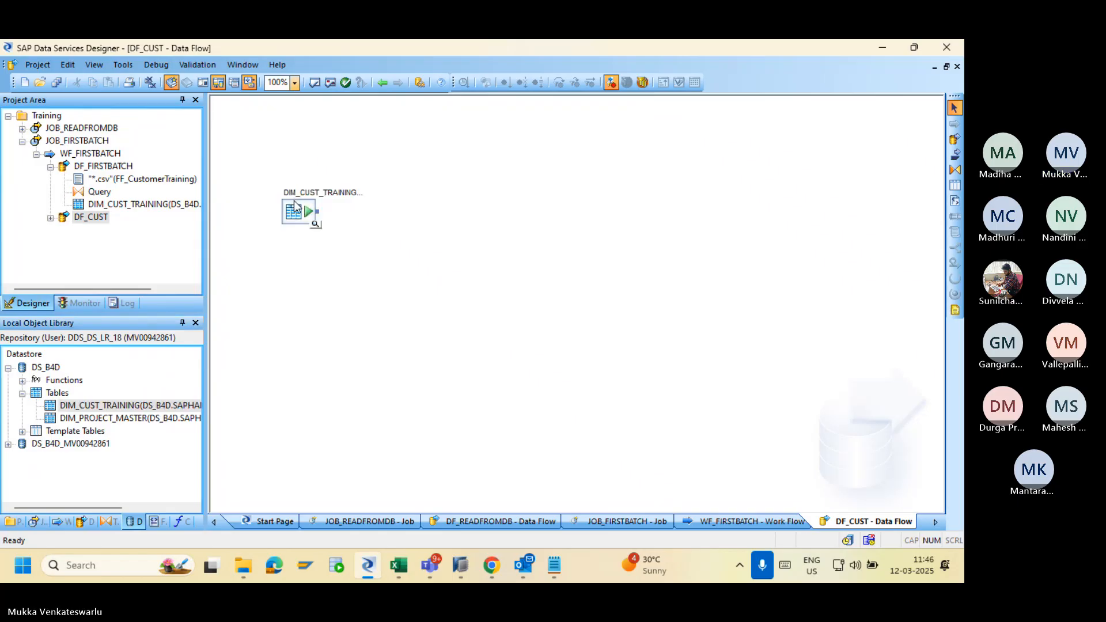
click(287, 192)
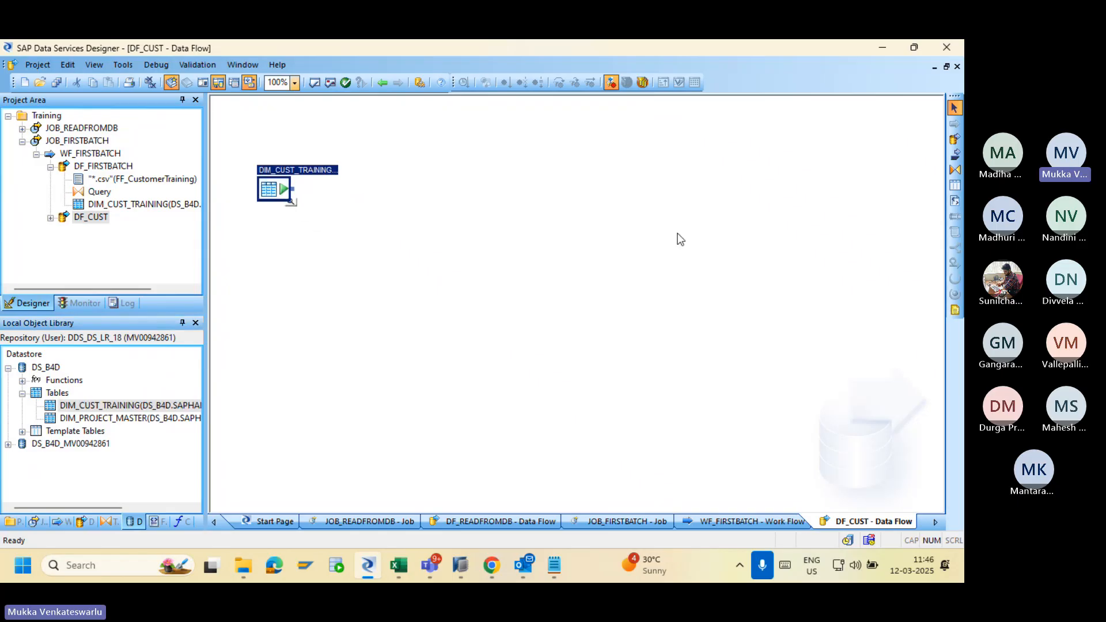
Add a Query linked from DIM_CUST_TRAINING and map all seven input columns to output.
click(955, 169)
click(433, 233)
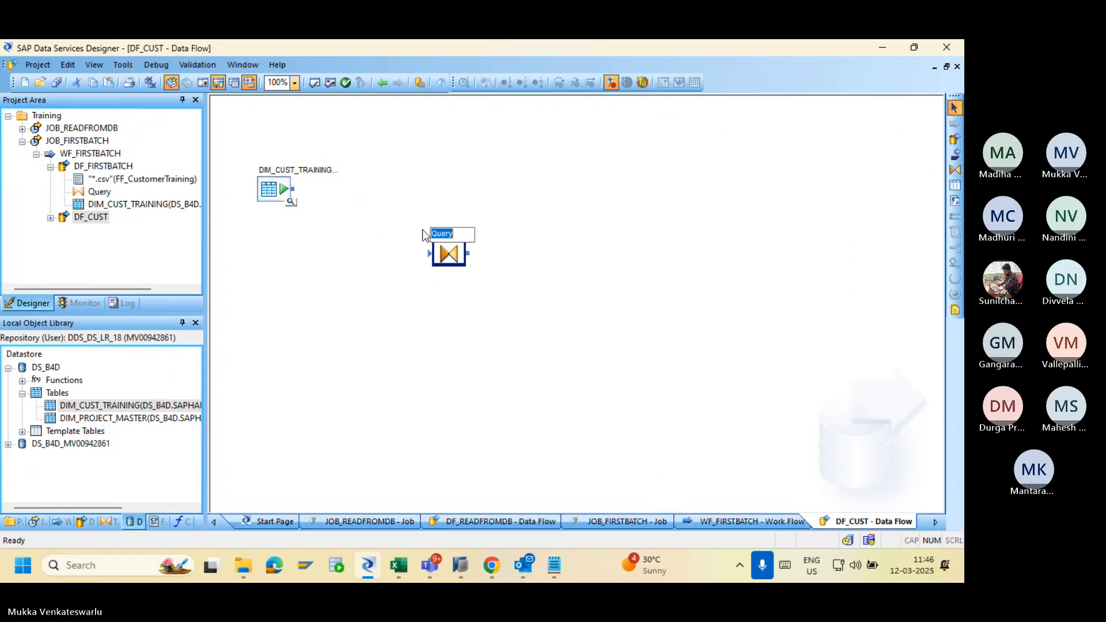
drag(296, 192, 436, 253)
double_click(438, 255)
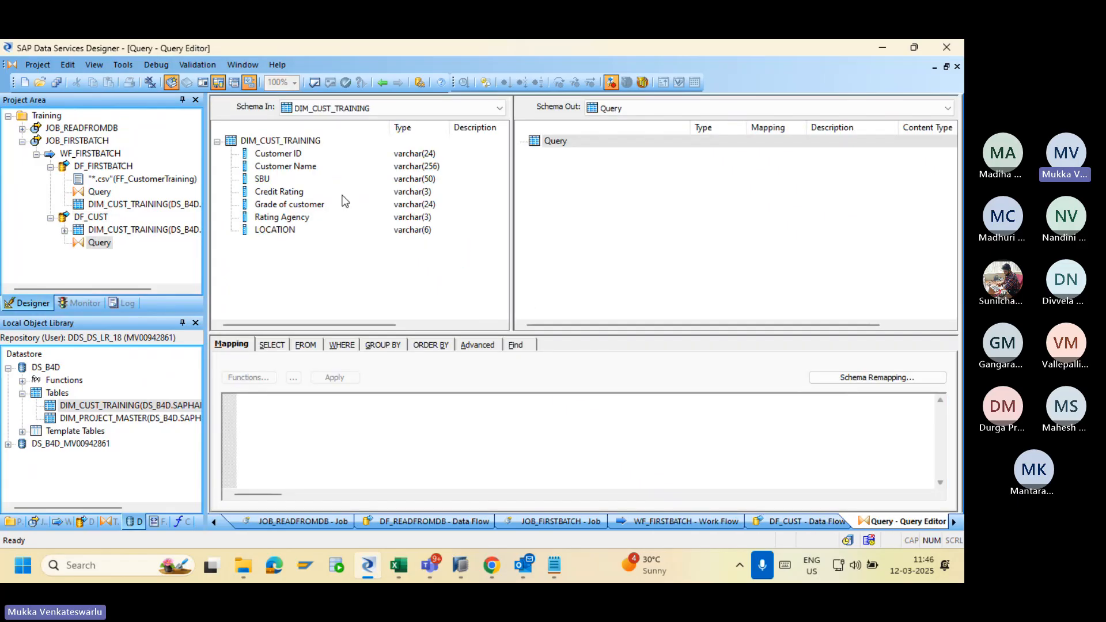
click(287, 157)
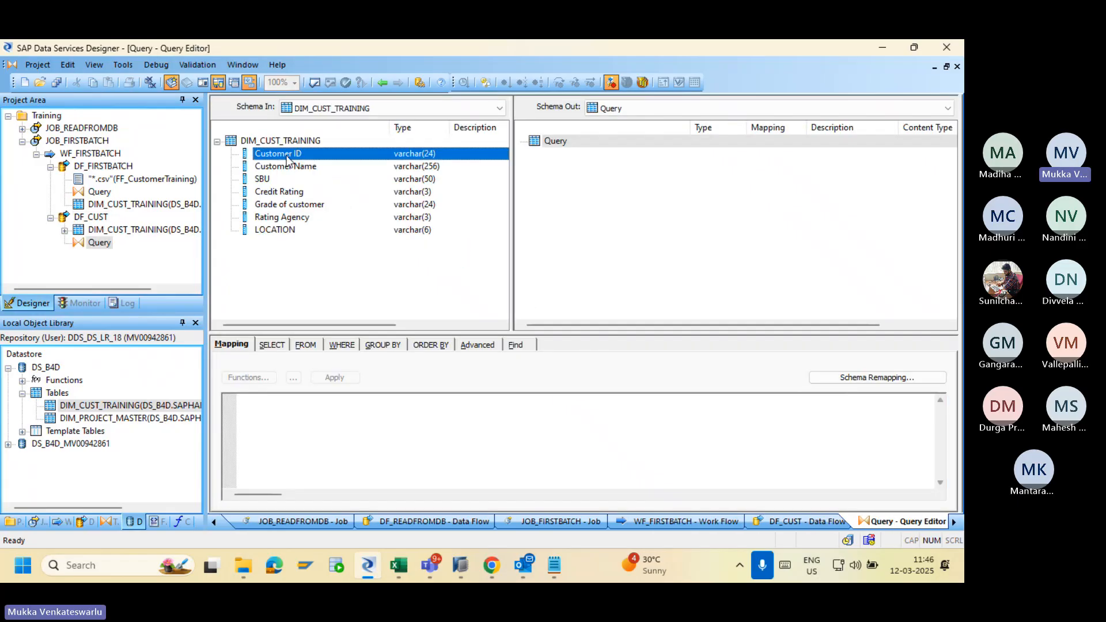
shift+click(286, 228)
right_click(287, 228)
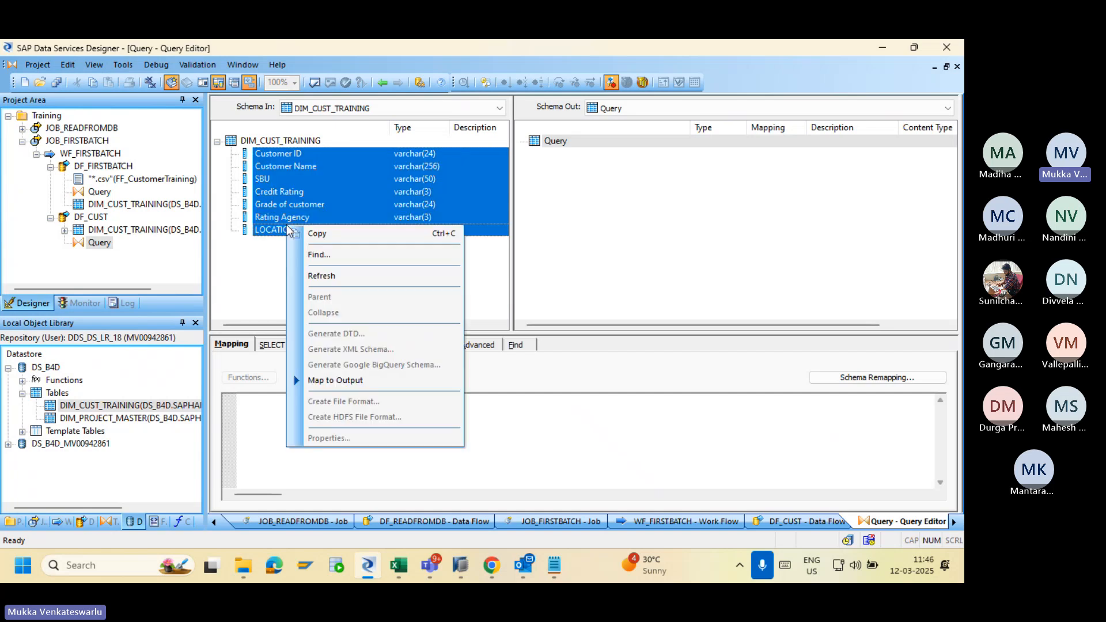
click(358, 380)
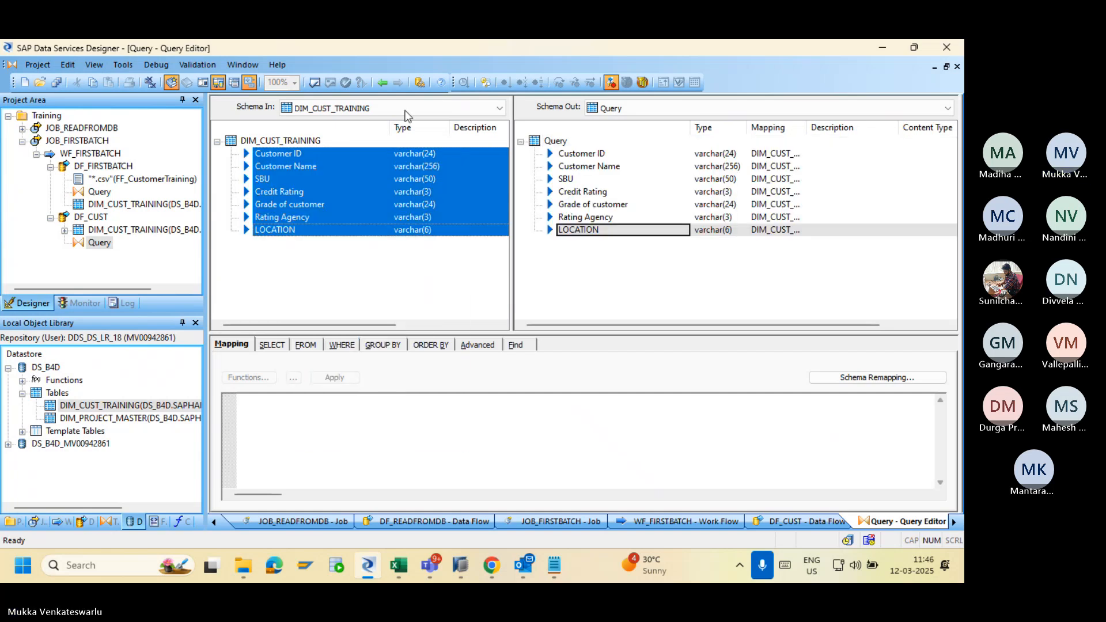
Back in DF_CUST, place a new template table and open its datastore list.
click(382, 82)
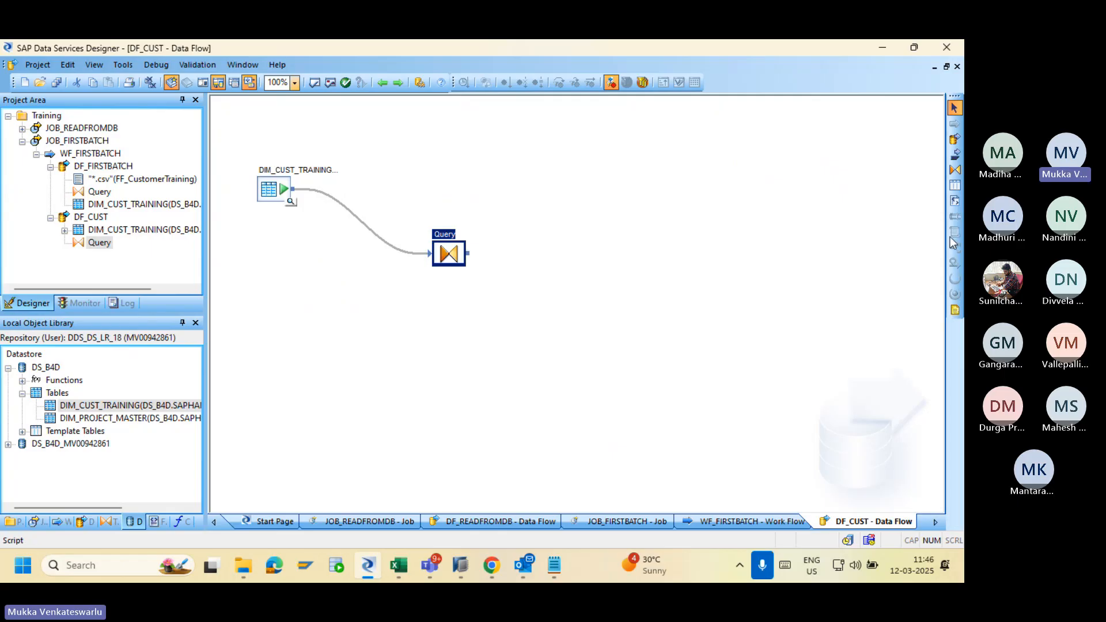
click(954, 185)
click(657, 291)
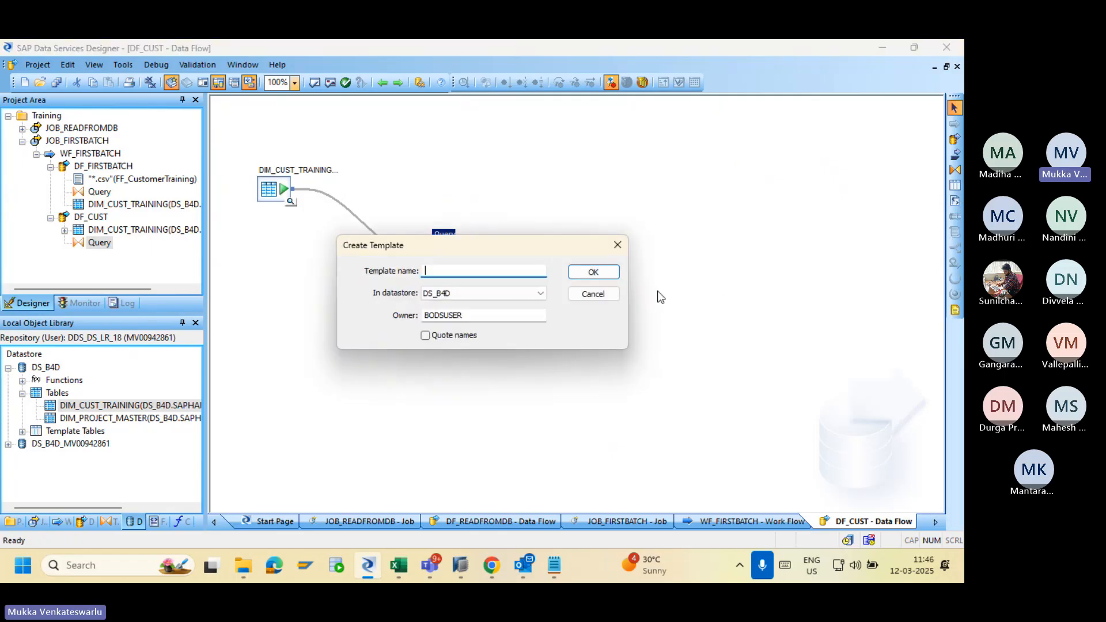
click(508, 291)
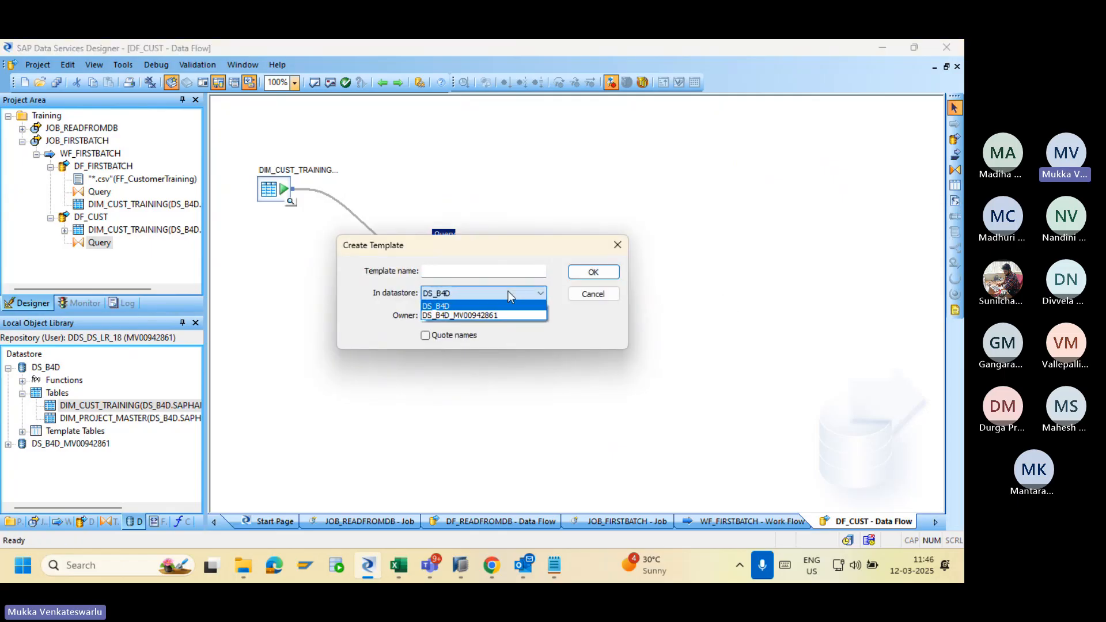
Create template table DIM_Customer, owner SAPHANADB, in the personal datastore.
click(507, 315)
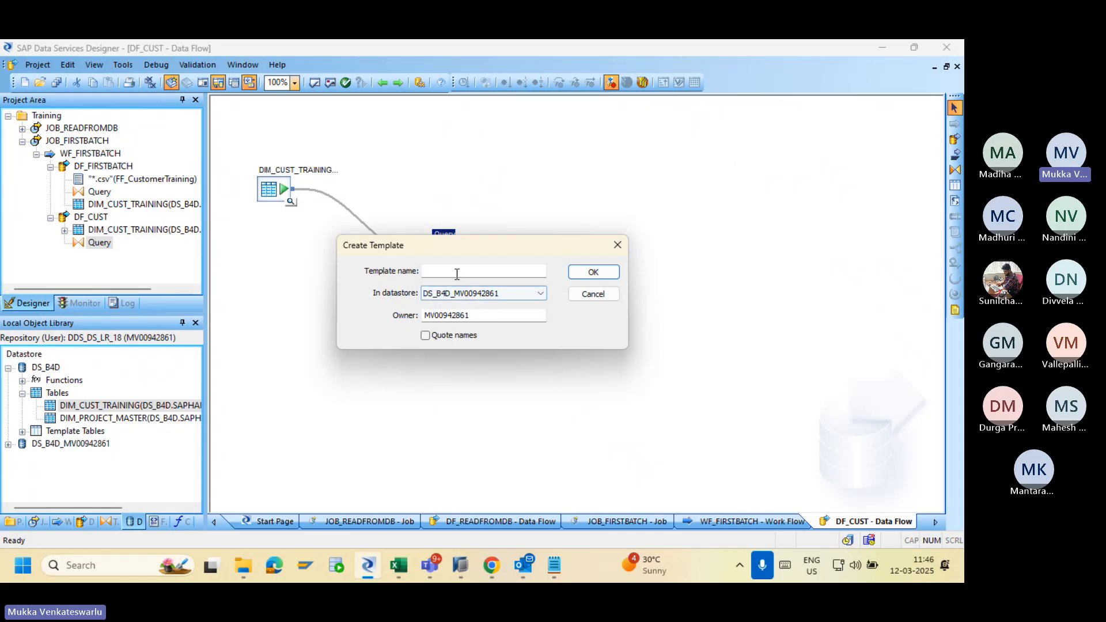
drag(475, 315, 412, 323)
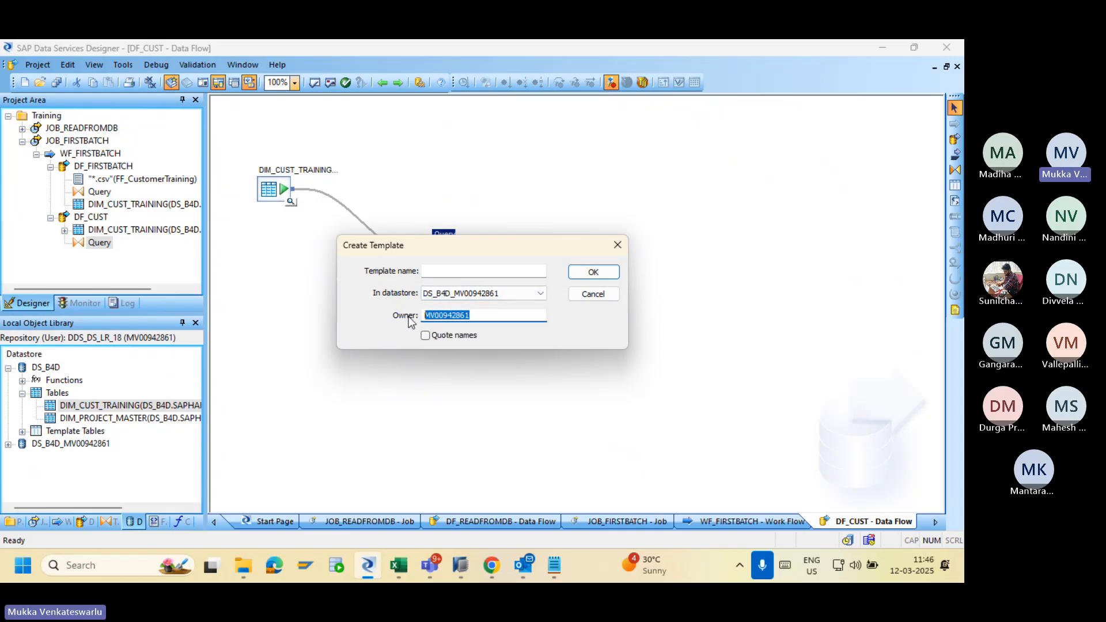
text(SAPH)
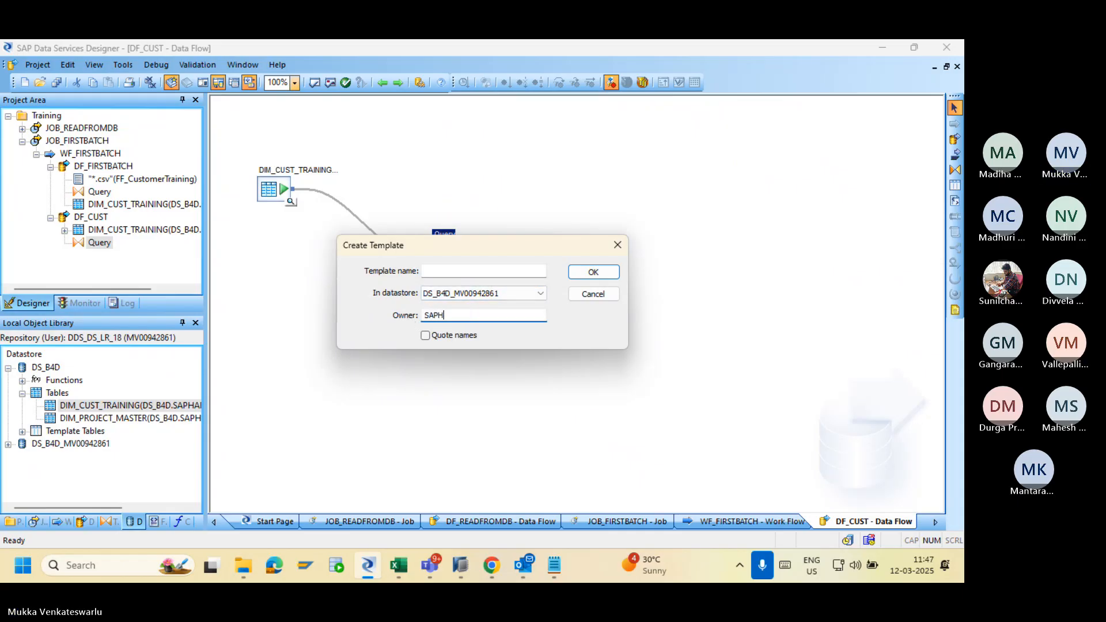
text(ANADB)
click(456, 271)
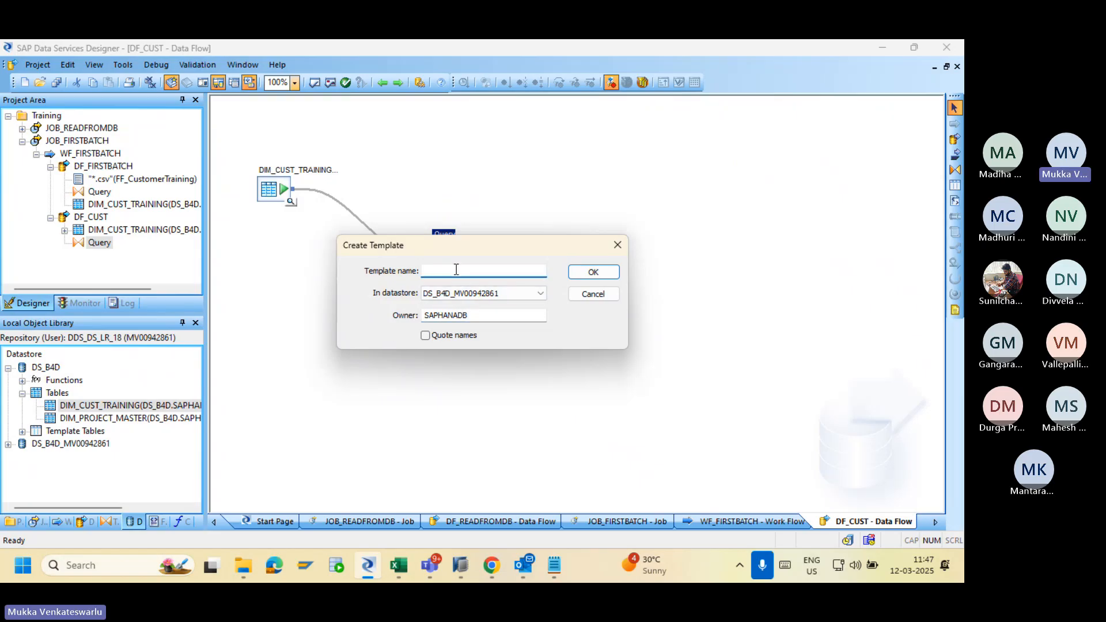
text(DI)
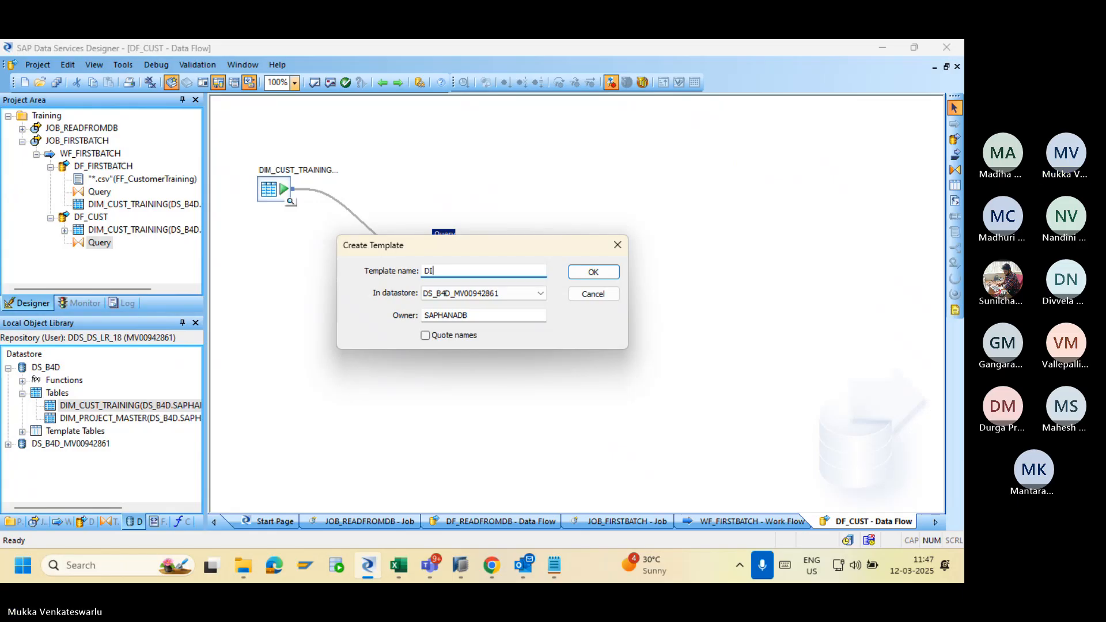
text(M_Customer)
click(592, 276)
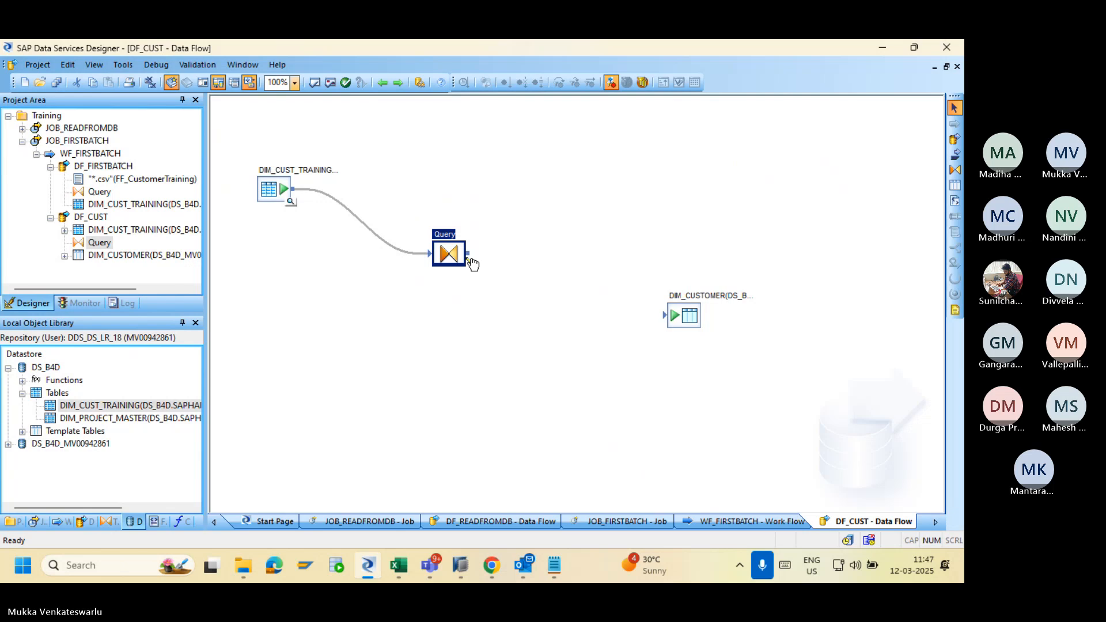
Connect the Query output to DIM_CUSTOMER and reopen the Query editor.
drag(473, 256, 666, 320)
double_click(449, 254)
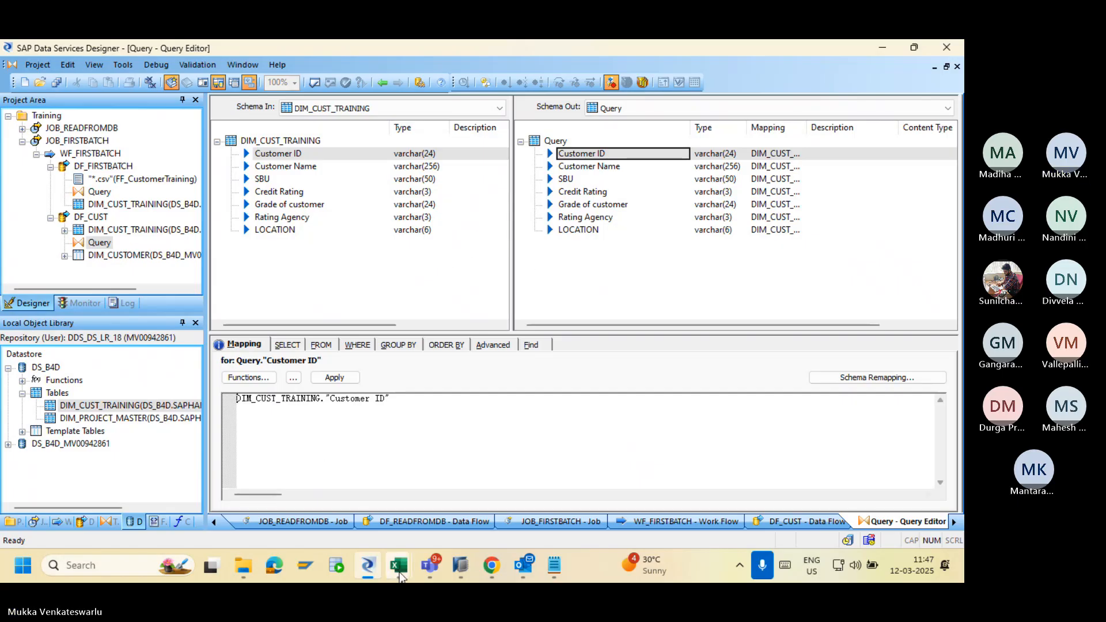
Check the Location column in the Customer_Training workbooks, then return to the Query editor.
mouse_move(409, 573)
click(507, 460)
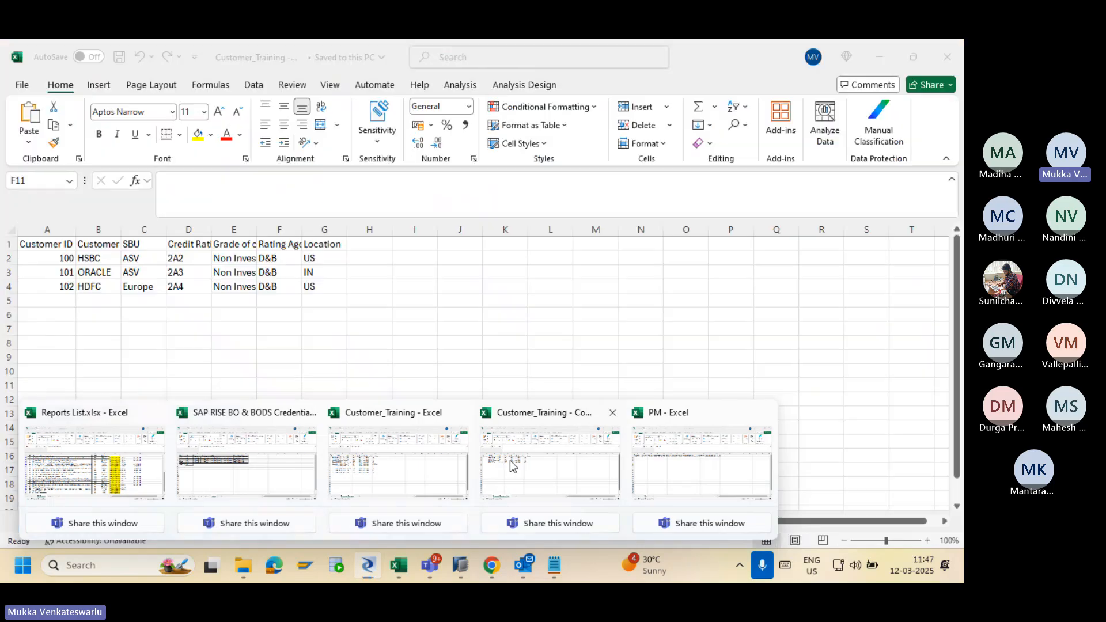
mouse_move(398, 567)
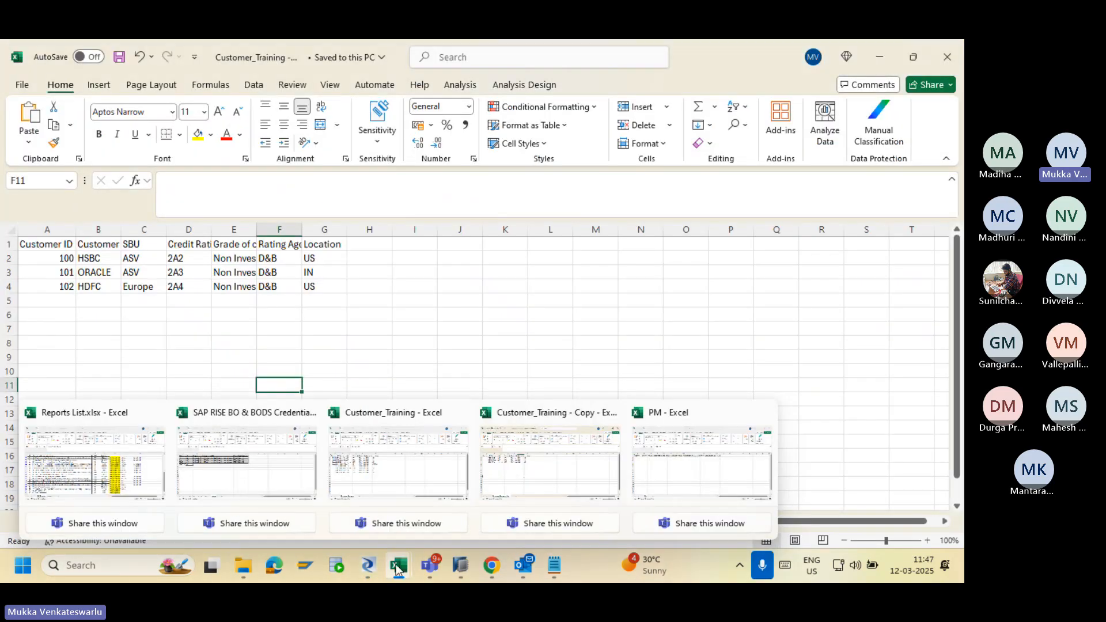
click(387, 452)
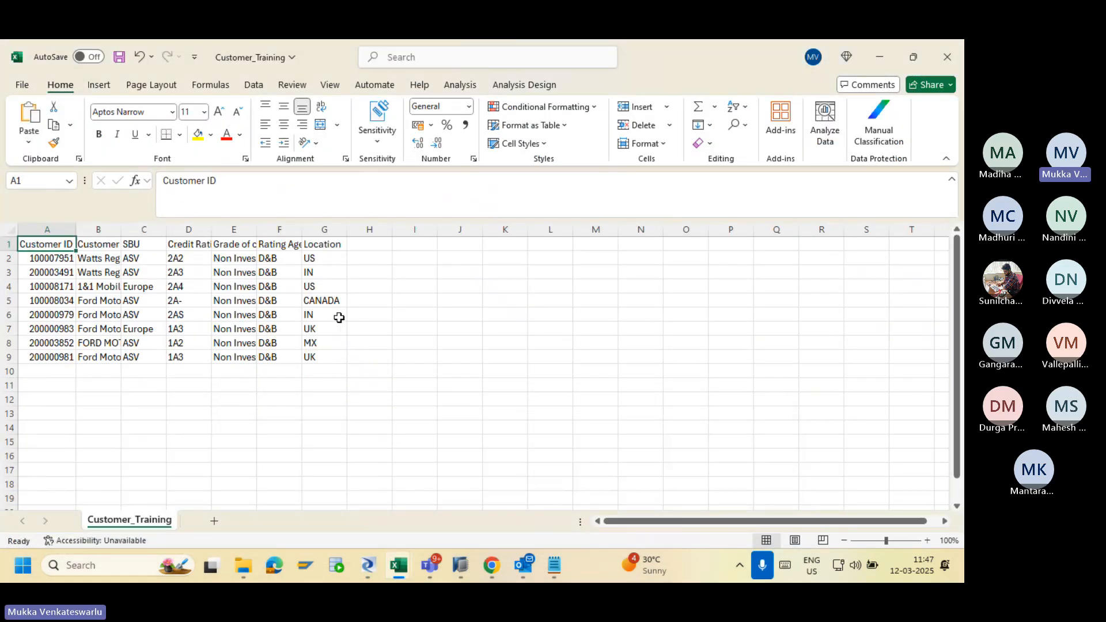
click(321, 261)
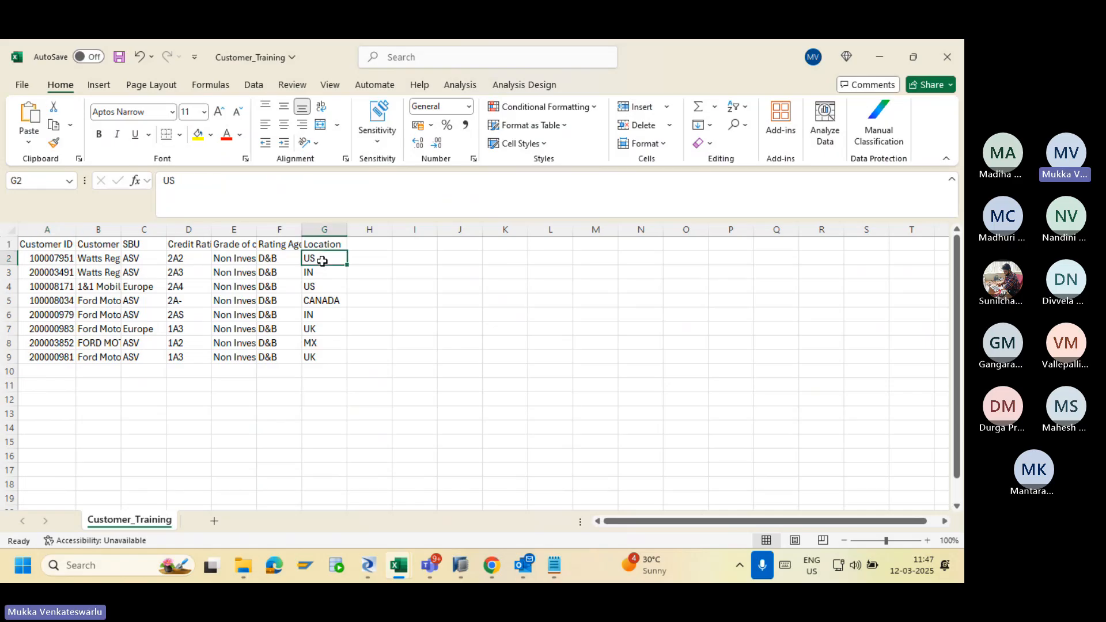
key(alt+Tab)
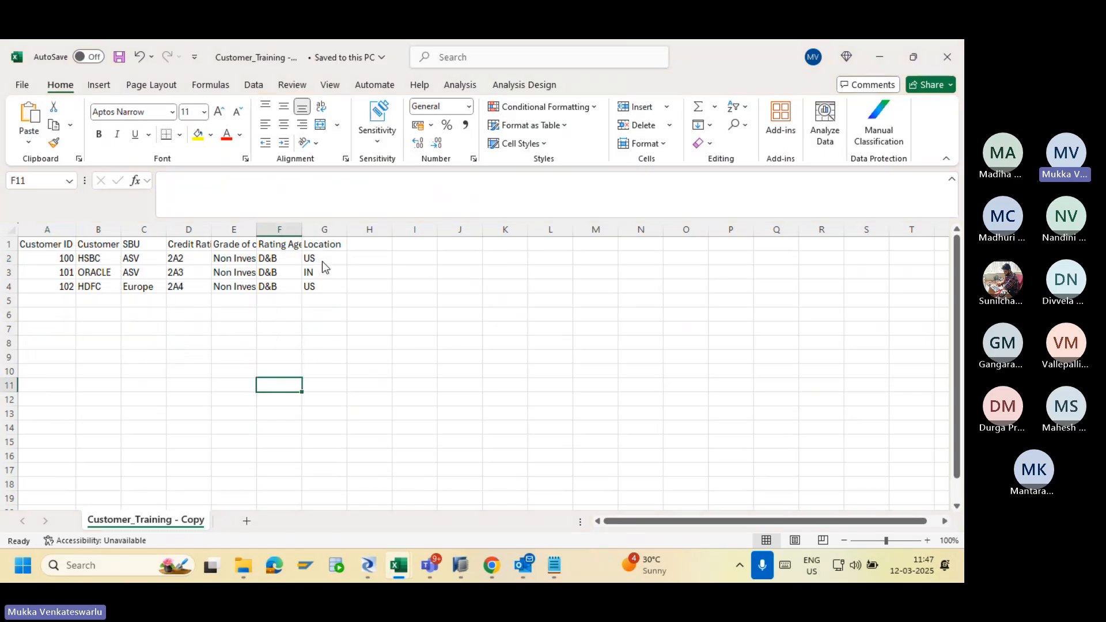
key(alt+Tab)
key(alt+Tab)
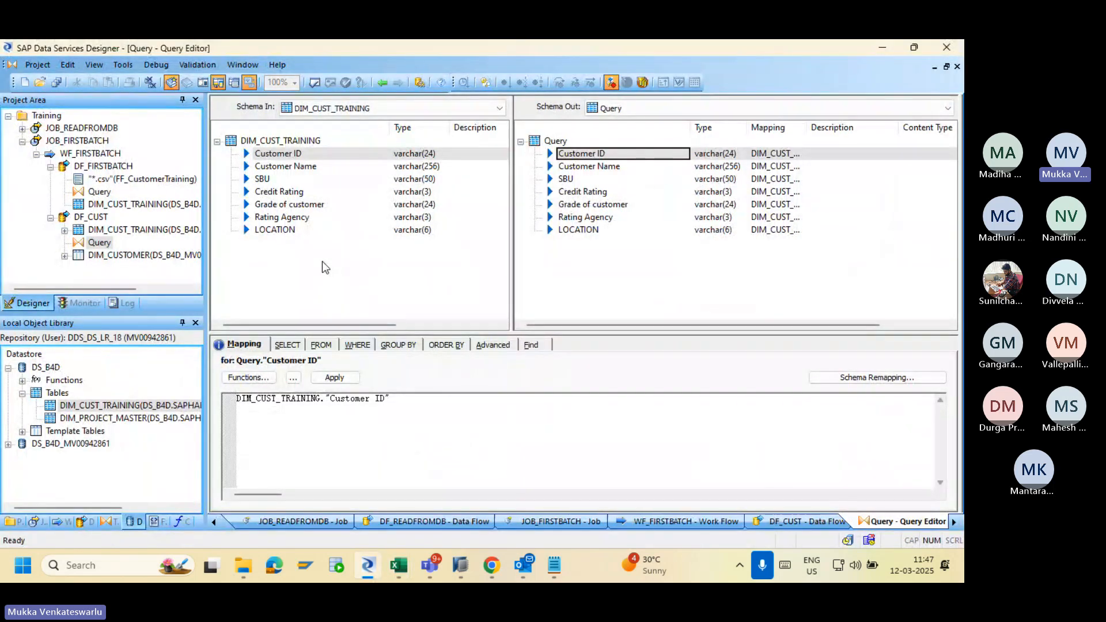
Set the Query's WHERE clause to DIM_CUST_TRAINING.LOCATION in ('US','IN').
click(361, 345)
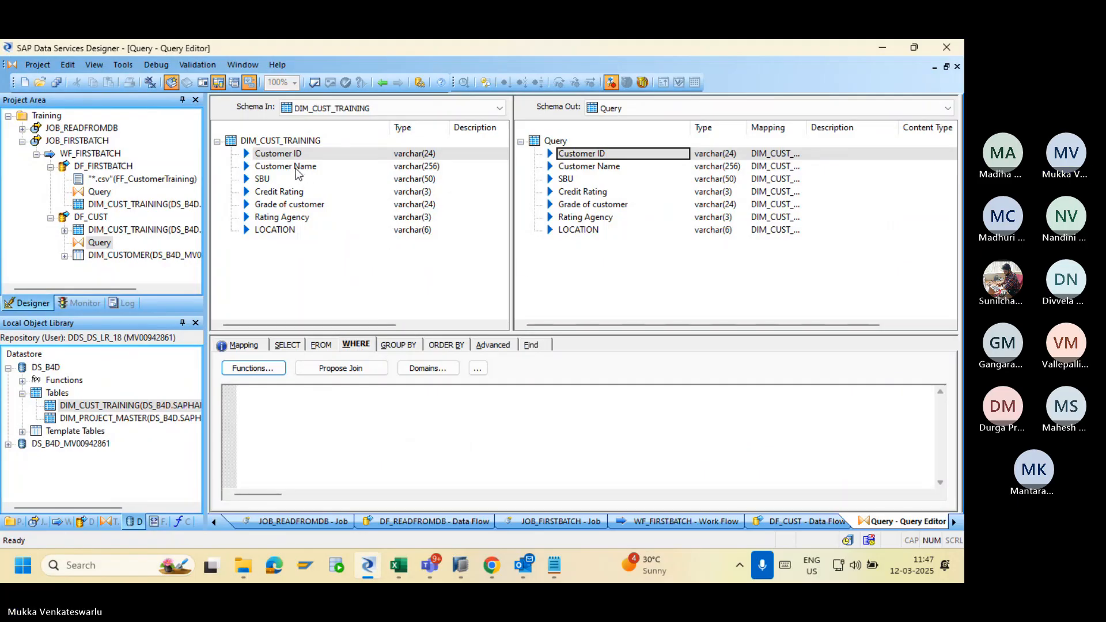
drag(296, 233, 297, 404)
text(in )
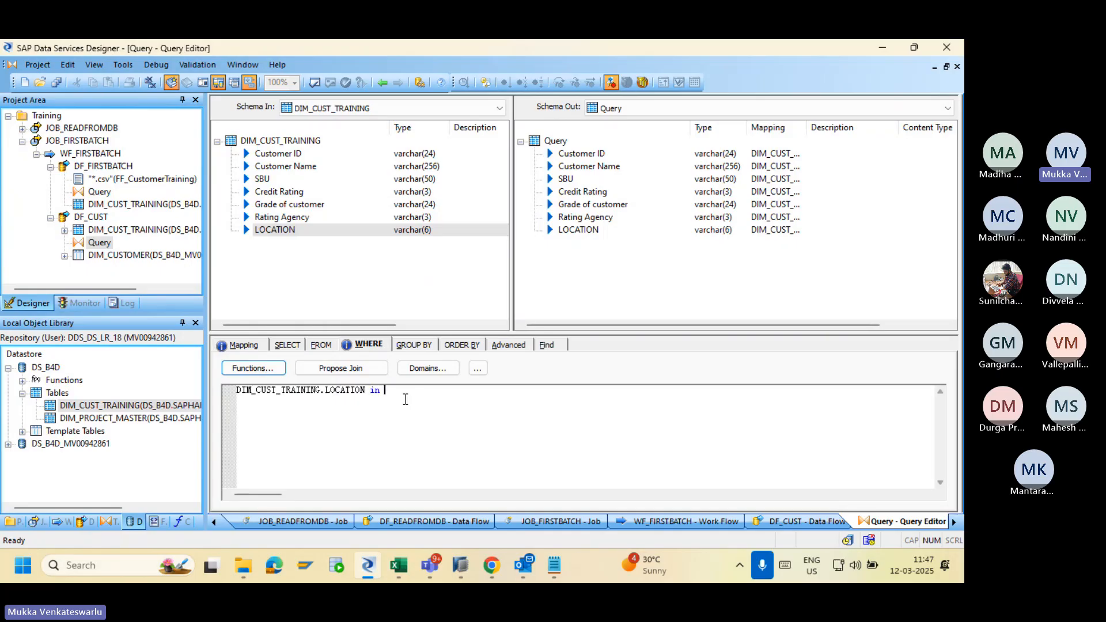
text(('US','IN'))
click(551, 279)
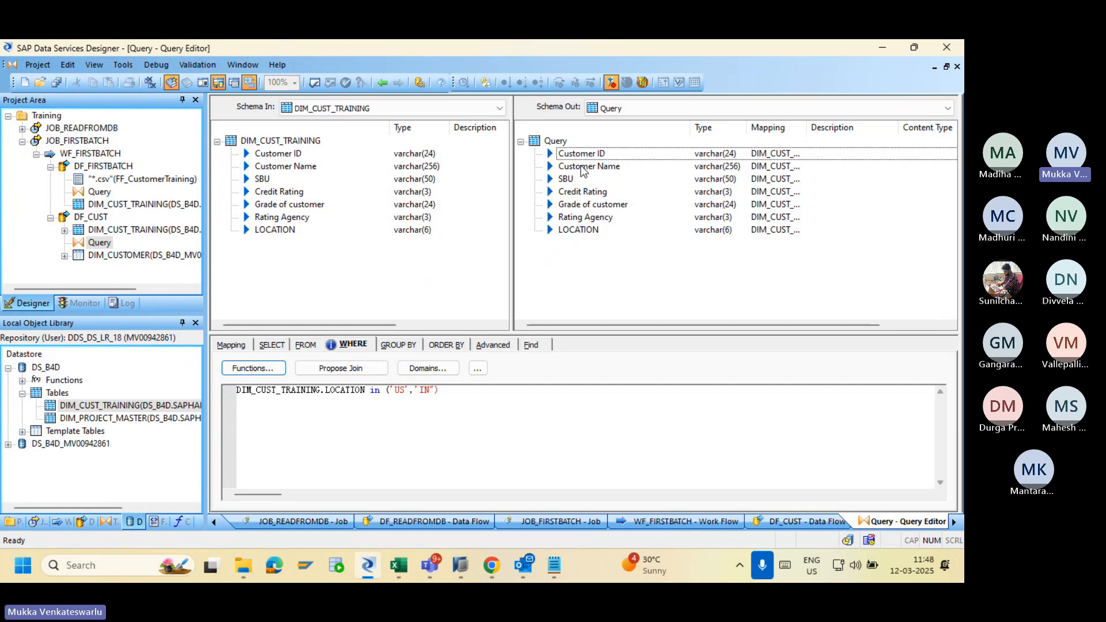
Start a new output column from the Query's Schema Out root in the Mapping view.
right_click(602, 268)
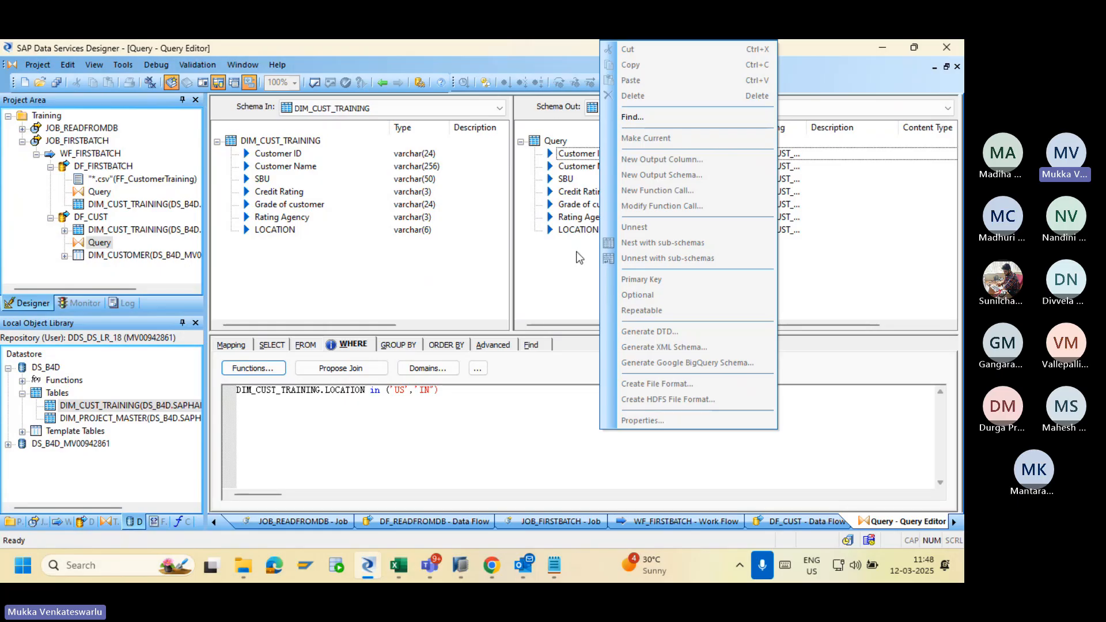
click(579, 257)
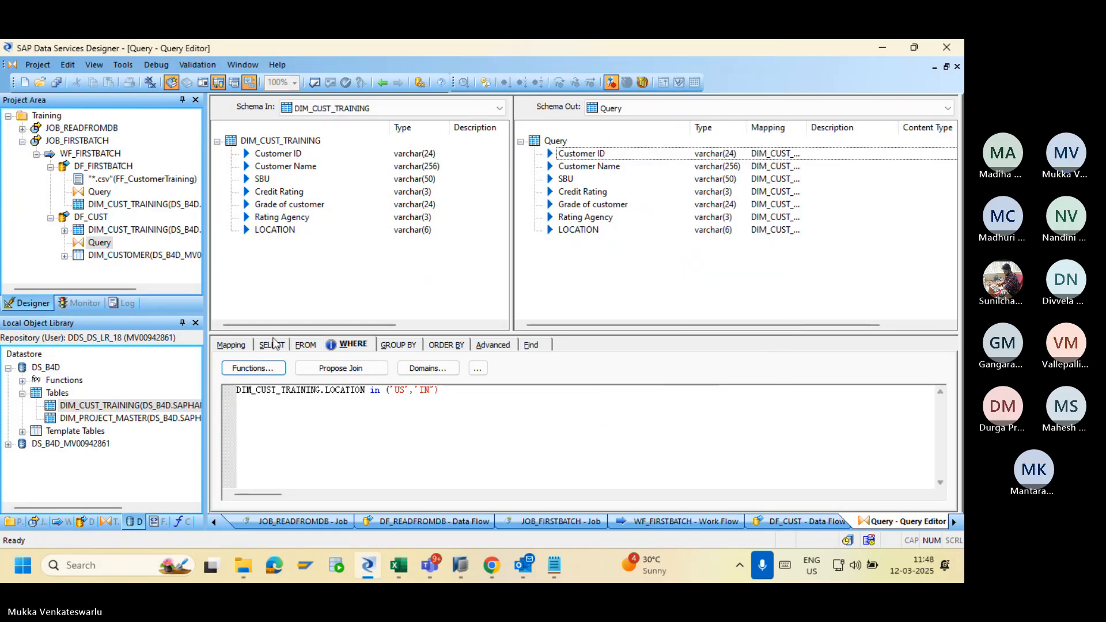
click(244, 344)
right_click(553, 281)
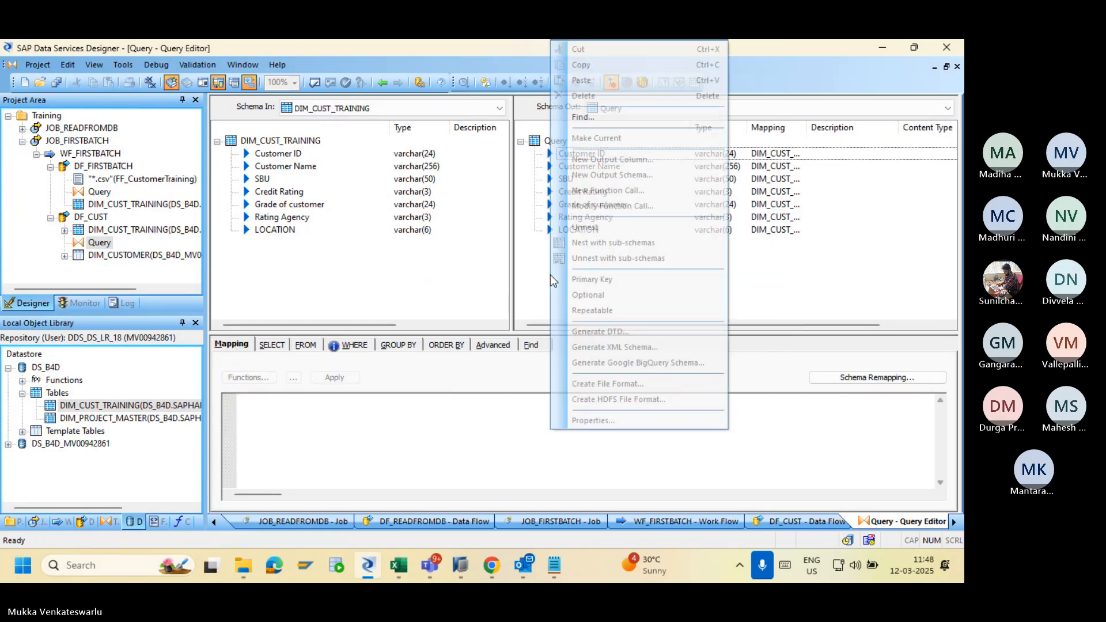
click(530, 270)
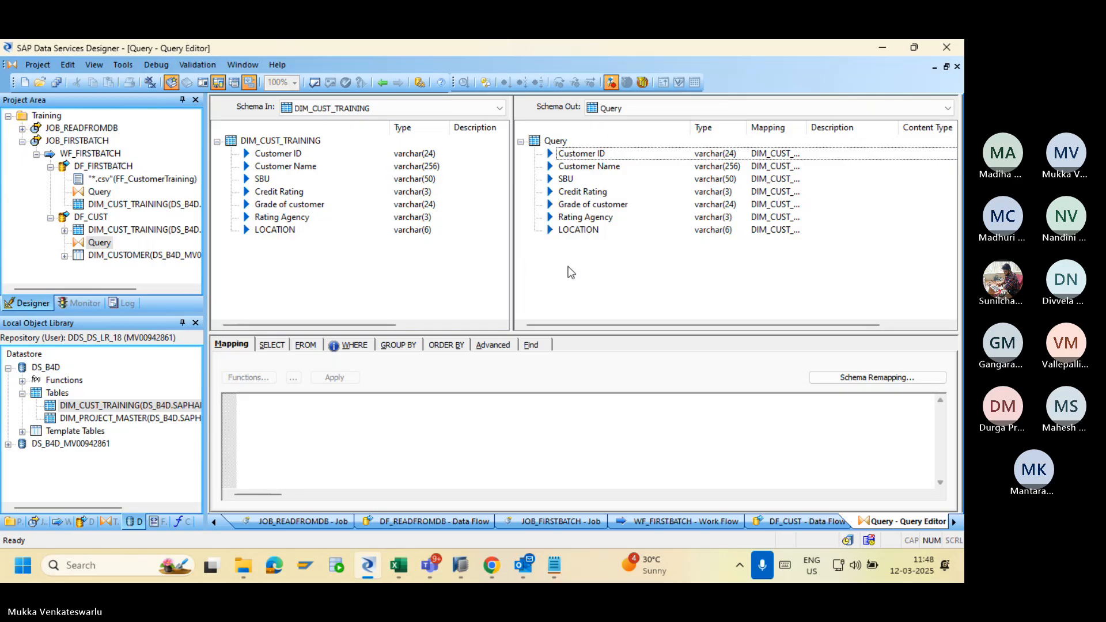
click(556, 143)
right_click(556, 149)
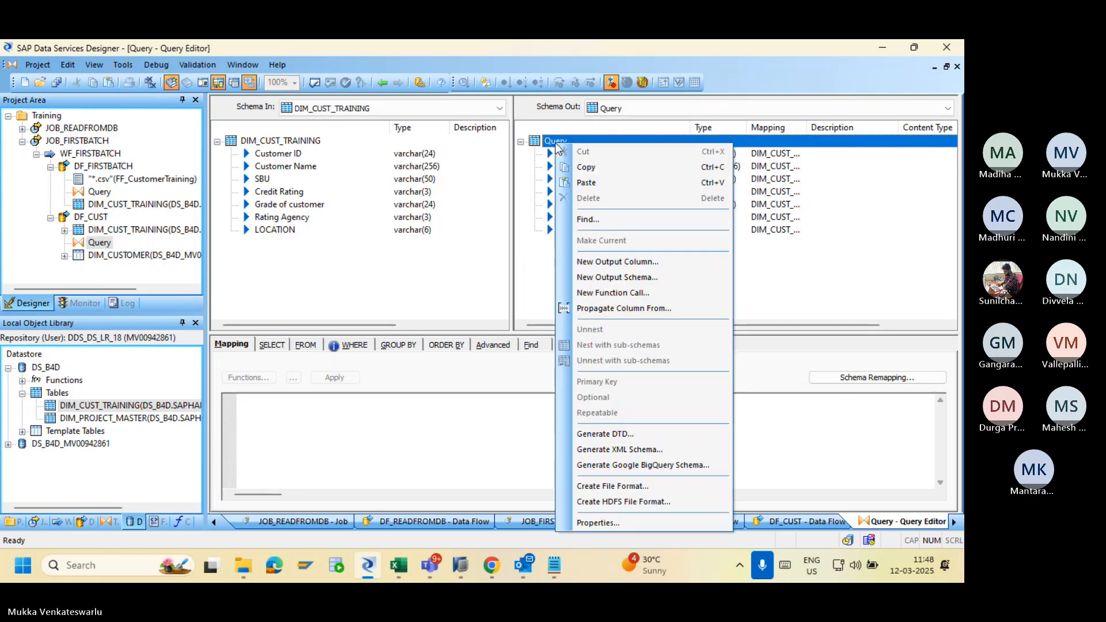
click(600, 259)
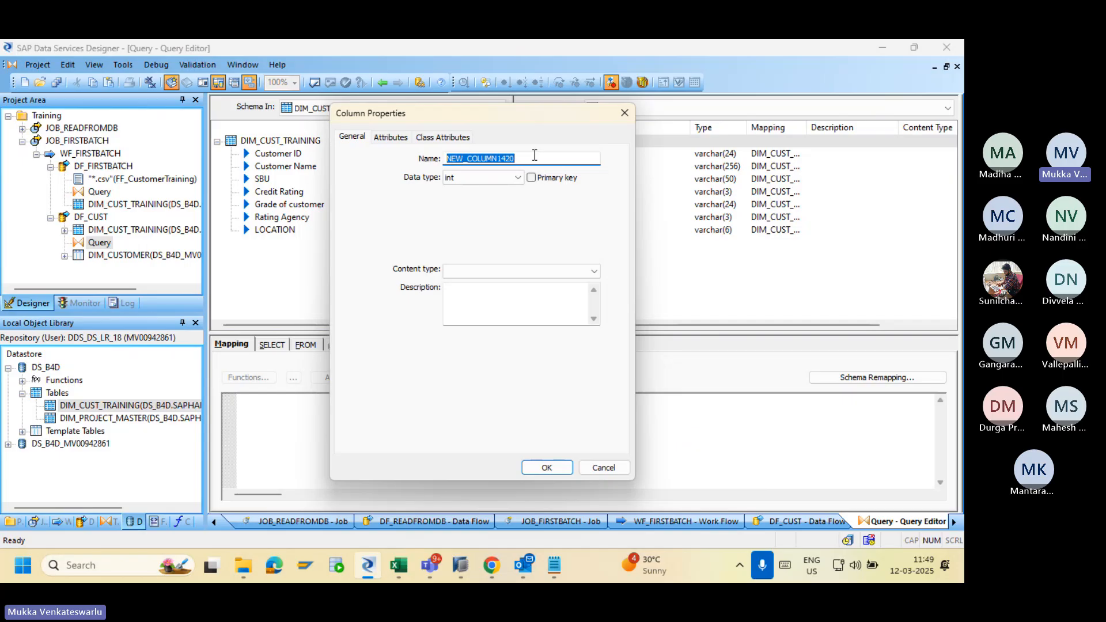
Name the new column Key with type varchar and length 50.
text(Key)
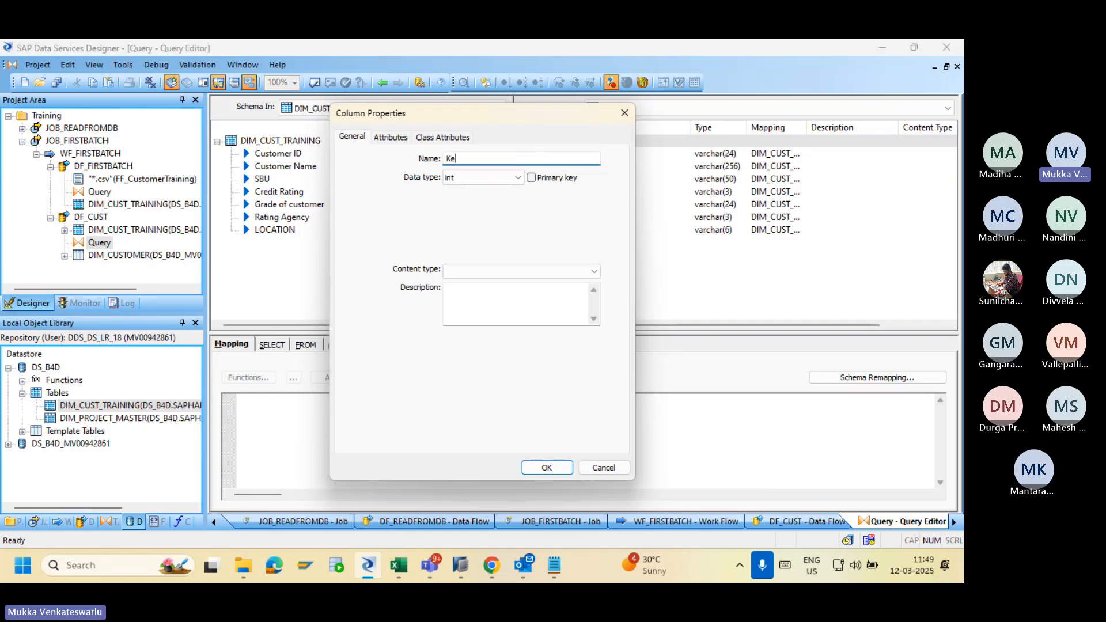
click(515, 177)
click(473, 292)
click(466, 213)
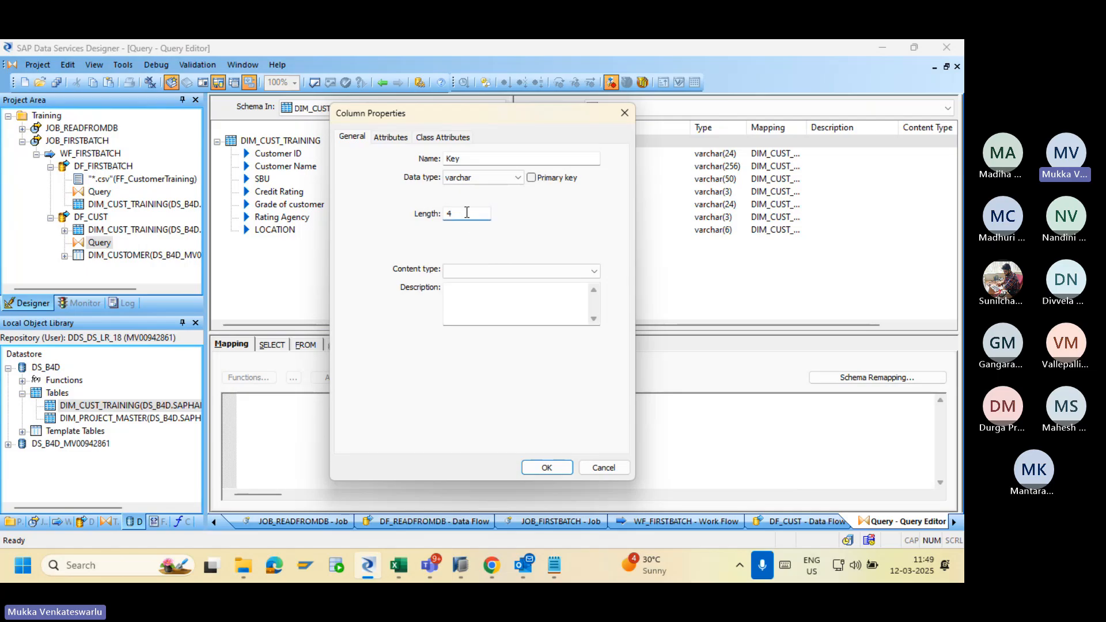
key(BackSpace)
text(50)
click(546, 467)
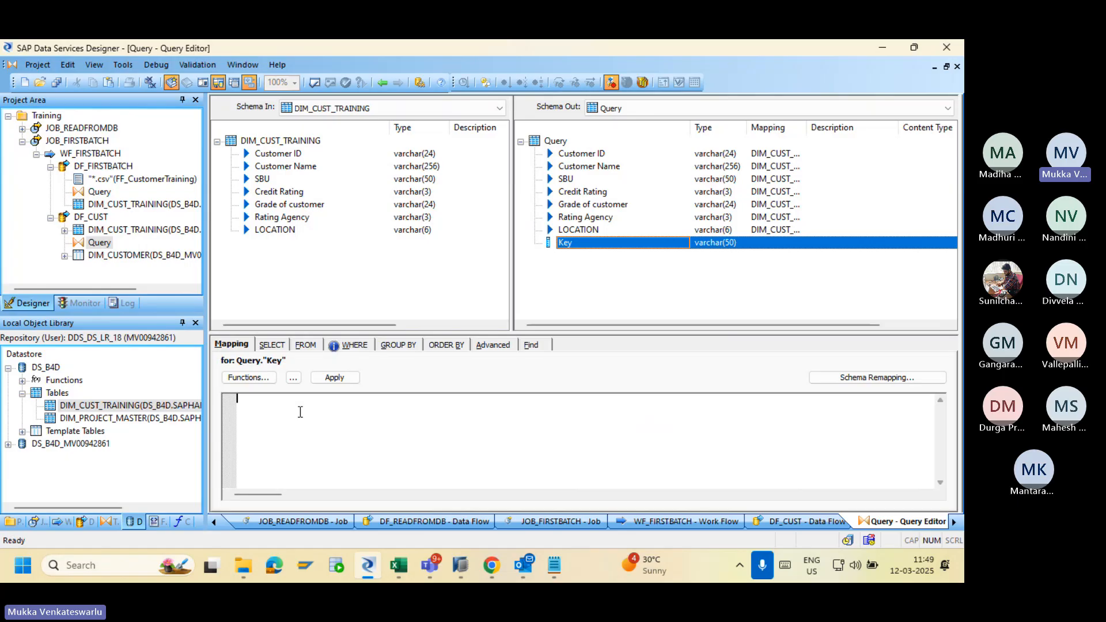
text(concate)
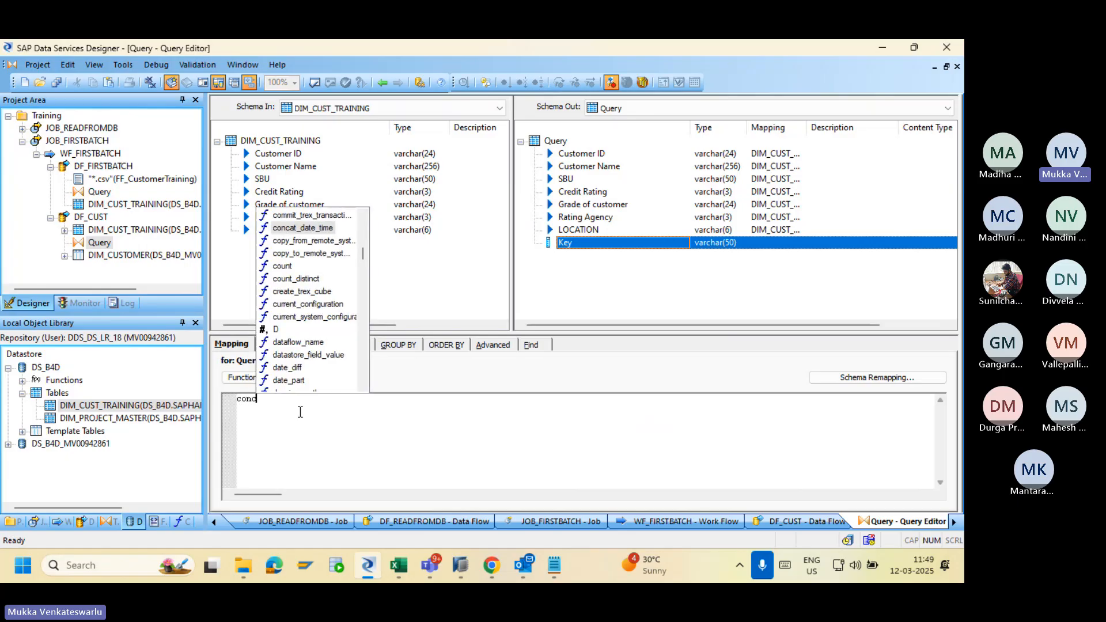
key(BackSpace)
key(BackSpace)
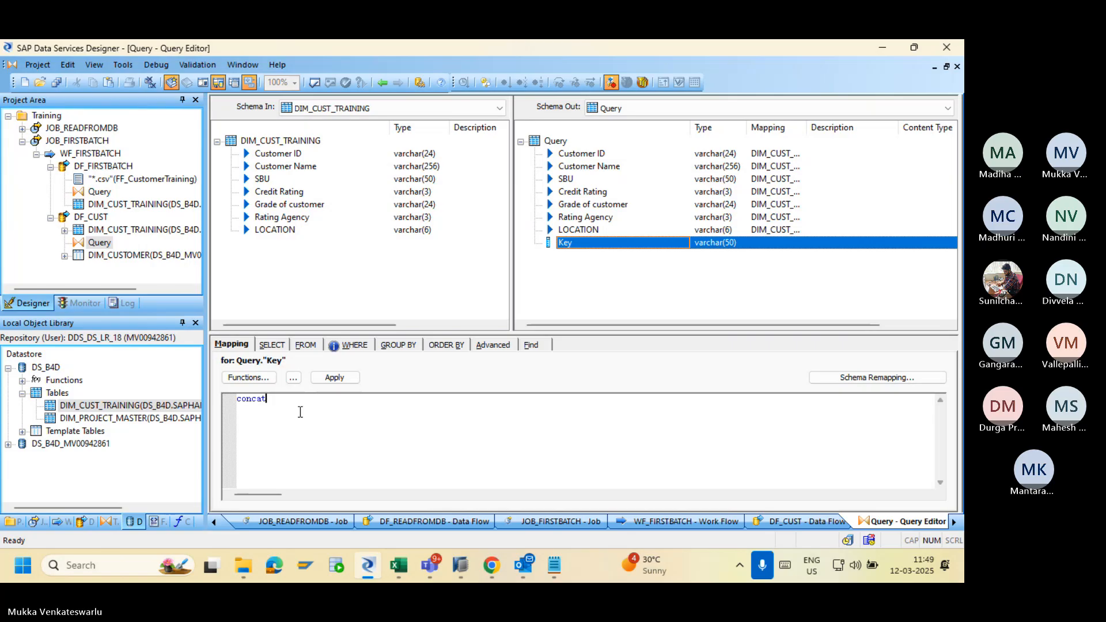
text(t)
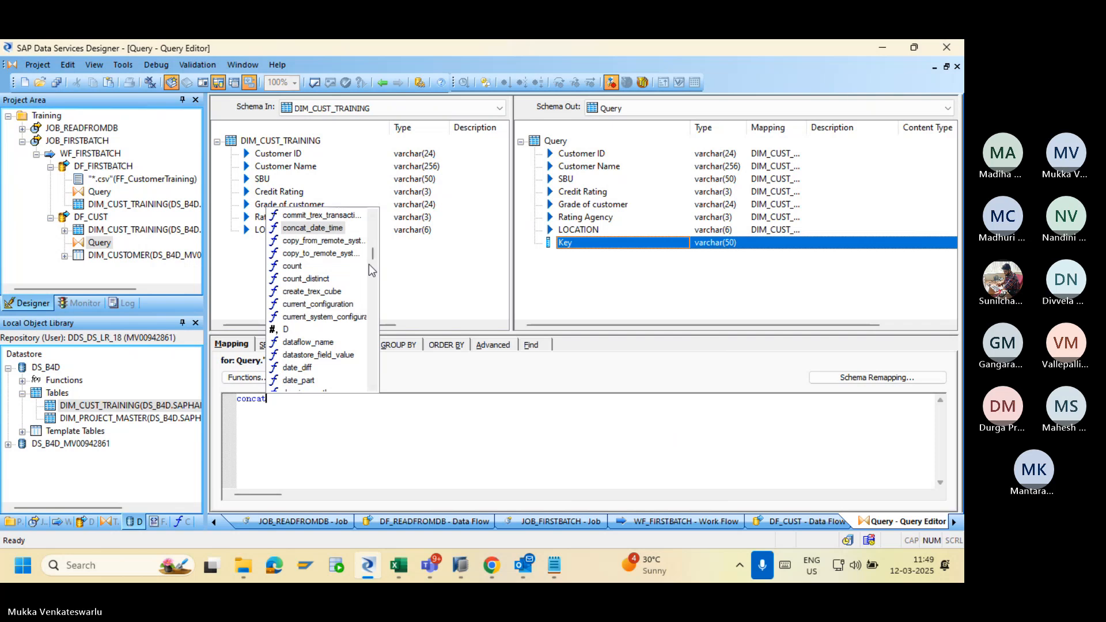
drag(374, 252, 368, 375)
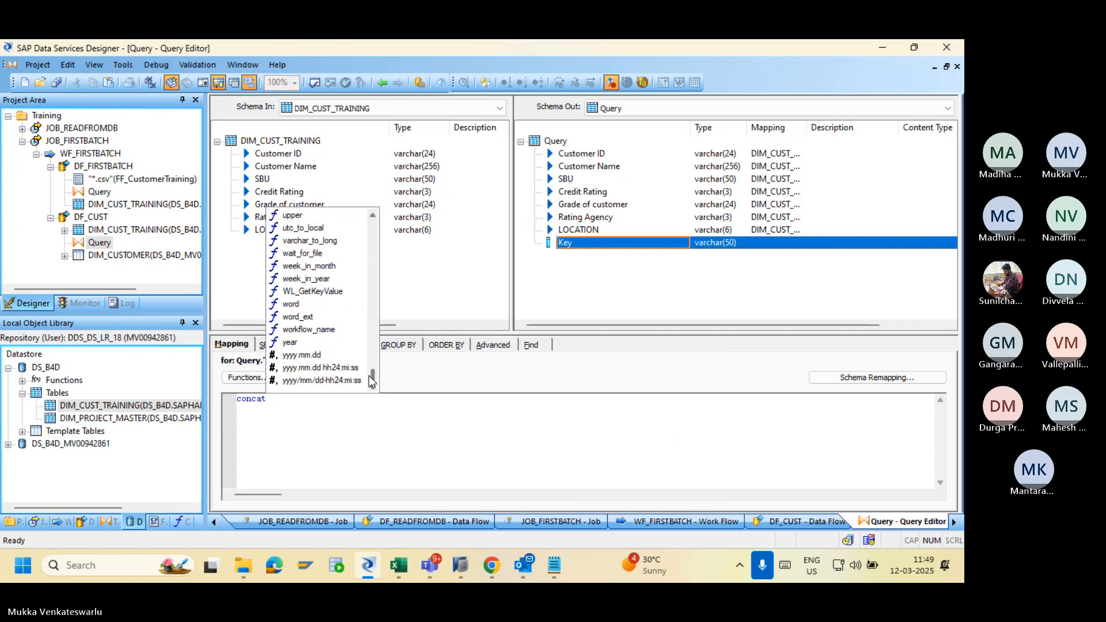
click(288, 406)
key(BackSpace)
key(BackSpace)
key(BackSpace)
key(BackSpace)
key(BackSpace)
key(BackSpace)
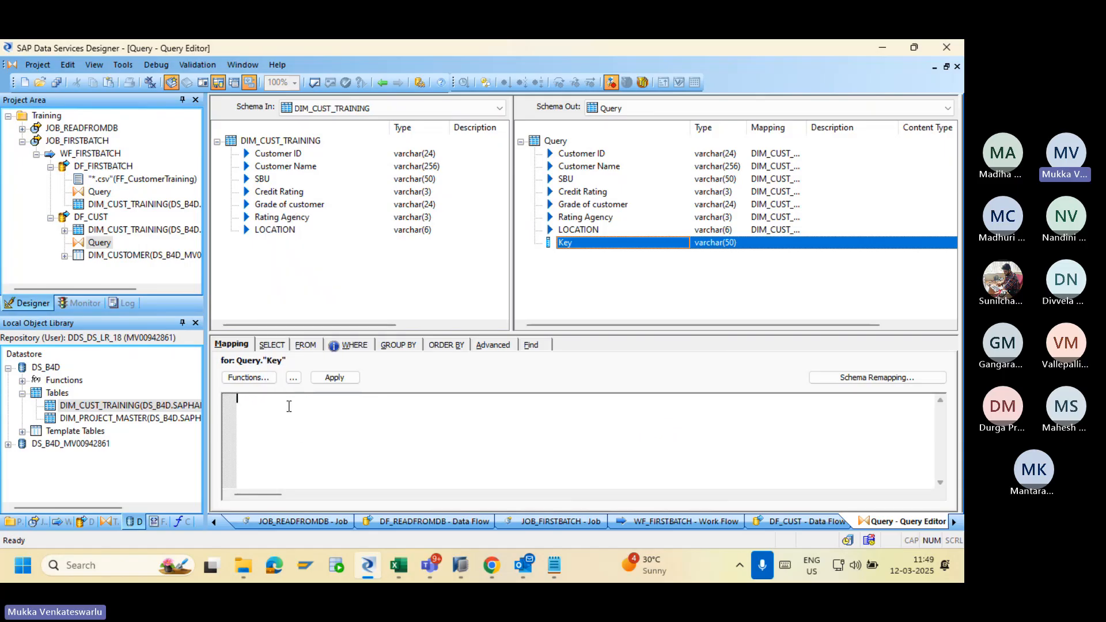
drag(278, 153, 262, 416)
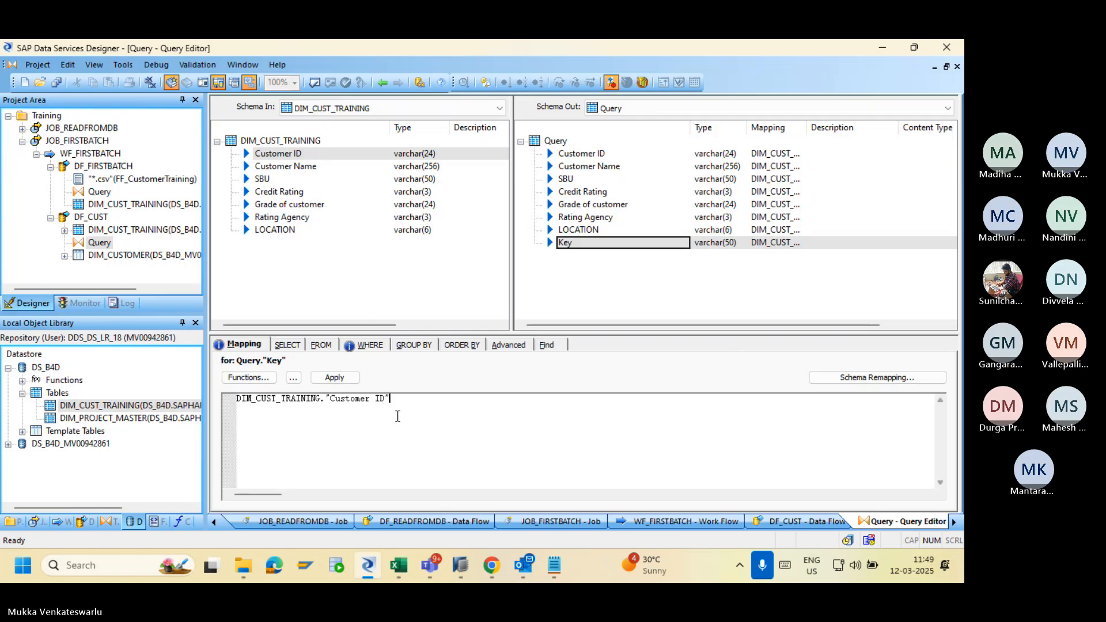
text(&)
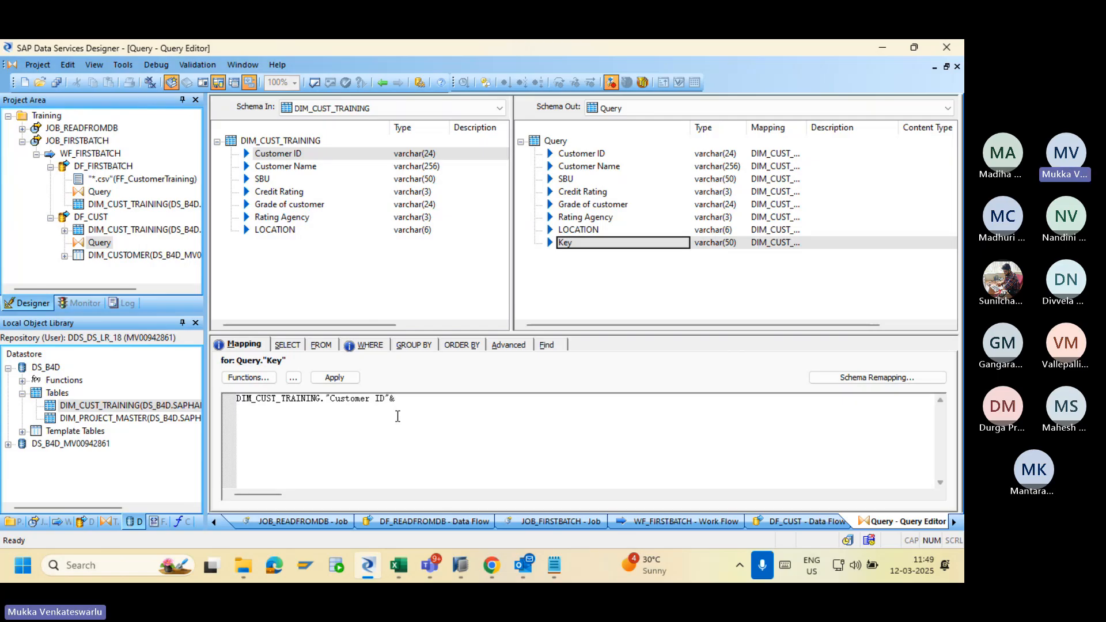
text('_'&)
drag(291, 169, 464, 413)
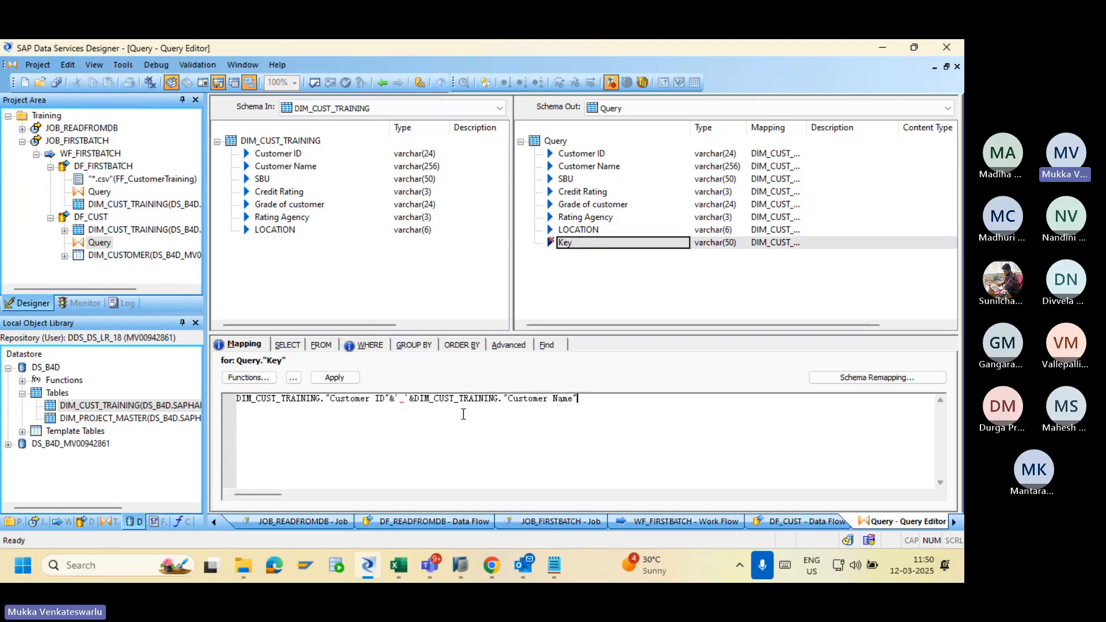
click(334, 377)
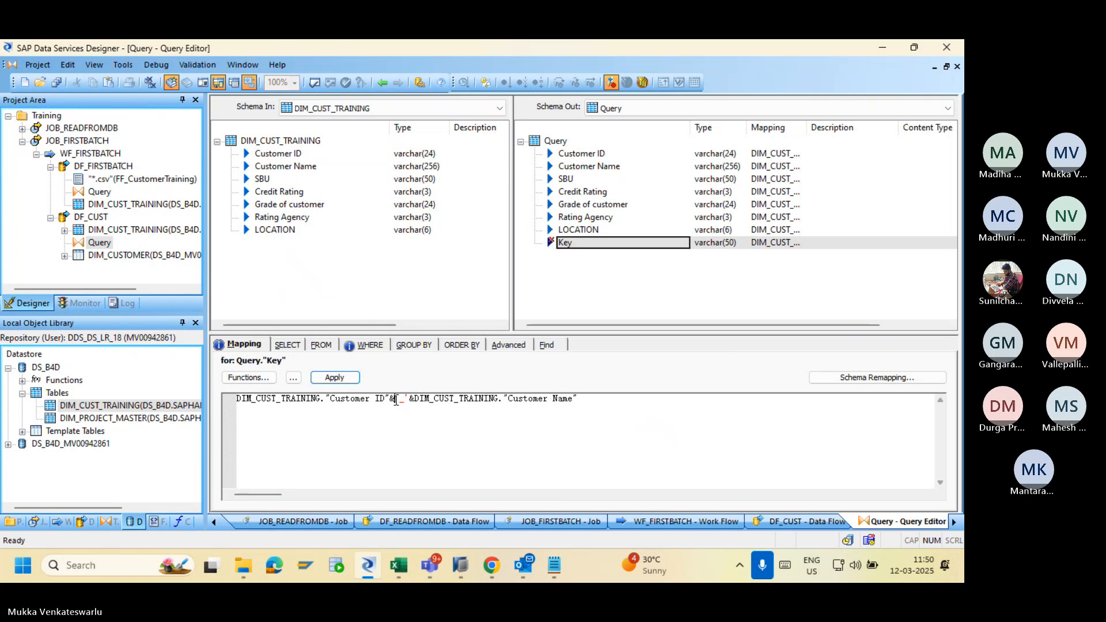
key(BackSpace)
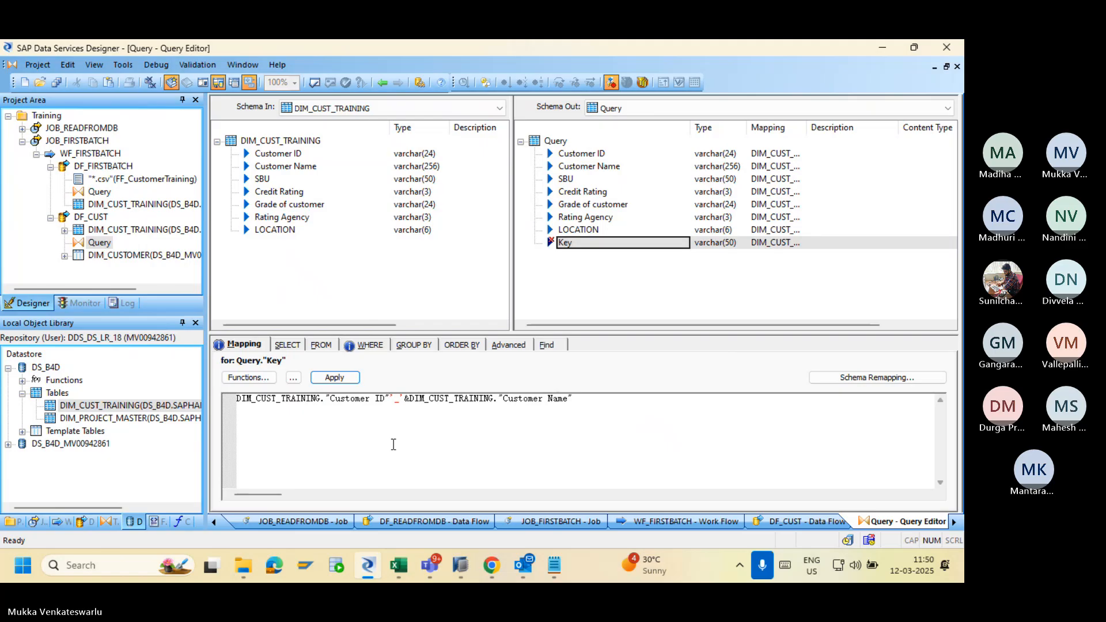
key(Delete)
key(Delete)
key(Delete)
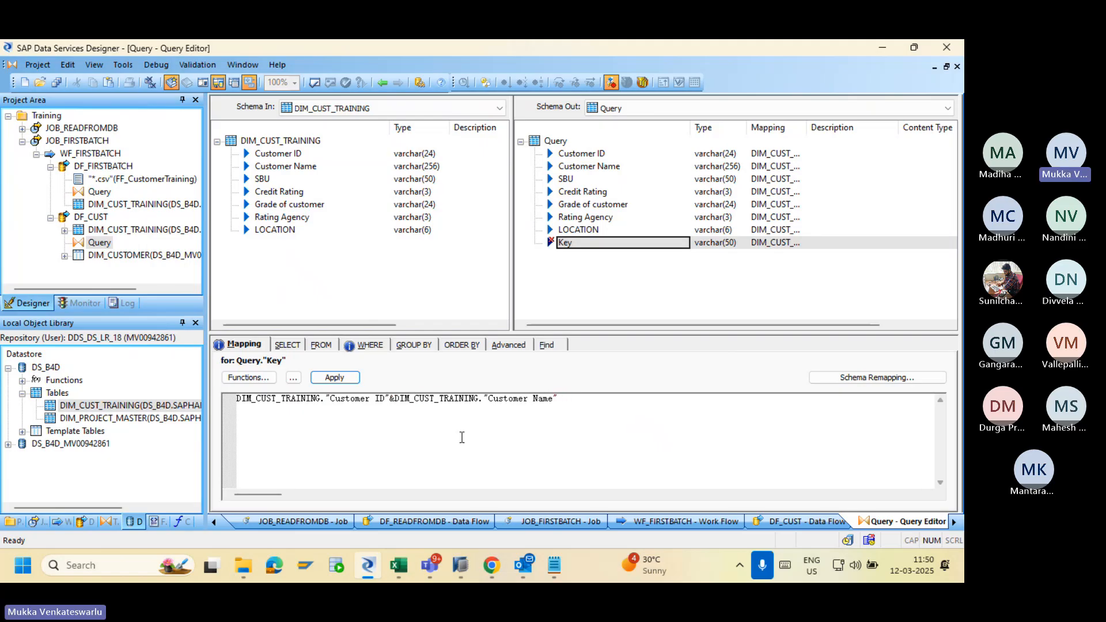
drag(557, 399, 222, 419)
key(Delete)
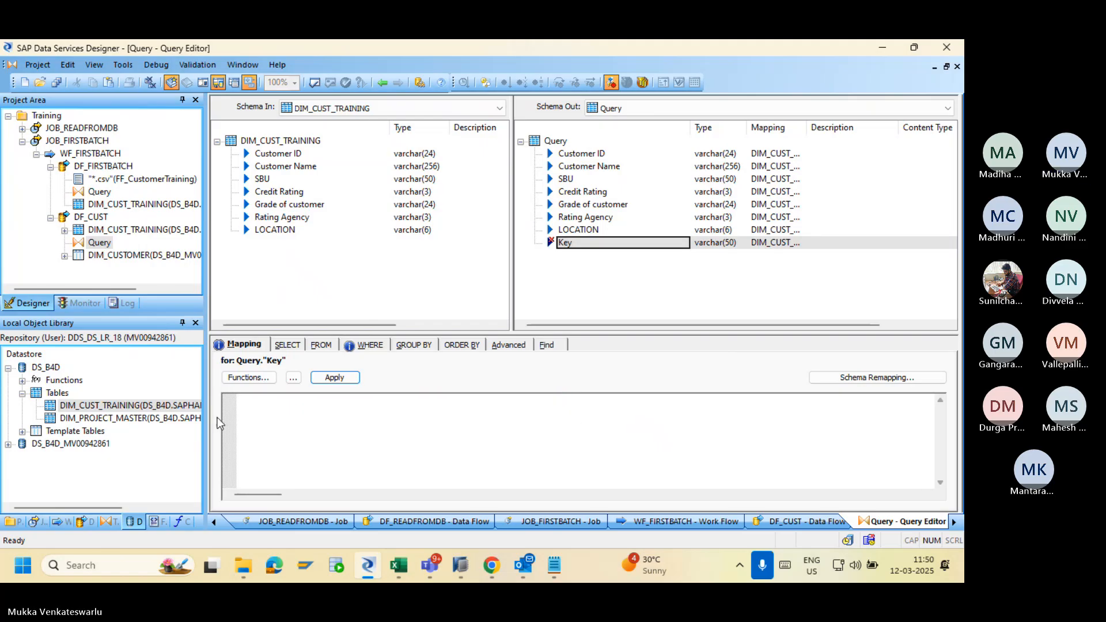
Browse the Conversion, Math and String categories in the Select Function catalogue.
click(248, 378)
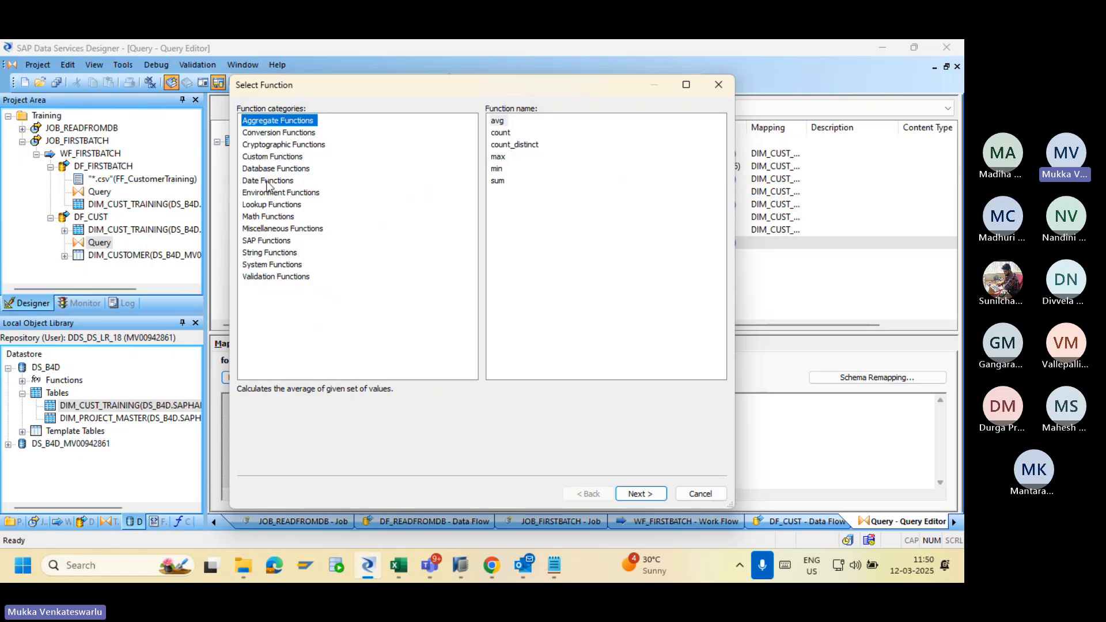
click(270, 135)
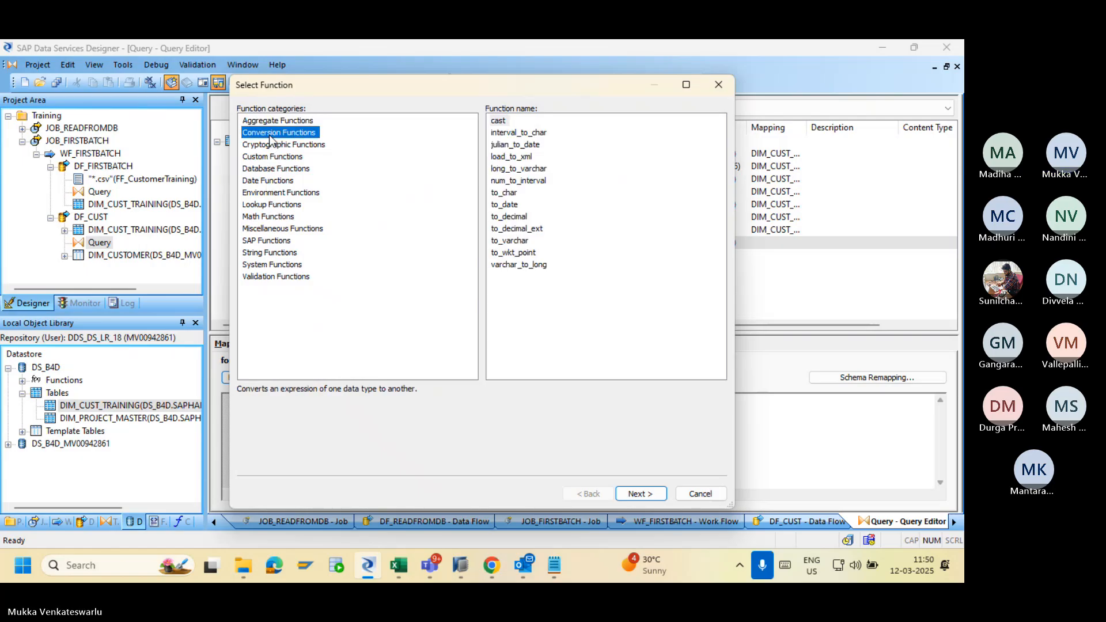
click(276, 217)
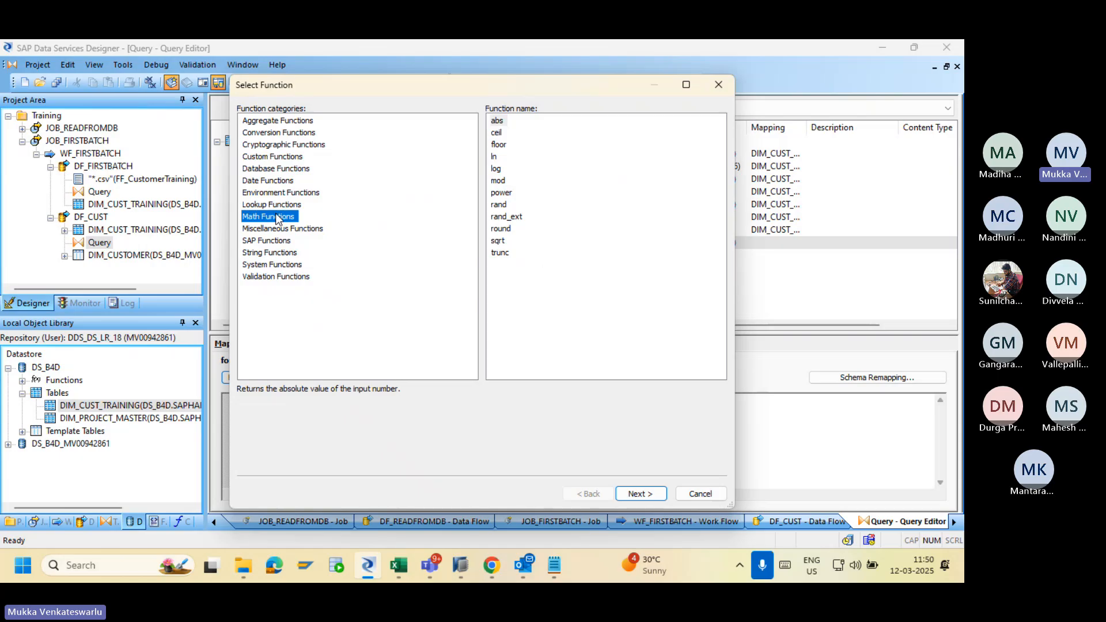
click(278, 253)
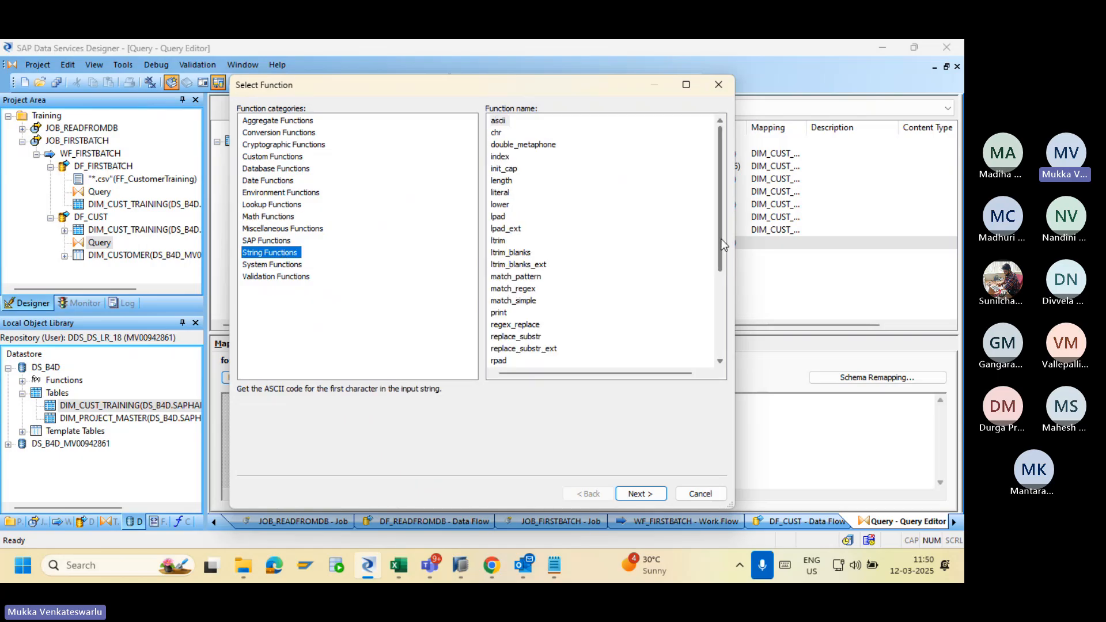
Close the Select Function dialog without picking a function.
mouse_move(723, 245)
mouse_down()
mouse_move(721, 321)
mouse_move(710, 250)
mouse_up()
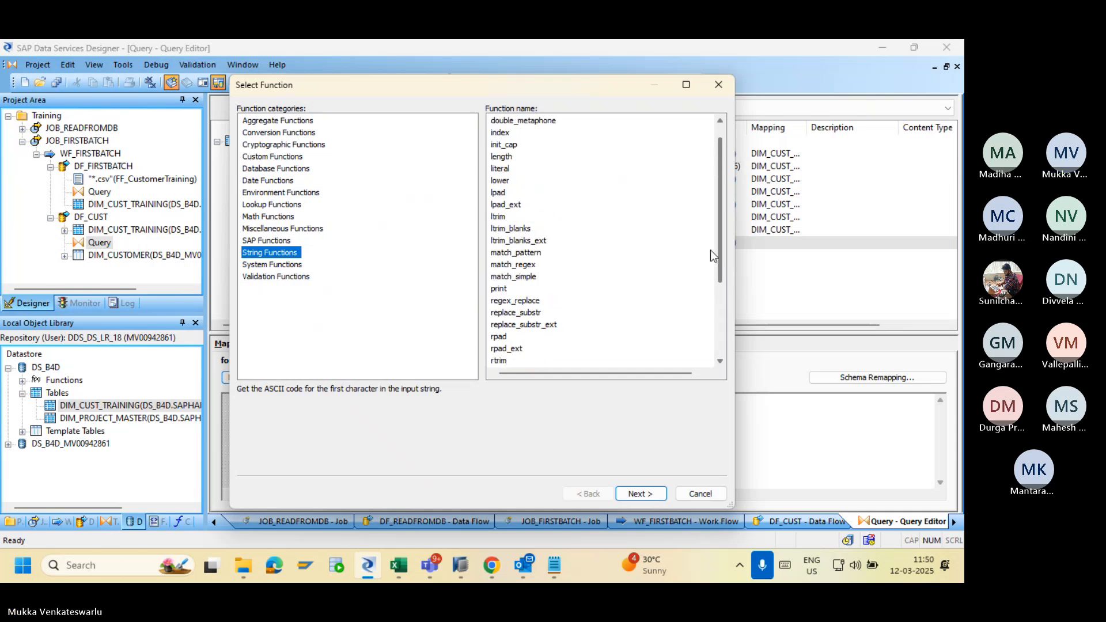
click(700, 493)
Map Key to concat(Customer ID, Customer Name) and apply the mapping.
click(371, 406)
text(co)
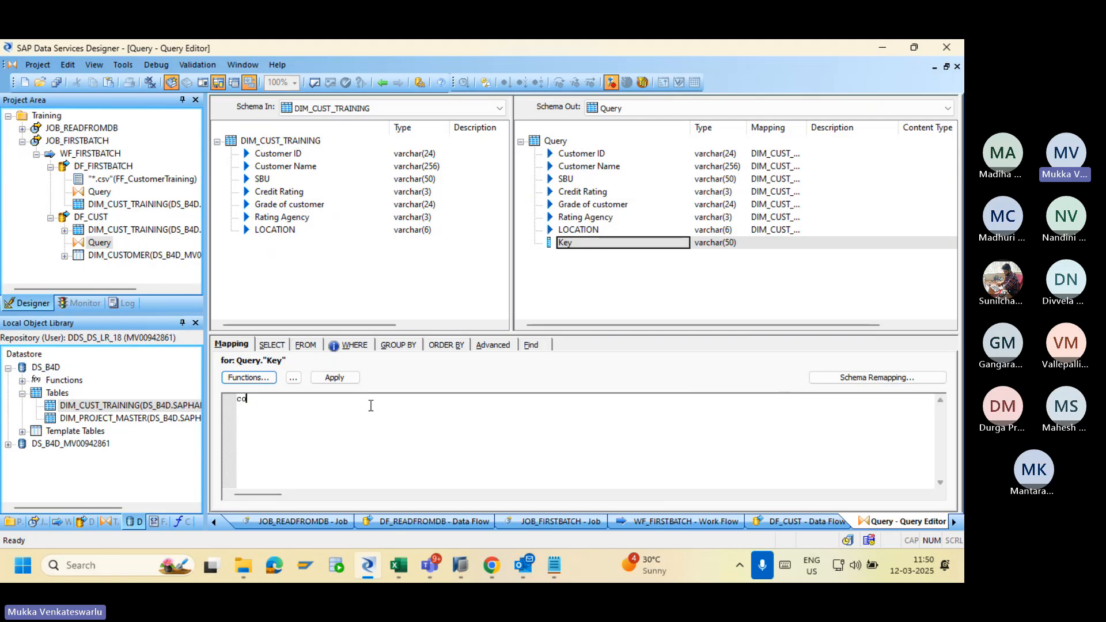
text(ncat)
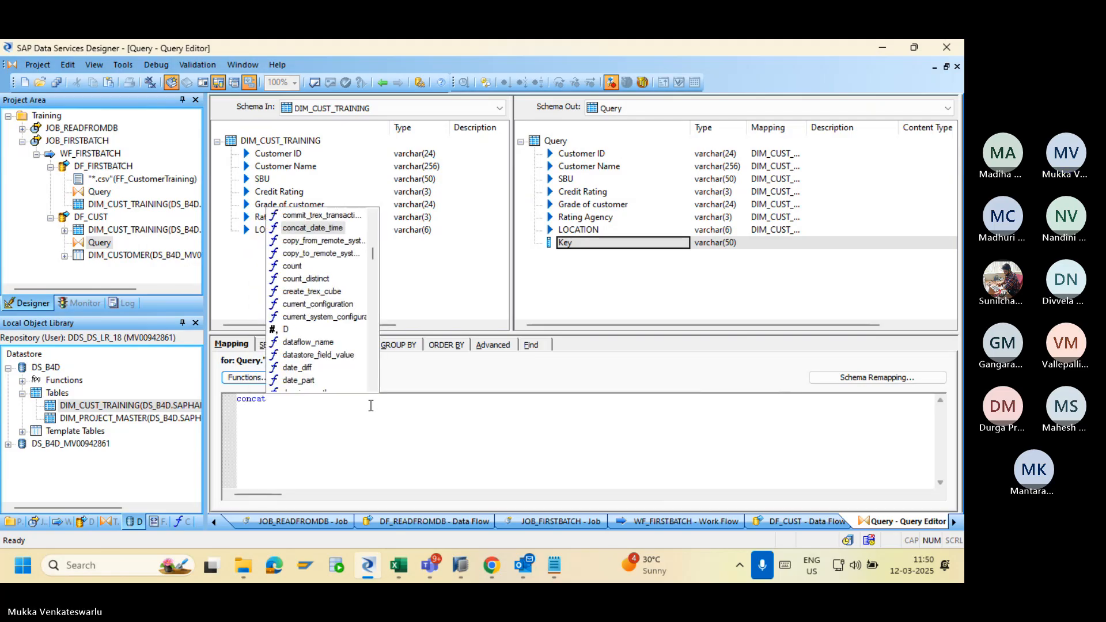
text(()
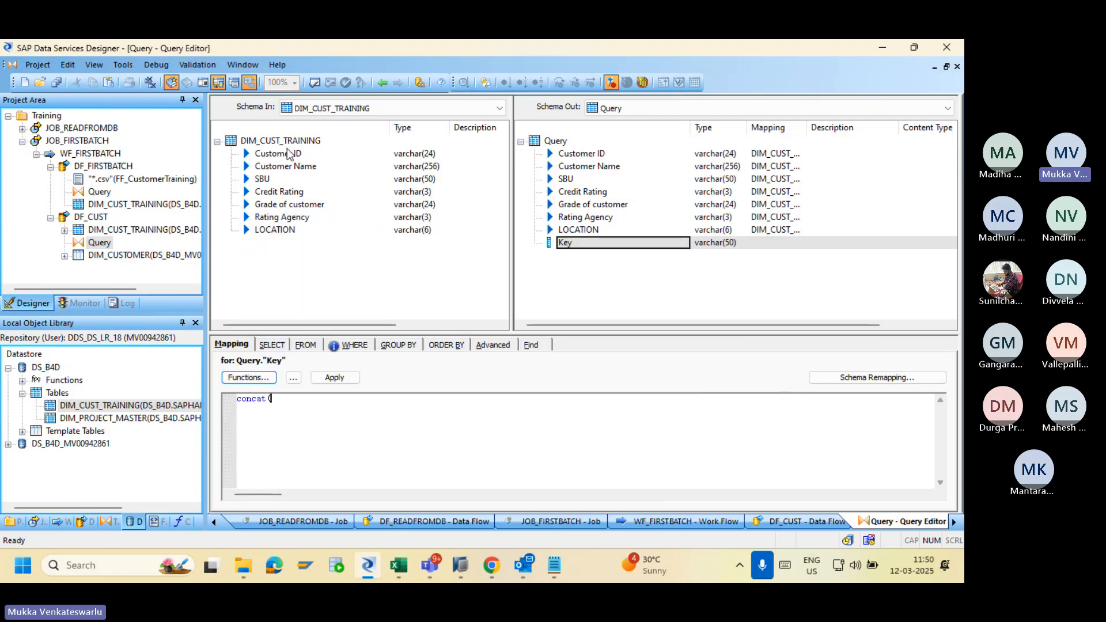
drag(288, 153, 285, 403)
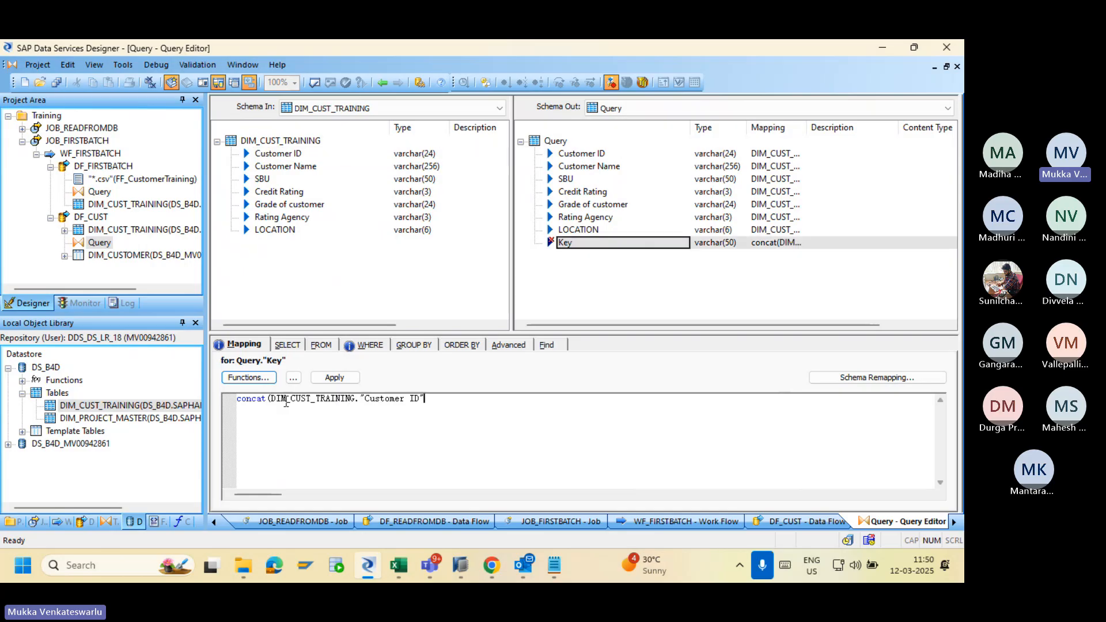
text(,)
drag(296, 166, 445, 407)
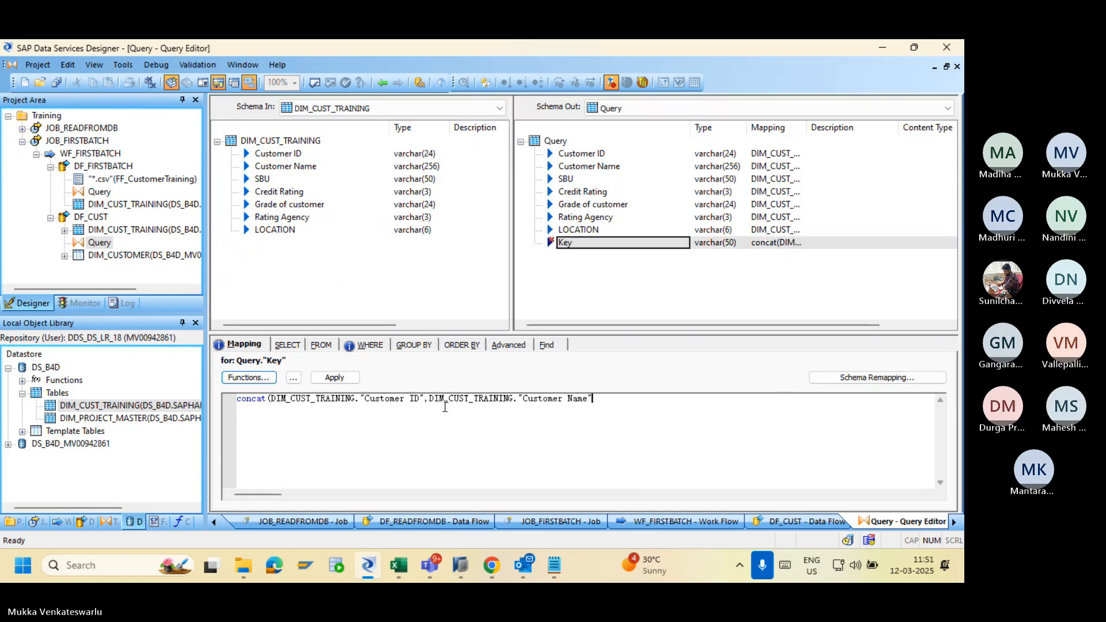
text())
click(339, 378)
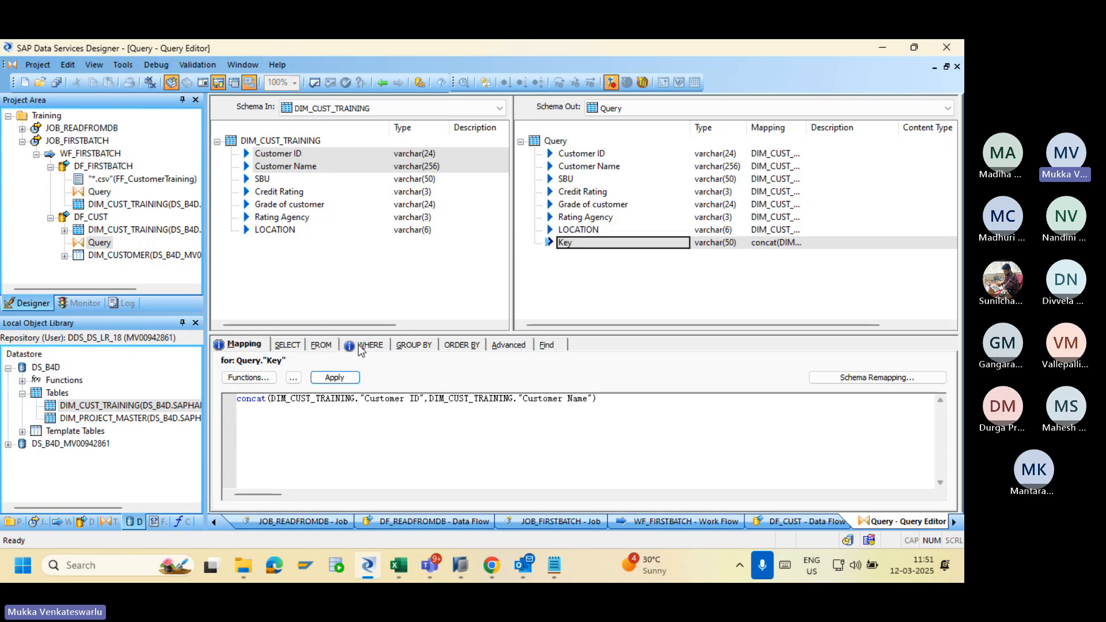
click(560, 288)
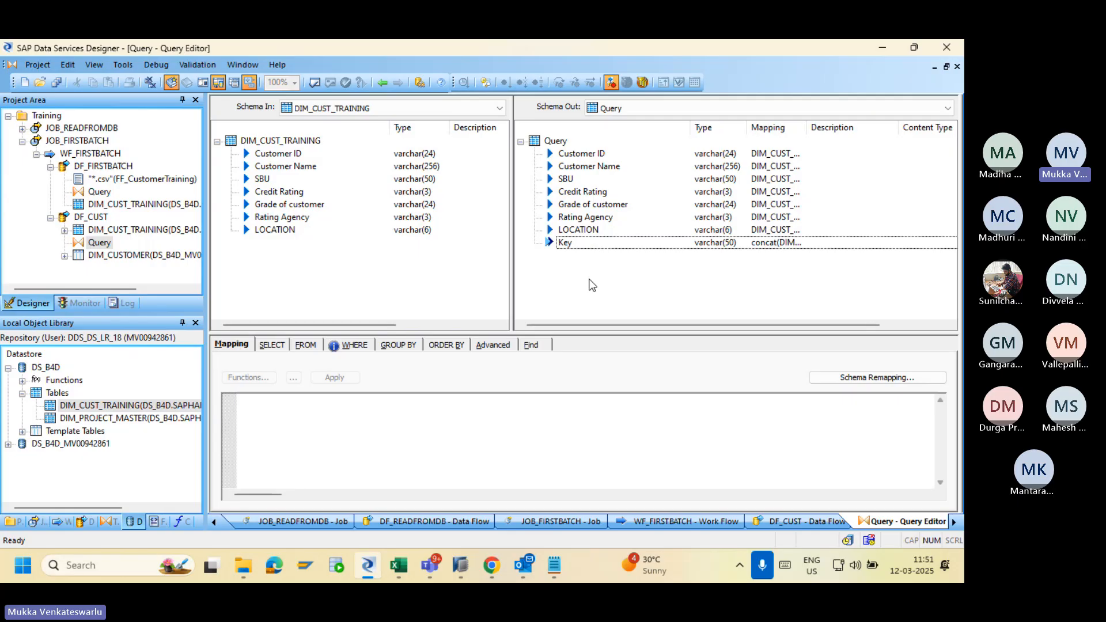
Add an int output column named Row_ID to the Query schema.
right_click(554, 144)
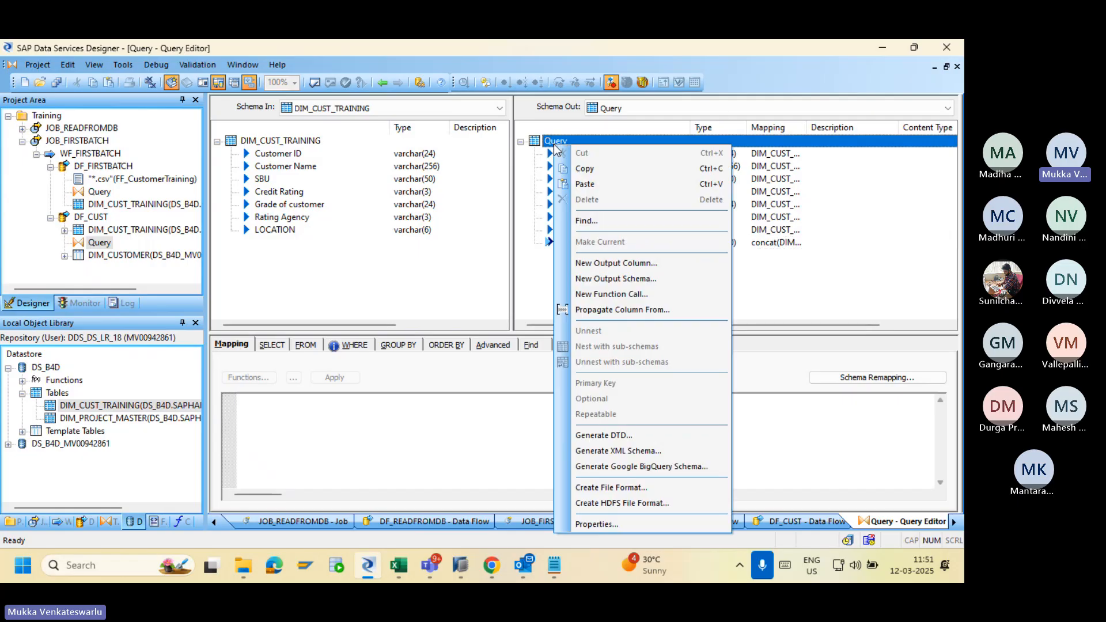
click(586, 264)
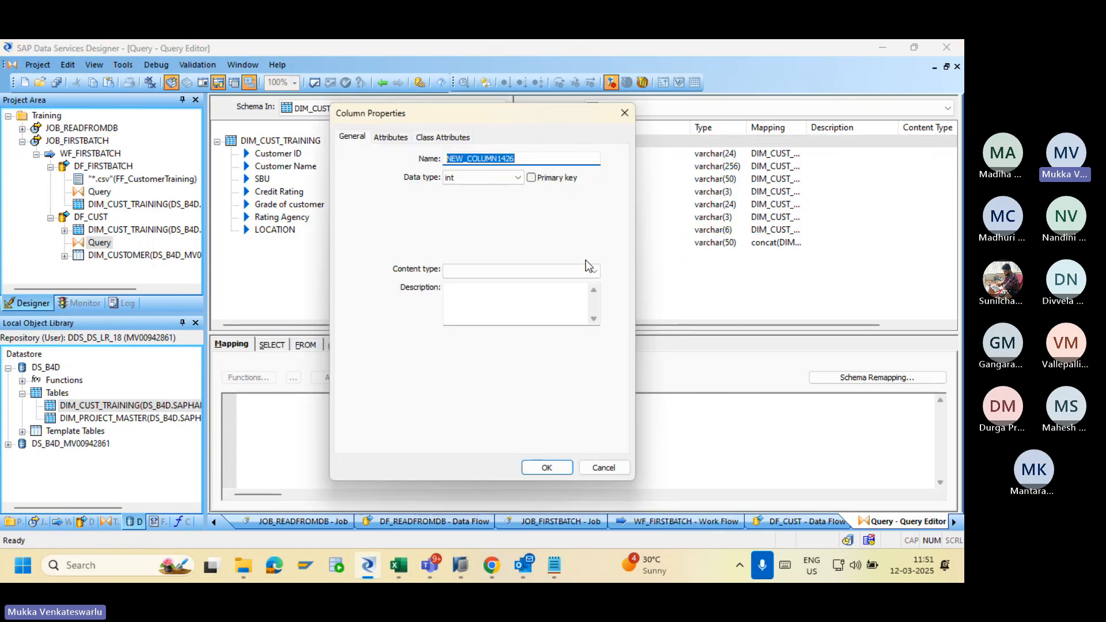
text(R)
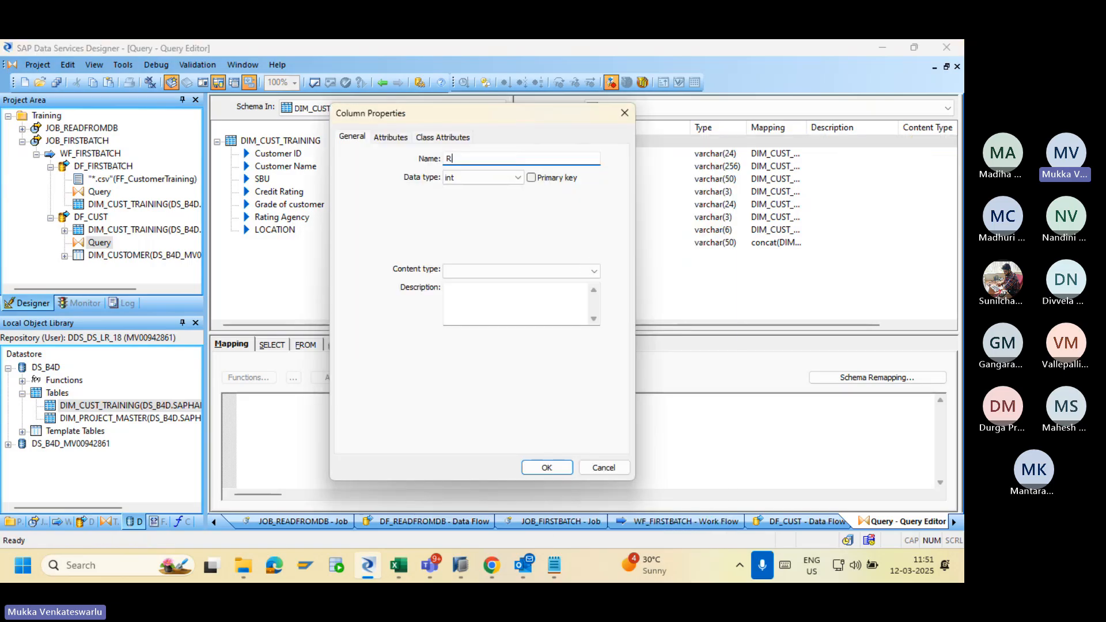
text(ow_ID)
click(547, 467)
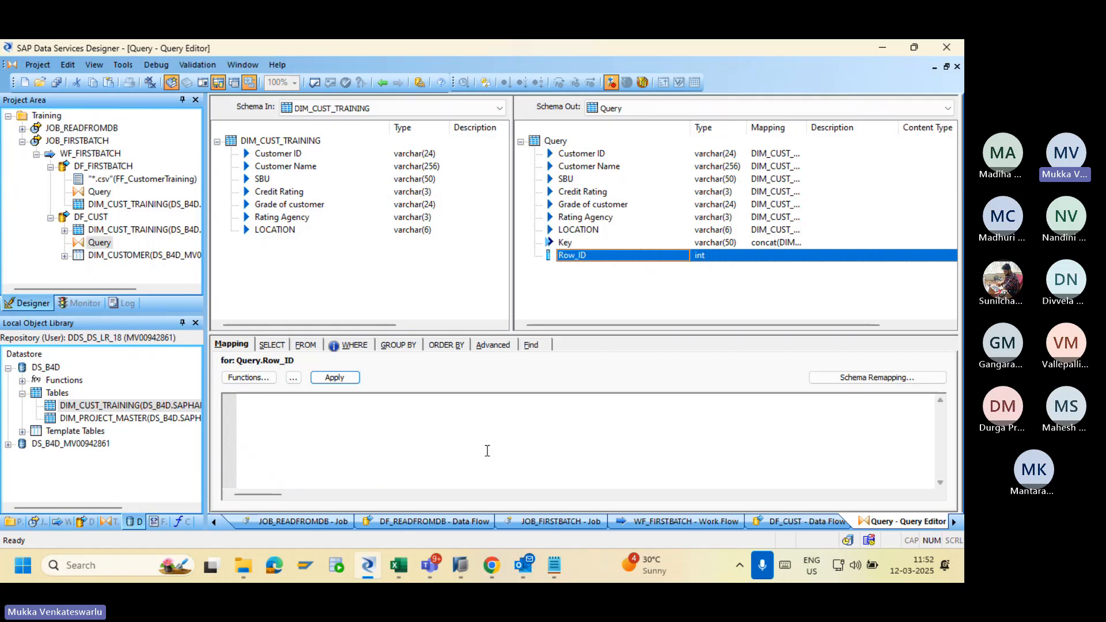
Map the Row_ID column to gen_row_num() in the Query and apply the mapping.
click(487, 451)
text(gen)
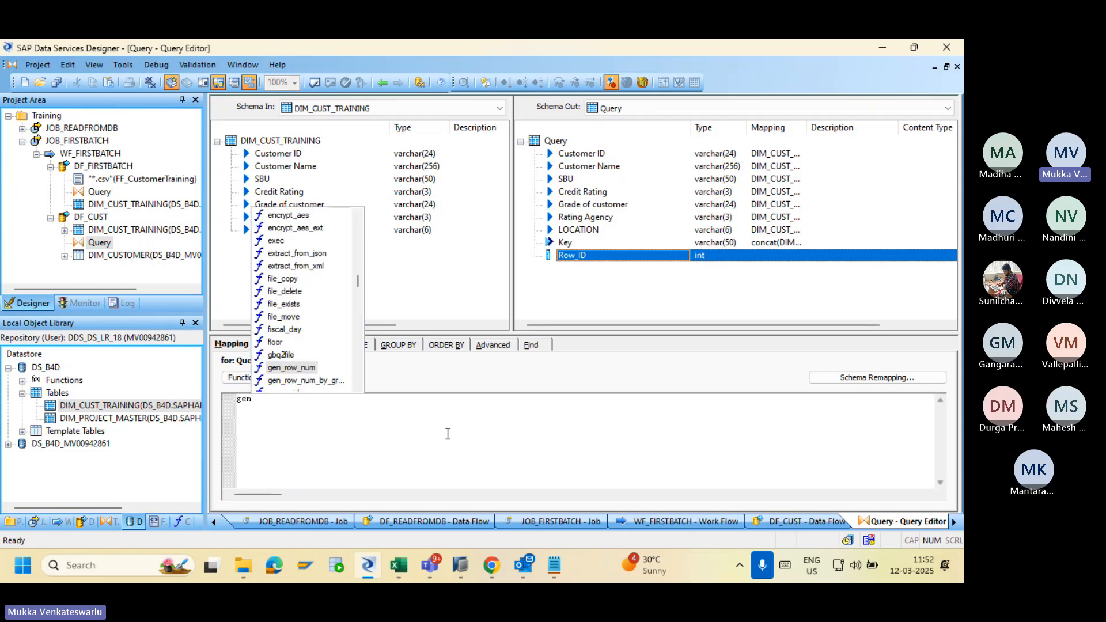
double_click(298, 368)
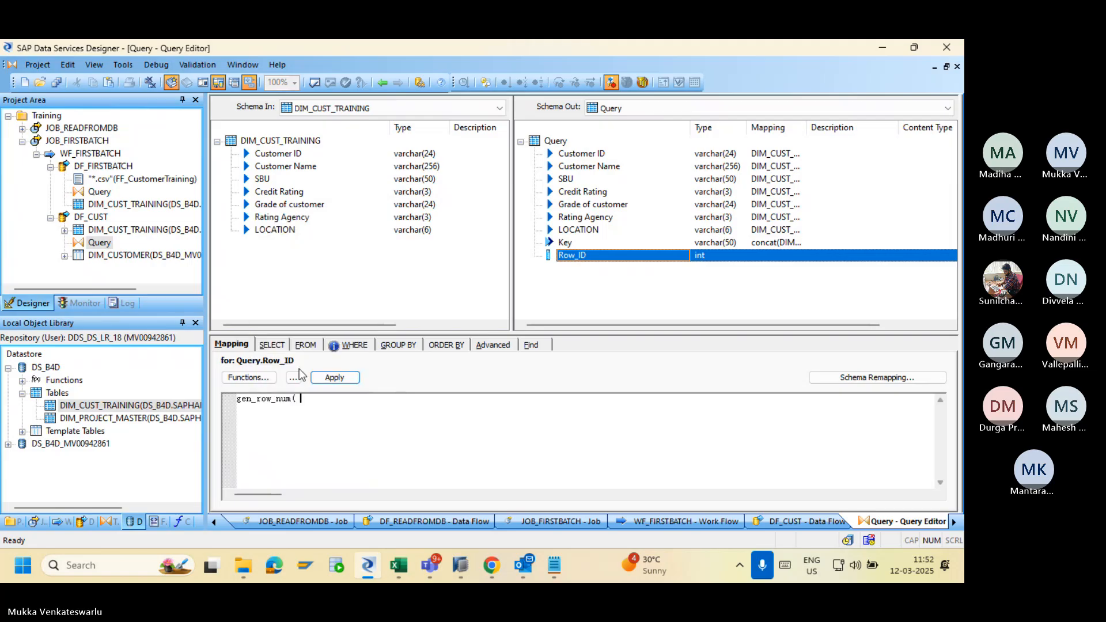
text())
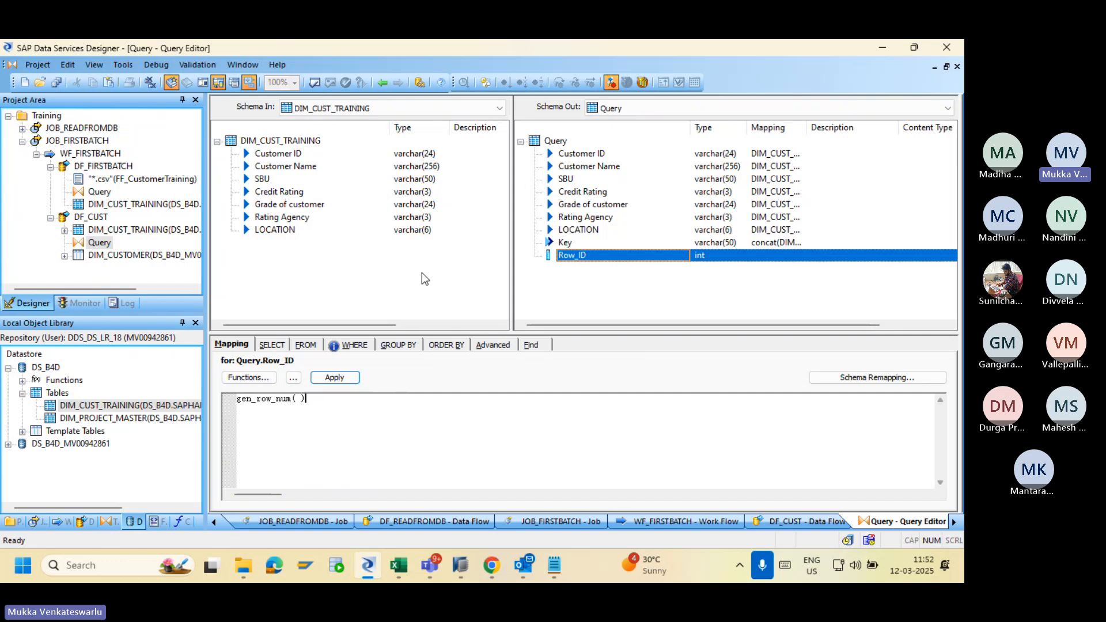
click(334, 379)
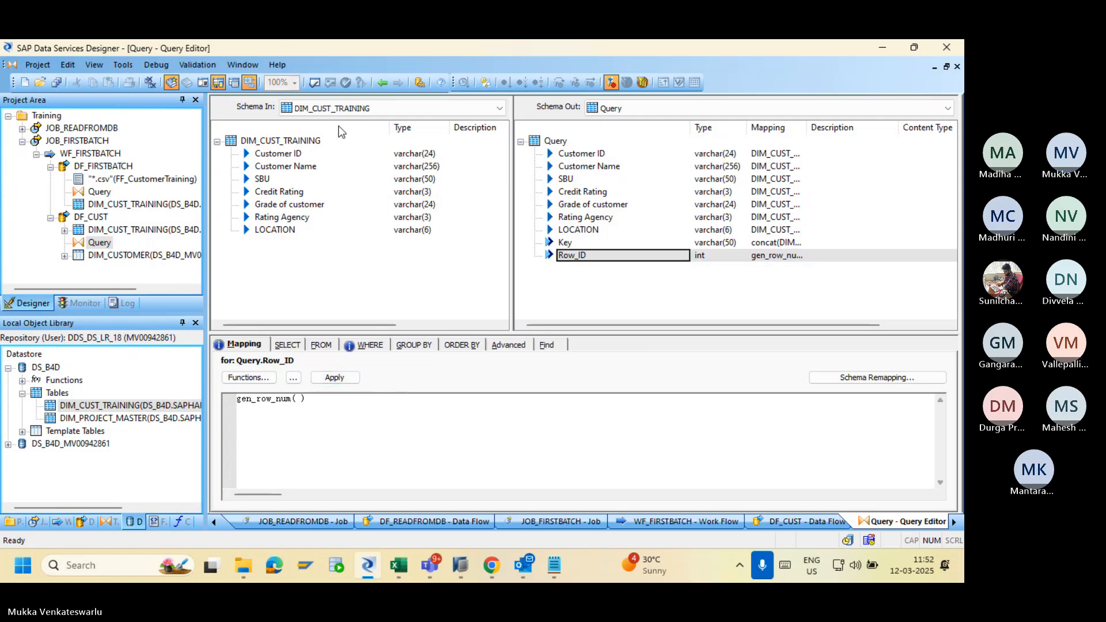
Validate the Query and review the reported errors.
click(315, 84)
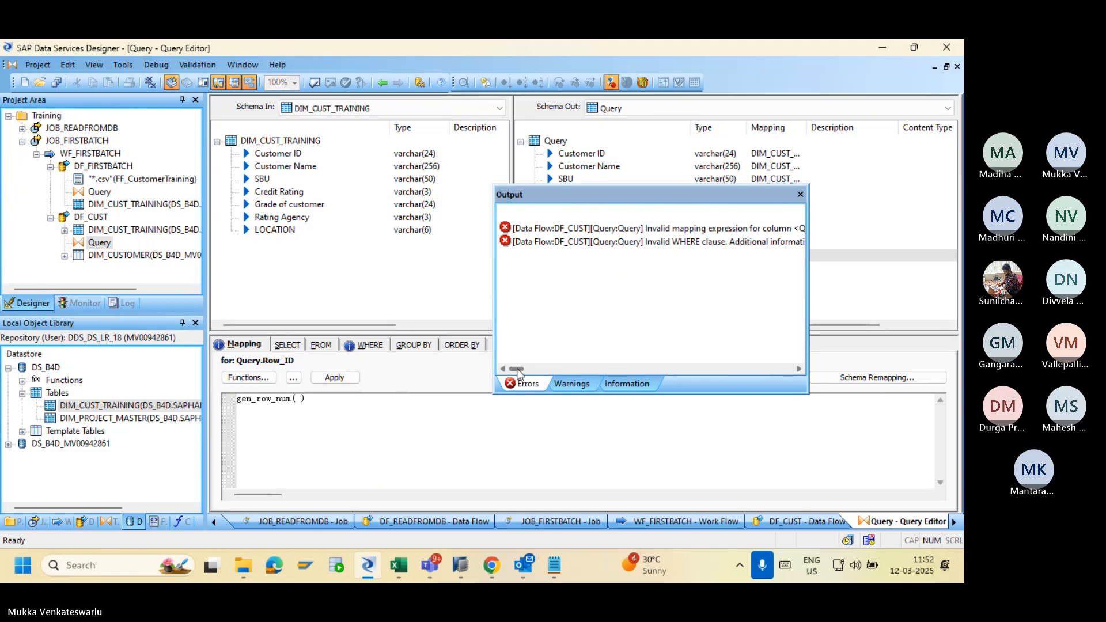
mouse_move(524, 369)
mouse_down()
mouse_move(547, 369)
mouse_move(531, 368)
mouse_up()
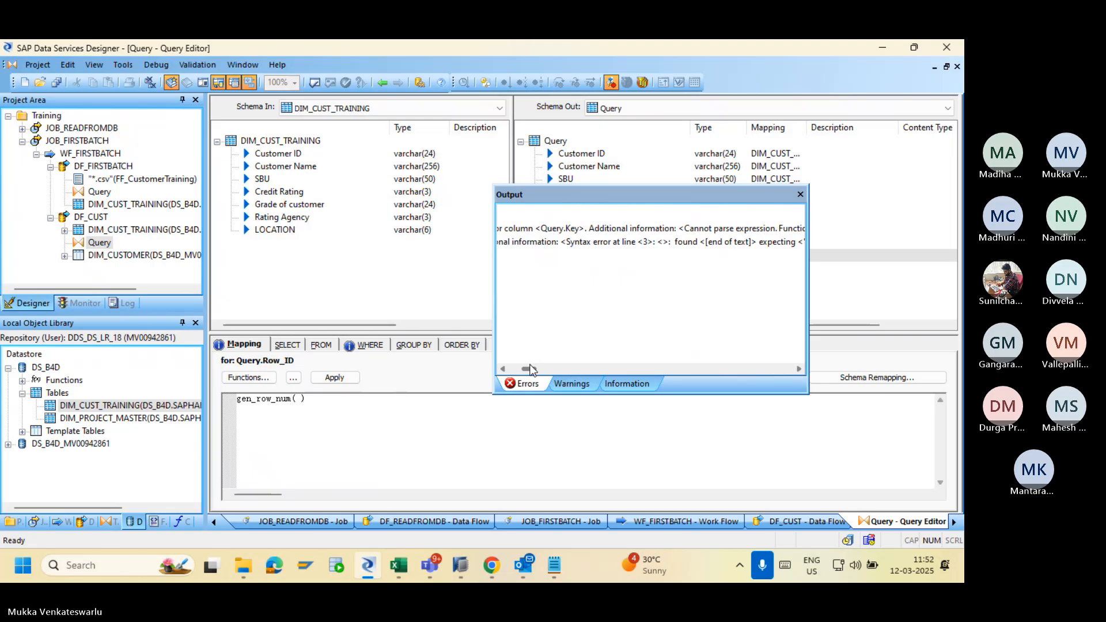
click(799, 194)
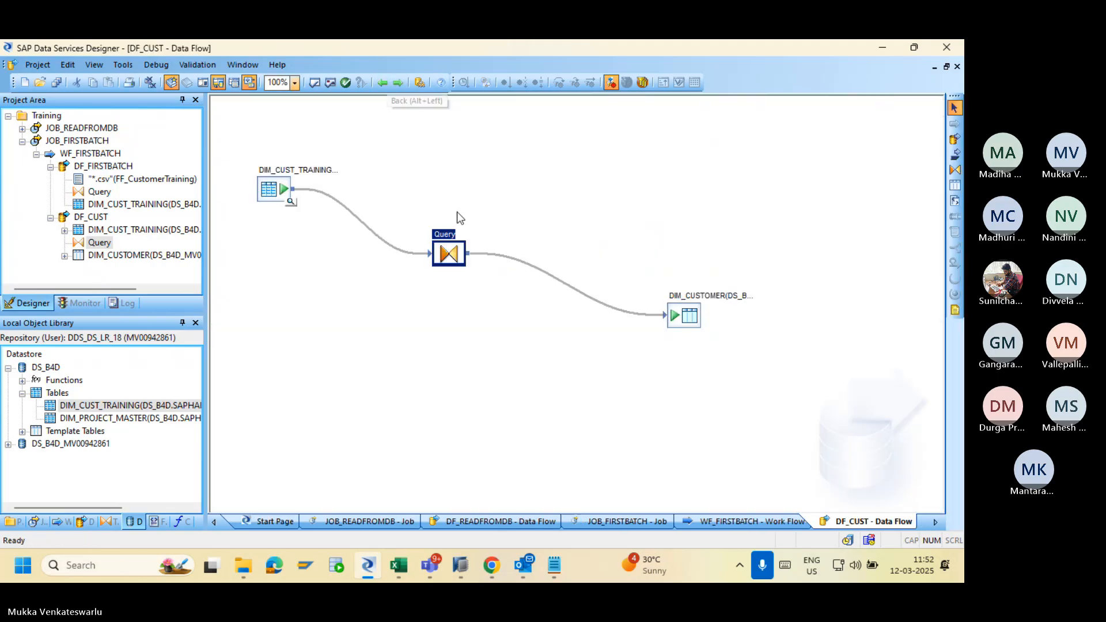
Validate DF_CUST and trace the Query.Key error to the concat mapping.
click(320, 85)
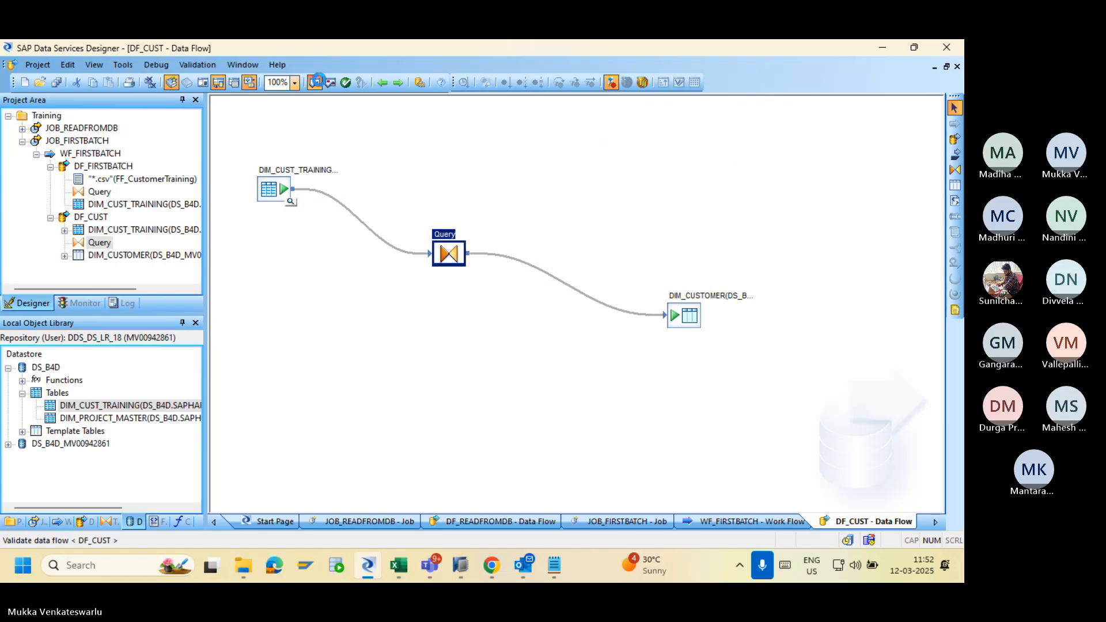
click(644, 236)
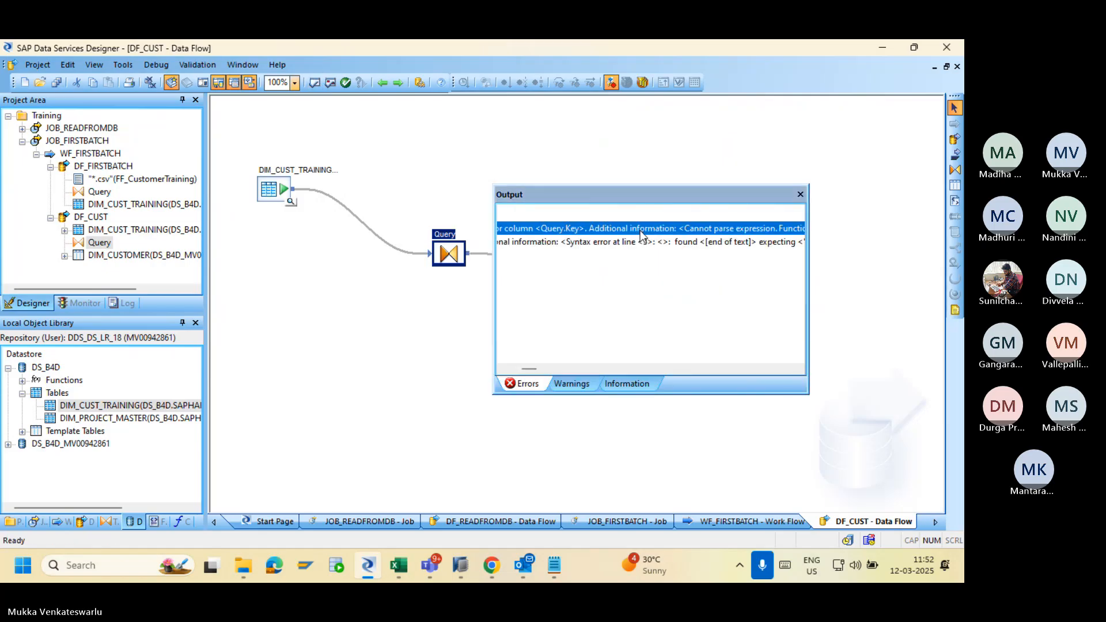
double_click(640, 233)
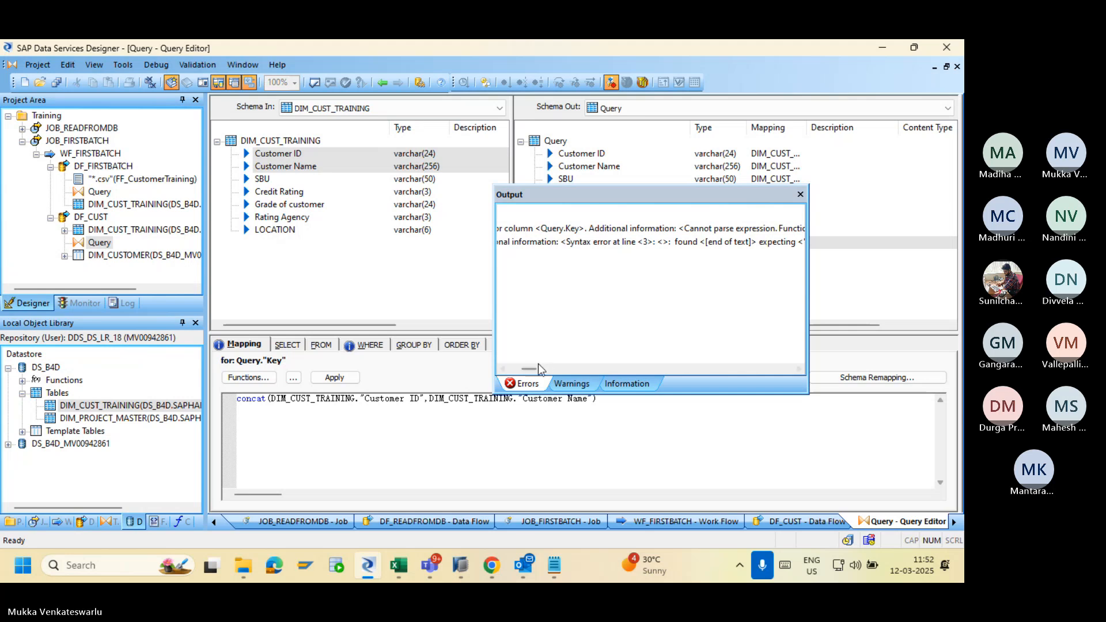
drag(534, 368, 562, 377)
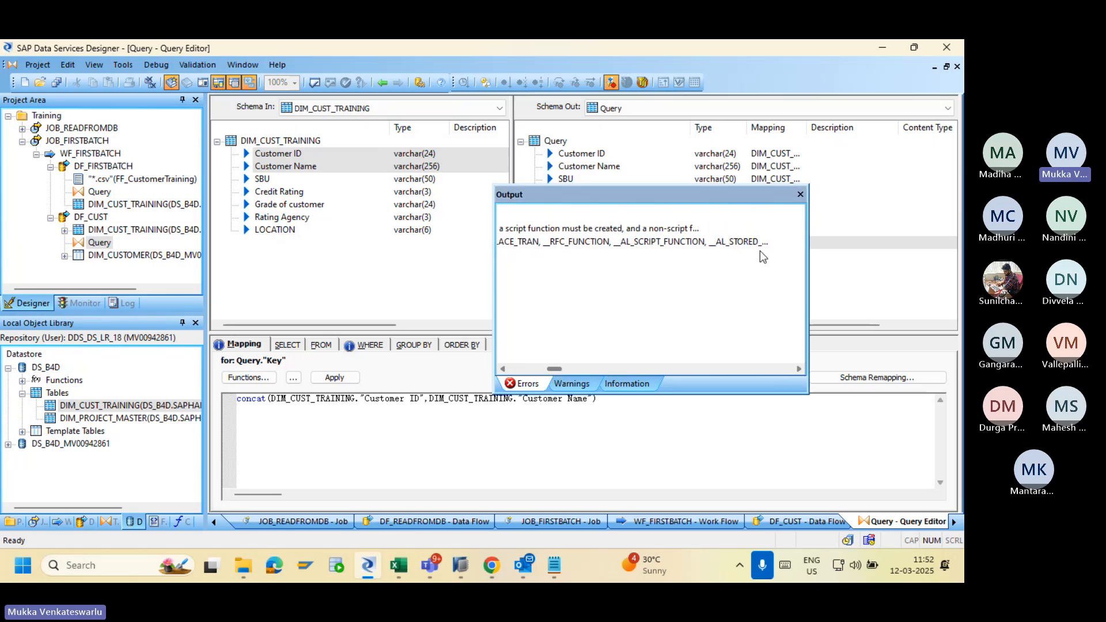
click(800, 194)
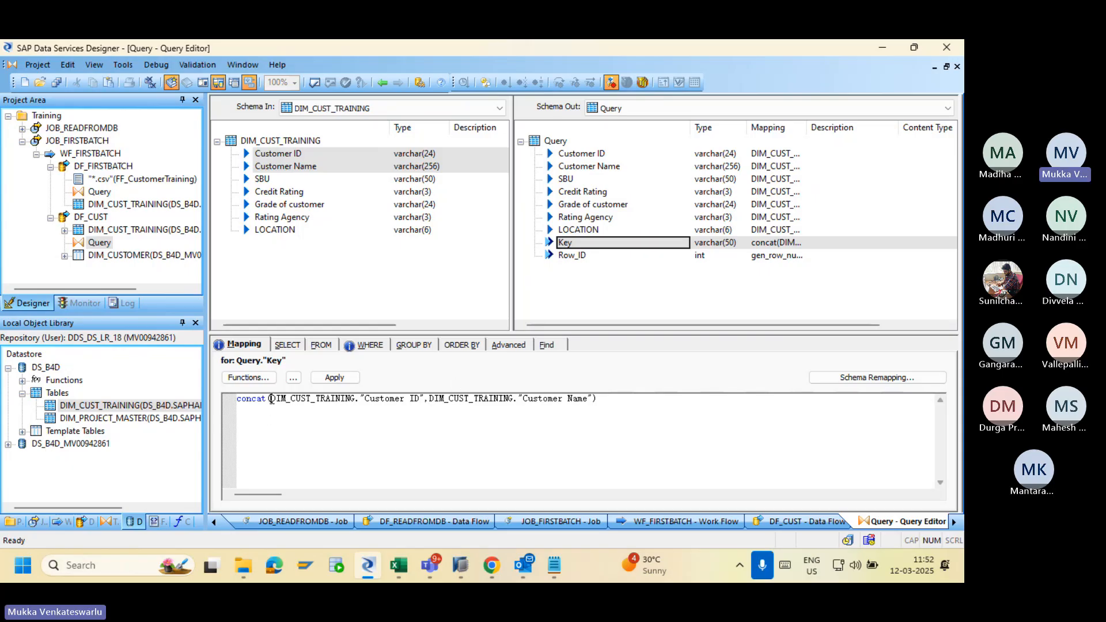
Replace concat in the Key mapping with "Customer ID" || "Customer Name" and apply it.
key(BackSpace)
key(BackSpace)
key(BackSpace)
key(BackSpace)
key(BackSpace)
key(BackSpace)
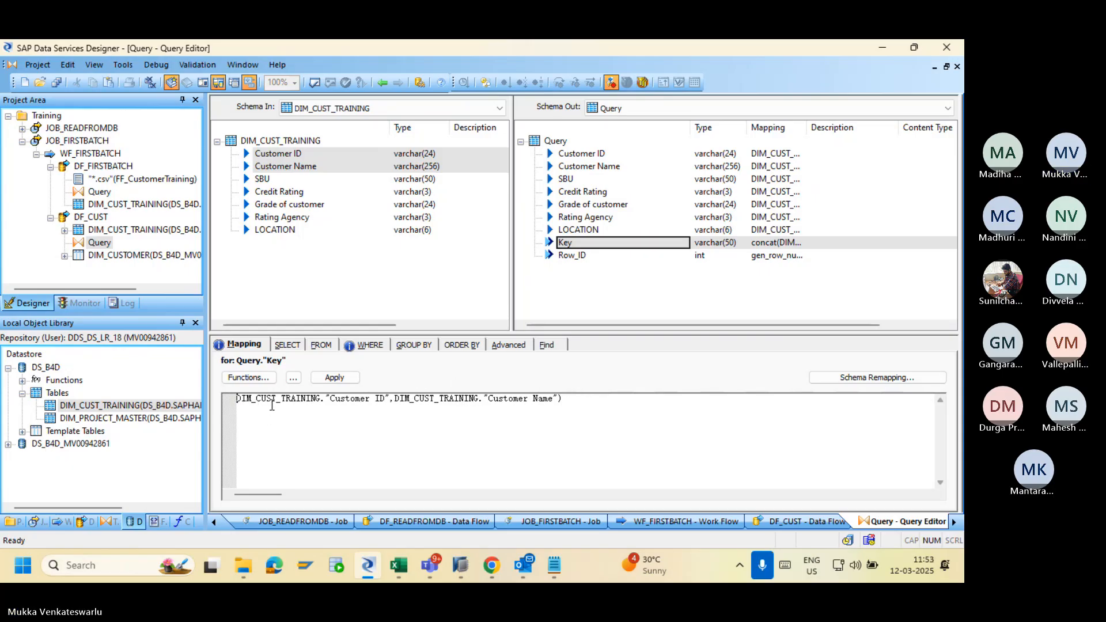
click(393, 398)
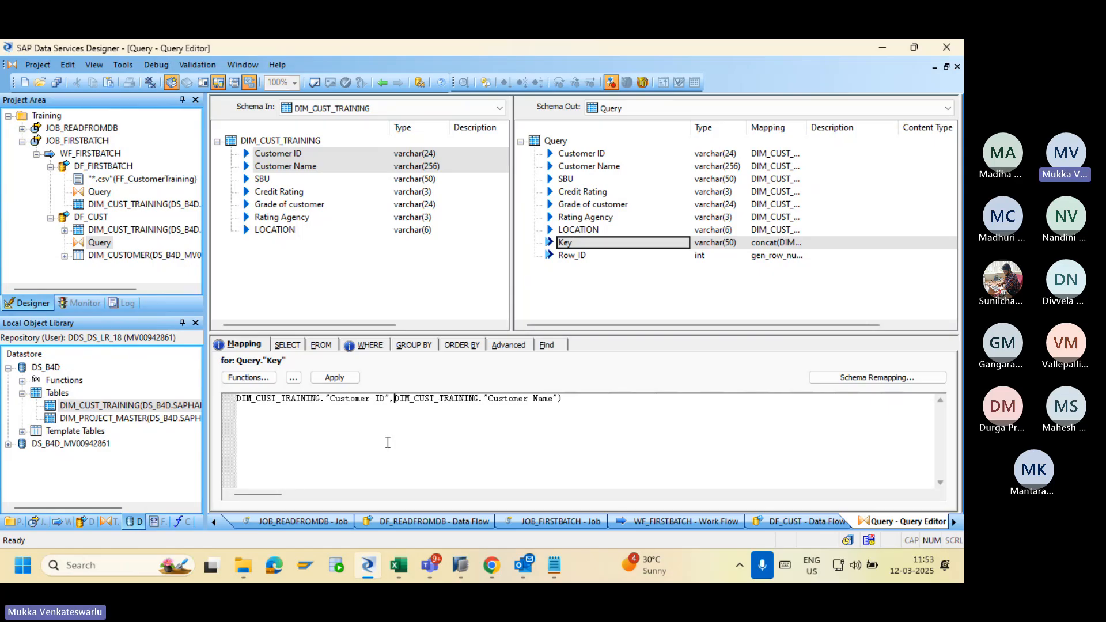
text(||)
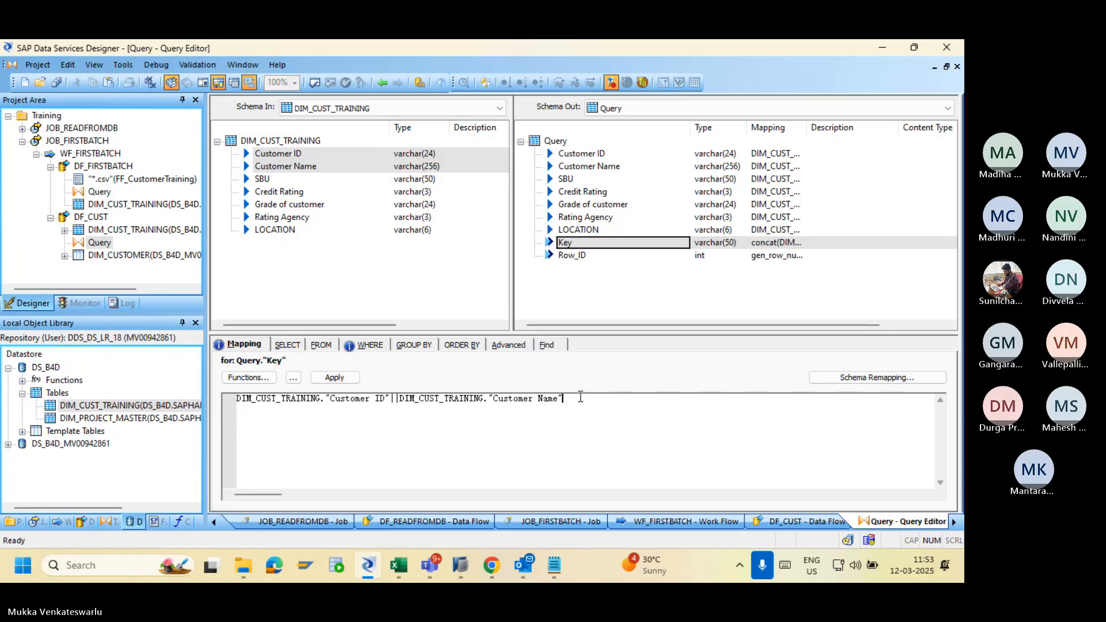
click(335, 378)
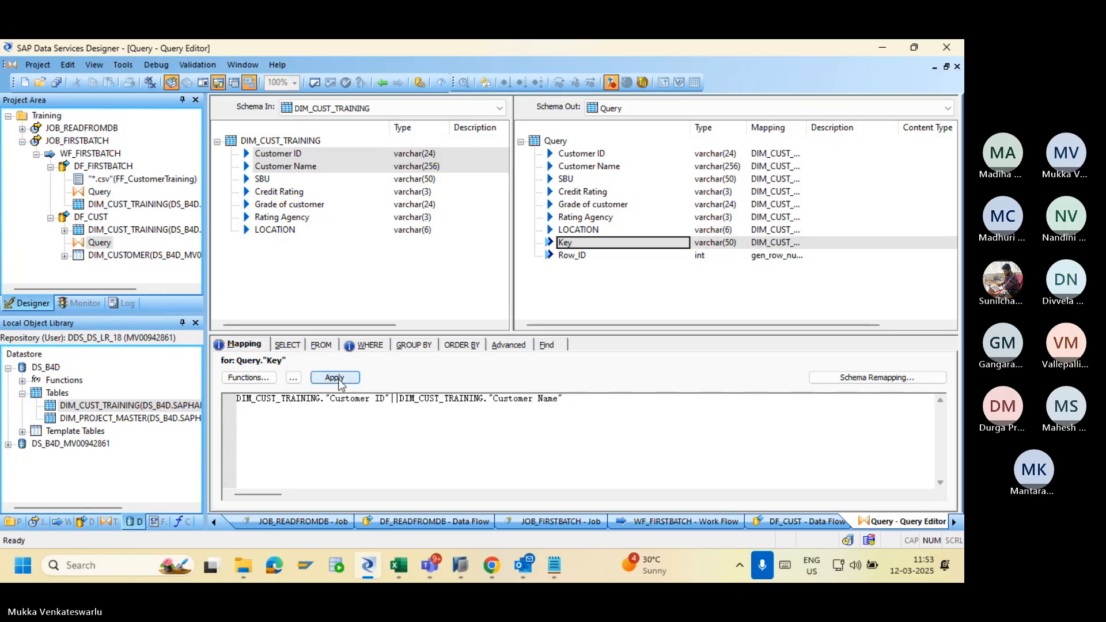
Validate the Query again to check the revised Key mapping.
click(314, 83)
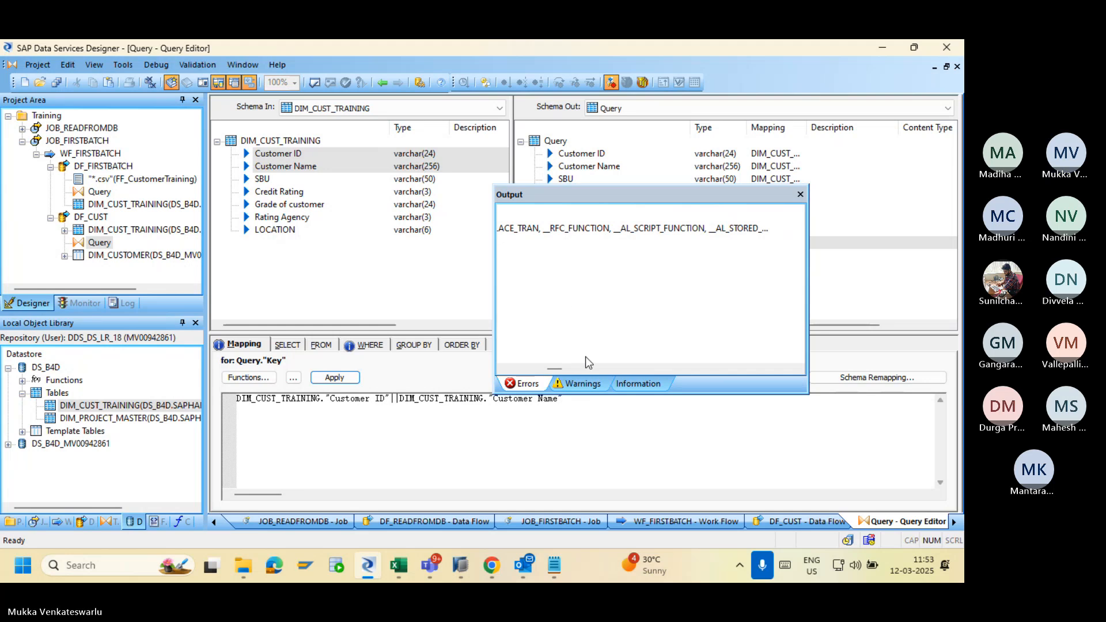
drag(555, 371, 529, 373)
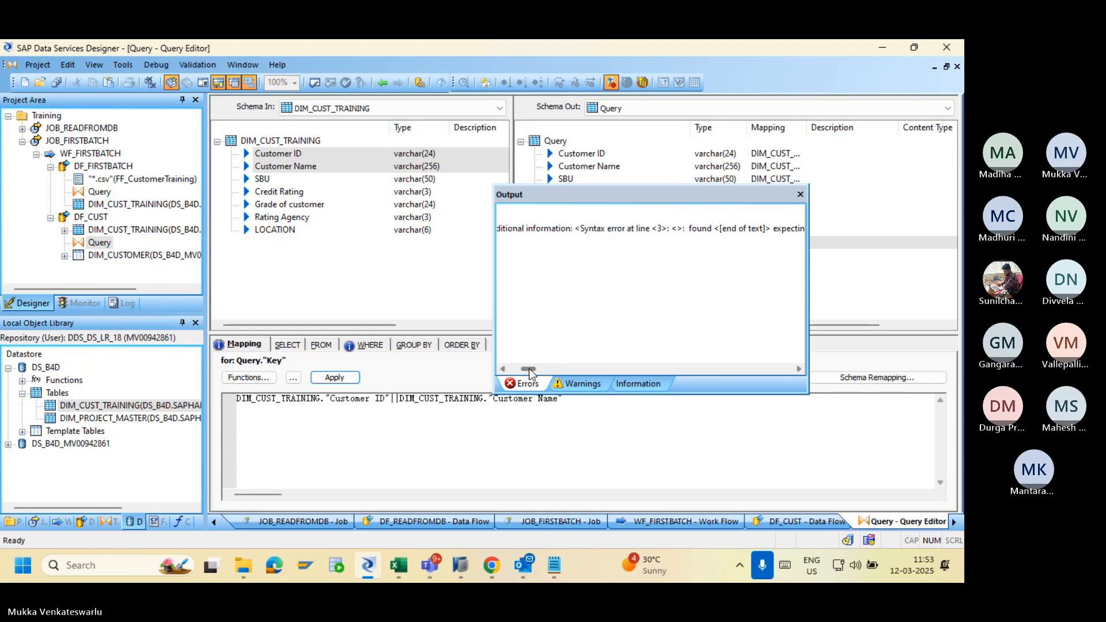
click(799, 194)
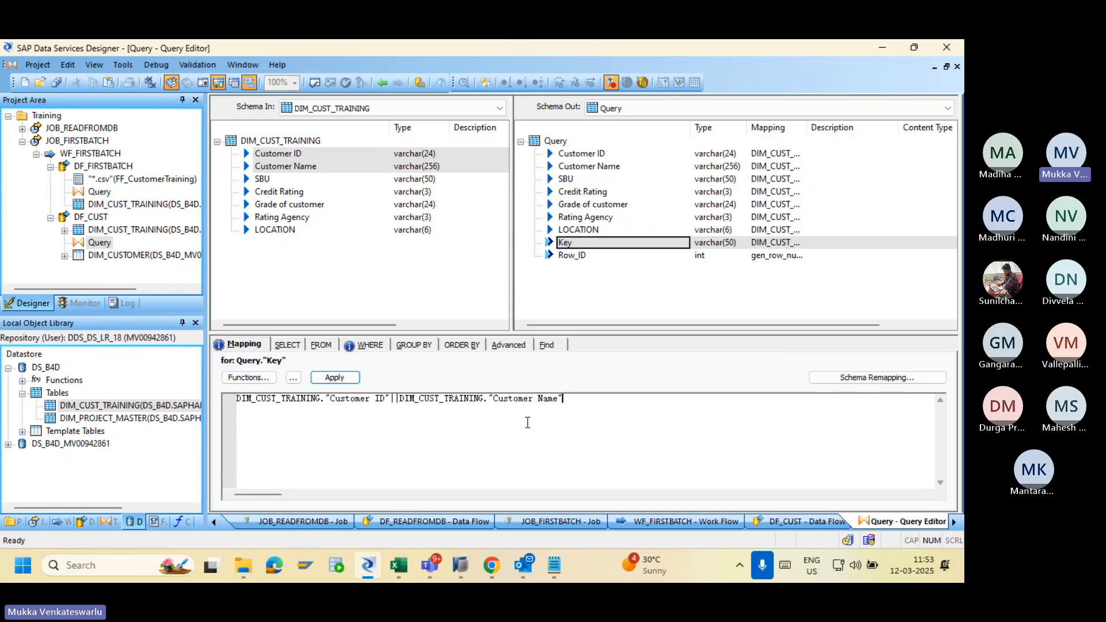
Validate the Query and inspect the WHERE clause flagged by the syntax error.
click(314, 83)
double_click(556, 230)
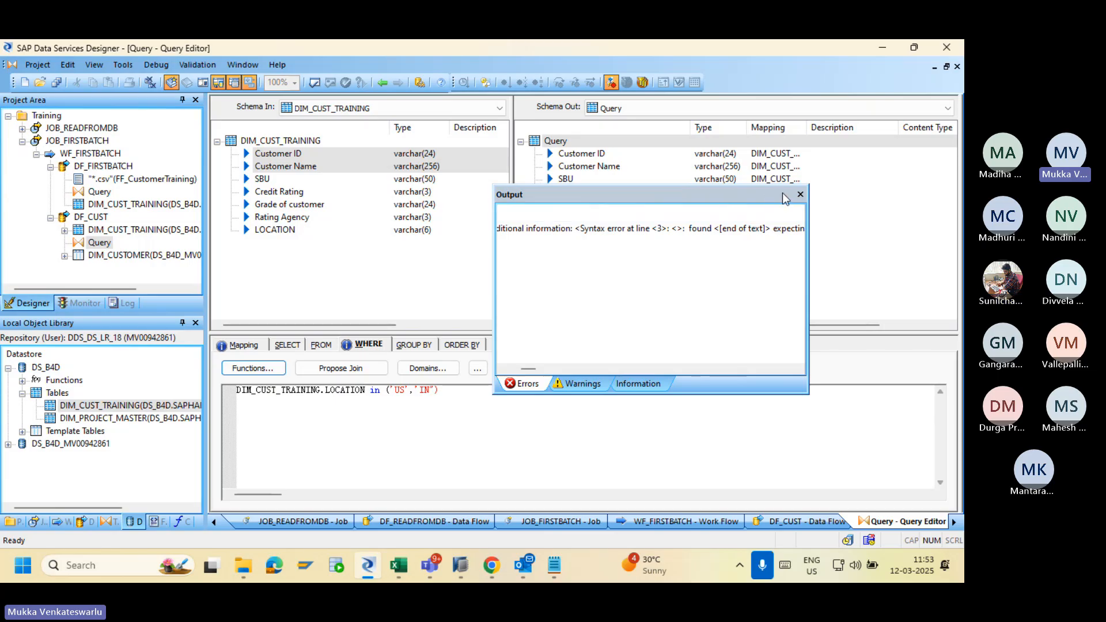
click(800, 194)
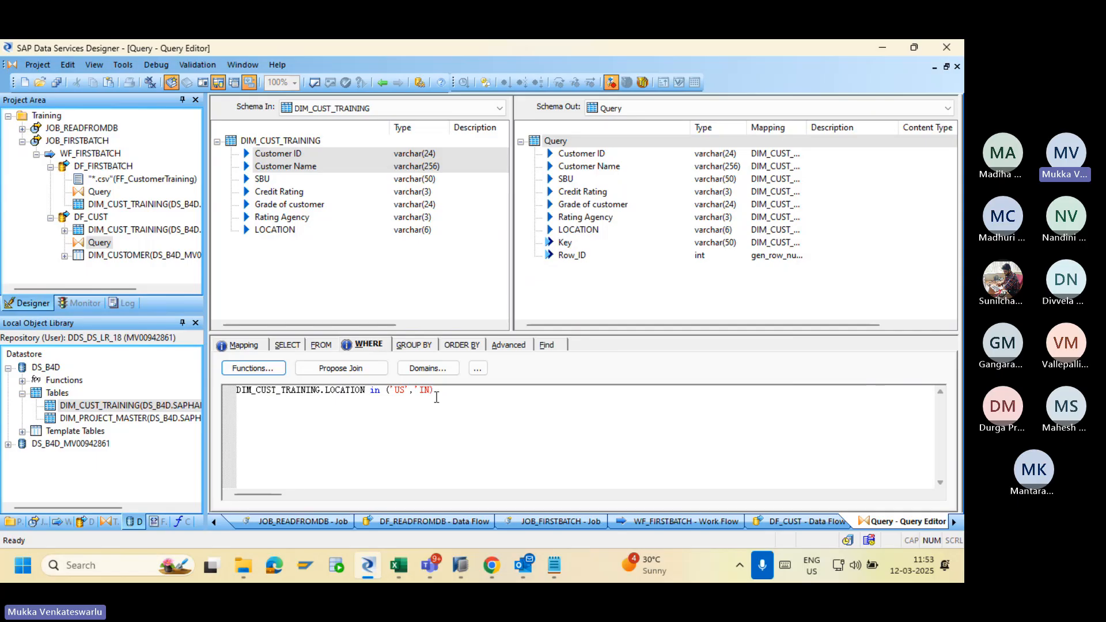
Revalidate the Query, leaving only the varchar(280) to varchar(50) conversion warning on Key.
click(313, 82)
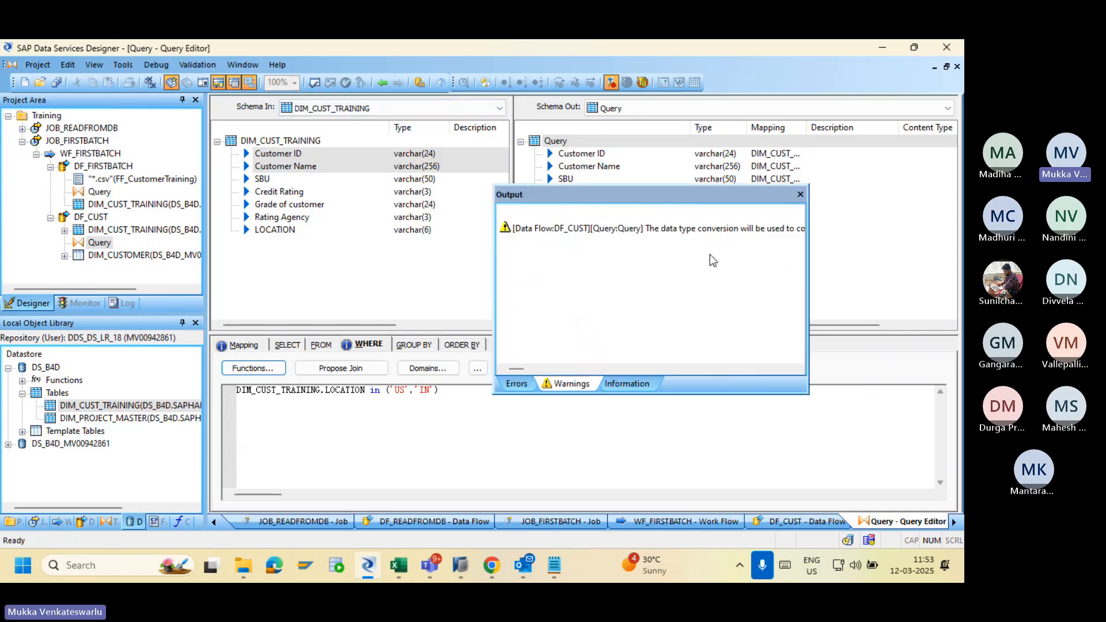
drag(522, 373, 553, 376)
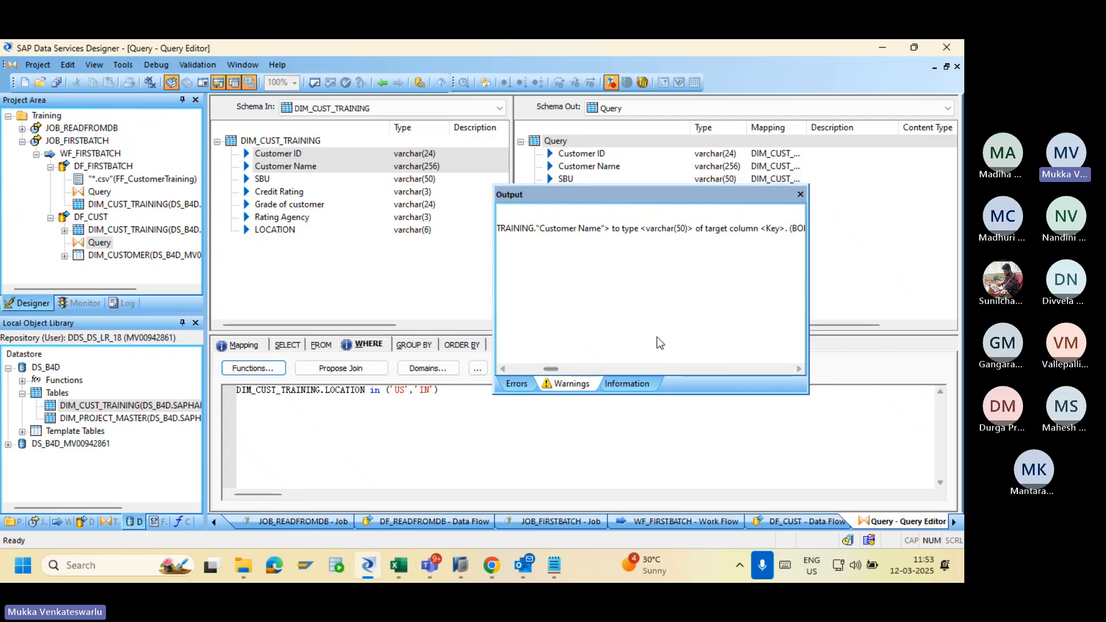
click(800, 195)
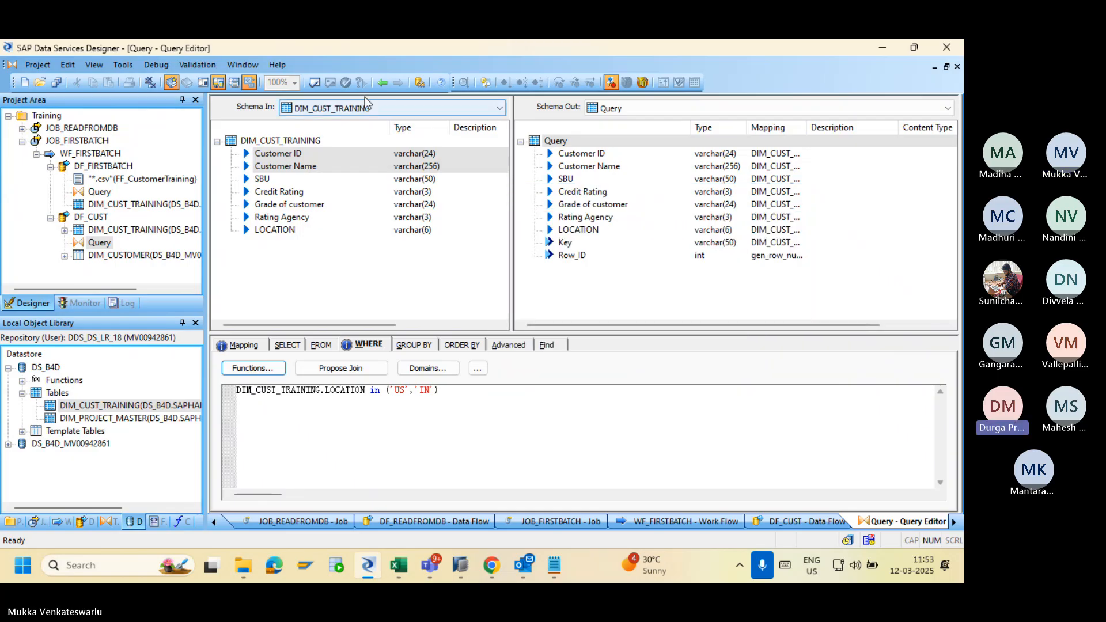
Go back to DF_CUST and validate it, reviewing the Key varchar(50) conversion warning.
click(383, 84)
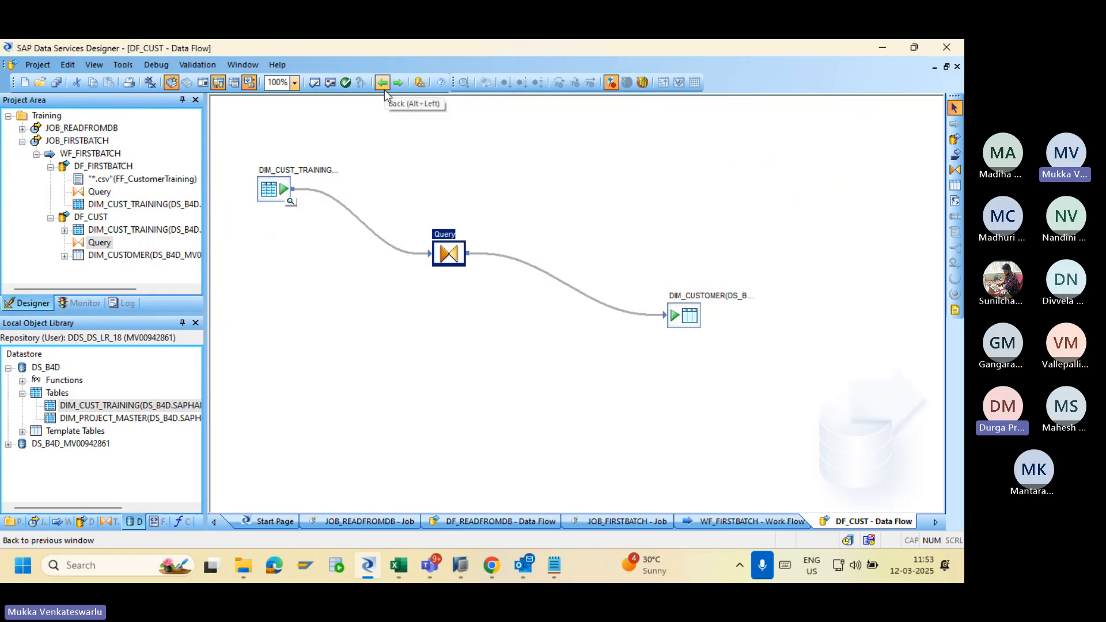
click(330, 82)
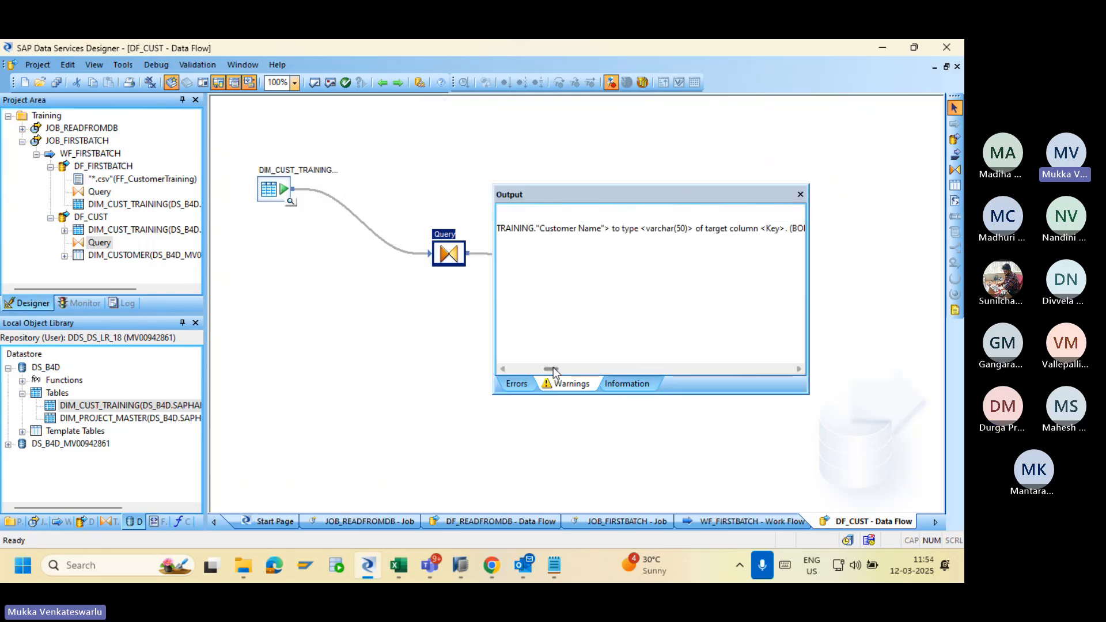
mouse_move(550, 369)
mouse_down()
mouse_move(523, 371)
mouse_move(538, 371)
mouse_up()
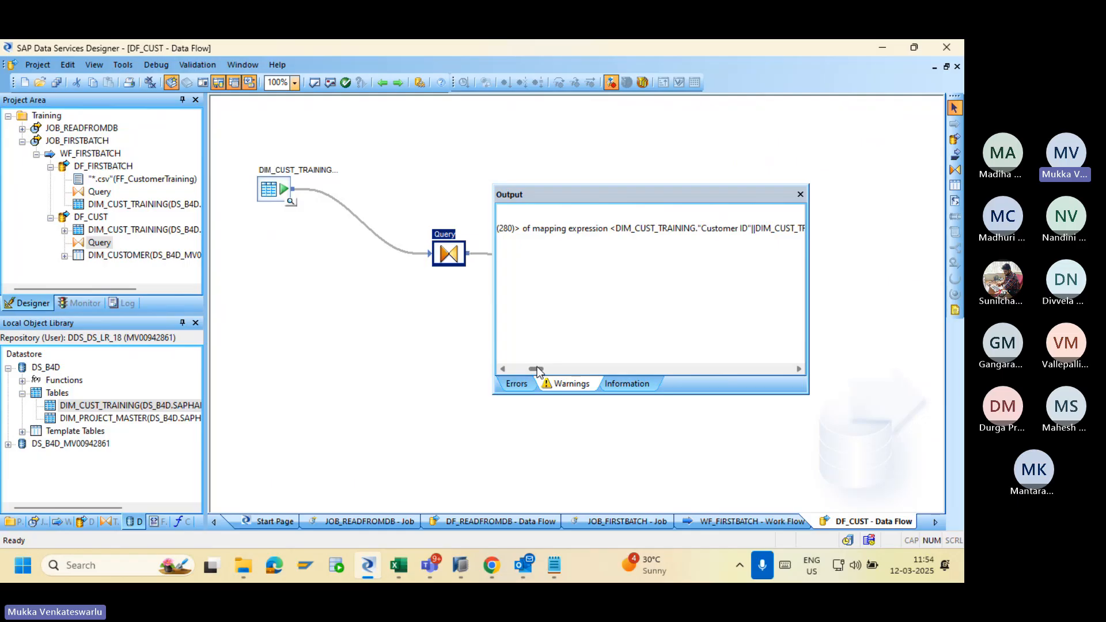
drag(538, 370, 549, 372)
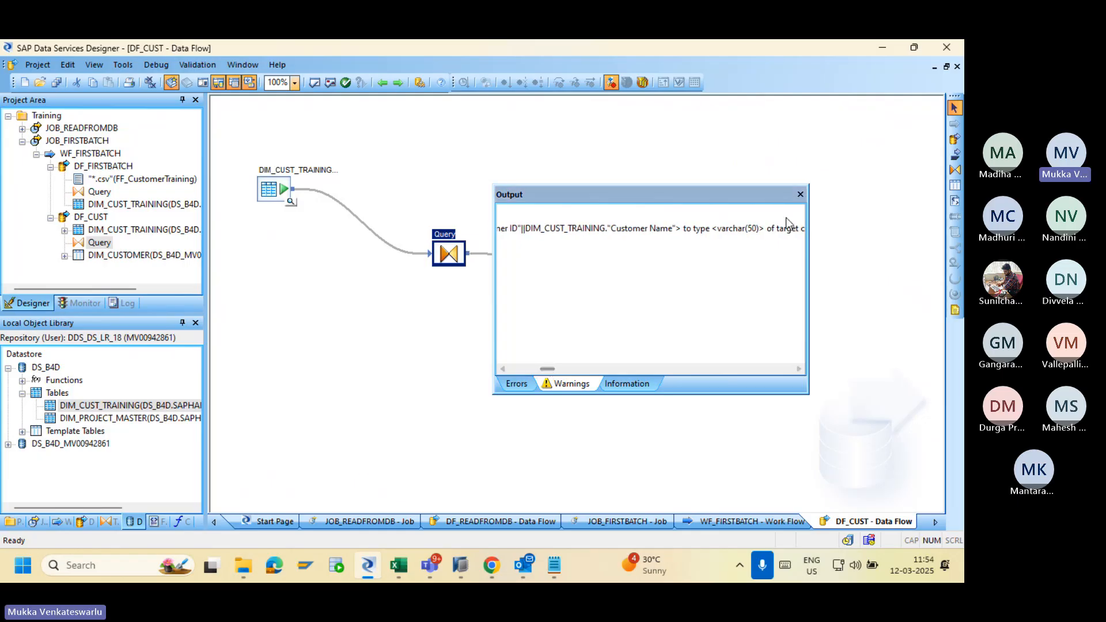
click(800, 194)
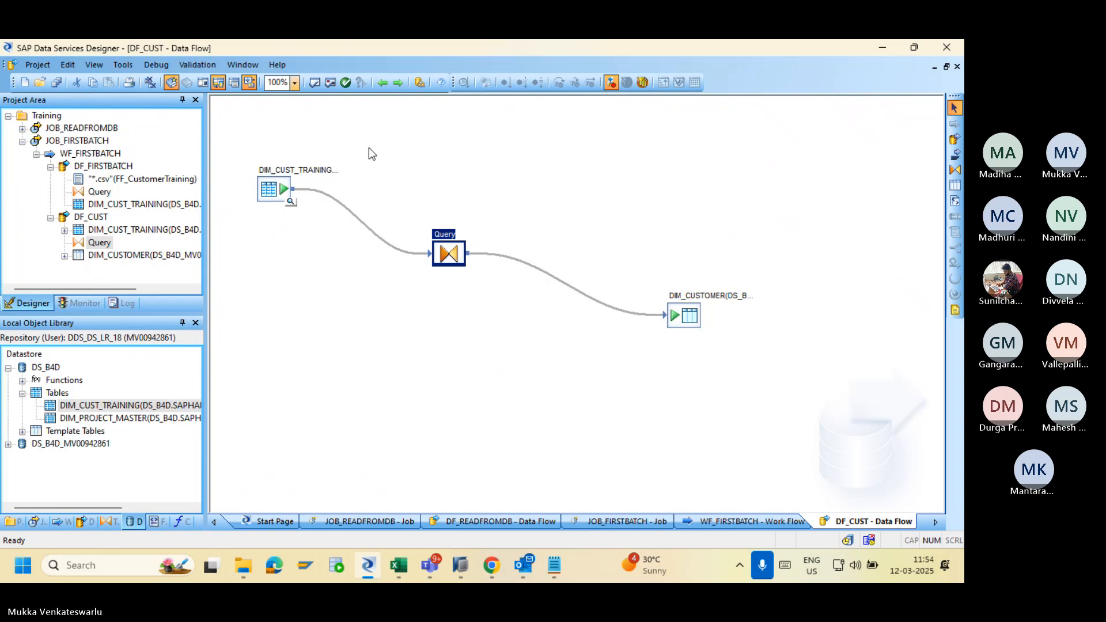
Revalidate DF_CUST, then save WF_FIRSTBATCH, DF_CUST and DF_READFROMDB with Save All.
click(314, 82)
click(800, 194)
click(56, 82)
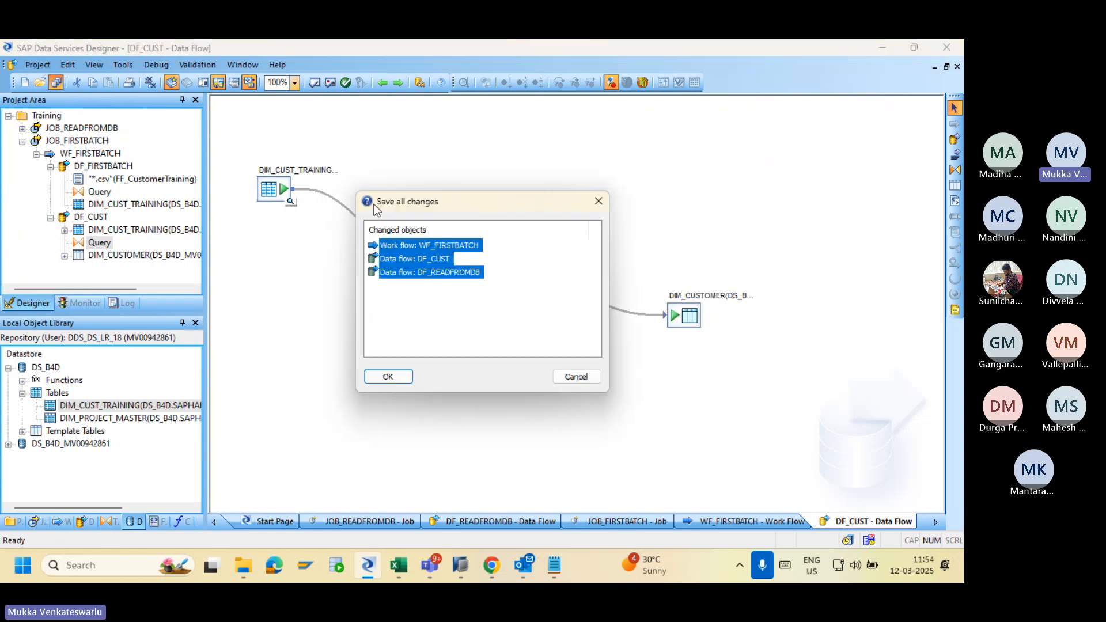
click(388, 376)
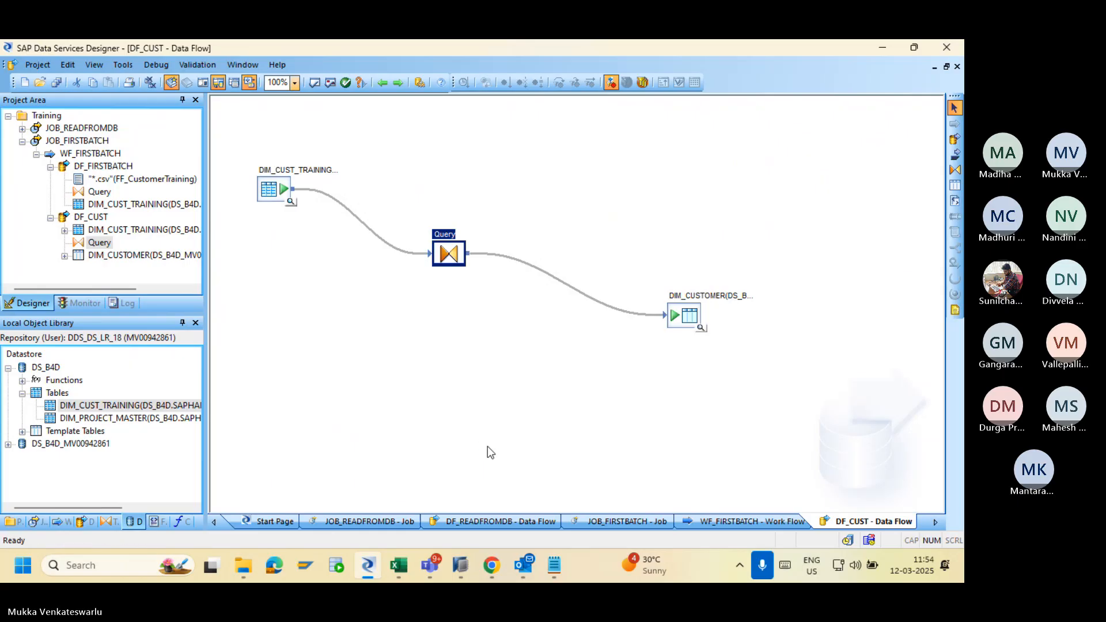
Execute JOB_FIRSTBATCH from Batch Job Configuration in the Management Console.
click(492, 567)
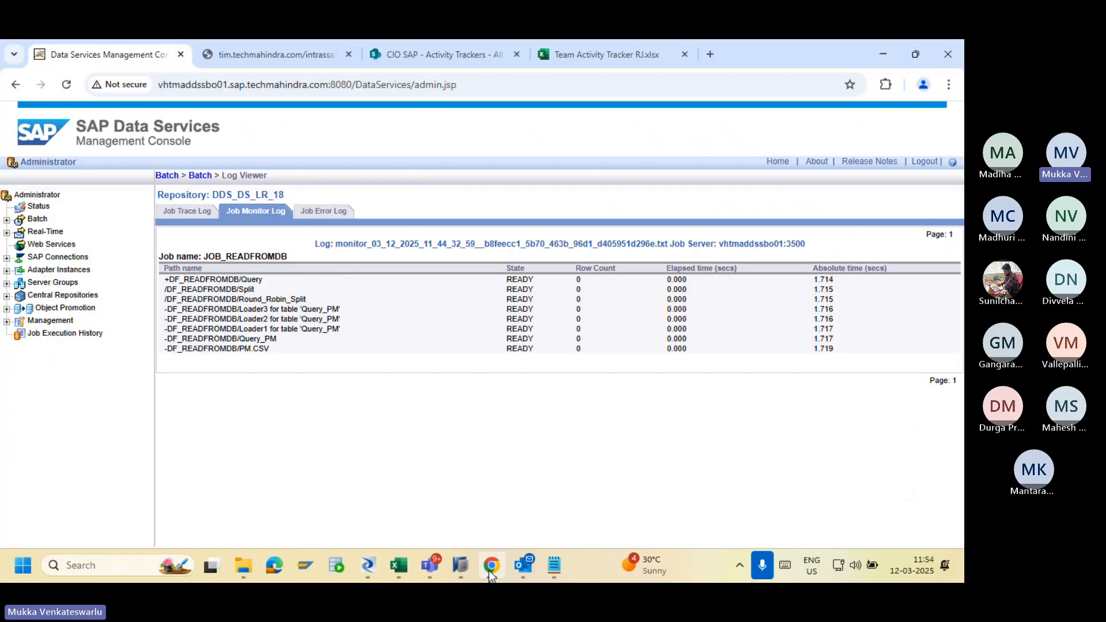
click(171, 181)
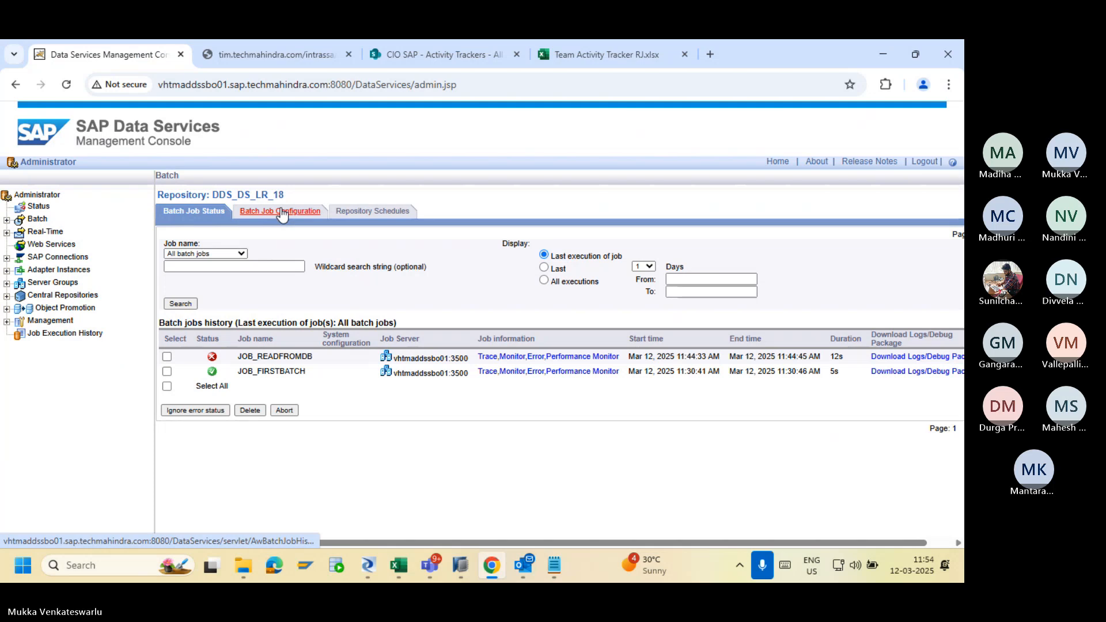
click(281, 213)
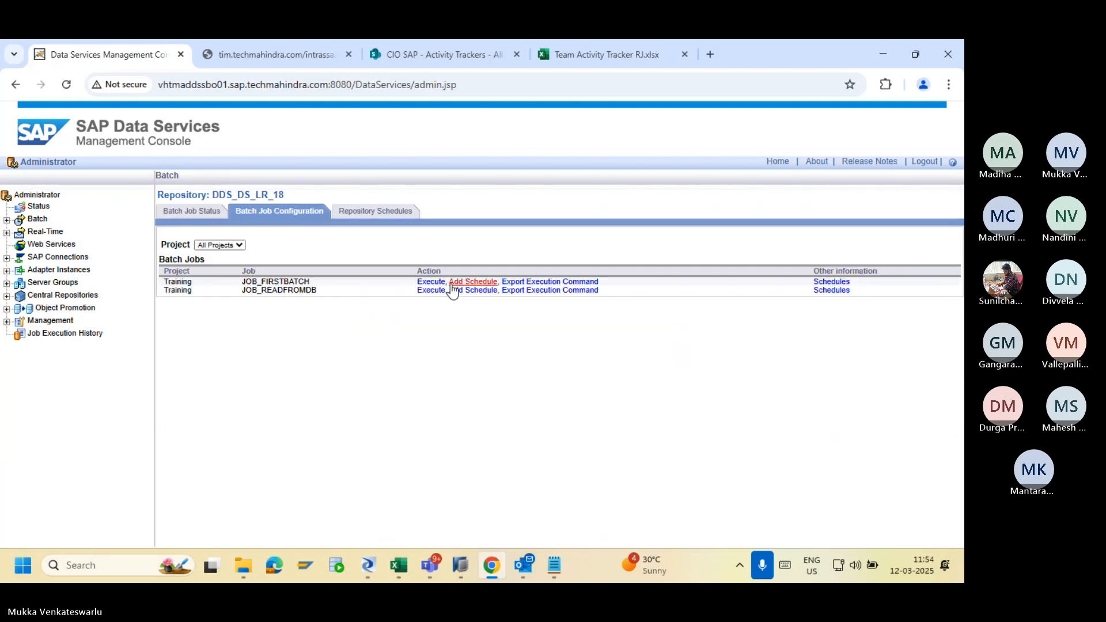
click(430, 282)
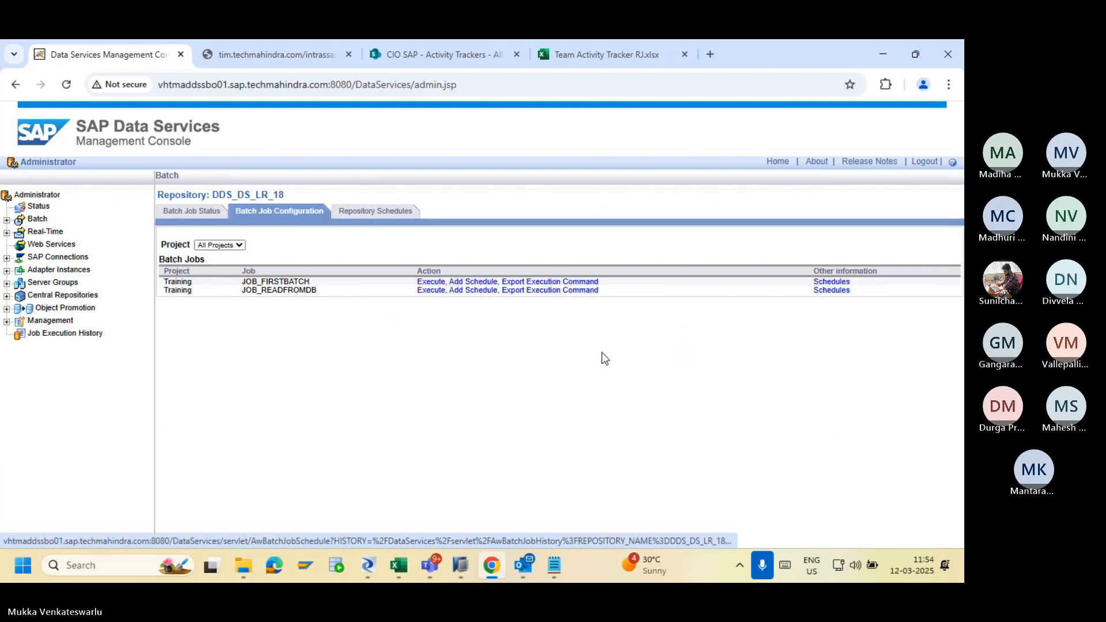
scroll(823, 438, down, 1)
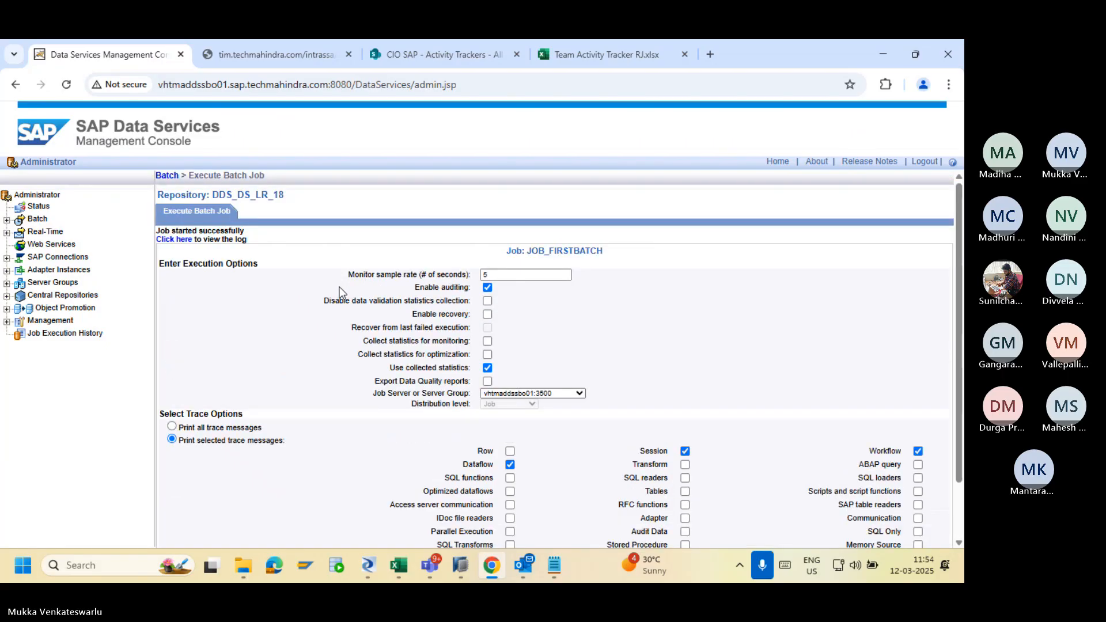
Check the job's monitor and error logs, showing insufficient privilege creating DIM_CUSTOMER.
click(173, 241)
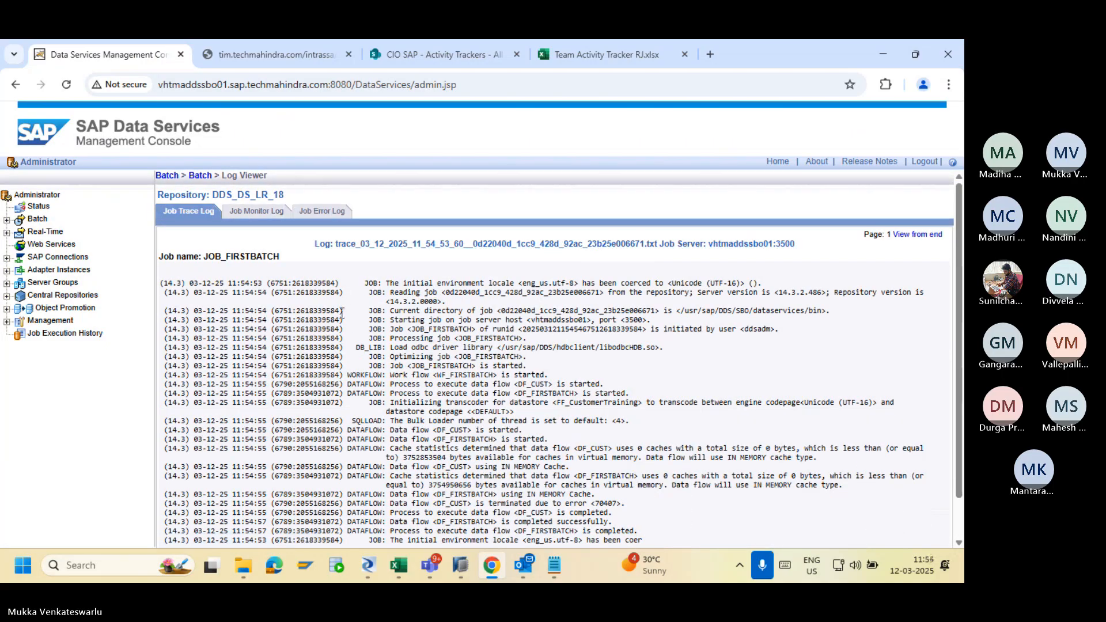
click(255, 217)
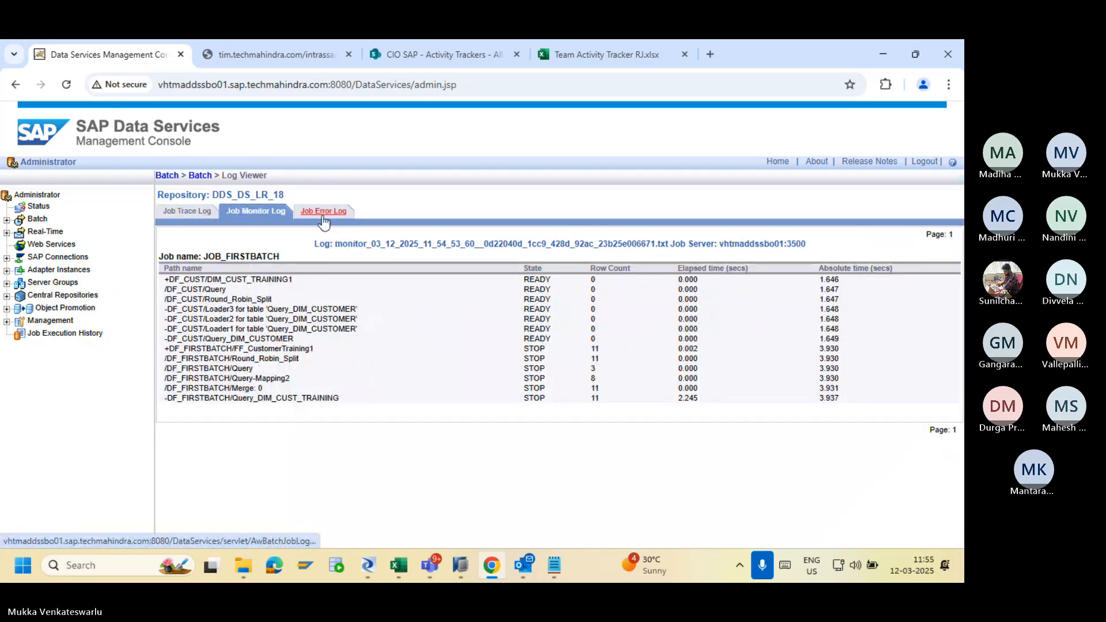
click(323, 214)
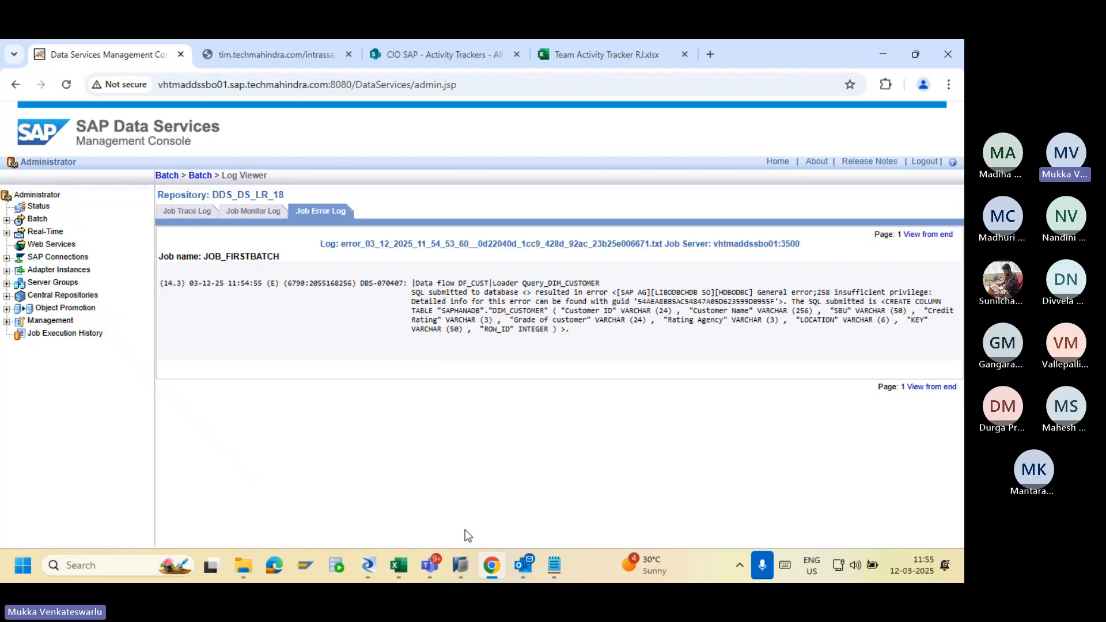
Delete the existing DIM_CUSTOMER target table from the DF_CUST data flow.
click(369, 563)
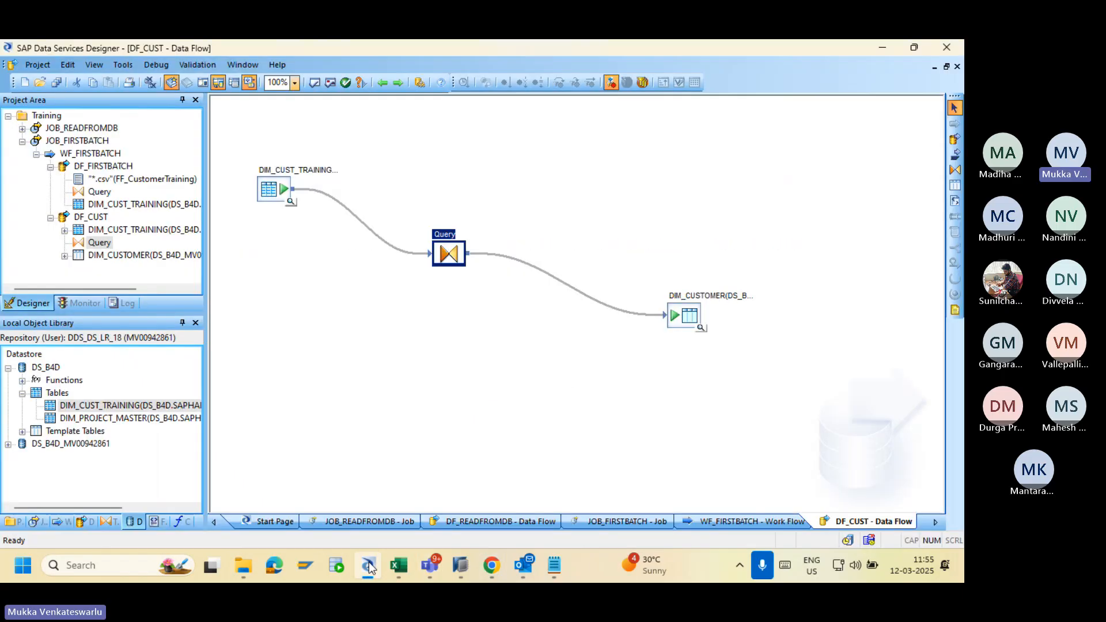
click(680, 323)
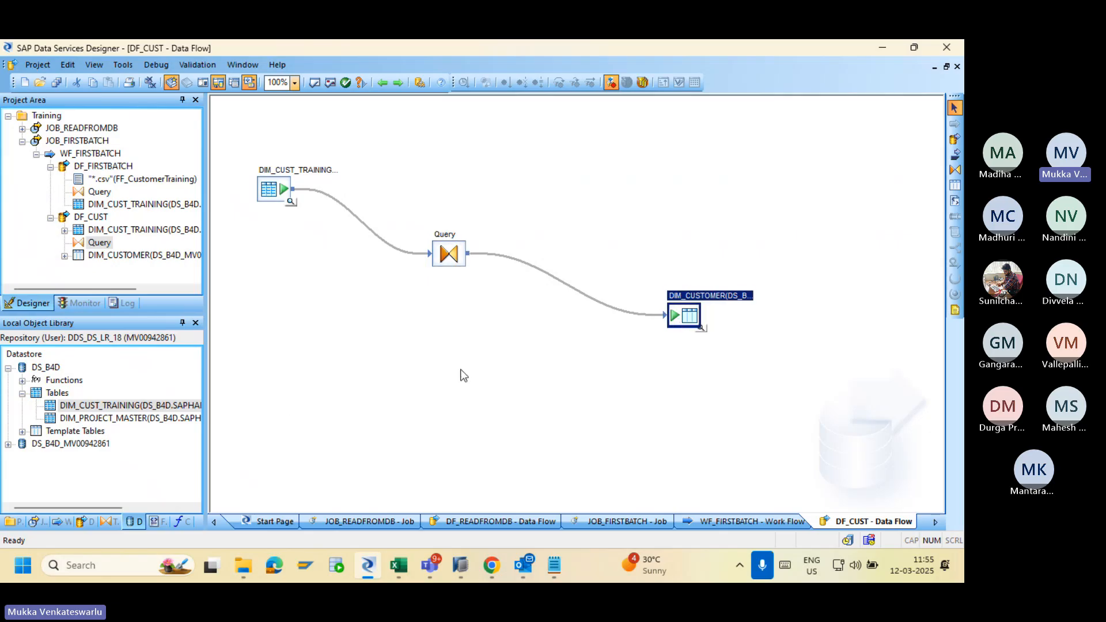
click(8, 367)
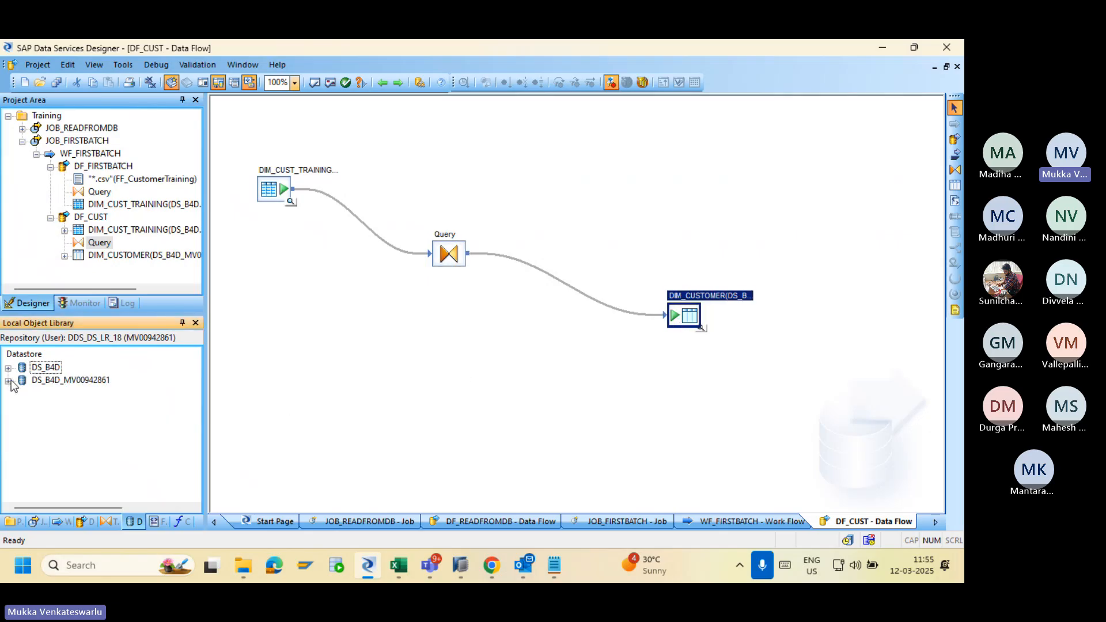
click(8, 380)
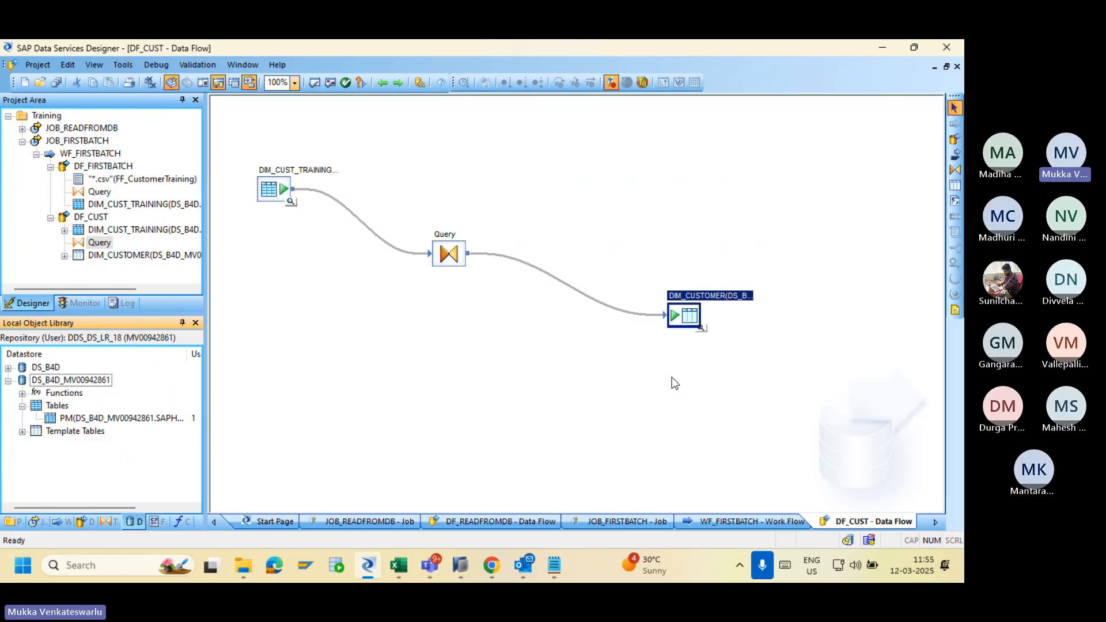
click(683, 314)
key(Delete)
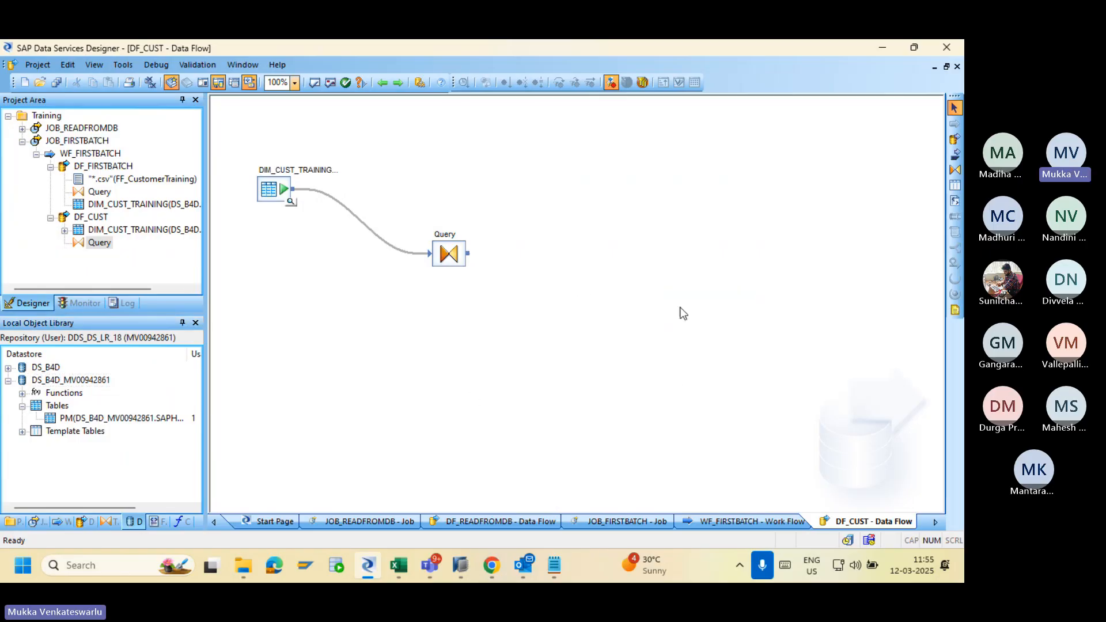
Add template table DIM_Customer in the DS_B4D datastore with owner SAPHANADB.
click(956, 213)
click(651, 295)
click(490, 292)
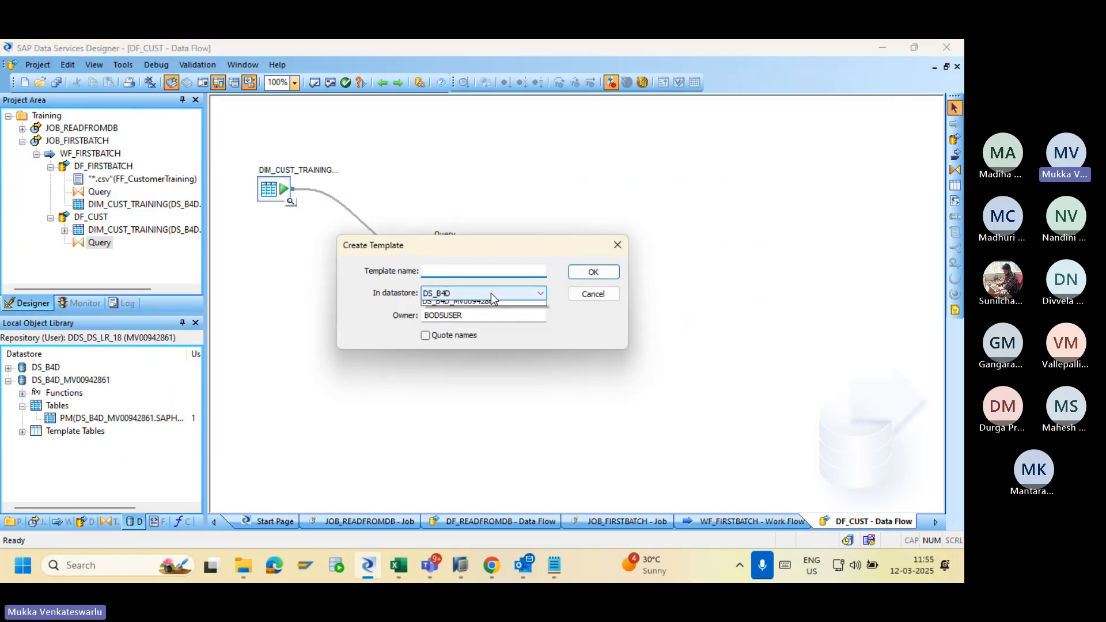
click(478, 304)
drag(480, 315, 403, 314)
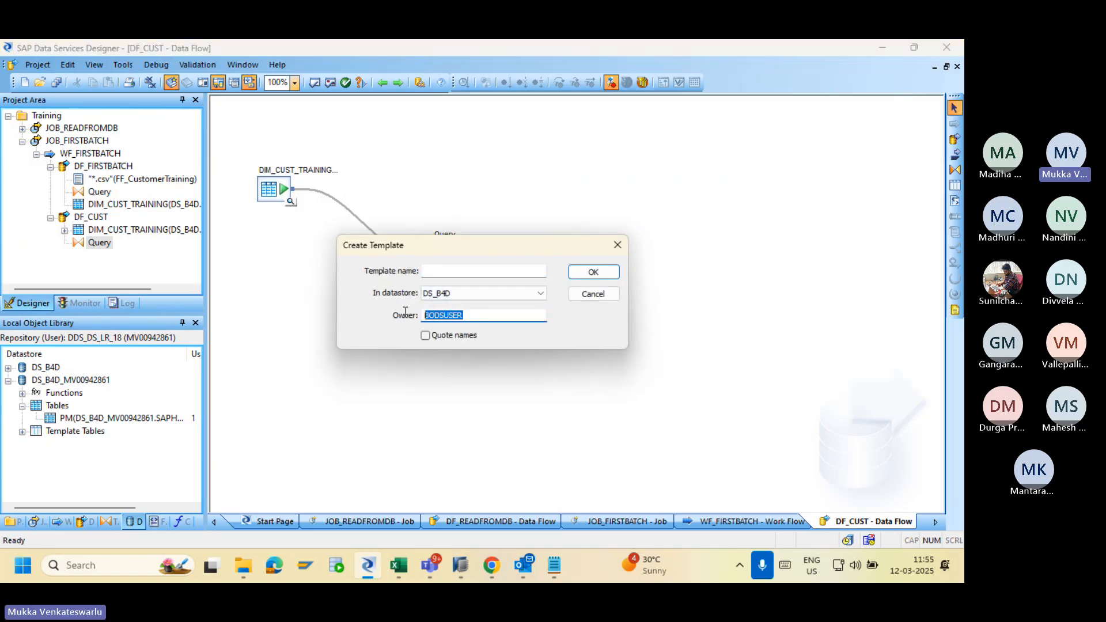
text(SAP)
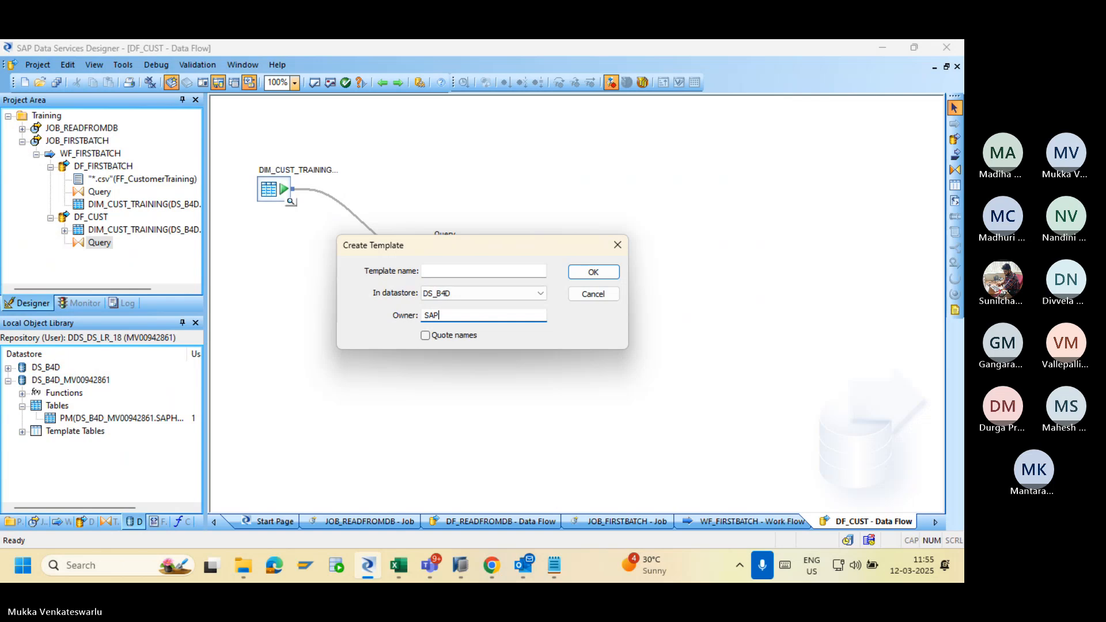
text(HANADB)
click(440, 269)
text(D)
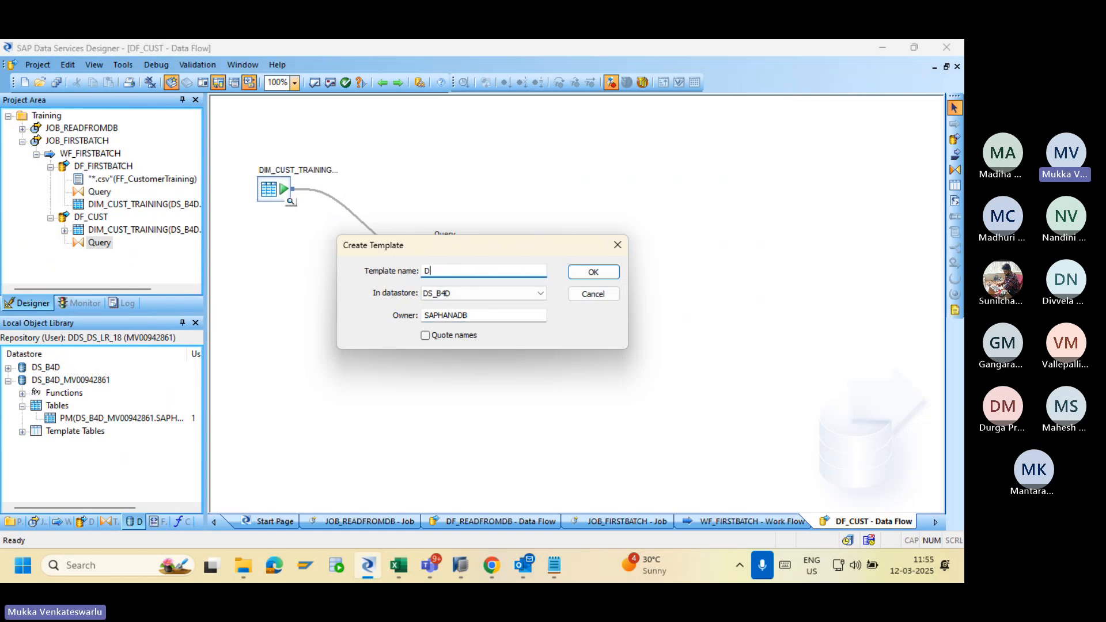
text(IM_Cust)
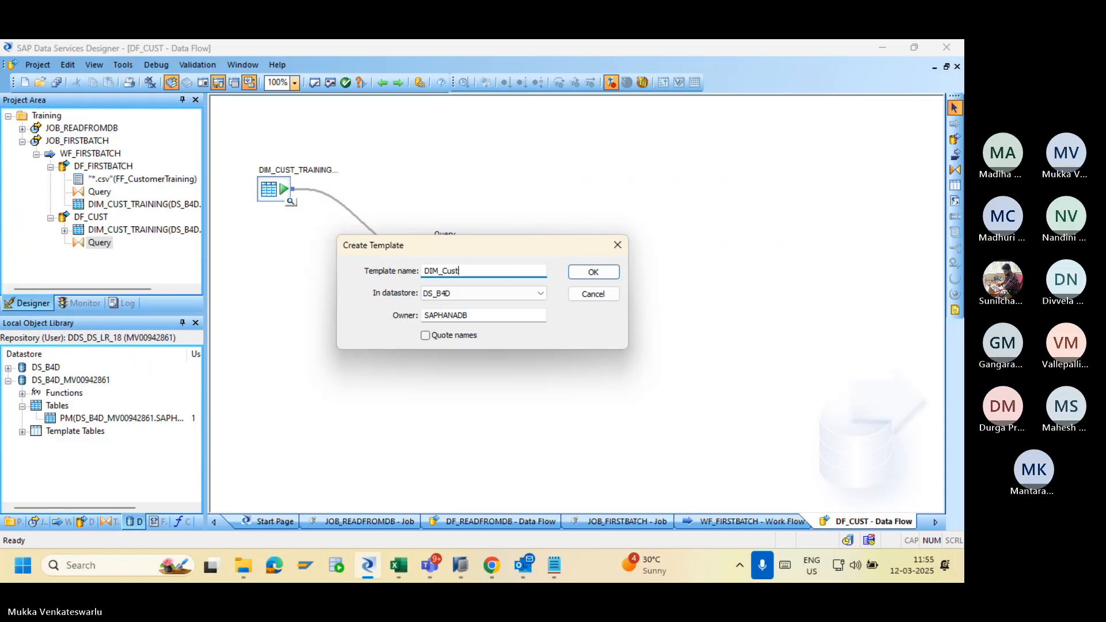
text(omer)
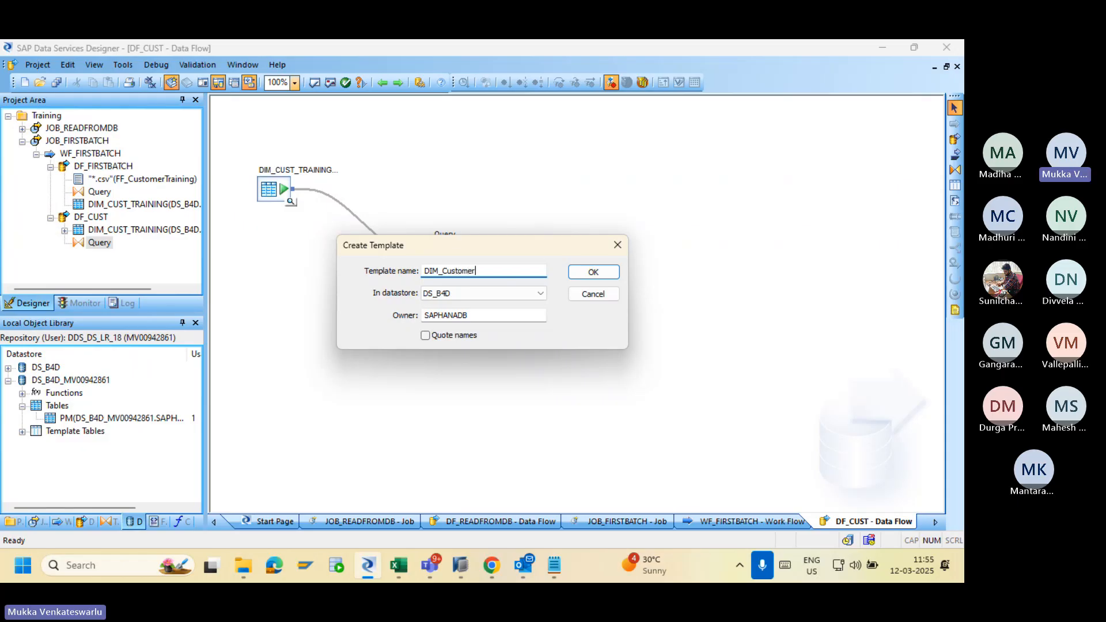
click(590, 272)
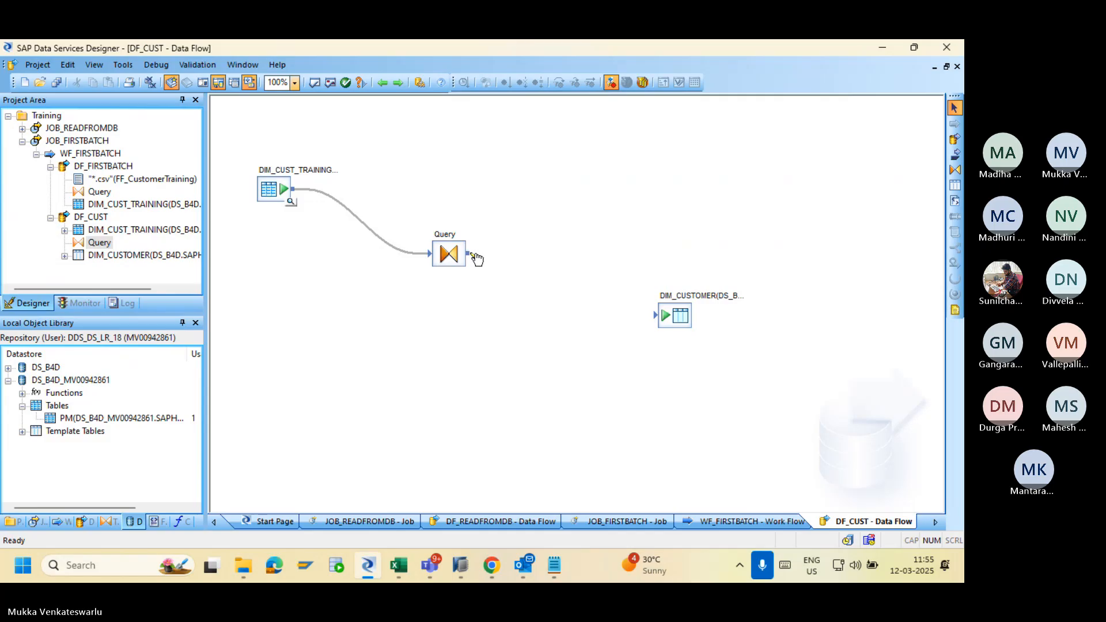
Link Query's output to DIM_CUSTOMER and check its target table settings.
drag(472, 256, 666, 320)
double_click(671, 317)
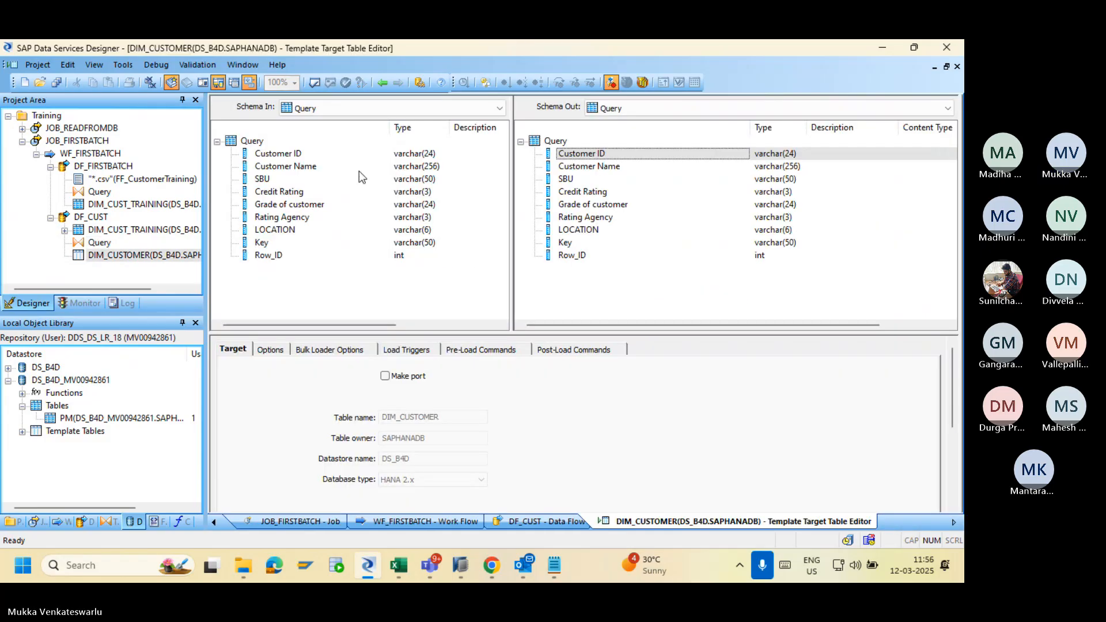
click(383, 83)
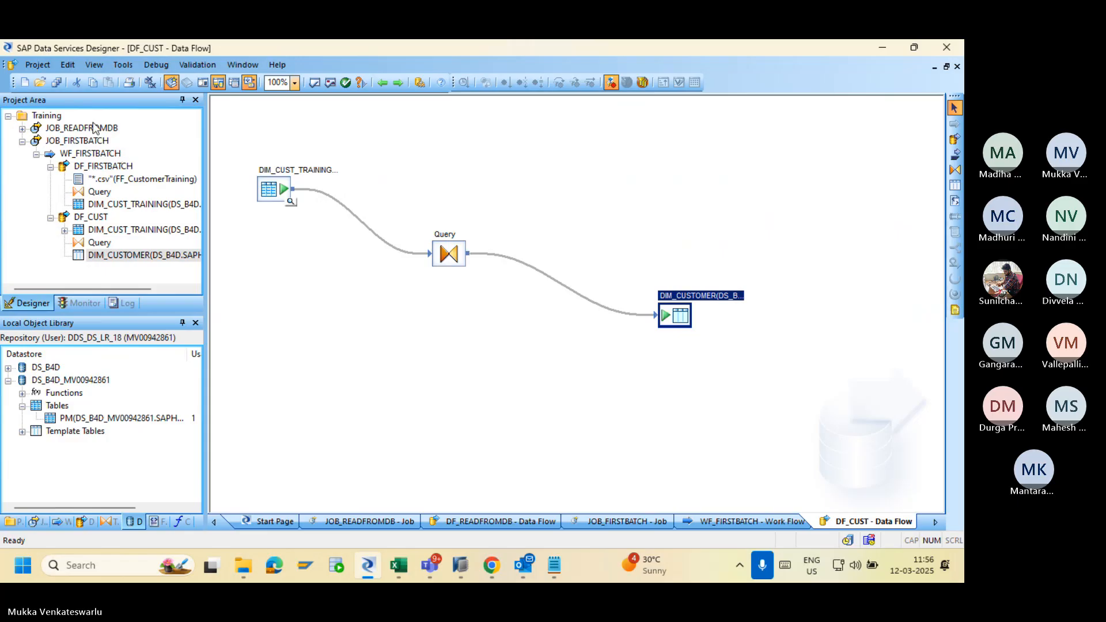
Save DF_CUST and review JOB_FIRSTBATCH's previous error log in the Management Console.
click(56, 82)
click(401, 374)
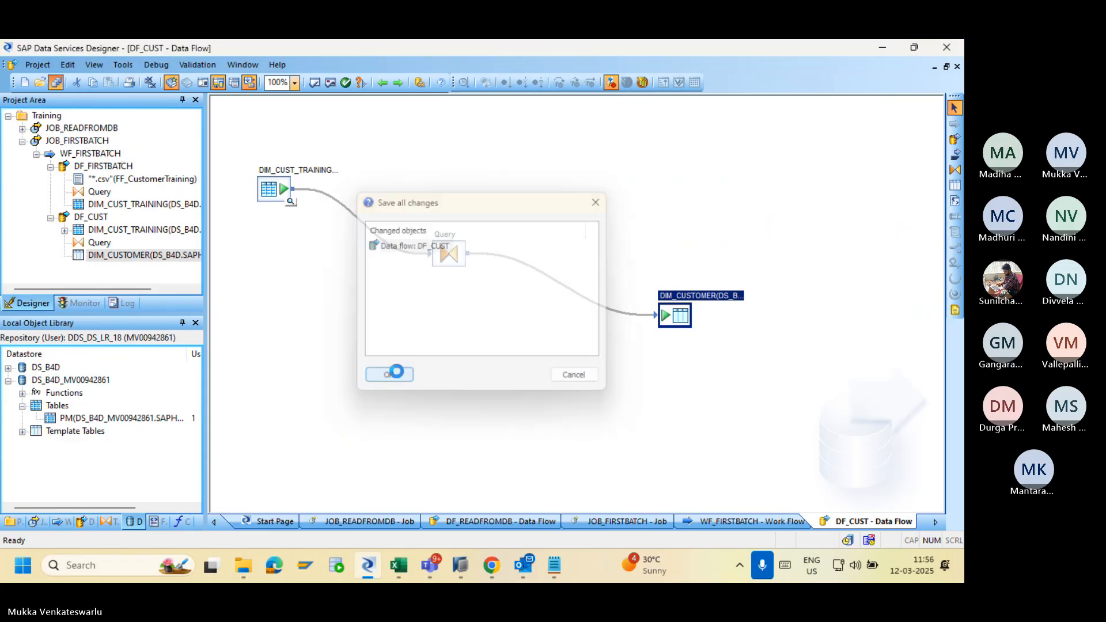
click(491, 565)
click(167, 176)
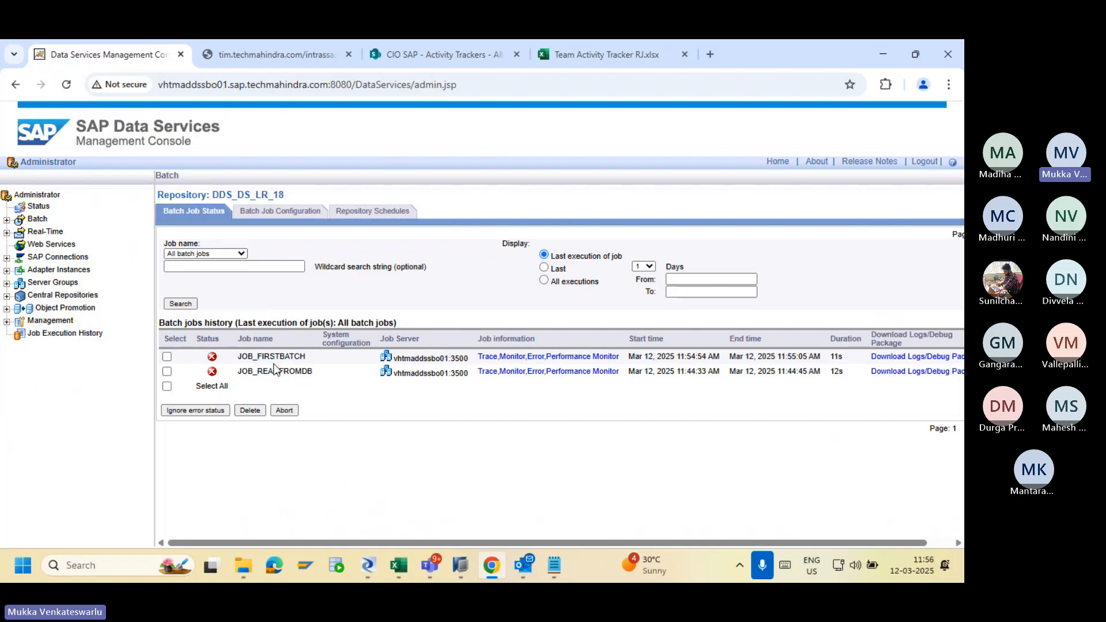
click(535, 357)
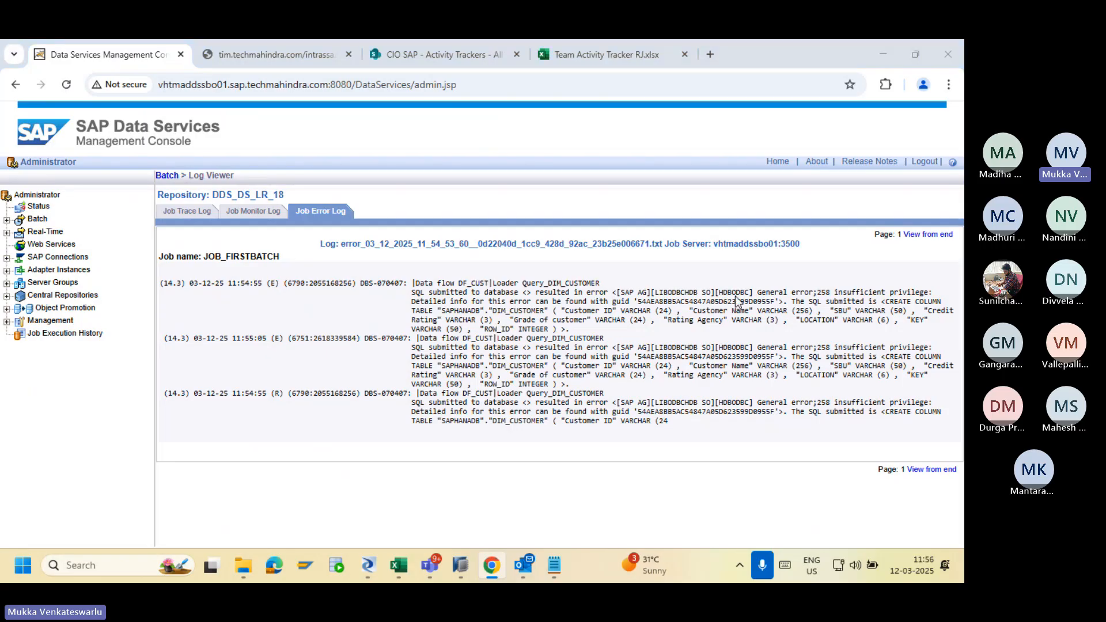
key(alt+Tab)
key(alt+Tab)
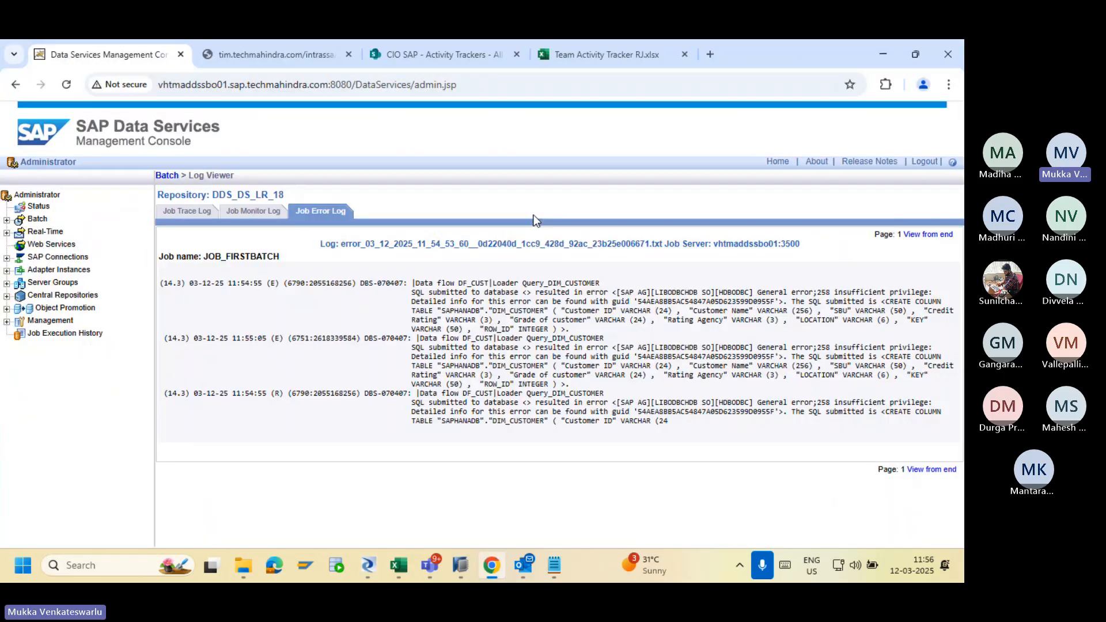
Execute JOB_FIRSTBATCH again from Batch Job Configuration.
click(166, 177)
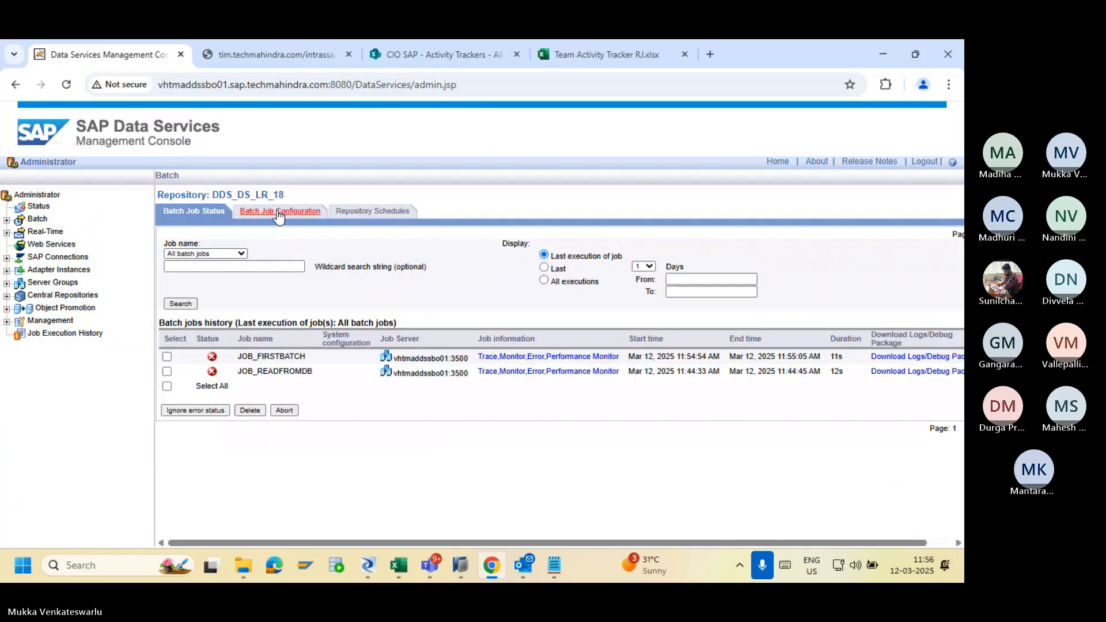
click(276, 219)
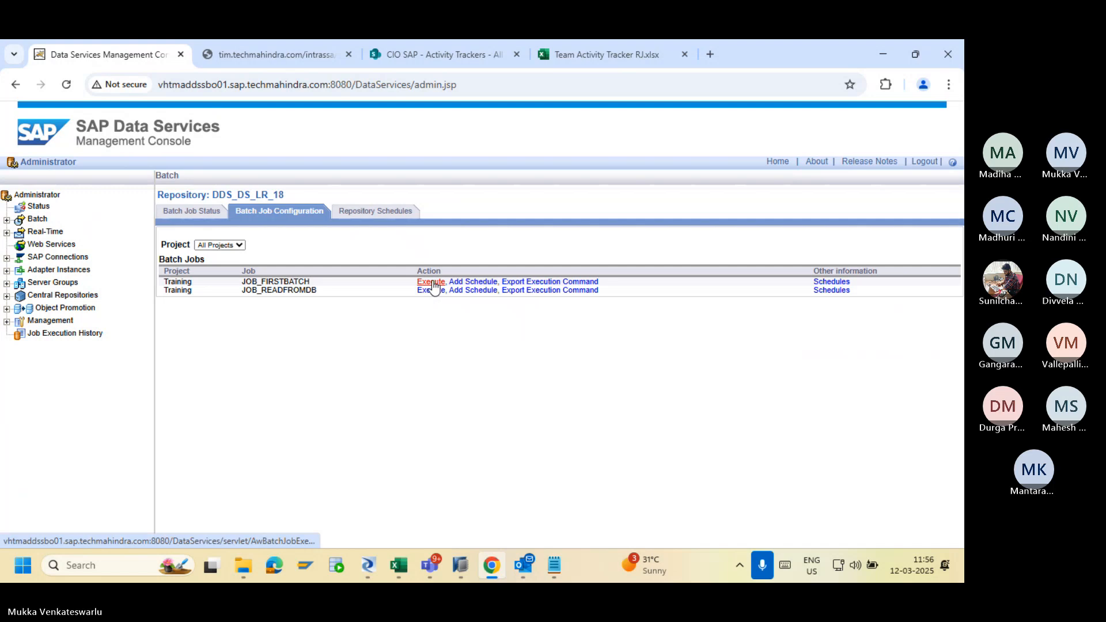
click(430, 281)
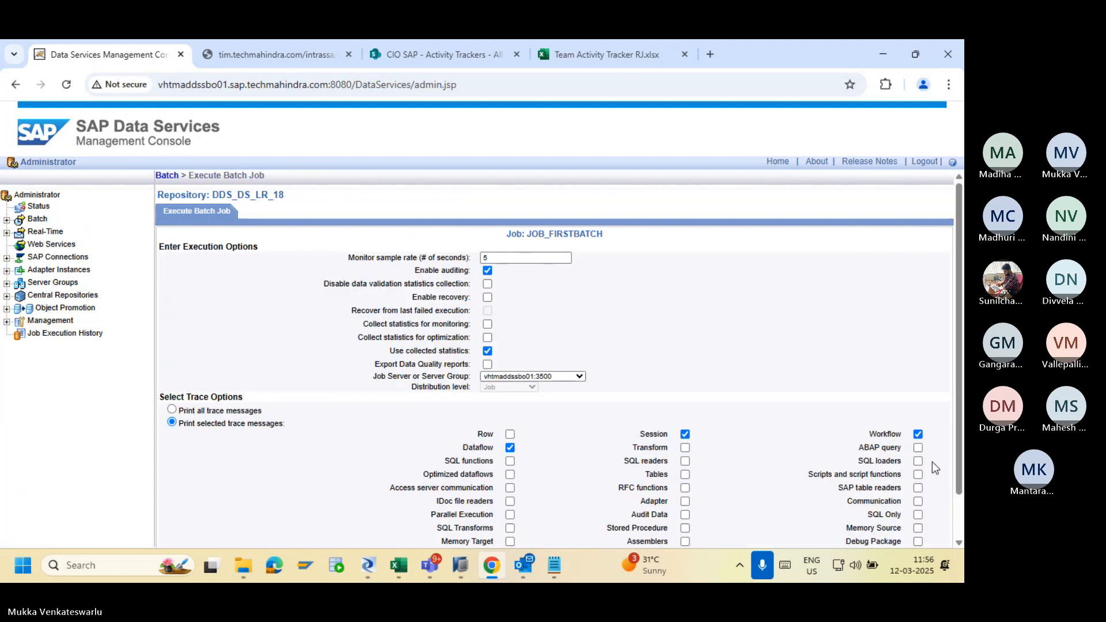
drag(957, 469, 958, 516)
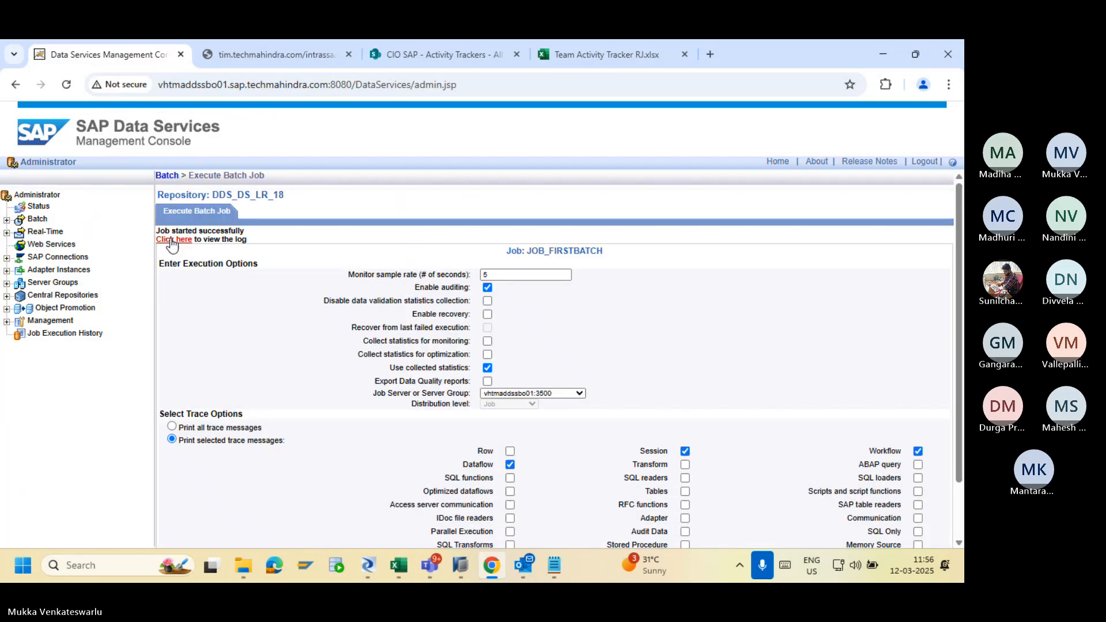
Check the new run's trace, error and monitor logs: no errors, 7 rows loaded into DIM_CUSTOMER.
click(172, 240)
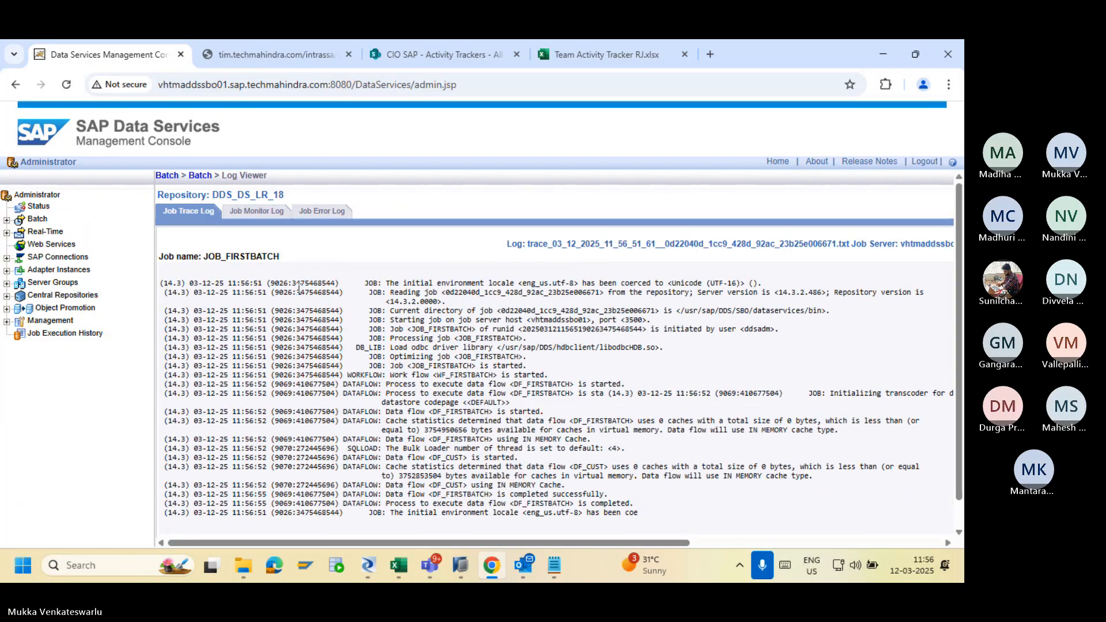
click(317, 214)
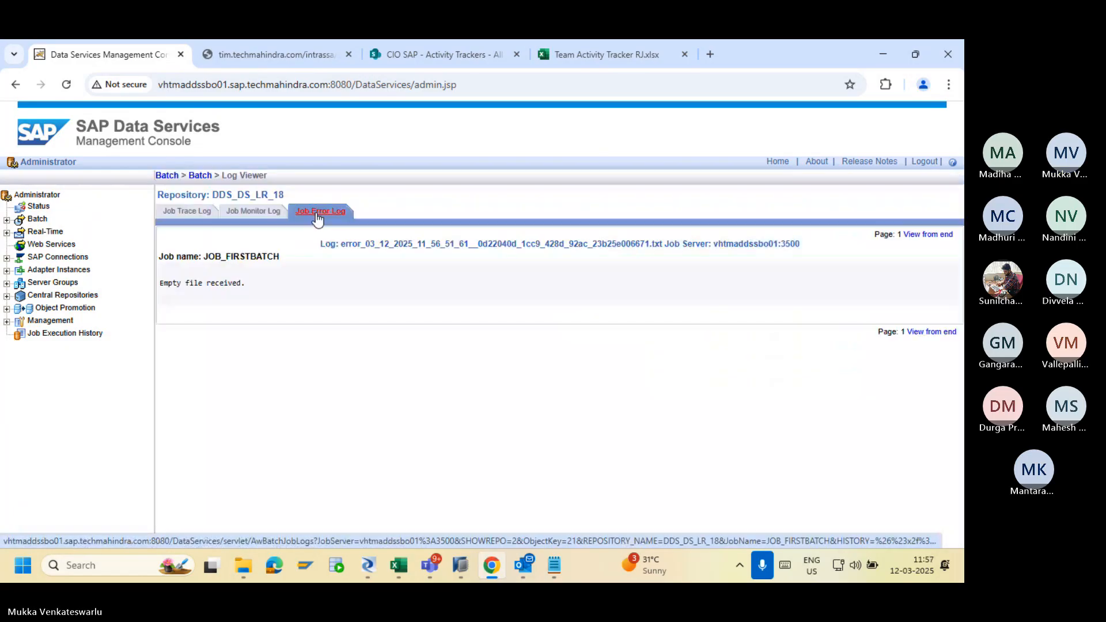
click(253, 213)
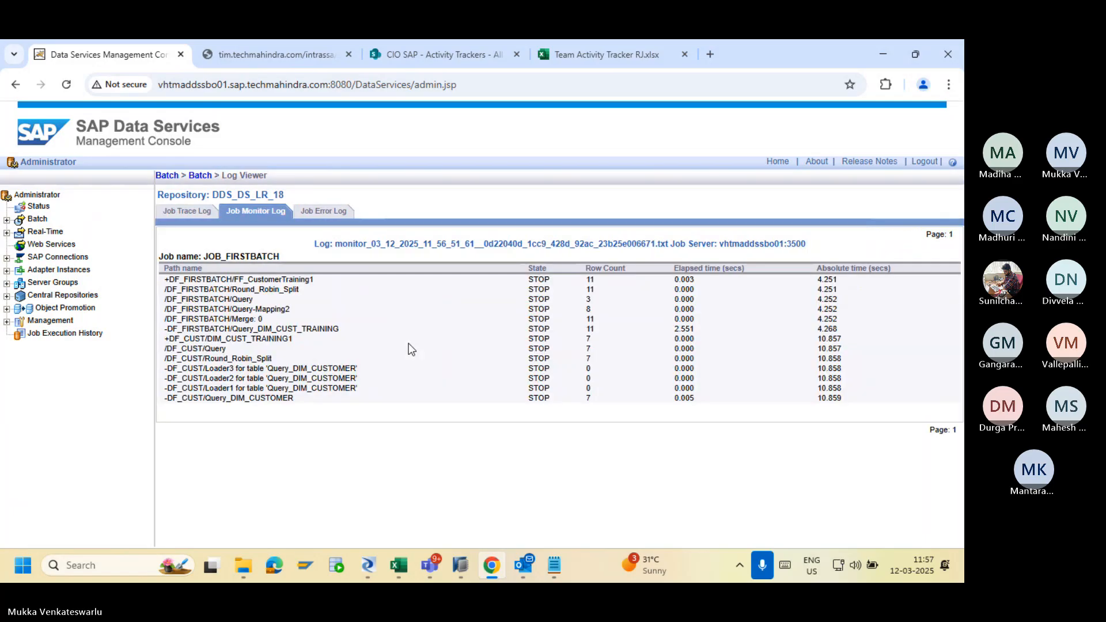
key(alt+Tab)
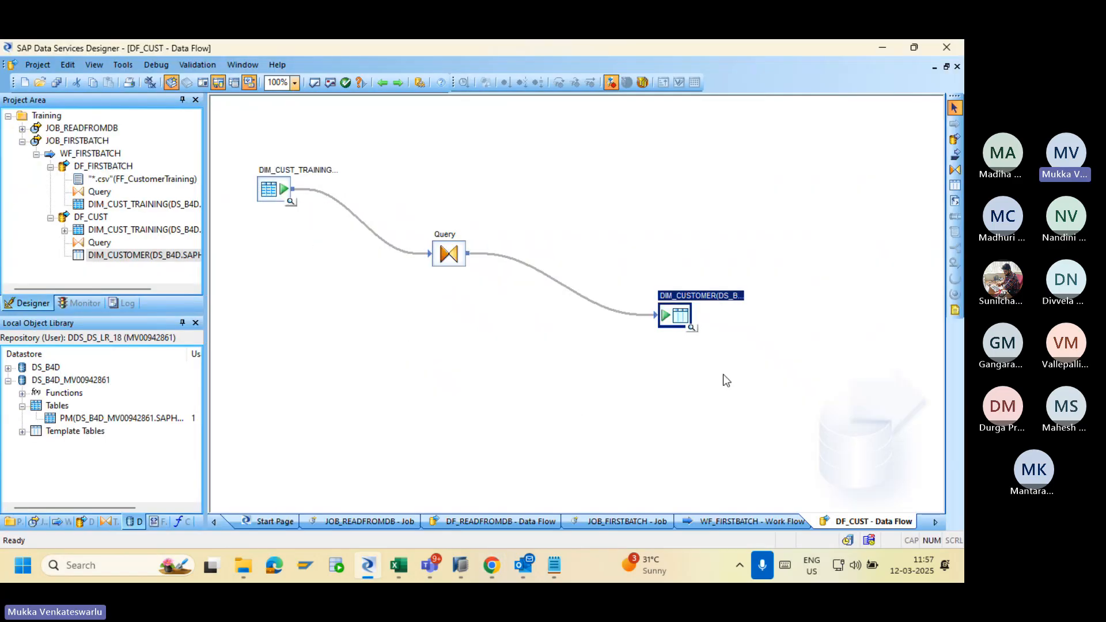
Preview DIM_CUSTOMER's 7 rows, inspect the Query's WHERE filter, then go back to WF_FIRSTBATCH.
click(690, 331)
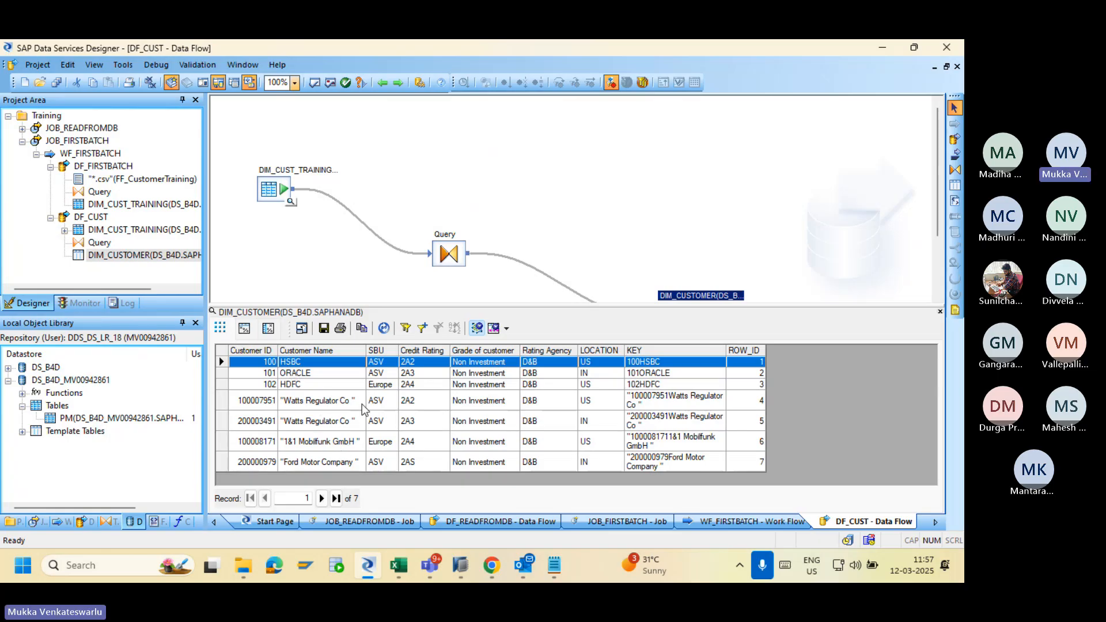
double_click(451, 256)
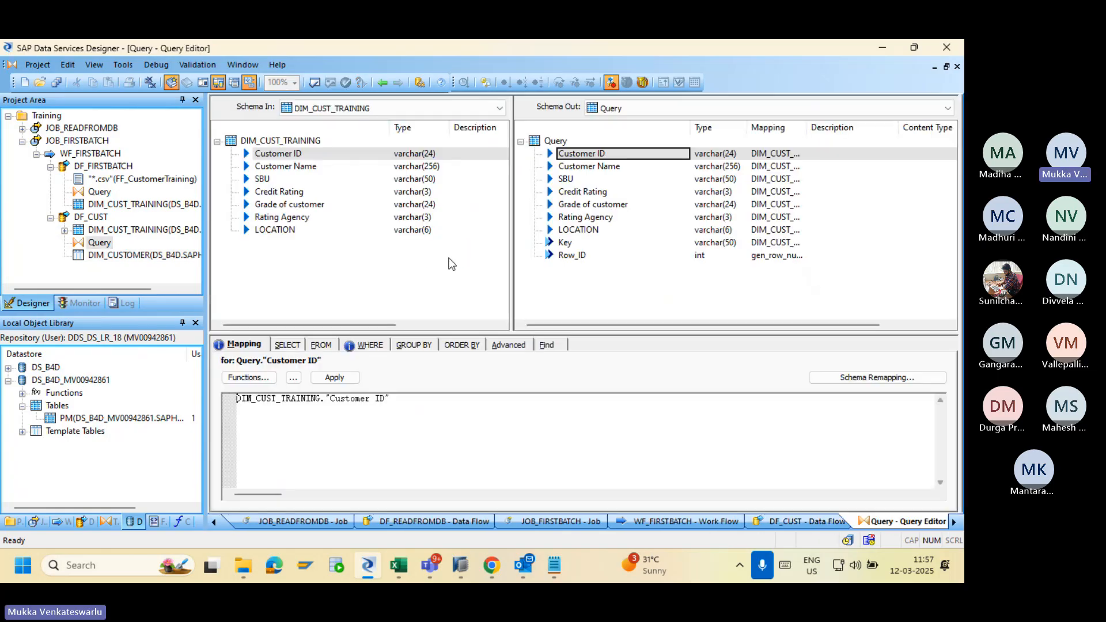
click(364, 344)
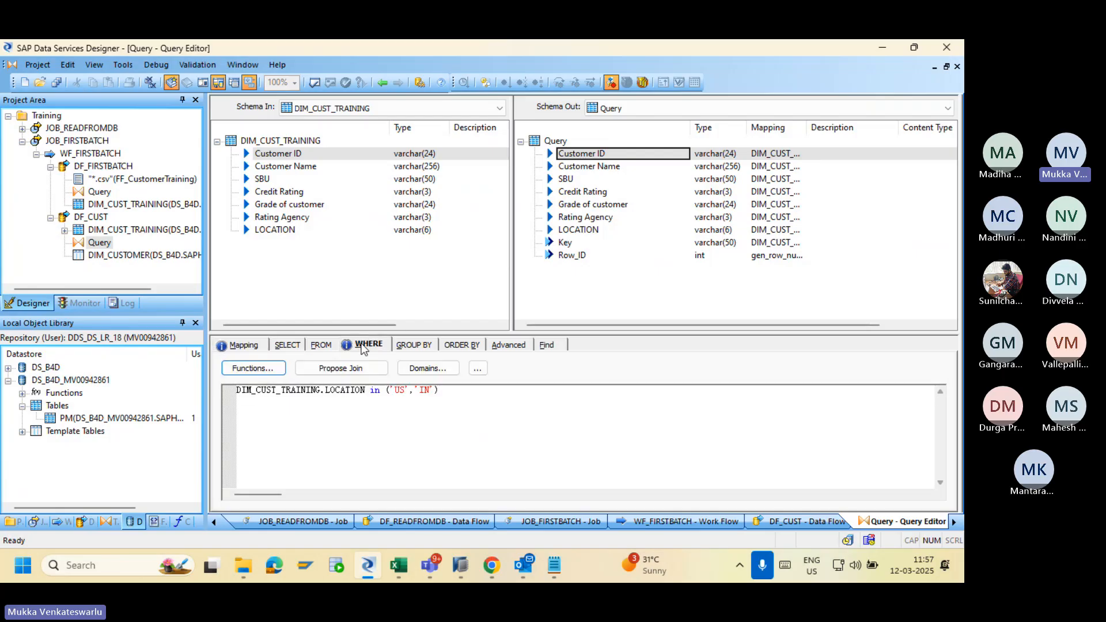
click(383, 82)
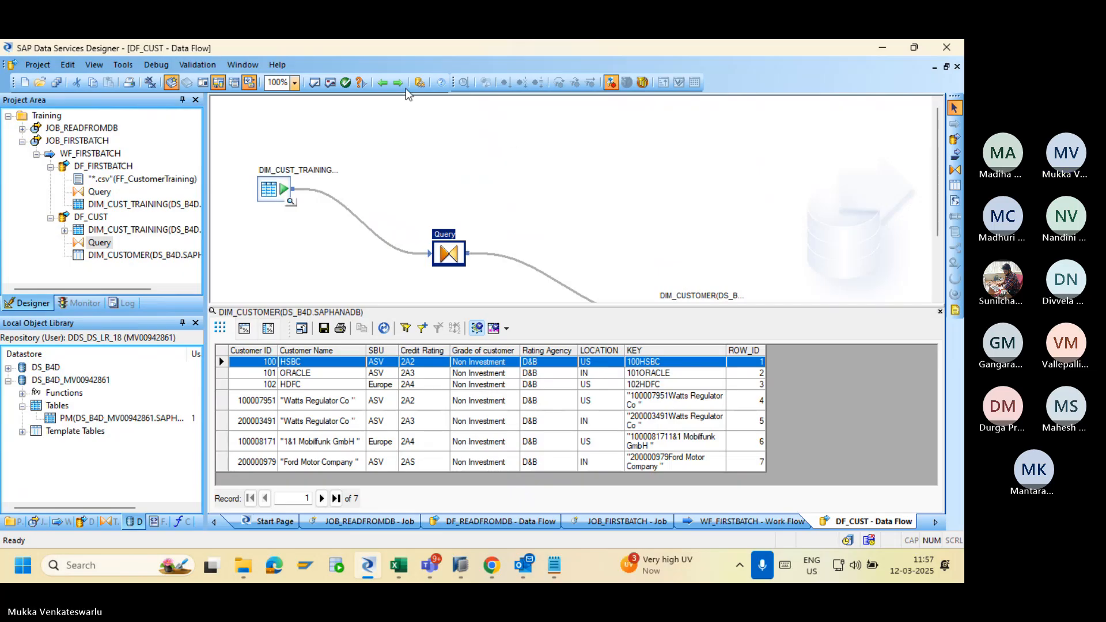
click(383, 83)
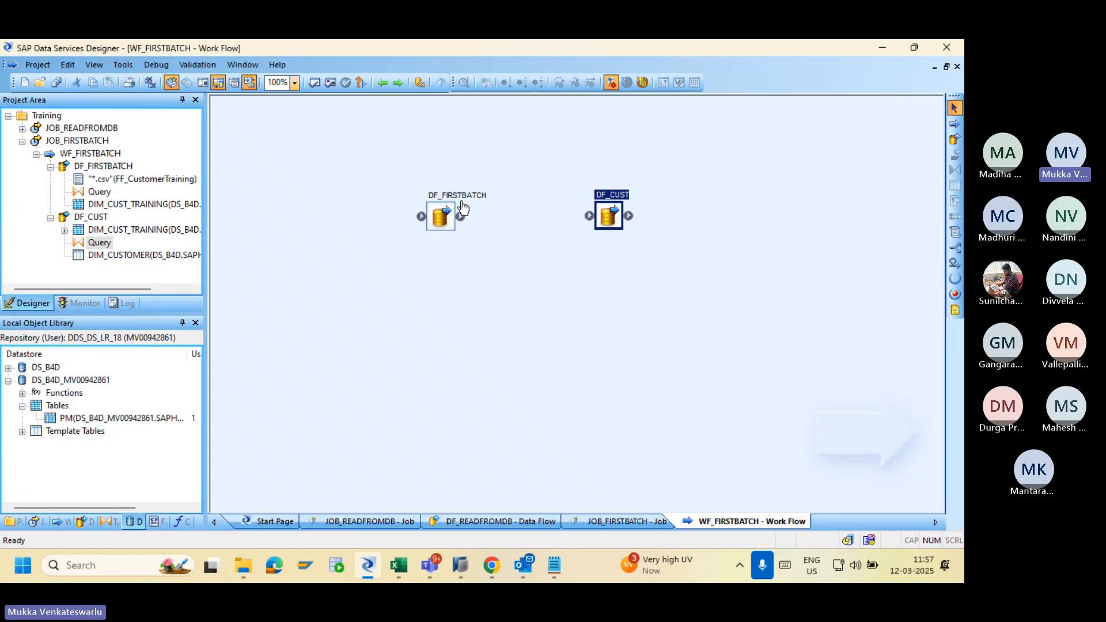
Reopen DF_CUST, review the Query mappings, then list the data flows in the object library.
double_click(609, 217)
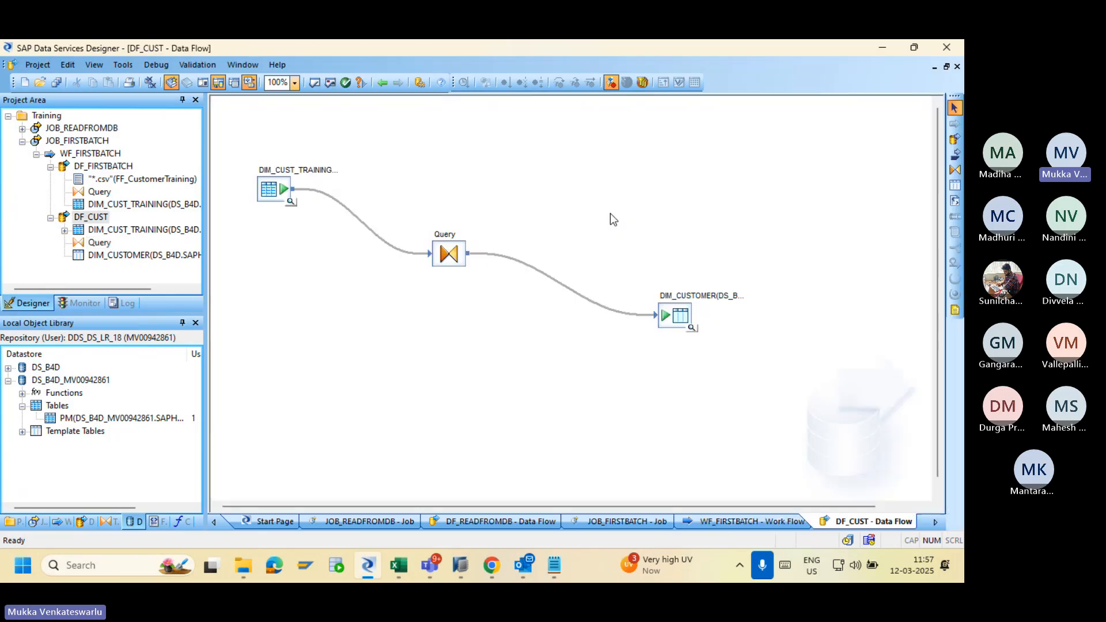
double_click(452, 254)
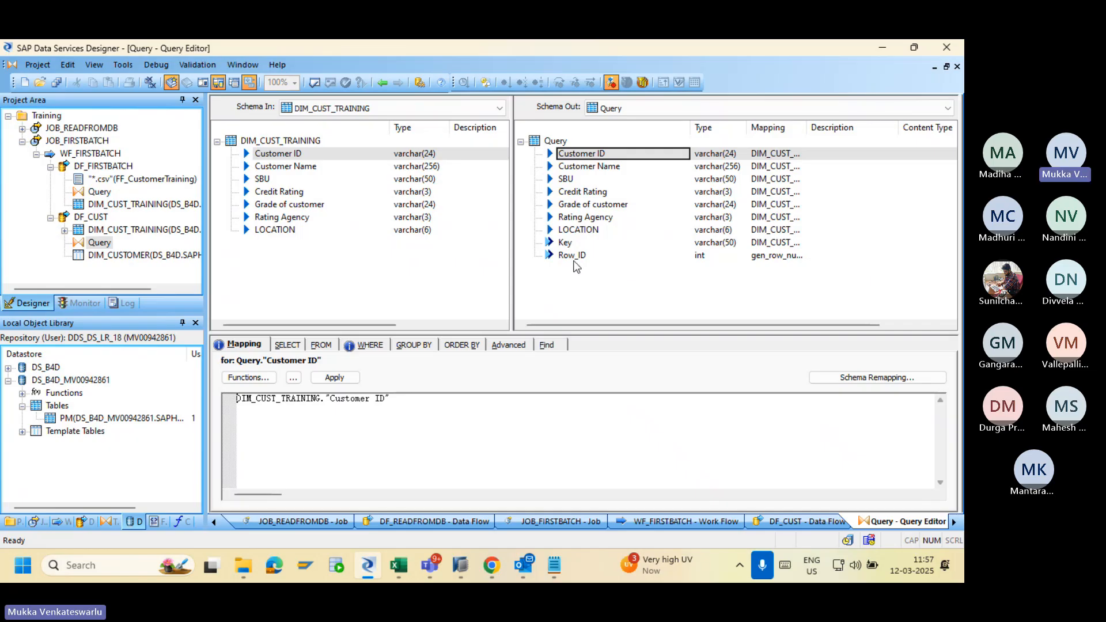
click(382, 83)
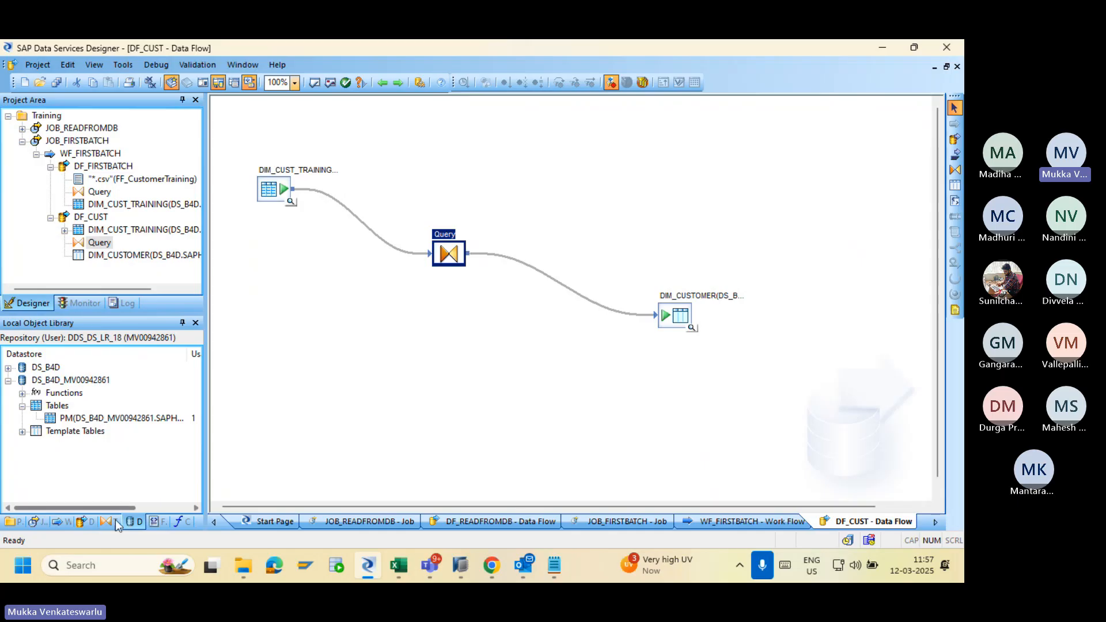
click(84, 522)
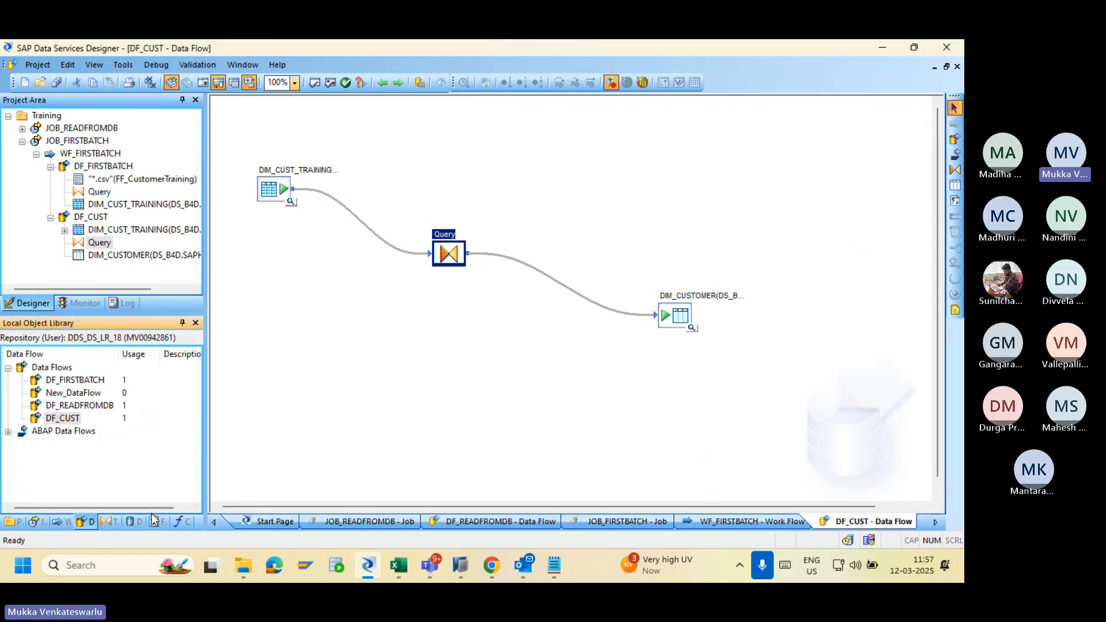
Drag Row_Generation from the Platform transforms onto DF_CUST below the DIM_CUST_TRAINING source.
click(116, 522)
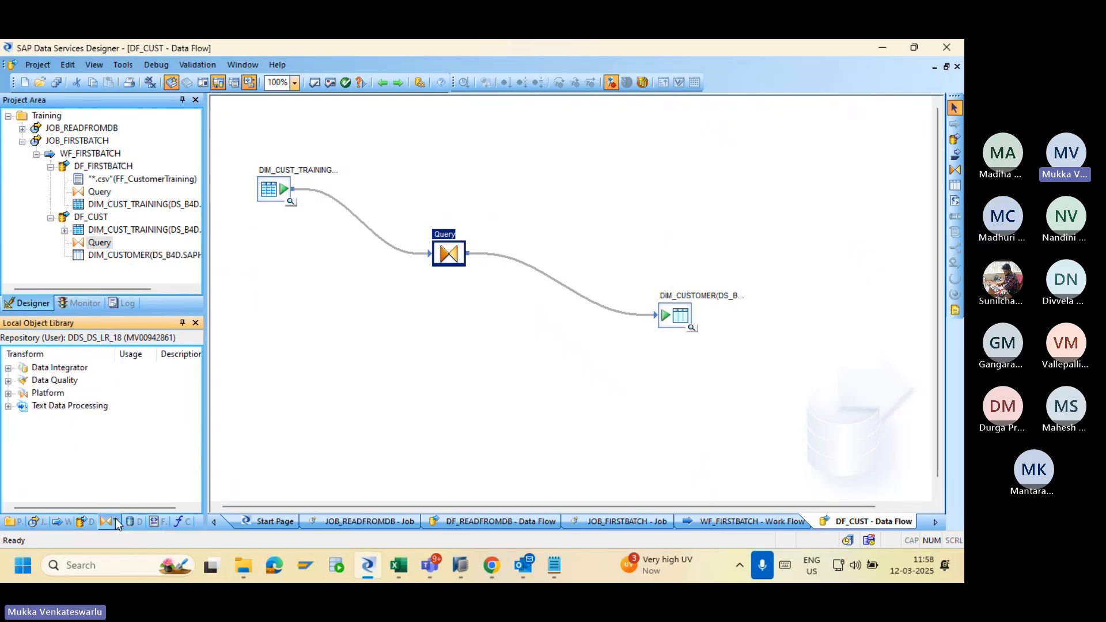
click(9, 369)
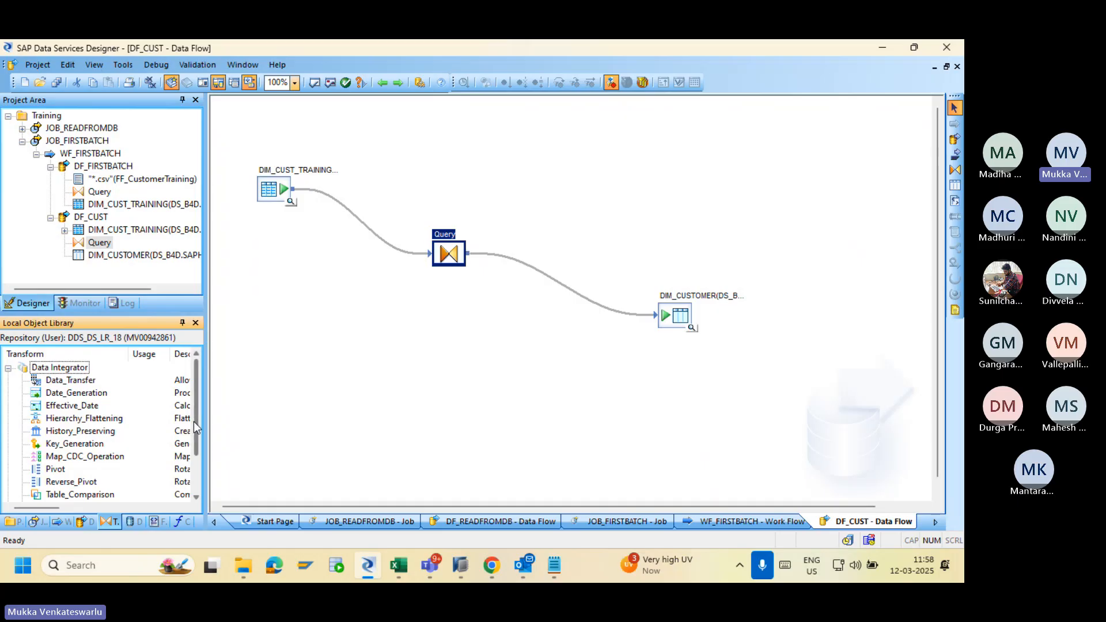
drag(194, 422, 185, 397)
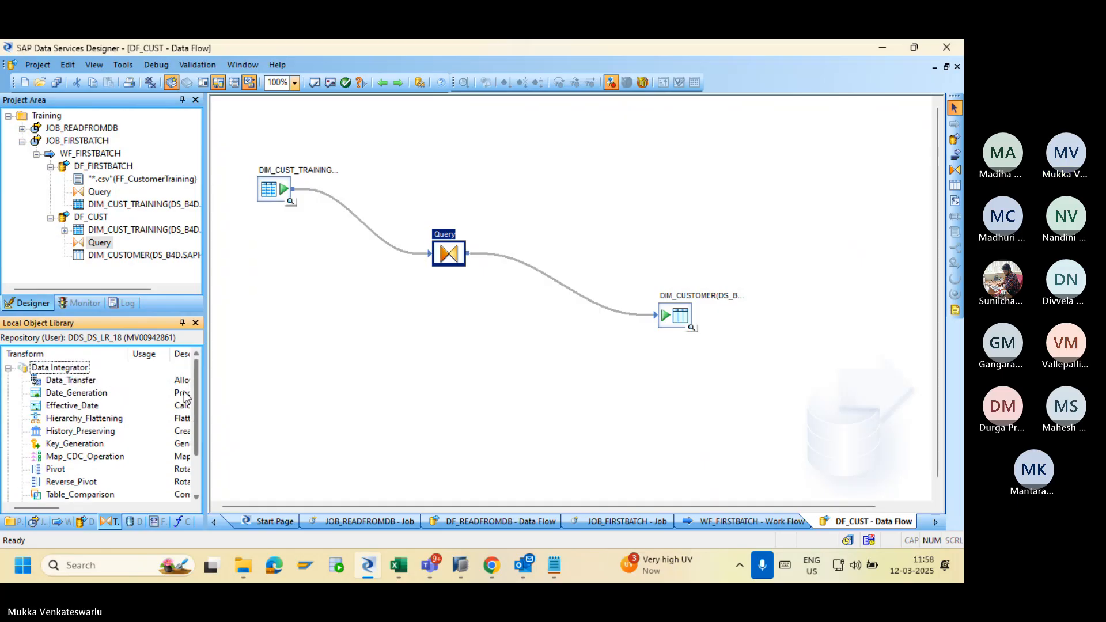
click(8, 369)
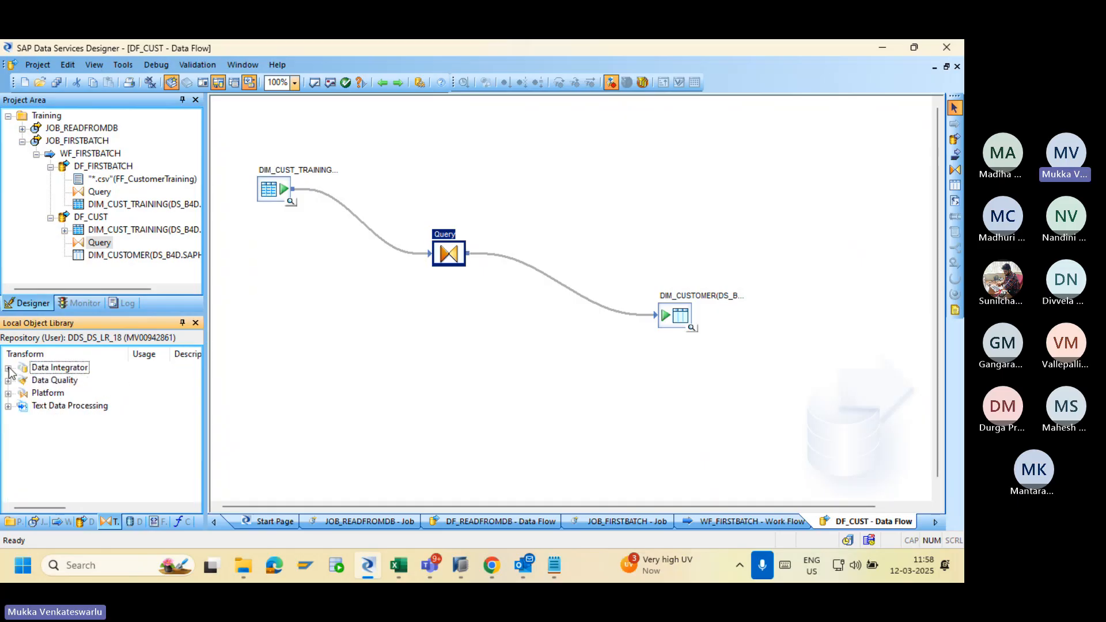
click(8, 392)
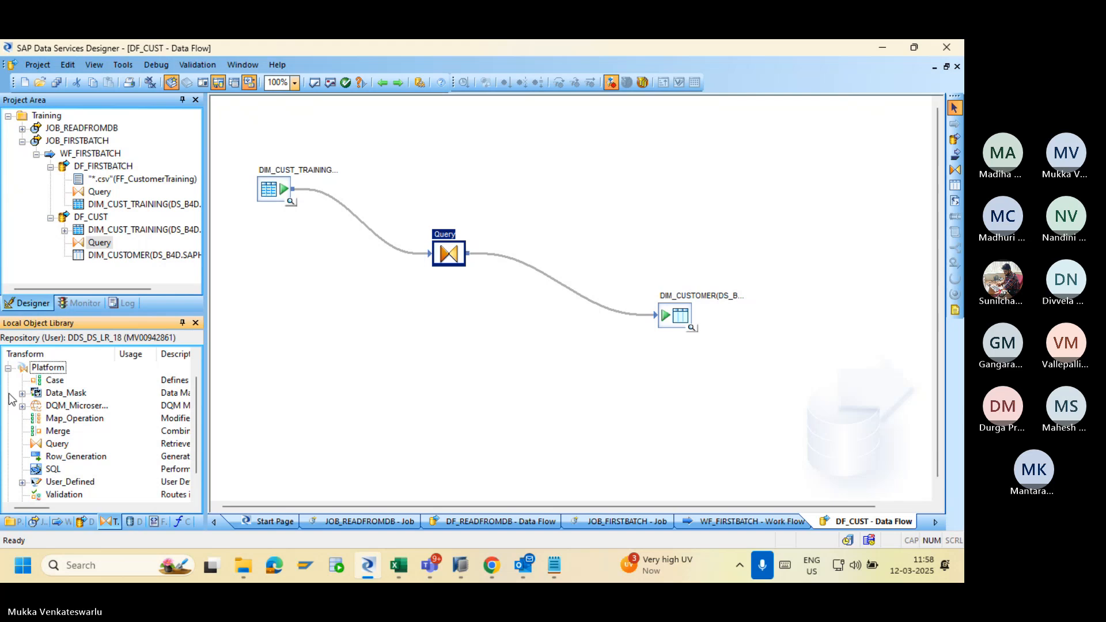
click(77, 456)
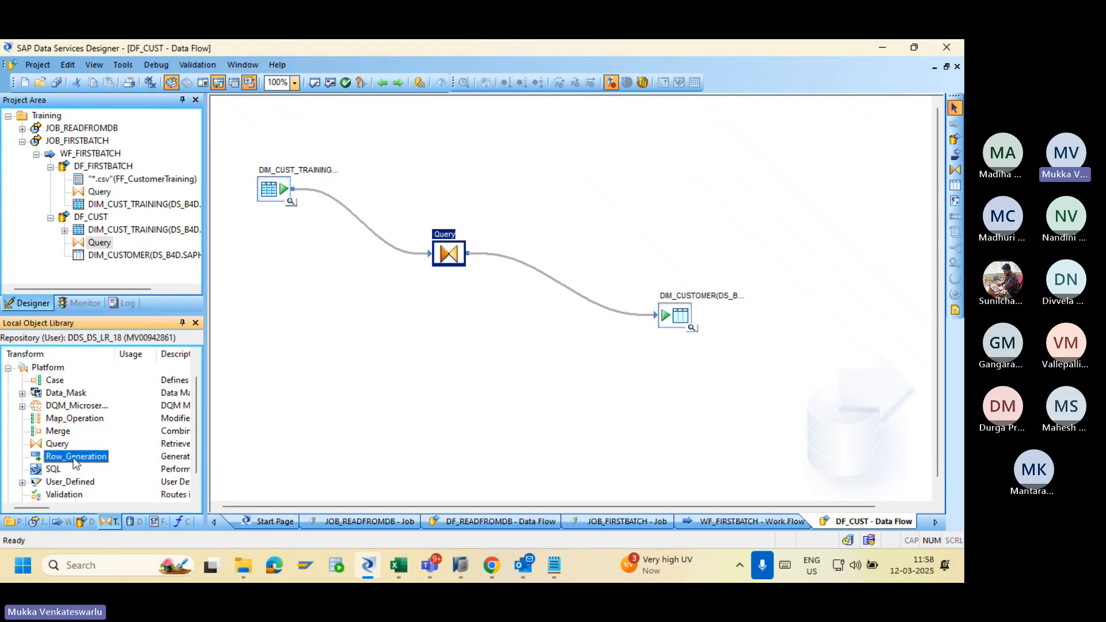
drag(77, 461, 333, 325)
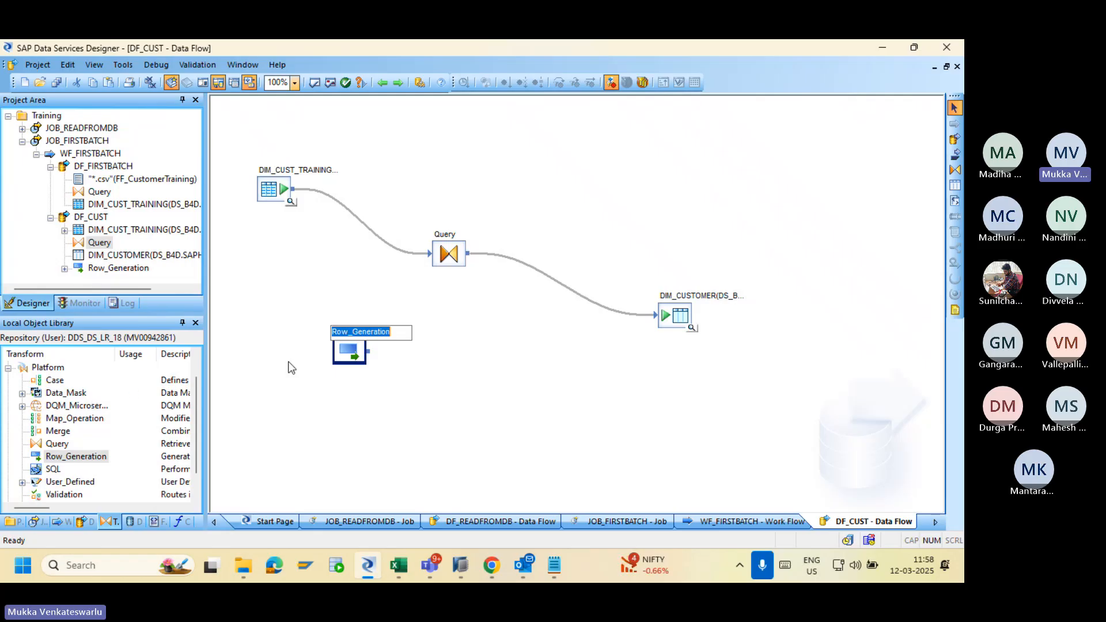
Configure Row_Generation with starting row number 1 and a row count of 1.
double_click(347, 353)
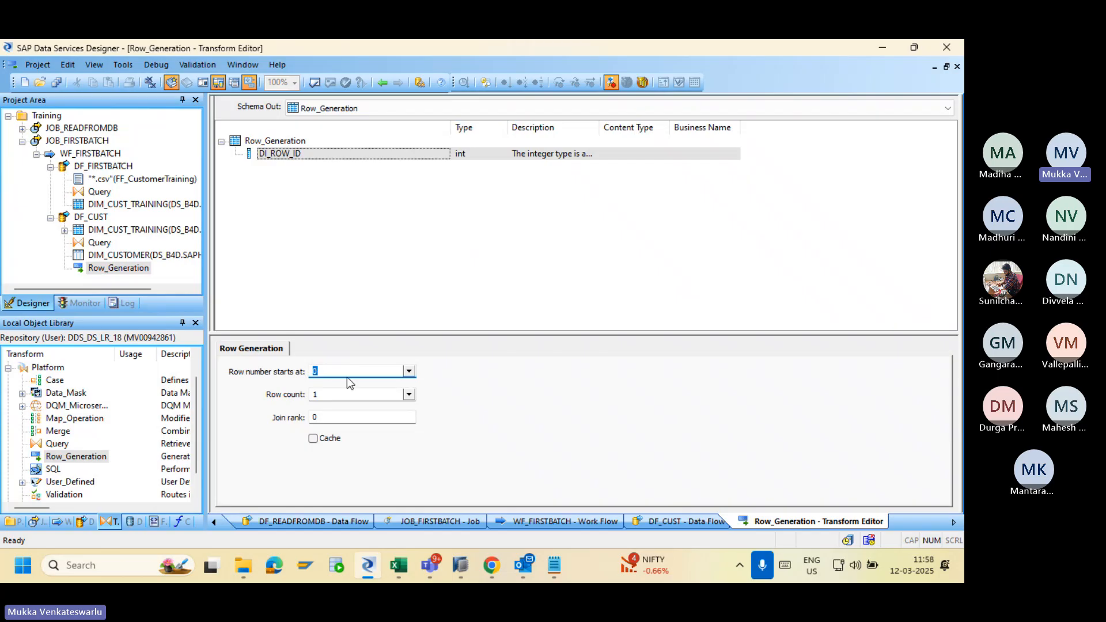
click(409, 371)
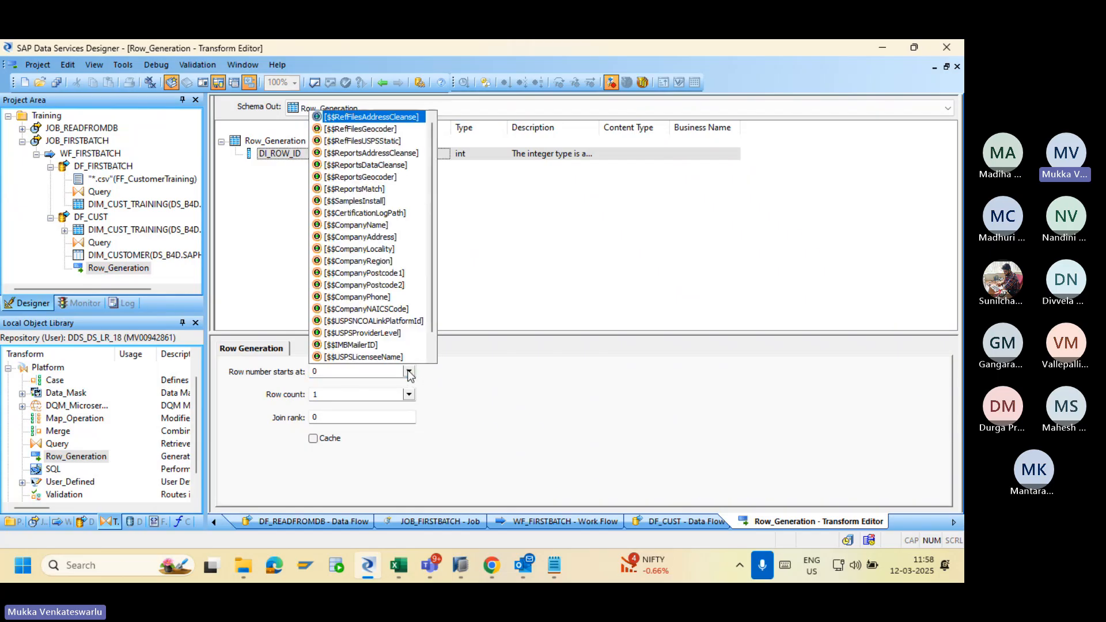
click(344, 371)
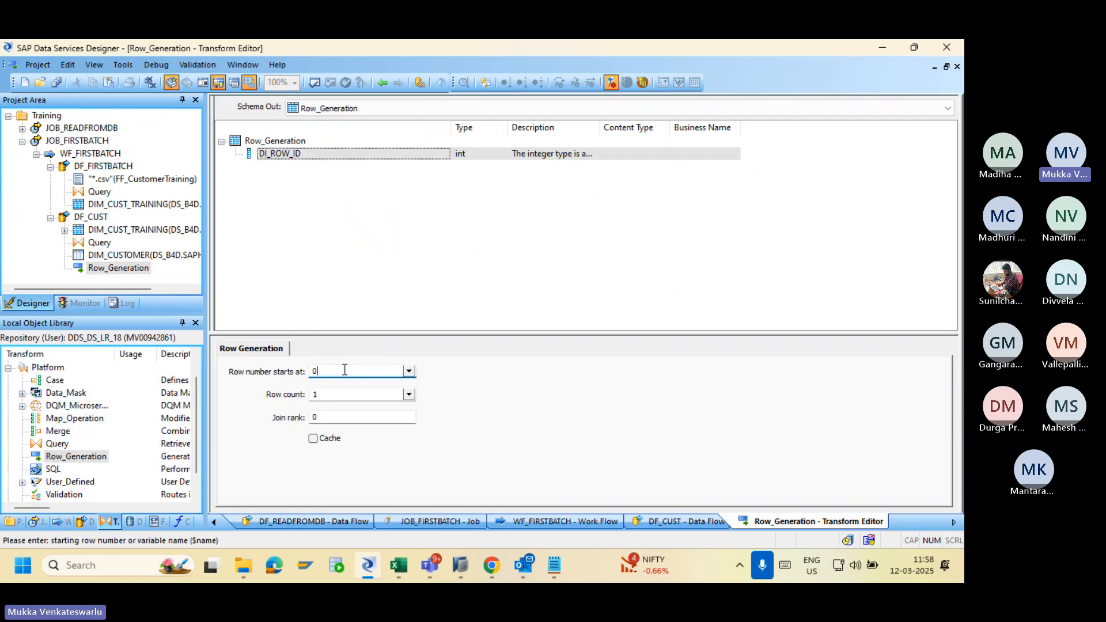
key(BackSpace)
text(1)
click(342, 394)
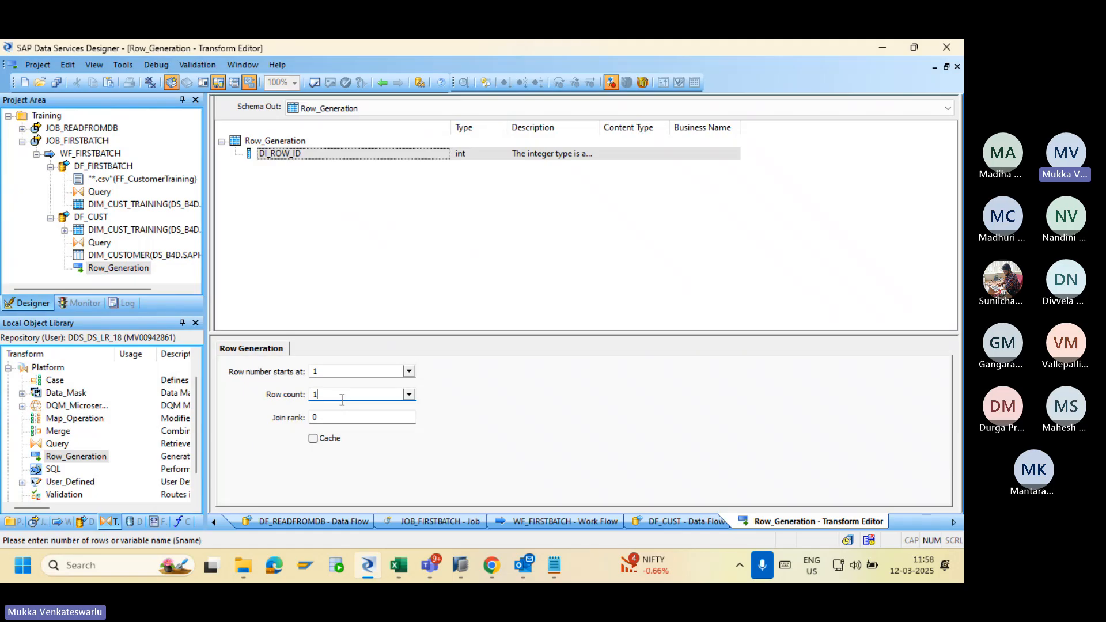
key(BackSpace)
text(2)
key(BackSpace)
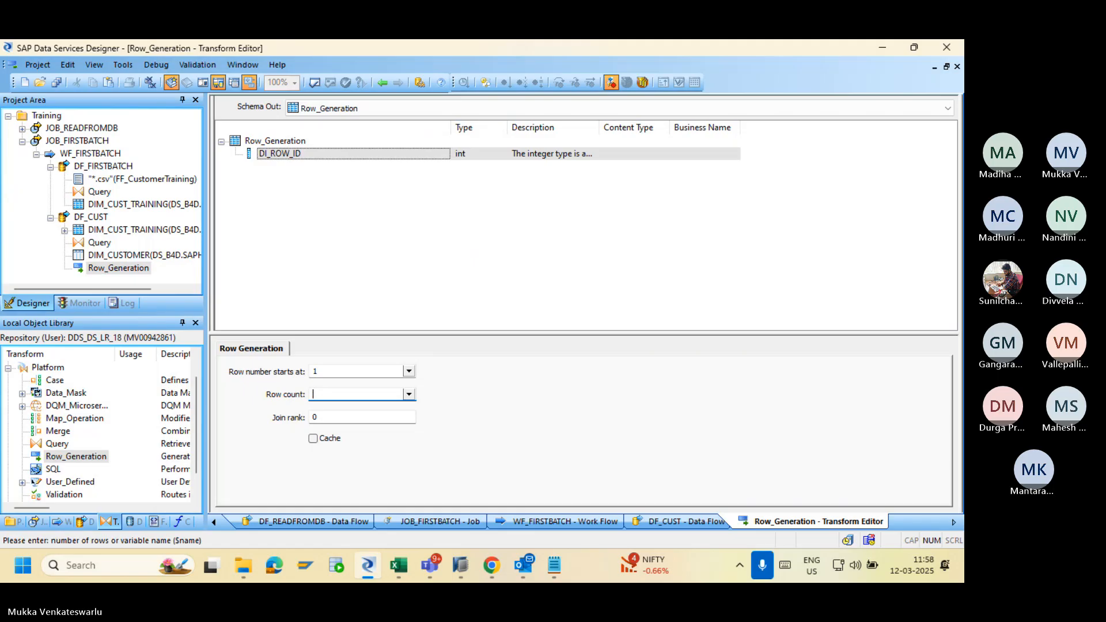
text(1)
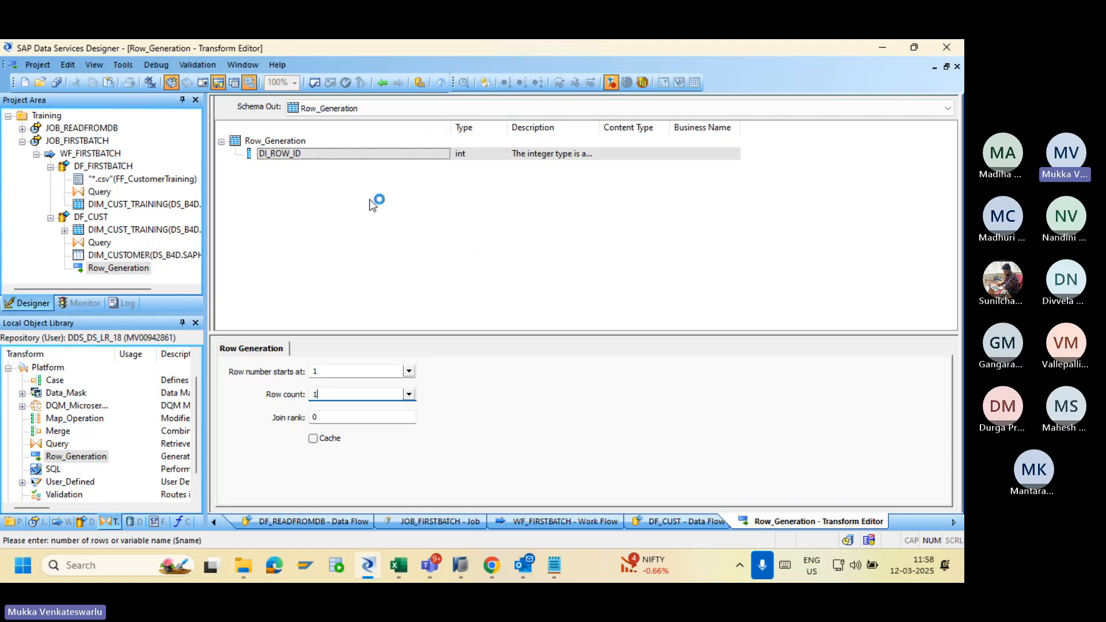
click(382, 82)
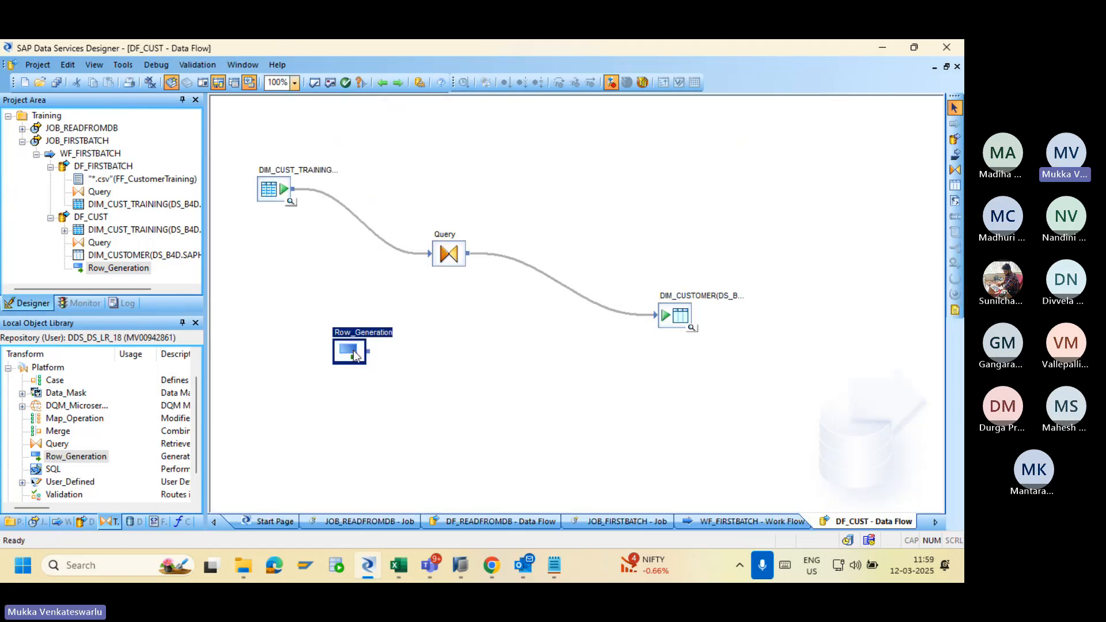
Connect Row_Generation to Query and map its DI_ROW_ID column to the Query output.
mouse_move(365, 350)
mouse_down()
mouse_move(298, 336)
mouse_move(440, 253)
mouse_up()
click(439, 254)
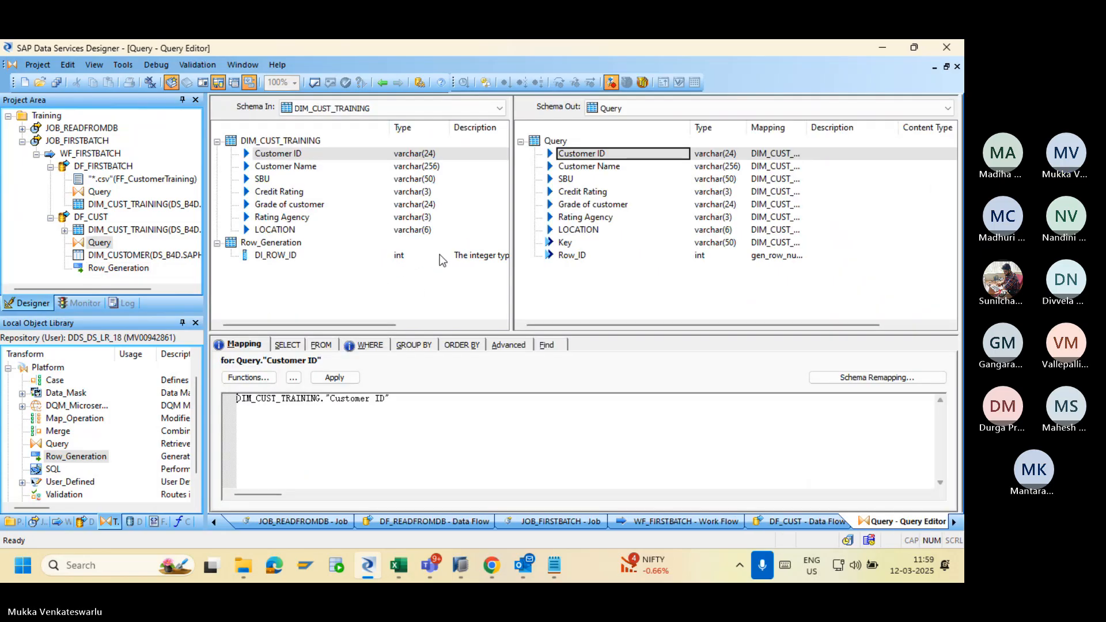
click(285, 257)
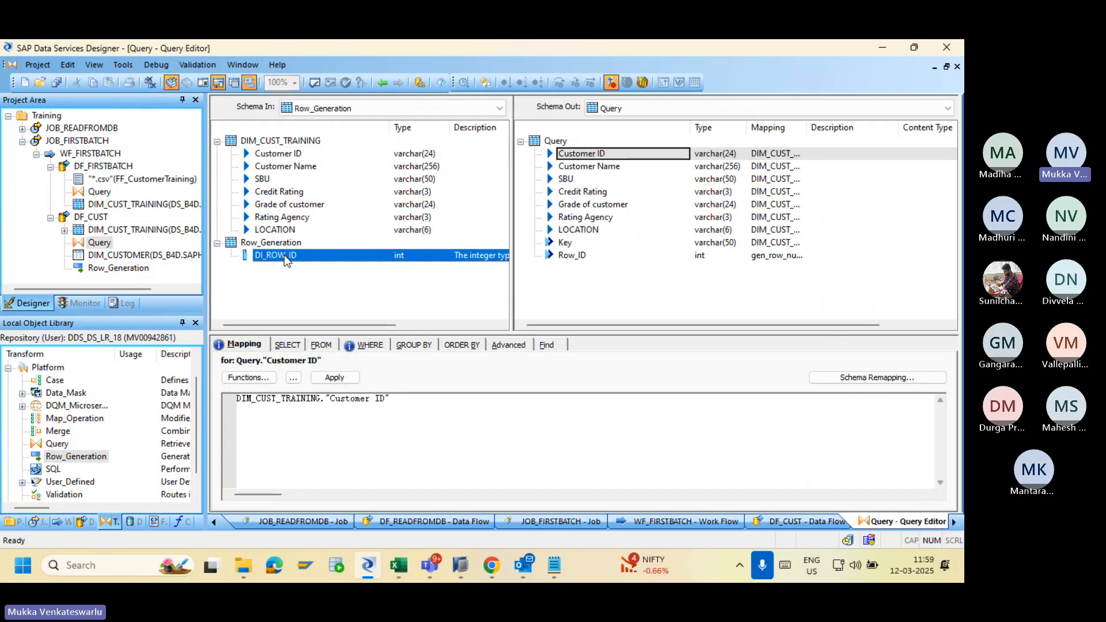
right_click(285, 255)
click(326, 411)
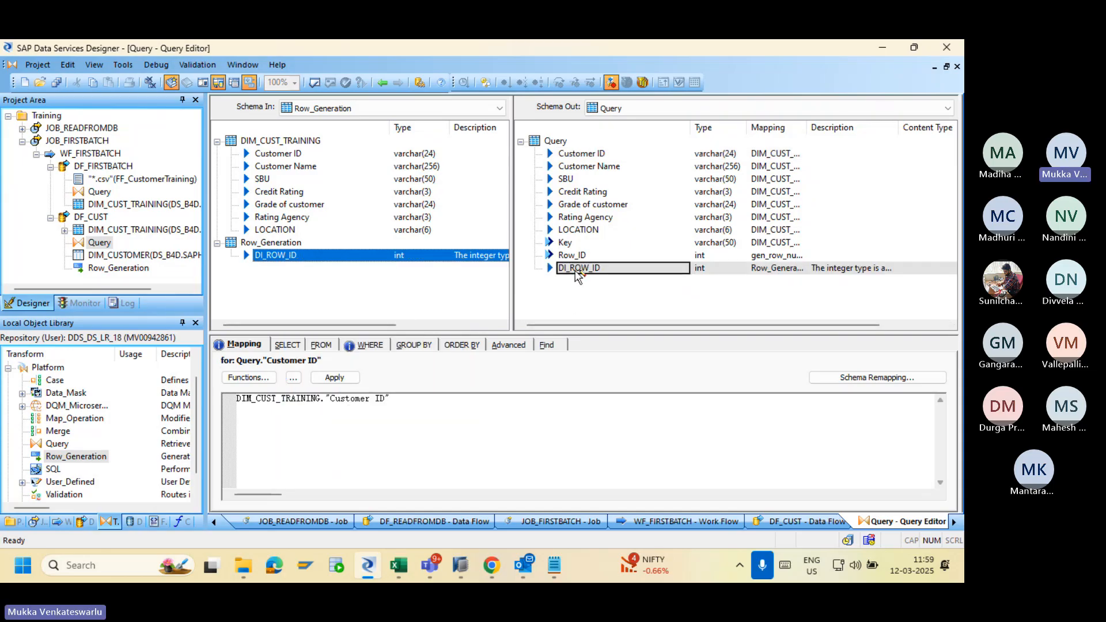
click(382, 82)
Change the Row_Generation row count to 2.
double_click(290, 337)
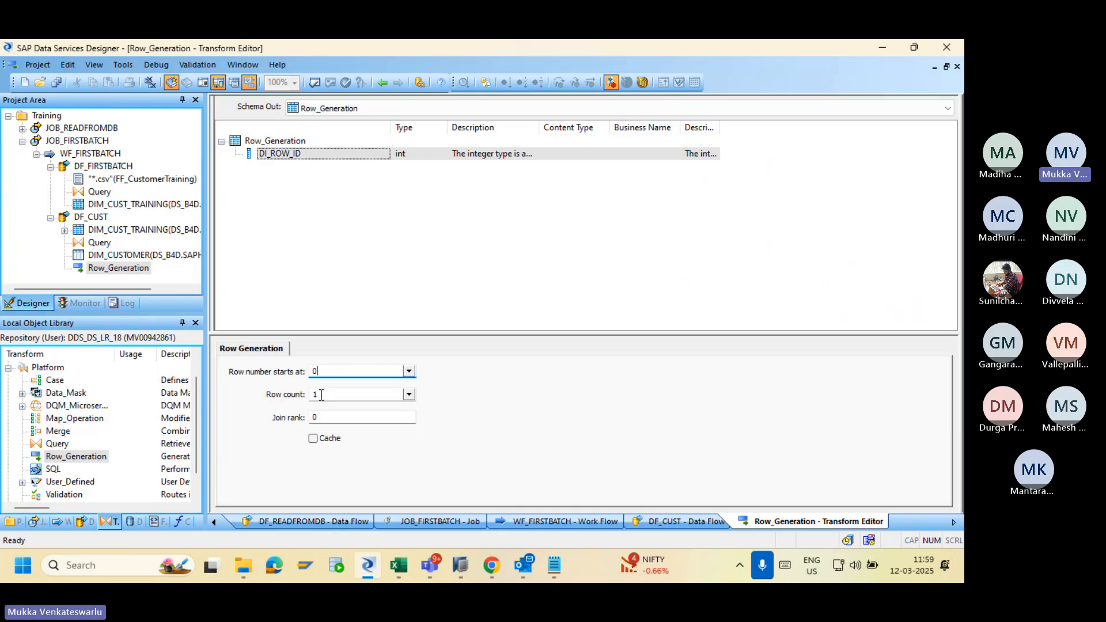
click(410, 395)
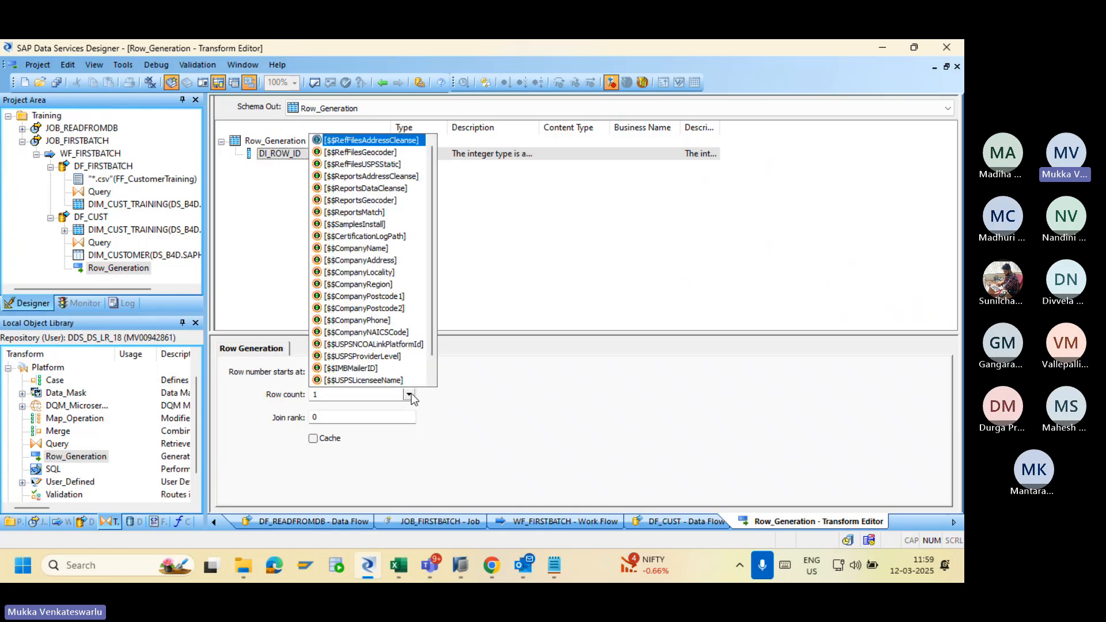
click(369, 396)
key(BackSpace)
text(2)
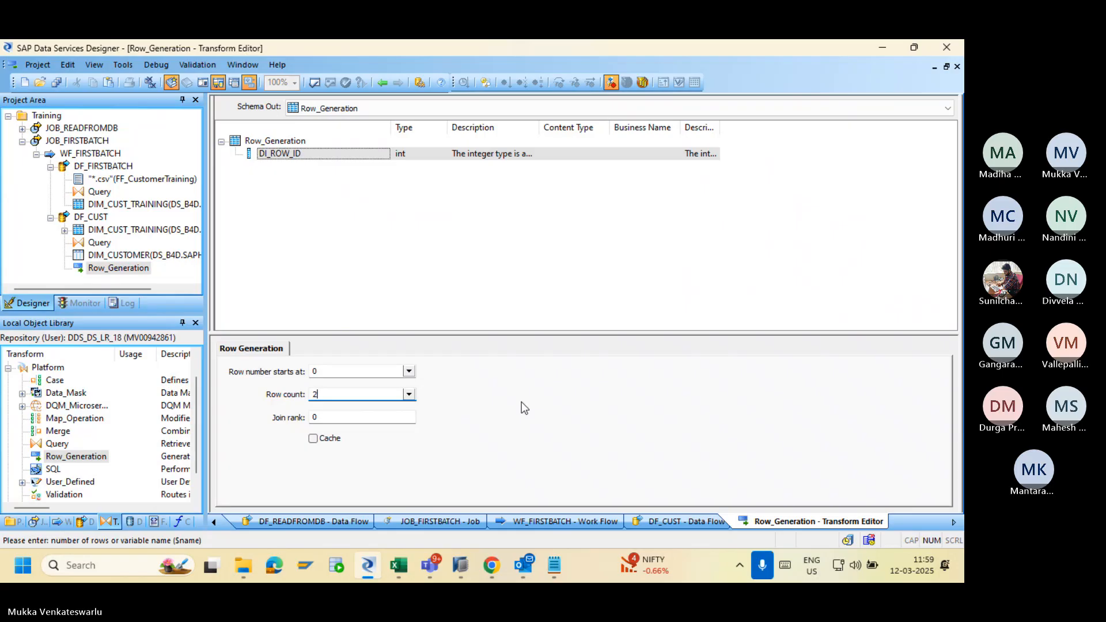
click(382, 82)
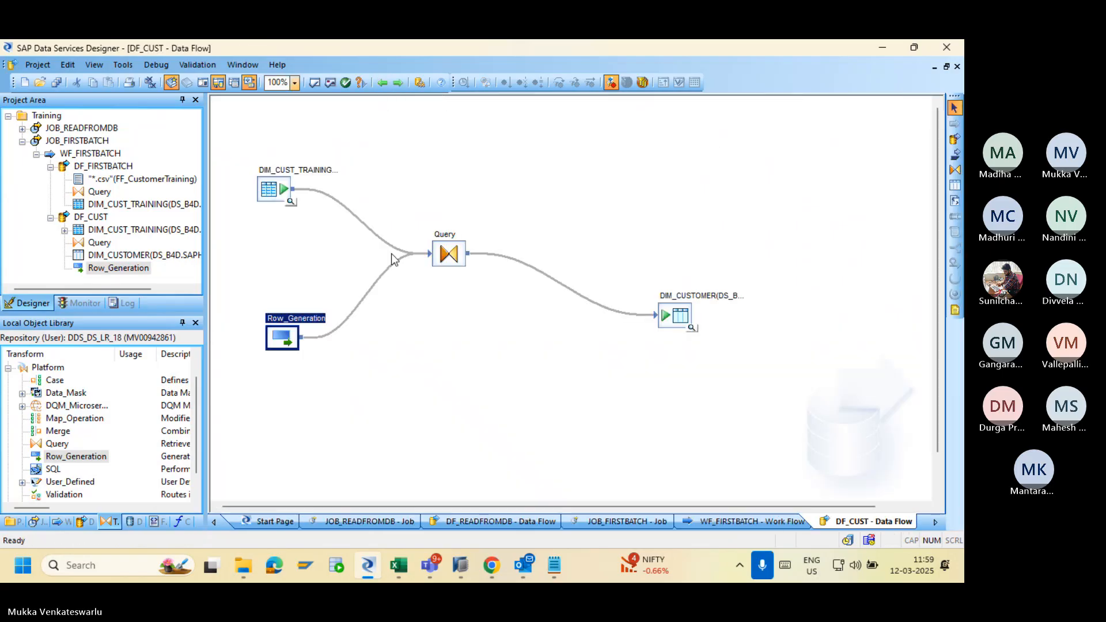
Check the Query output, then save all changes to DF_CUST.
double_click(448, 253)
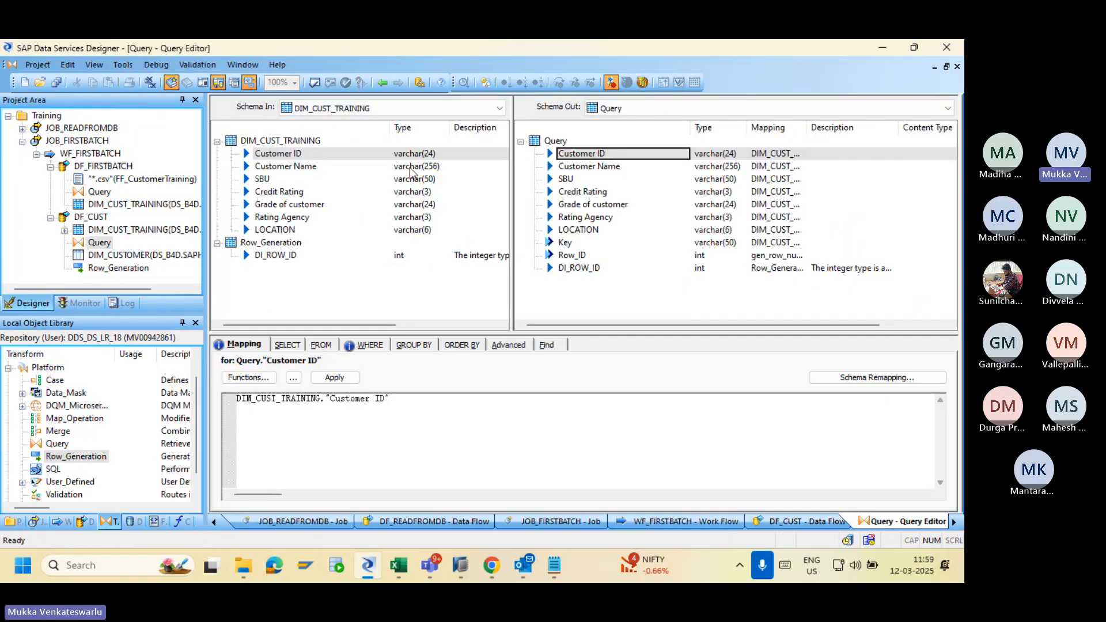
click(382, 82)
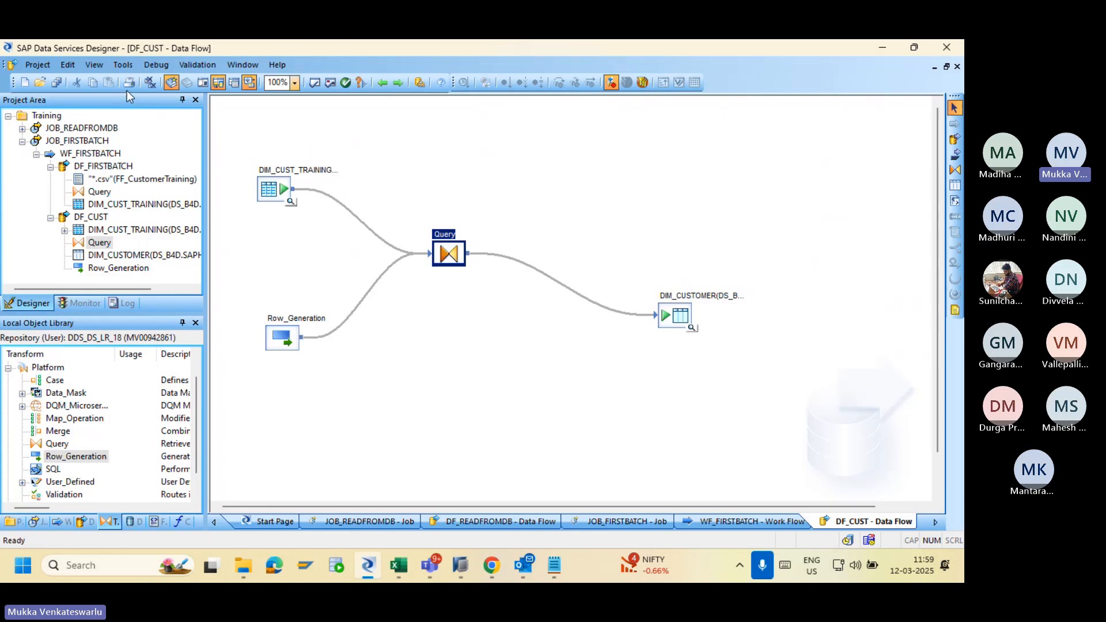
click(56, 83)
click(385, 373)
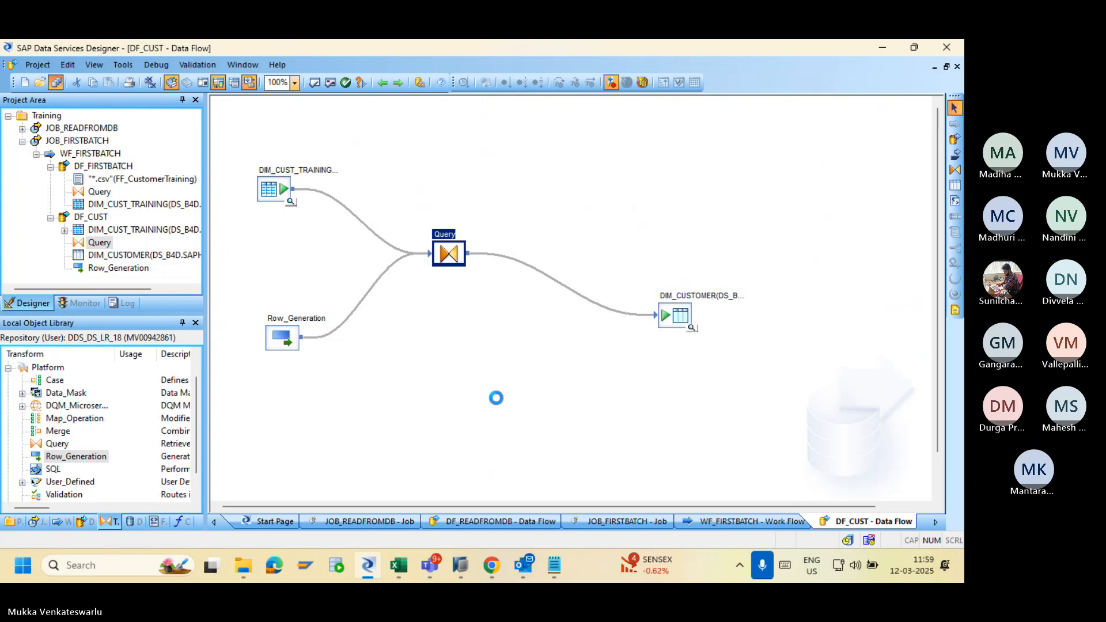
Rerun JOB_FIRSTBATCH from the Management Console and open its trace and job monitor logs.
click(491, 564)
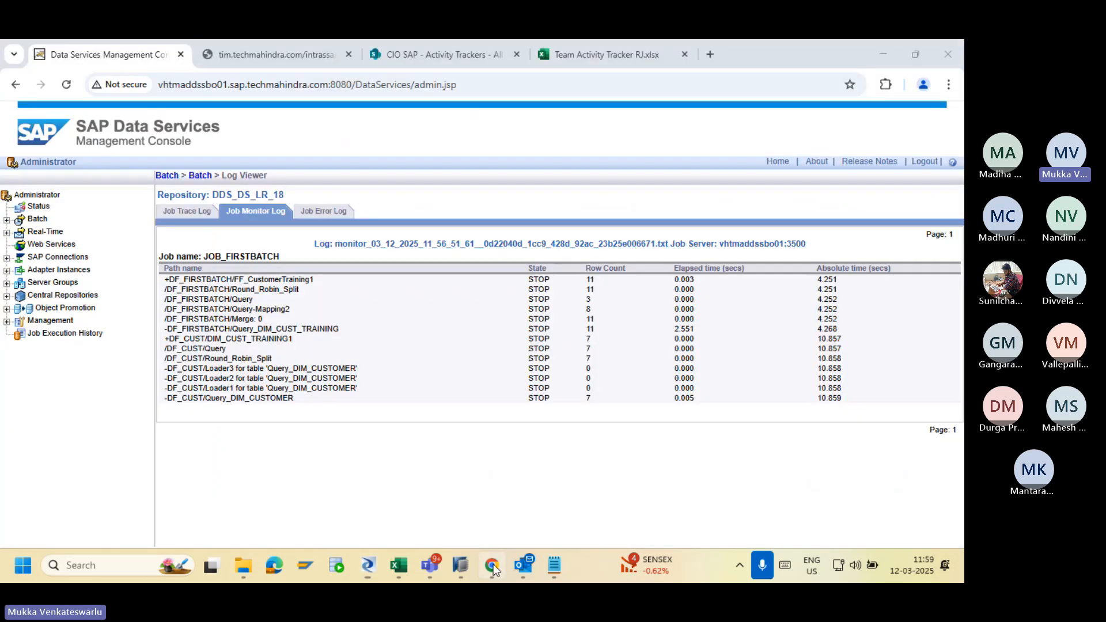
click(201, 176)
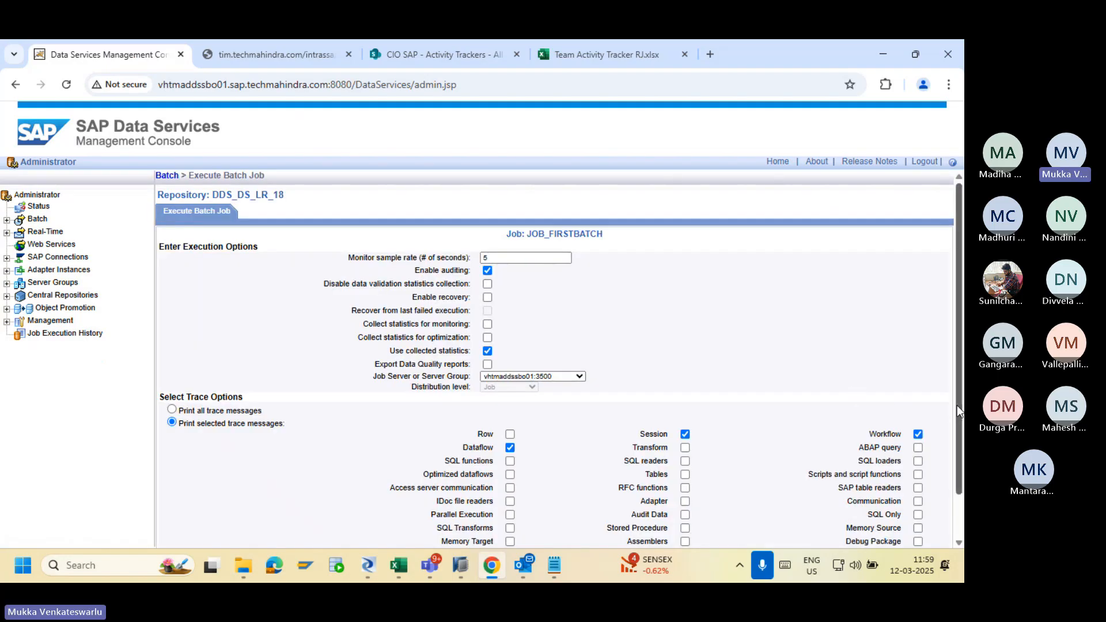
drag(958, 406, 957, 488)
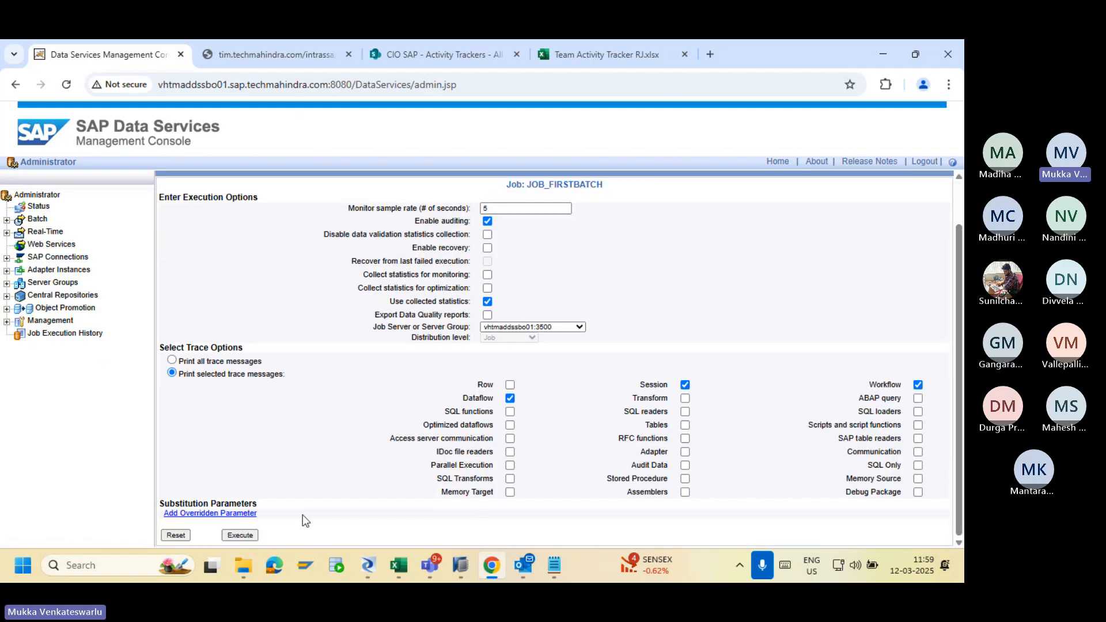
click(240, 535)
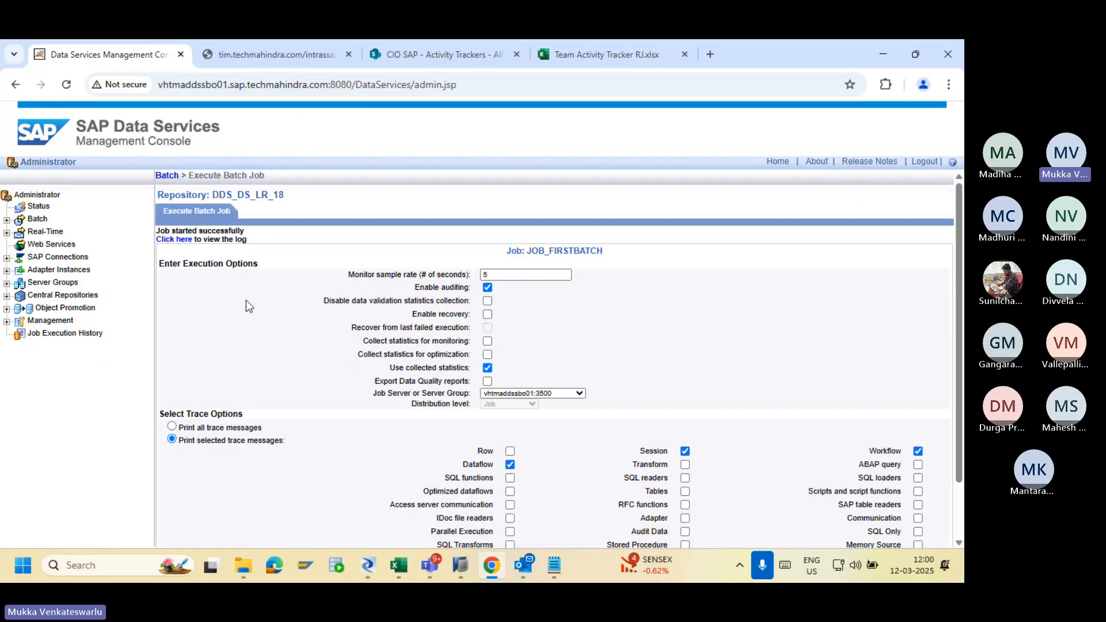
click(171, 239)
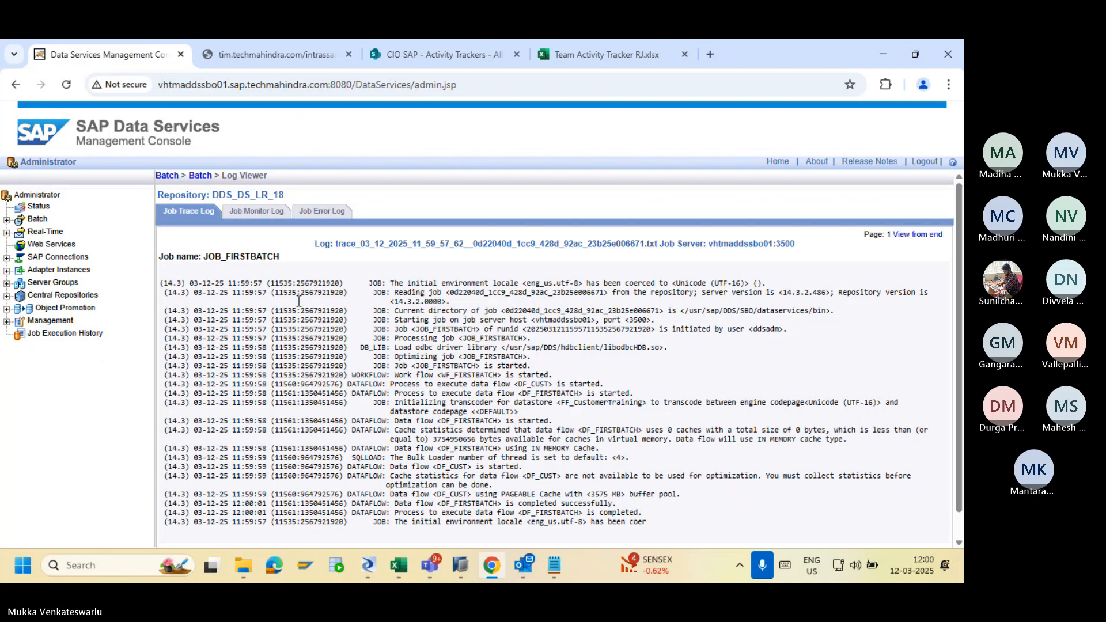
click(256, 210)
Preview DIM_CUSTOMER's 14 loaded rows and check DI_ROW_ID alternating between 0 and 1.
key(alt+Tab)
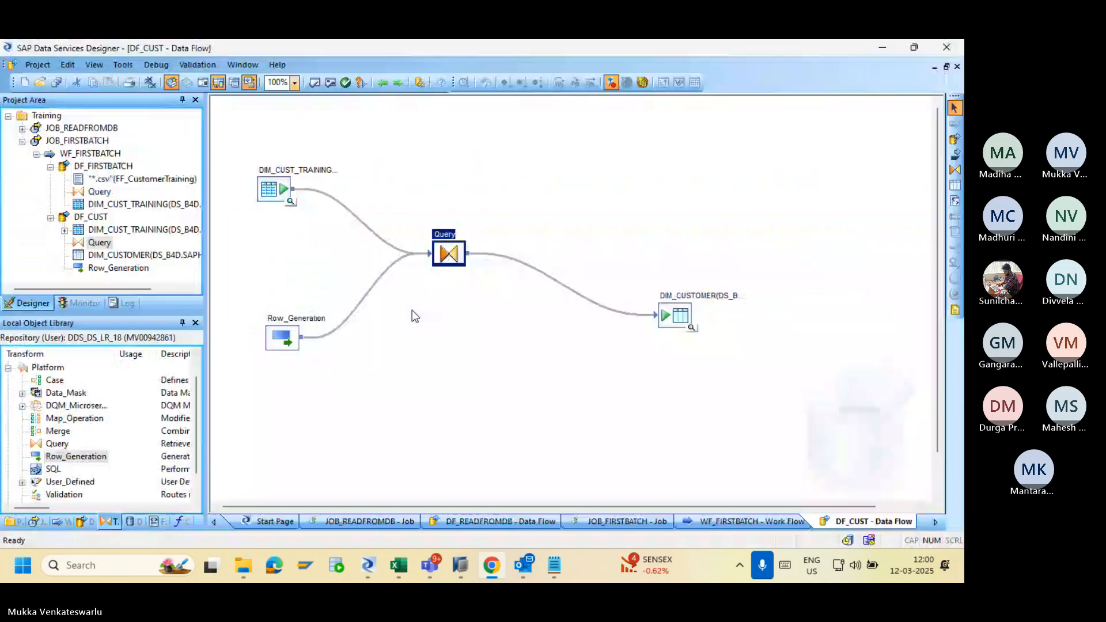
click(692, 327)
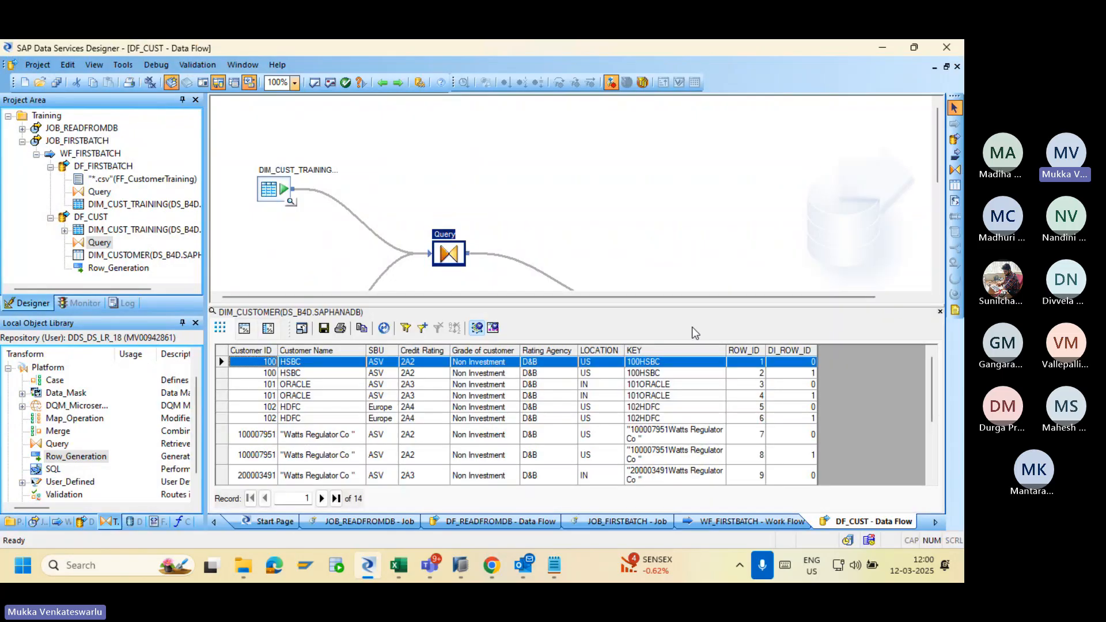
click(804, 374)
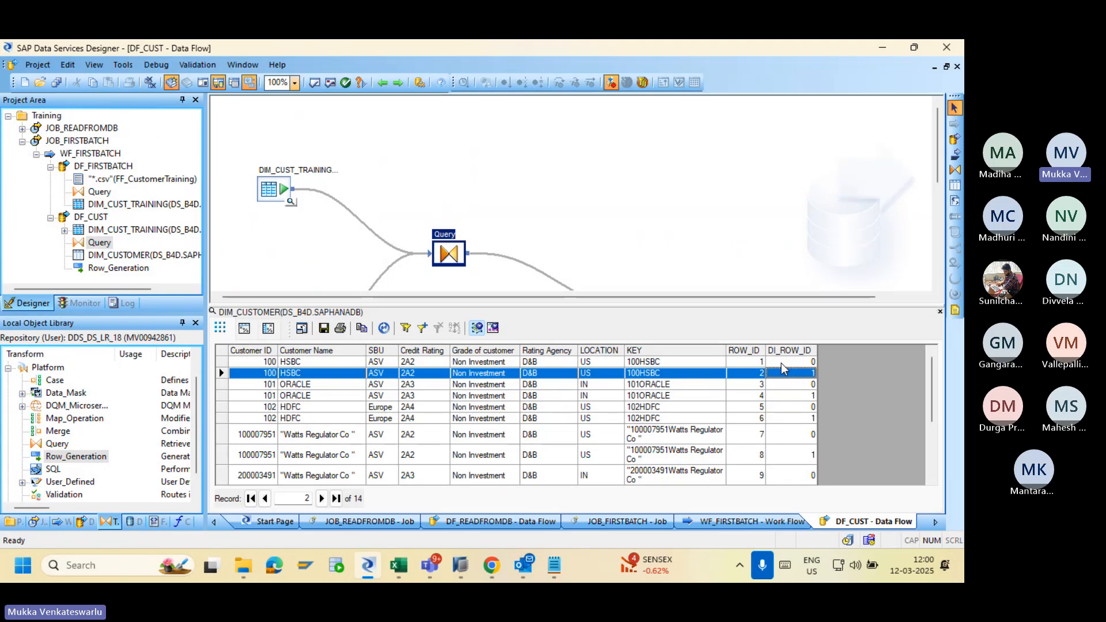
click(798, 396)
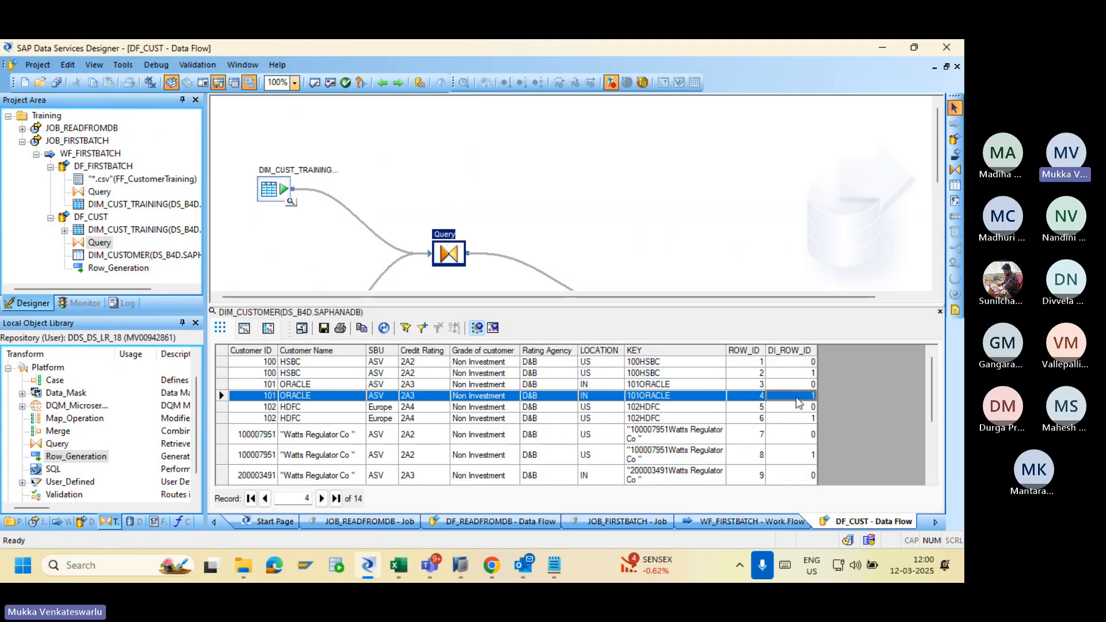
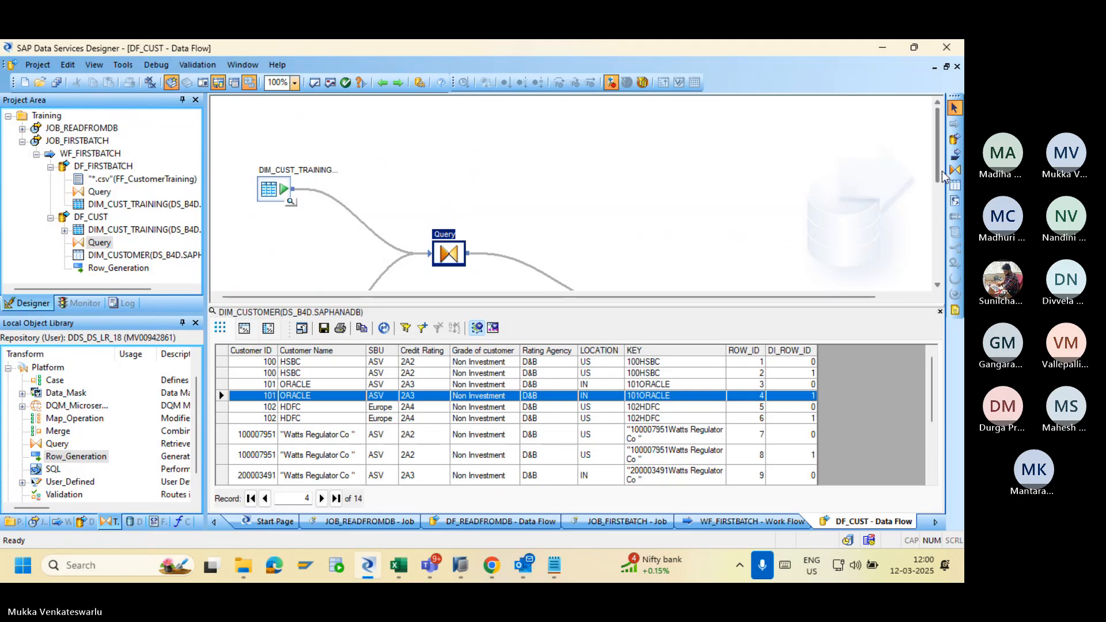
Change Row_Generation's row count from 2 to 1.
drag(938, 175, 938, 245)
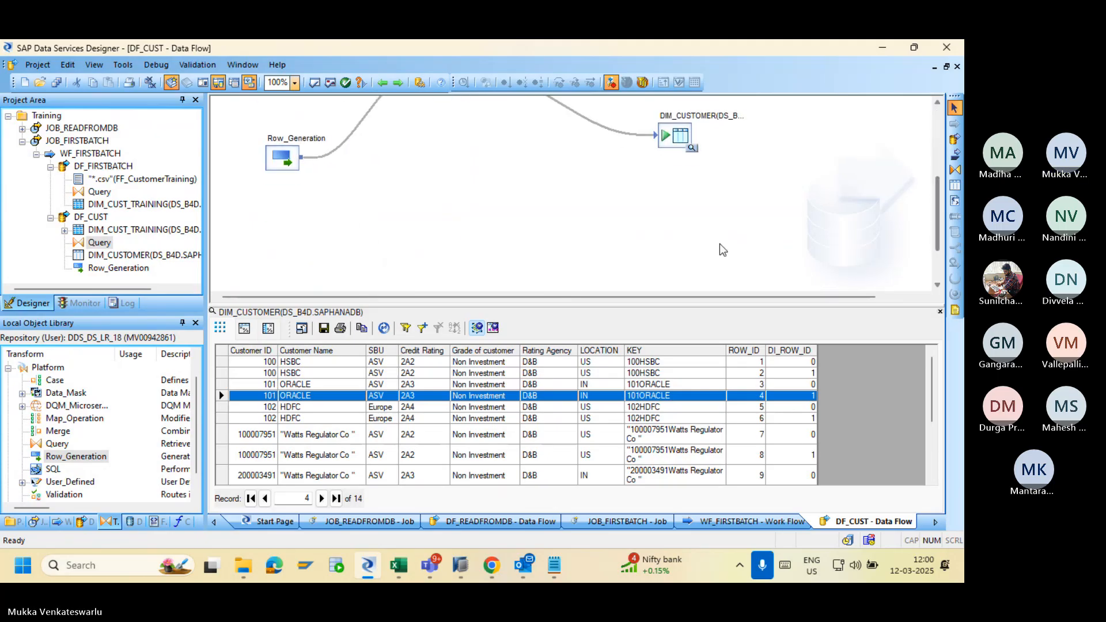
double_click(279, 157)
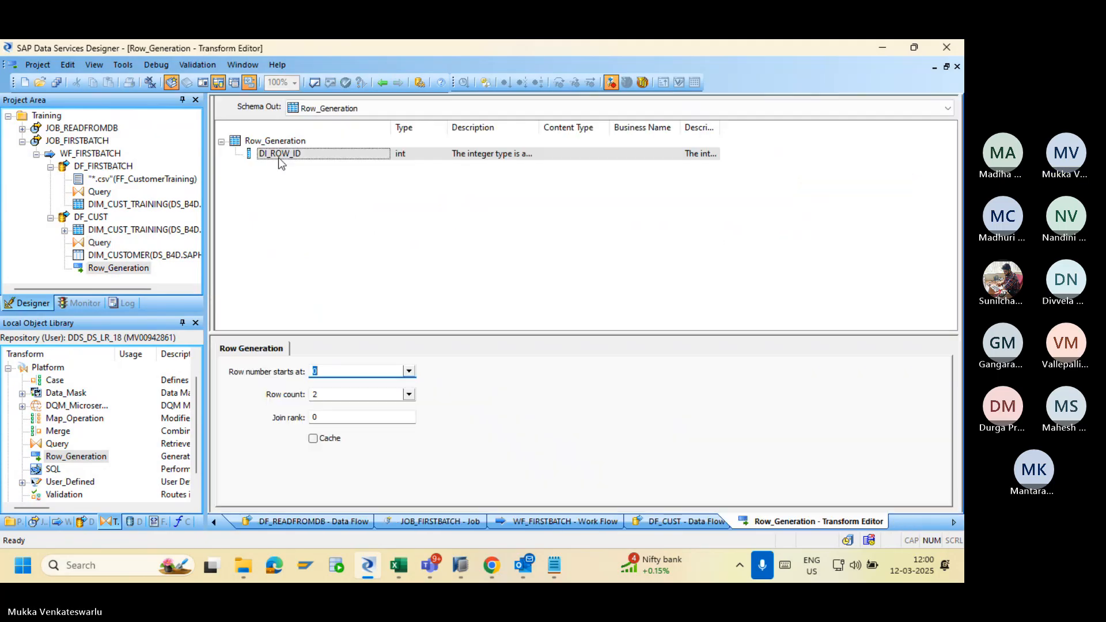
click(408, 395)
click(367, 397)
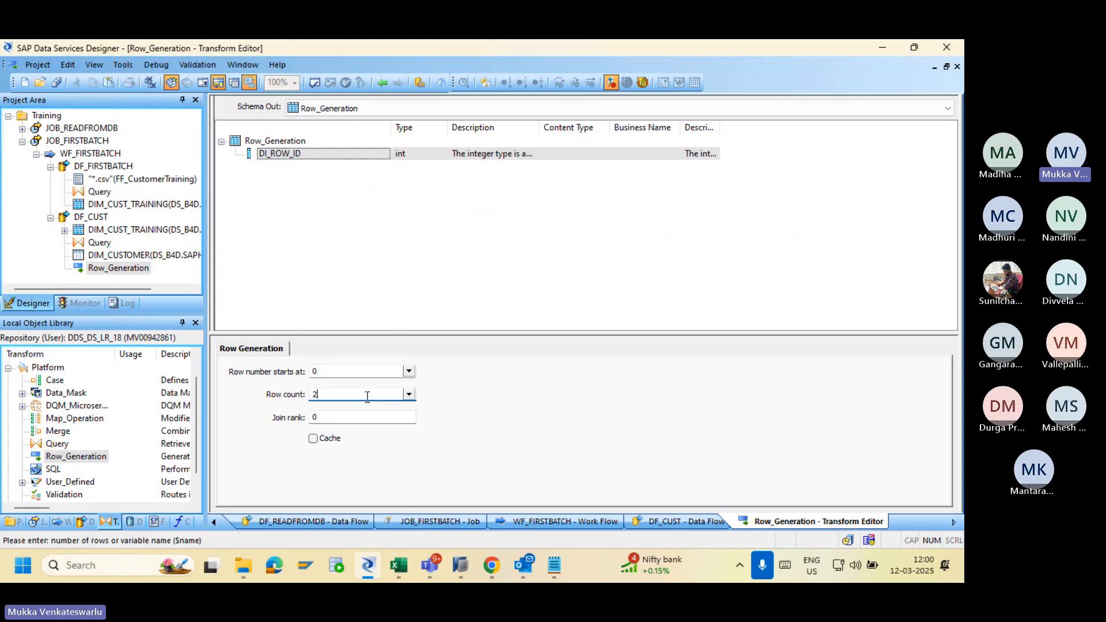
key(BackSpace)
text(1)
click(378, 83)
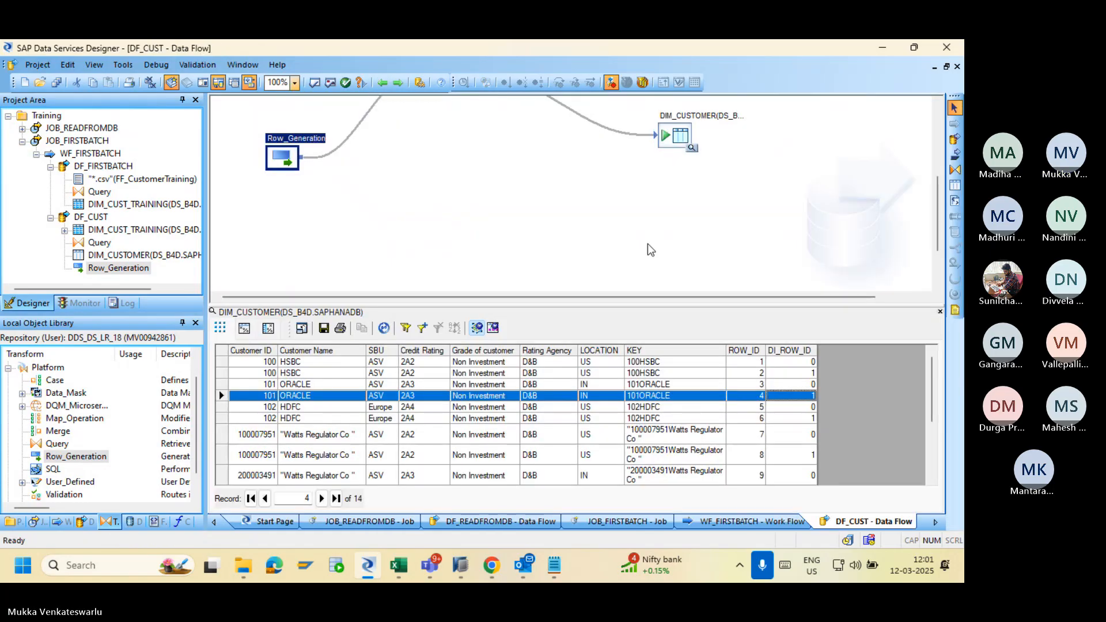
Turn off bulk loading for DIM_CUSTOMER, enable Delete data before loading, and save DF_CUST.
double_click(677, 139)
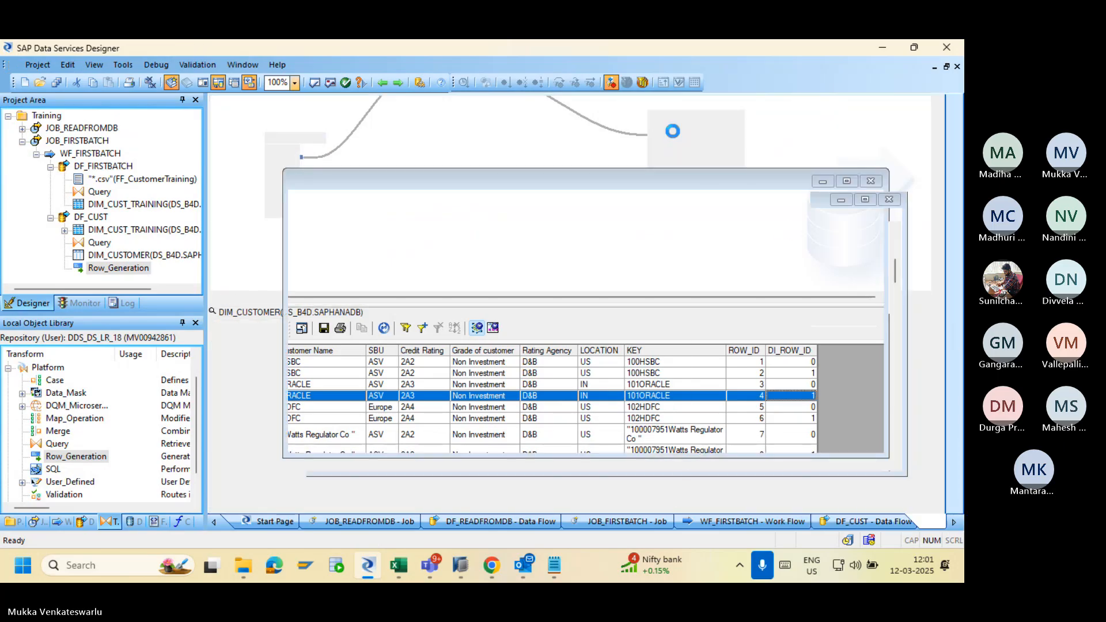
click(269, 350)
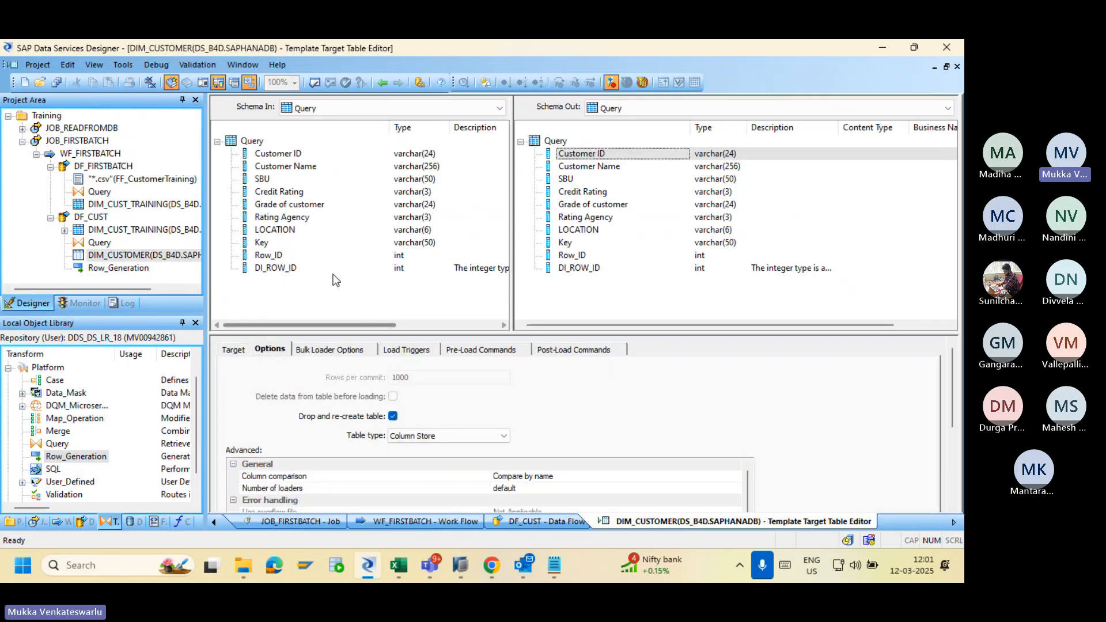
click(308, 351)
click(231, 369)
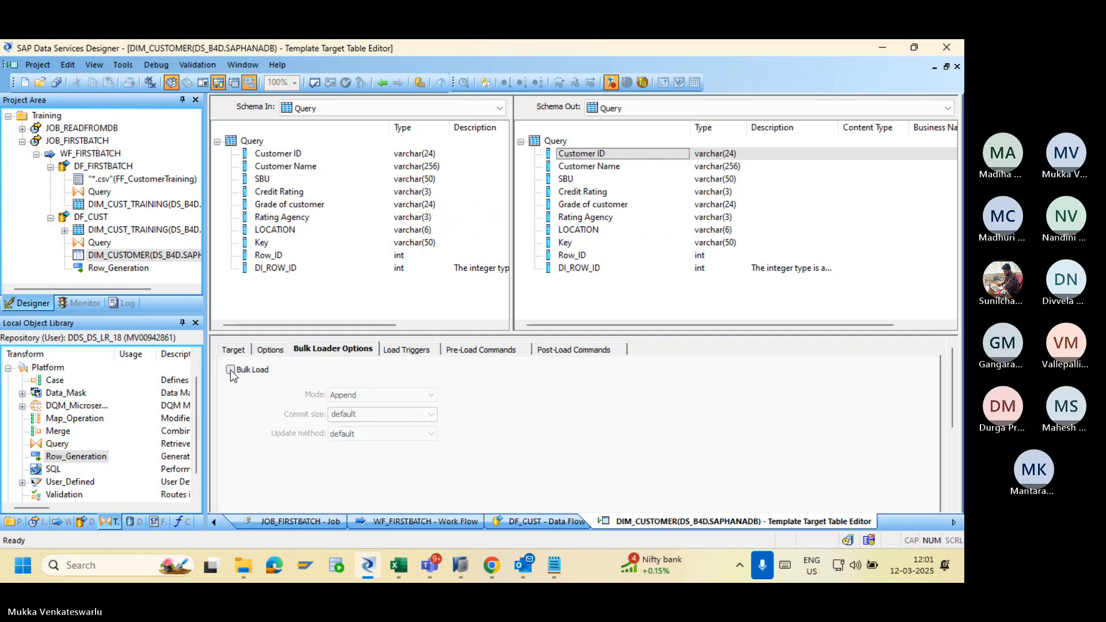
click(270, 349)
click(392, 397)
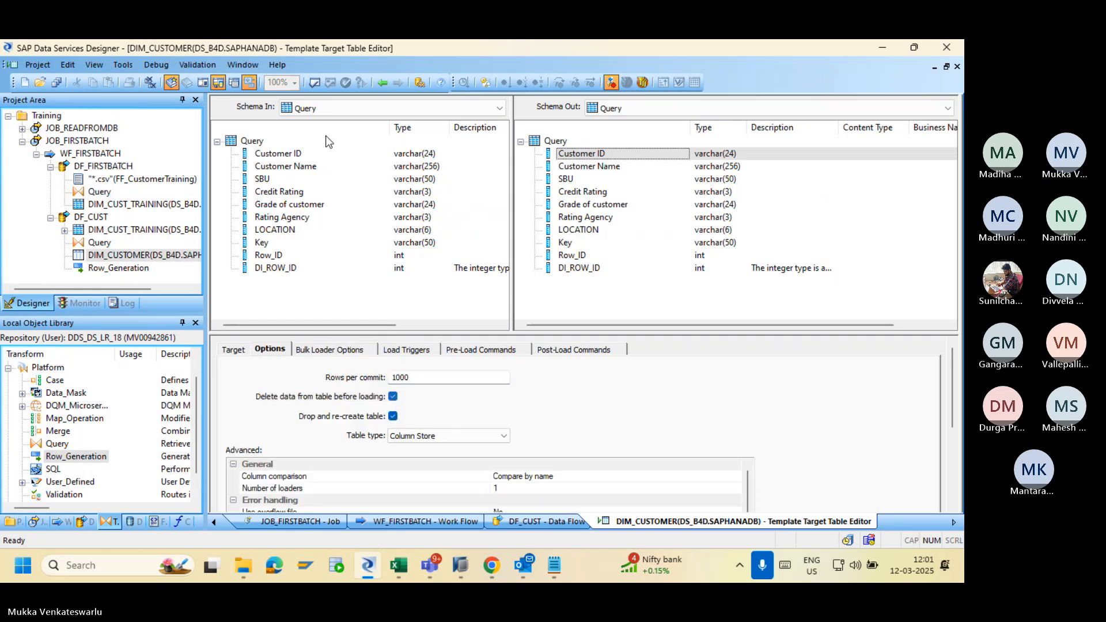
click(381, 83)
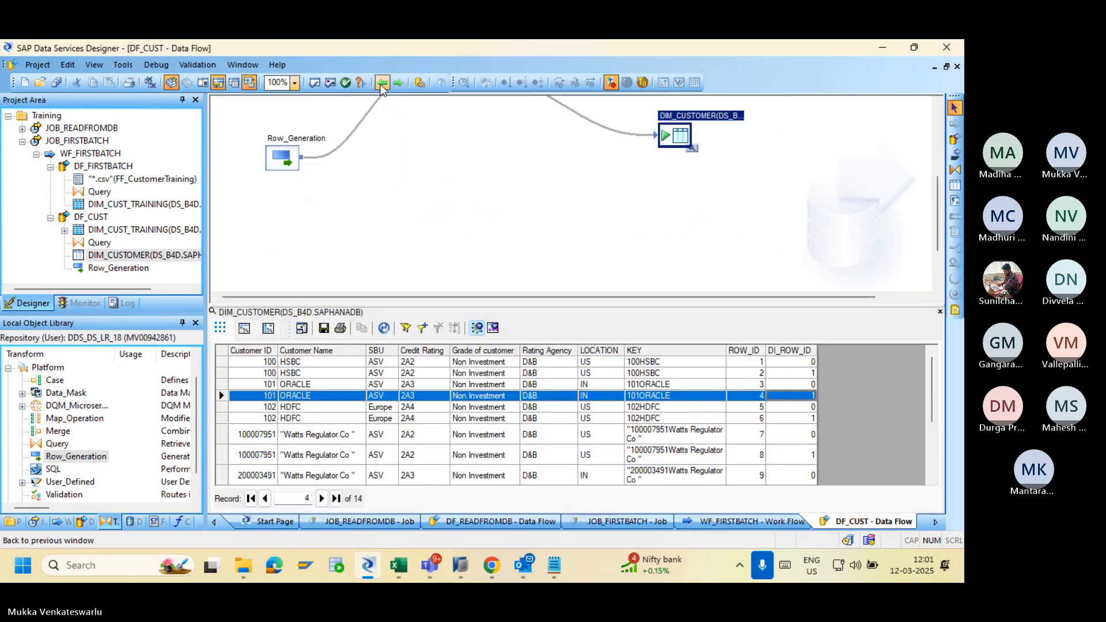
click(56, 82)
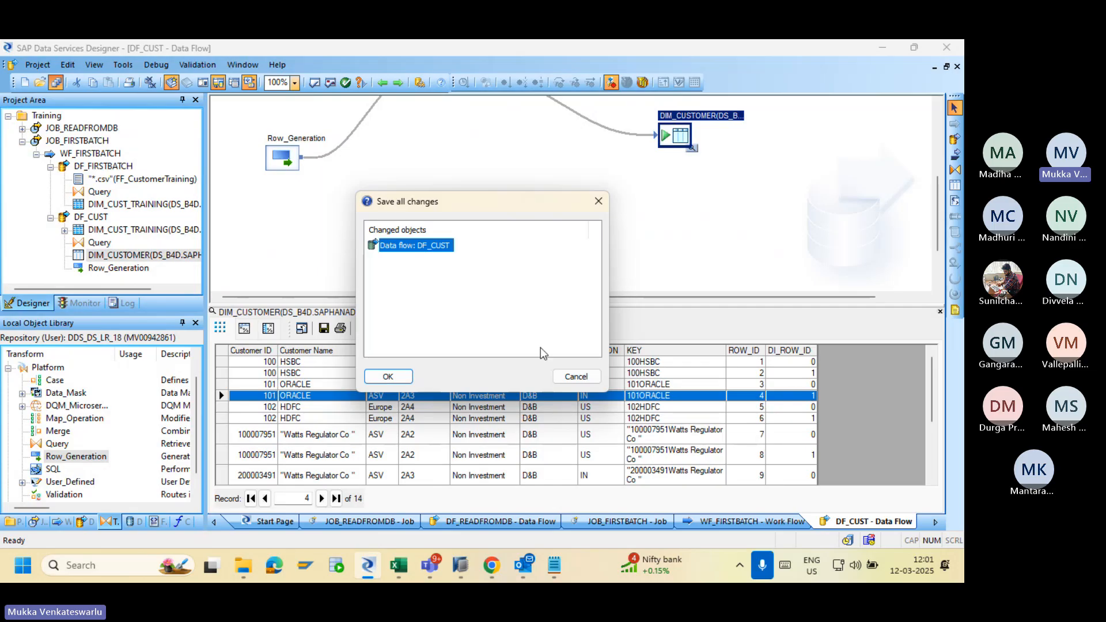
click(407, 376)
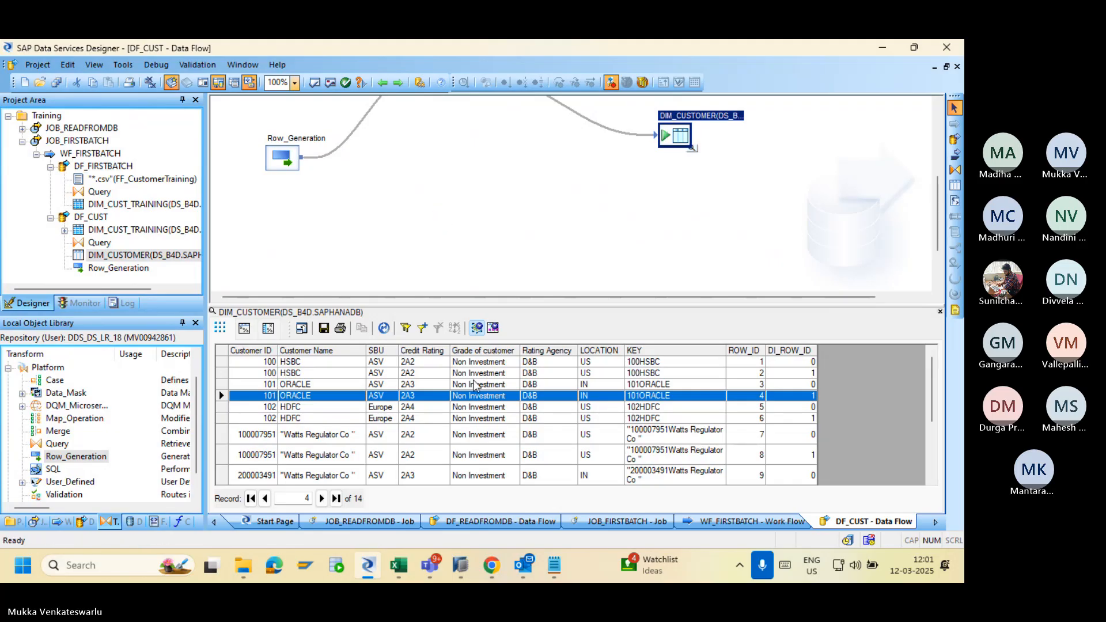
Execute JOB_FIRSTBATCH from the Management Console and check its monitor log row counts.
click(496, 557)
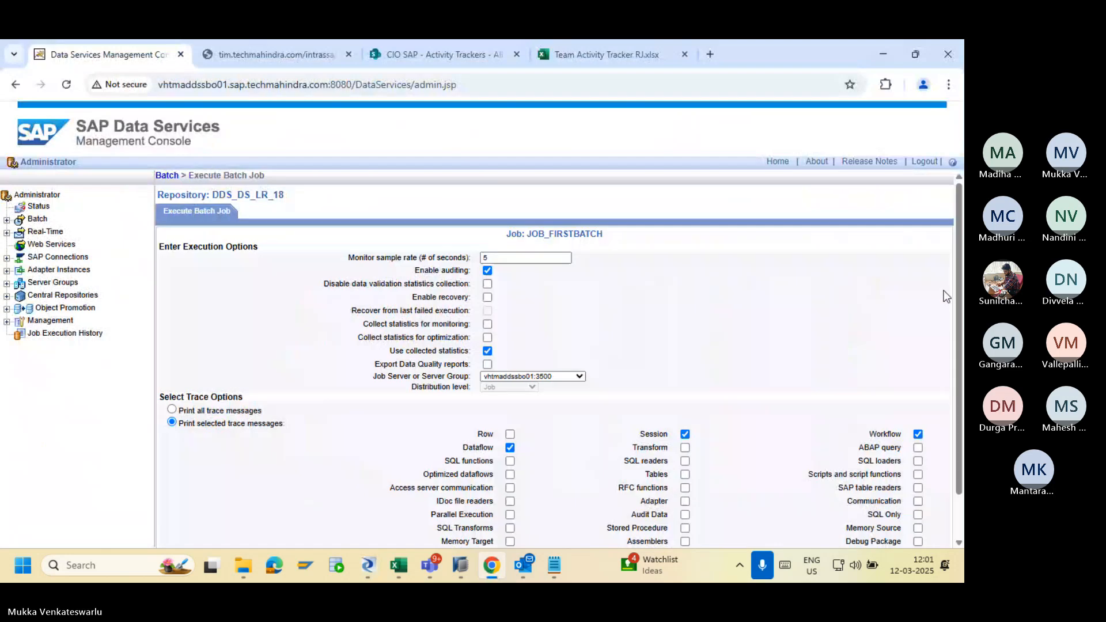
scroll(957, 285, down, 1)
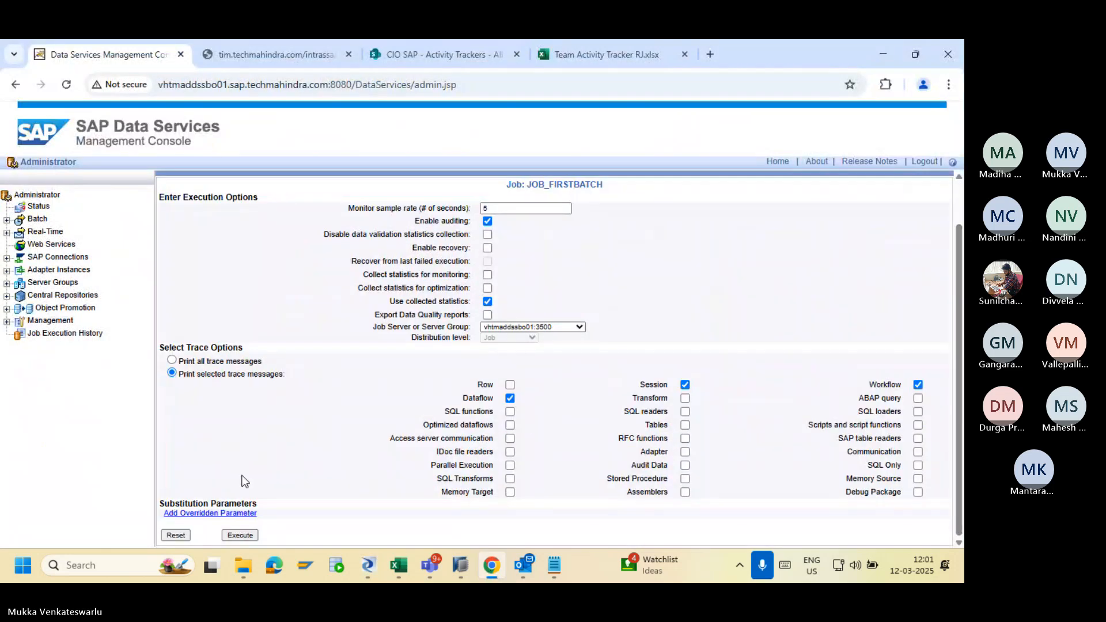
click(240, 535)
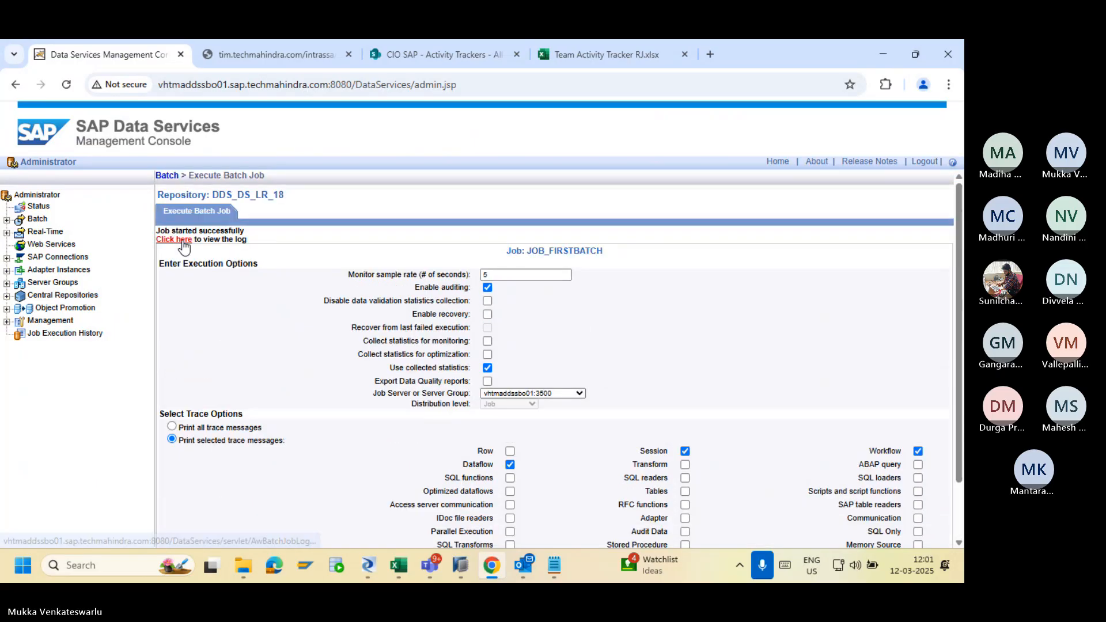
click(183, 242)
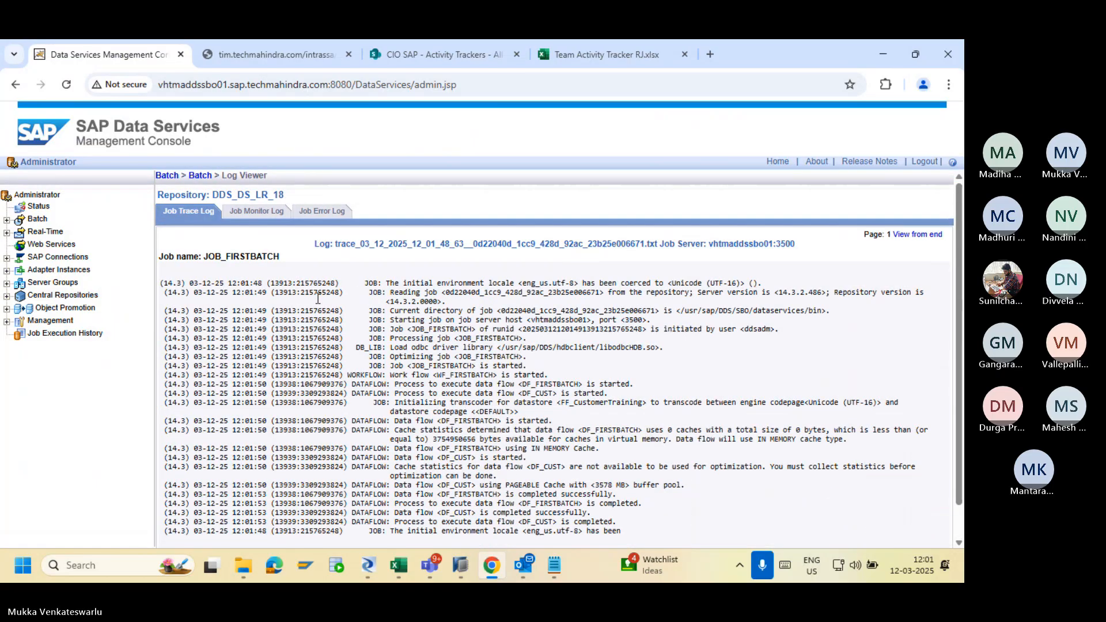
click(257, 211)
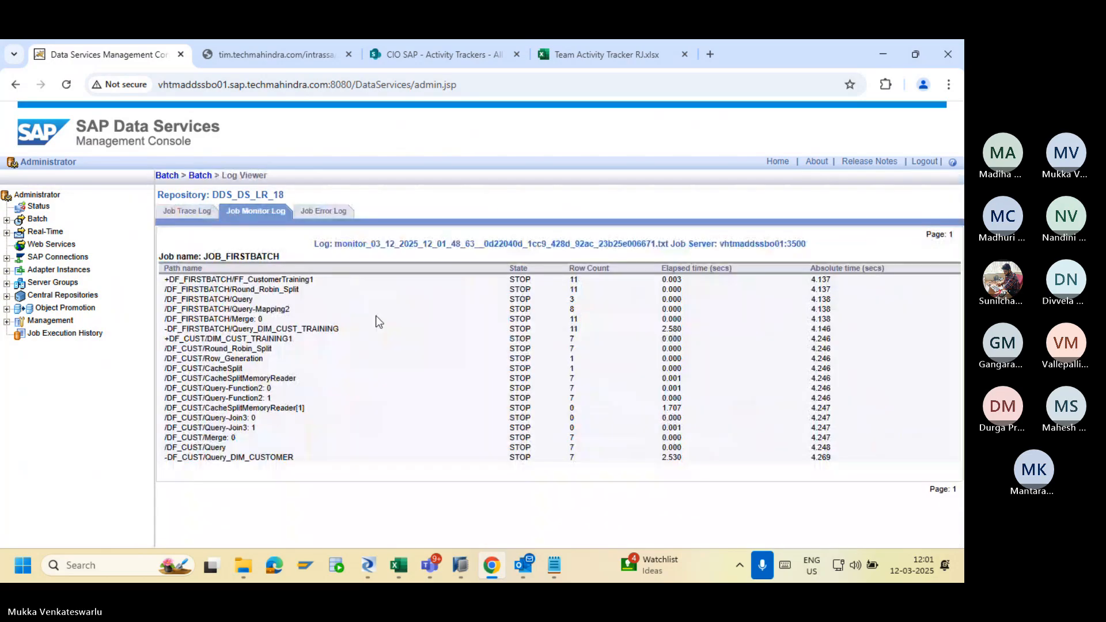
key(alt+Tab)
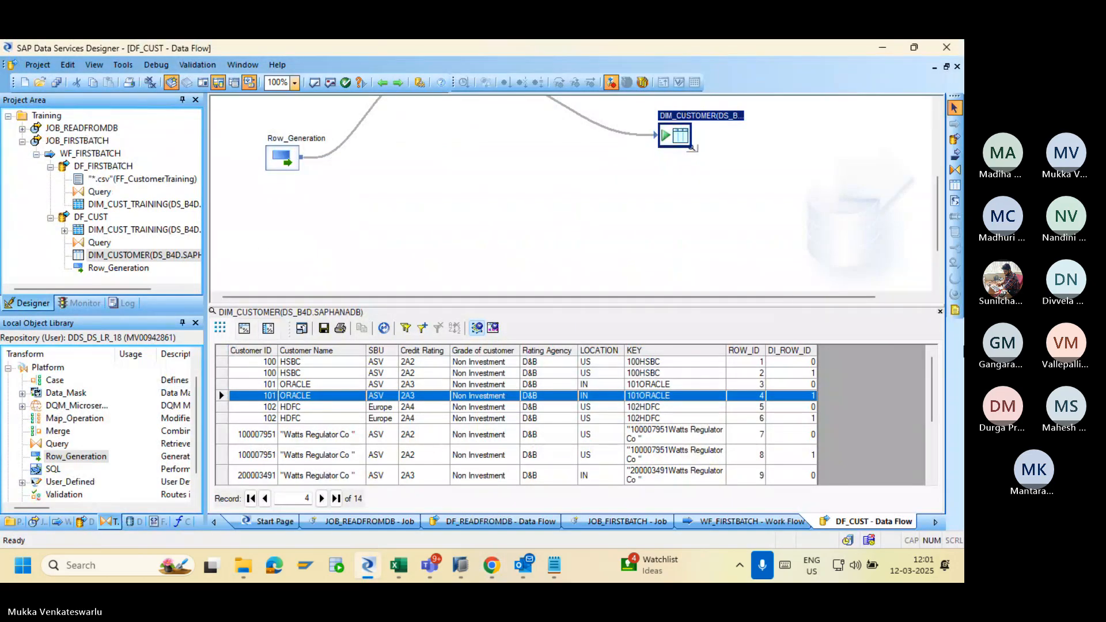
Refresh the DIM_CUSTOMER preview and inspect how the Query maps DI_ROW_ID from Row_Generation.
click(940, 311)
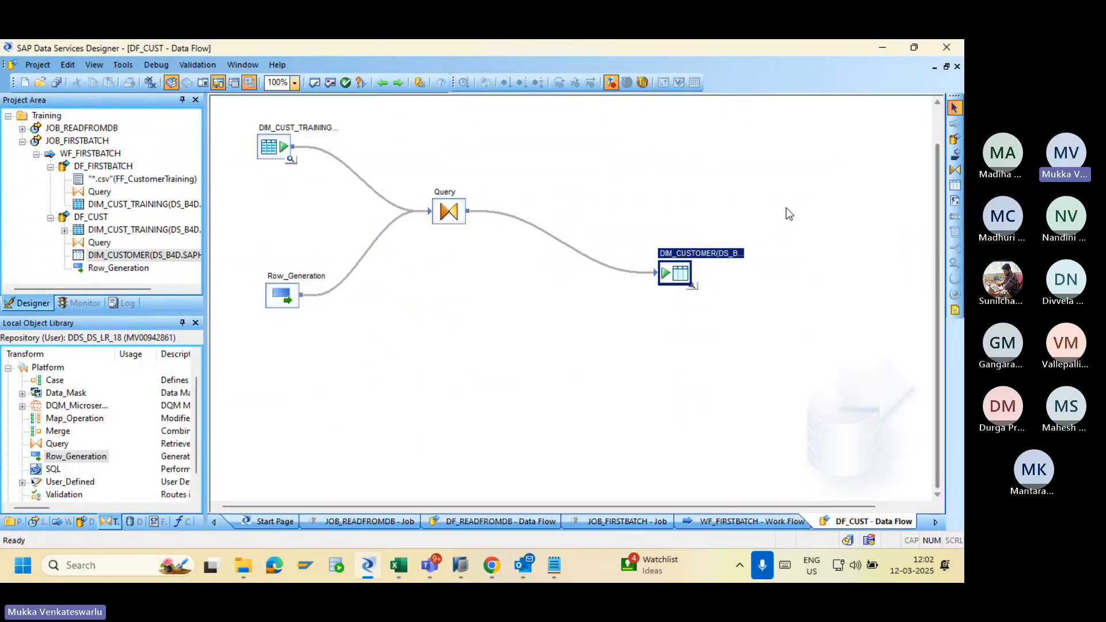
click(692, 286)
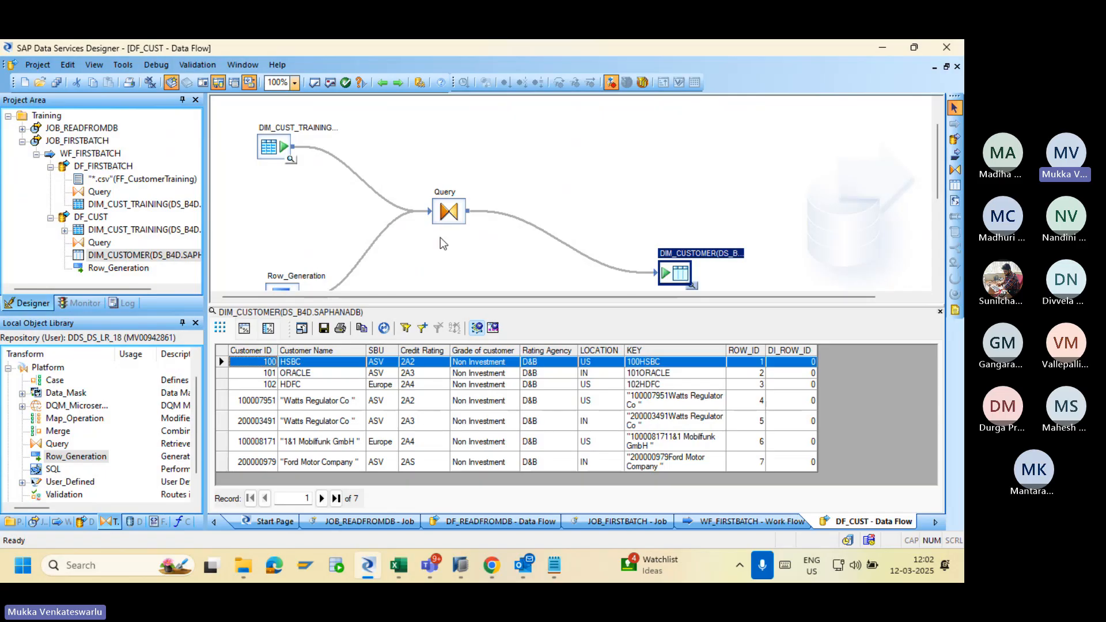
double_click(449, 214)
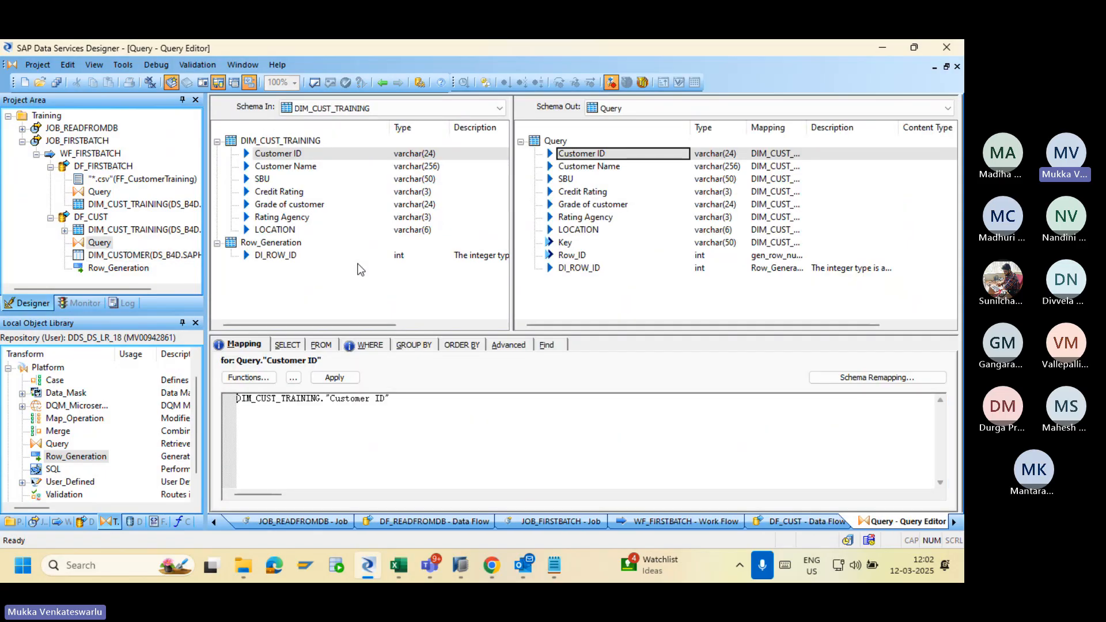
click(279, 257)
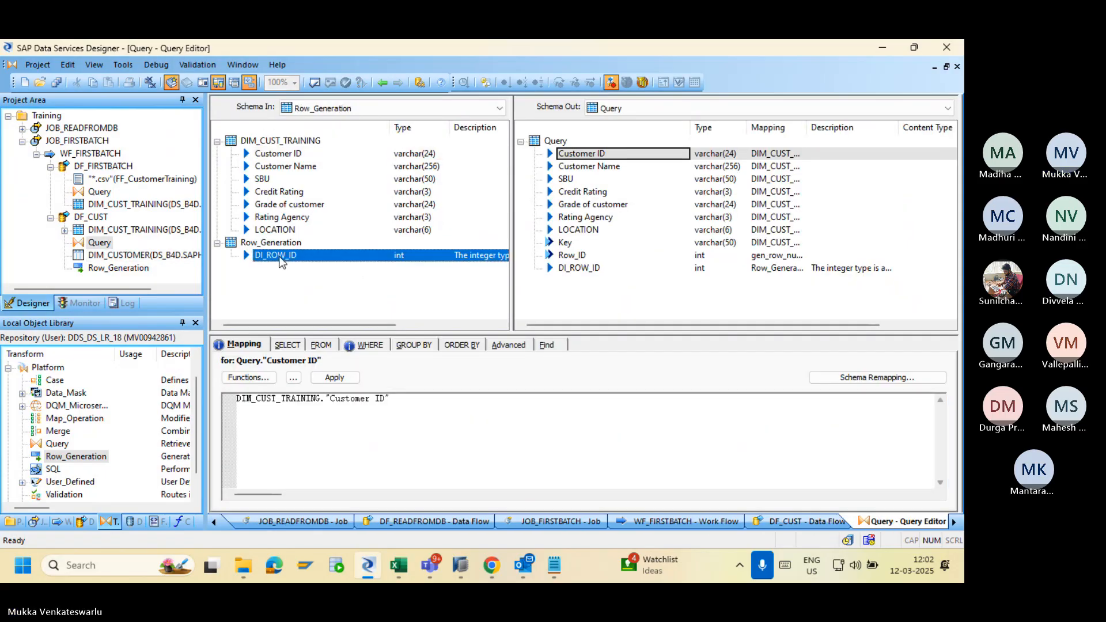
click(565, 269)
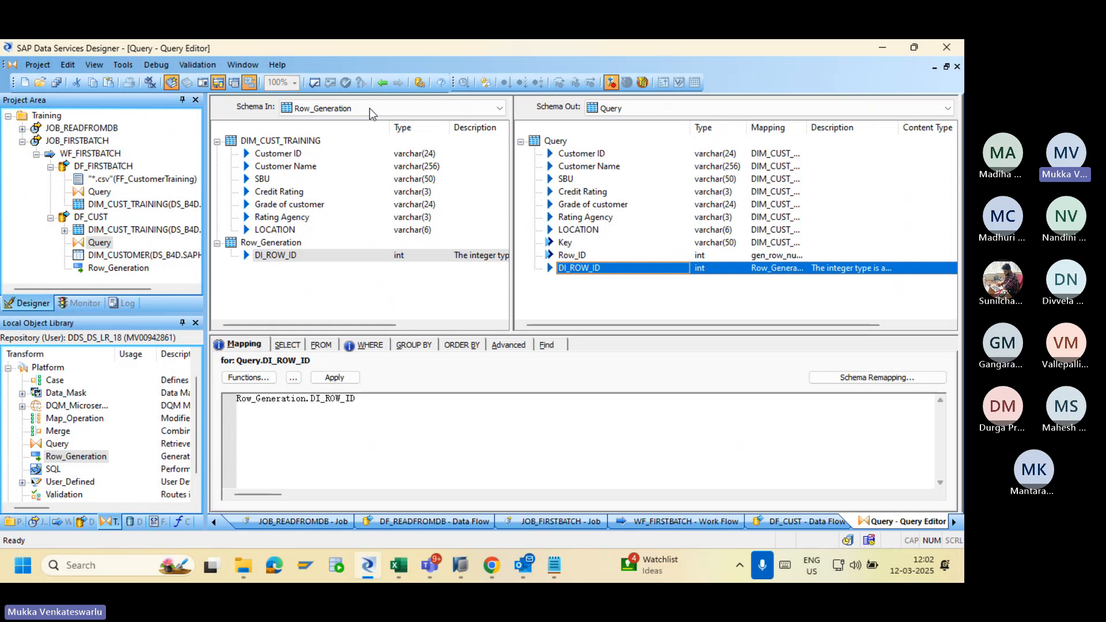
click(383, 82)
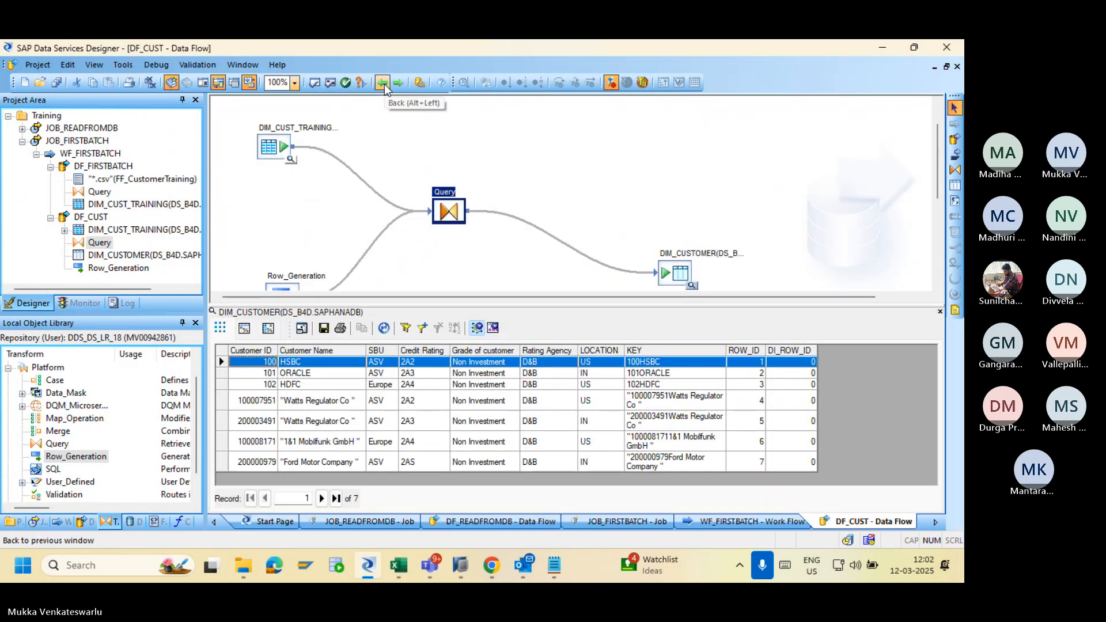
Change Row_Generation's starting row number from 0 to 1 and save the DF_CUST changes.
double_click(280, 286)
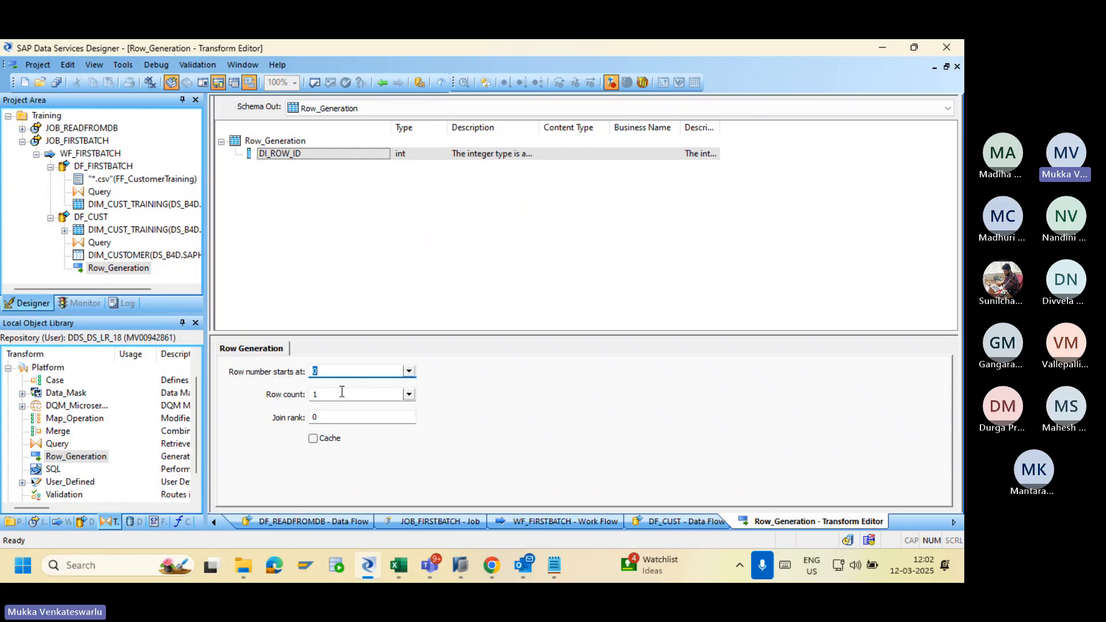
click(409, 395)
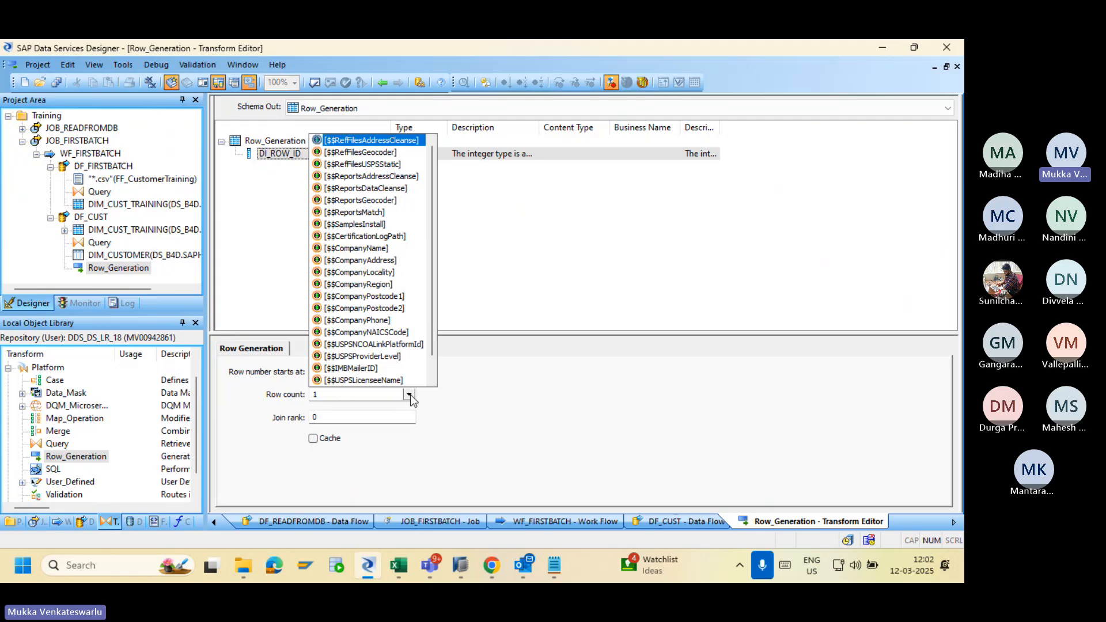
click(481, 406)
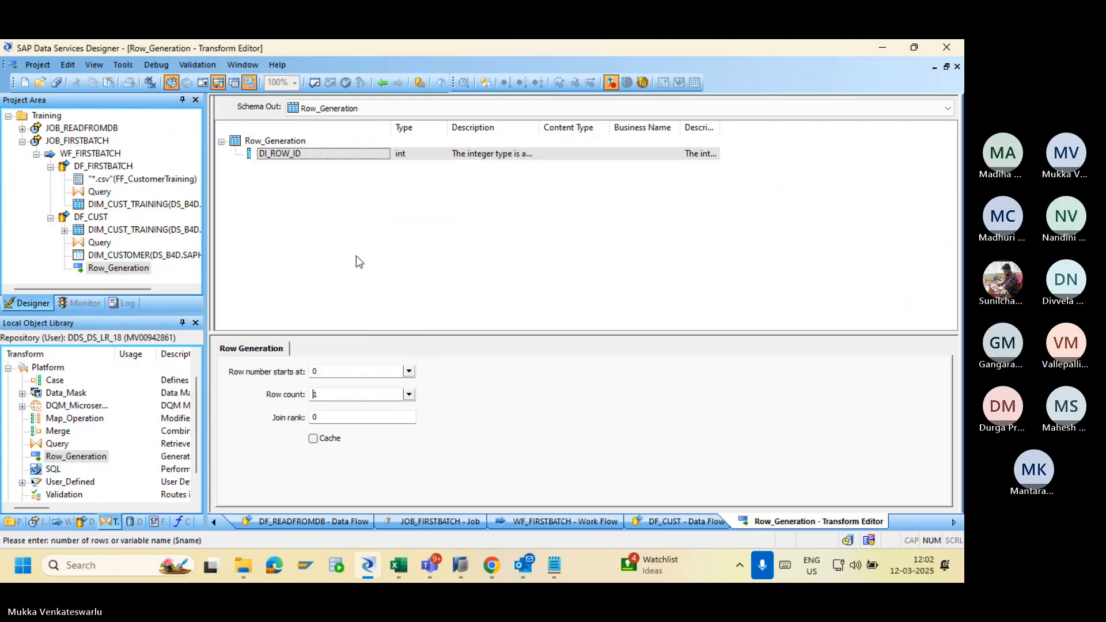
double_click(289, 154)
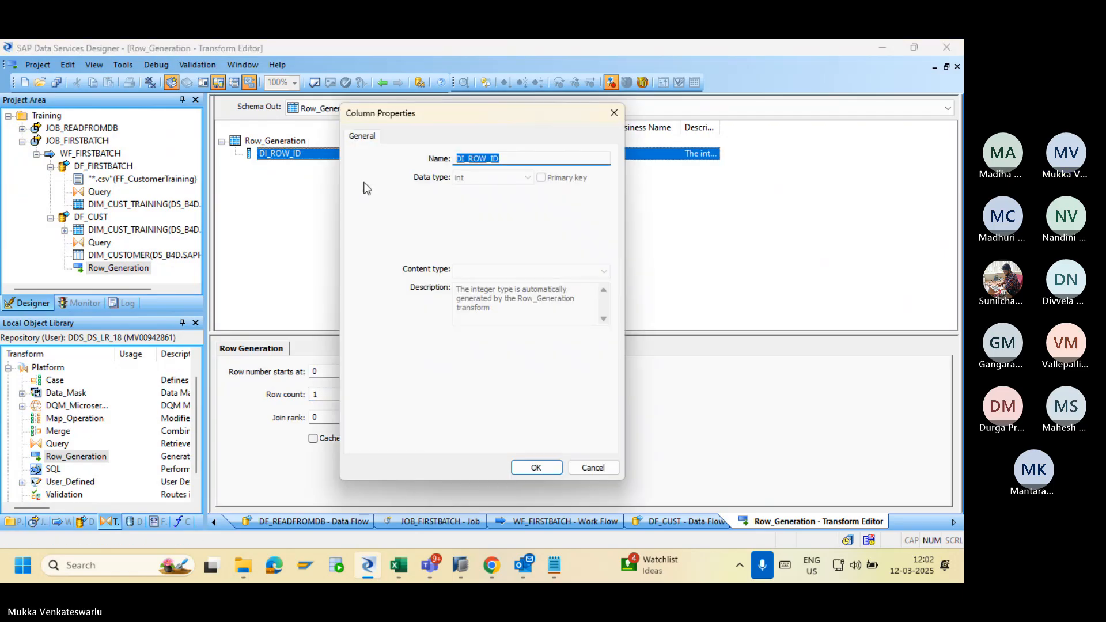
click(591, 468)
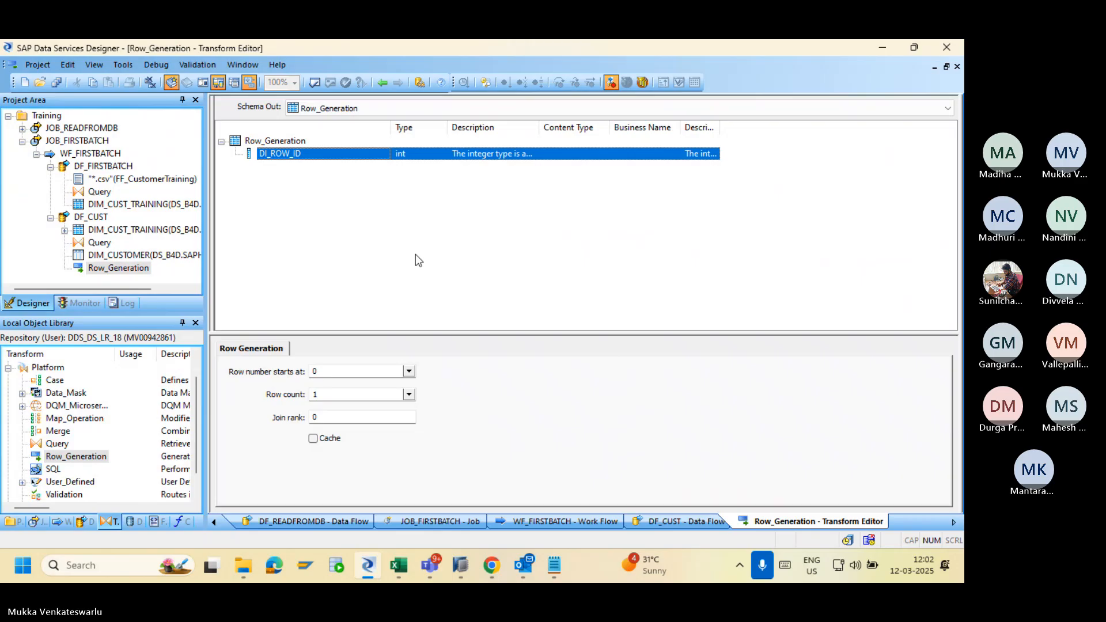
click(345, 374)
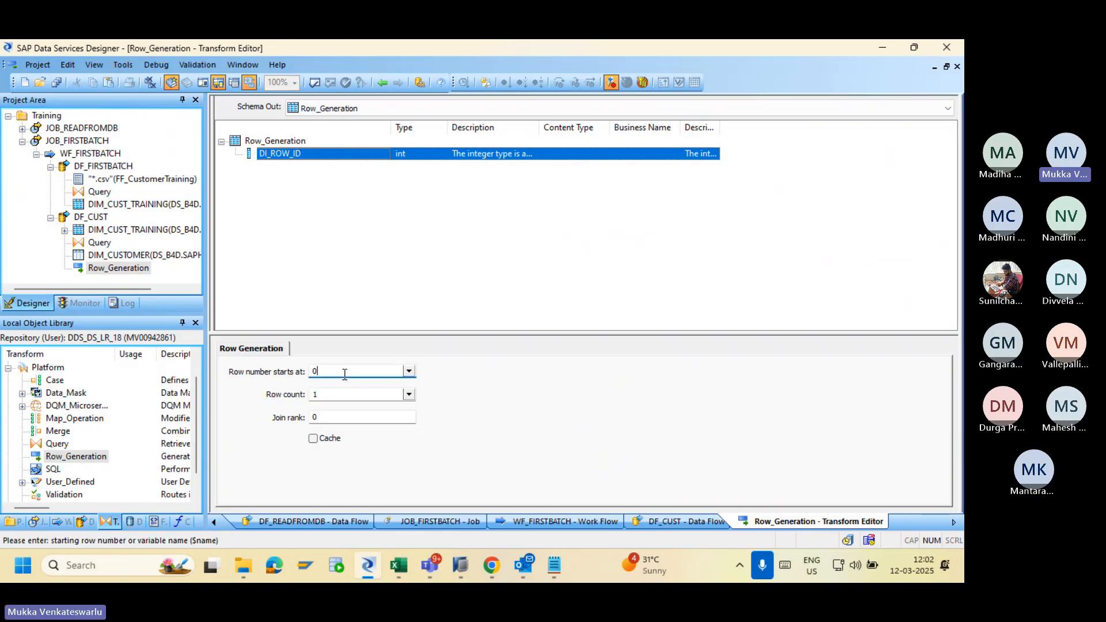
key(BackSpace)
text(1)
click(55, 82)
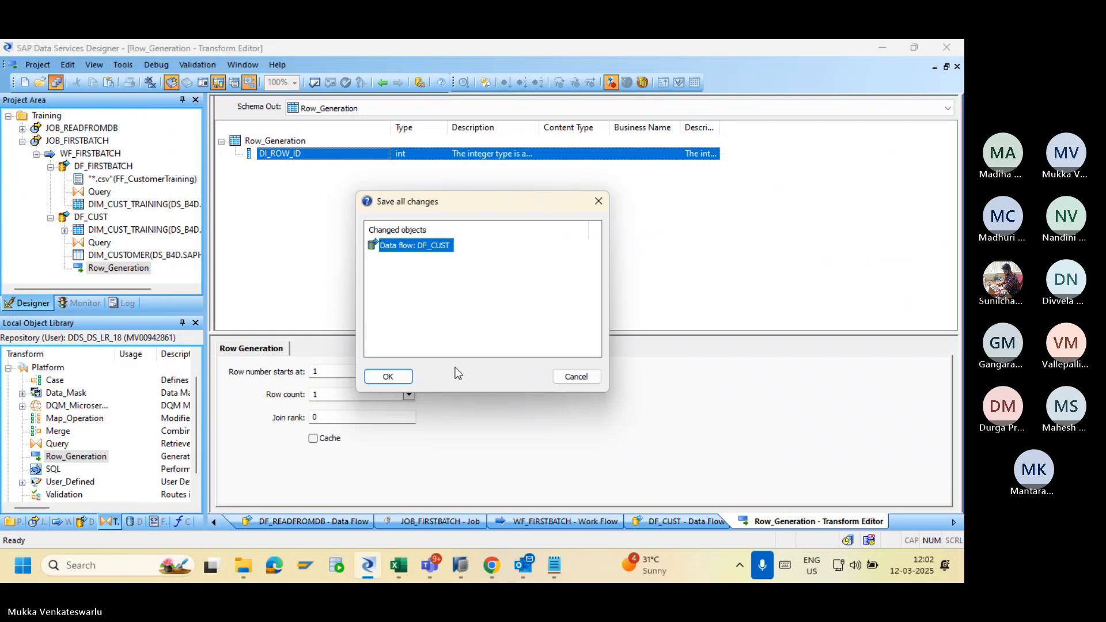
click(396, 375)
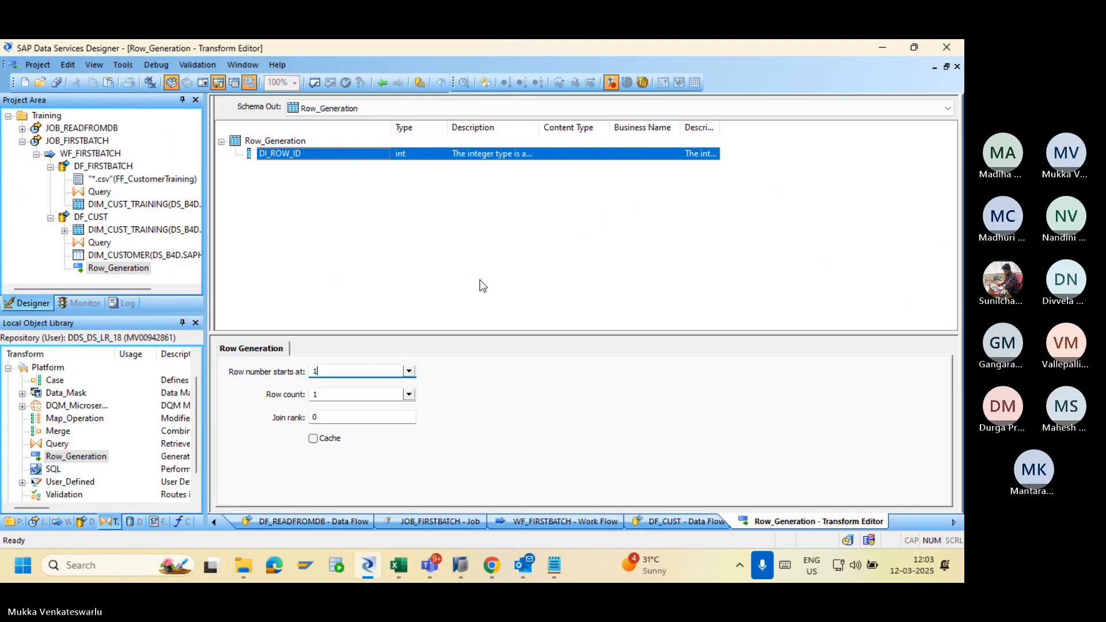
Go back to the JOB_FIRSTBATCH batch job page and open the latest run's trace log.
click(493, 572)
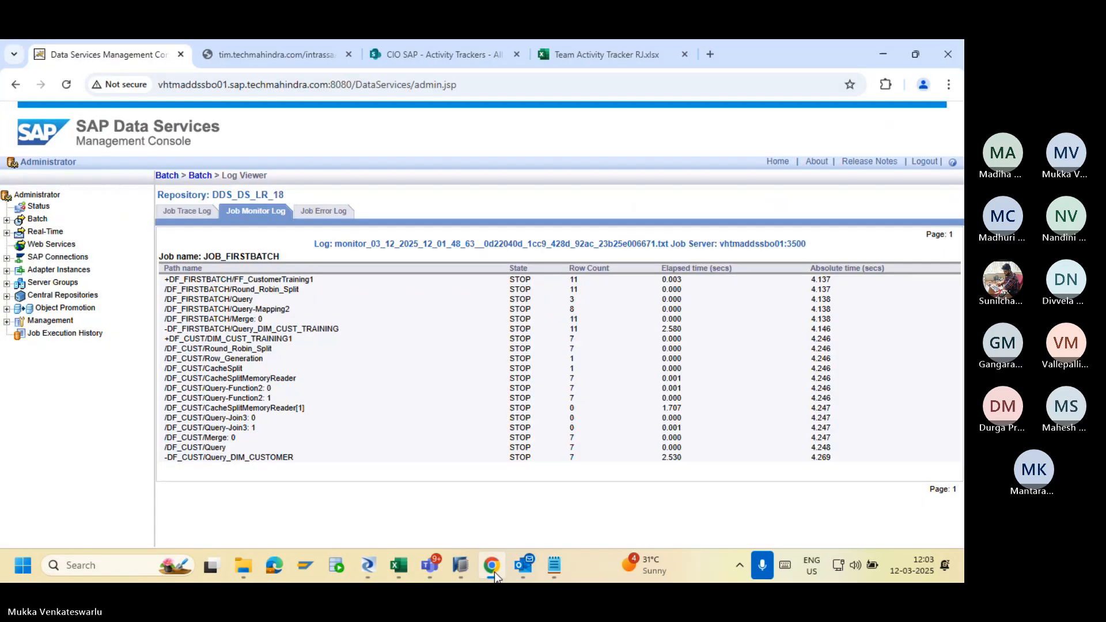
click(201, 177)
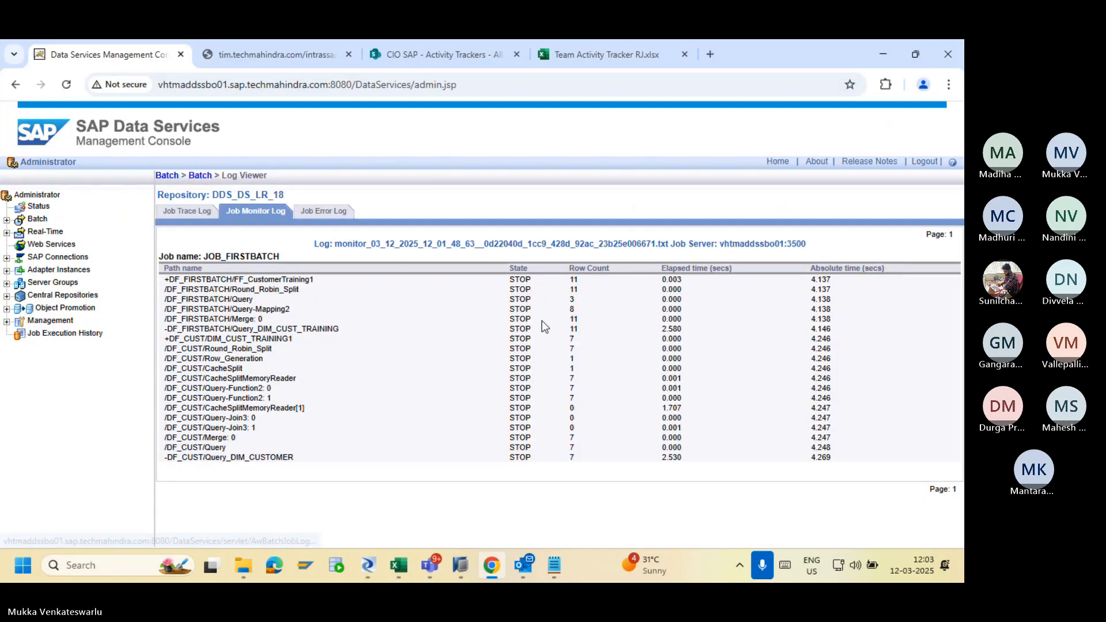
scroll(525, 474, down, 1)
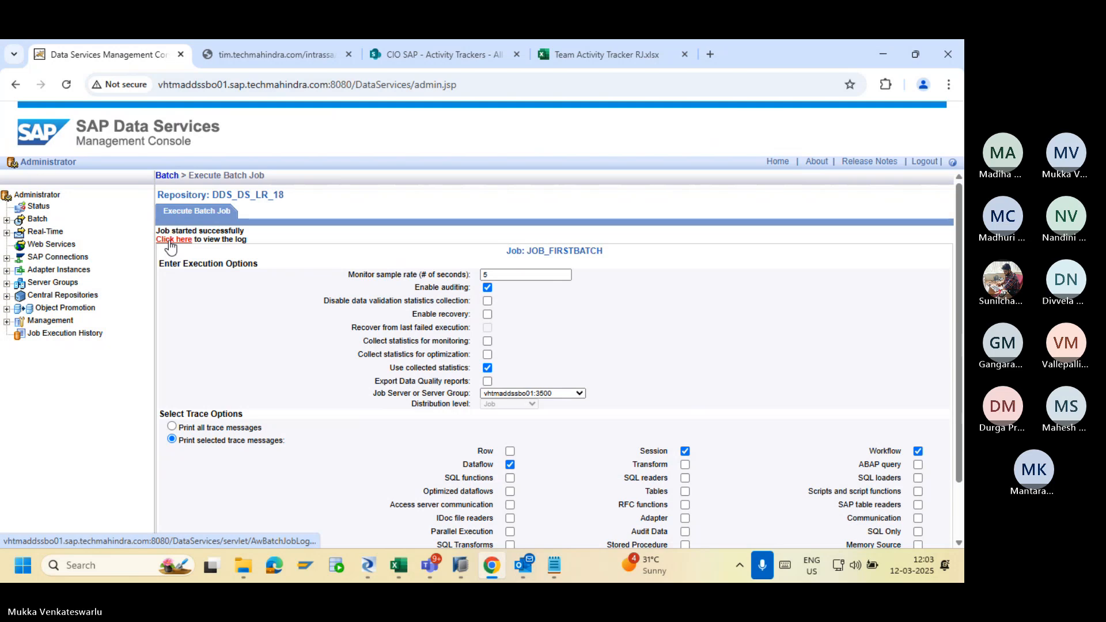
click(170, 240)
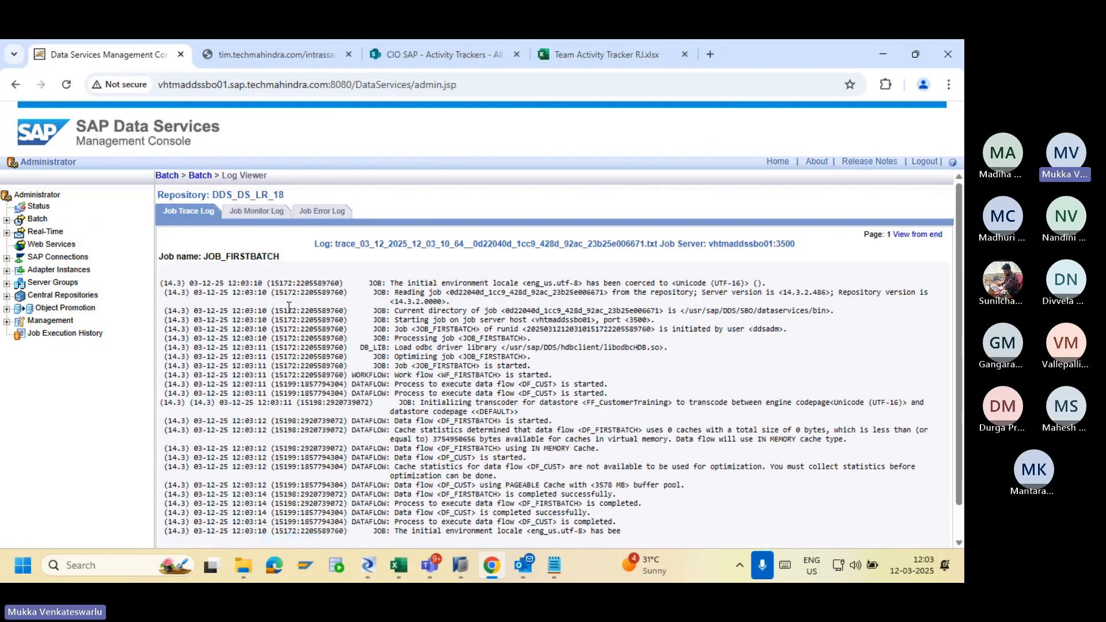
Reload the DIM_CUSTOMER preview, showing 7 rows with DI_ROW_ID now 1.
key(alt+Tab)
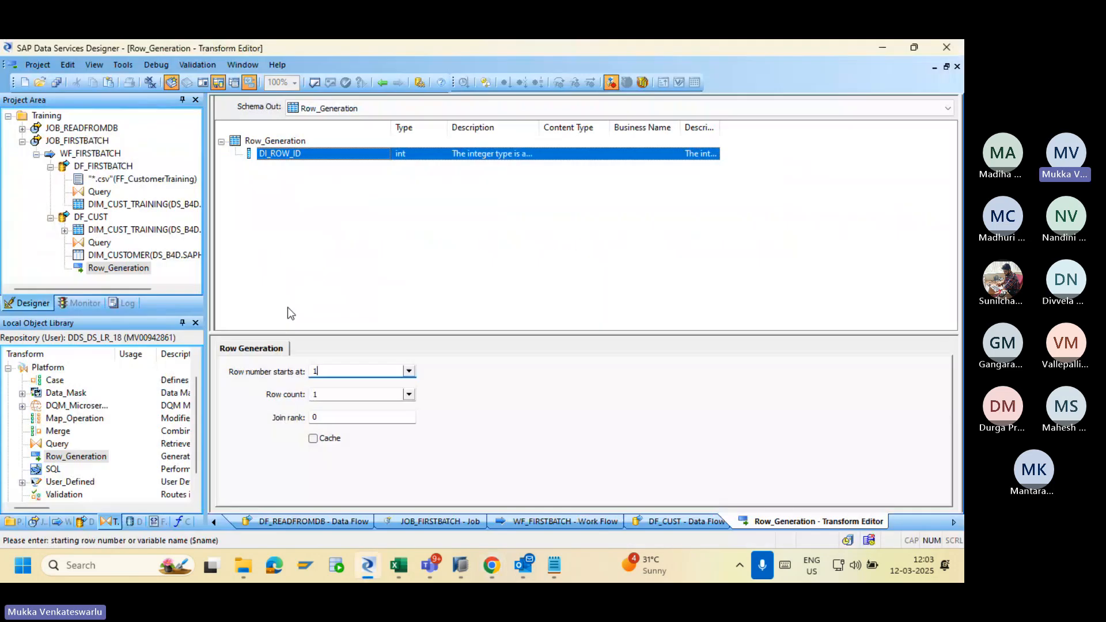
click(382, 83)
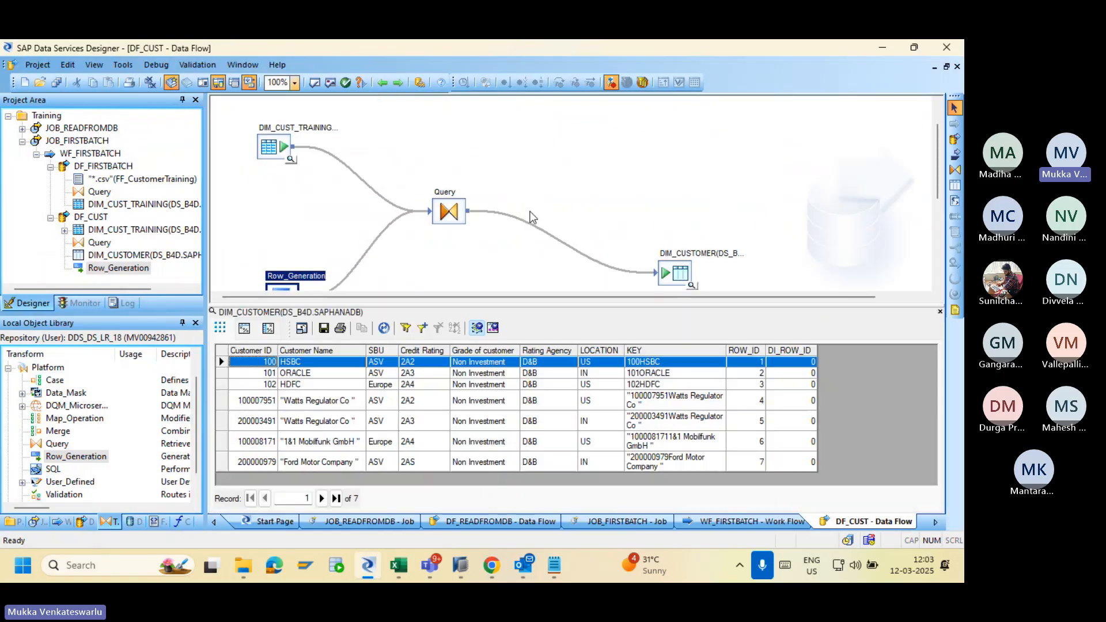
click(940, 311)
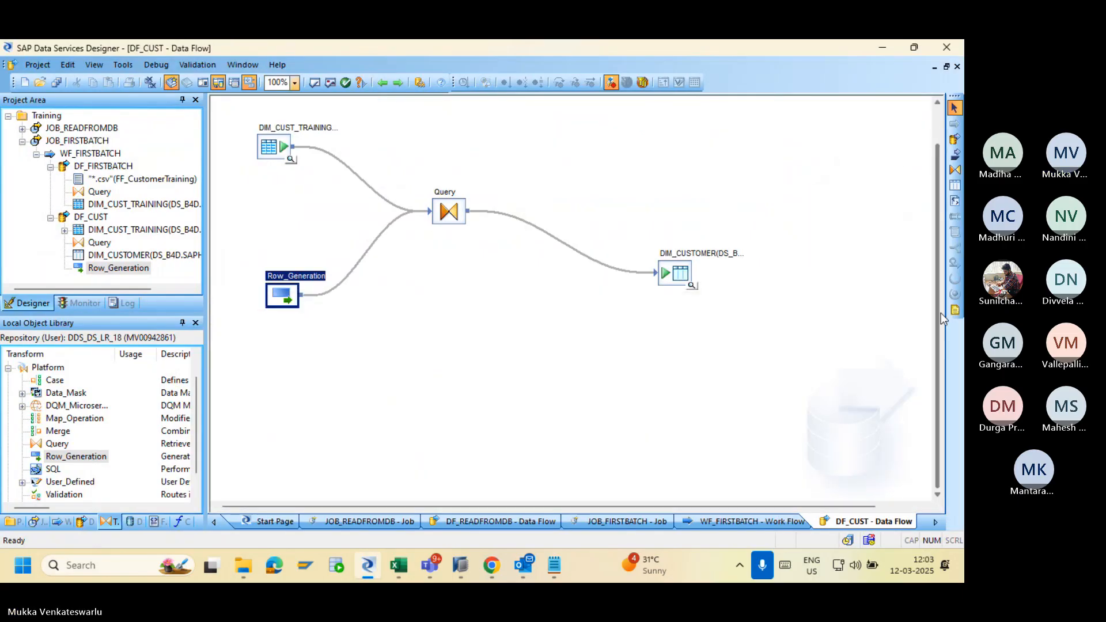
click(692, 286)
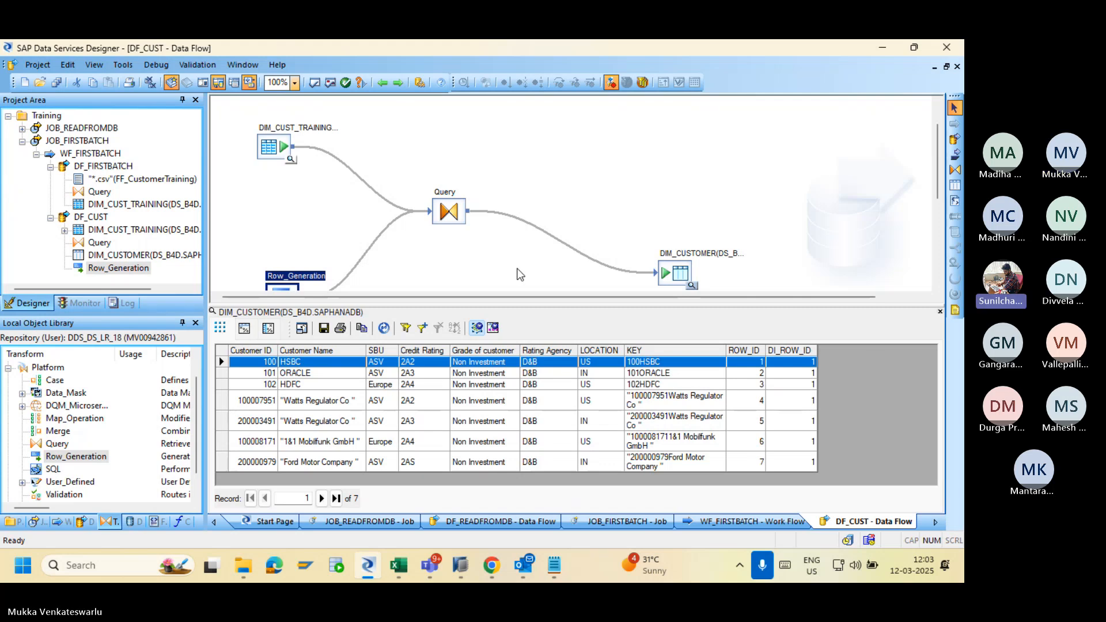
click(383, 88)
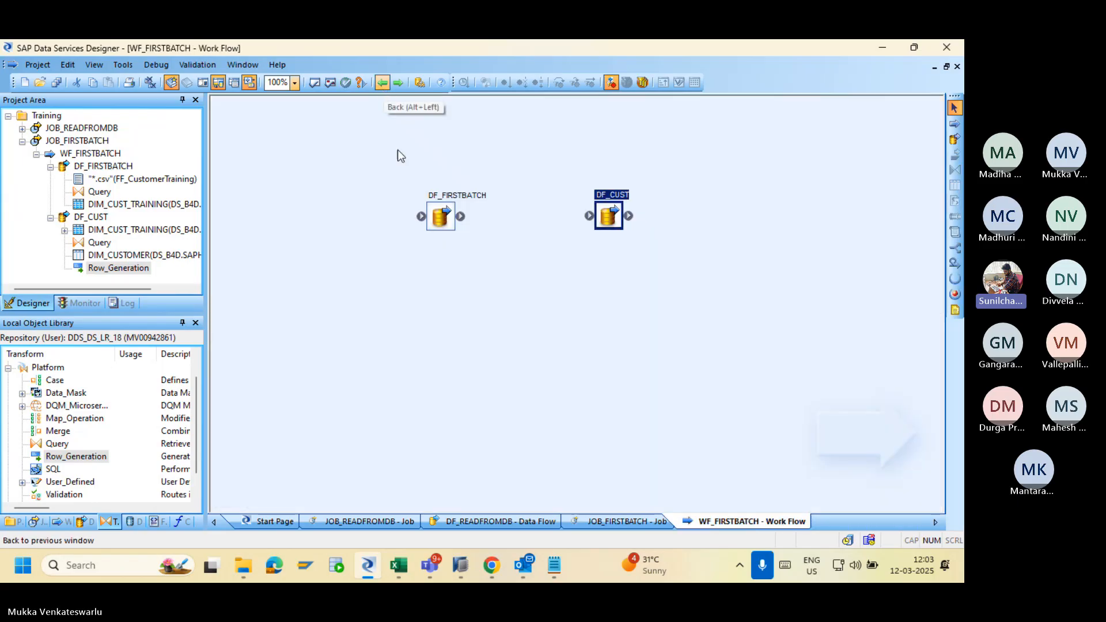
double_click(608, 216)
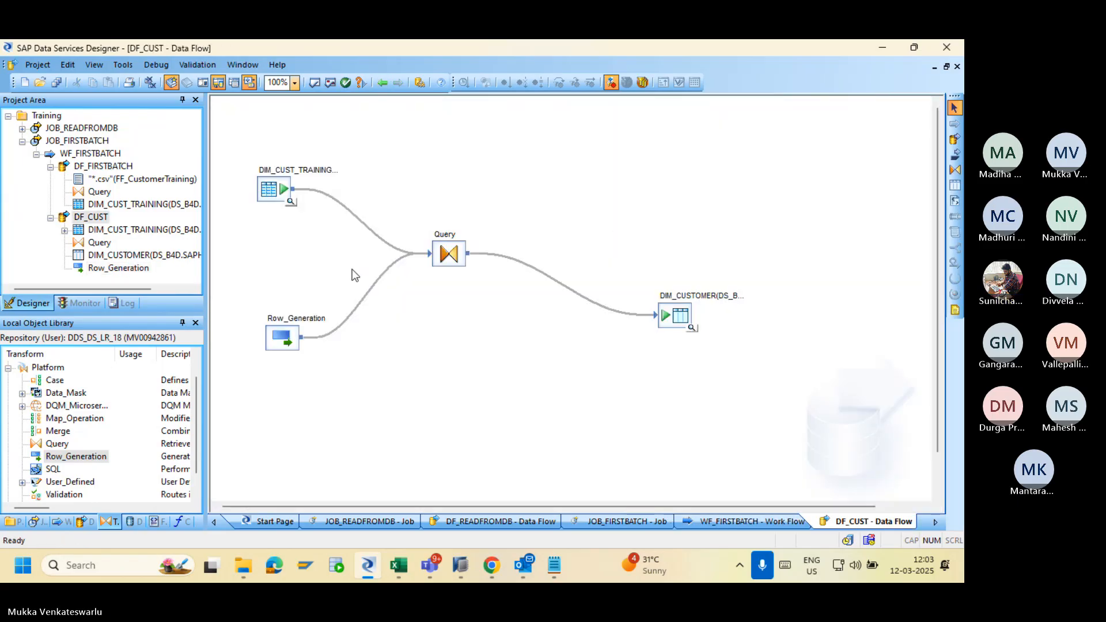
double_click(282, 338)
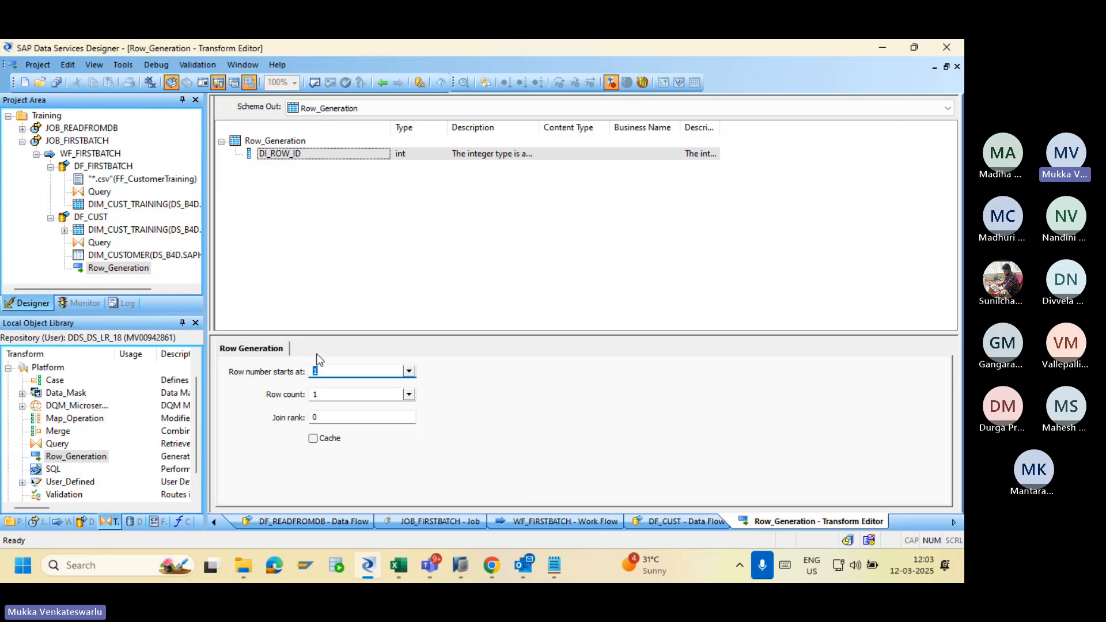
click(408, 395)
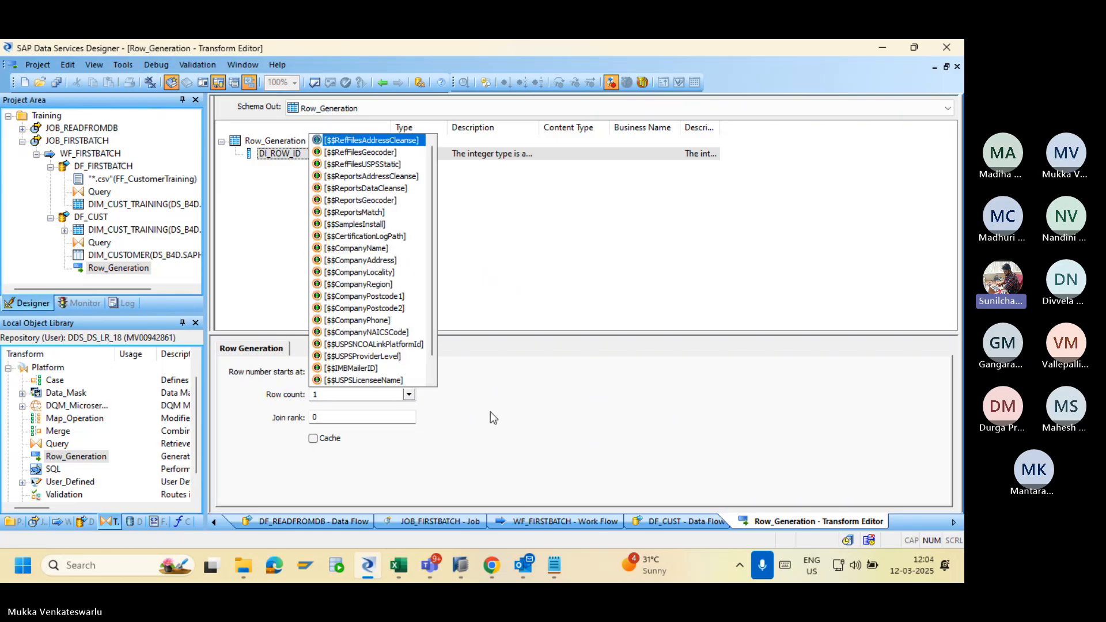
click(490, 411)
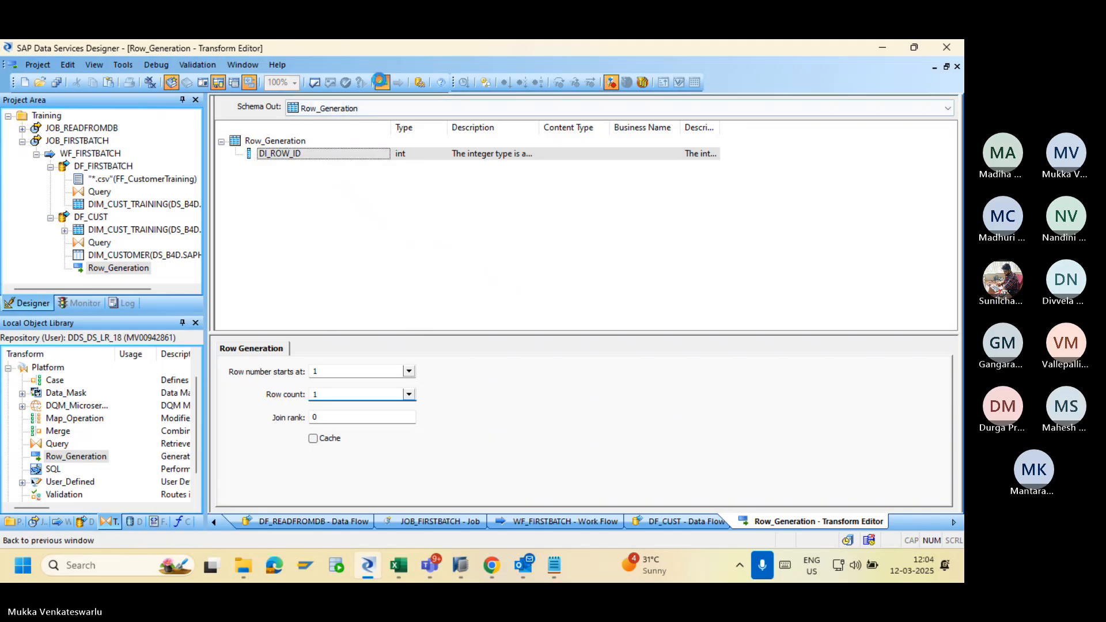
click(382, 83)
click(693, 327)
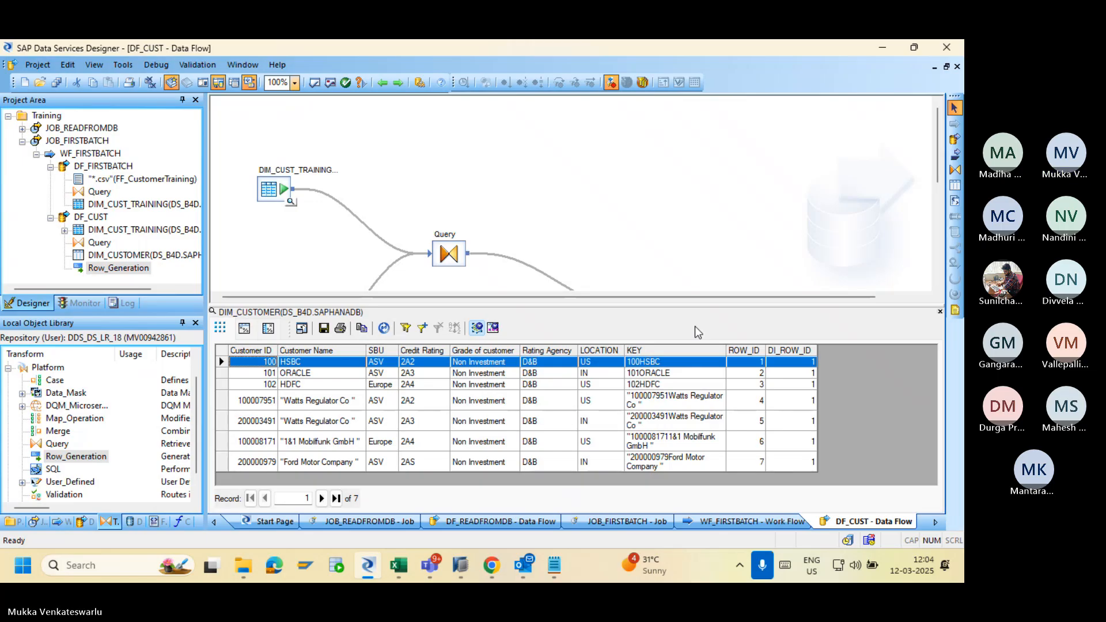
Inspect DIM_CUSTOMER rows 2–7, from ORACLE to Ford Motor Company, and open the Query mappings.
click(745, 374)
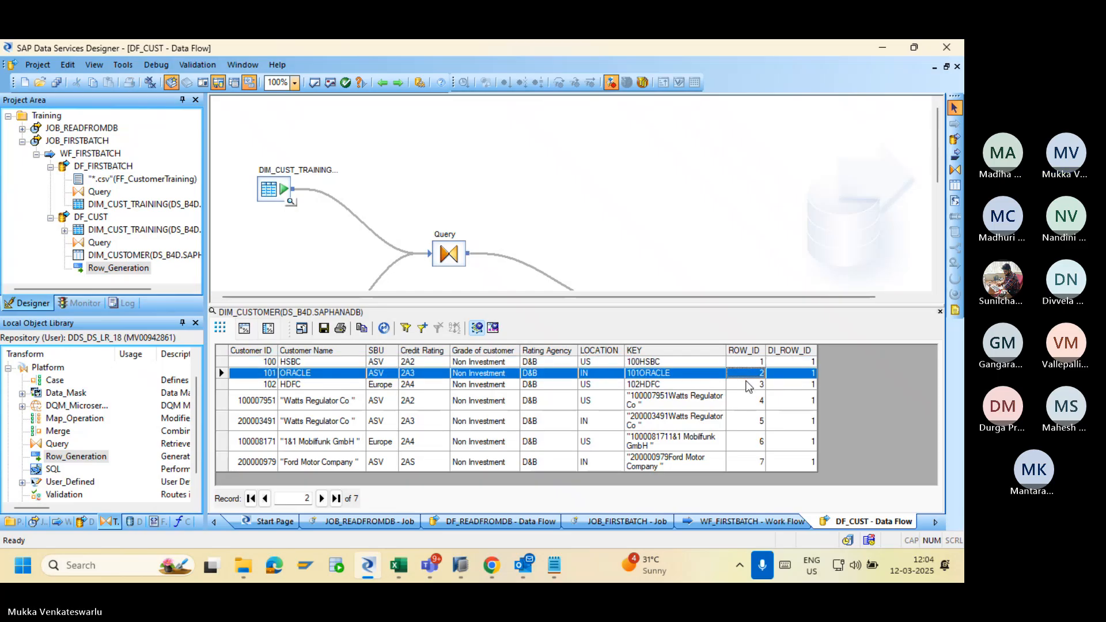
click(748, 385)
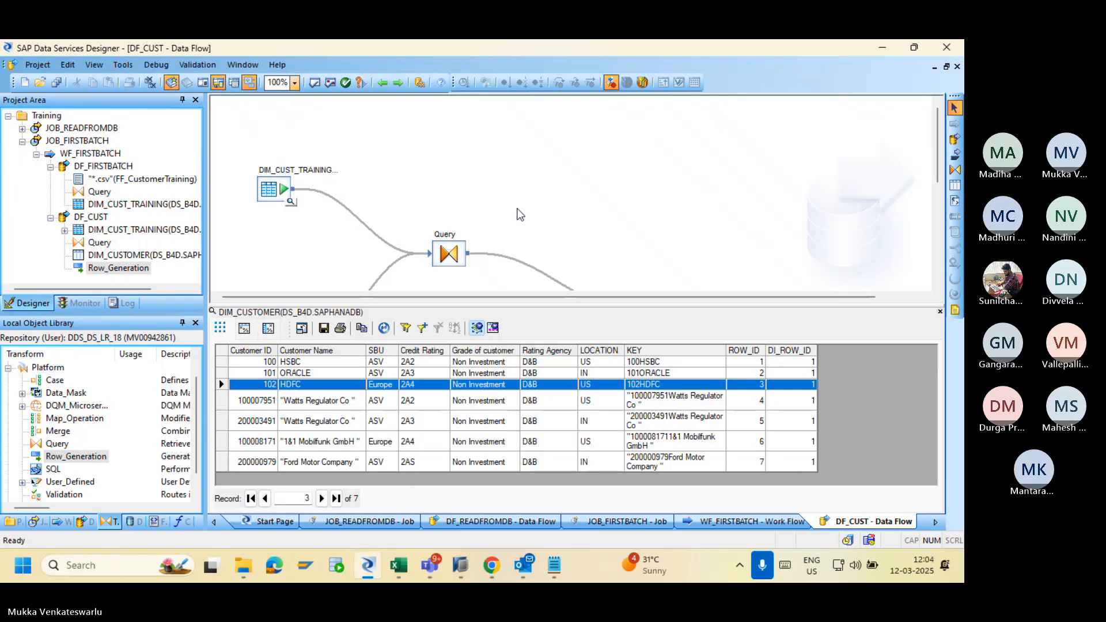
click(756, 403)
click(757, 426)
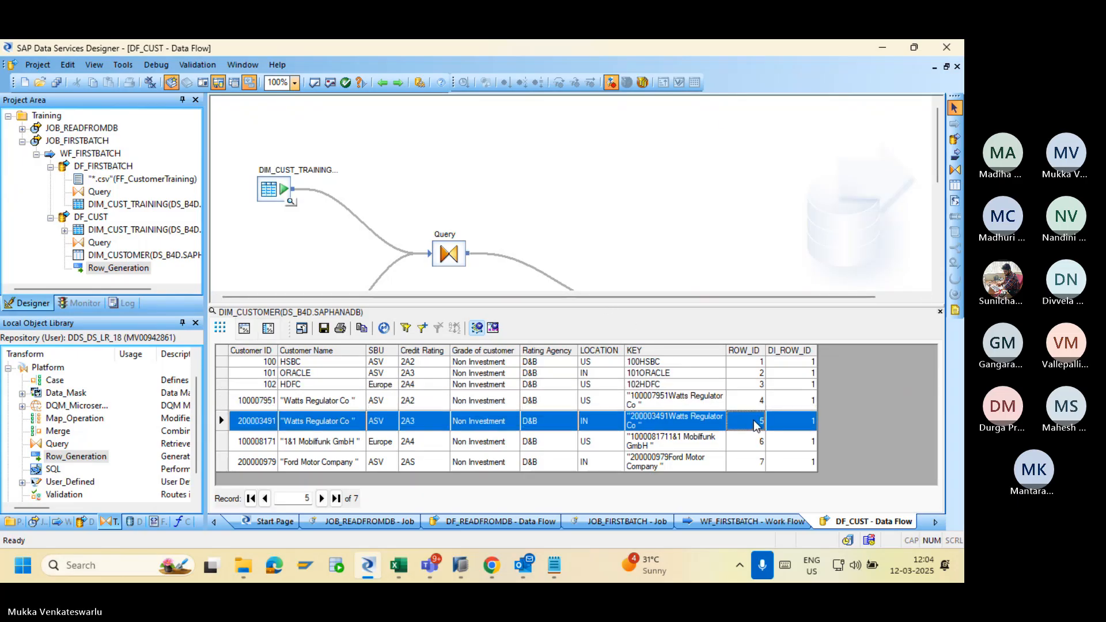
click(757, 442)
click(757, 461)
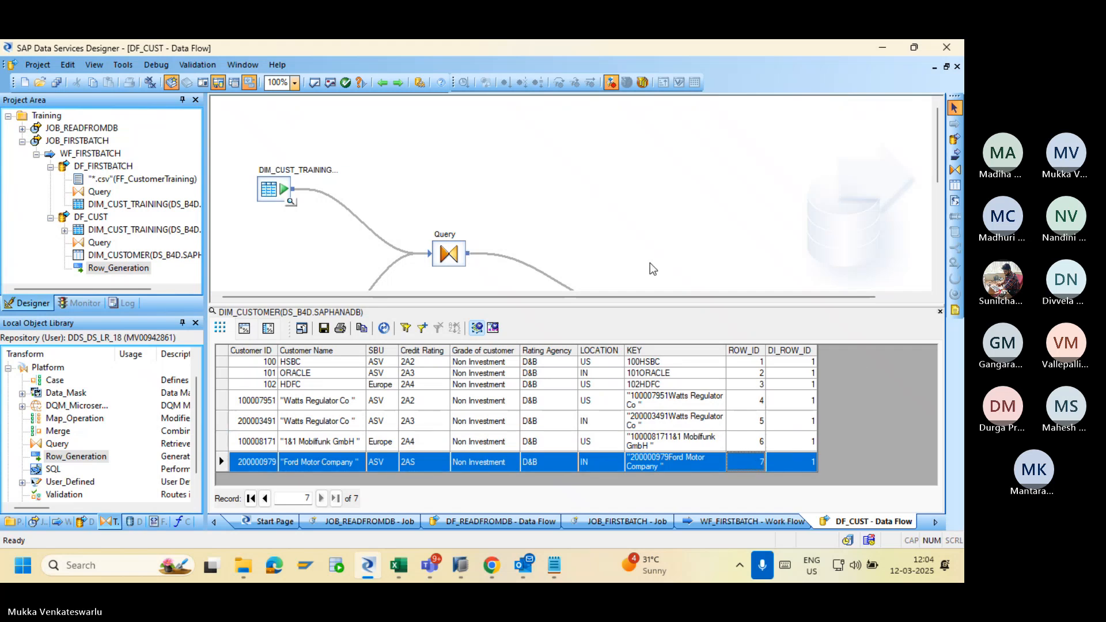
double_click(448, 255)
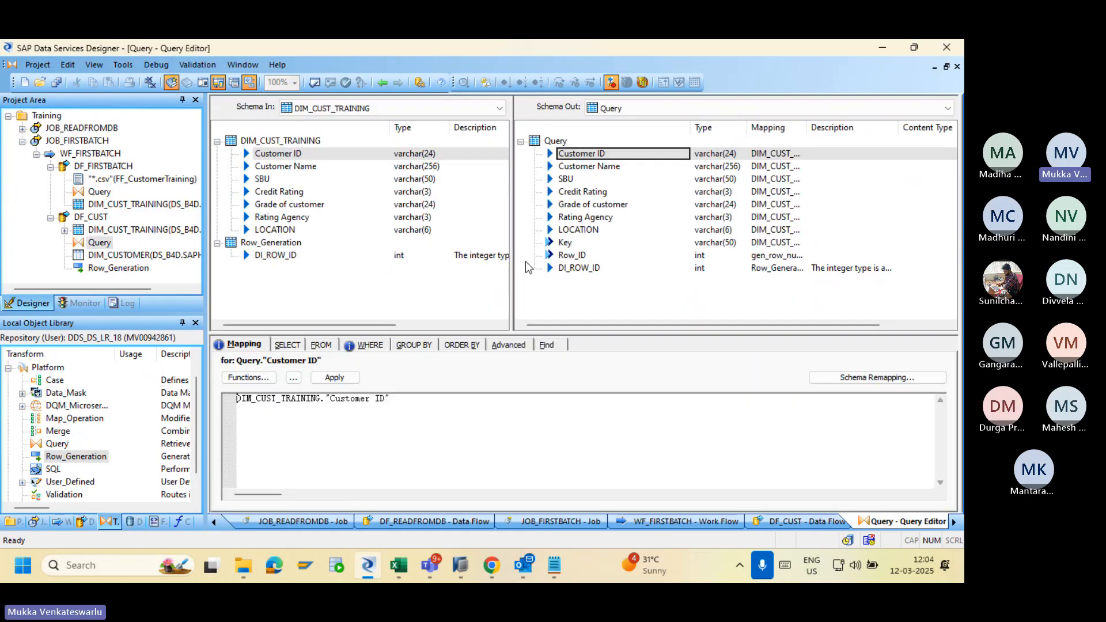
Confirm Row_ID maps to gen_row_num() and return to the DF_CUST data flow.
click(578, 256)
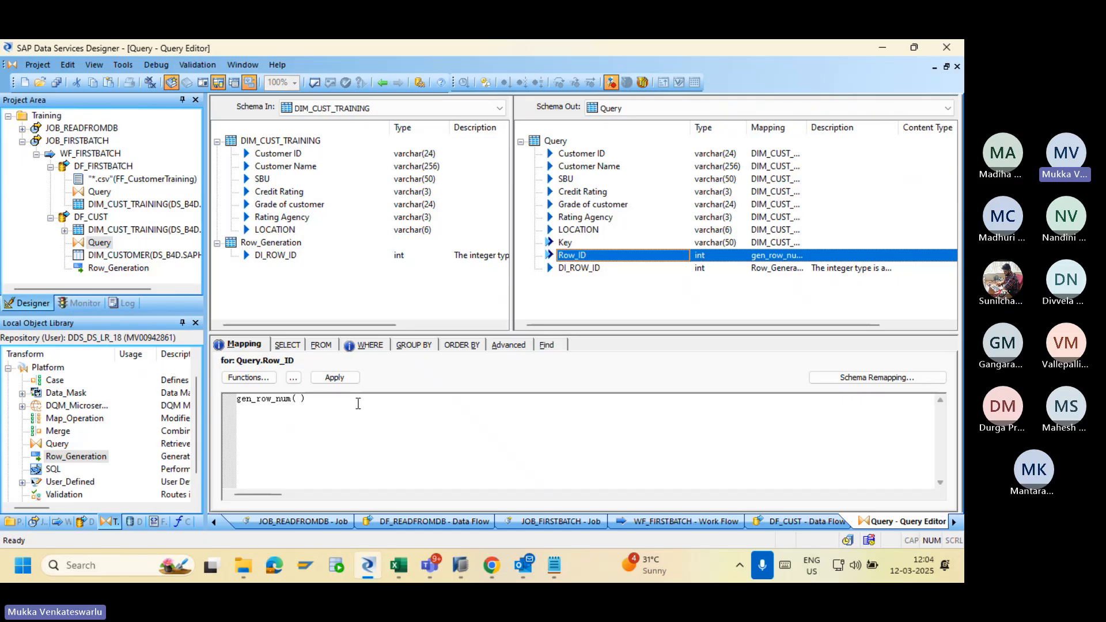
click(382, 83)
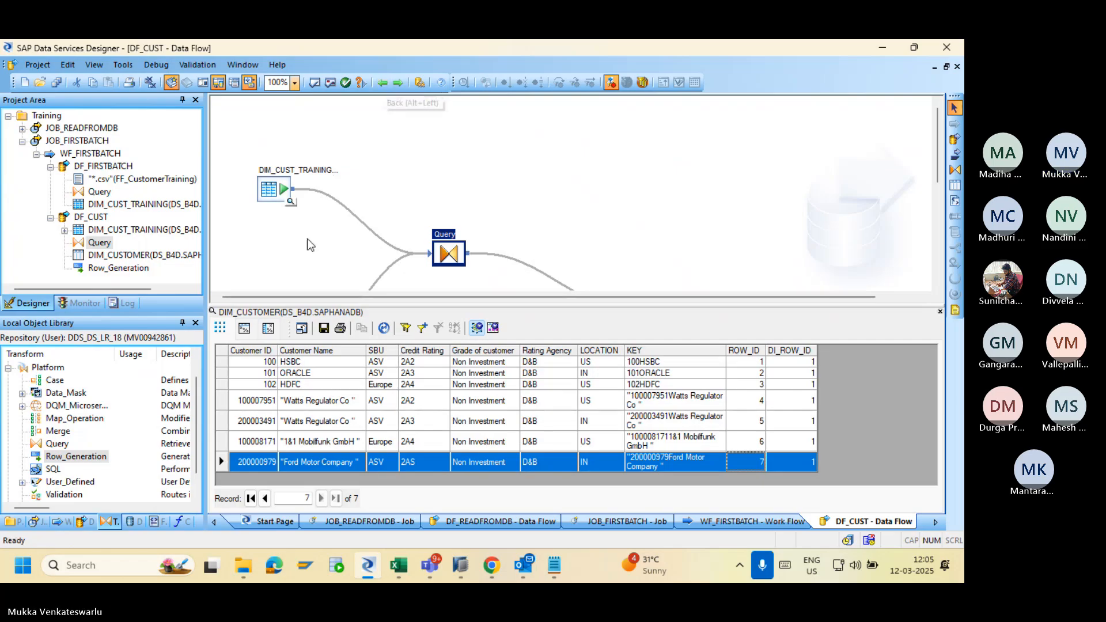
scroll(927, 231, down, 3)
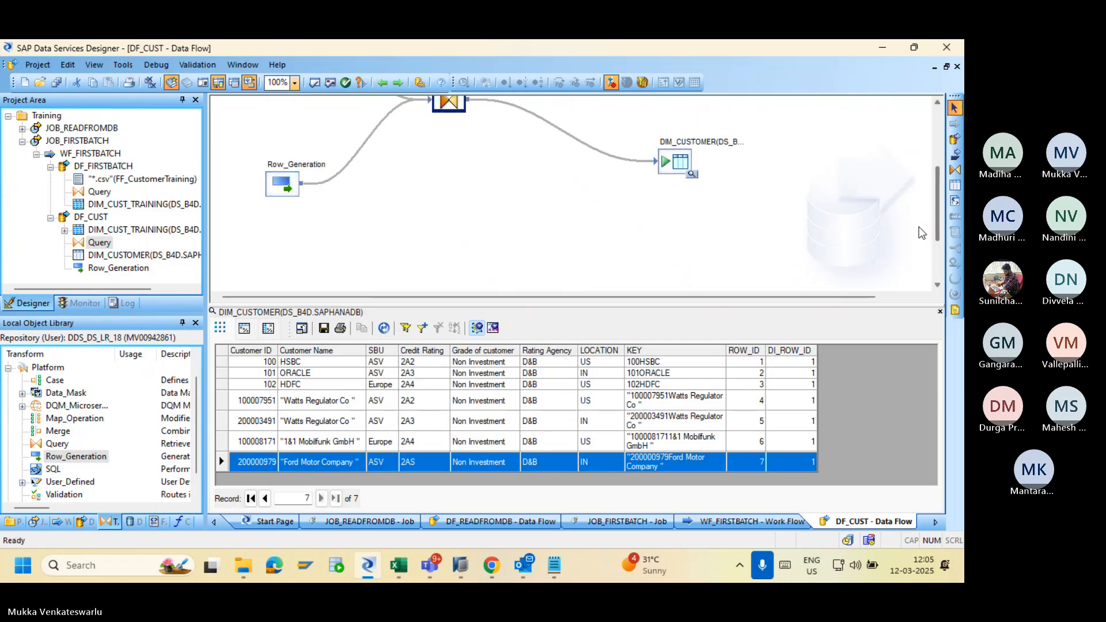
Set Row_Generation to start numbering at 0 with a row count of 7.
double_click(280, 179)
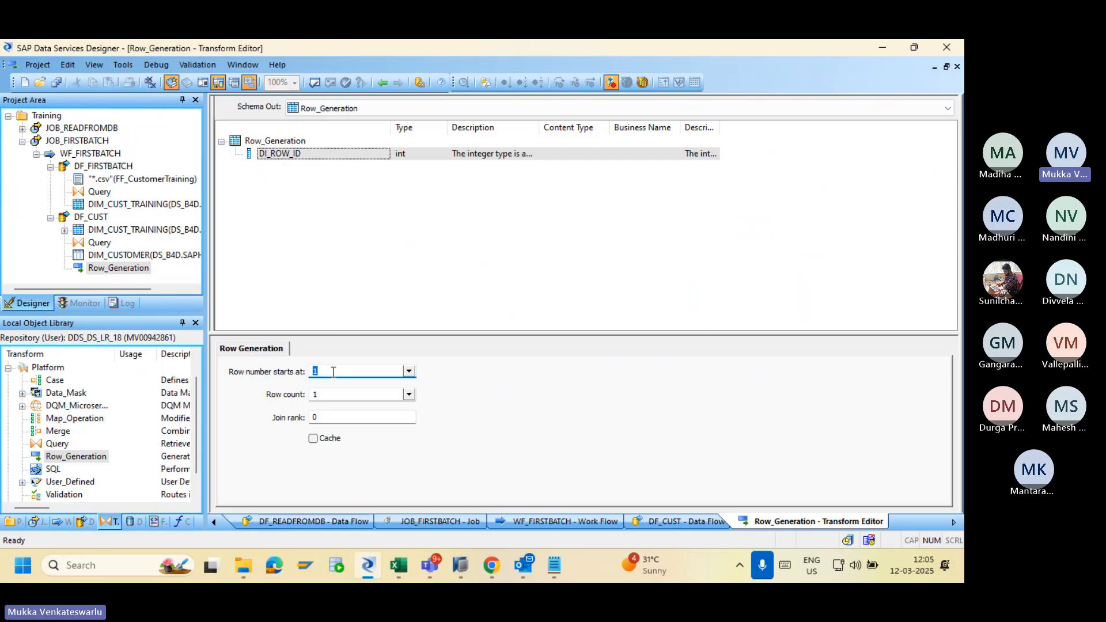
click(409, 372)
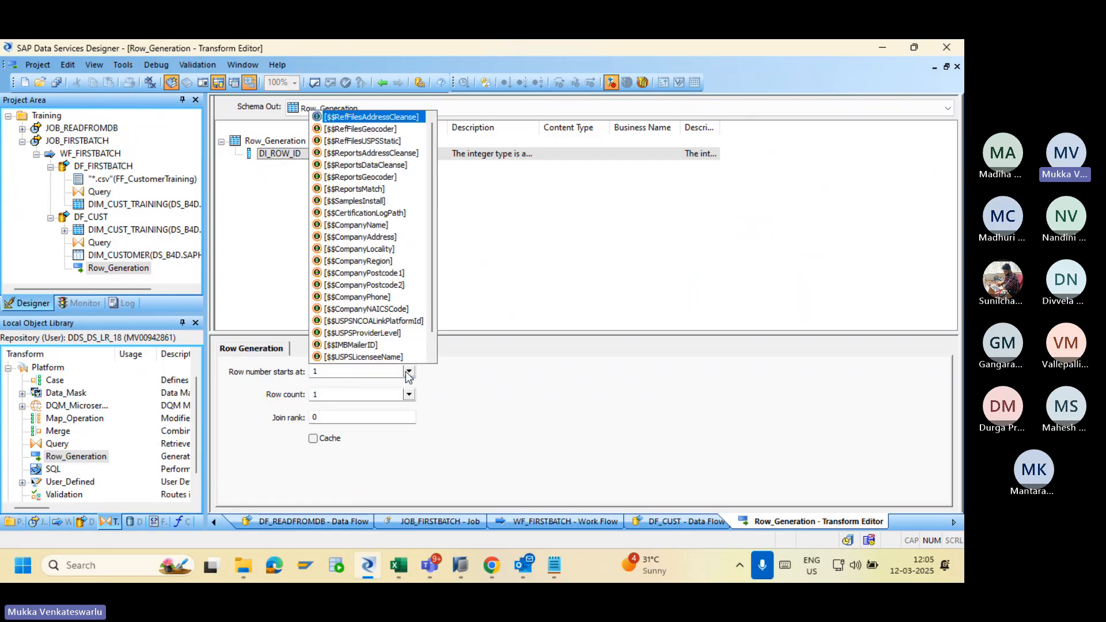
click(366, 371)
key(BackSpace)
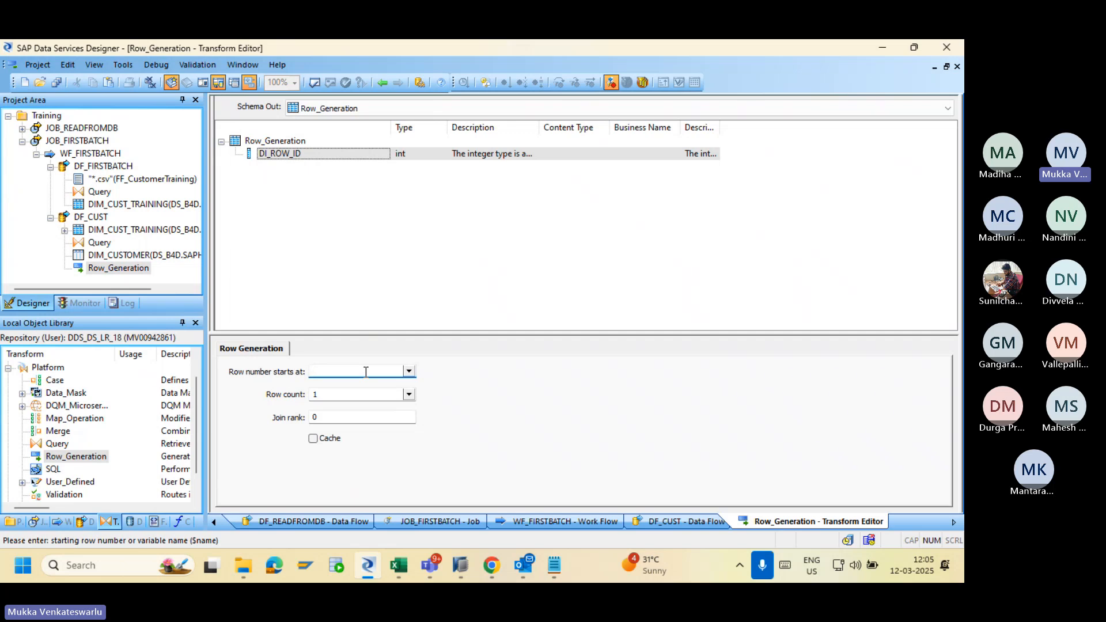
text(0)
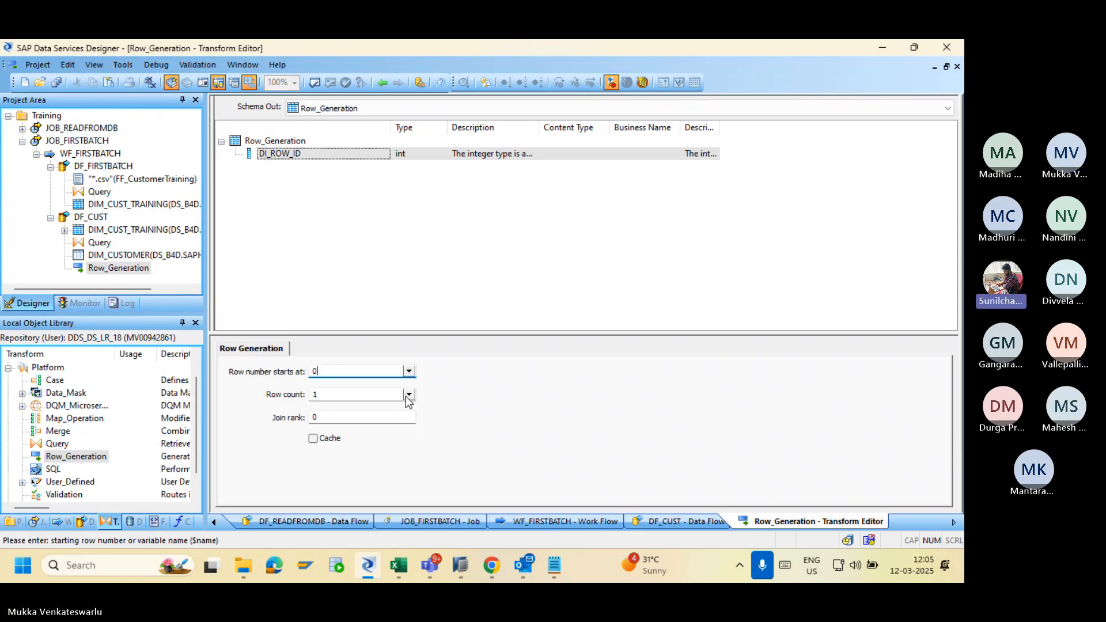
click(369, 396)
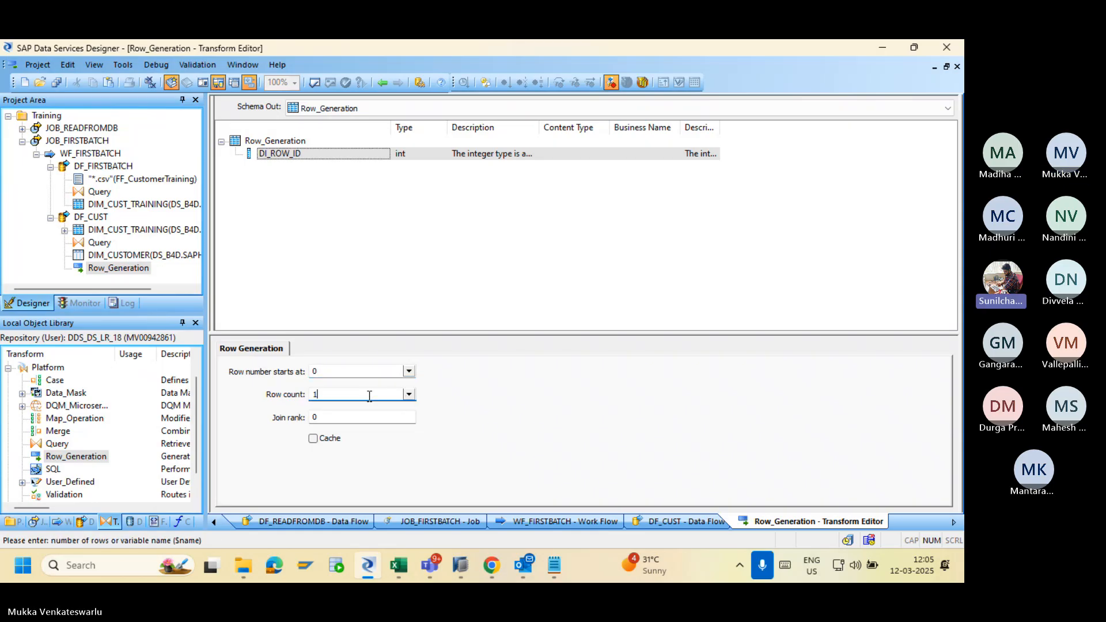
key(BackSpace)
text(7)
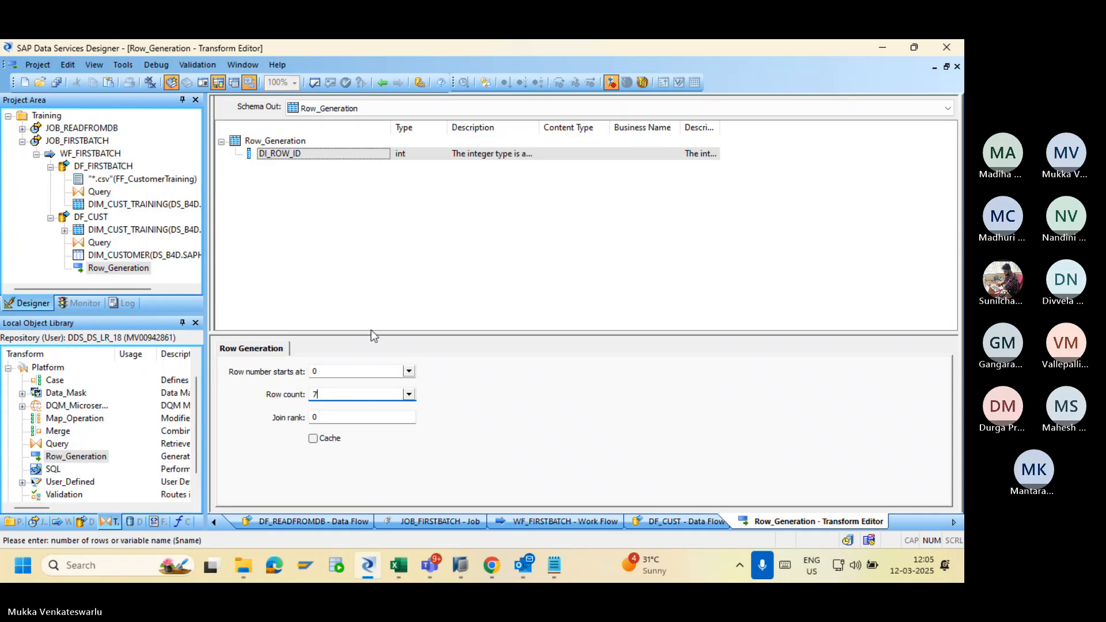
click(383, 83)
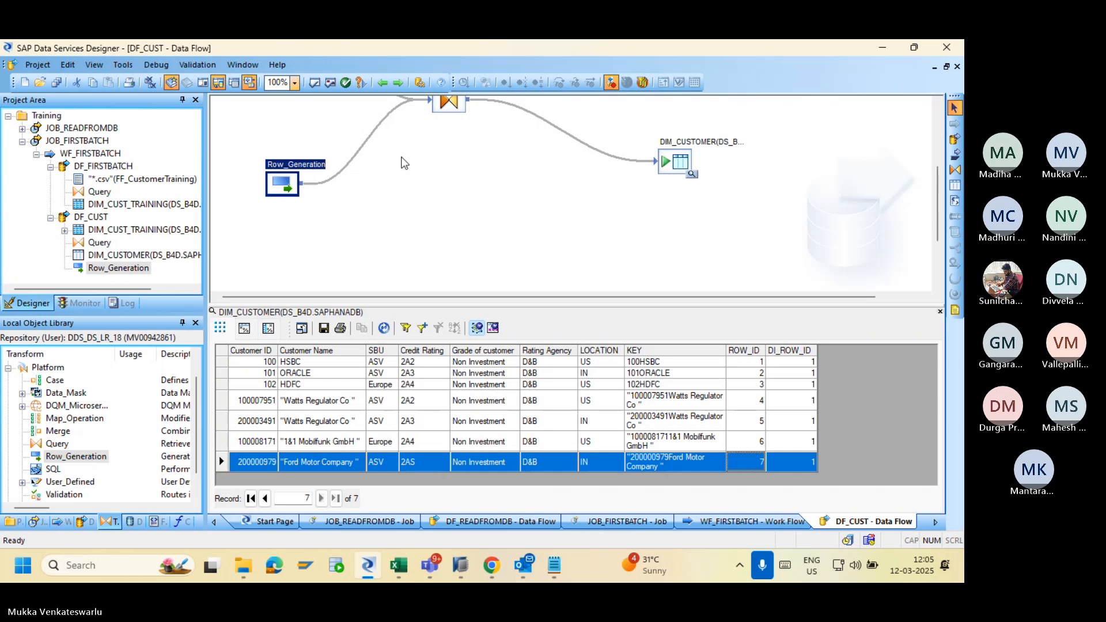
Preview the 11 DIM_CUST_TRAINING source rows, then clear the data previews.
drag(941, 230, 931, 169)
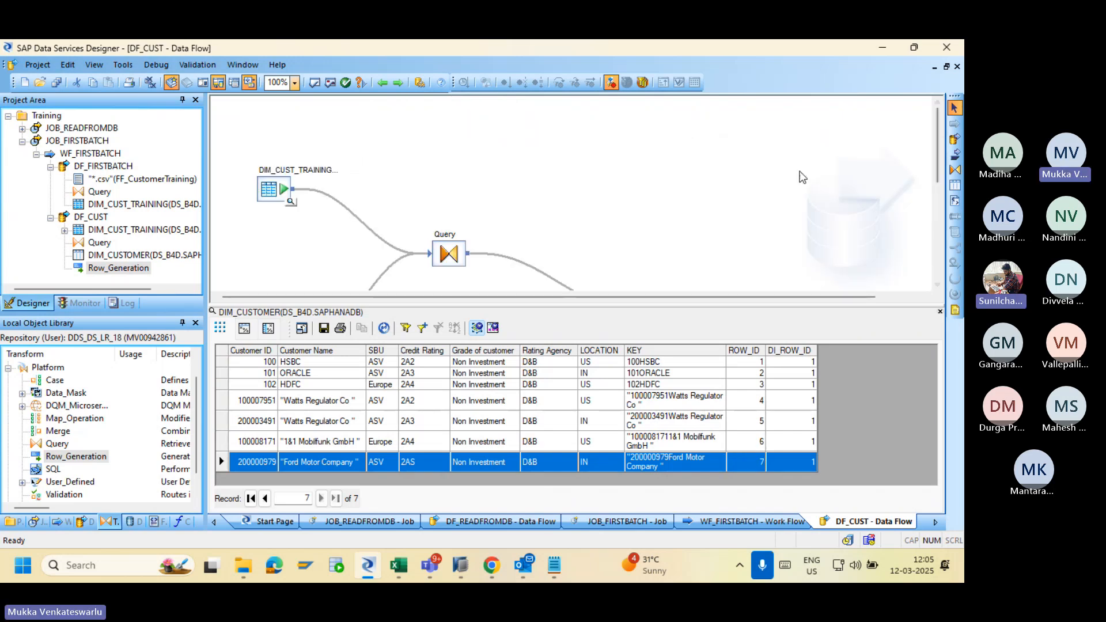
click(291, 205)
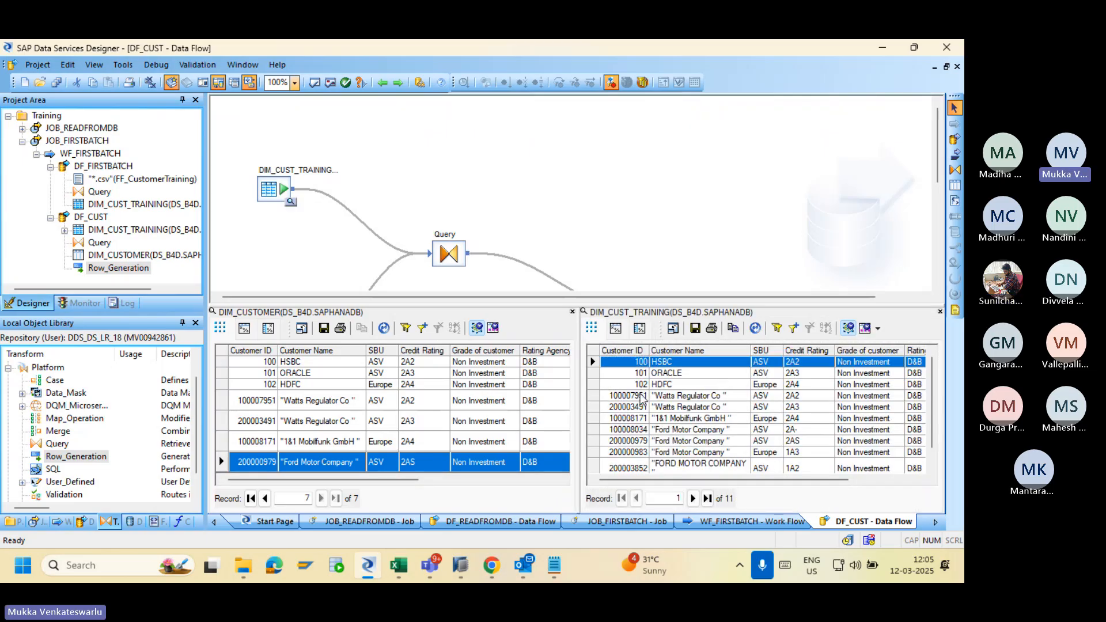
click(383, 82)
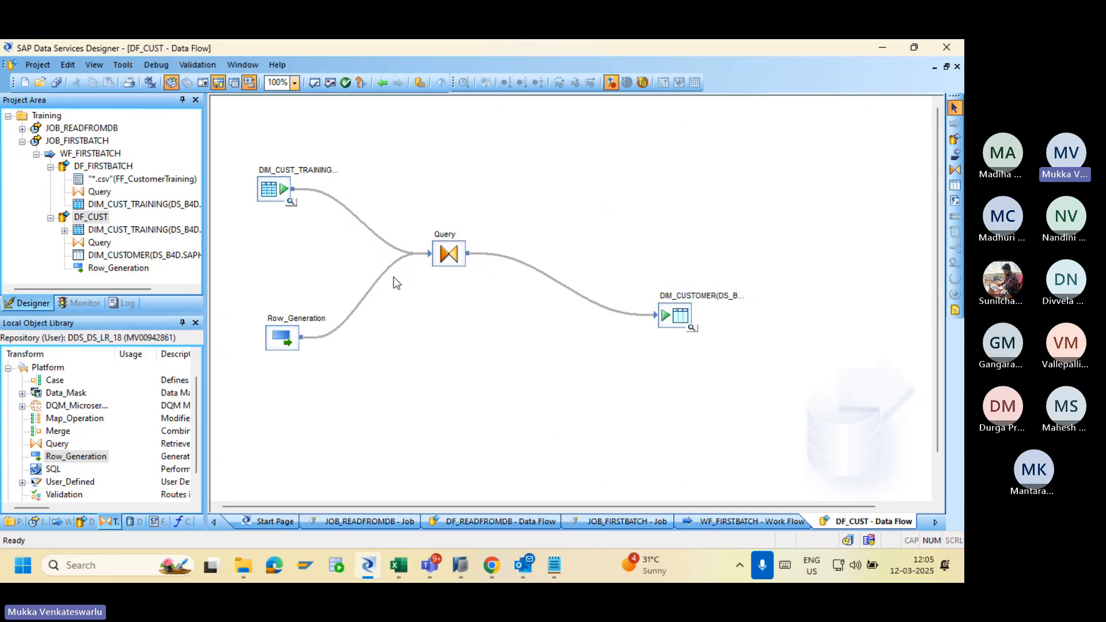
Set the Row_Generation transform's row count to 11.
double_click(281, 336)
double_click(338, 394)
text(7)
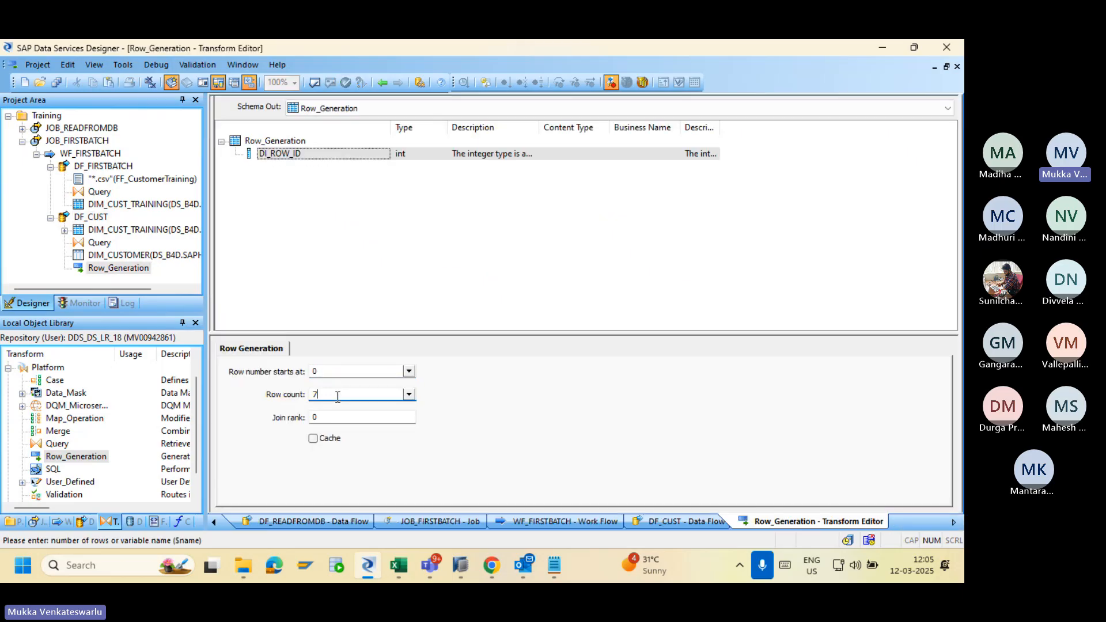
text(11)
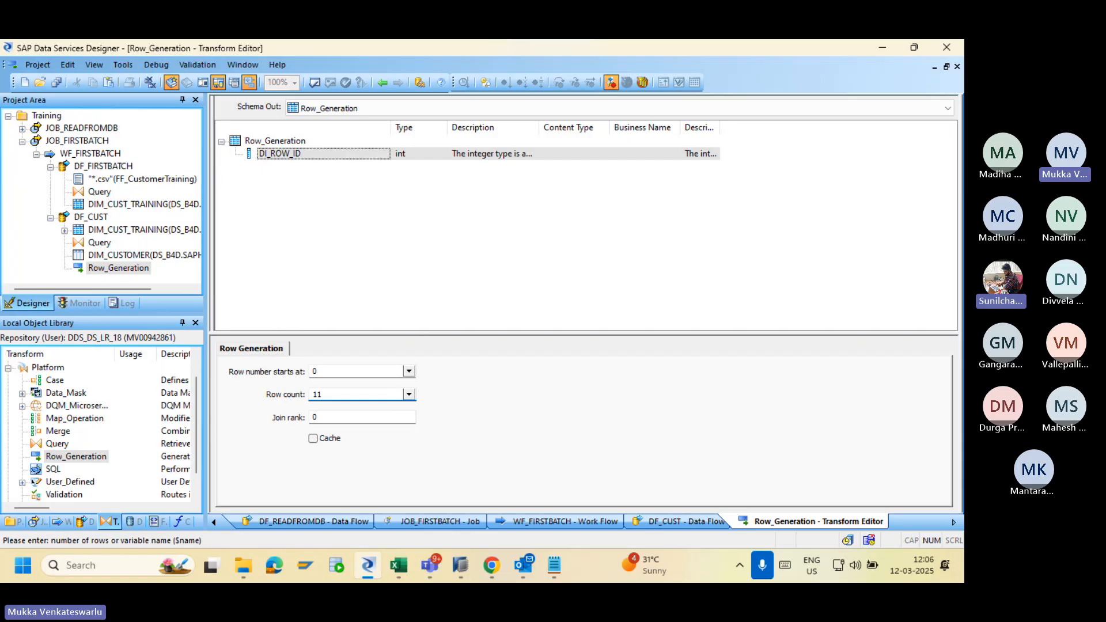
click(382, 83)
Check the Query's DI_ROW_ID input column, then save all changes to DF_CUST.
double_click(455, 252)
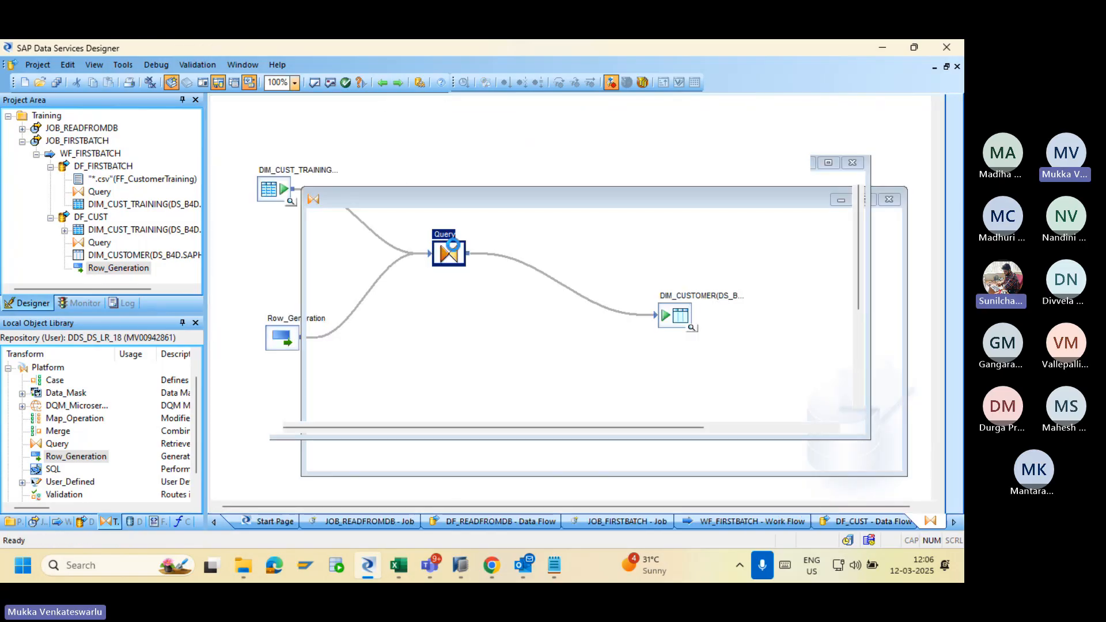
click(281, 258)
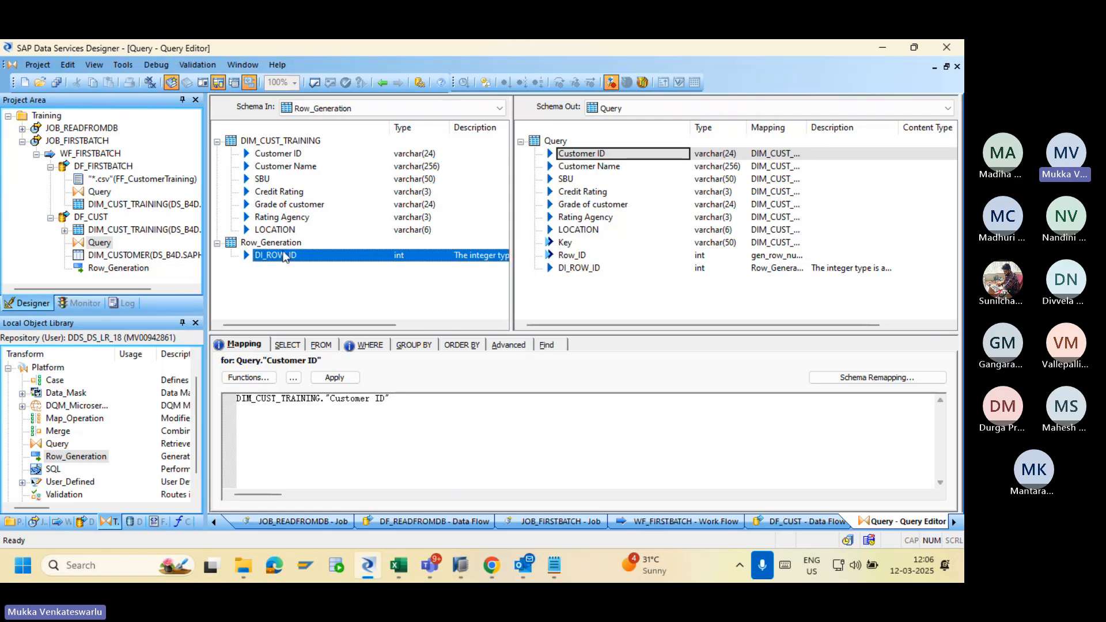
click(382, 83)
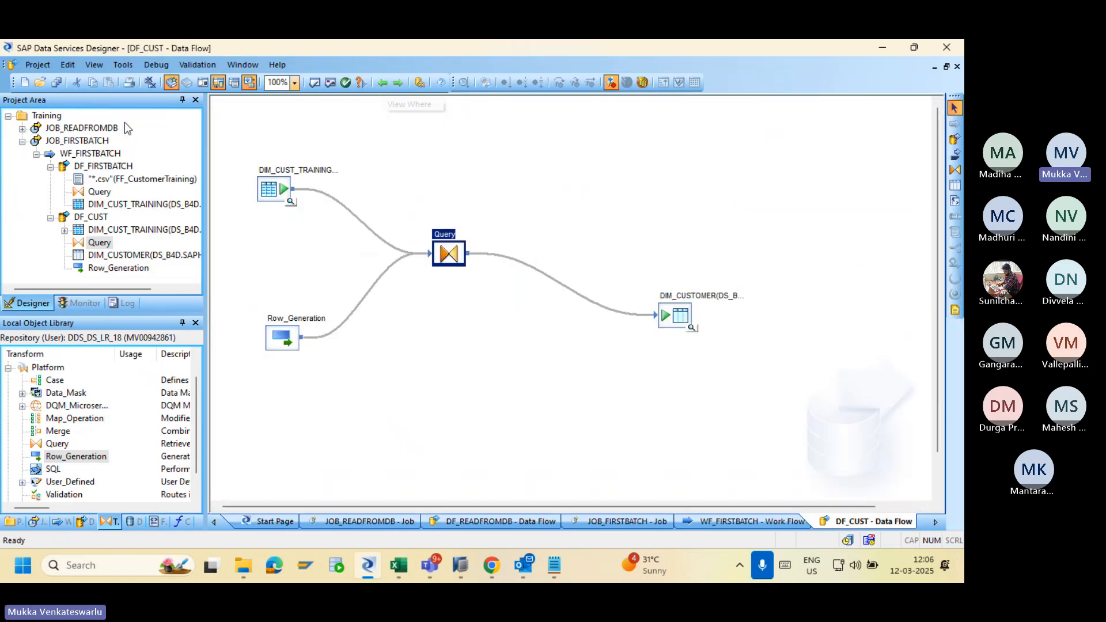
click(56, 82)
click(388, 377)
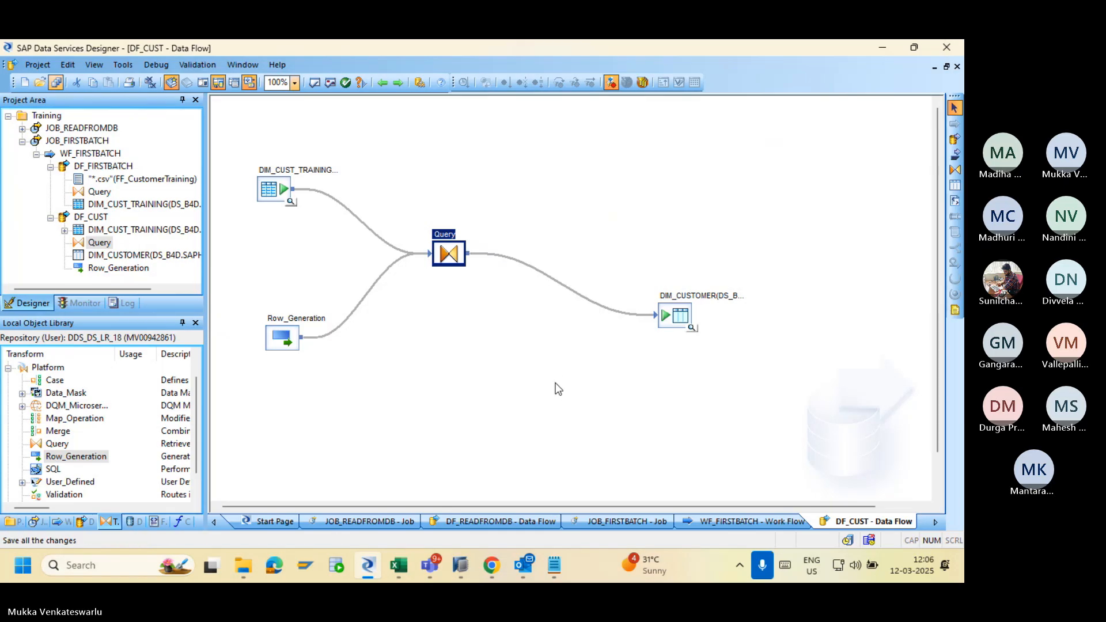
click(493, 562)
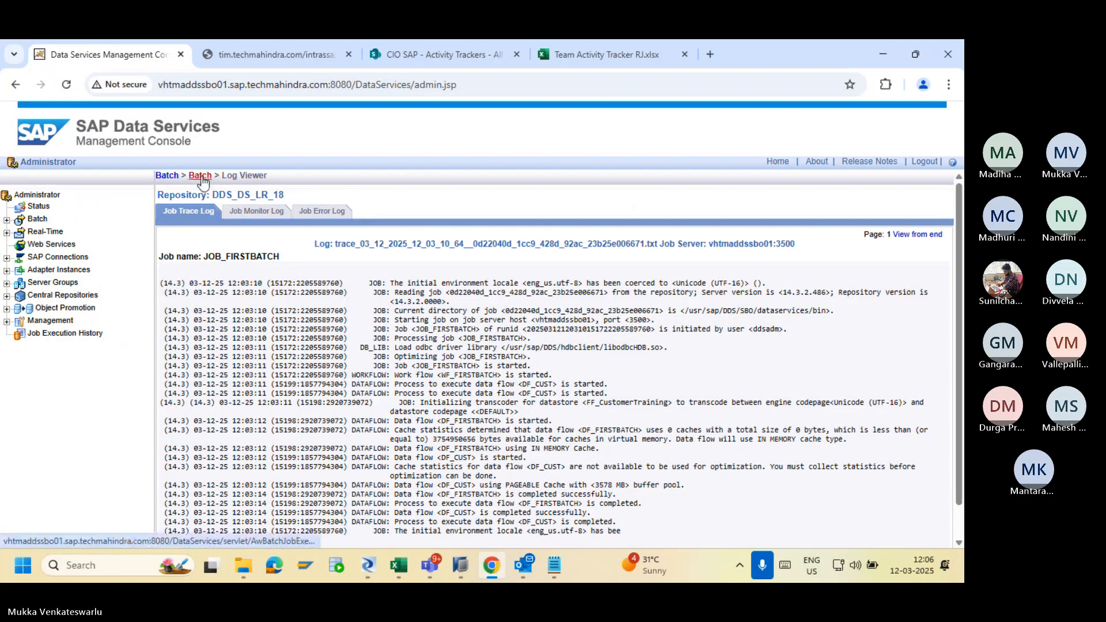
Execute JOB_FIRSTBATCH again from the Management Console and open its trace log.
click(202, 181)
scroll(960, 270, down, 2)
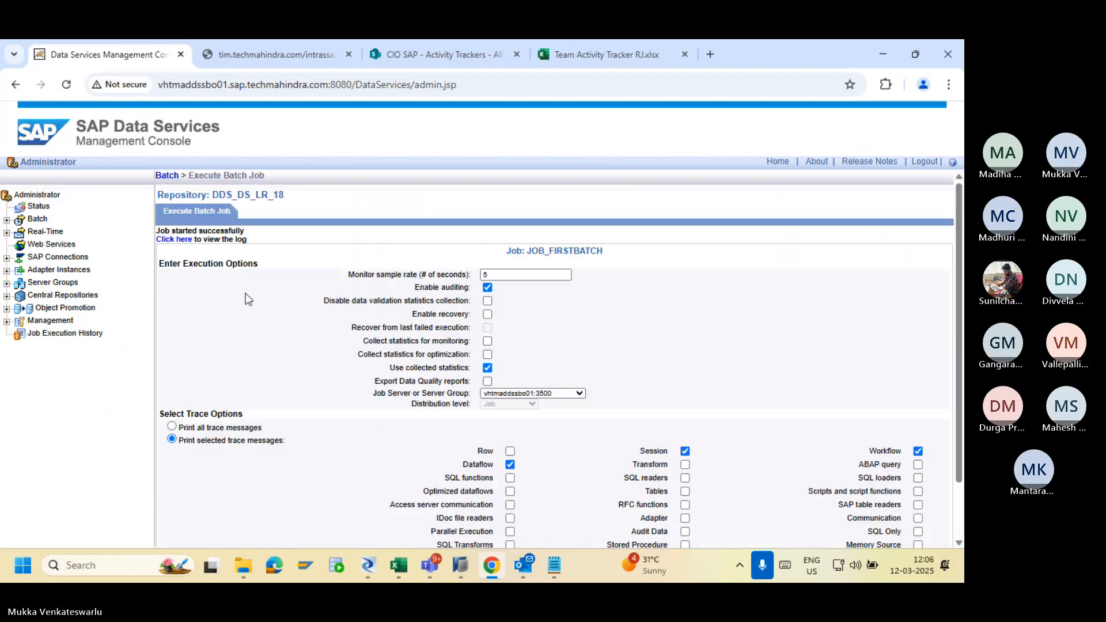
click(170, 244)
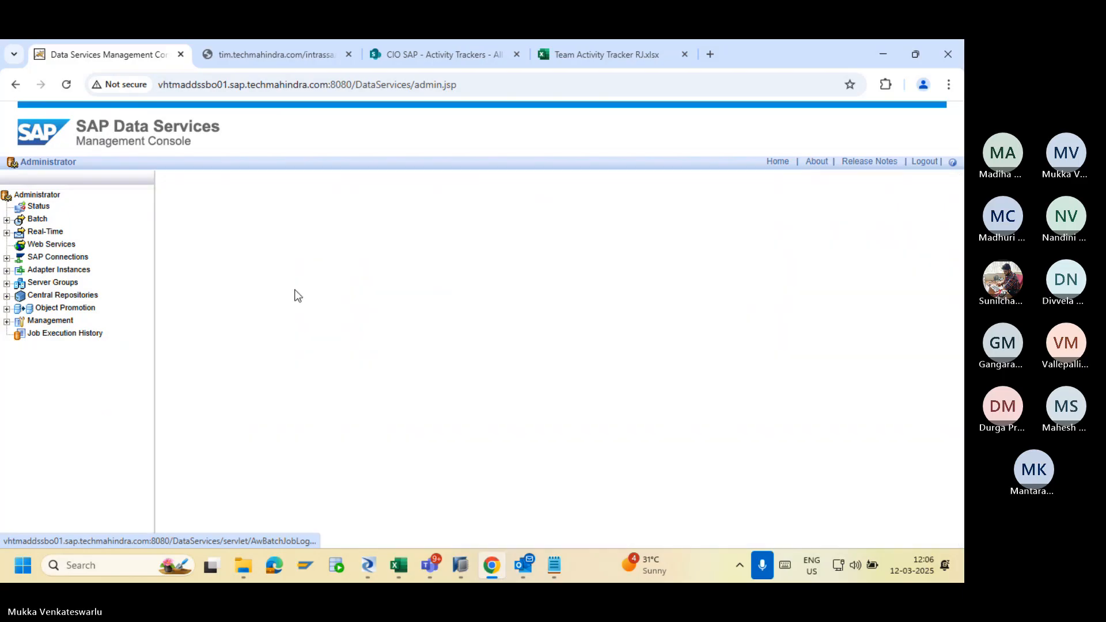
key(alt+Tab)
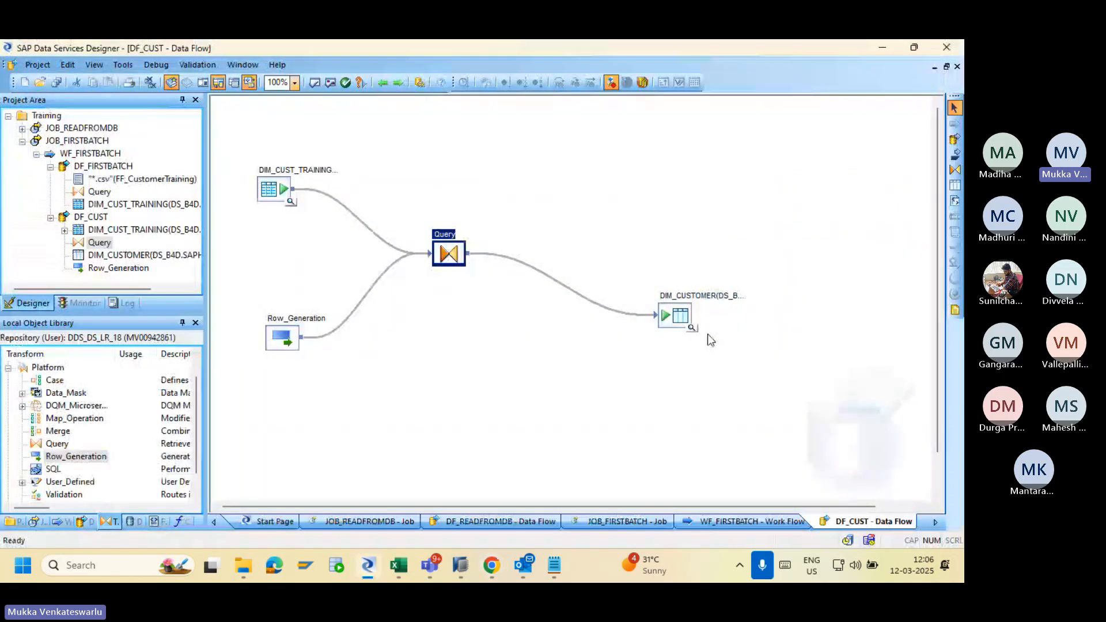
Preview the 77 DIM_CUSTOMER rows, scrolling through the ORACLE, HDFC and HSBC customers.
click(692, 328)
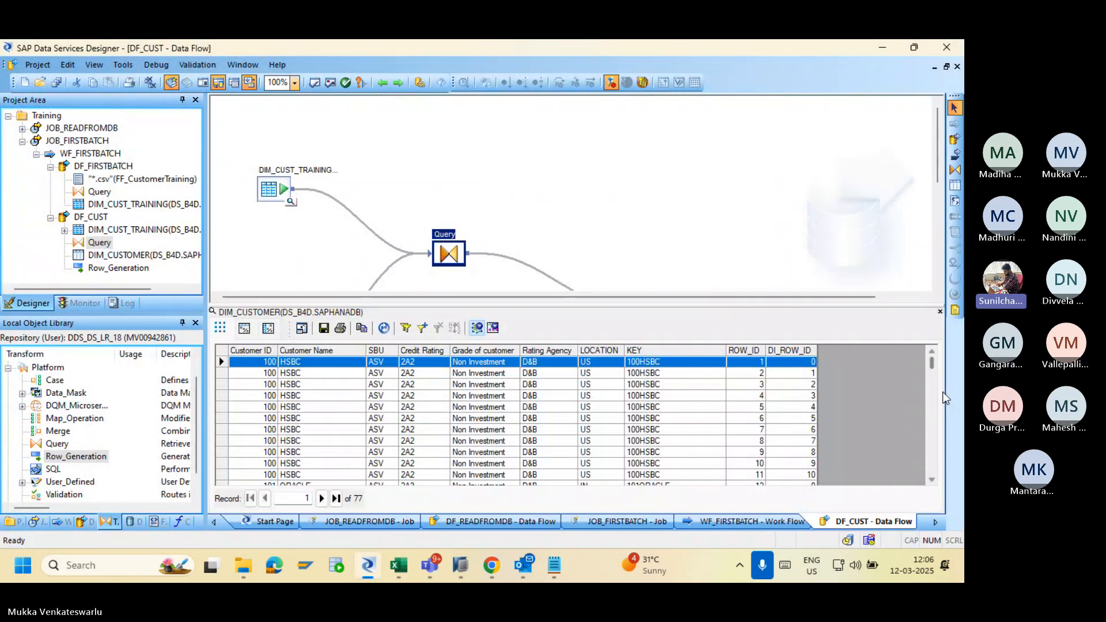
mouse_move(932, 364)
mouse_down()
mouse_move(927, 475)
mouse_move(934, 357)
mouse_up()
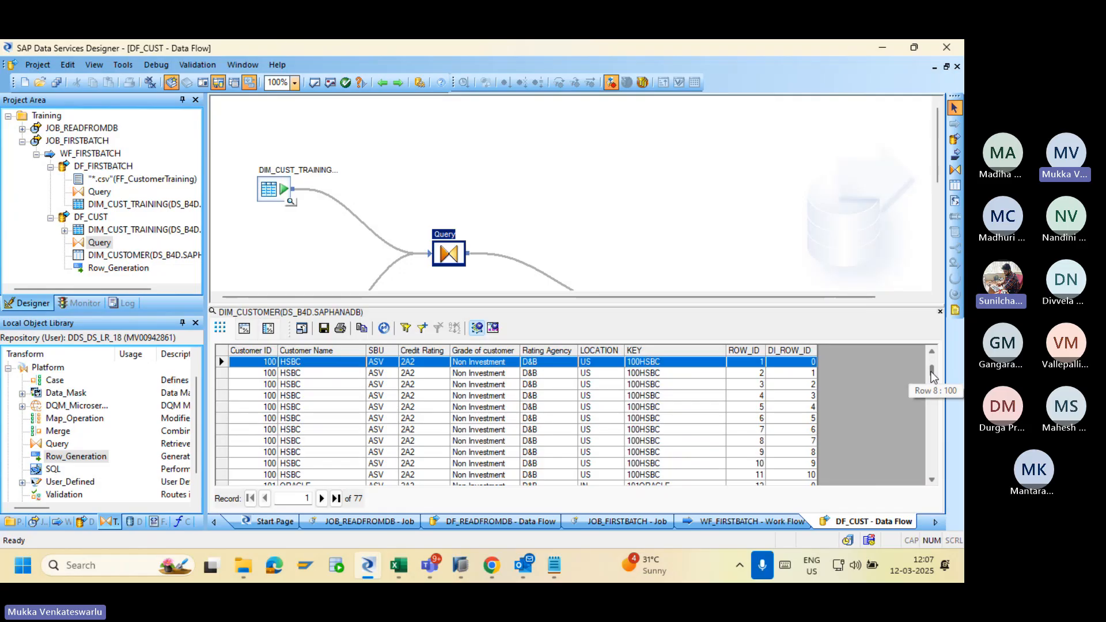
click(931, 397)
double_click(932, 480)
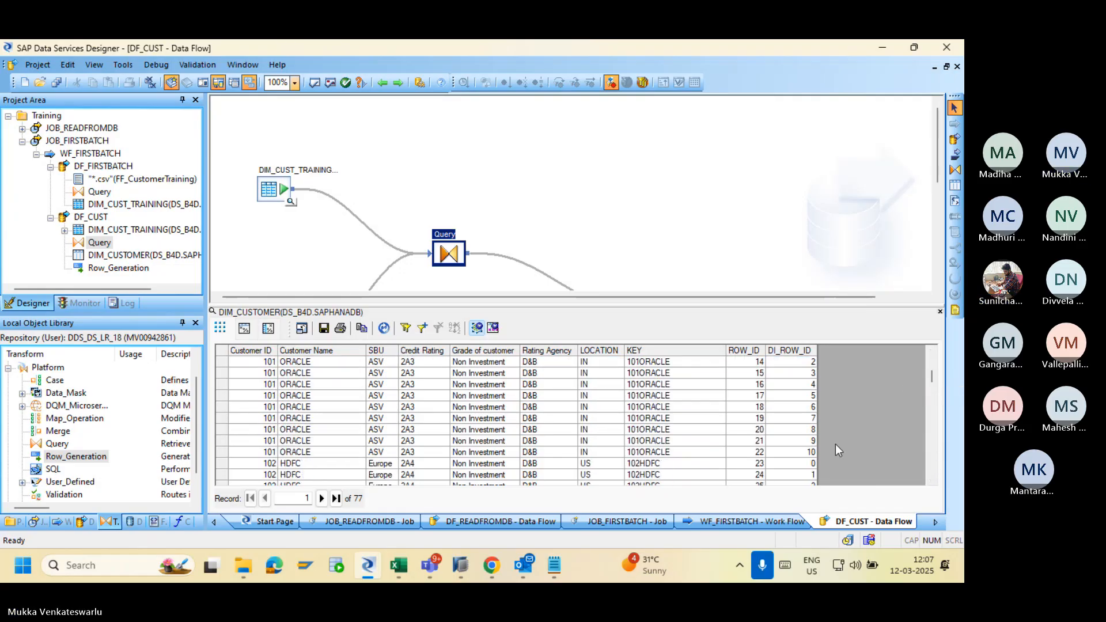
double_click(931, 351)
click(932, 352)
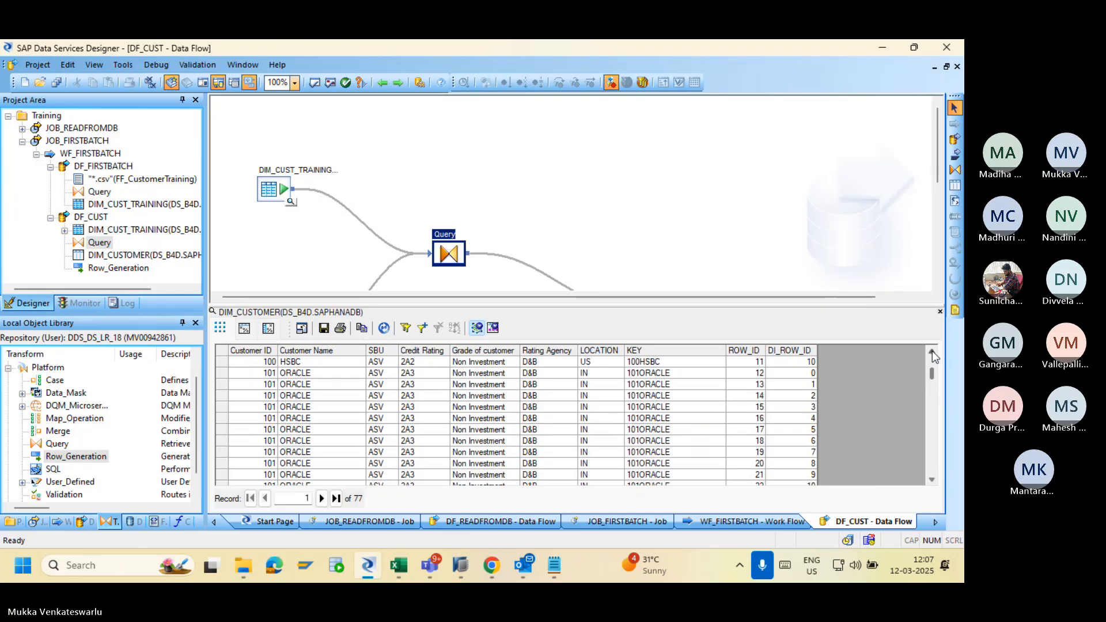
click(932, 351)
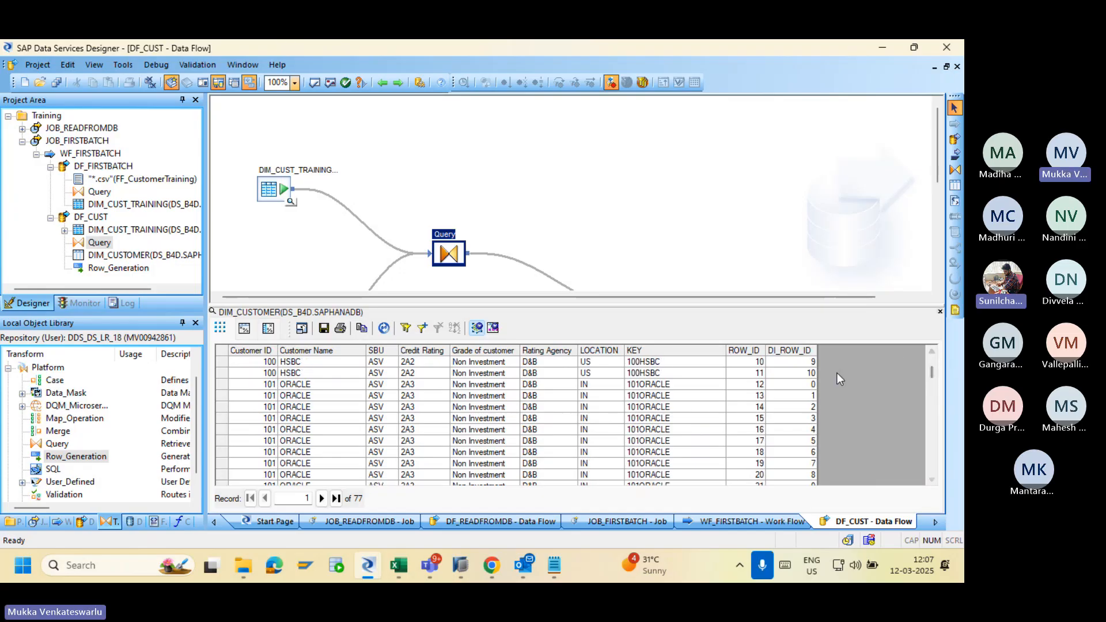
Select the rows with ROW_ID 11 and 12, then open the Query transform's mappings.
click(805, 374)
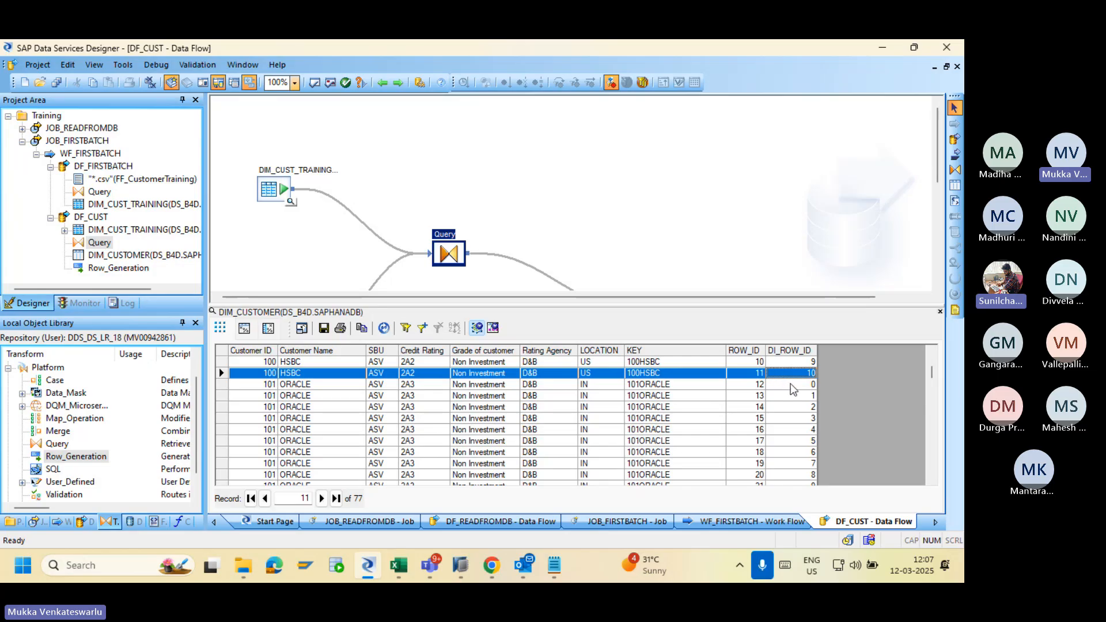
click(792, 385)
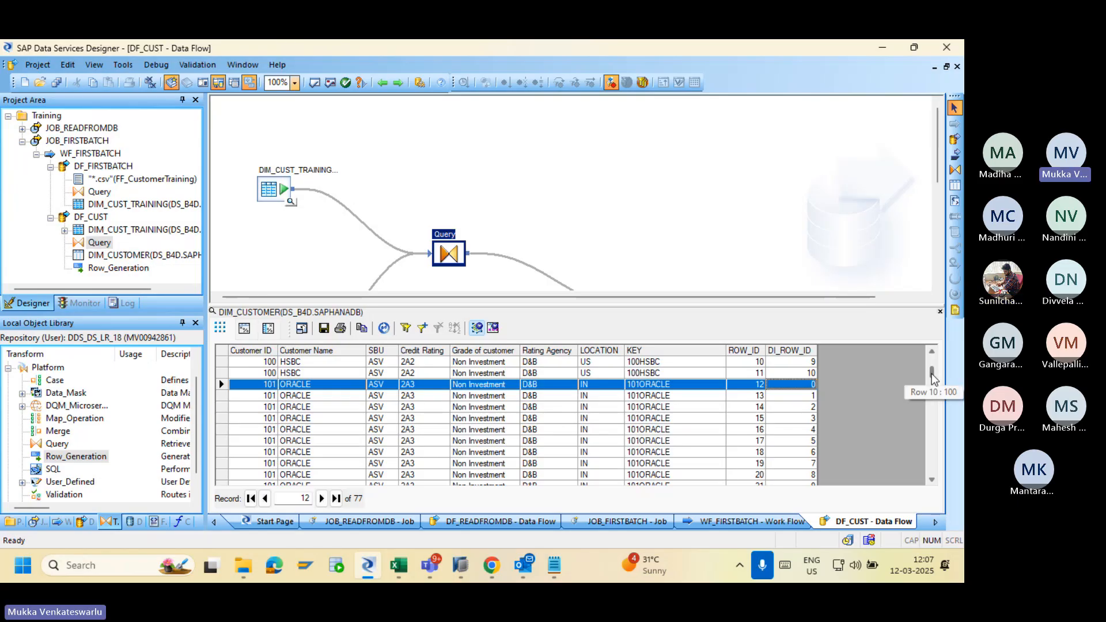
mouse_move(933, 378)
mouse_down()
mouse_move(934, 411)
mouse_move(934, 360)
mouse_up()
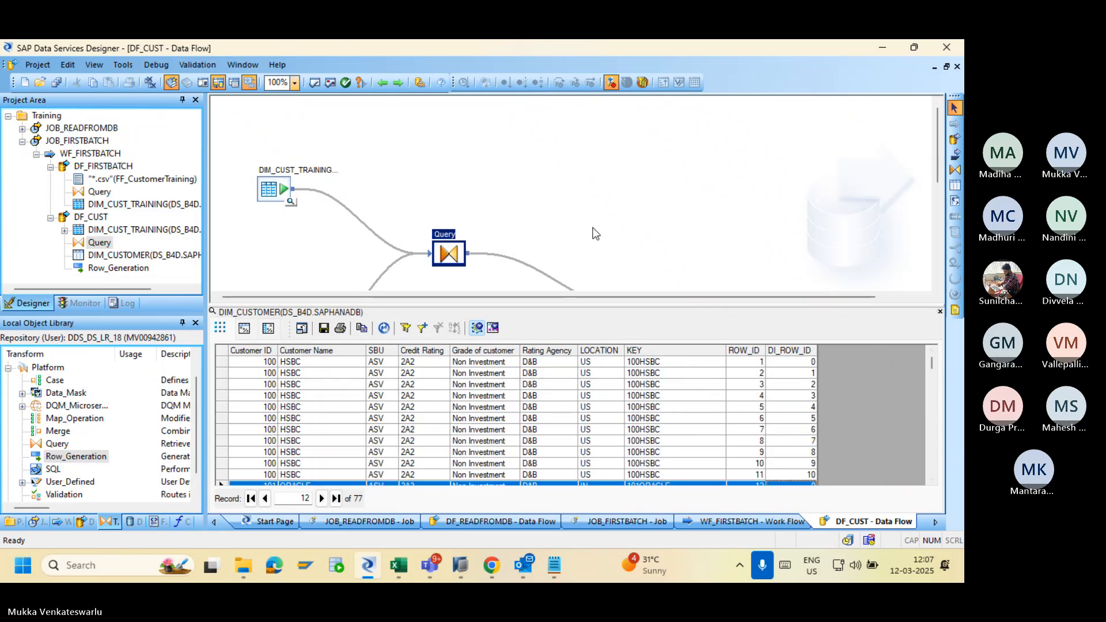
double_click(448, 252)
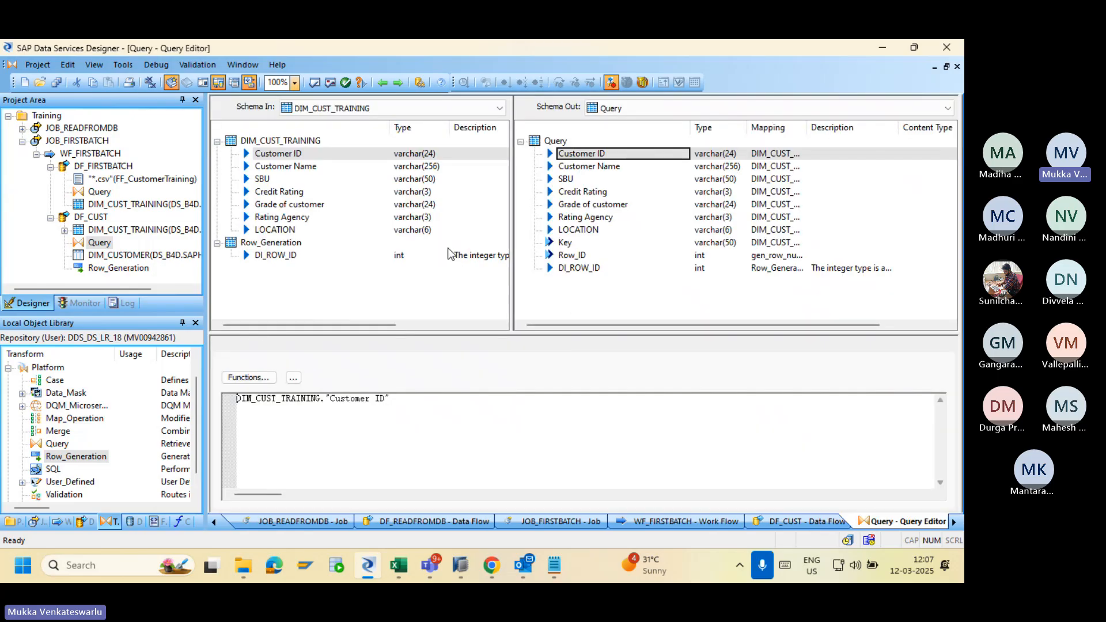
Delete the Row_ID column from the Query's Schema Out and save DF_CUST.
click(566, 256)
right_click(566, 259)
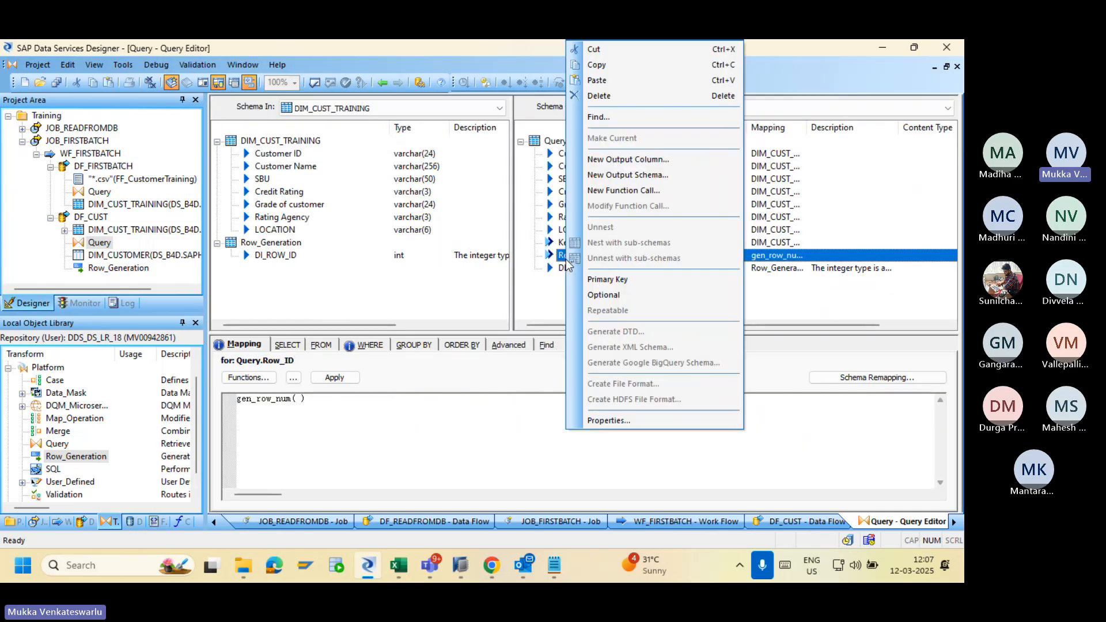
click(612, 99)
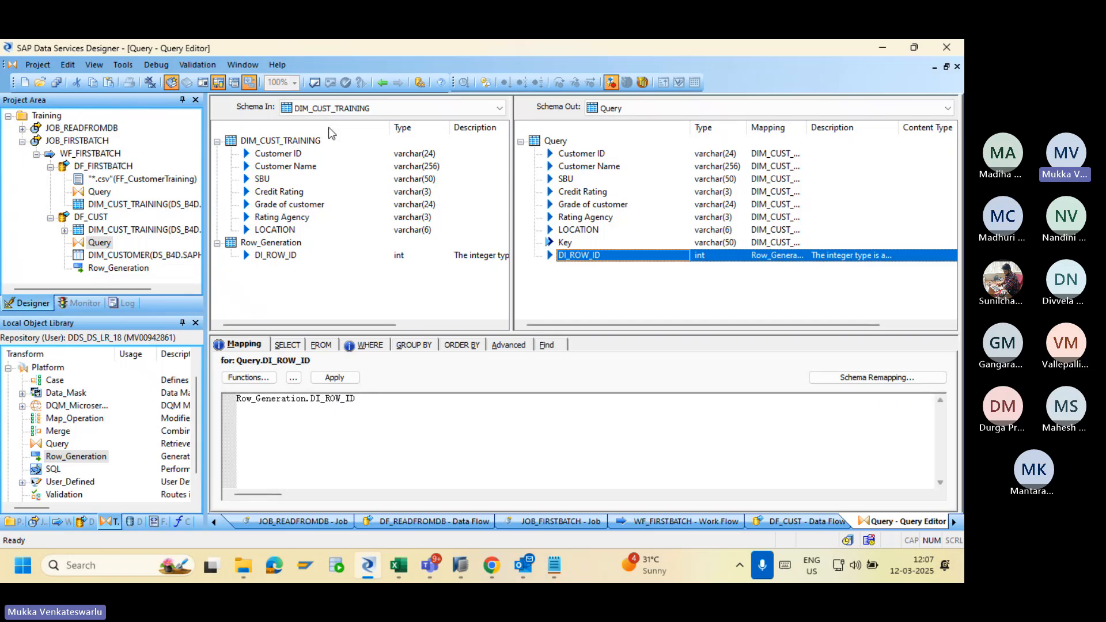
click(56, 82)
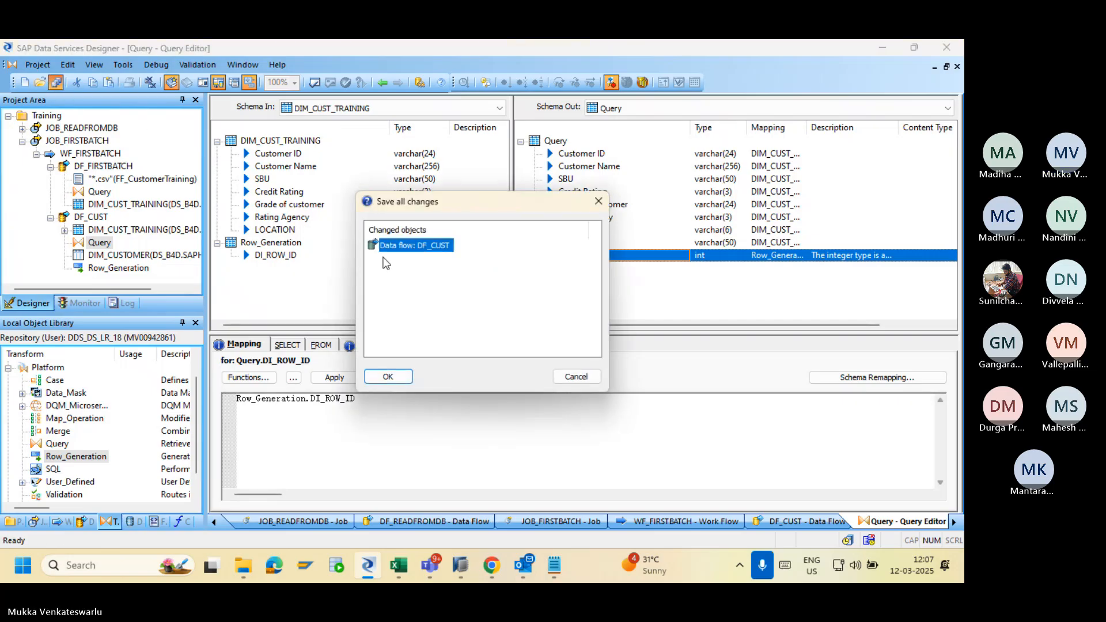
click(388, 377)
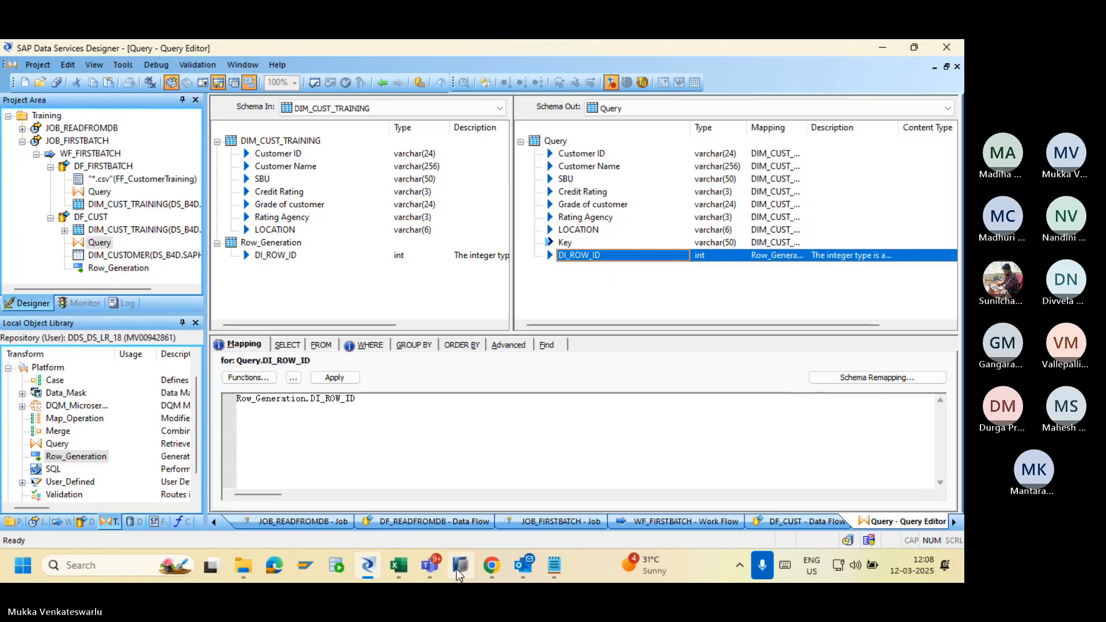
Rerun JOB_FIRSTBATCH and confirm in the trace log that DF_CUST completed successfully.
click(491, 566)
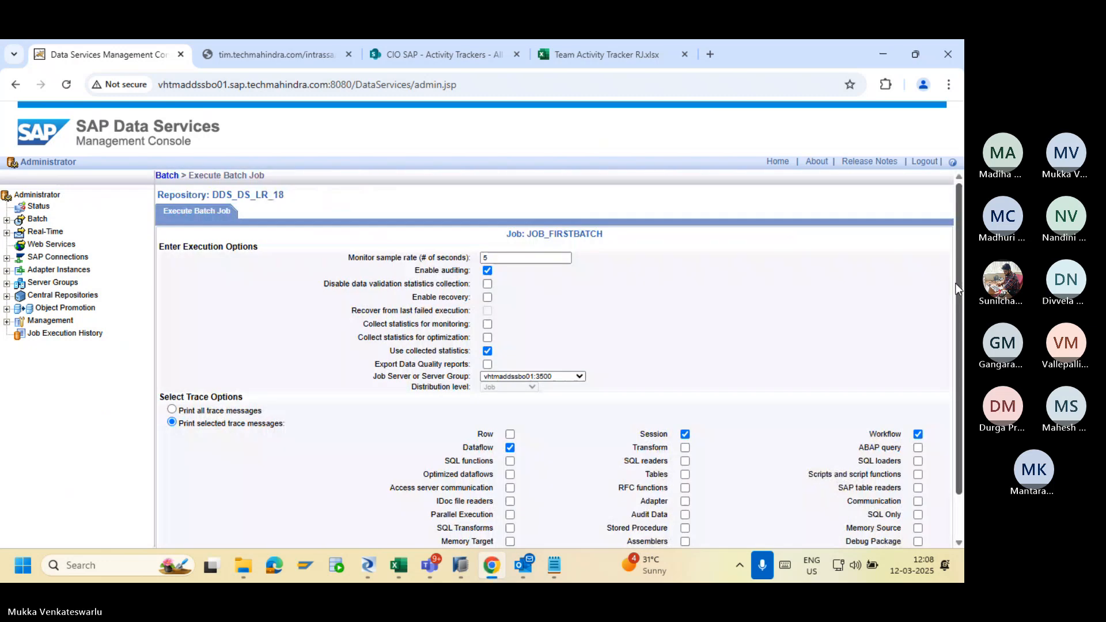
drag(959, 292, 958, 375)
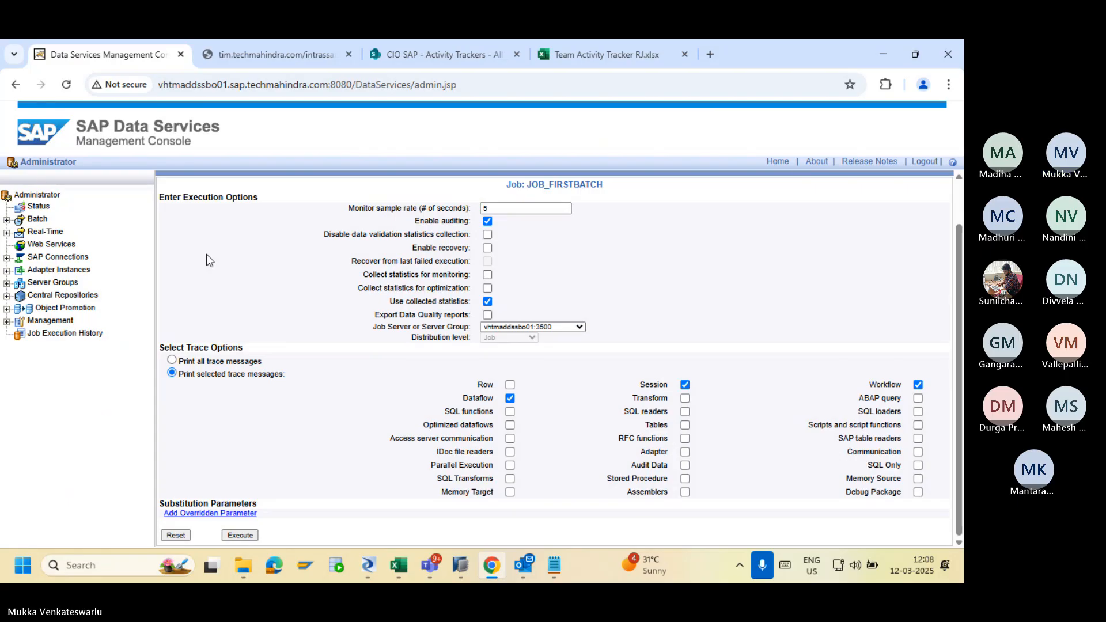
click(186, 247)
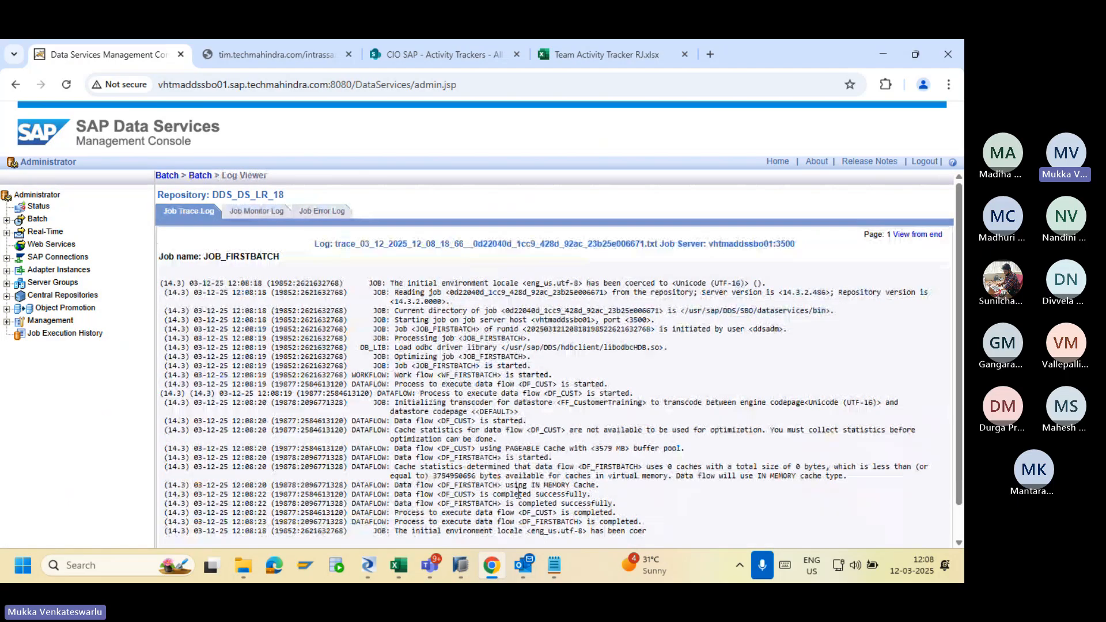
click(368, 569)
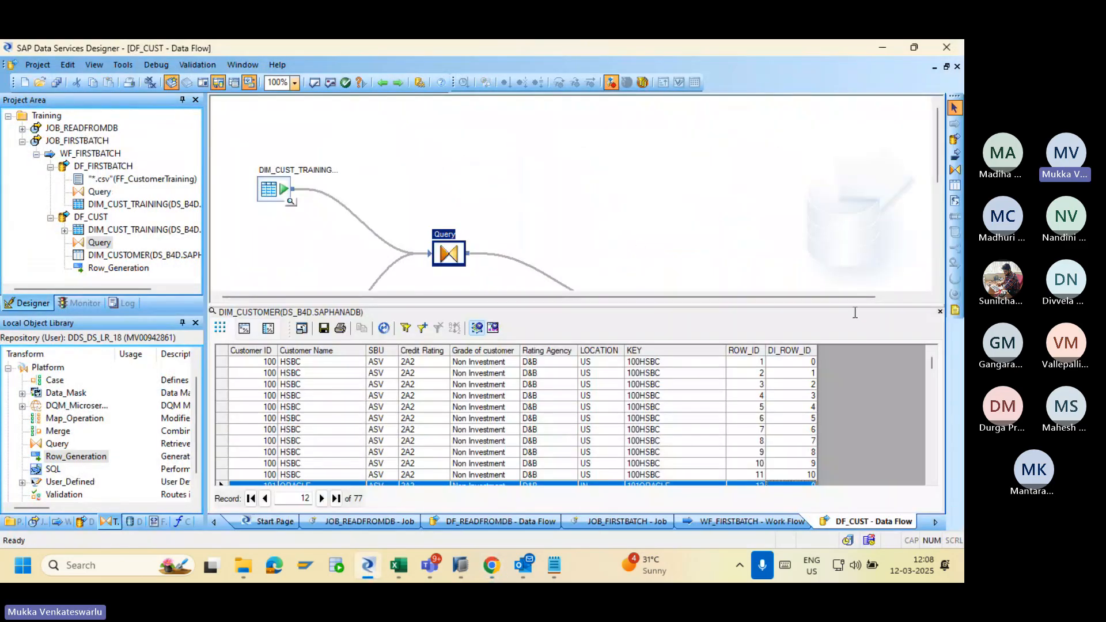
click(940, 312)
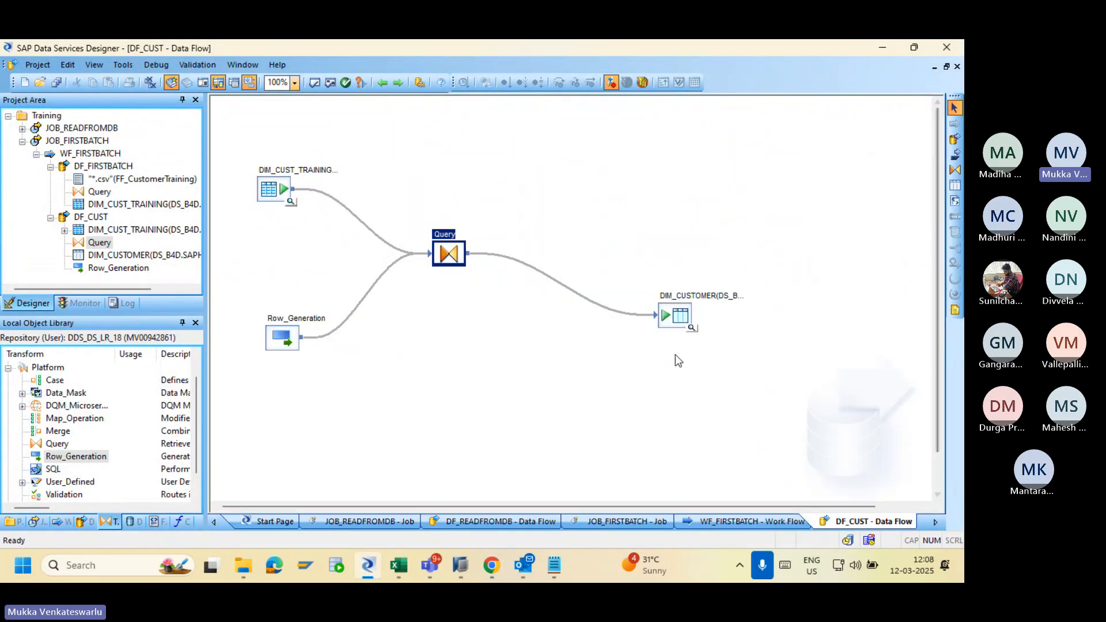
click(691, 327)
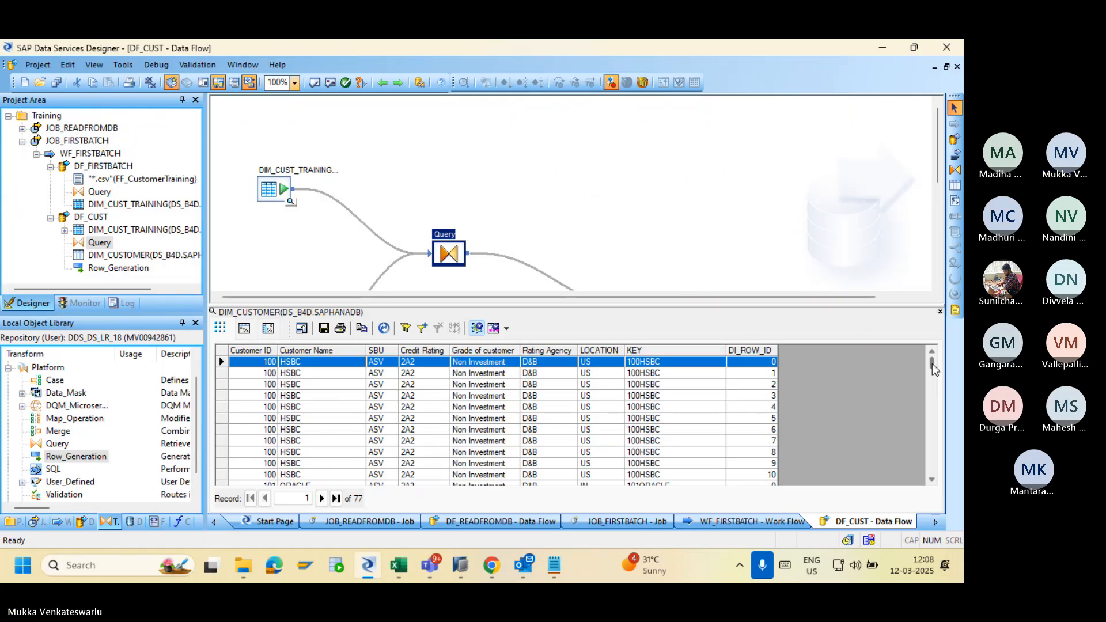
drag(934, 371, 934, 398)
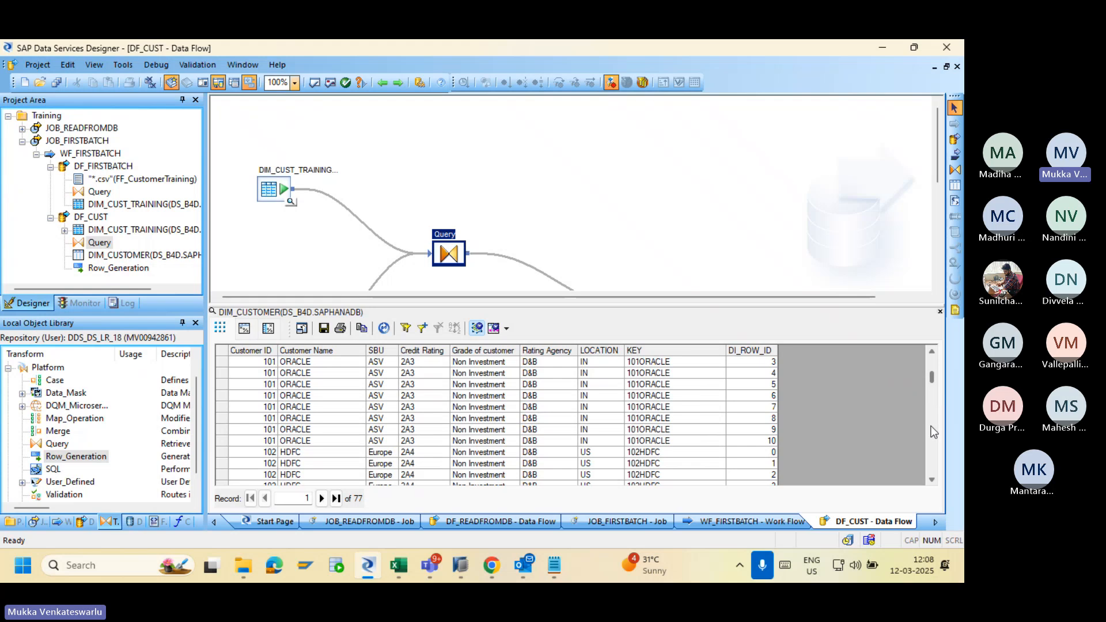
click(764, 441)
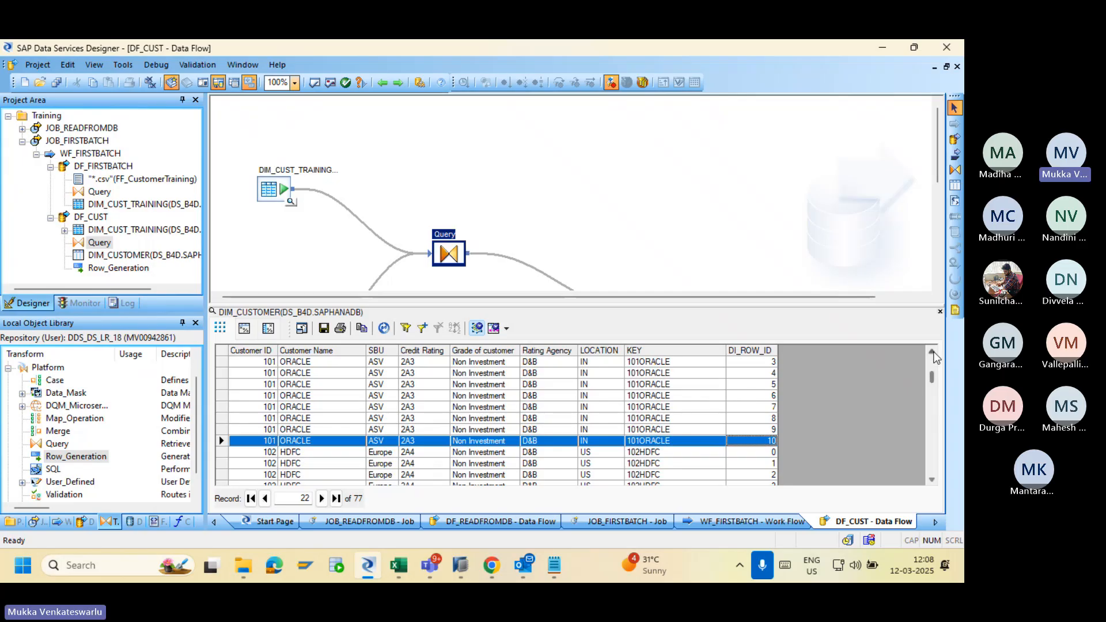
scroll(934, 357, up, 1)
scroll(935, 357, up, 4)
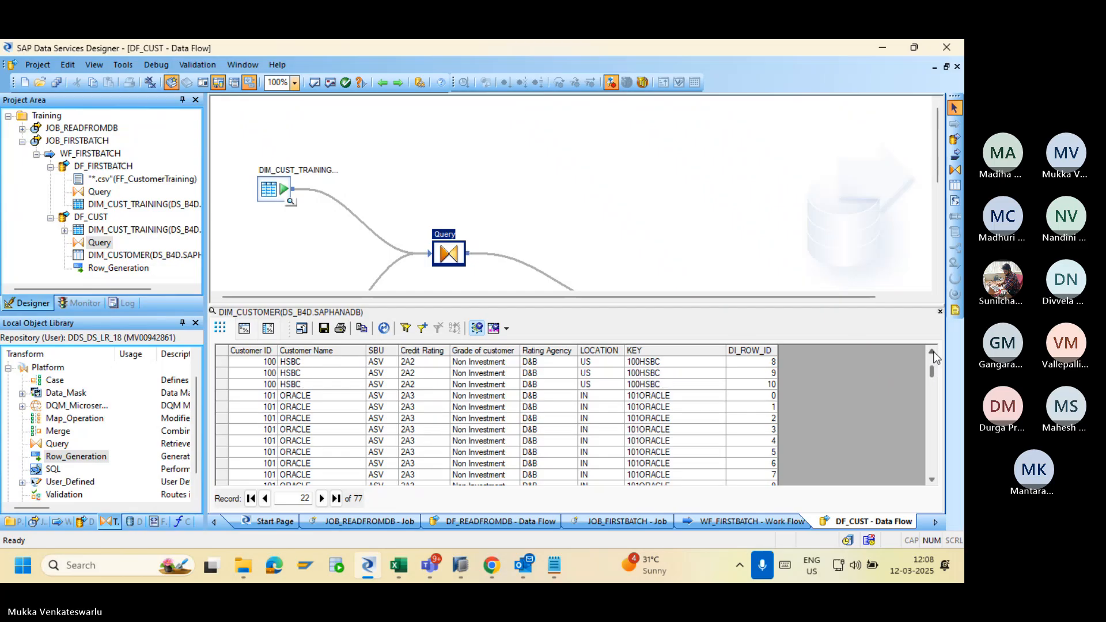
scroll(934, 357, up, 4)
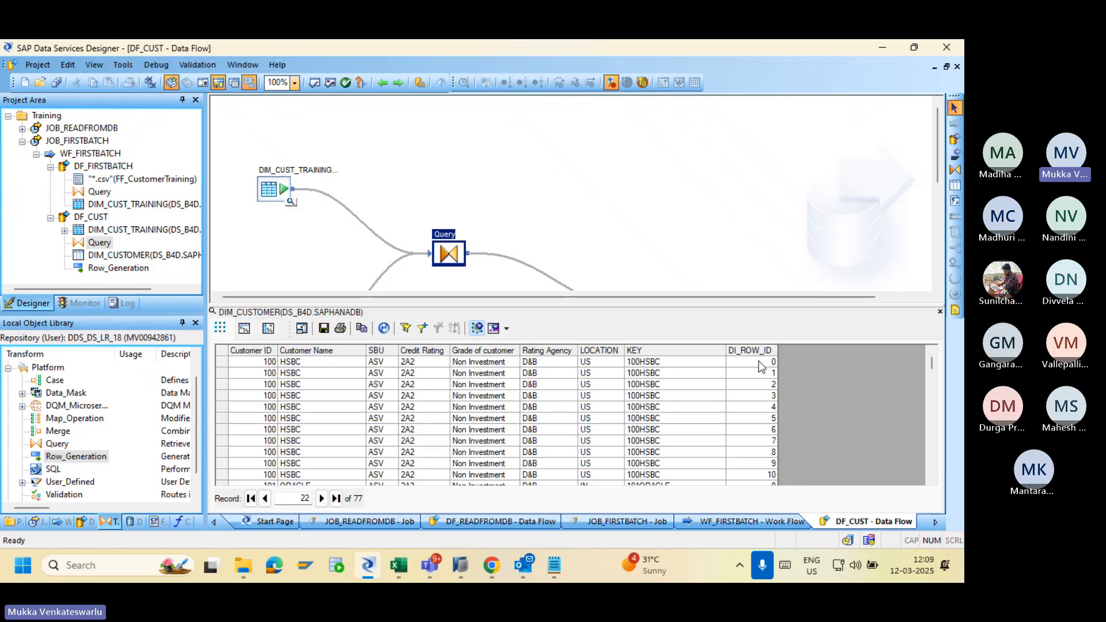
click(932, 480)
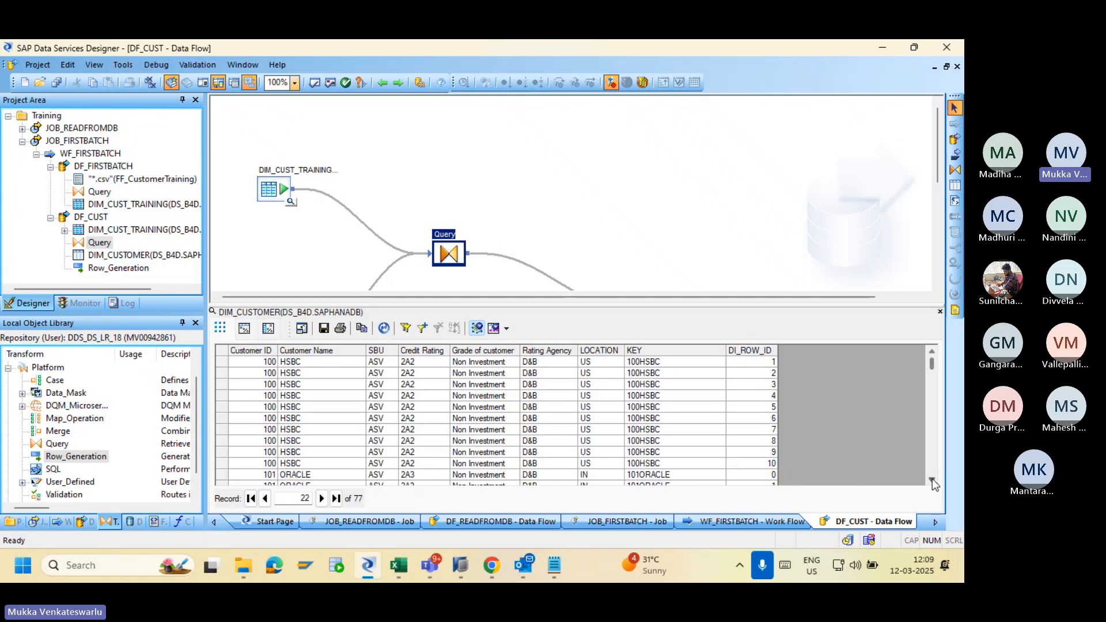
click(932, 480)
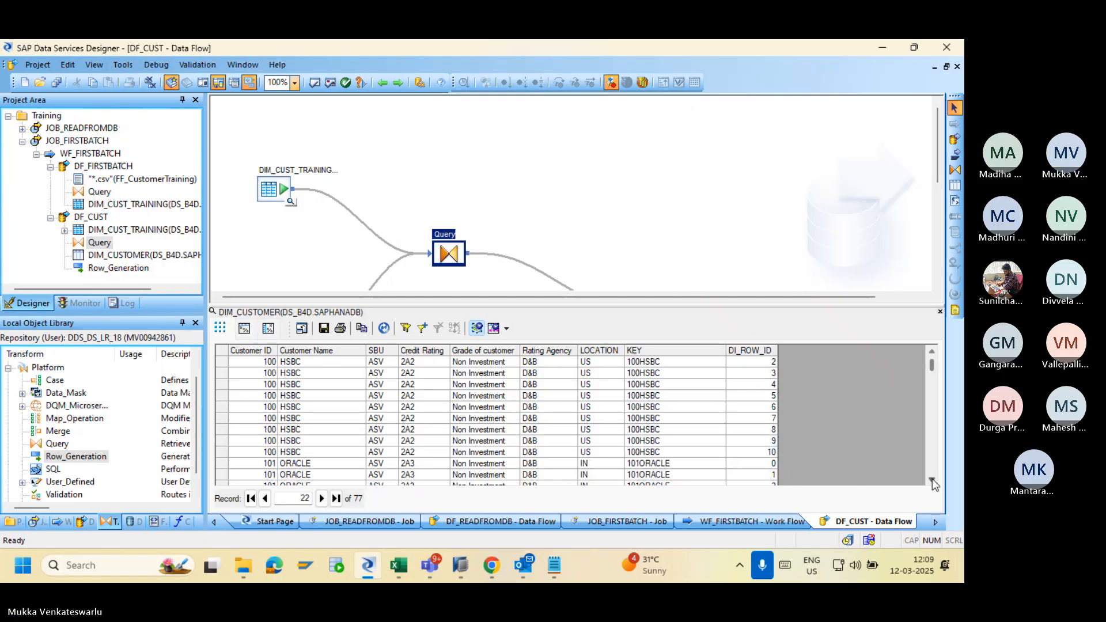
click(761, 454)
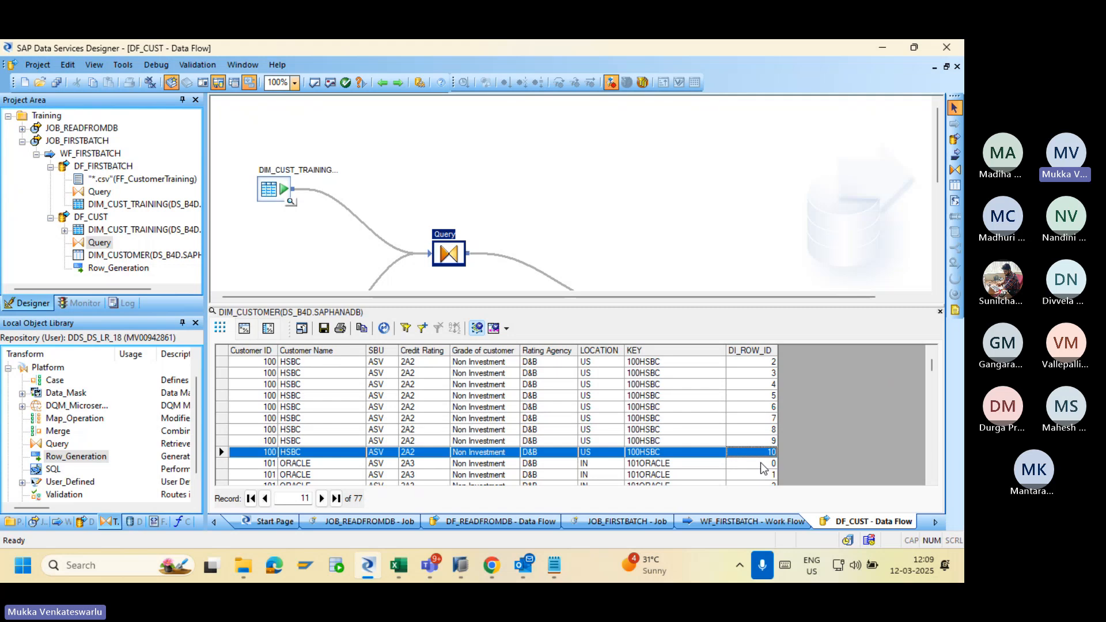
click(931, 480)
click(931, 481)
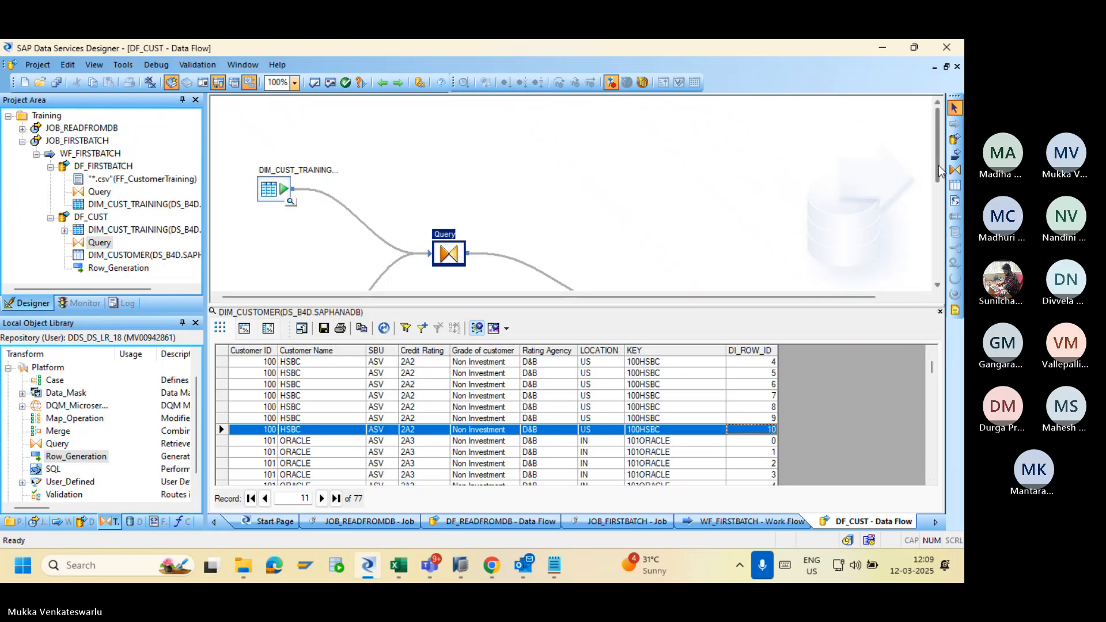
drag(937, 167, 932, 245)
Change Row_Generation's row count from 11 to 1 and save DF_CUST.
double_click(283, 133)
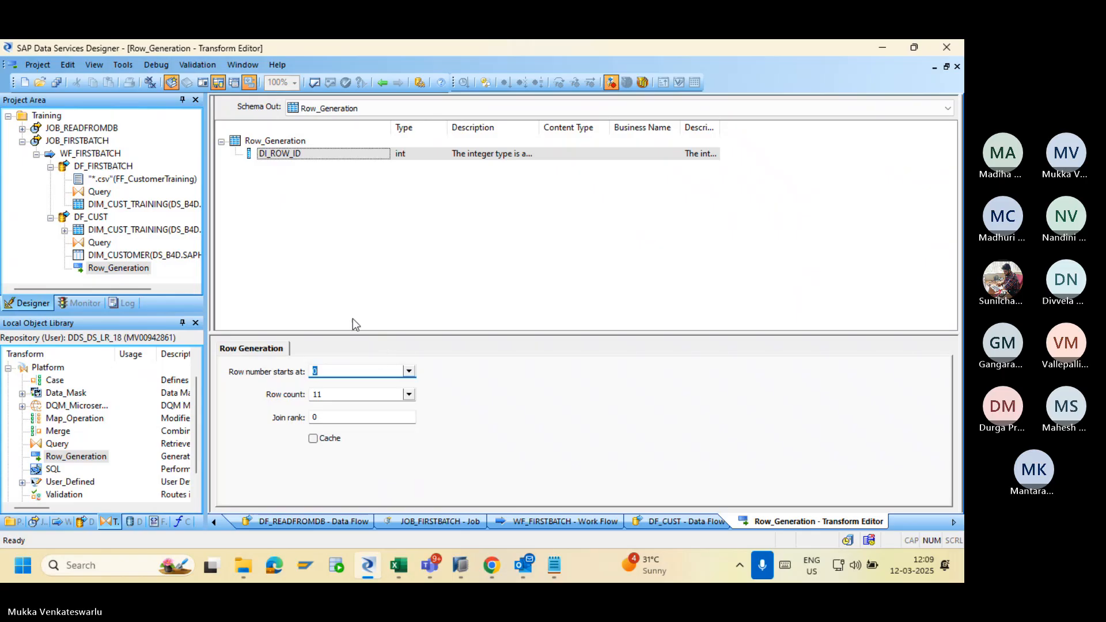
click(353, 394)
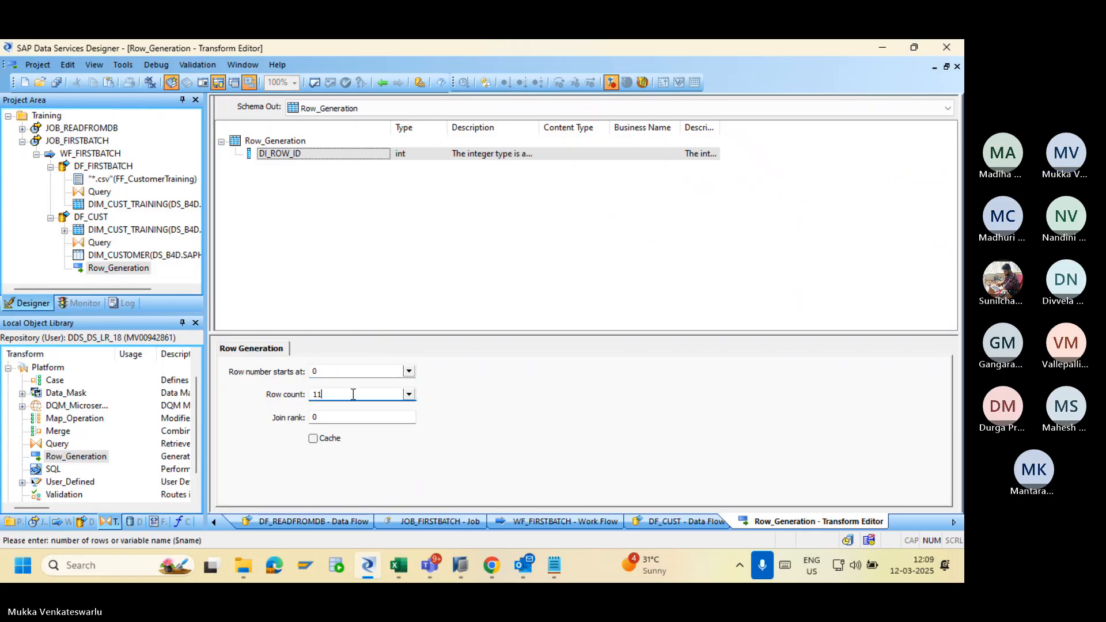
key(BackSpace)
key(BackSpace)
text(1)
click(382, 83)
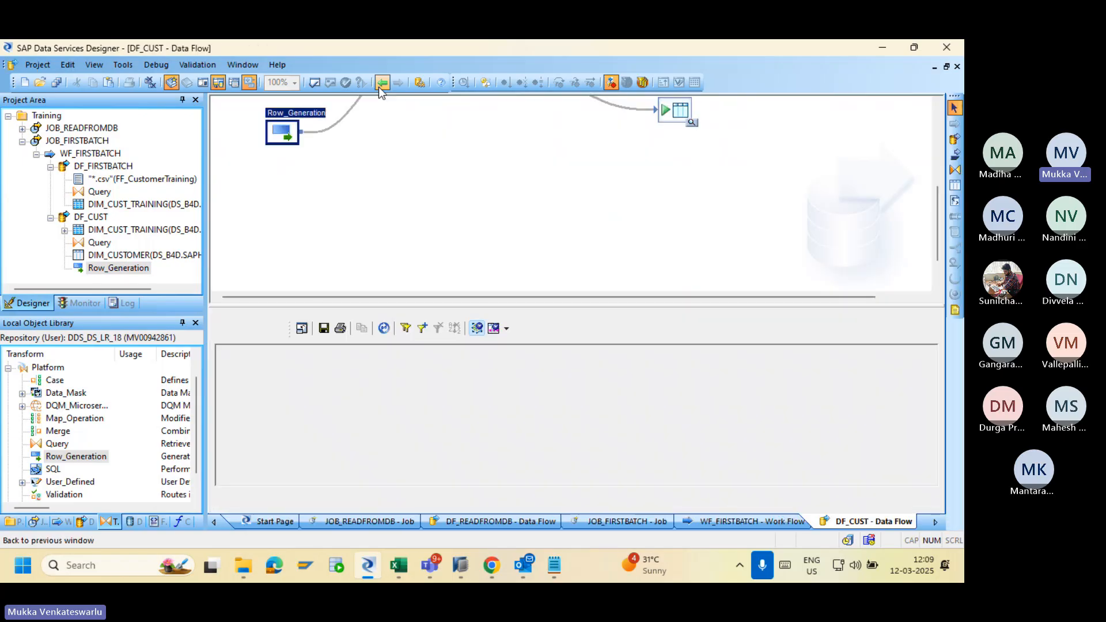
click(57, 83)
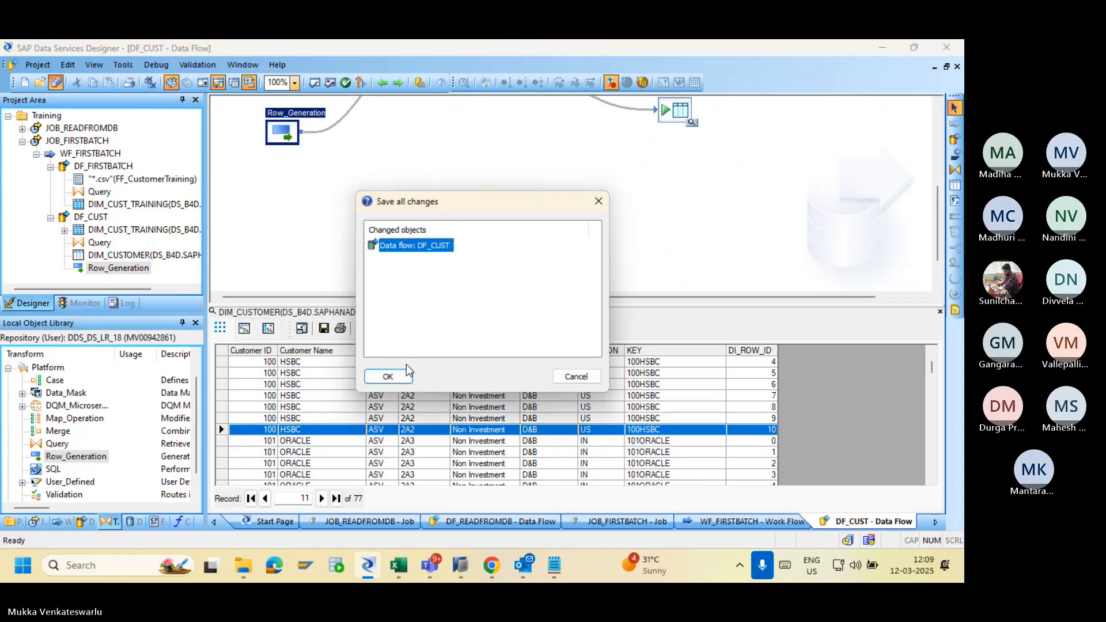
click(394, 374)
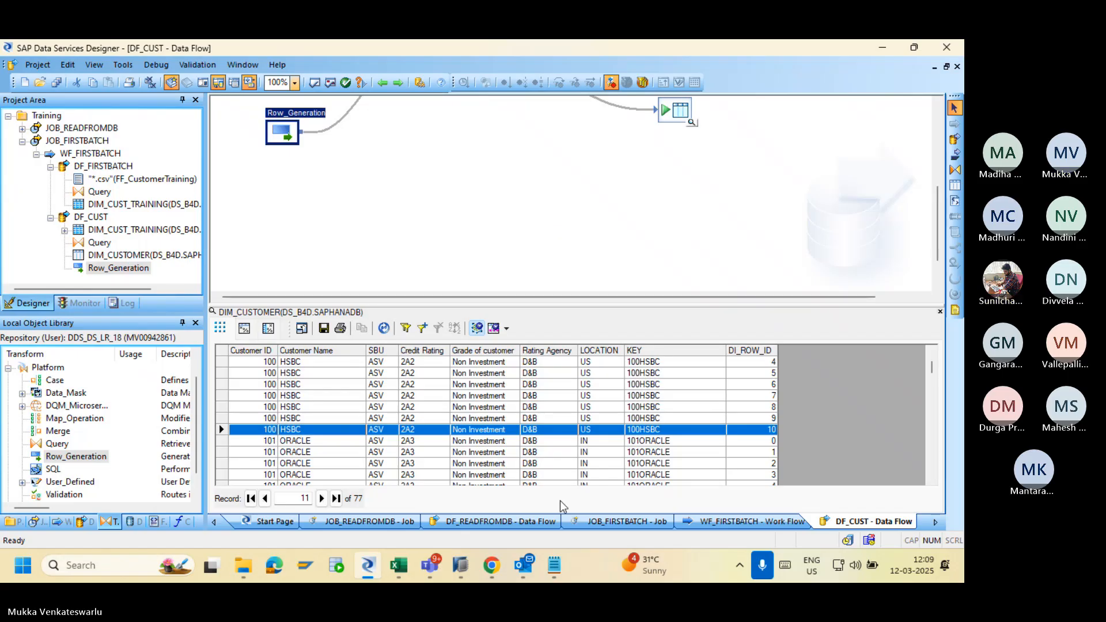
Execute JOB_FIRSTBATCH once more in the Management Console and open its trace log.
click(500, 573)
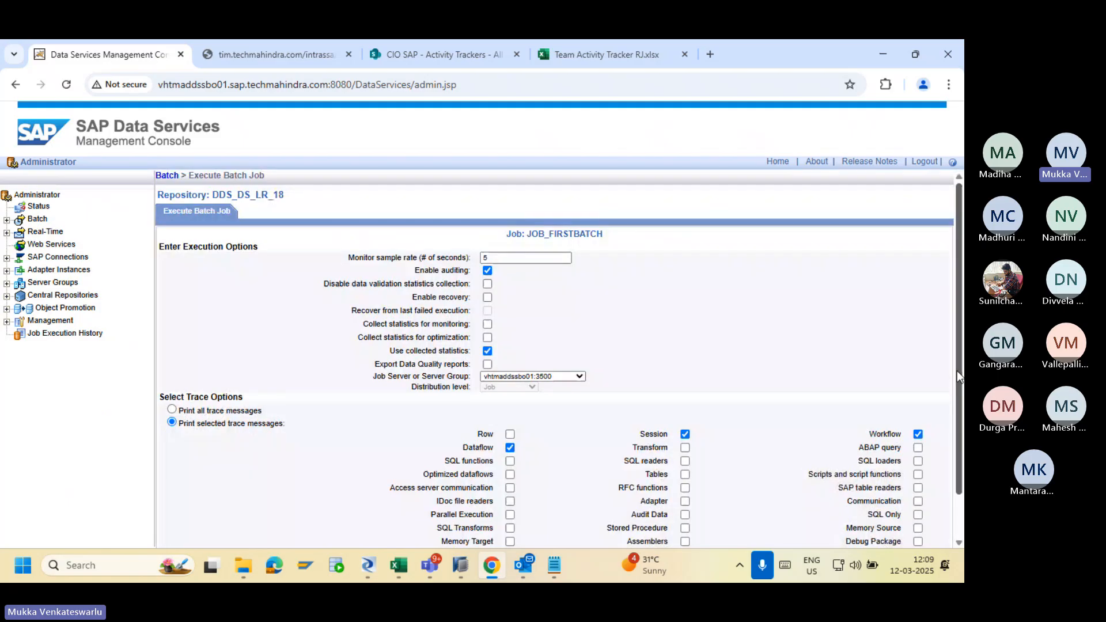
drag(956, 370, 945, 519)
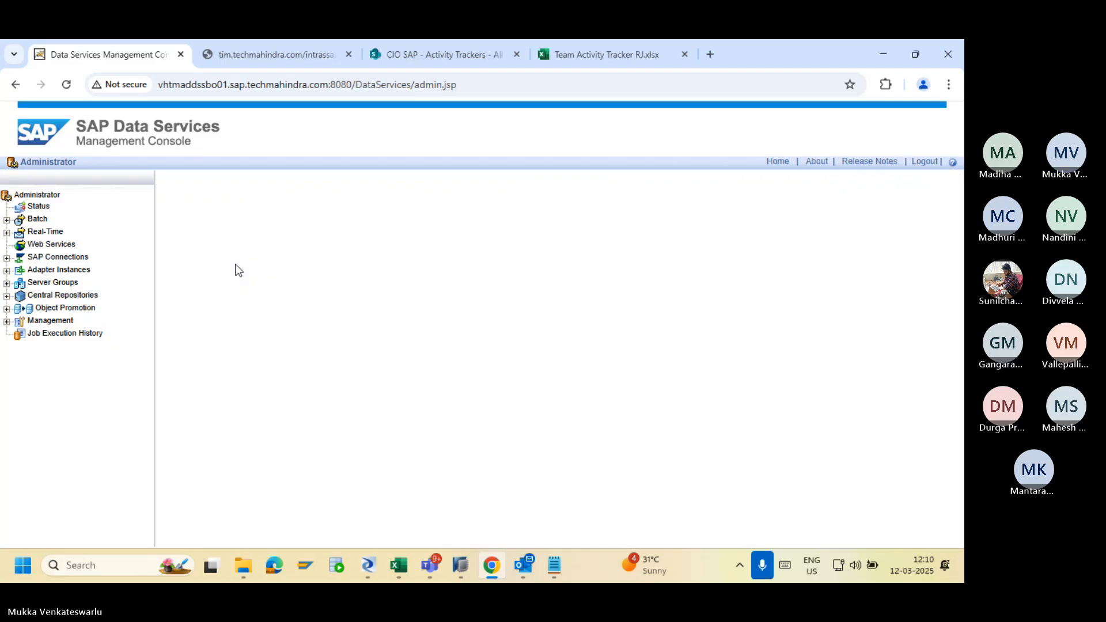
click(174, 241)
Reload the DIM_CUSTOMER preview to show 7 rows, then reopen the Row_Generation editor.
key(alt+Tab)
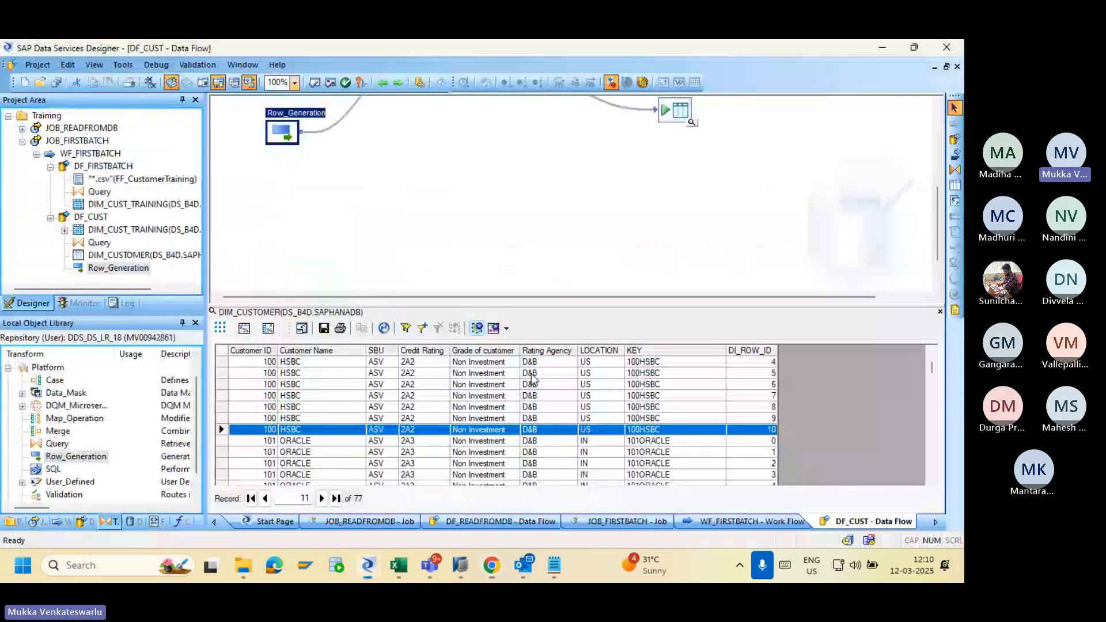
click(940, 312)
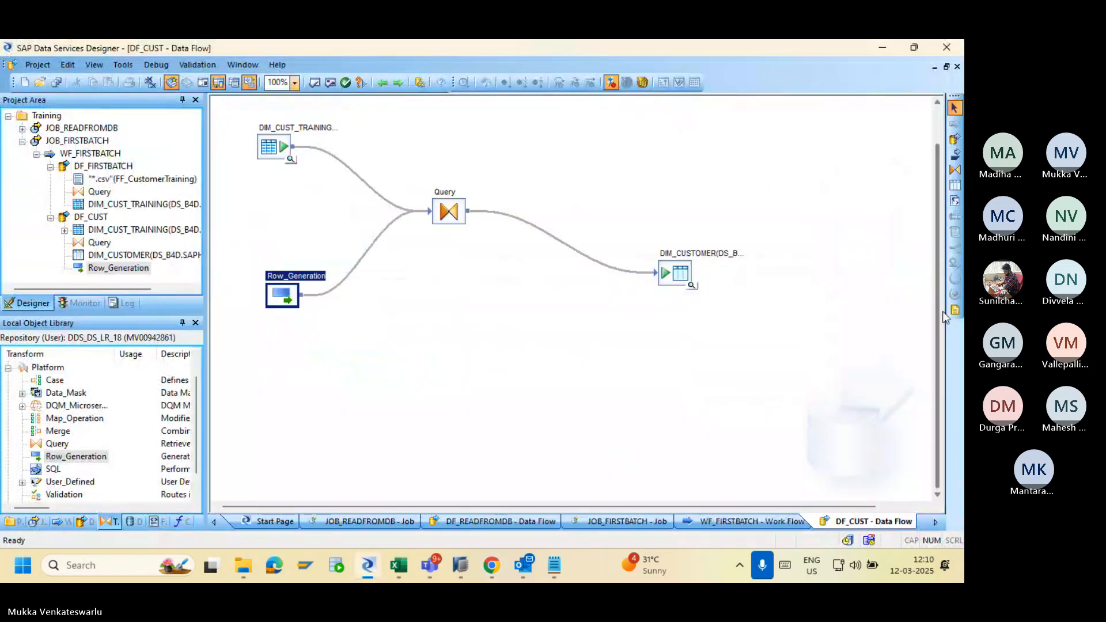
click(692, 287)
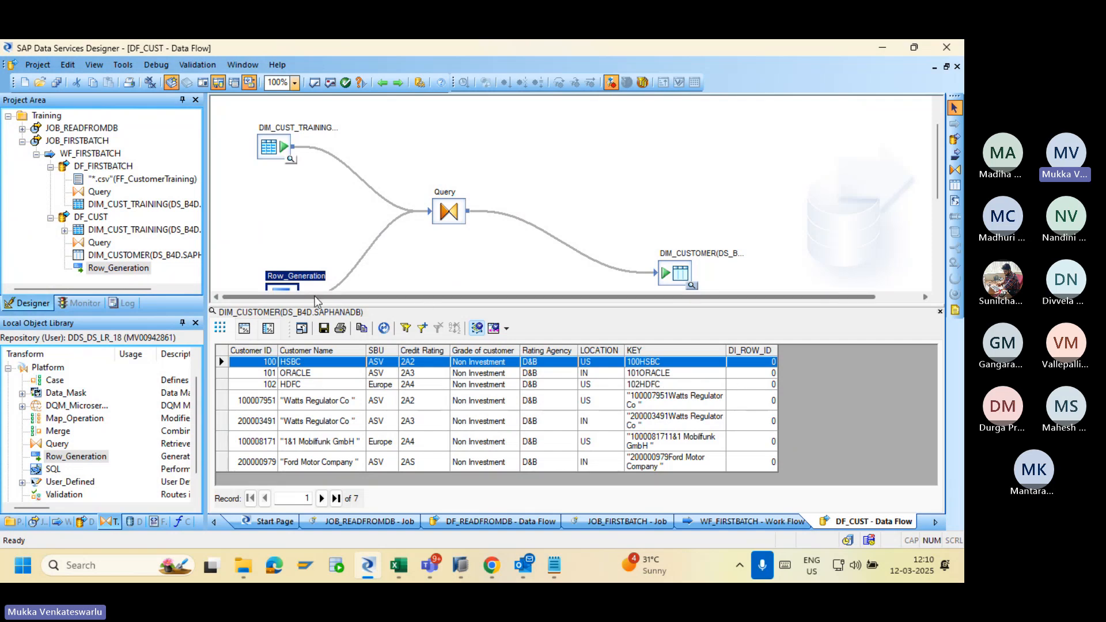
double_click(281, 287)
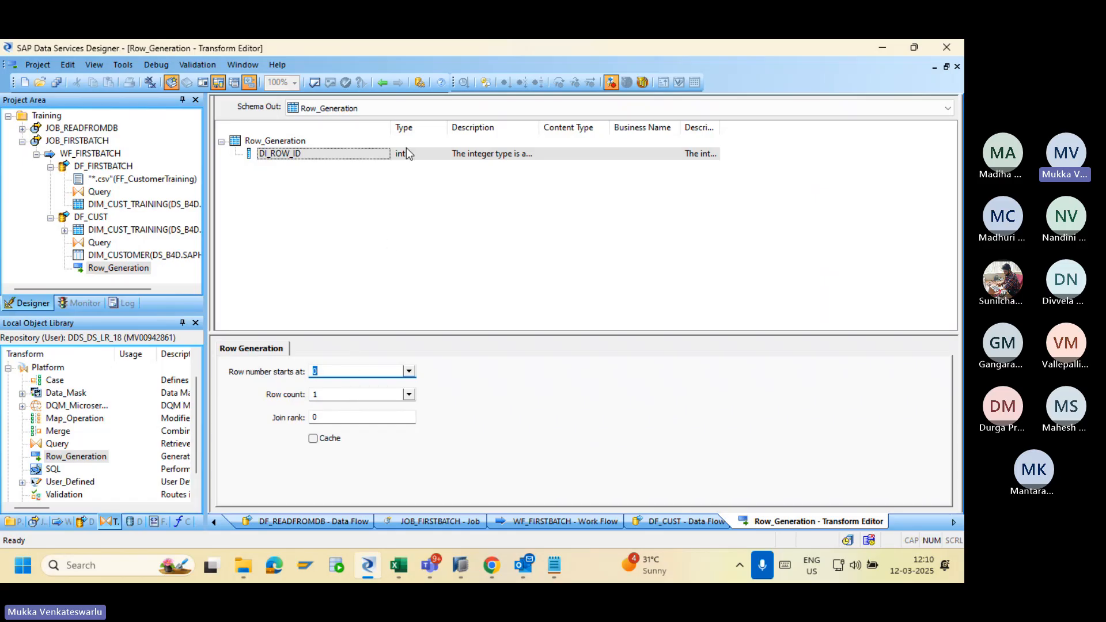
Close the Row_Generation editor and go back to the DF_CUST data flow.
click(382, 83)
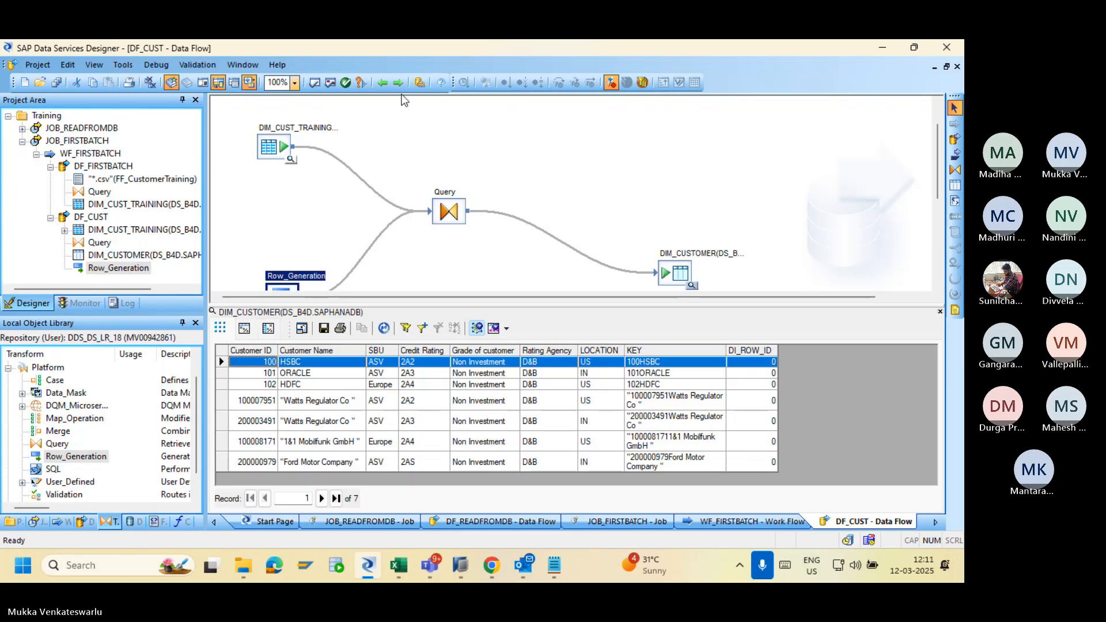
In WF_FIRSTBATCH, reposition DF_FIRSTBATCH and connect it to run before DF_CUST.
click(383, 83)
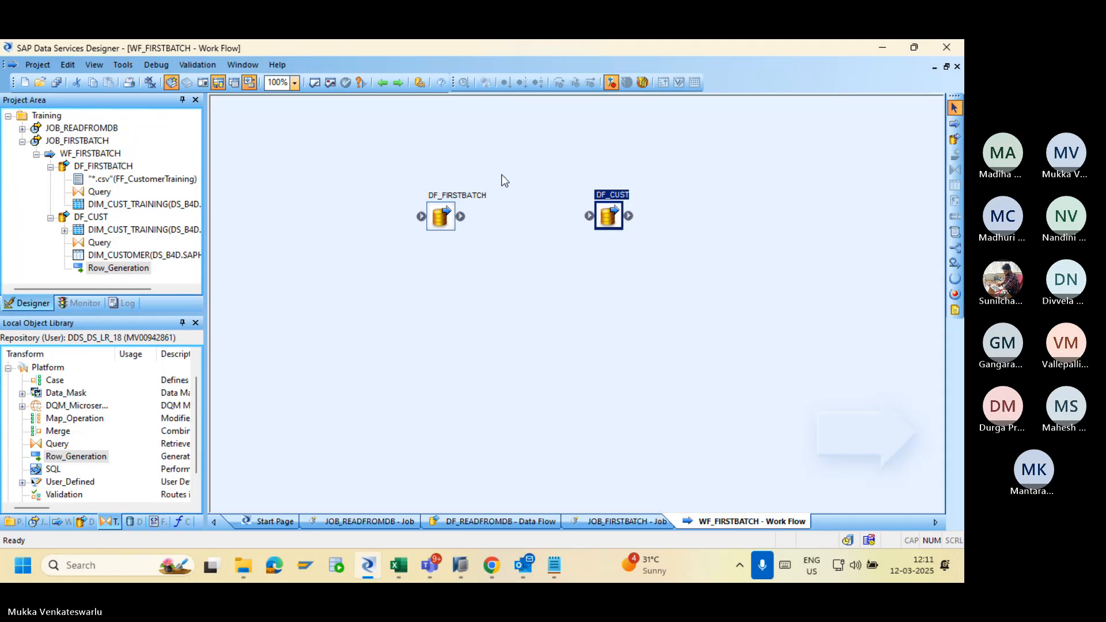
drag(437, 220, 400, 206)
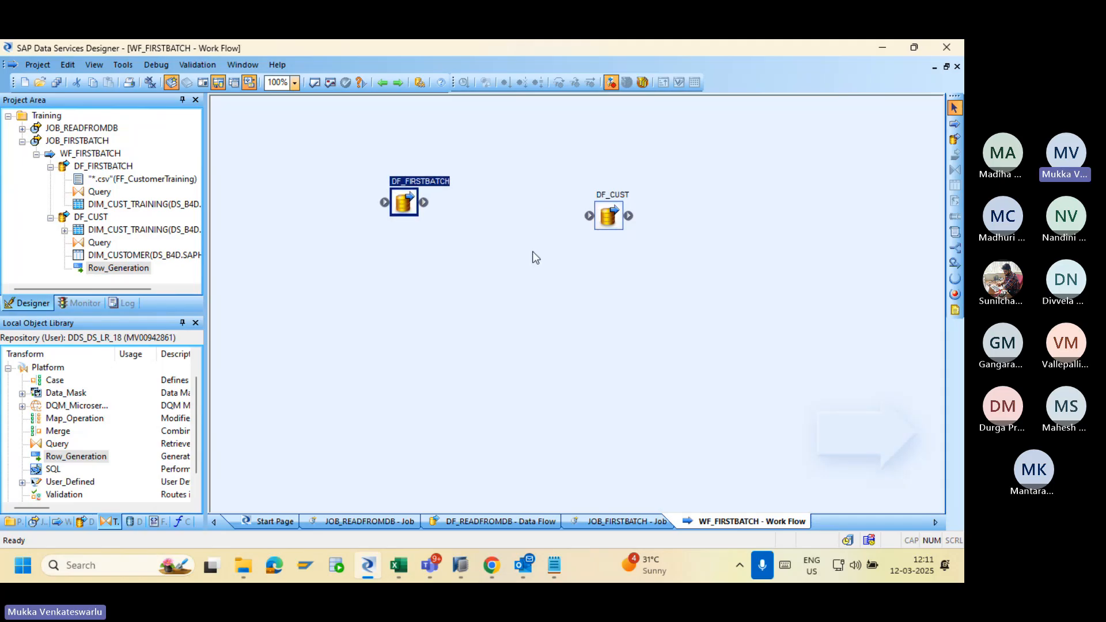
double_click(610, 220)
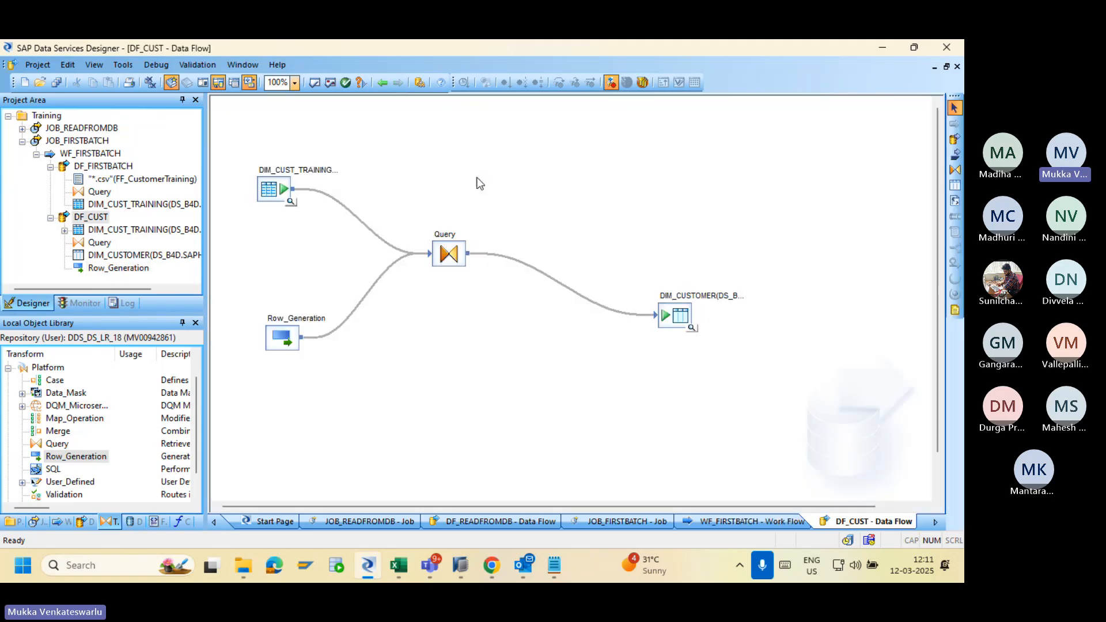
click(382, 83)
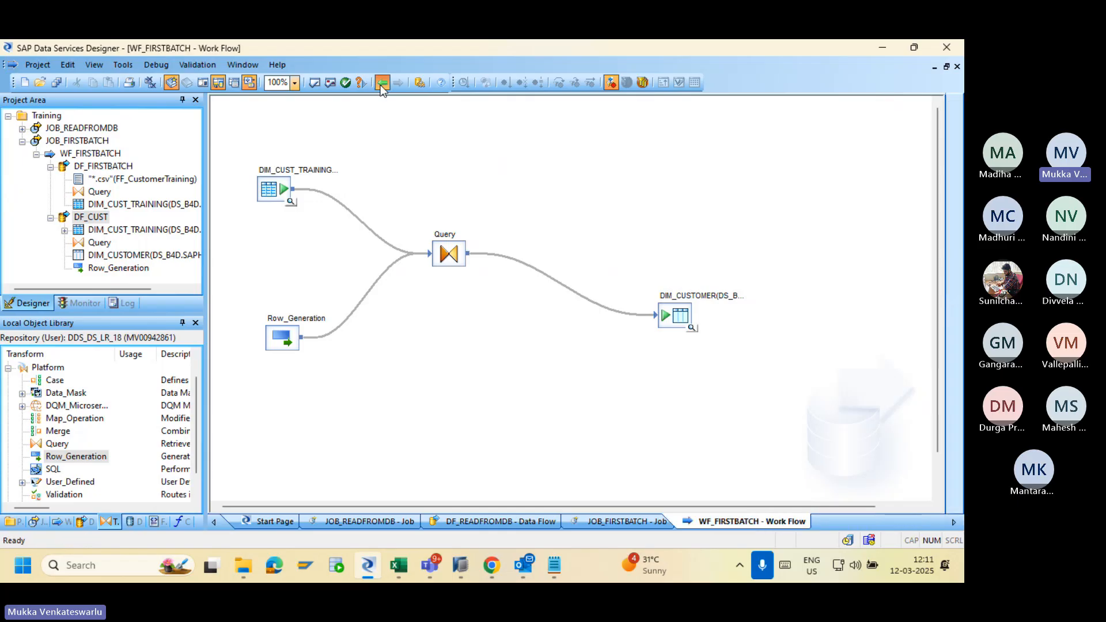
click(403, 206)
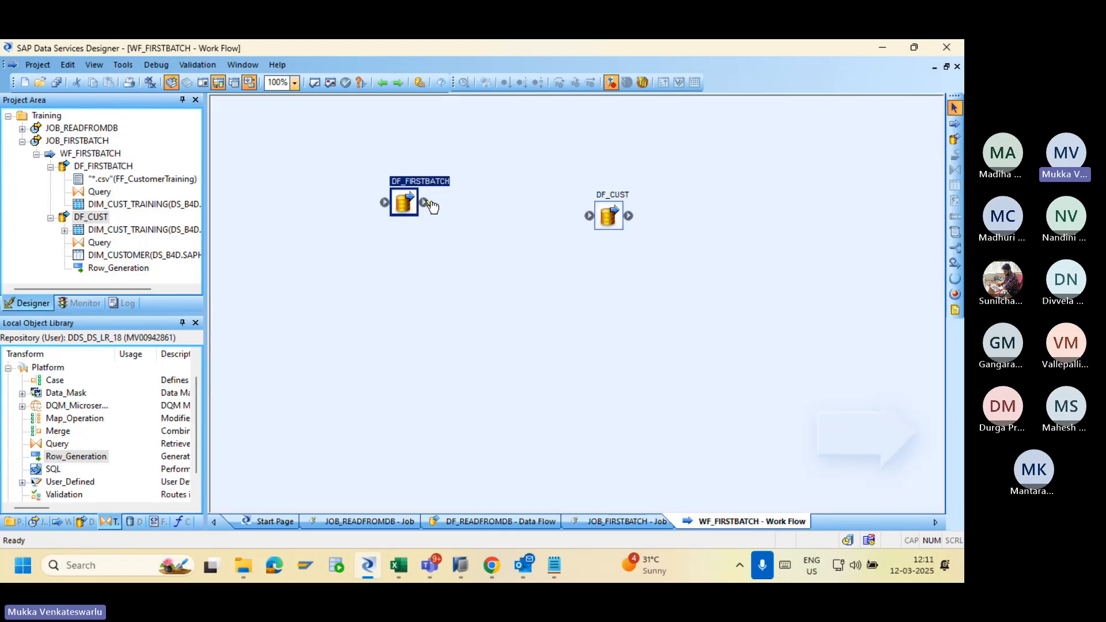
drag(424, 202, 588, 216)
Go up to JOB_FIRSTBATCH and save all changes, including the WF_FIRSTBATCH work flow.
click(381, 83)
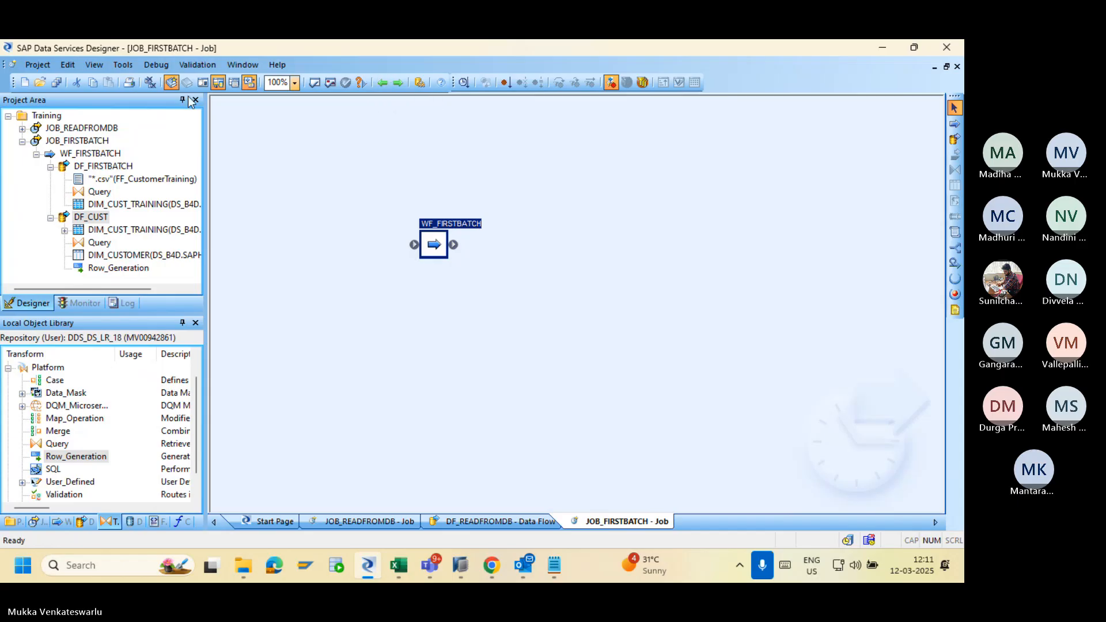
click(55, 82)
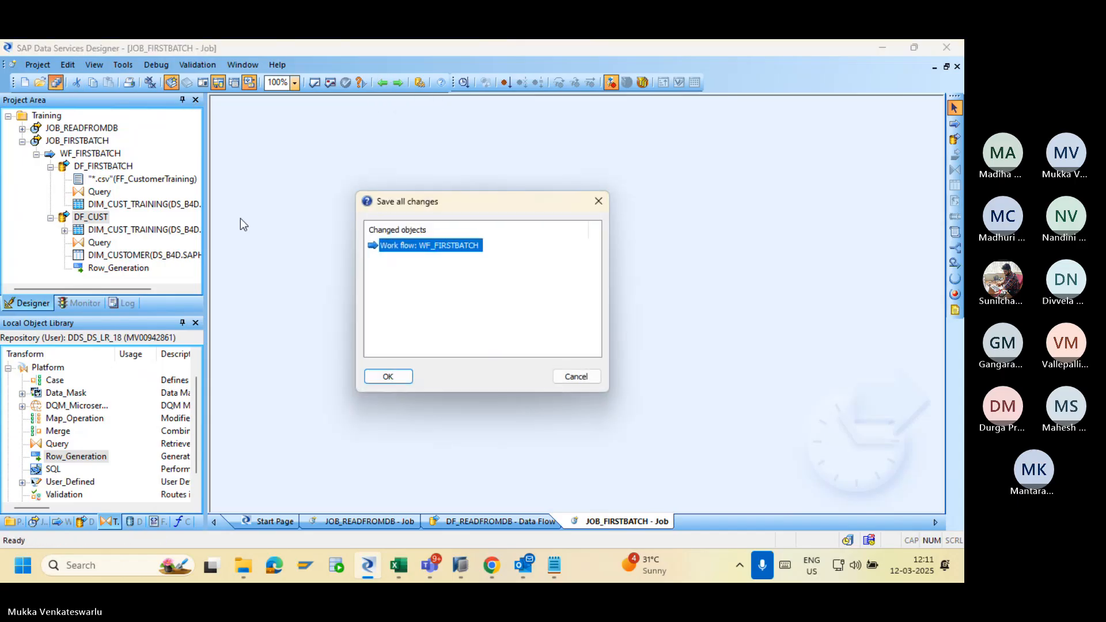
click(376, 377)
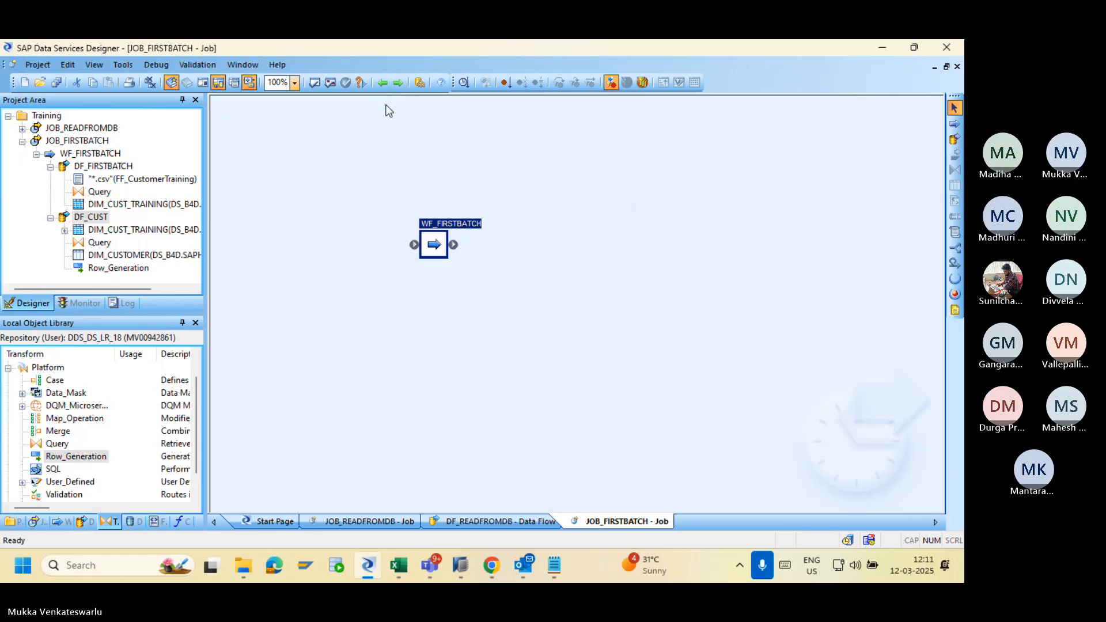
Re-execute JOB_FIRSTBATCH from the Management Console and confirm in its trace log that DF_FIRSTBATCH succeeded.
click(381, 83)
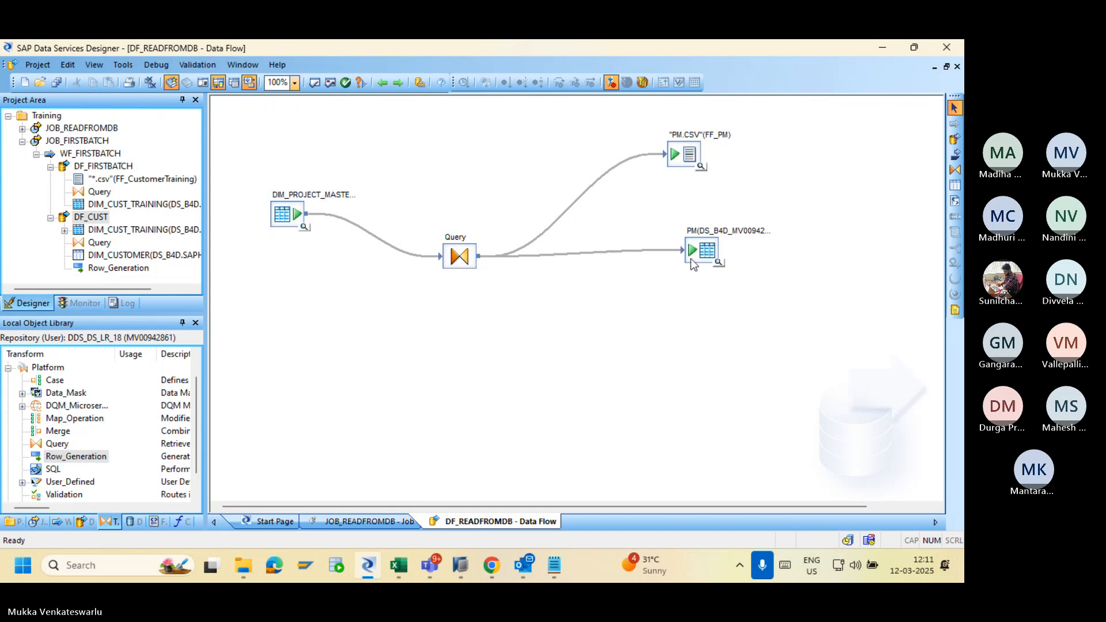
click(492, 563)
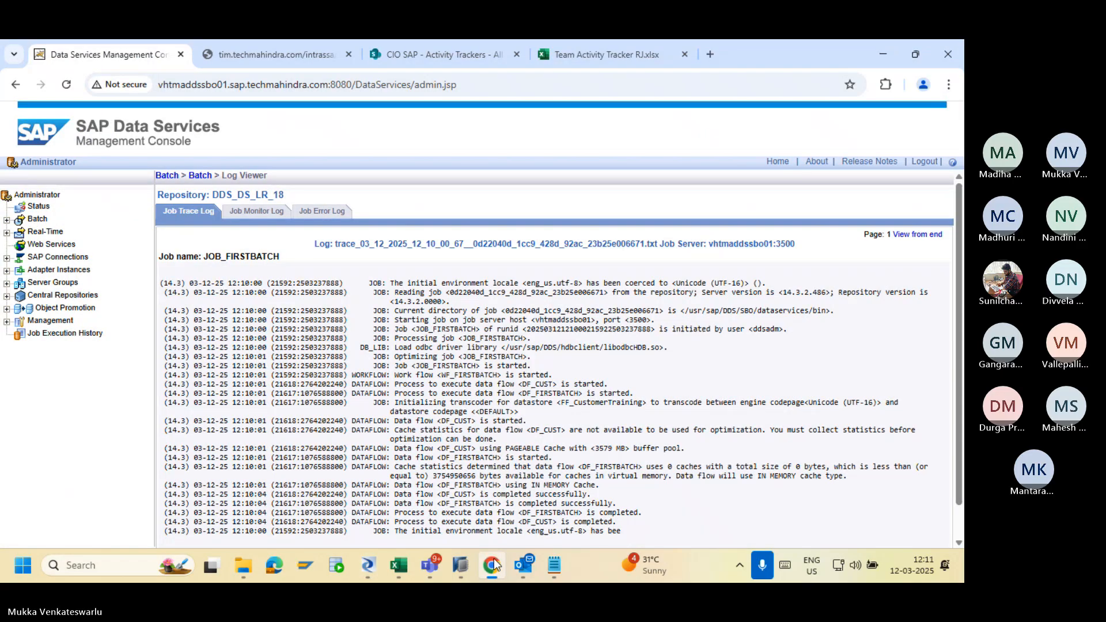
click(195, 180)
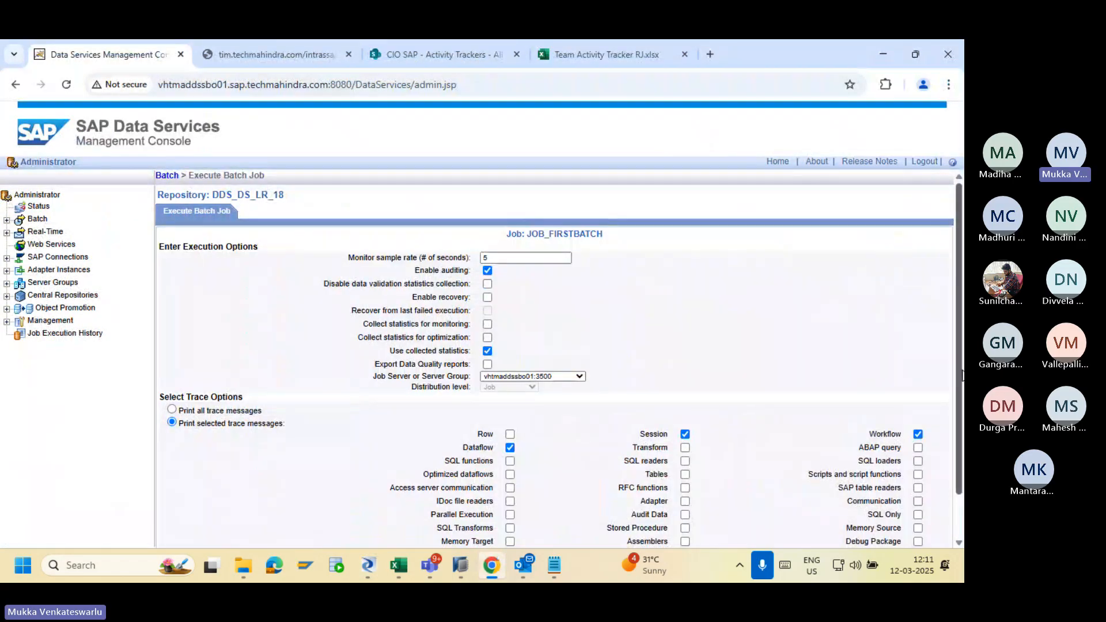
drag(957, 368, 959, 518)
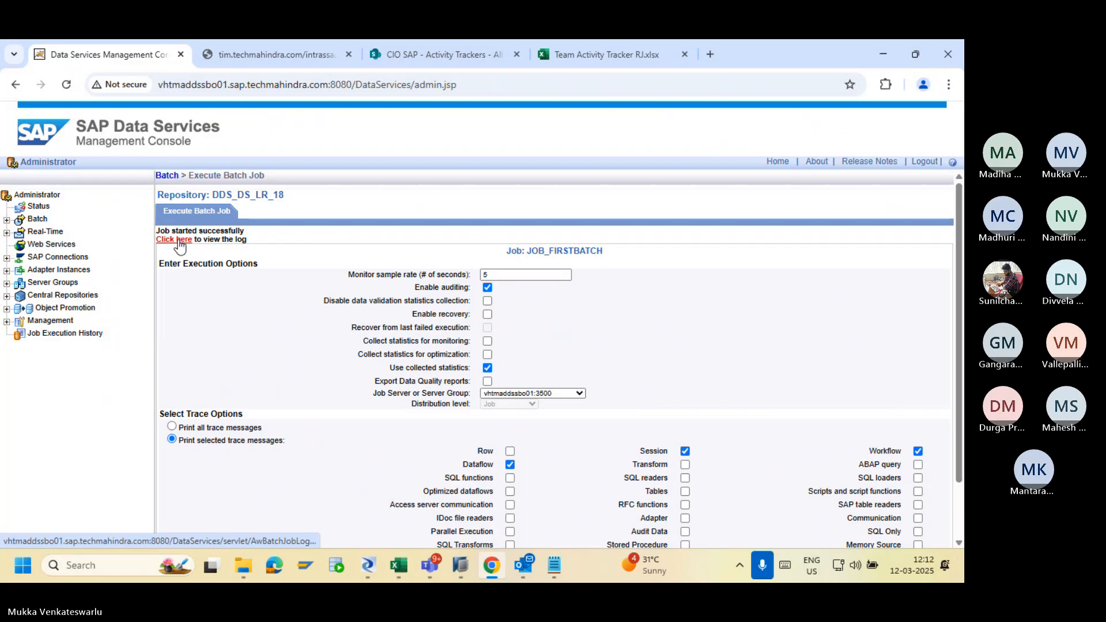
click(175, 240)
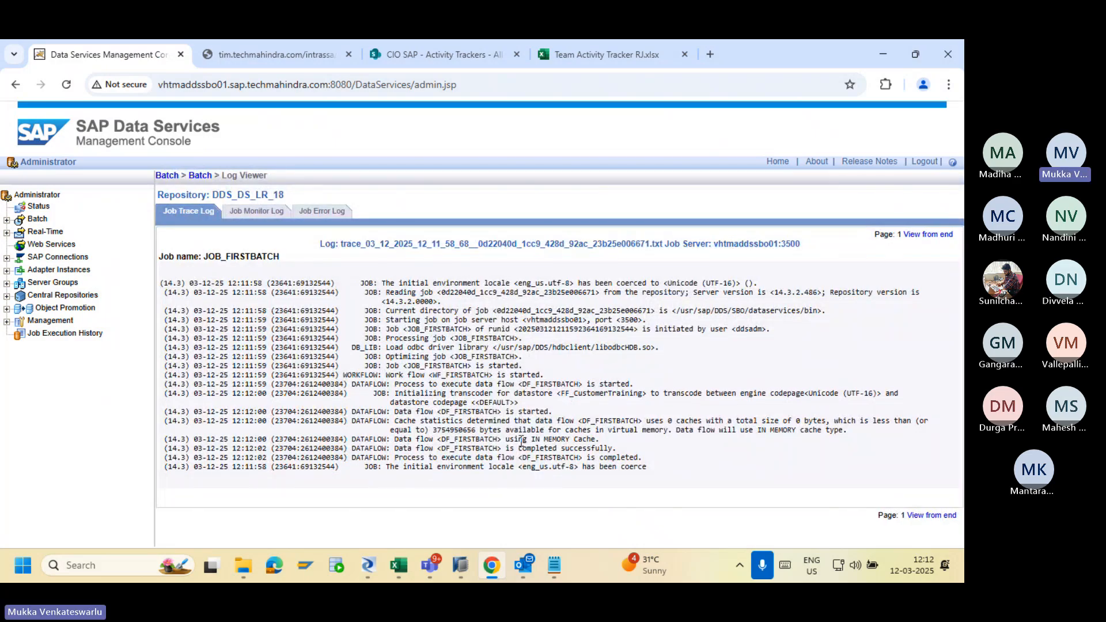
key(alt+Tab)
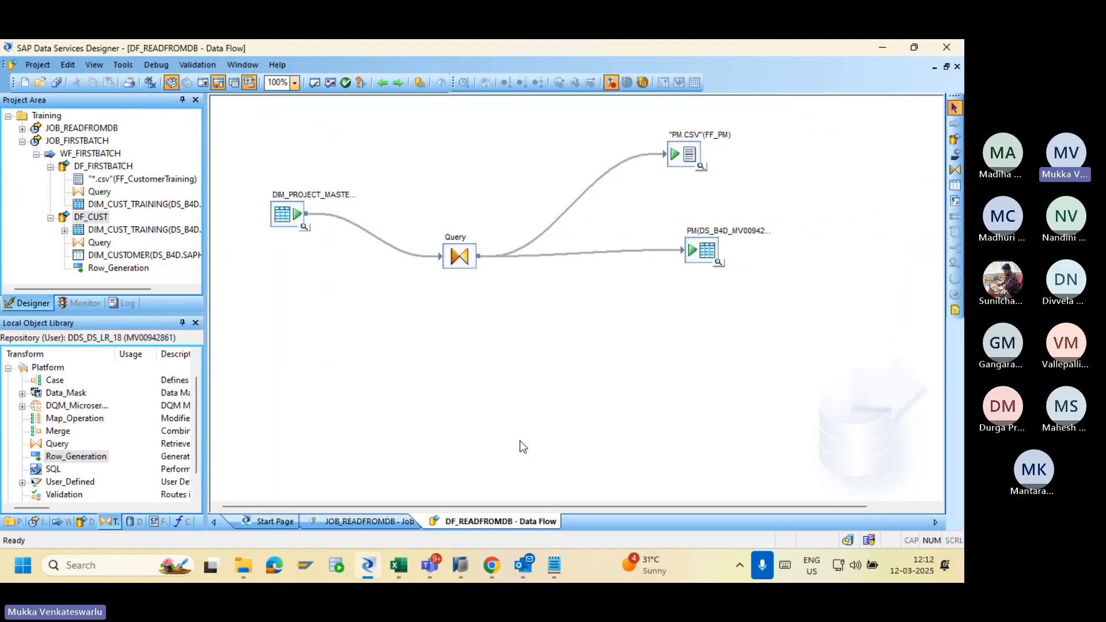
Leave DF_READFROMDB, select JOB_FIRSTBATCH in the project and open its WF_FIRSTBATCH work flow.
click(382, 83)
double_click(475, 257)
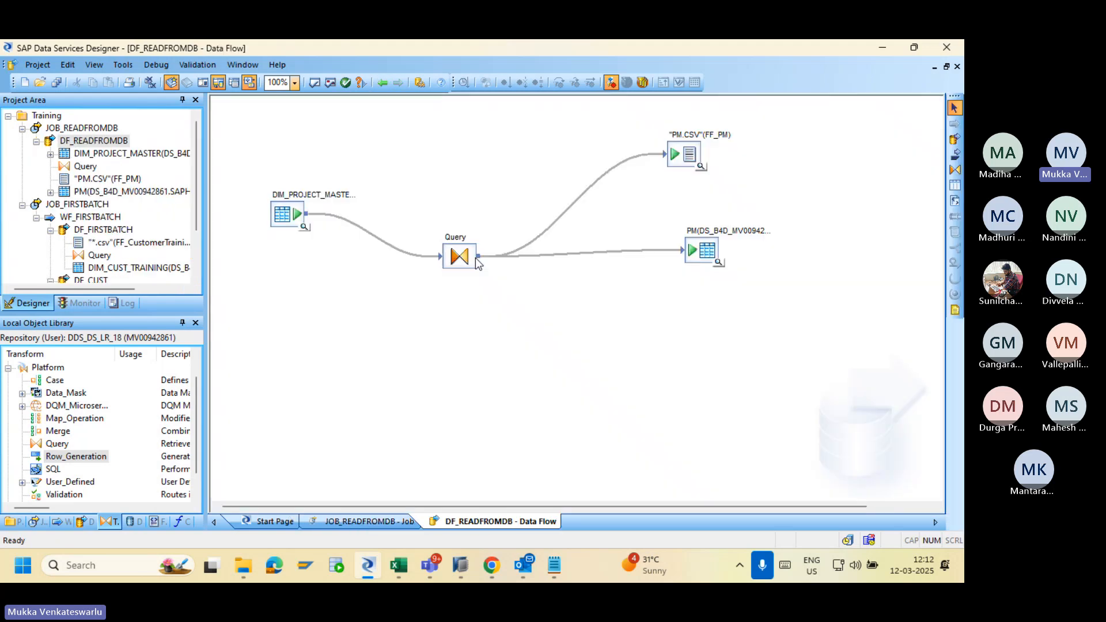
click(382, 82)
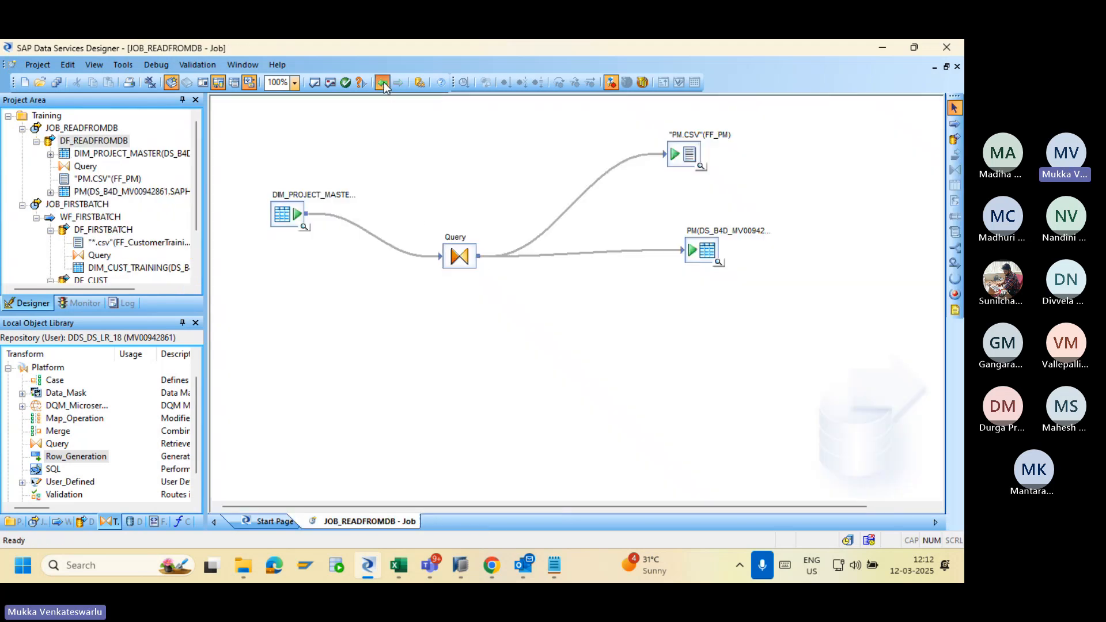
click(95, 128)
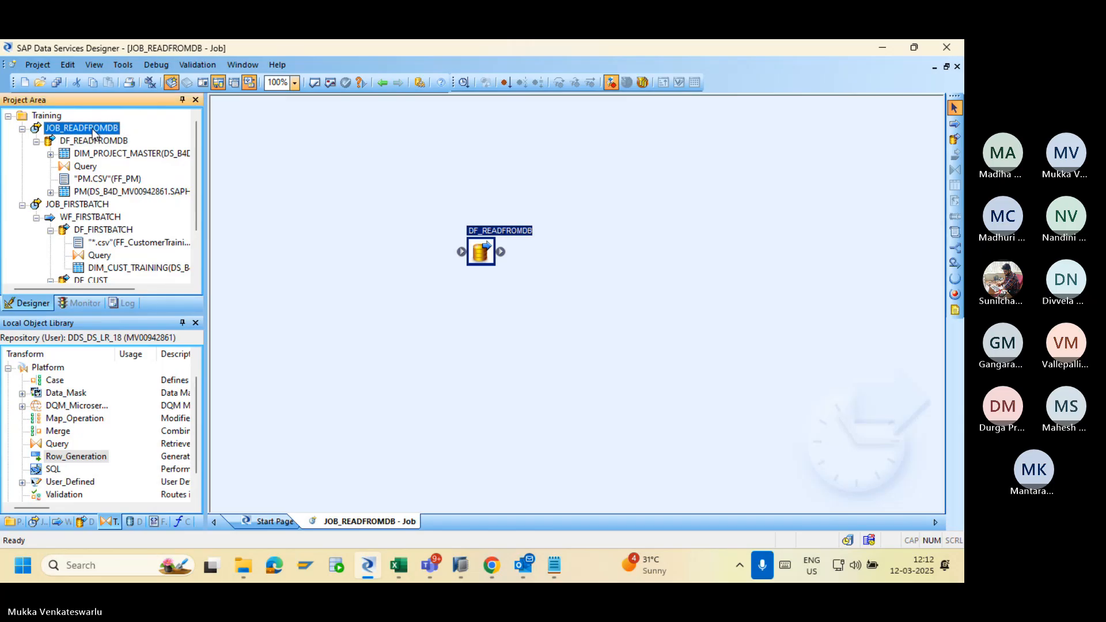
click(81, 205)
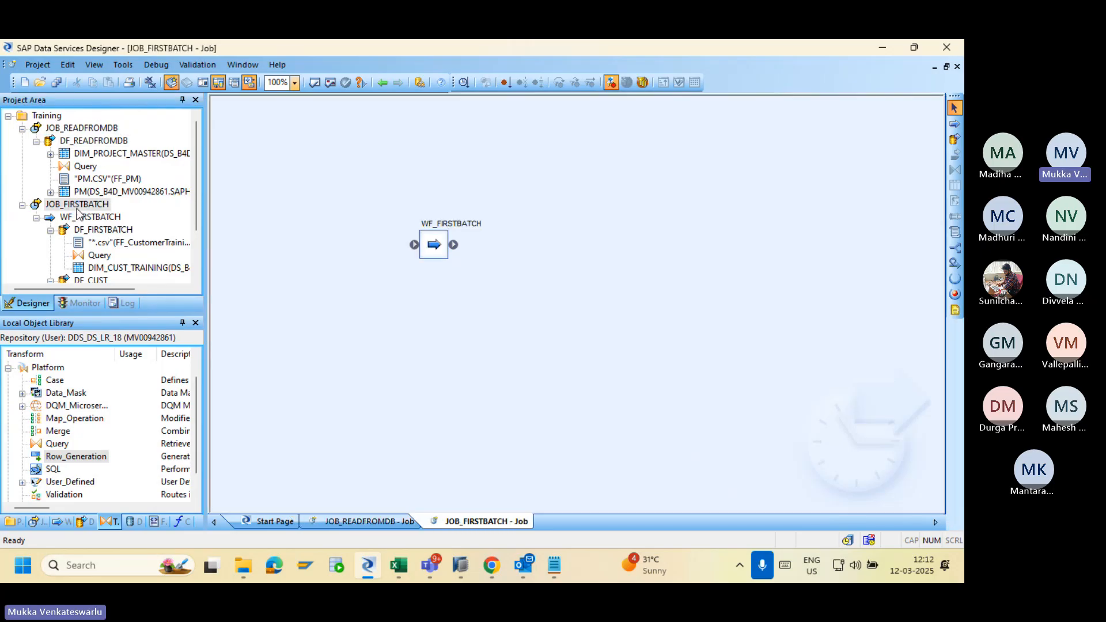
double_click(423, 251)
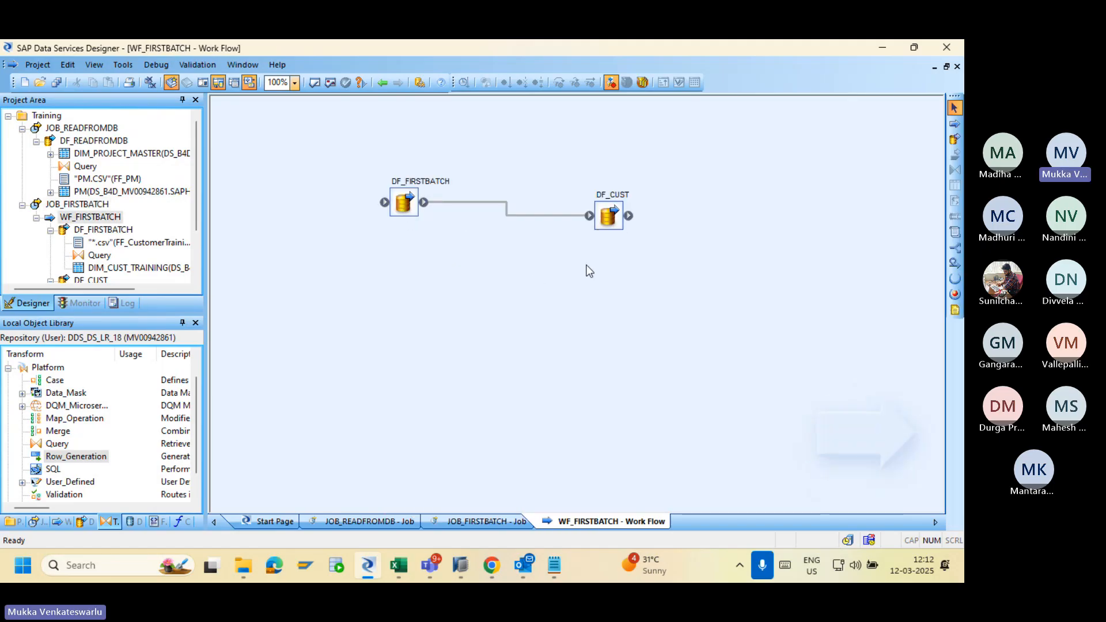
Preview the seven customer rows in DF_CUST's DIM_CUSTOMER target, then go back to WF_FIRSTBATCH.
double_click(606, 222)
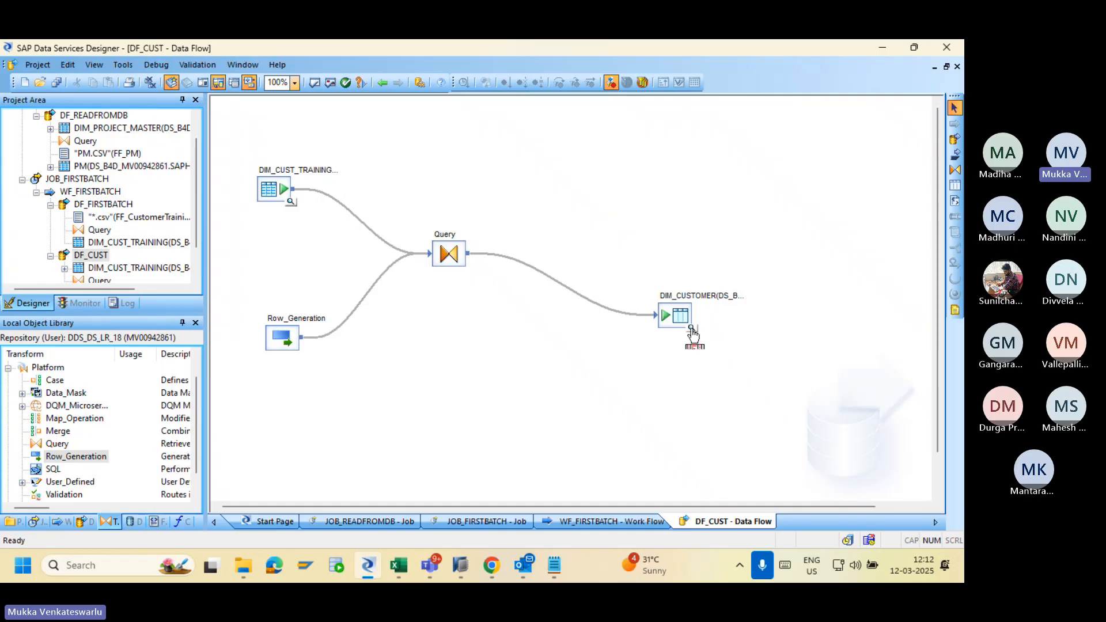
click(690, 328)
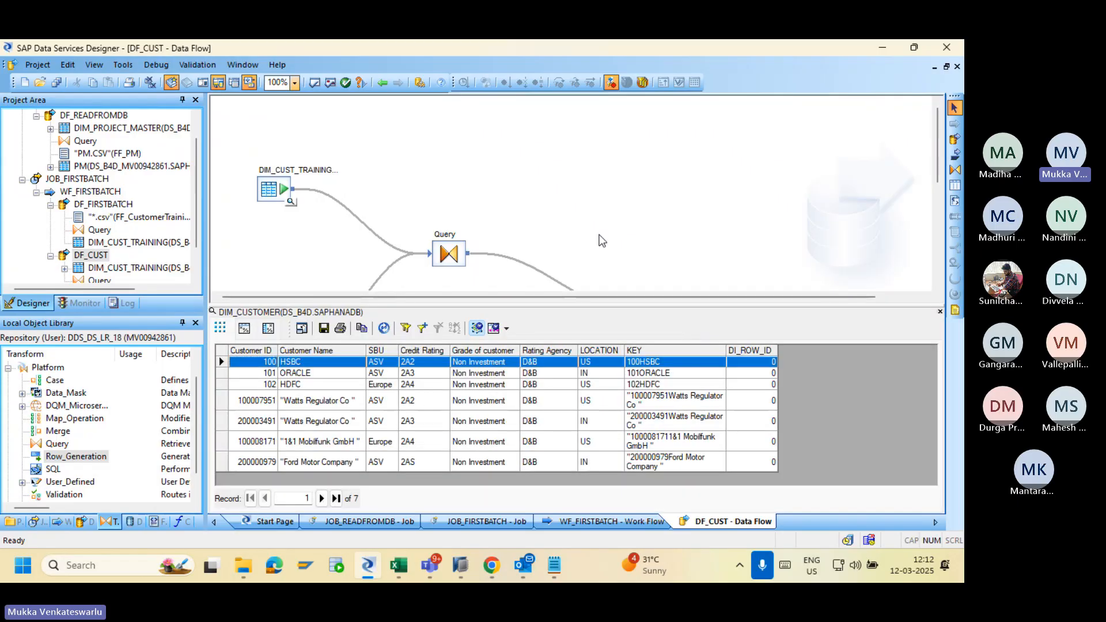
click(382, 84)
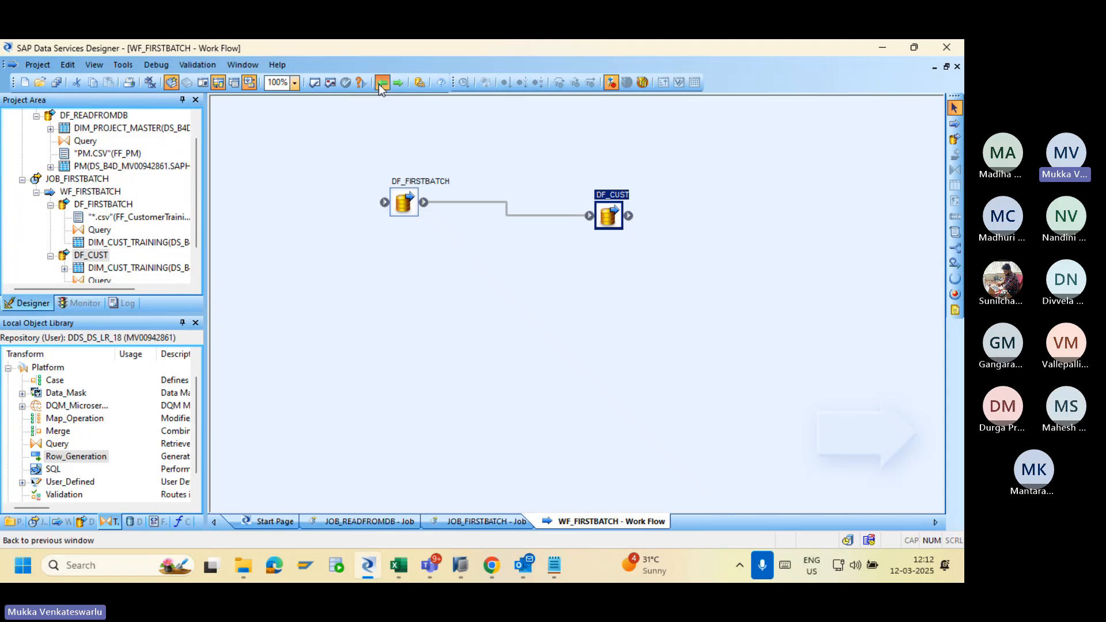
click(382, 85)
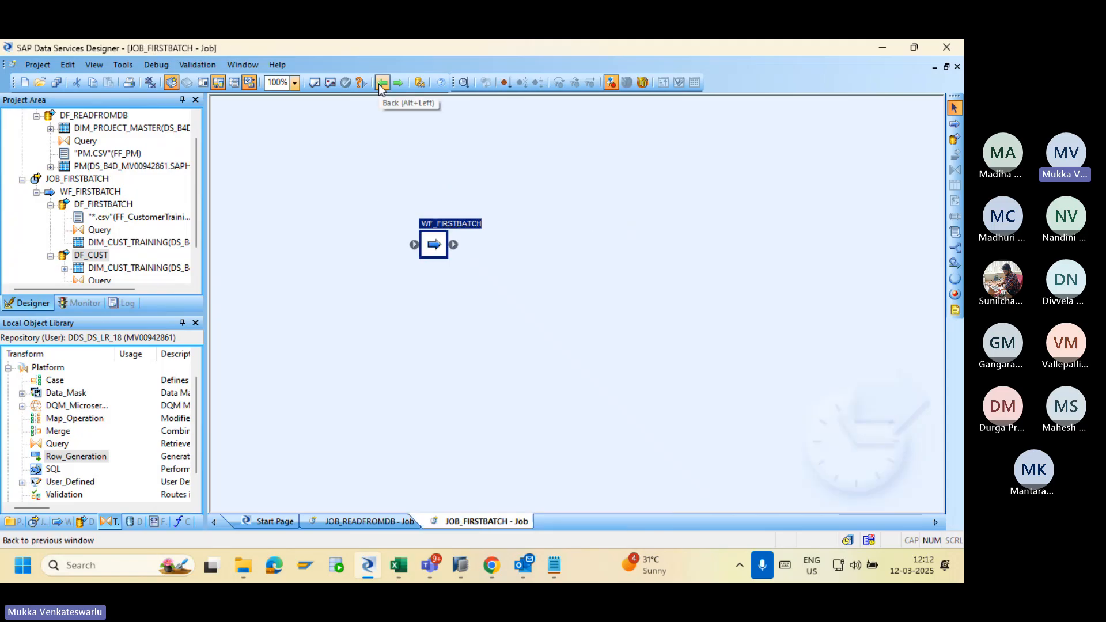
double_click(431, 243)
double_click(400, 209)
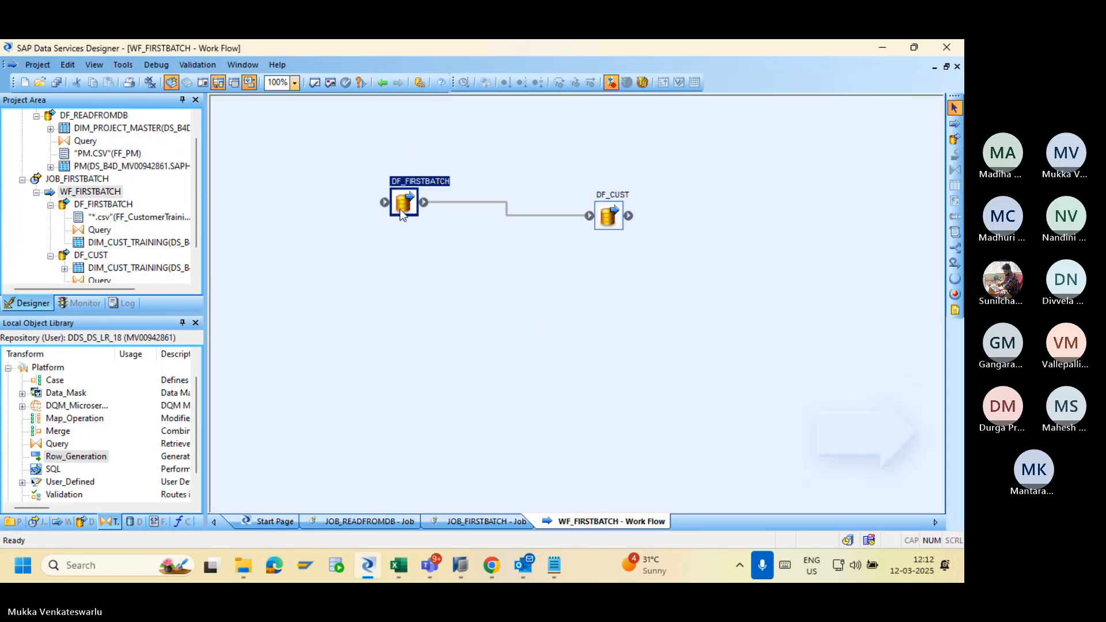
double_click(642, 265)
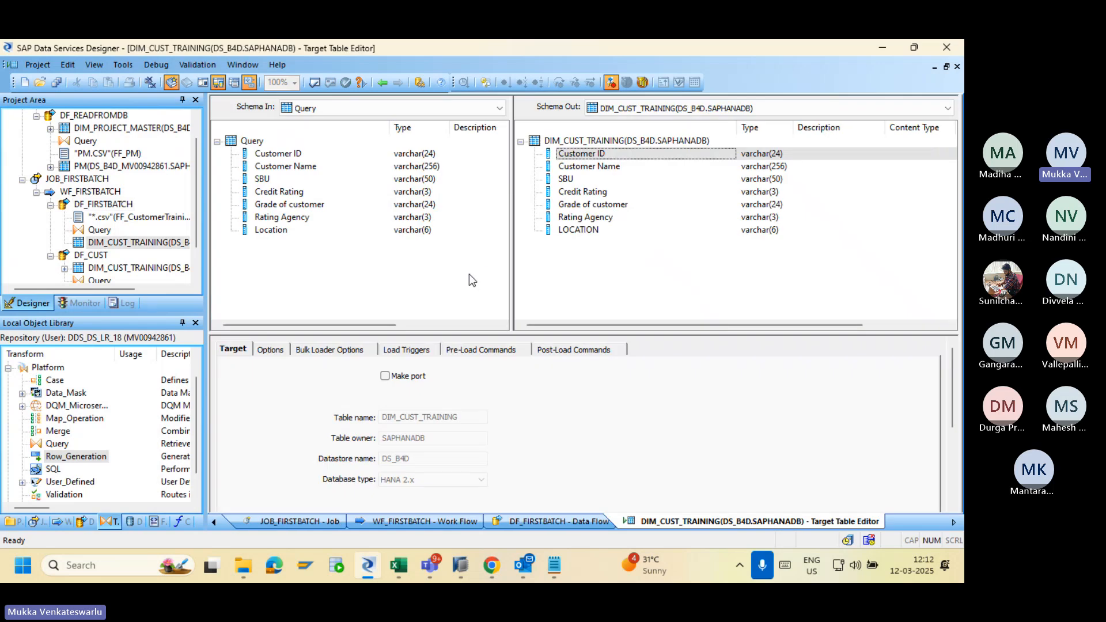
click(270, 350)
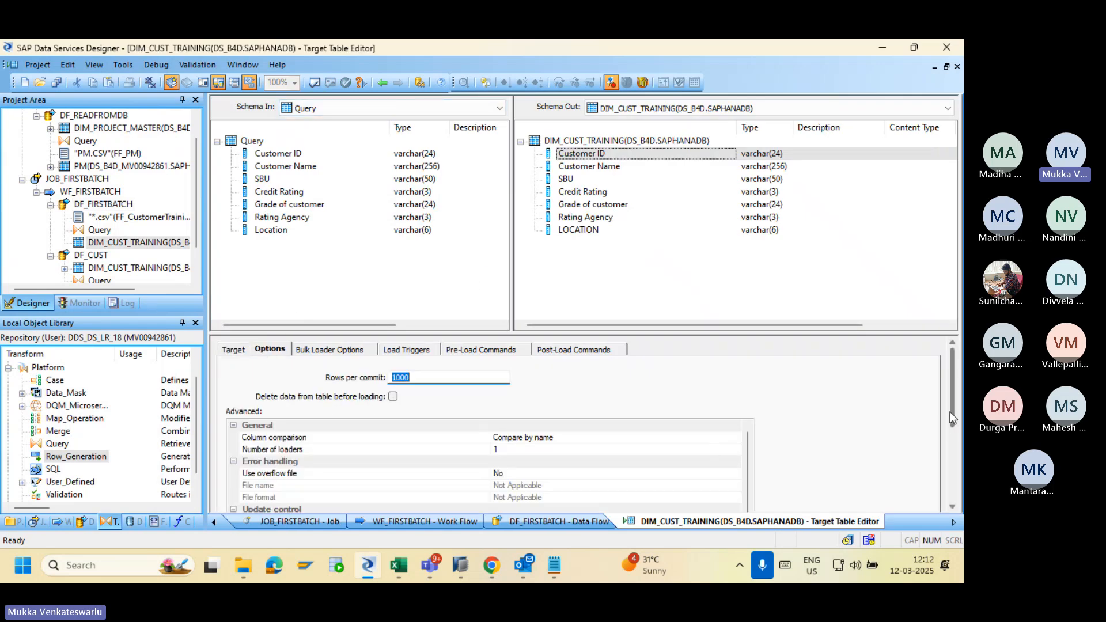
drag(949, 413, 949, 462)
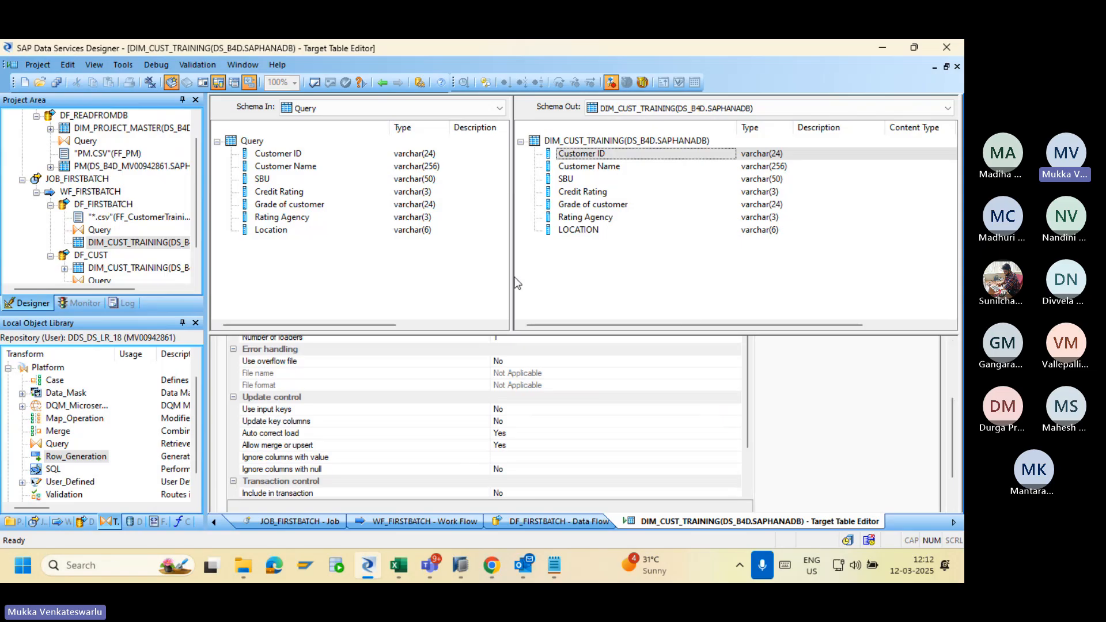
click(382, 83)
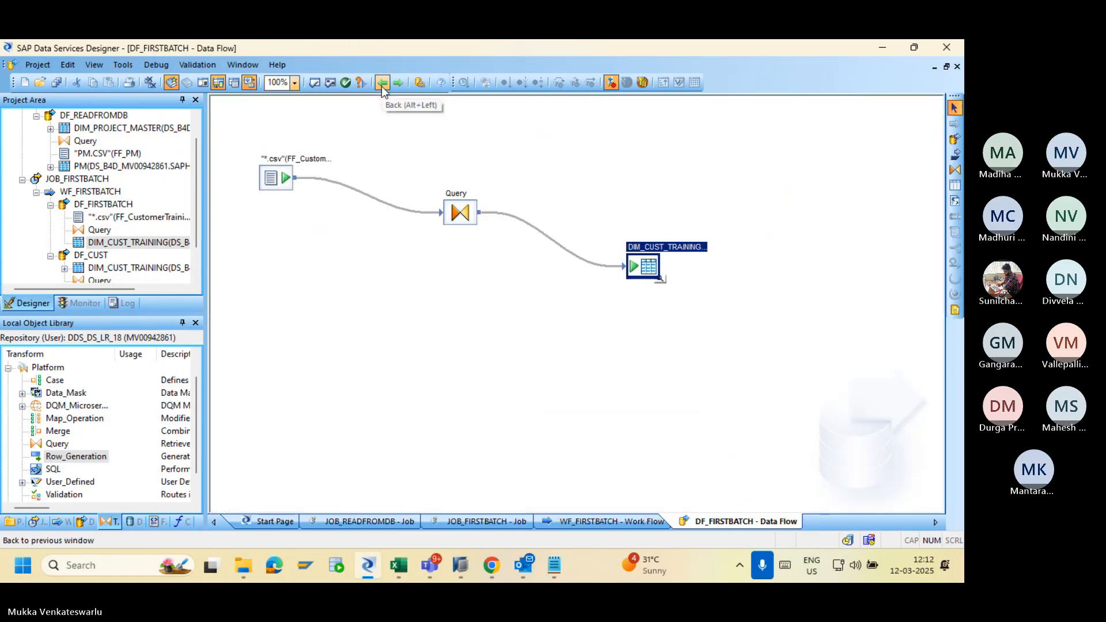
click(381, 84)
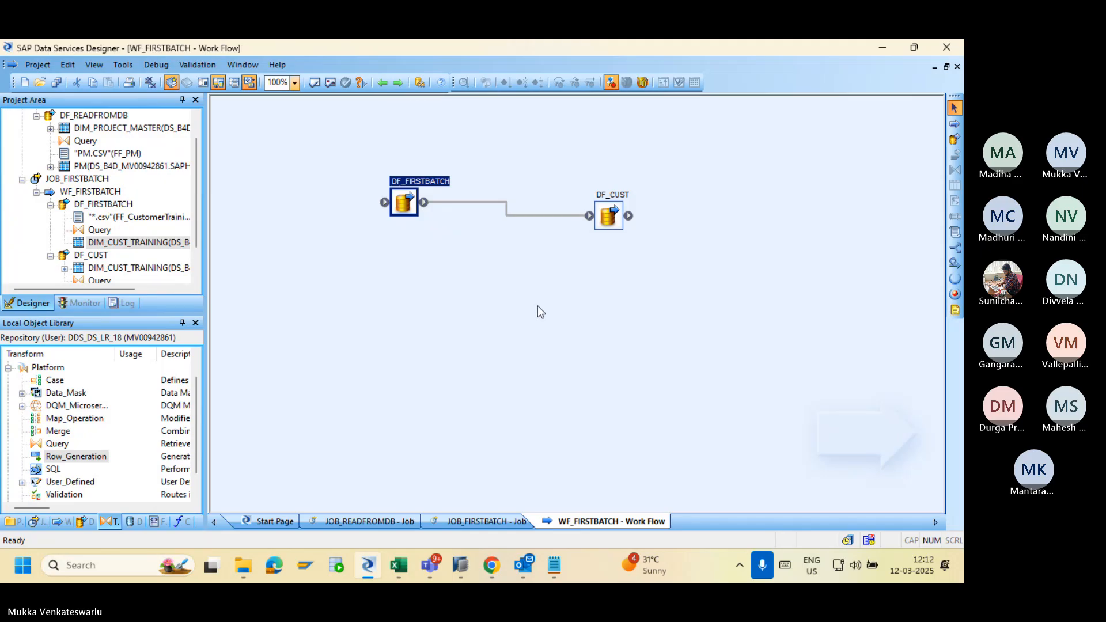
scroll(198, 202, up, 1)
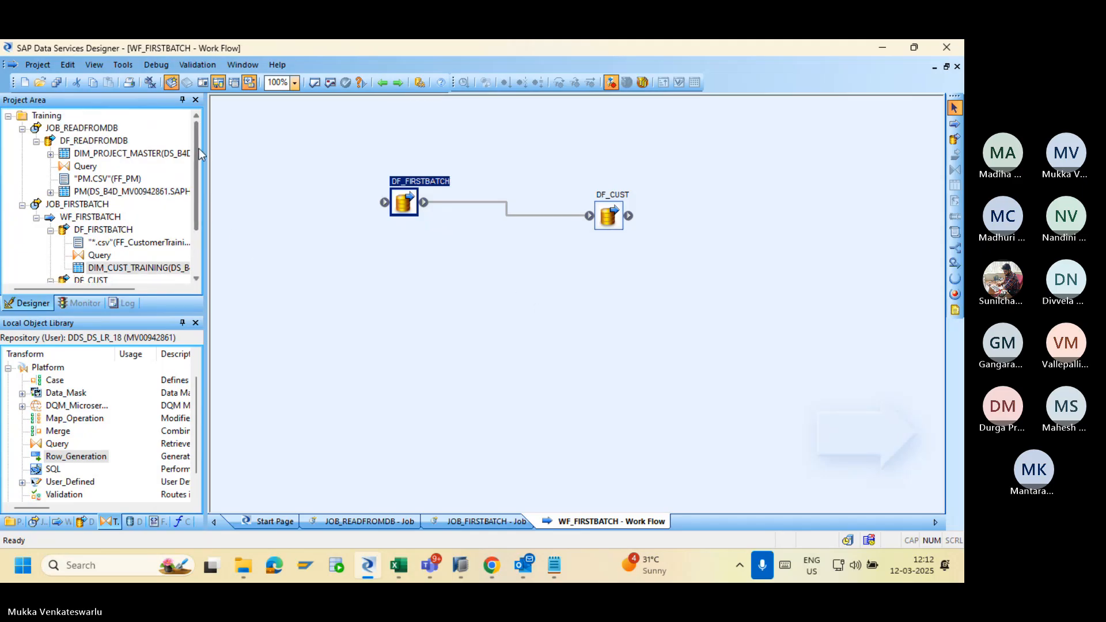
Collapse JOB_READFROMDB and JOB_FIRSTBATCH in the Project Area and reopen the WF_FIRSTBATCH work flow.
click(21, 128)
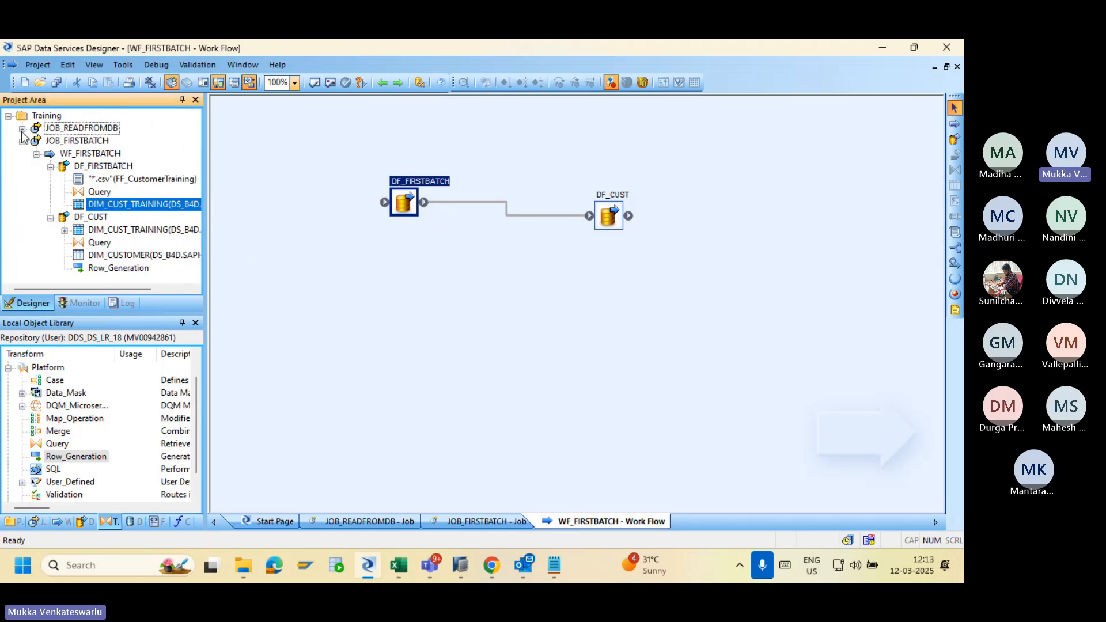
click(22, 140)
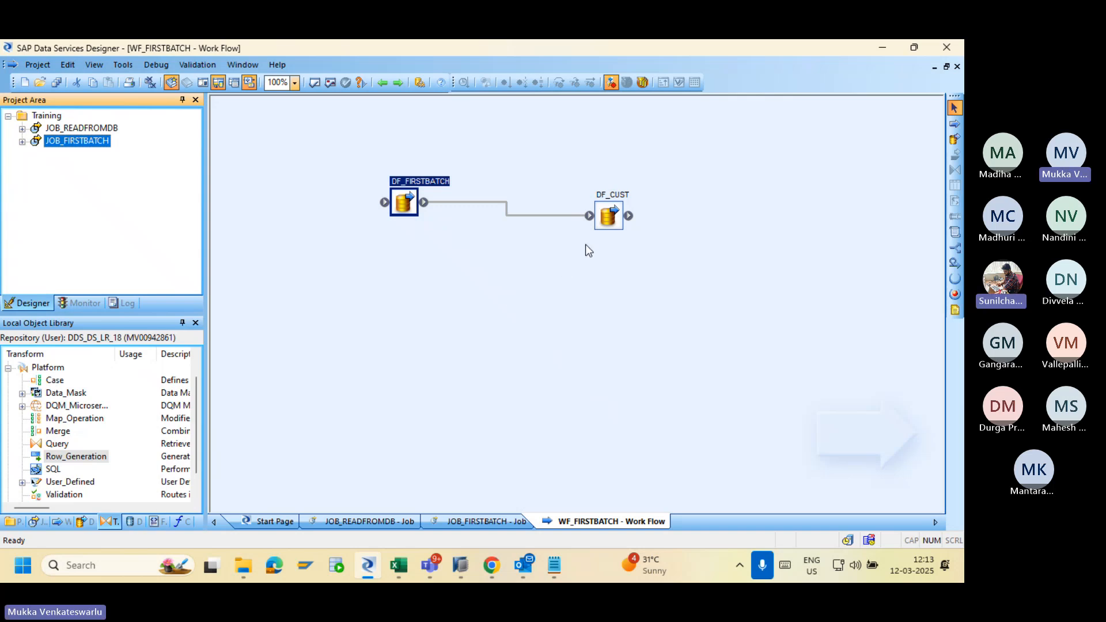
click(600, 226)
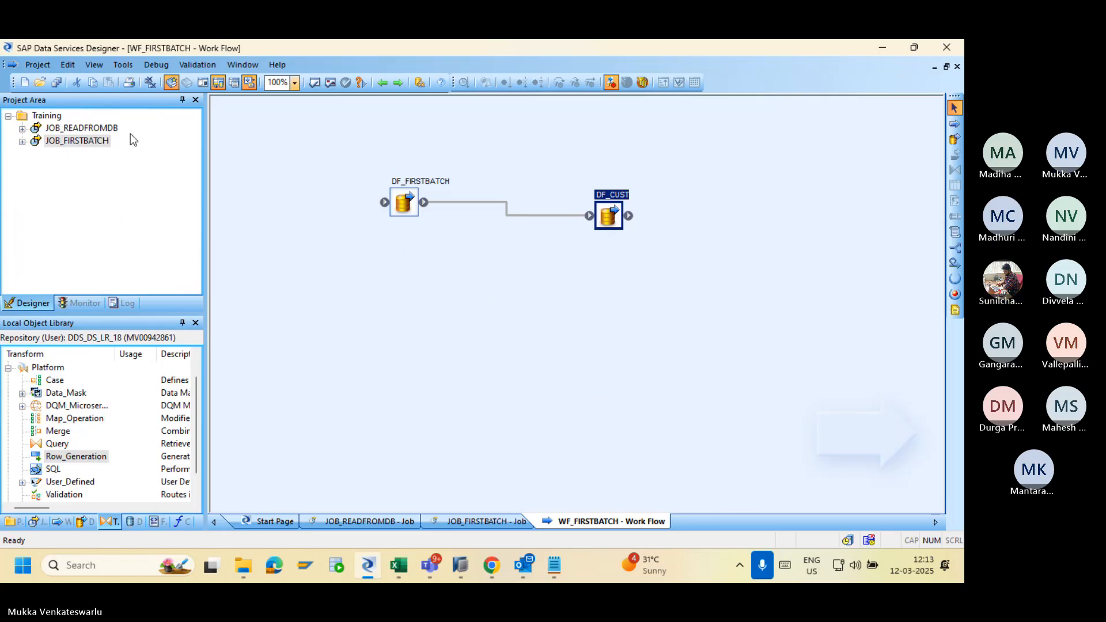
click(101, 144)
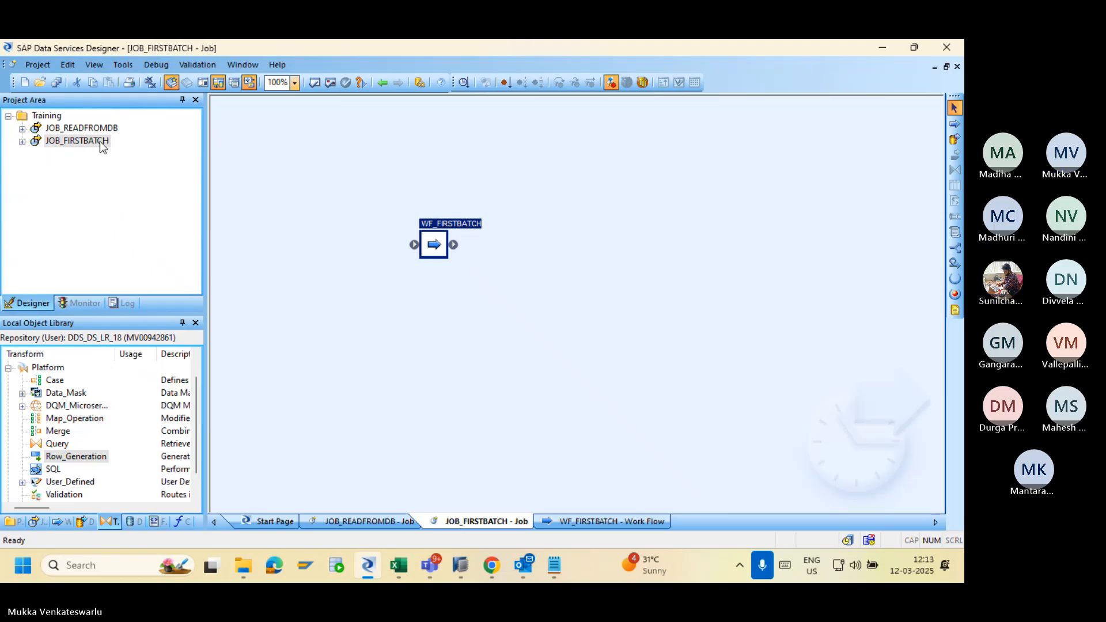
double_click(444, 237)
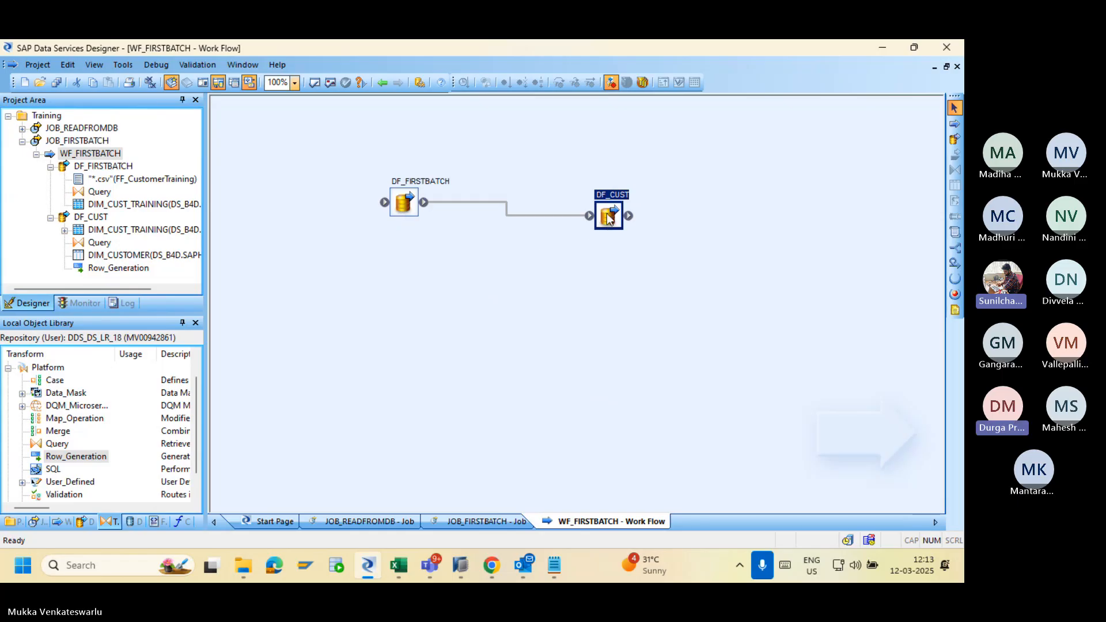
click(84, 522)
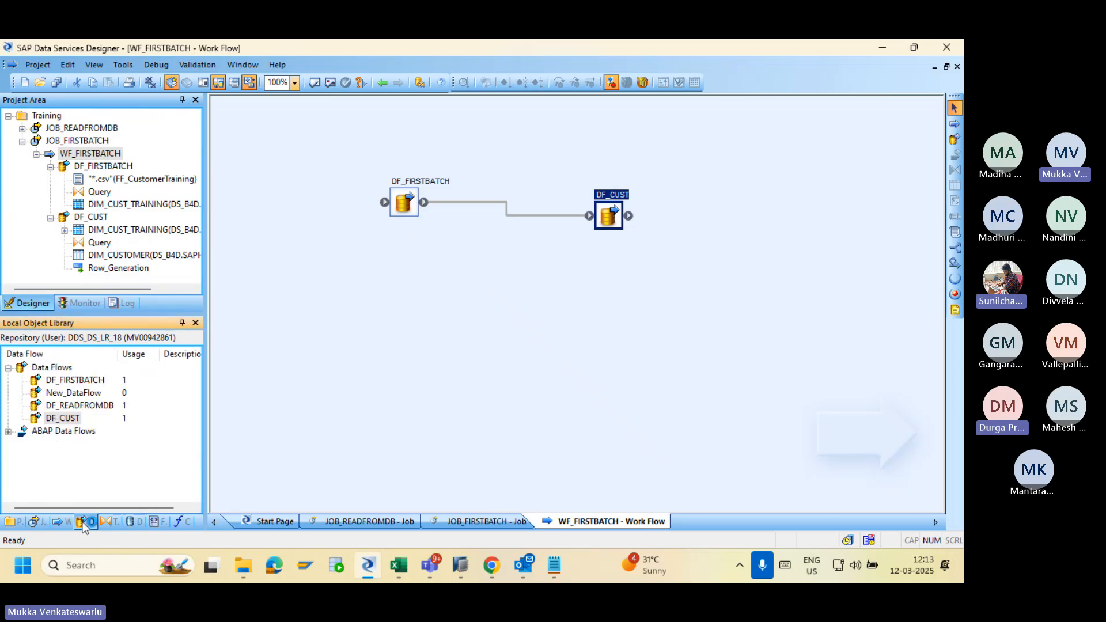
right_click(52, 372)
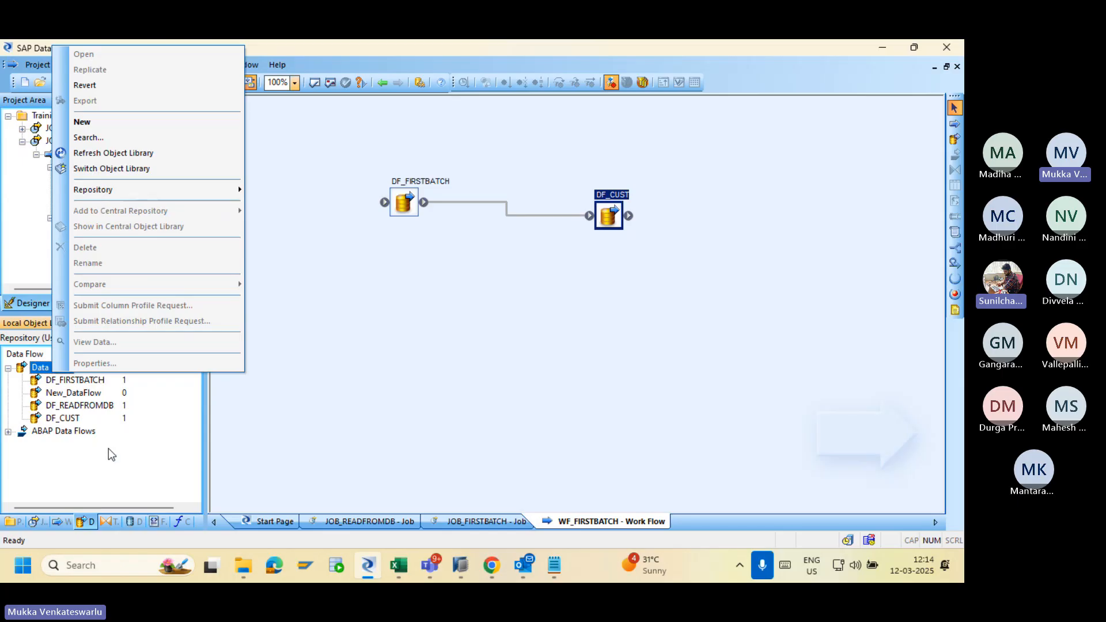
click(128, 436)
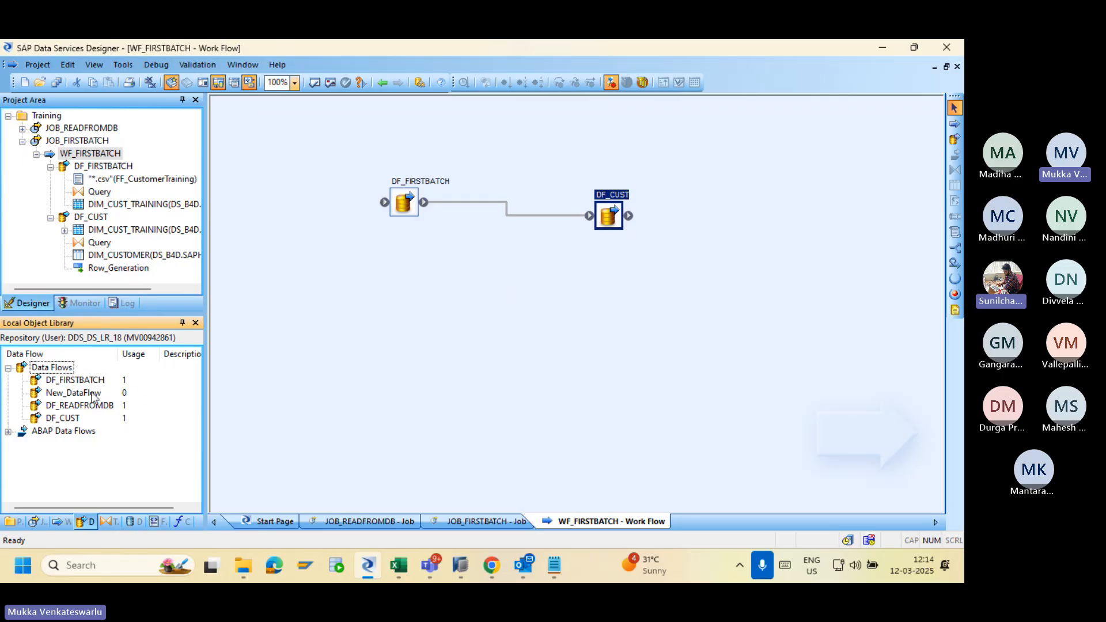
drag(73, 393, 624, 299)
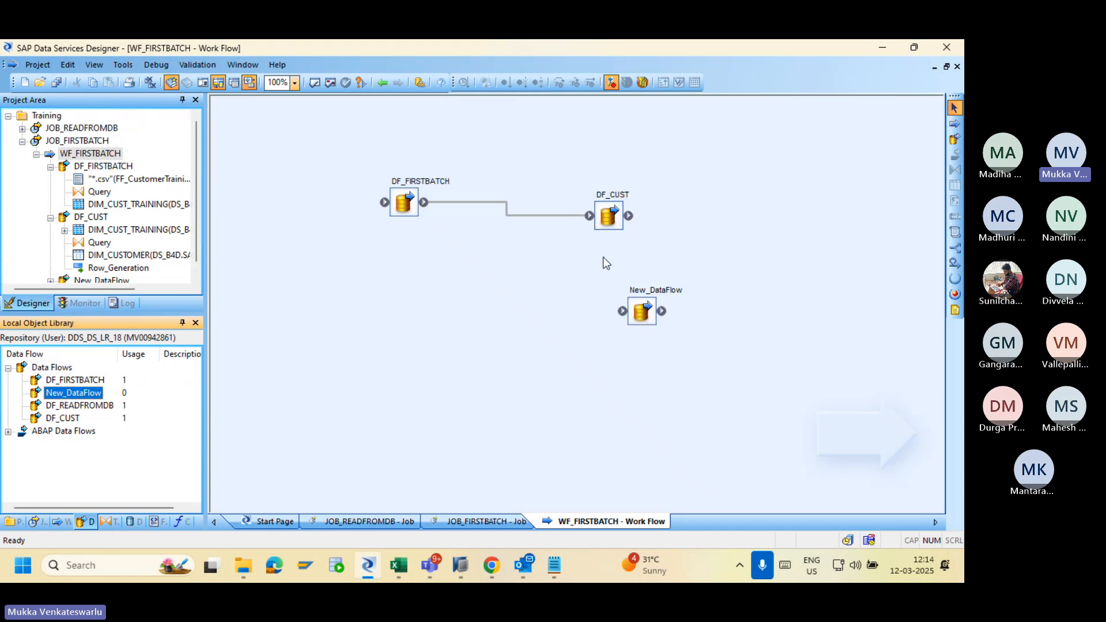
click(642, 321)
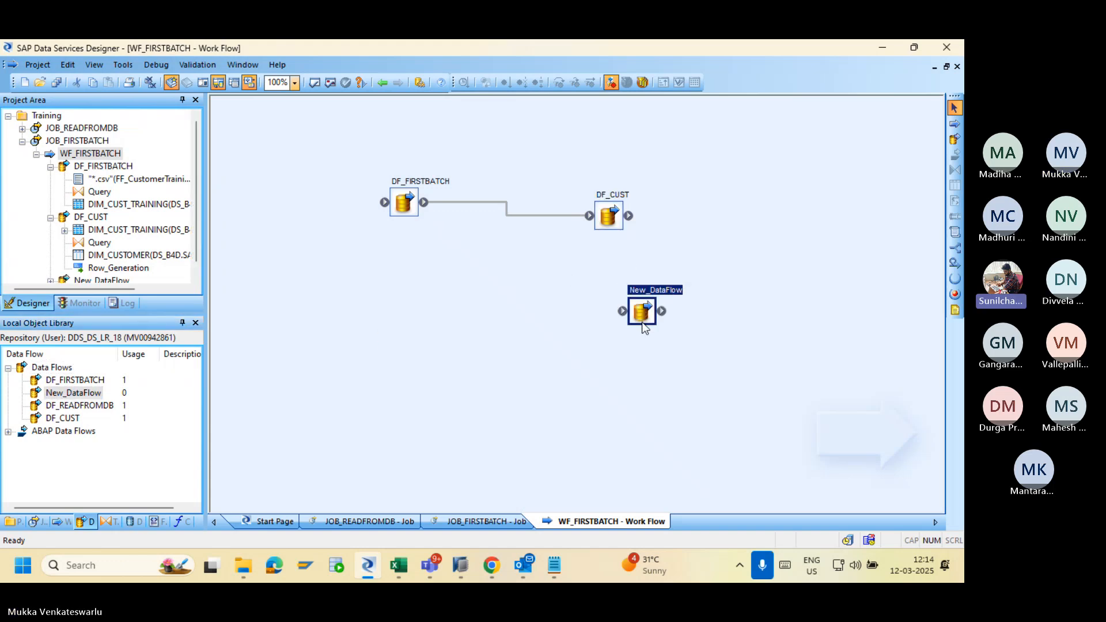
key(Delete)
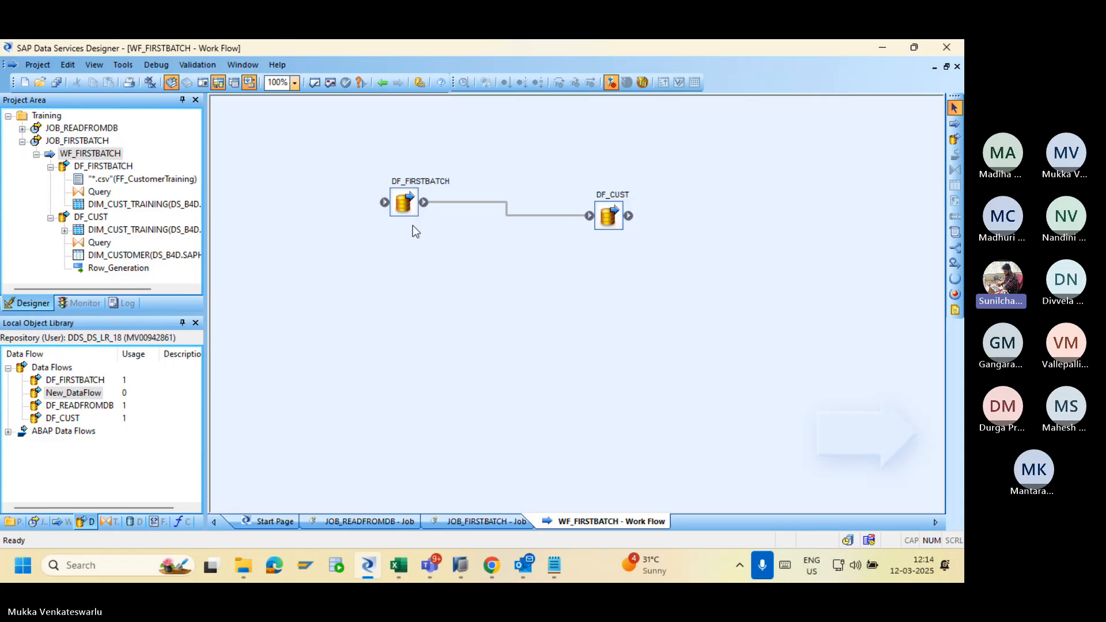
Inspect DF_FIRSTBATCH's csv source and Query transform mappings, then return to the data flow diagram.
double_click(401, 200)
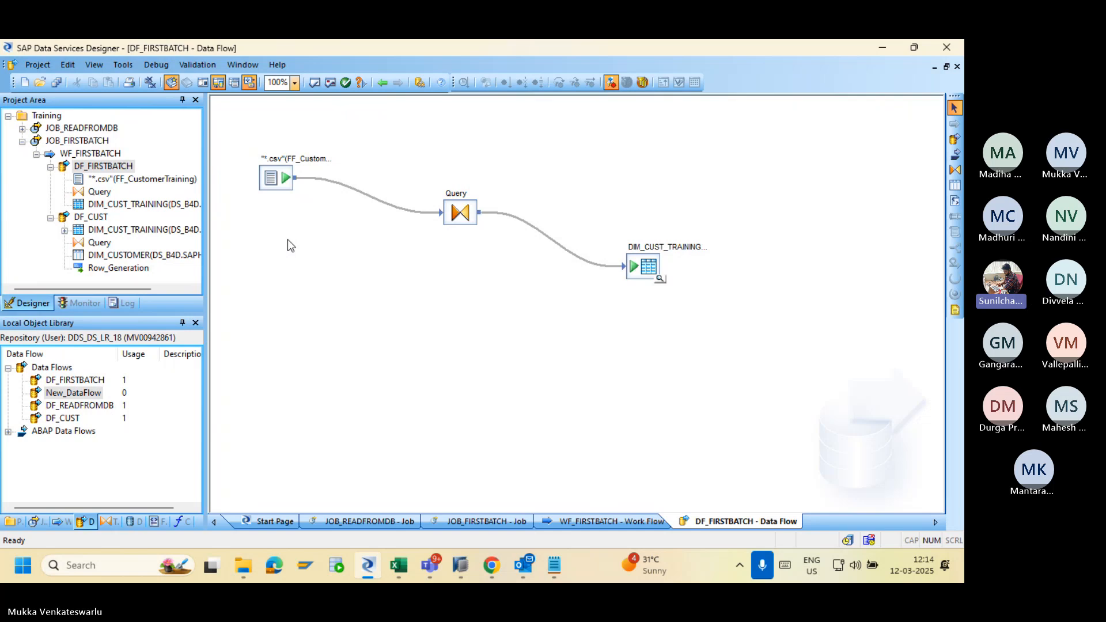
click(275, 175)
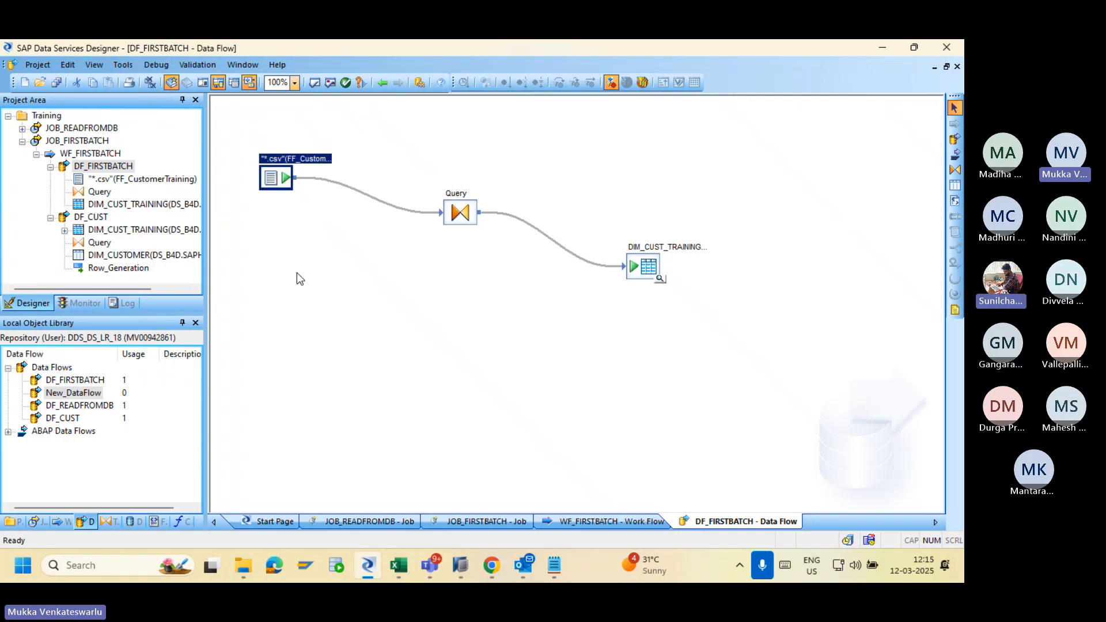
double_click(460, 210)
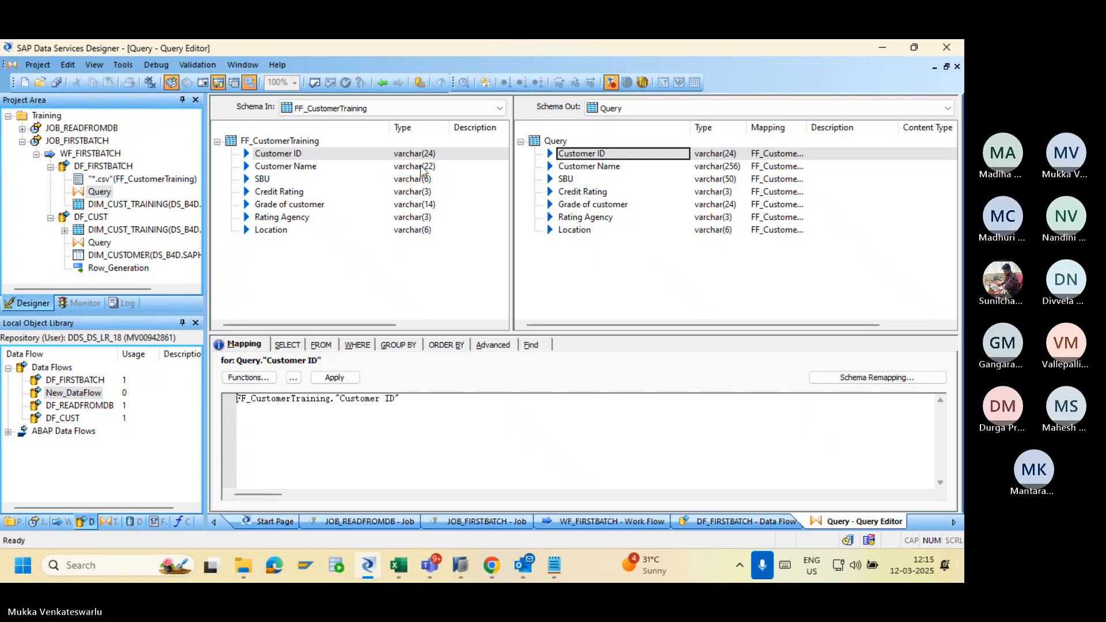
click(381, 86)
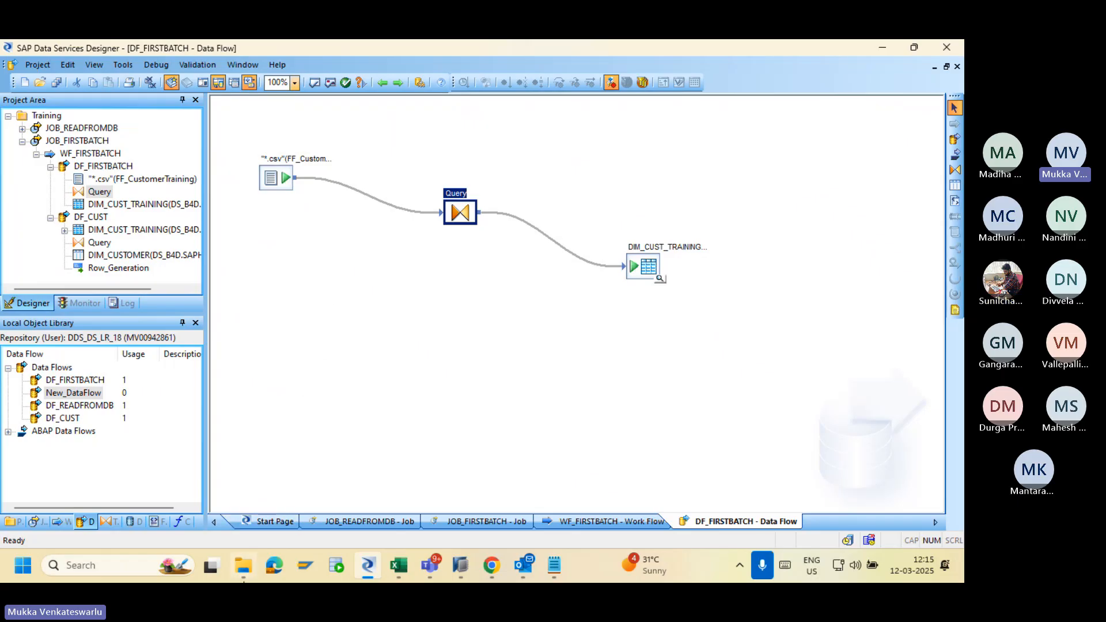
click(238, 576)
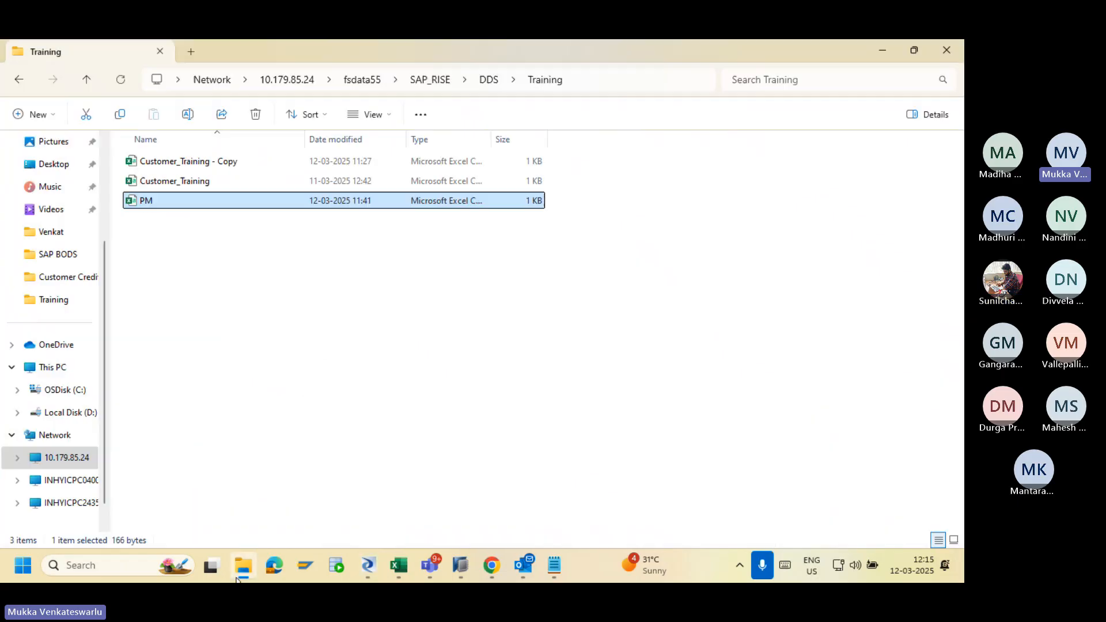
Open Customer_Training - Copy in Excel to check its contents.
click(194, 184)
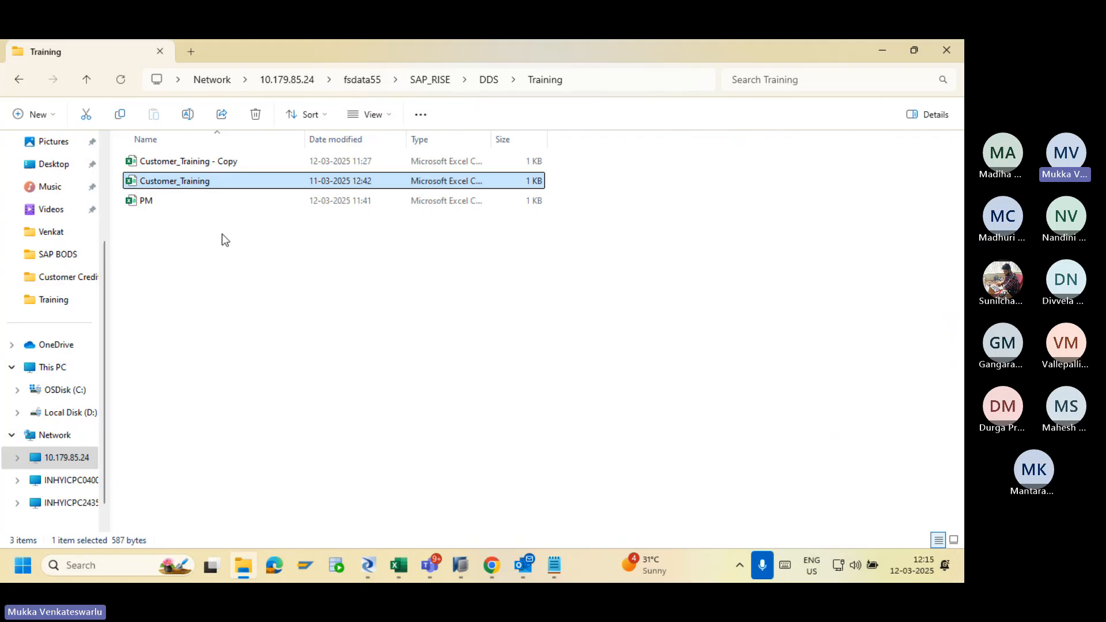
double_click(175, 161)
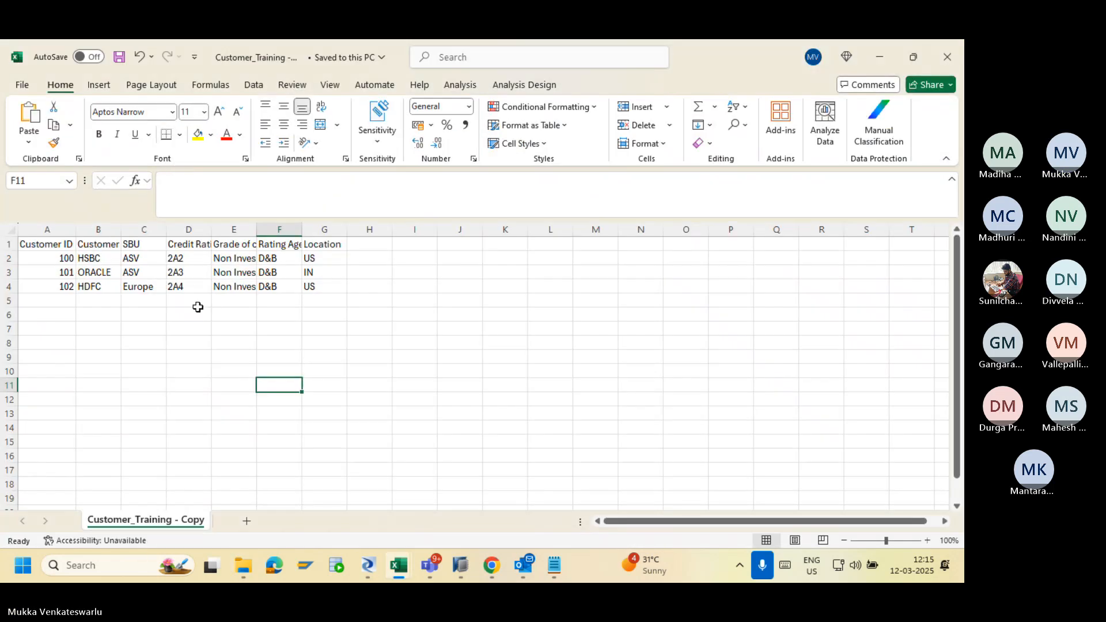
click(108, 326)
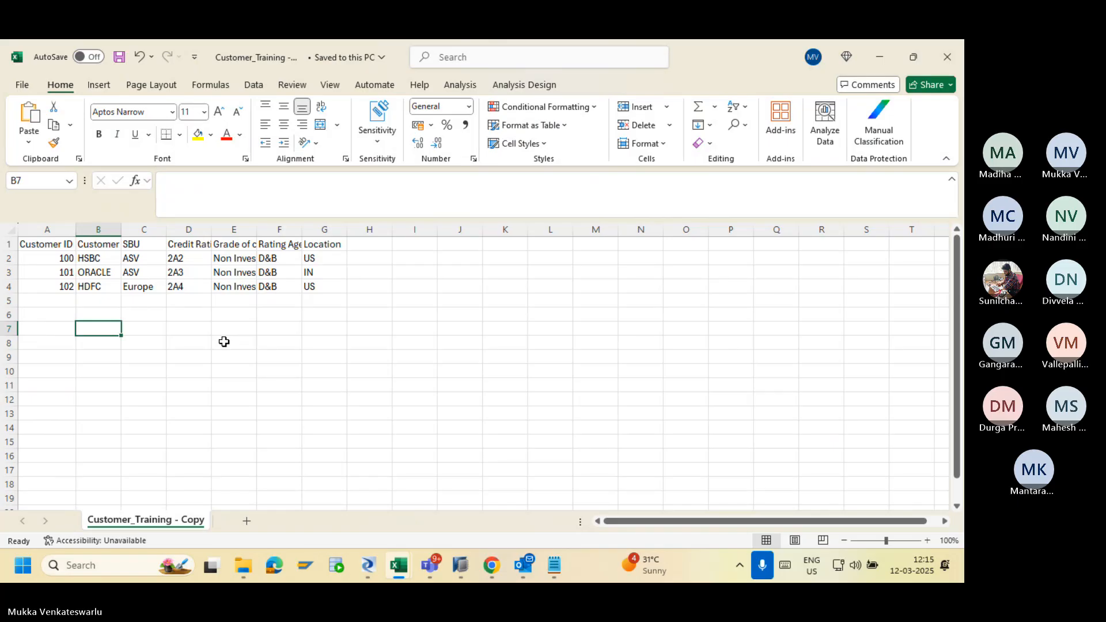
key(alt+Tab)
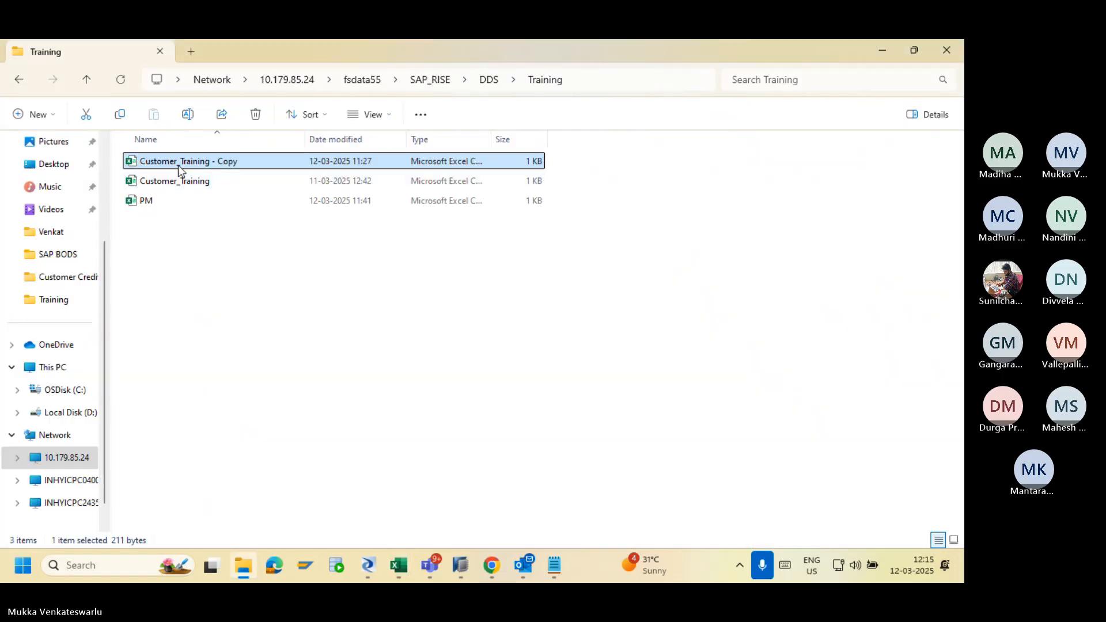
Duplicate Customer_Training - Copy and rename the new file to Customer_Training1.
key(ctrl+c)
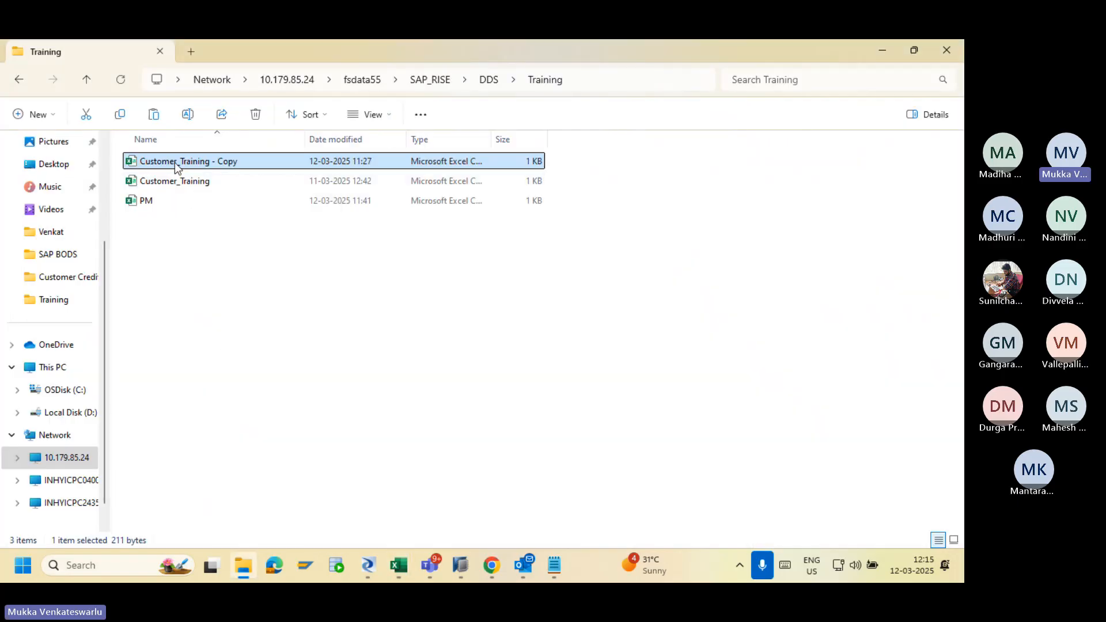
double_click(174, 163)
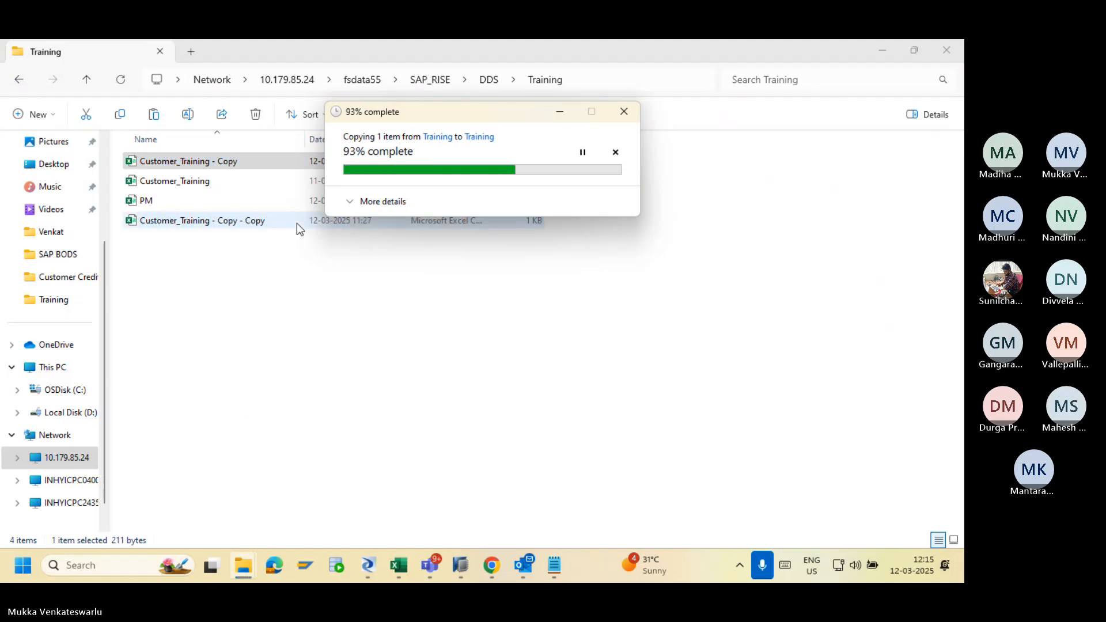
click(199, 222)
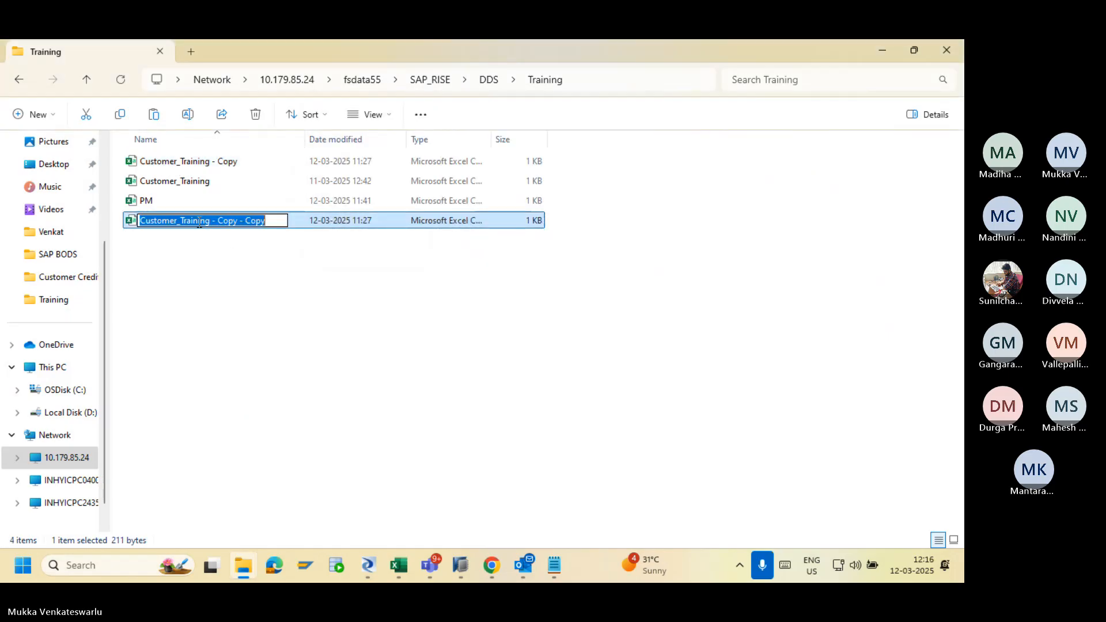
key(End)
key(BackSpace)
key(BackSpace)
key(BackSpace)
key(BackSpace)
key(BackSpace)
key(BackSpace)
key(BackSpace)
key(BackSpace)
key(BackSpace)
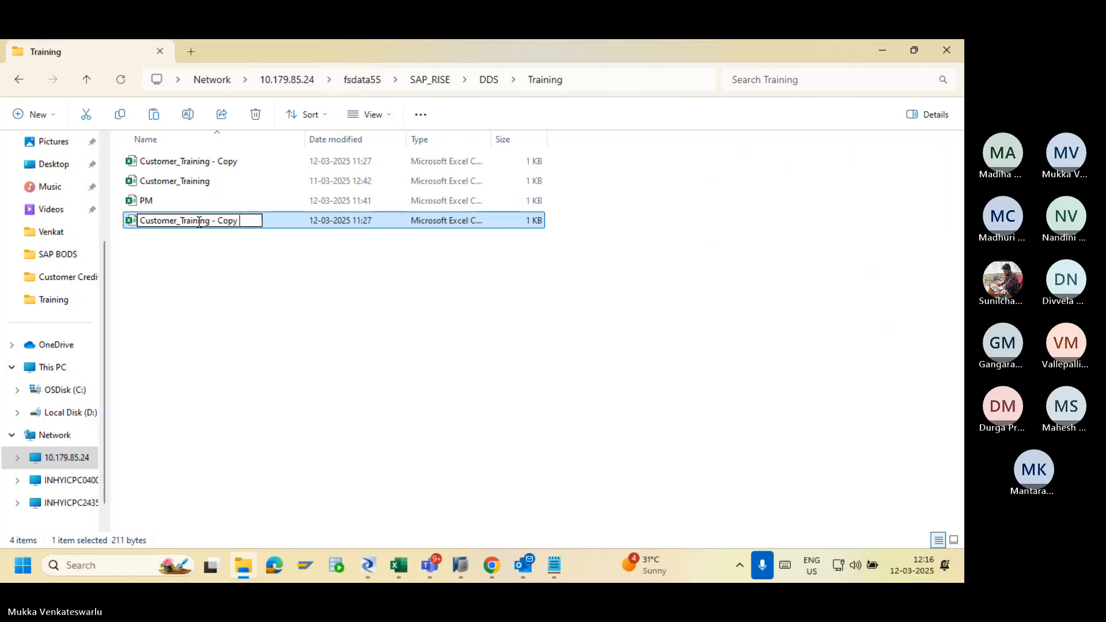
key(BackSpace)
key(BackSpace)
key(BackSpace)
key(BackSpace)
key(BackSpace)
text(1)
key(Return)
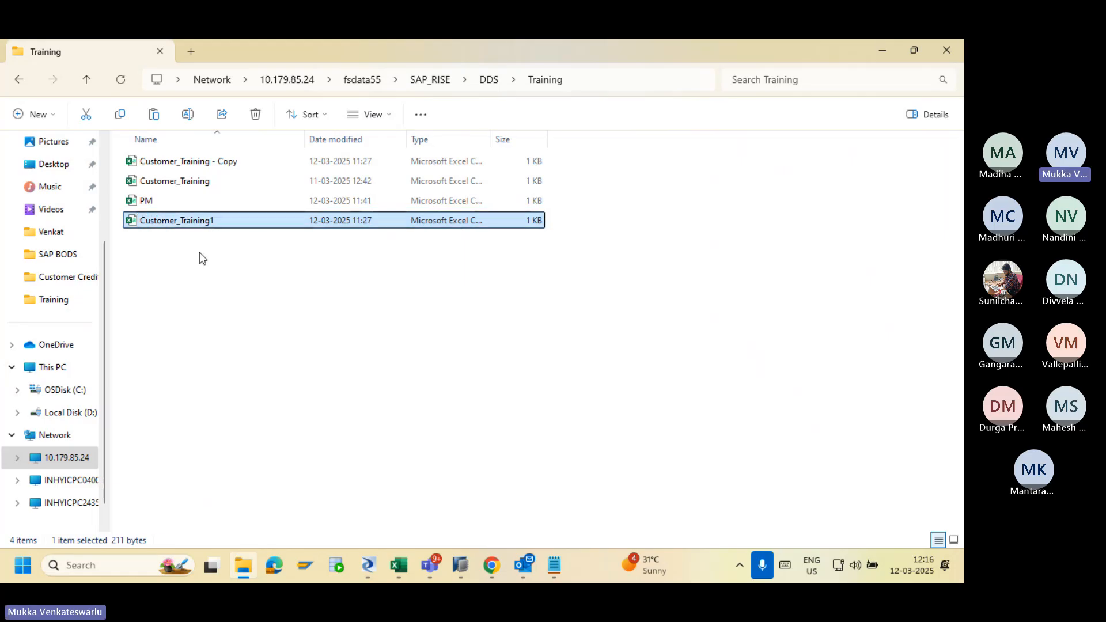
click(199, 251)
Close the Customer_Training and Customer_Training - Copy workbooks without saving.
click(177, 190)
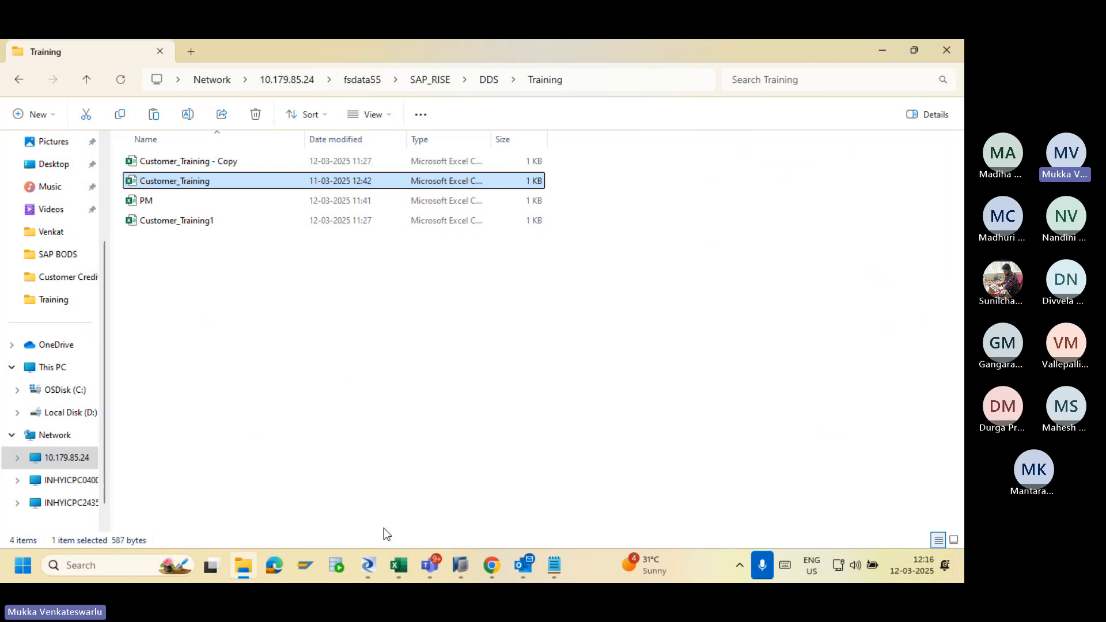
mouse_move(397, 564)
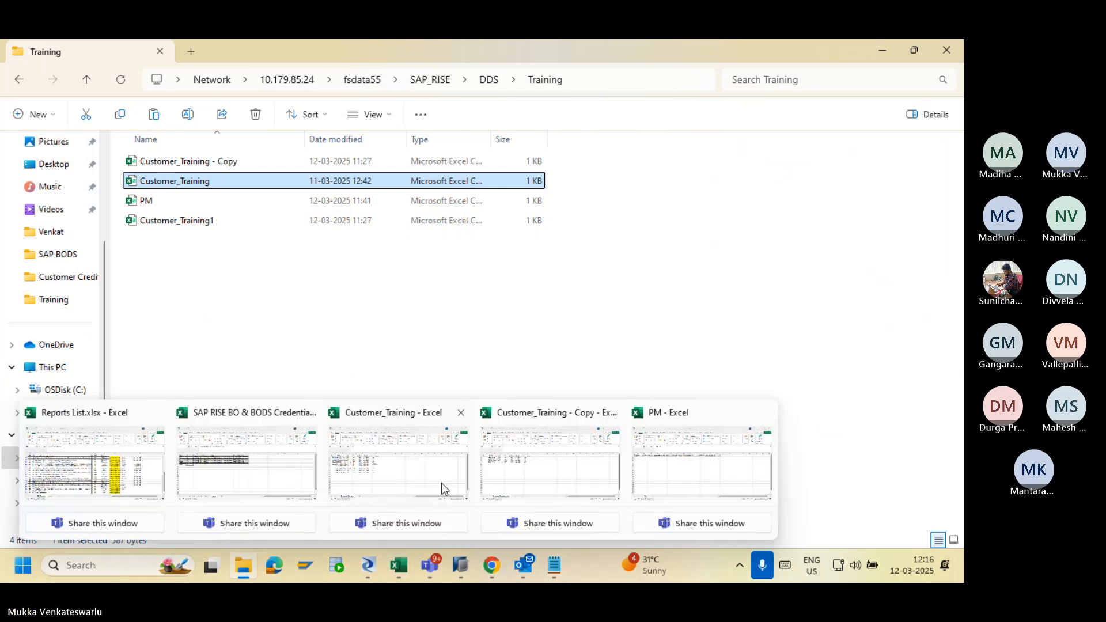
click(461, 413)
click(530, 403)
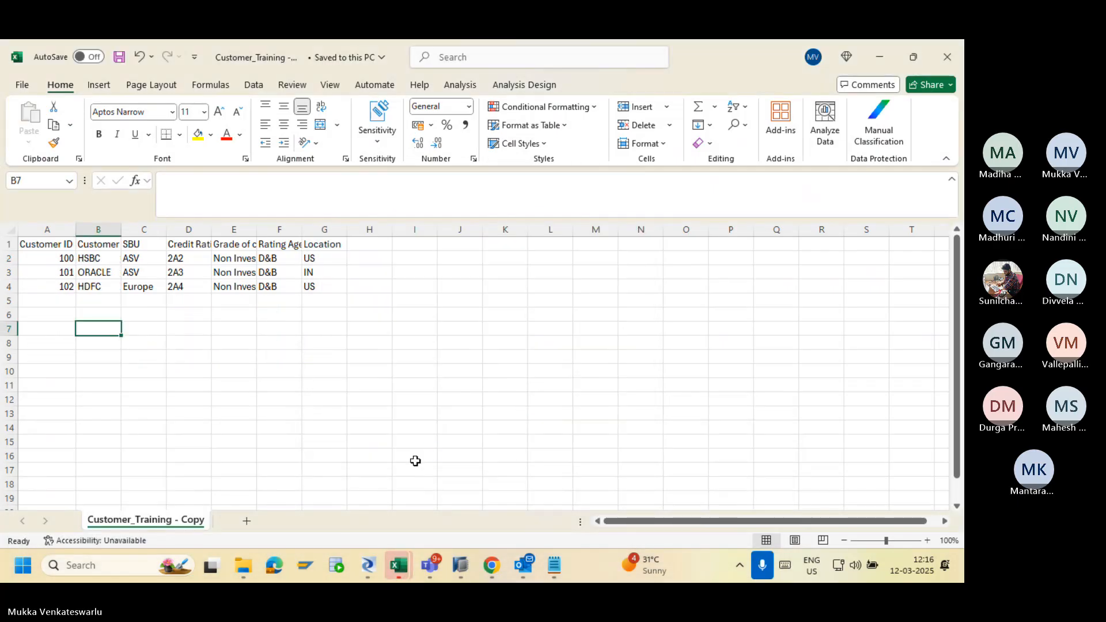
click(946, 57)
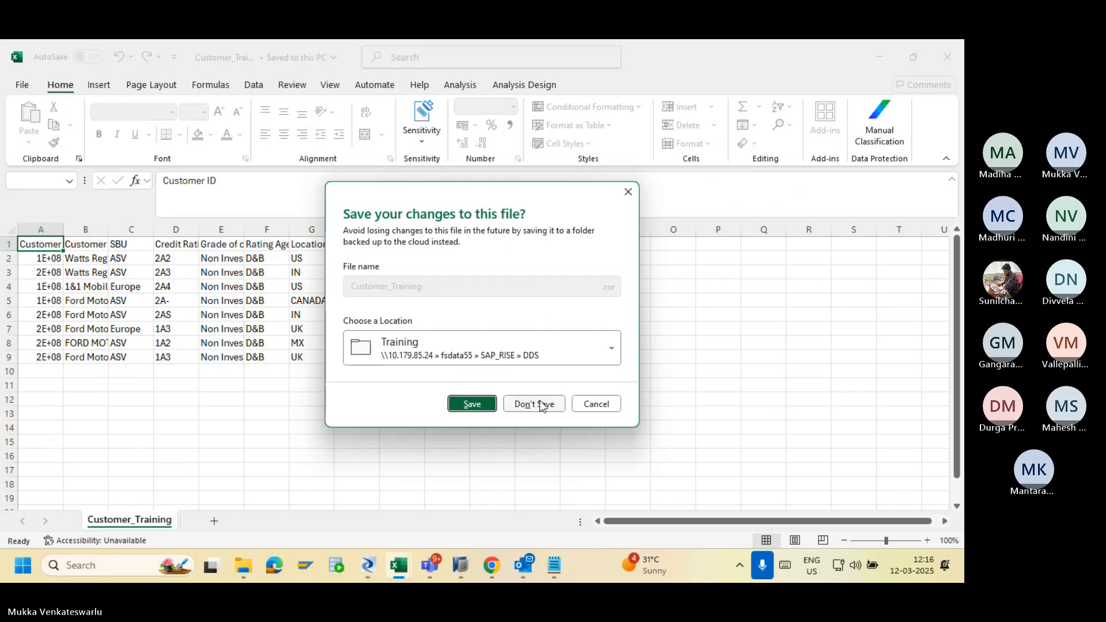
click(540, 405)
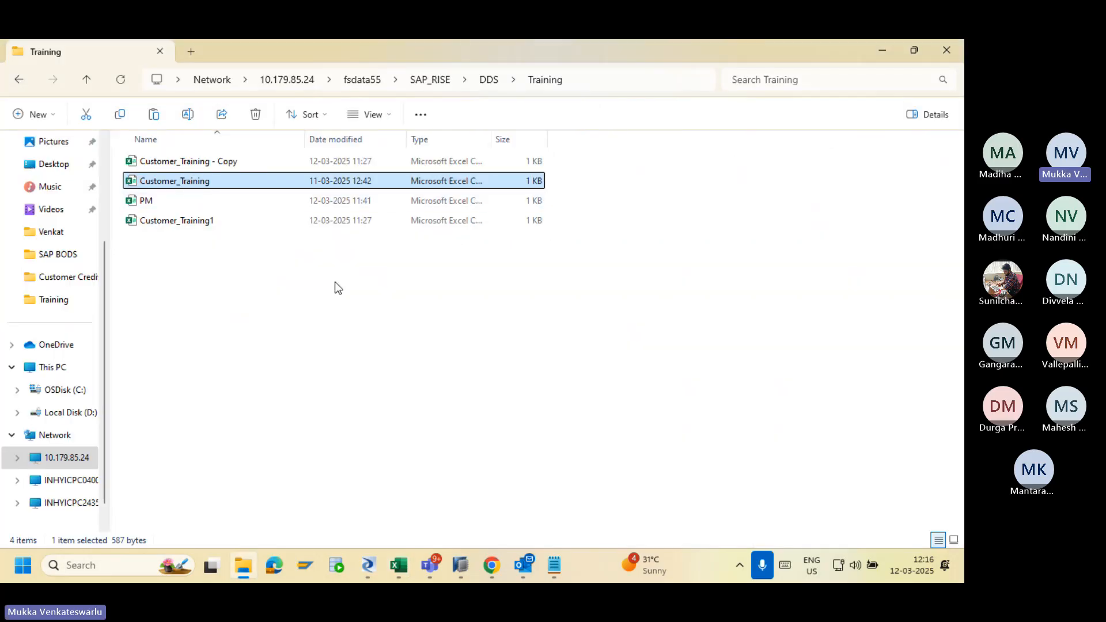
click(415, 341)
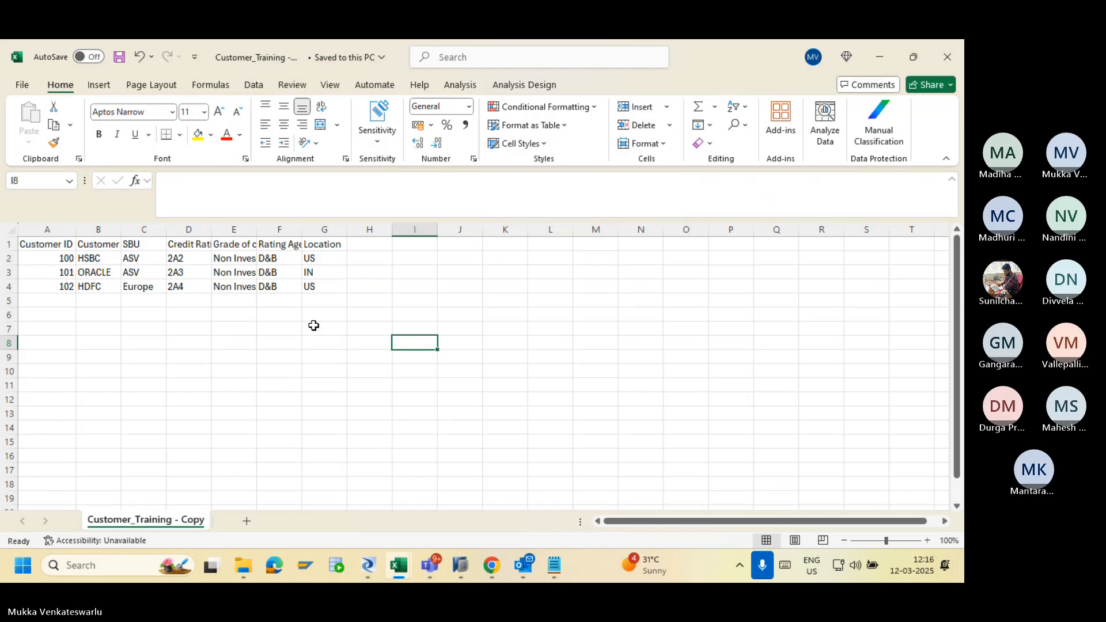
Open Customer_Training1 from the Training folder in Excel.
key(alt+Tab)
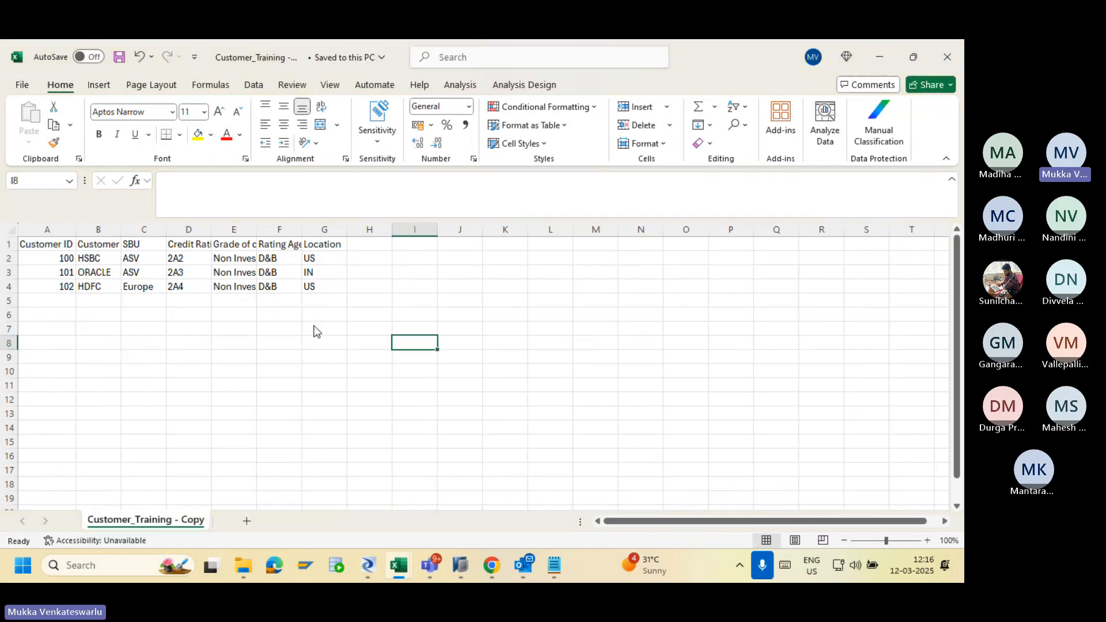
key(alt+Tab)
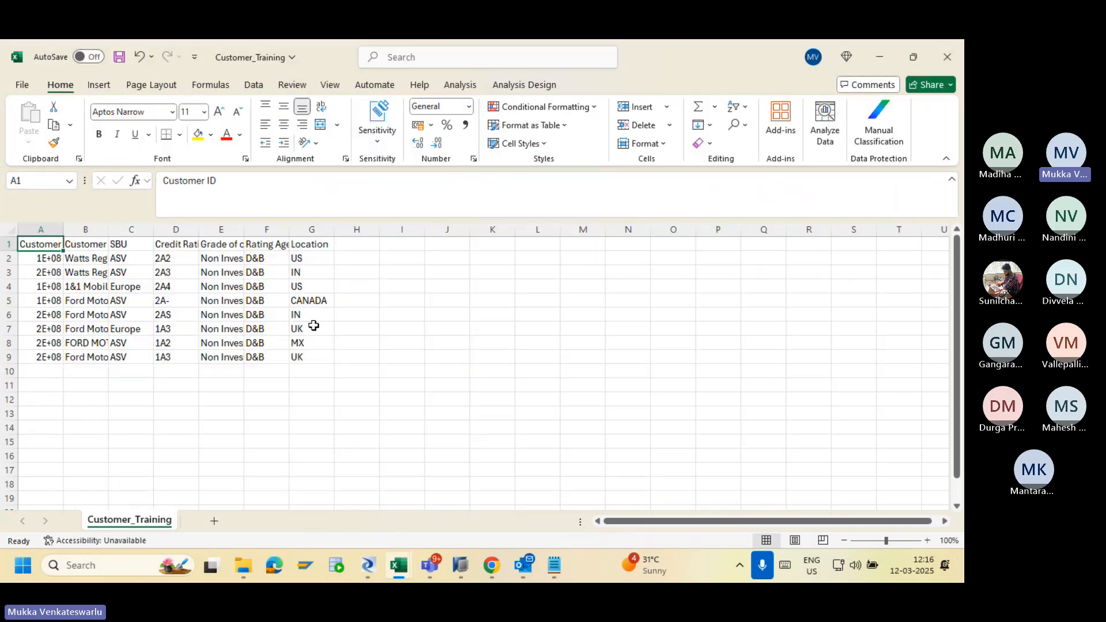
key(alt+Tab)
key(Tab)
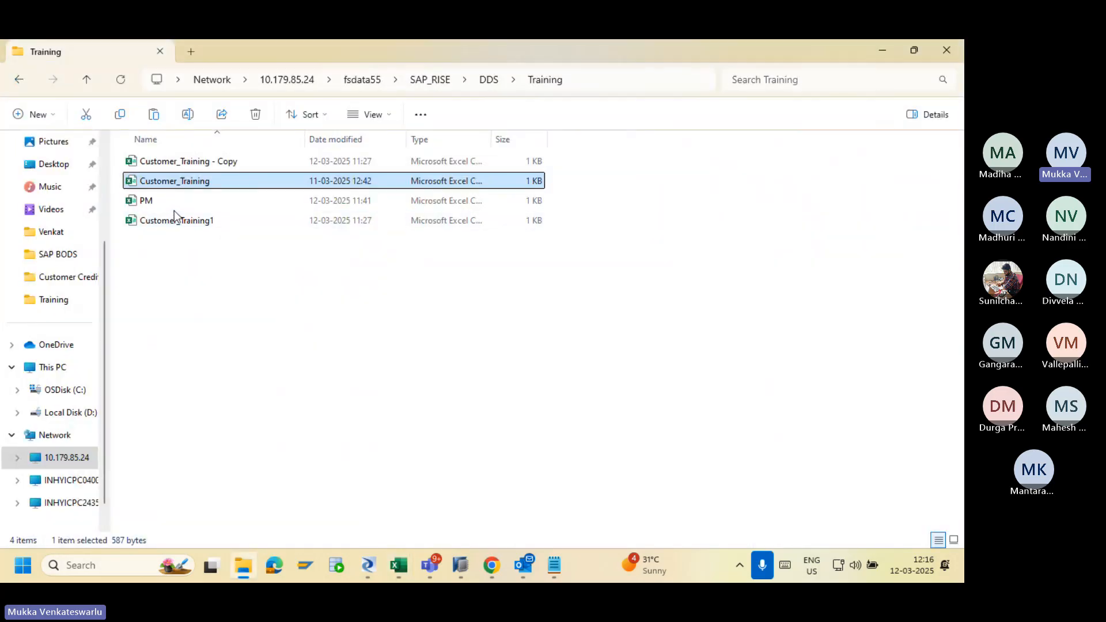
double_click(177, 223)
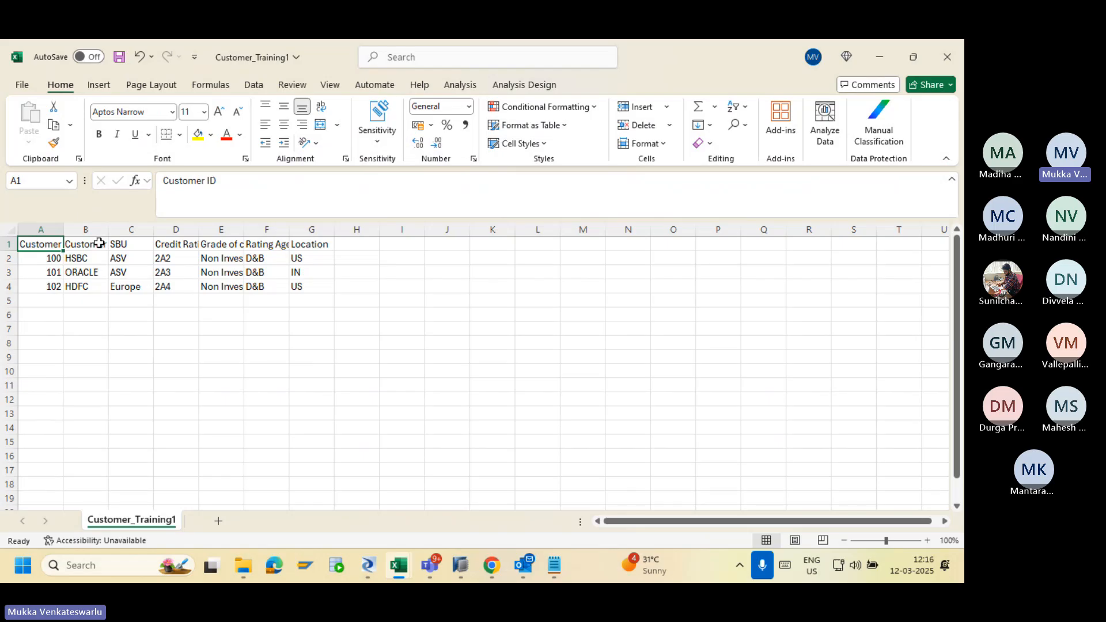
Clear B1:G4, autofit column A, and enter the header Address in B1.
drag(99, 243, 301, 280)
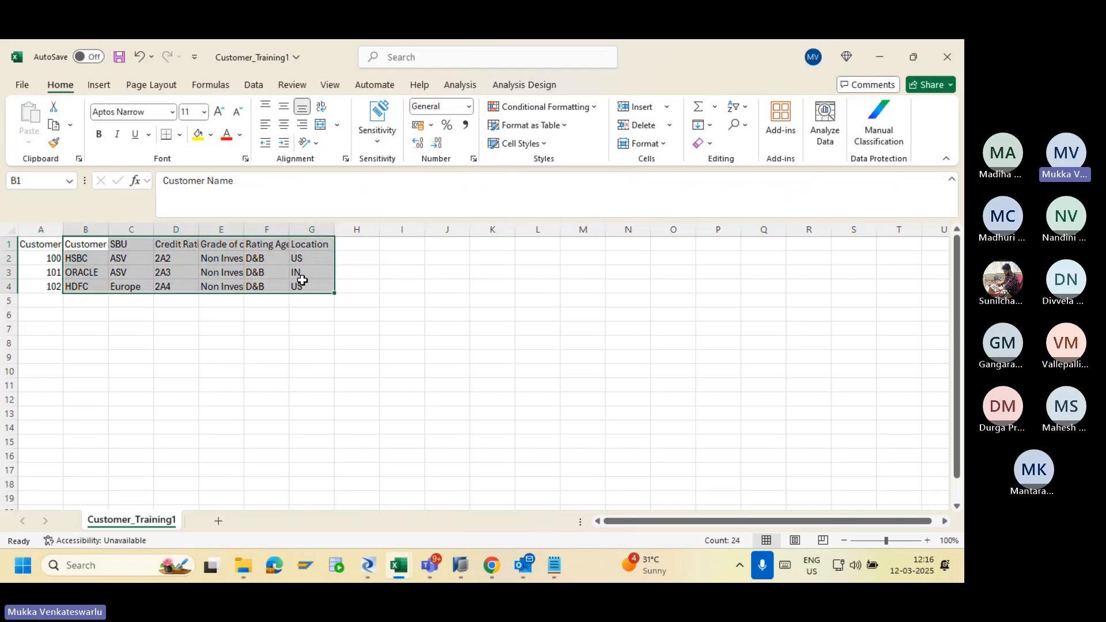
key(Delete)
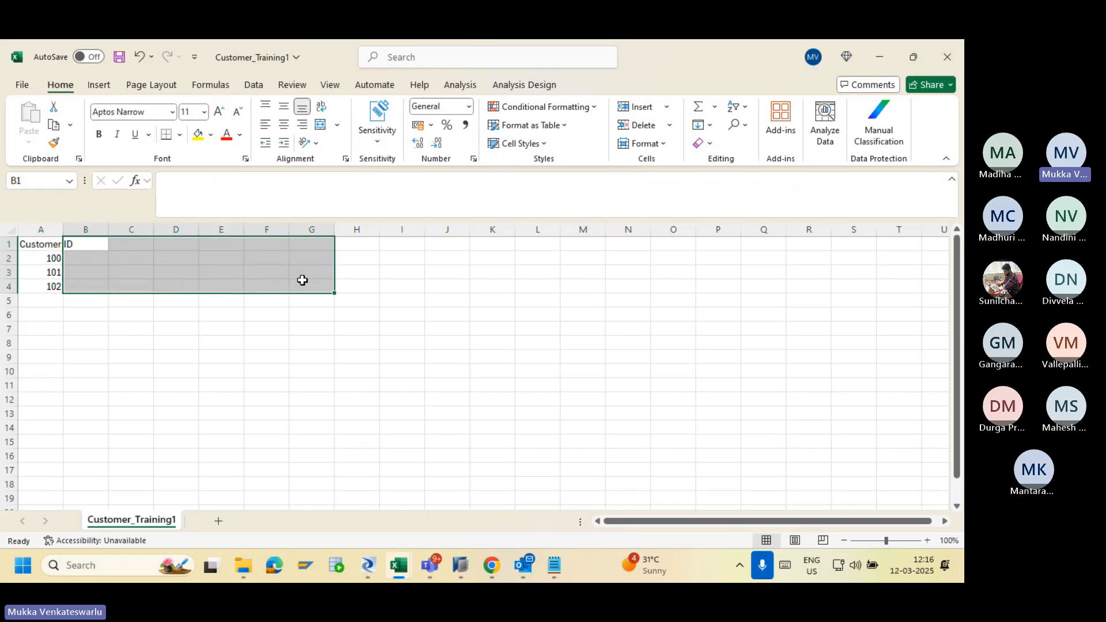
double_click(62, 228)
click(85, 244)
text(A)
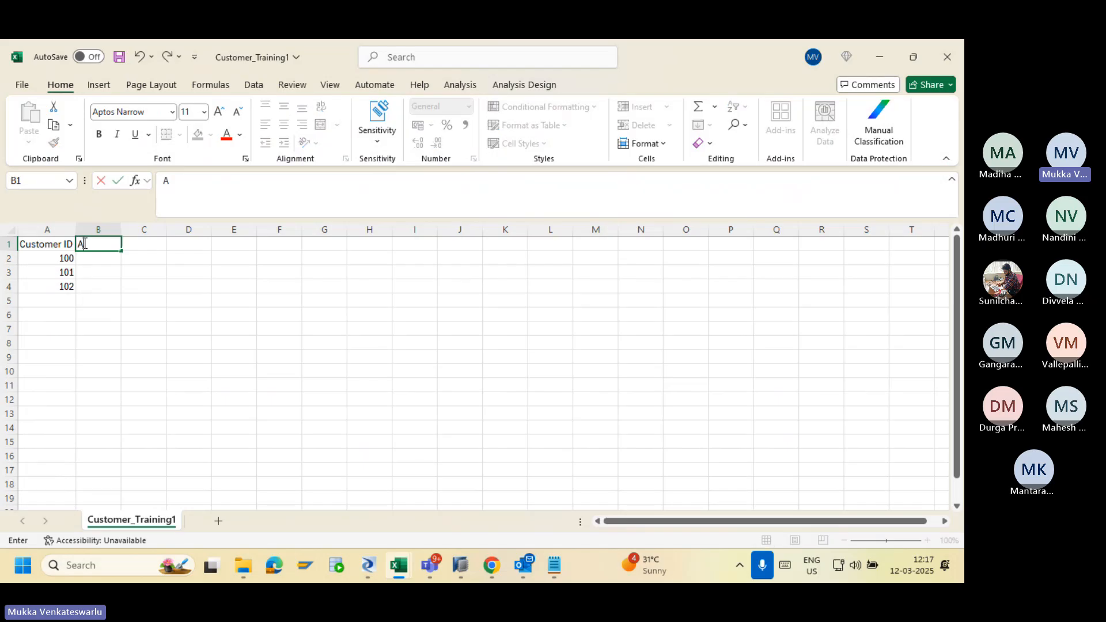
text(ddress)
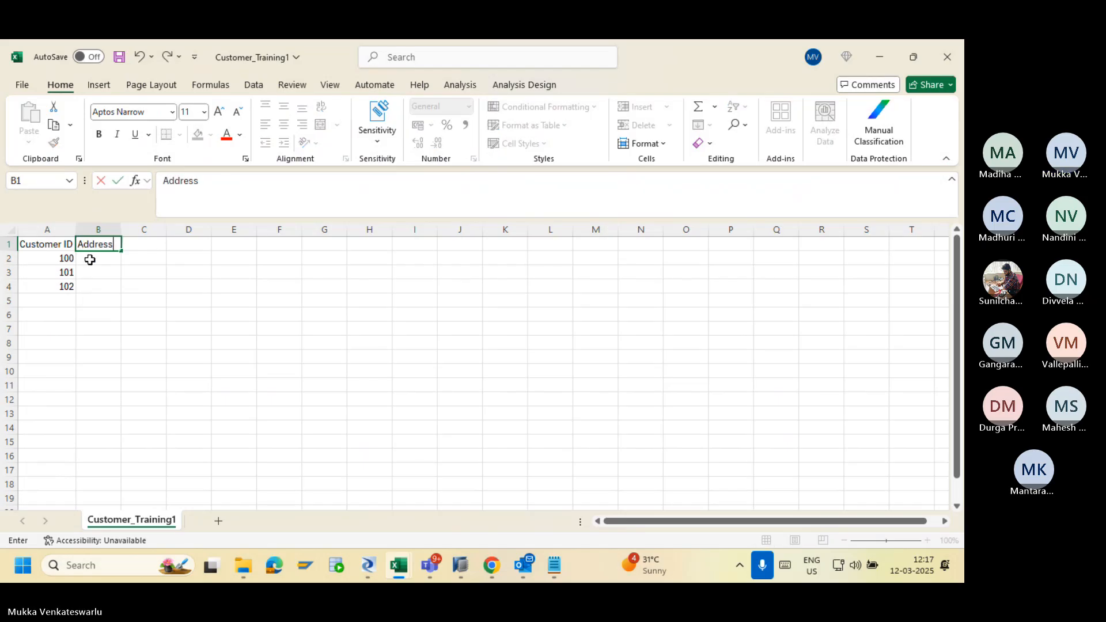
click(90, 260)
Fill B2:B4 with Hyd, Pune and Chennai and save Customer_Training1.
text(Hyd)
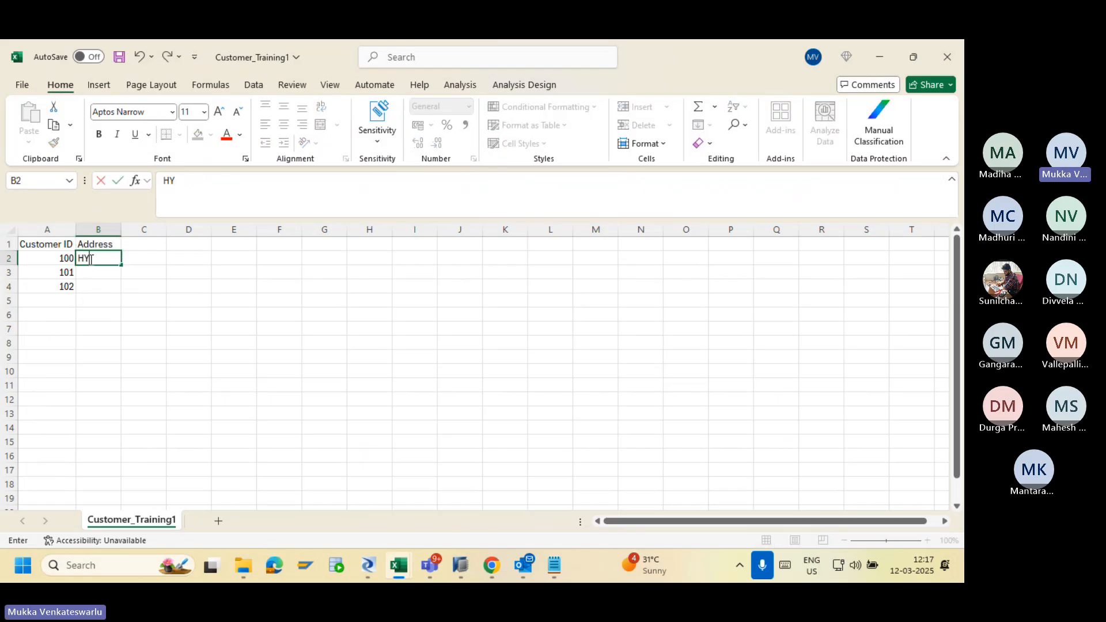
key(Return)
text(P)
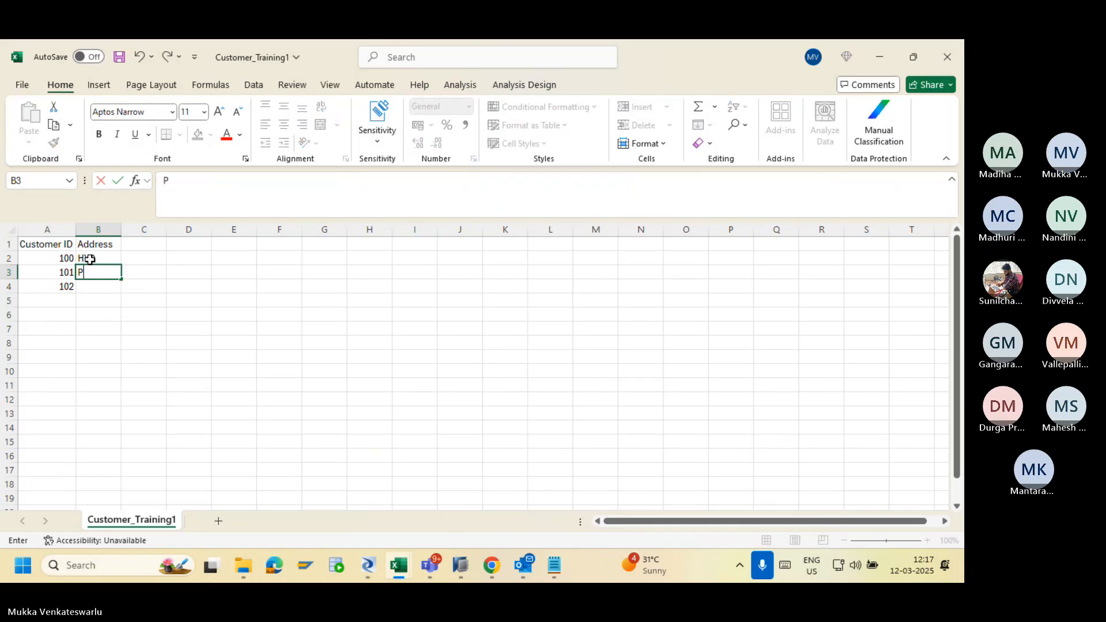
text(une)
key(Return)
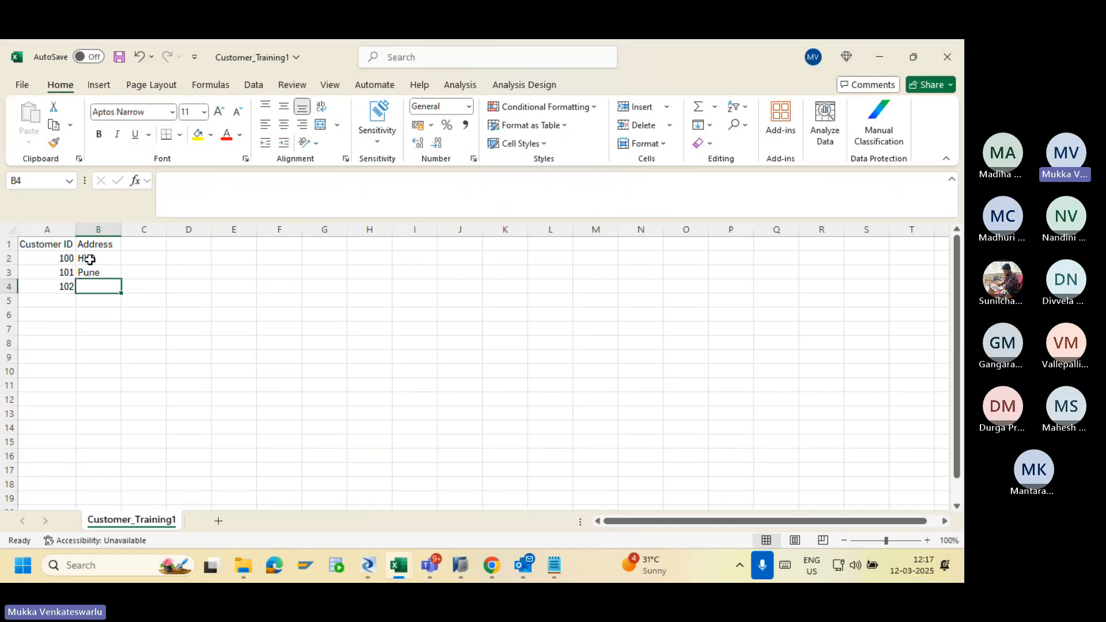
click(89, 260)
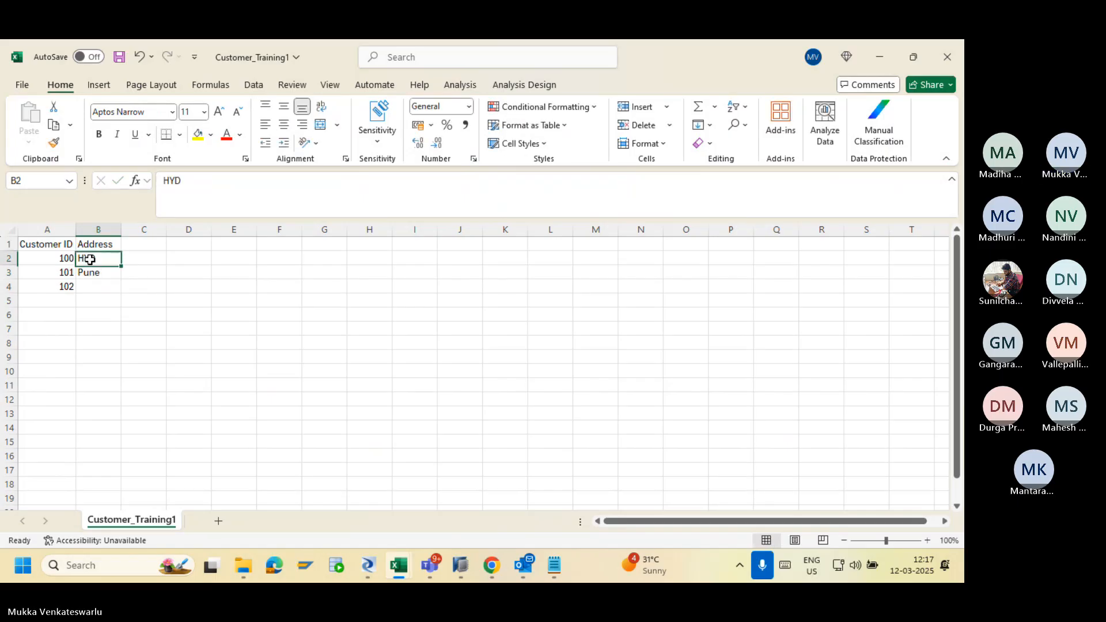
key(Down)
key(Down)
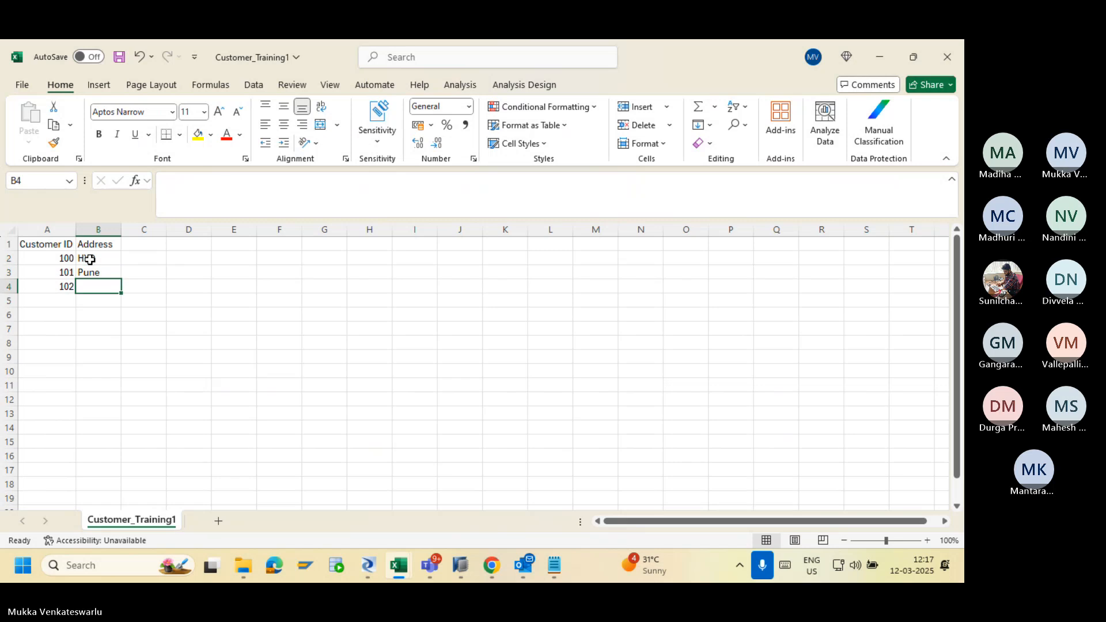
text(Chennai)
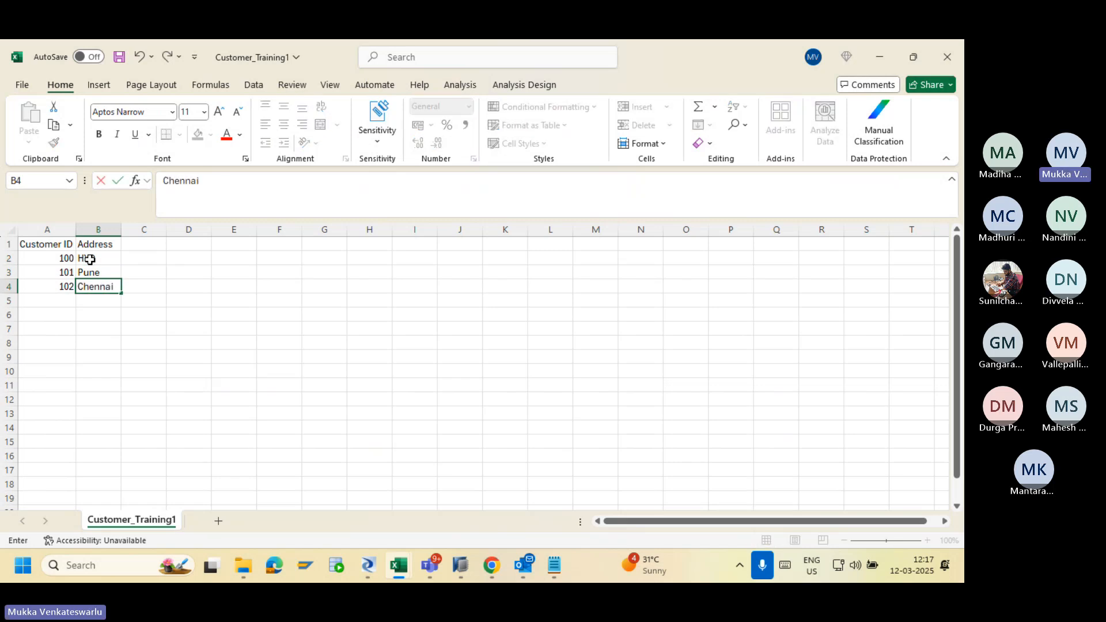
click(114, 329)
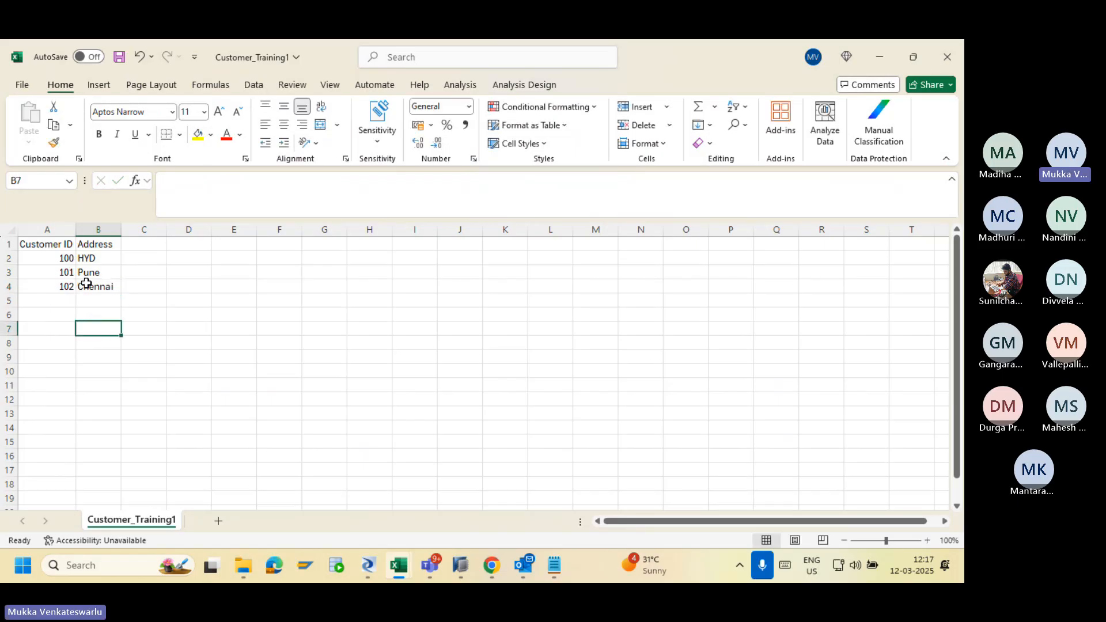
click(119, 56)
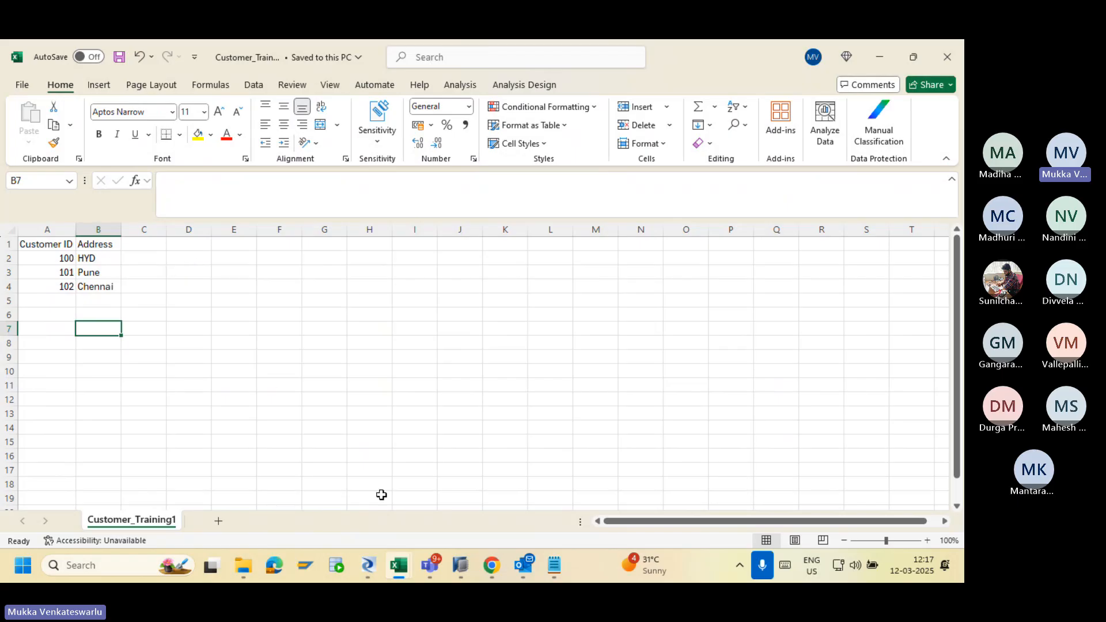
click(460, 565)
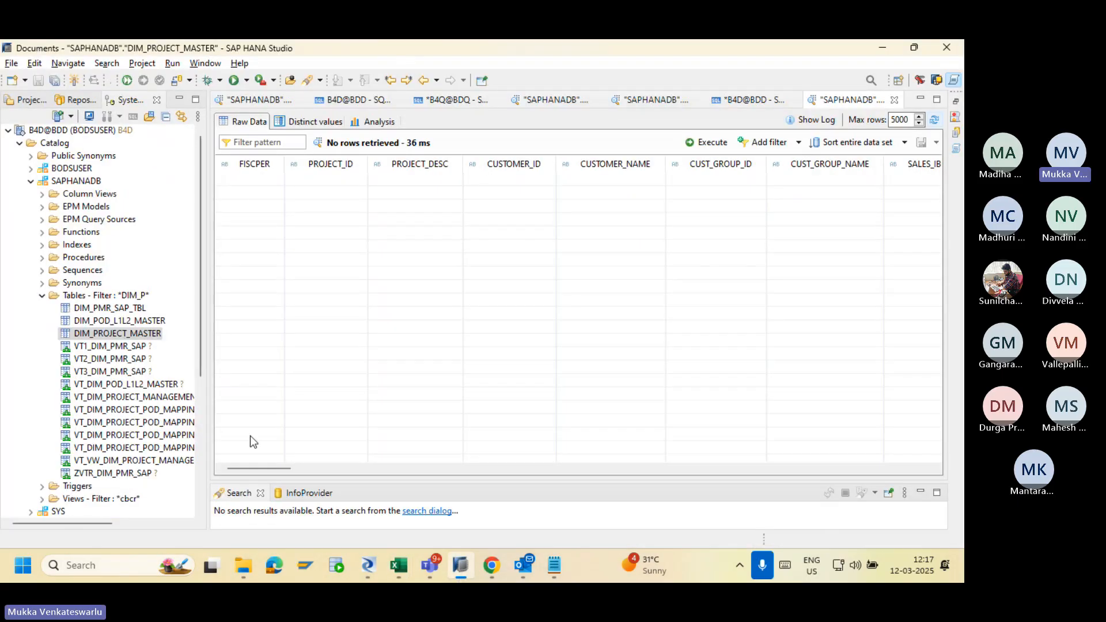
Return to Designer, open DF_CUST and preview the DIM_CUSTOMER target data.
right_click(127, 298)
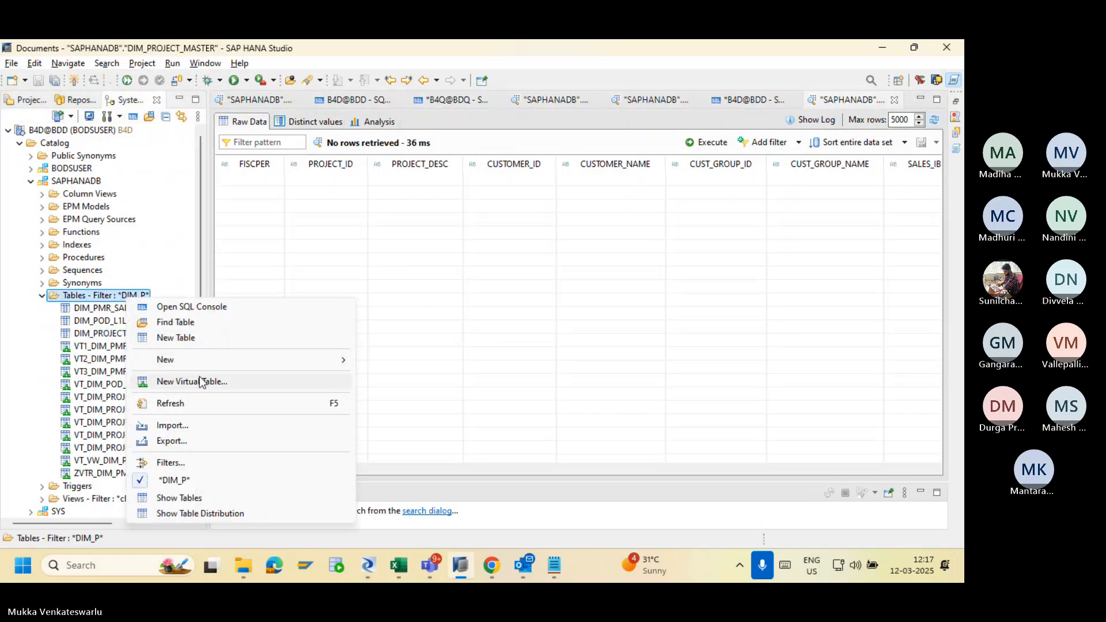
click(380, 564)
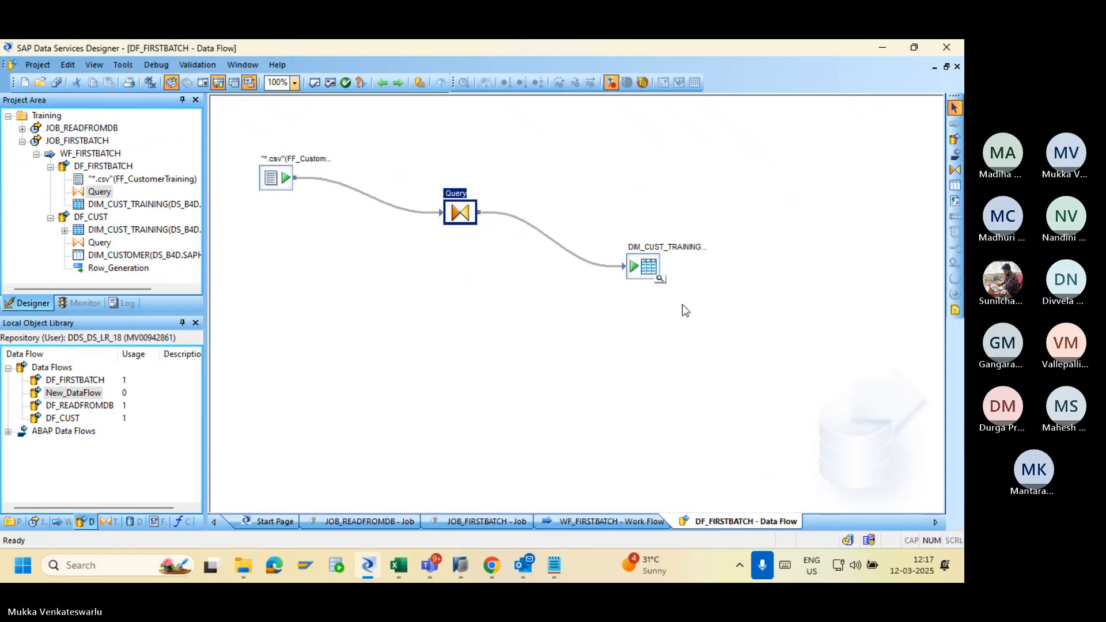
click(383, 82)
double_click(609, 217)
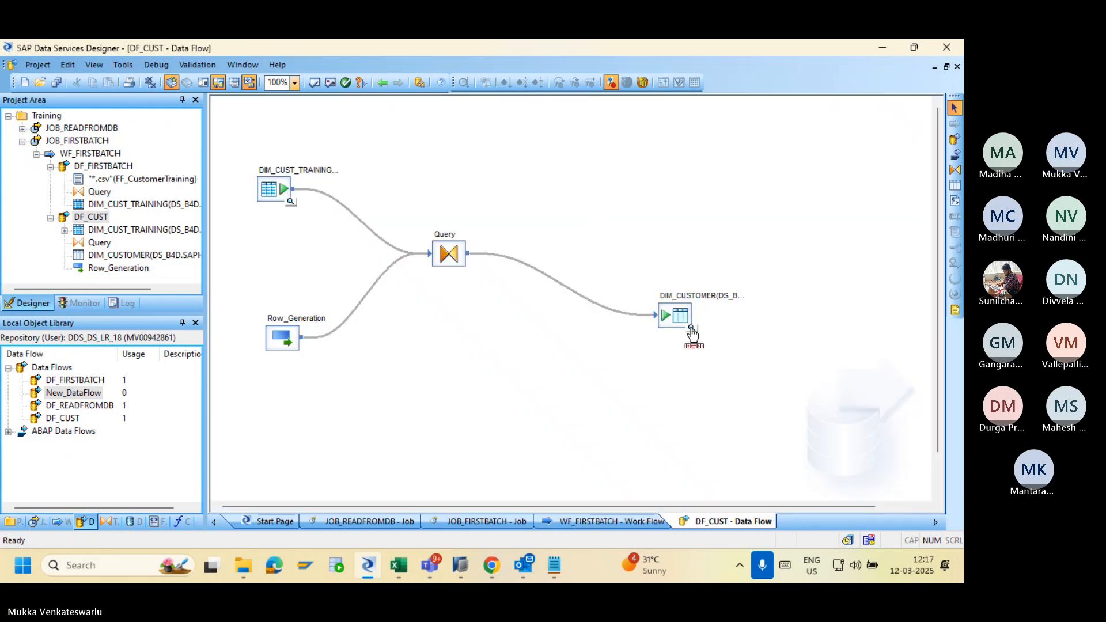
click(690, 328)
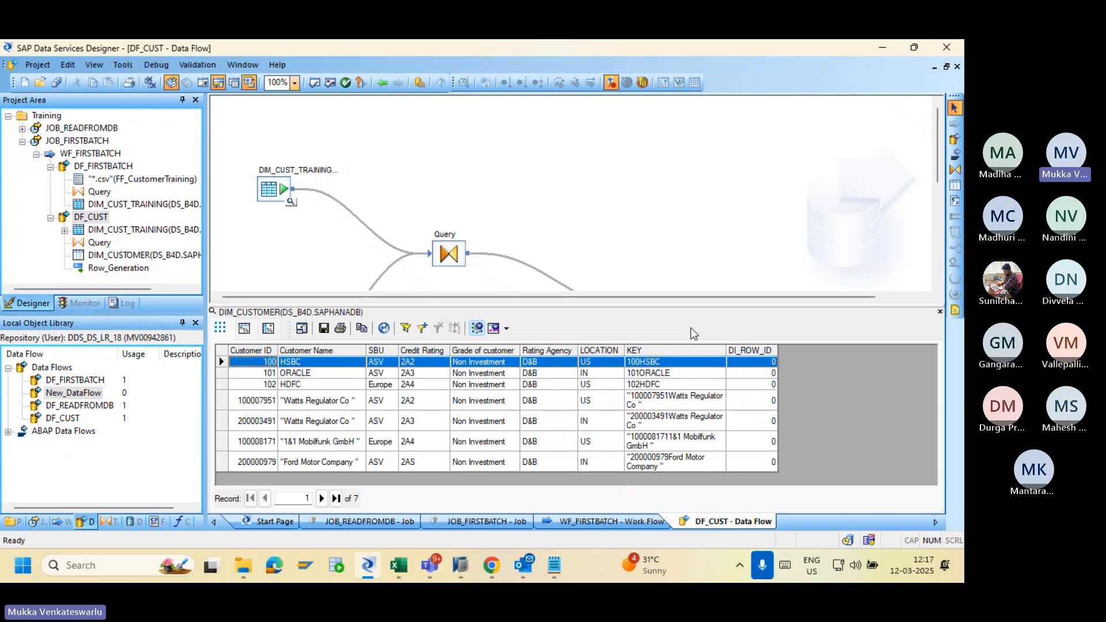
click(940, 311)
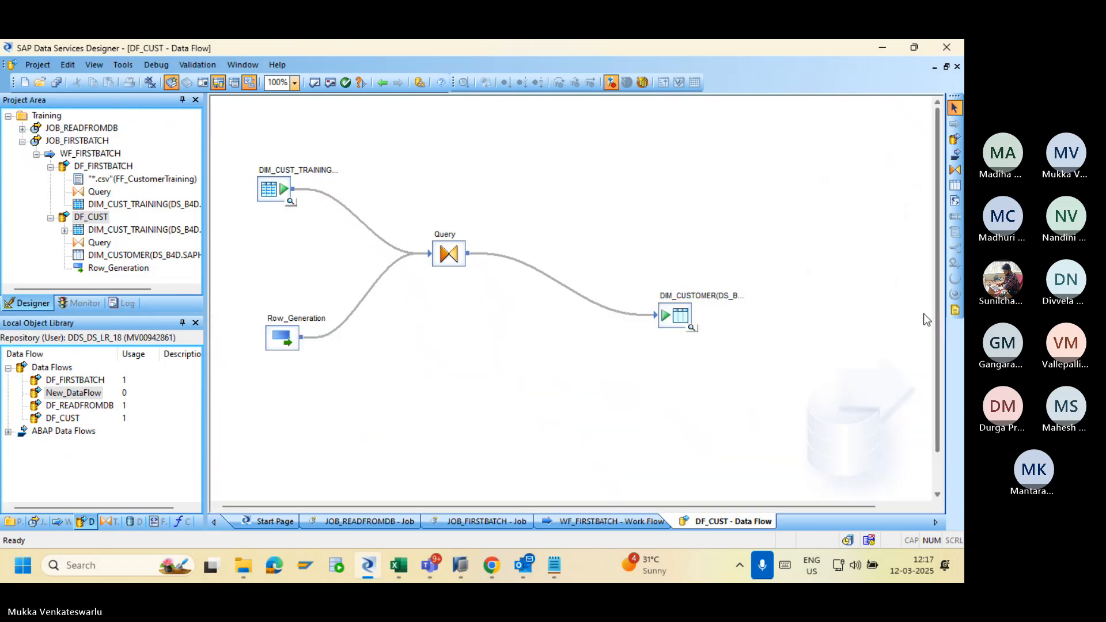
Re-import the DIM_CUSTOMER table, delete Row_Generation from DF_CUST and open the Query mappings.
right_click(685, 327)
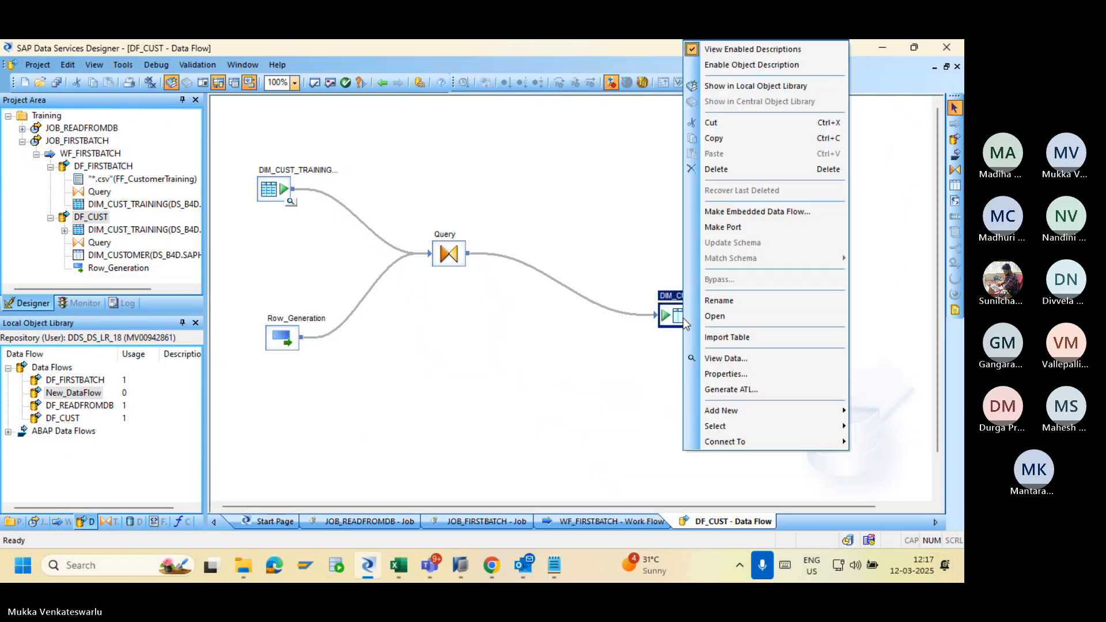
click(728, 338)
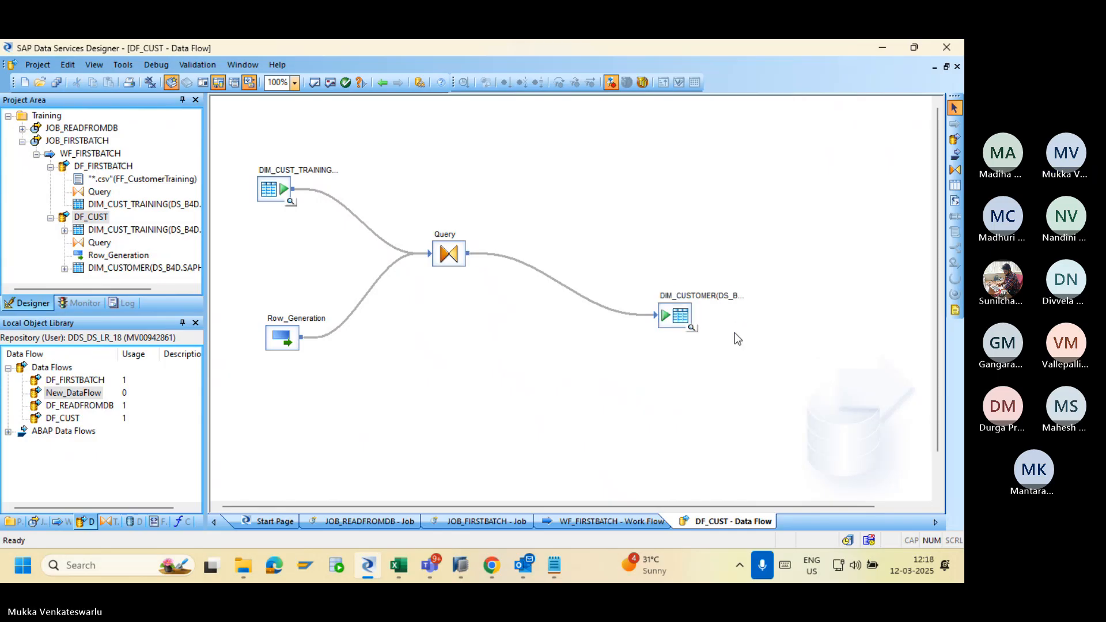
click(275, 336)
key(Delete)
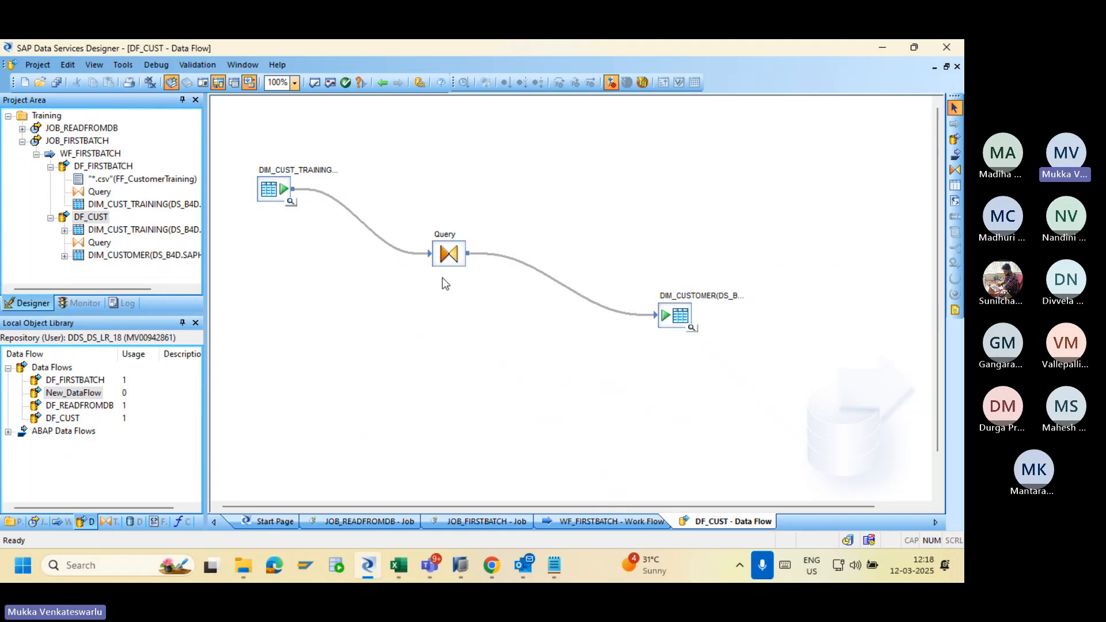
double_click(447, 258)
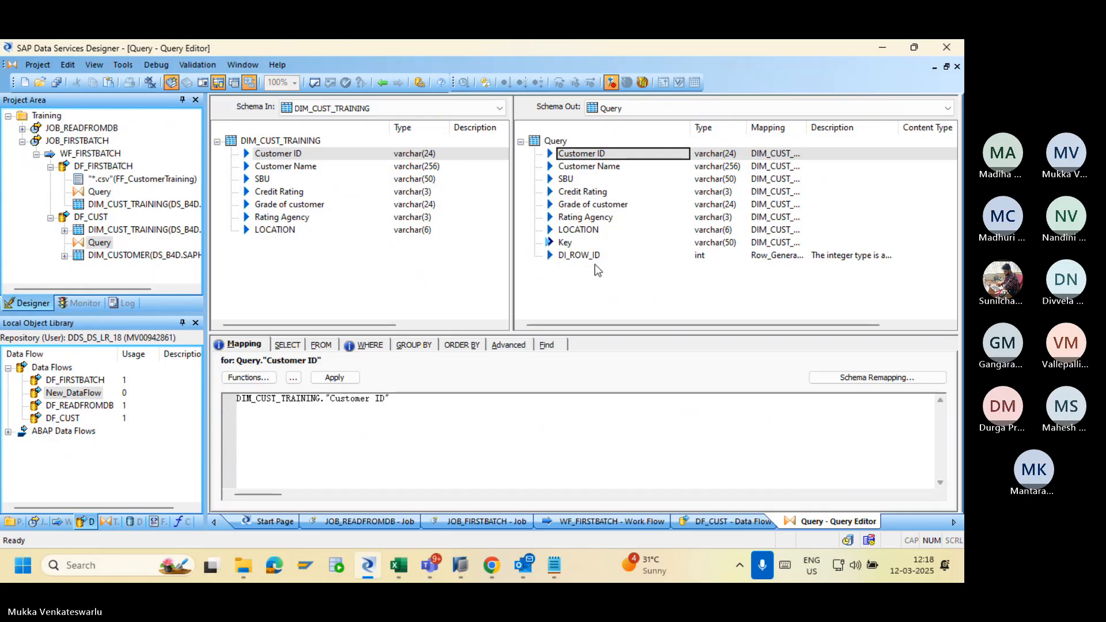
Delete the DI_ROW_ID output column from the Query transform.
click(573, 257)
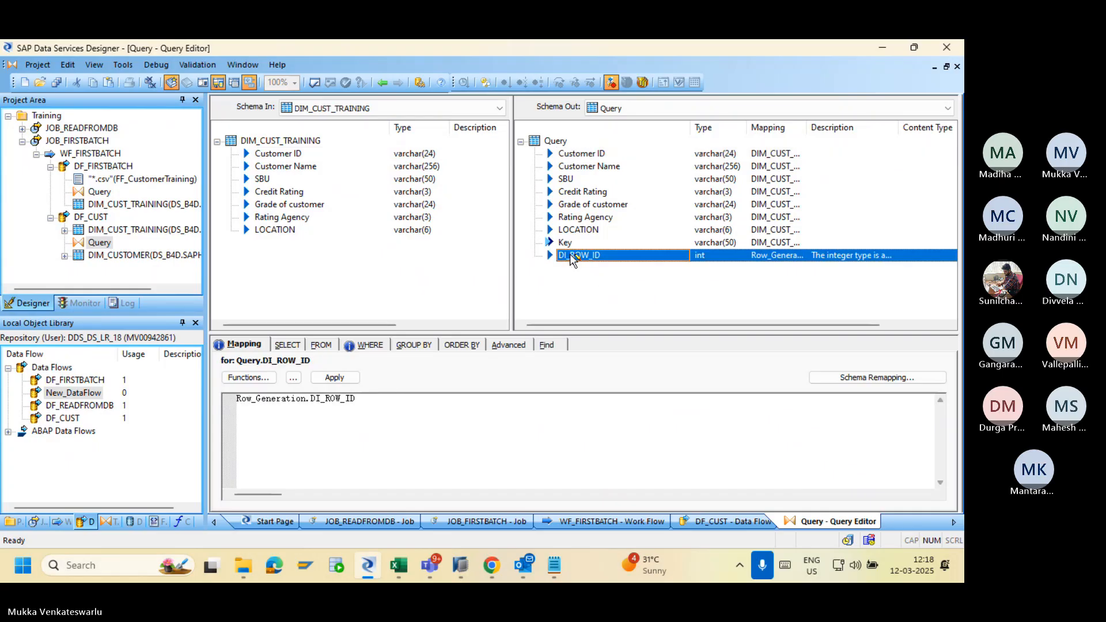
key(Delete)
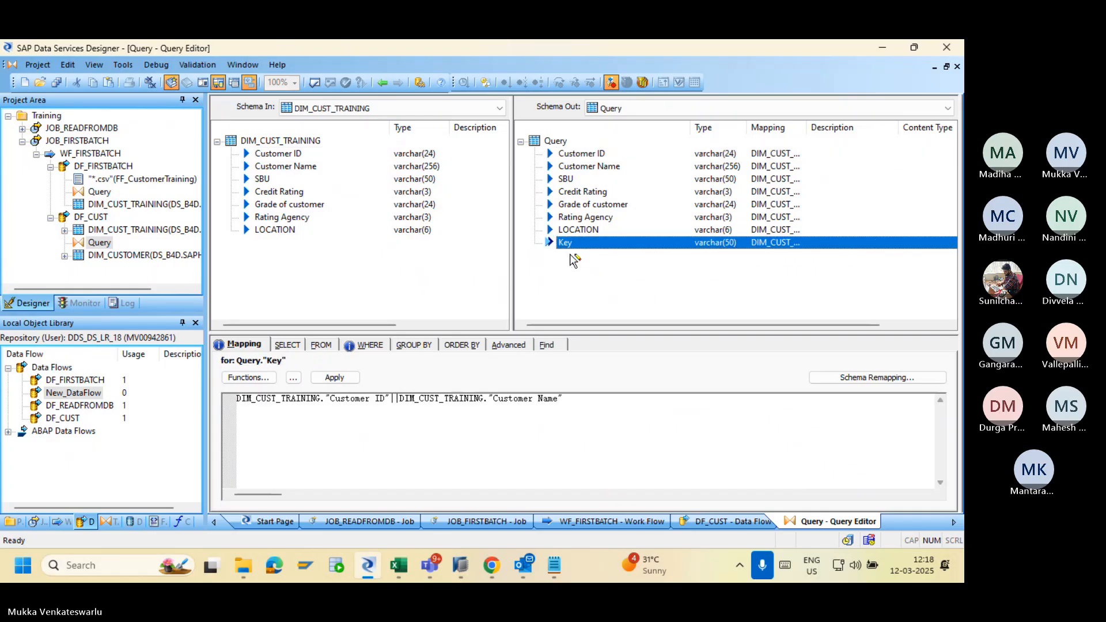
click(381, 83)
Review the DIM_CUST_TRAINING source schema under the DS_B4D datastore, then return to DF_CUST.
click(131, 522)
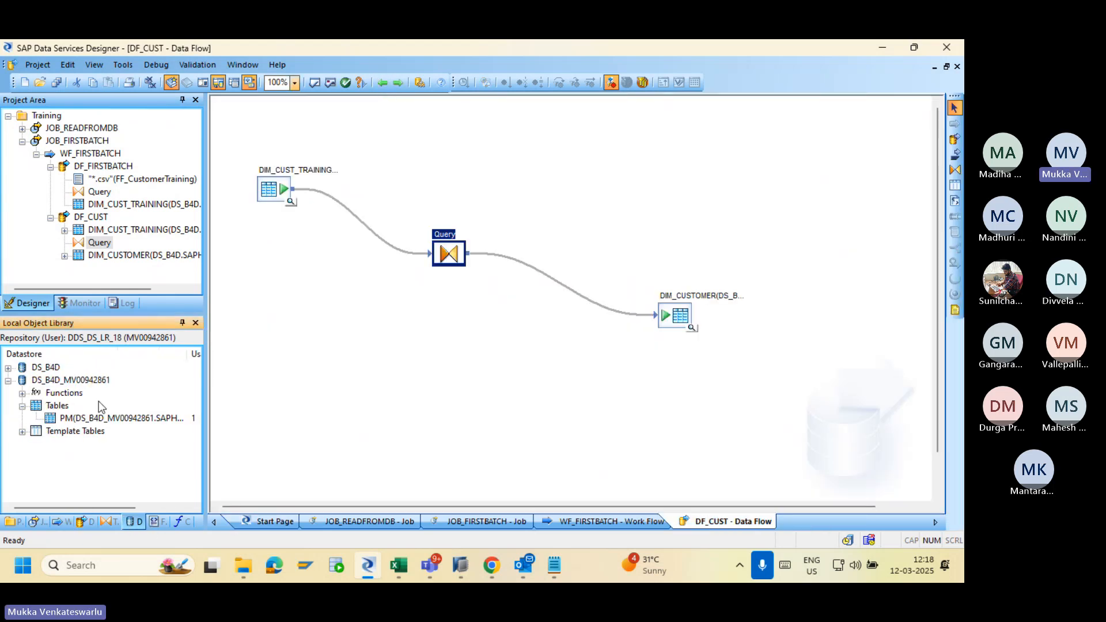
click(9, 368)
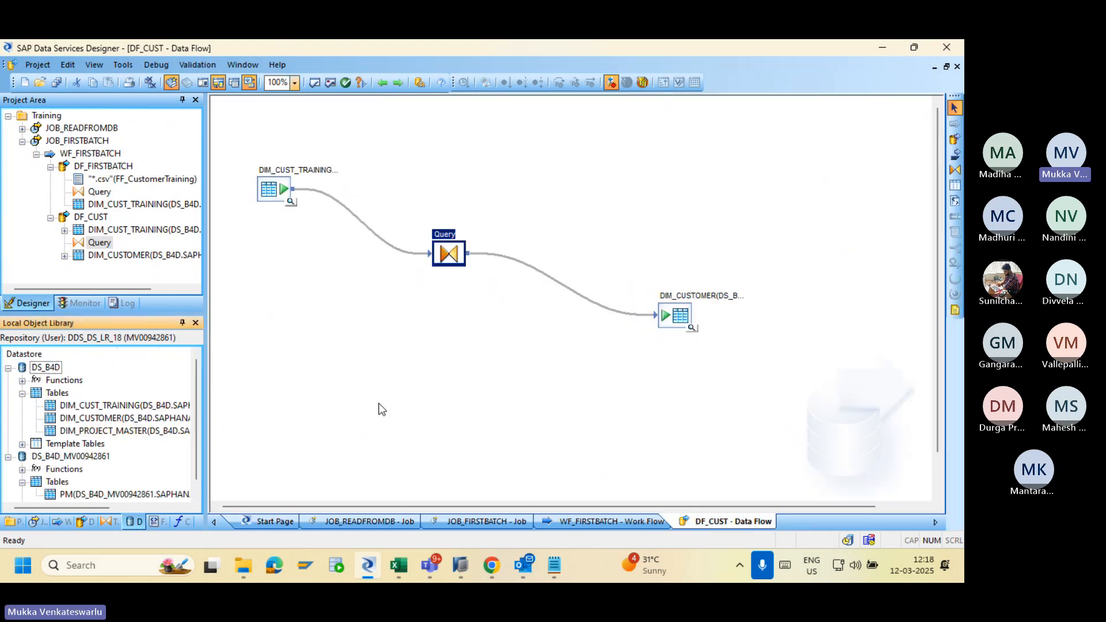
click(467, 382)
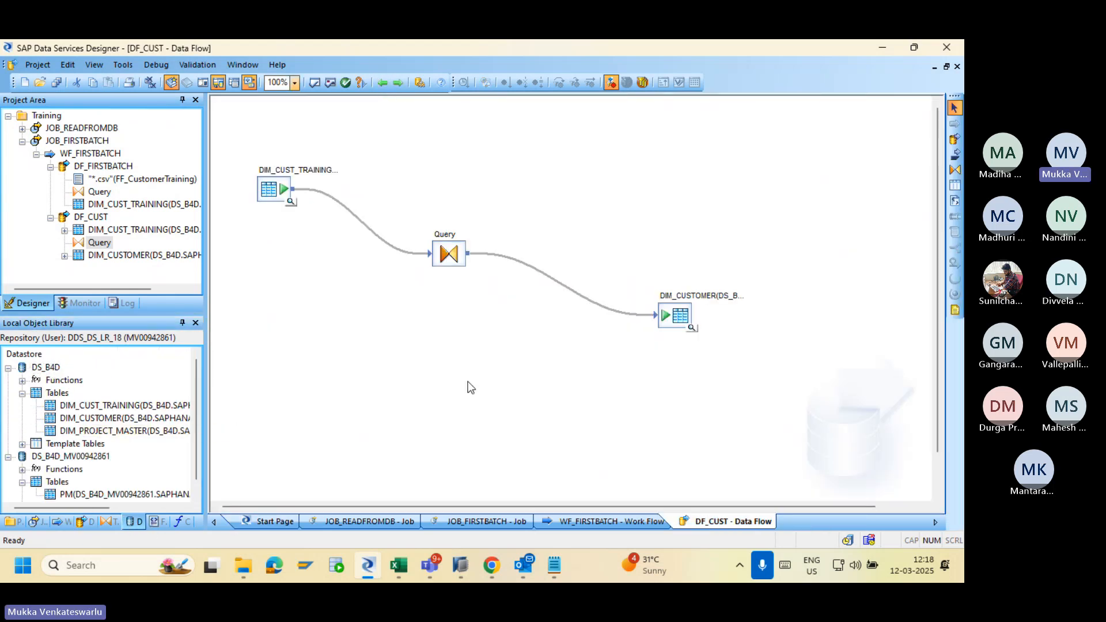
double_click(269, 190)
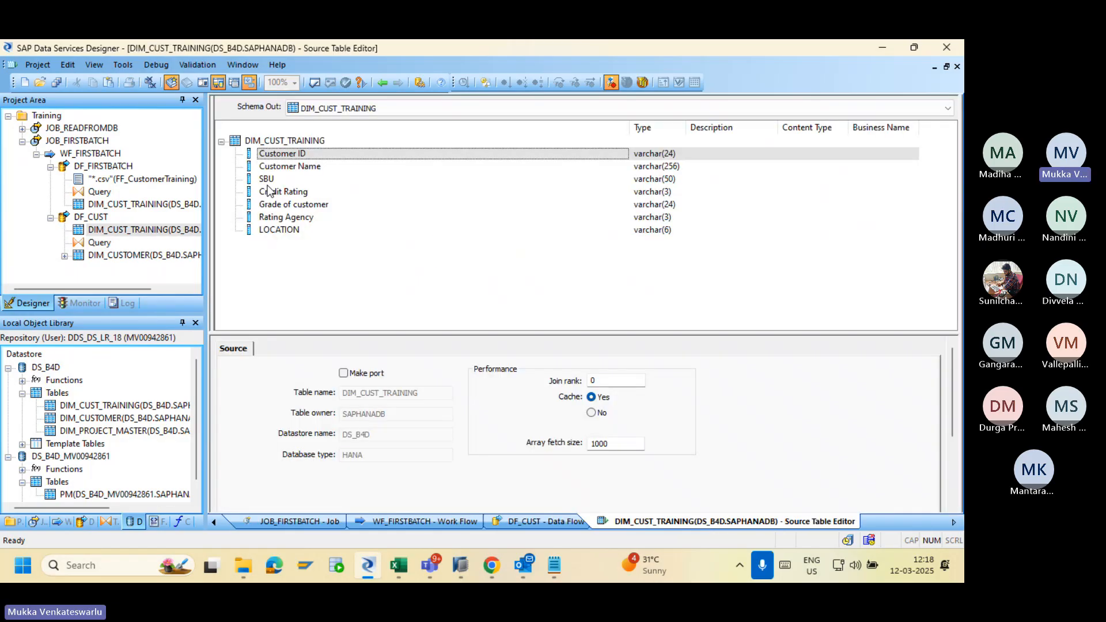
click(382, 82)
key(alt+Tab)
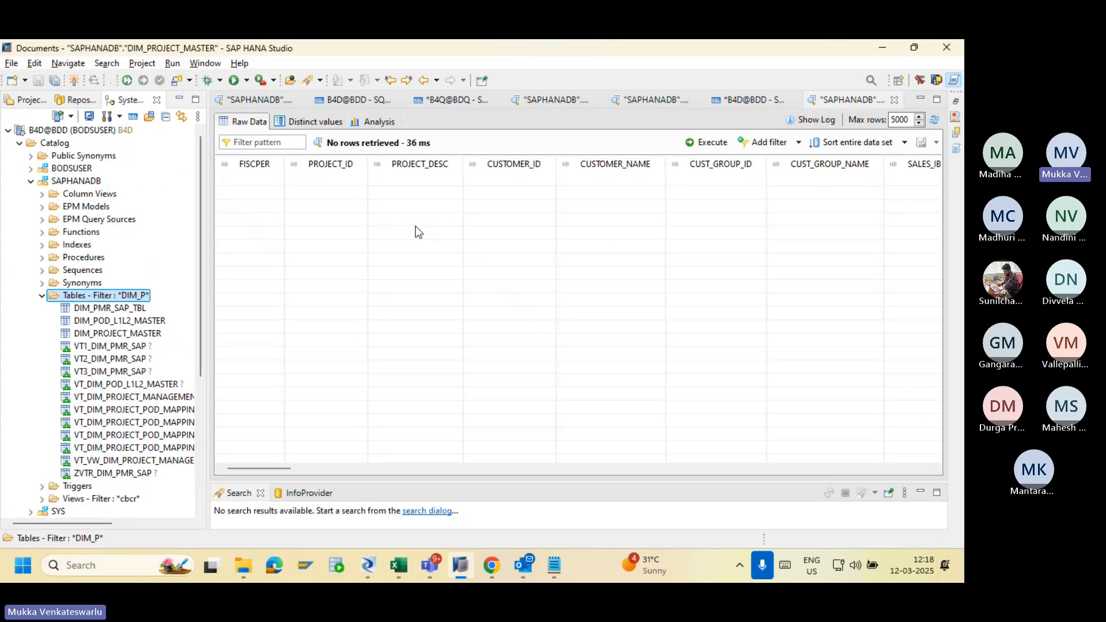
key(alt+Tab)
key(alt+Tab)
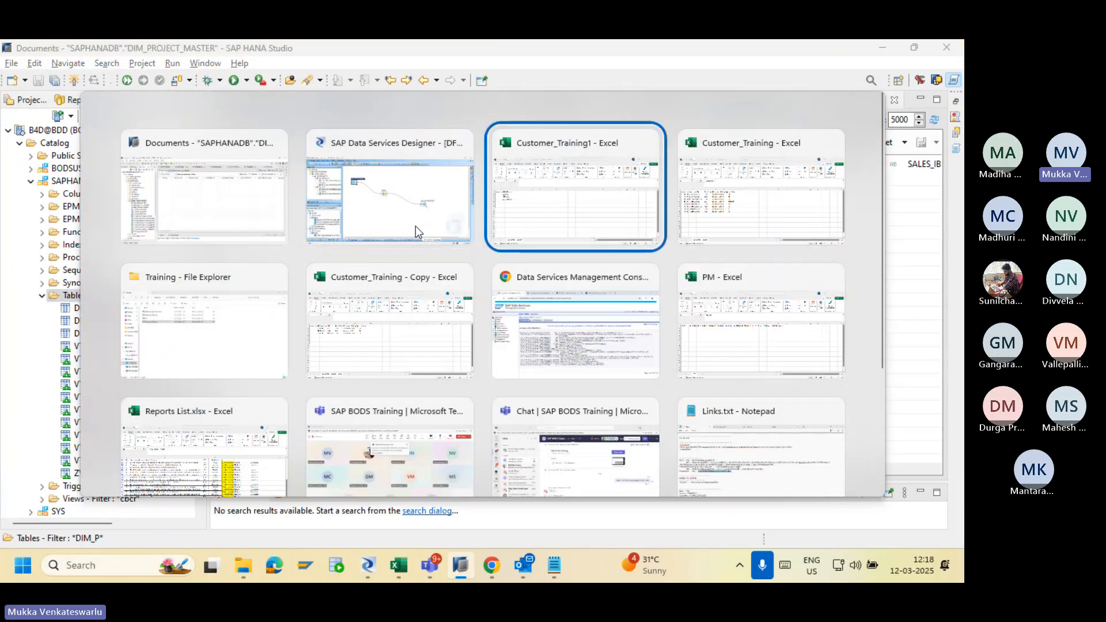
key(alt+Tab)
Save the Customer_Training1 sheet as csv in Excel, then switch back to the Designer.
key(Tab)
key(Tab)
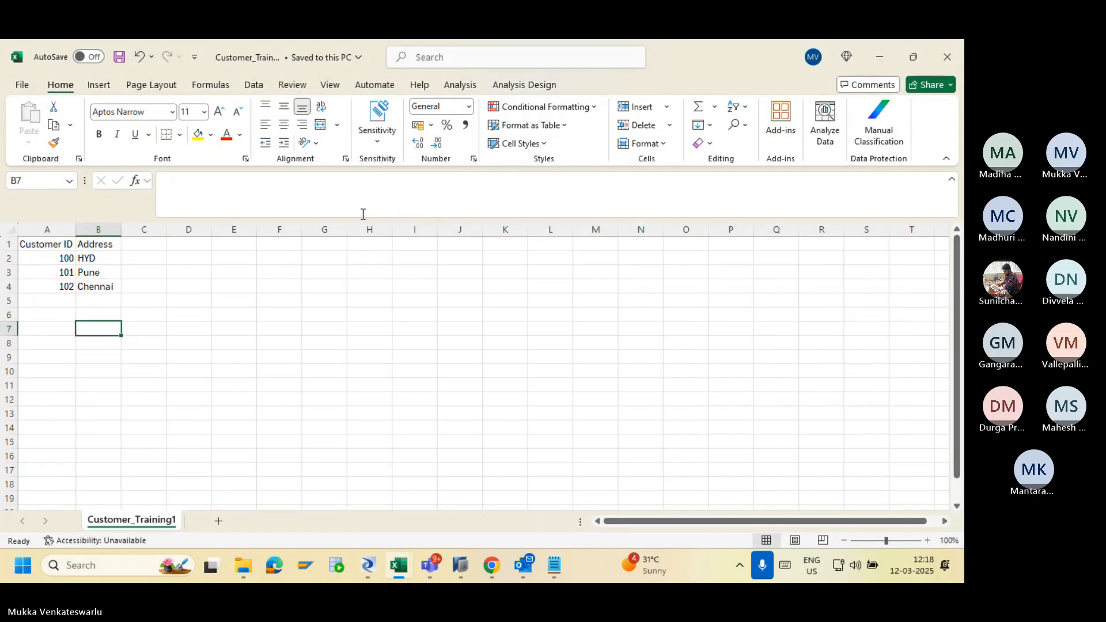
click(106, 311)
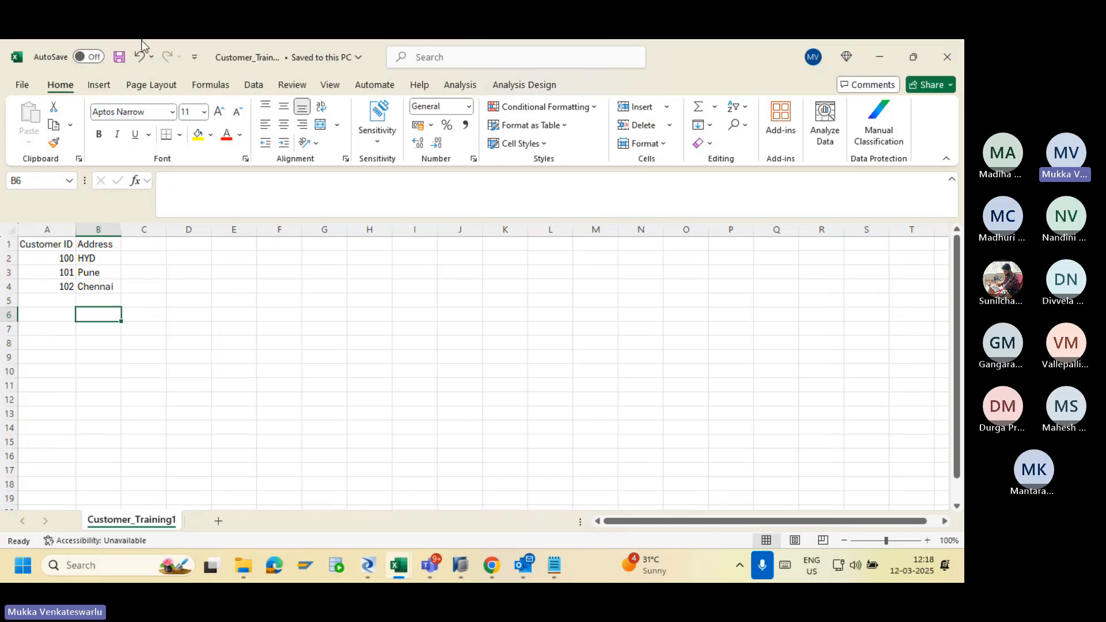
click(118, 58)
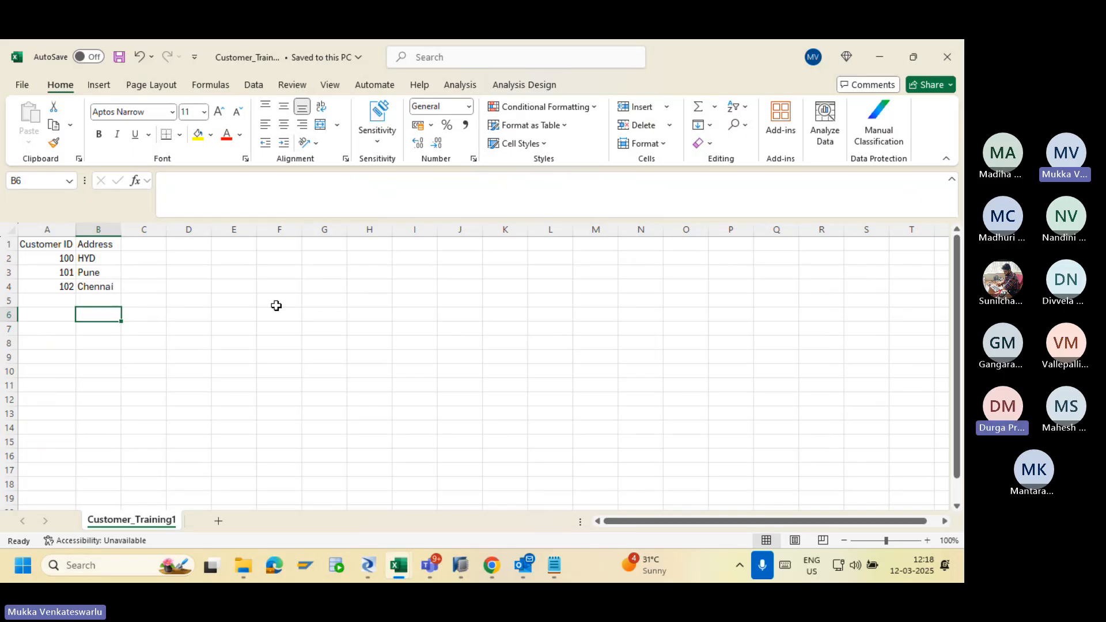
key(alt+Tab)
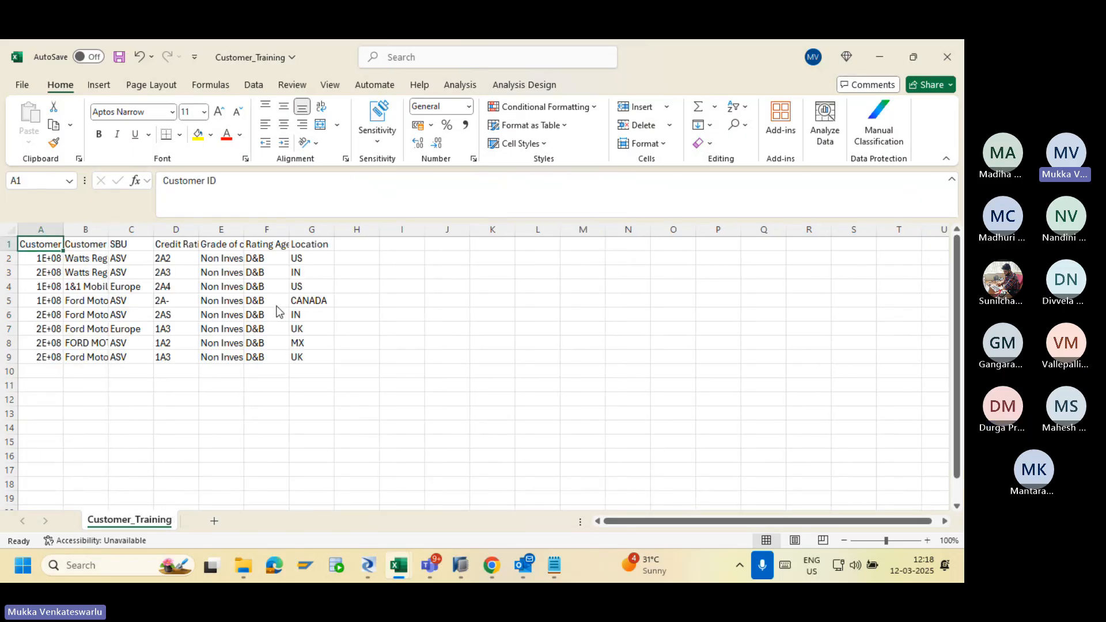
key(alt+Tab)
key(alt+Tab)
key(alt+Tab)
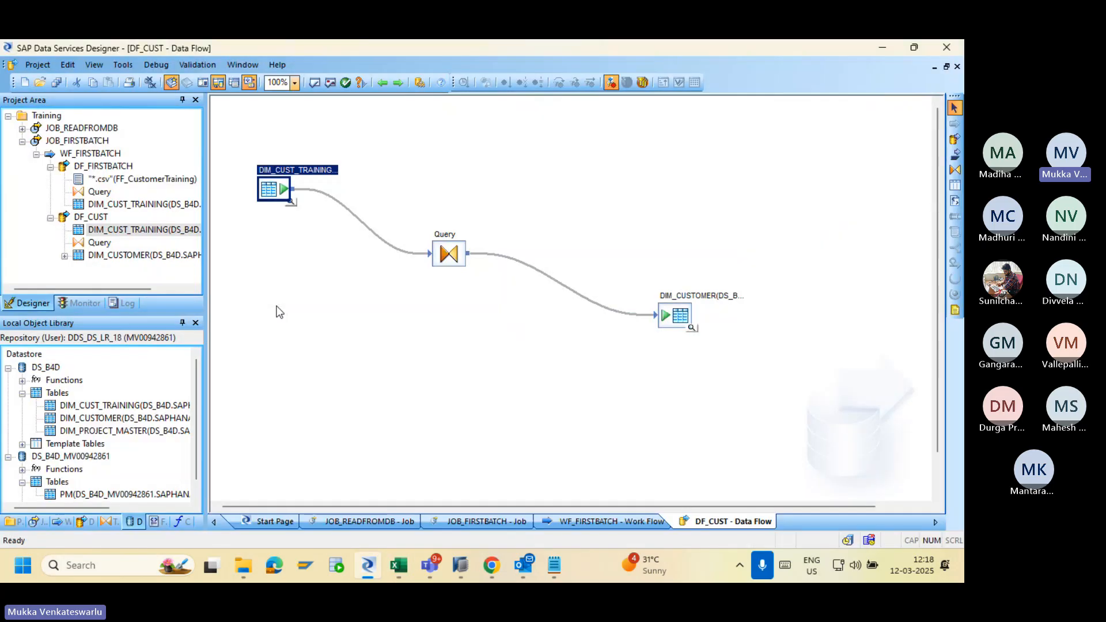
Select FF_CustomerTraining under Formats and copy the Customer_Training1 file name from the Training folder.
click(155, 521)
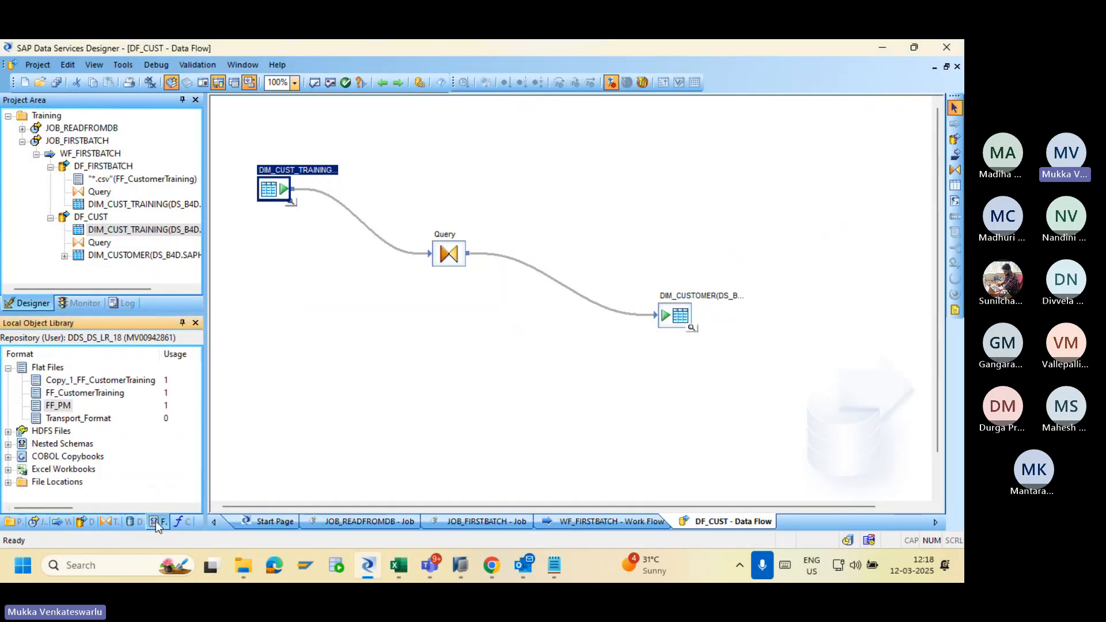
click(102, 394)
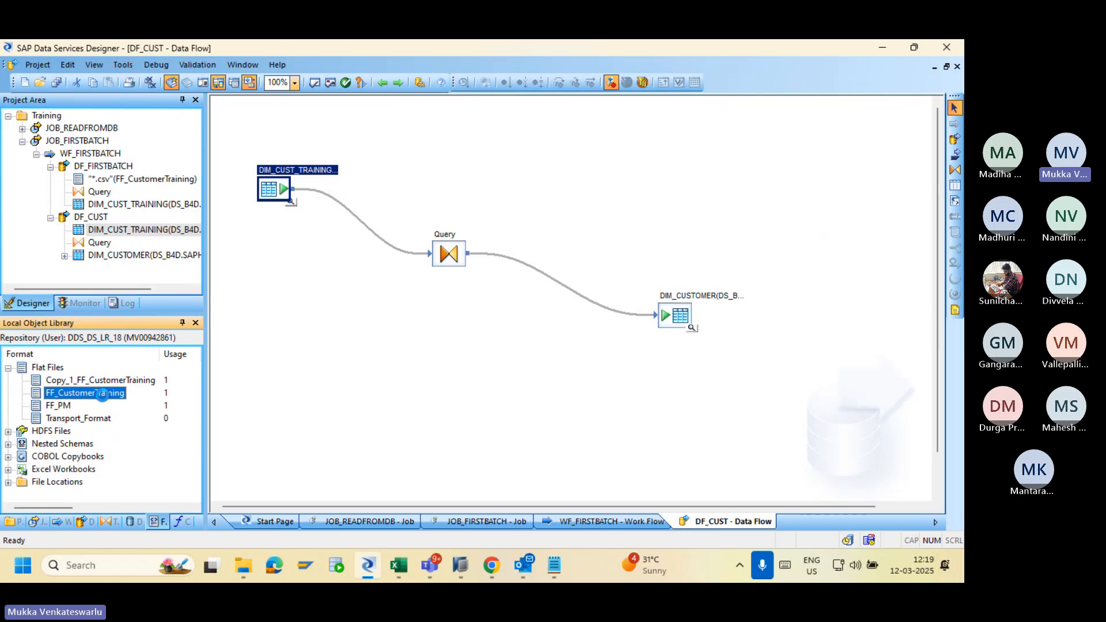
key(alt+Tab)
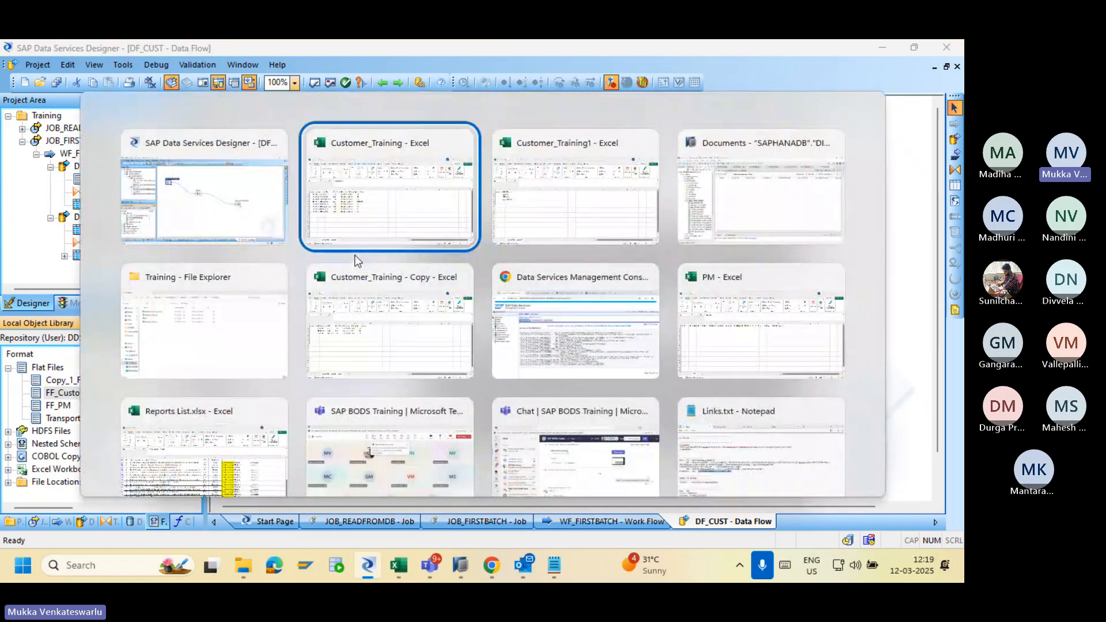
key(alt+Tab)
key(alt+Tab)
key(alt+Tab)
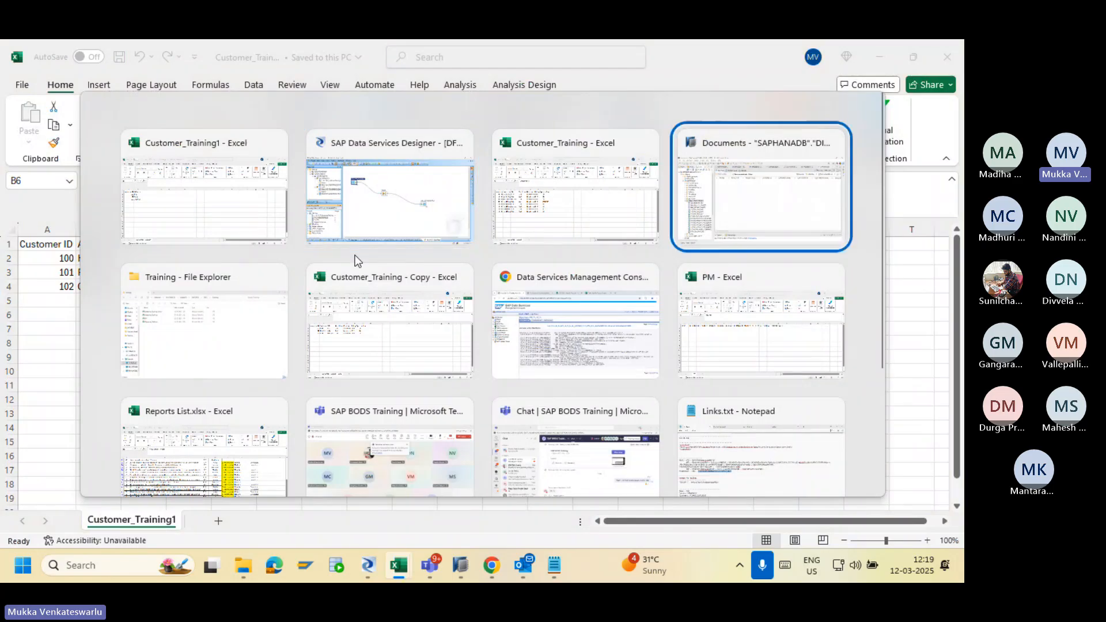
key(alt+Tab)
click(207, 222)
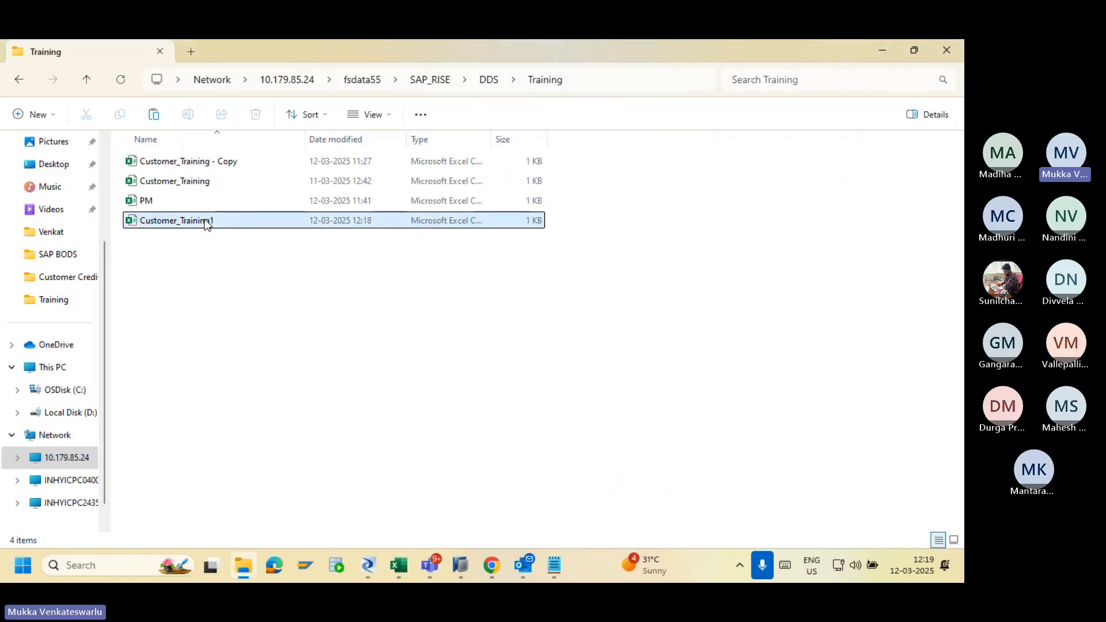
click(206, 221)
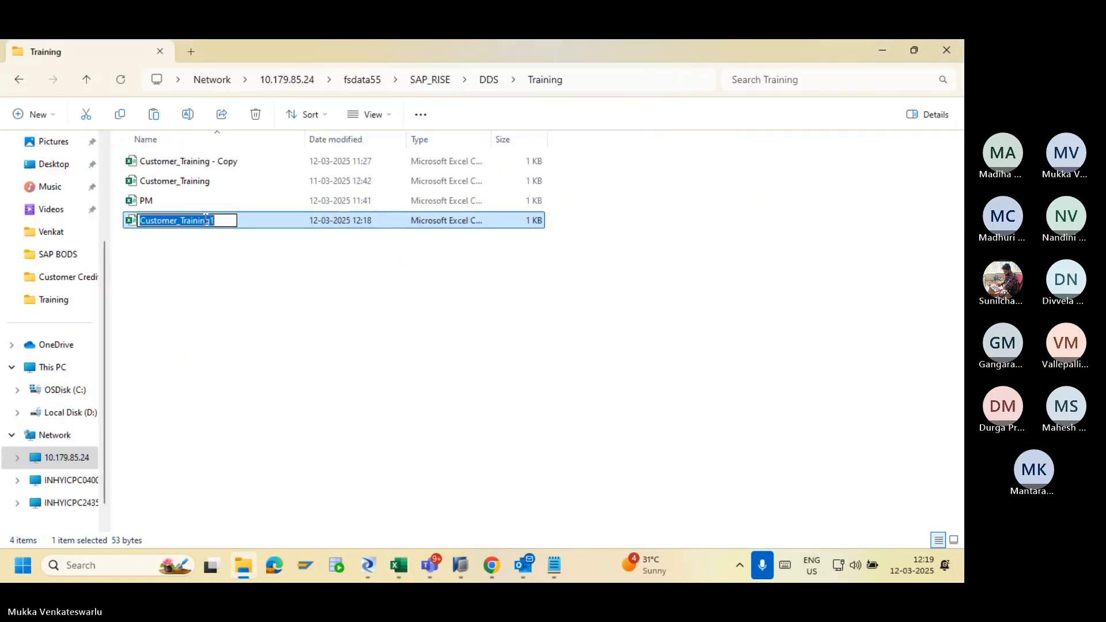
key(ctrl+c)
key(alt+Tab)
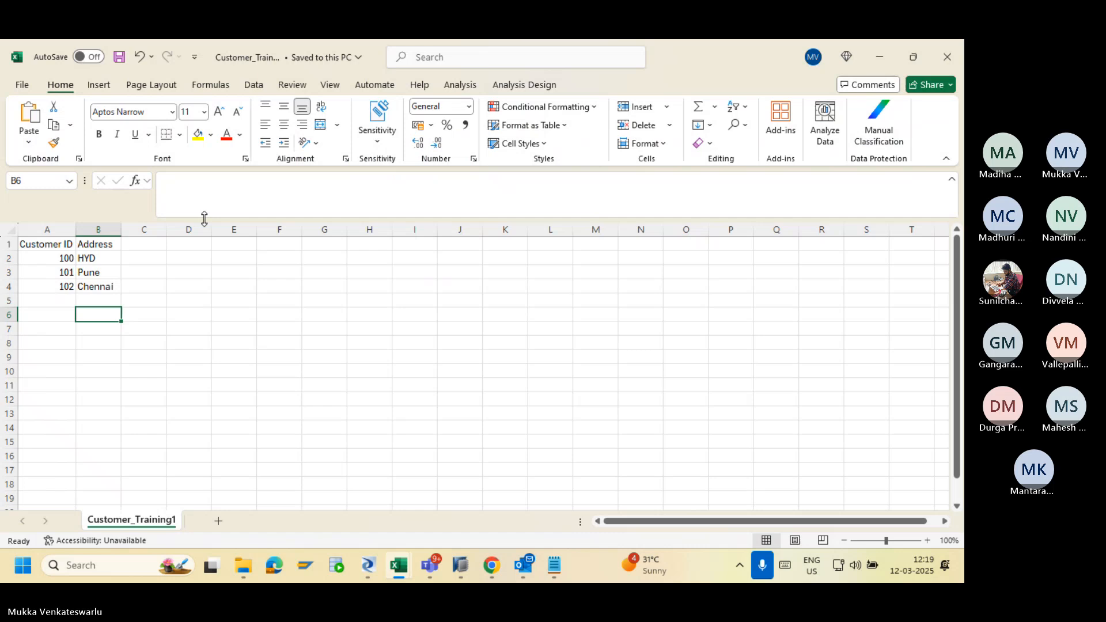
Change FF_CustomerTraining's file name to Customer_Training1.csv and accept overwriting the schema.
key(alt+Tab)
key(Tab)
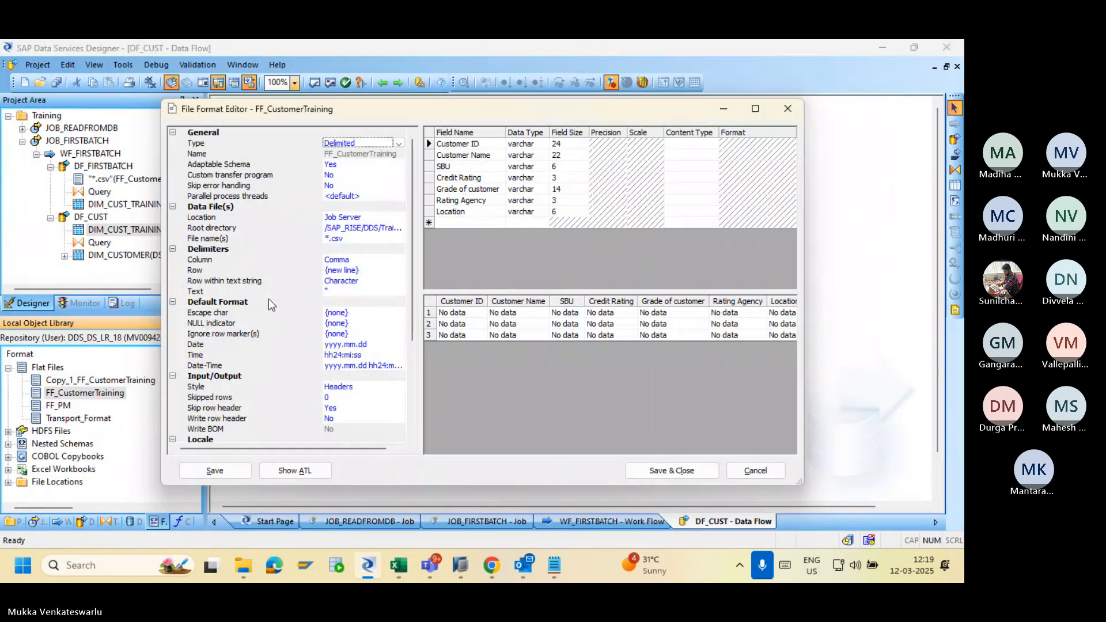
click(327, 239)
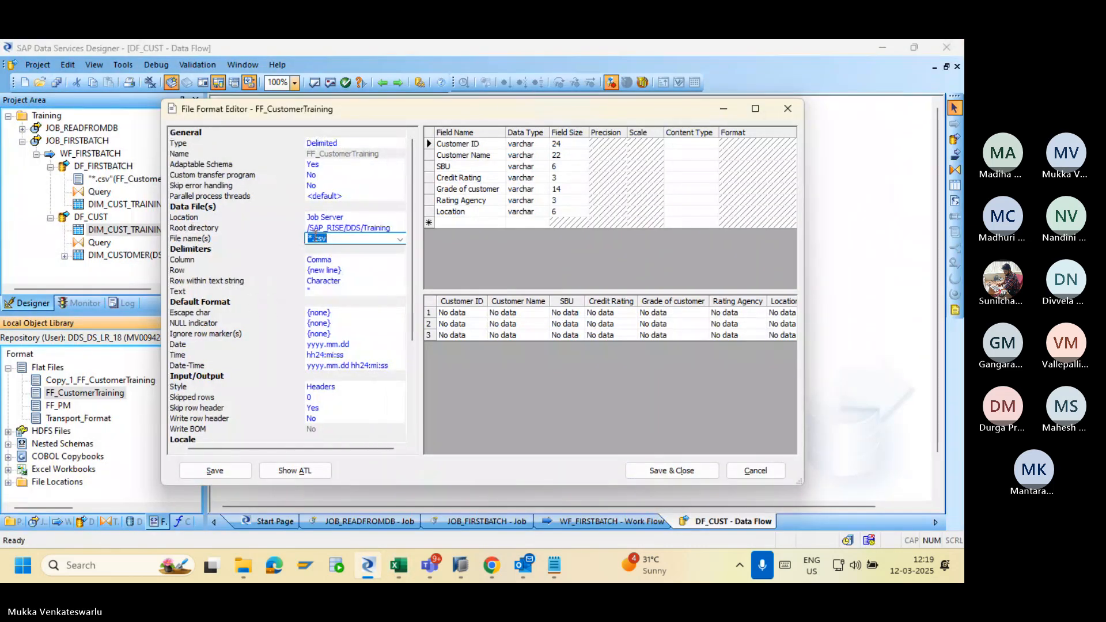
click(313, 238)
key(BackSpace)
key(ctrl+v)
click(324, 257)
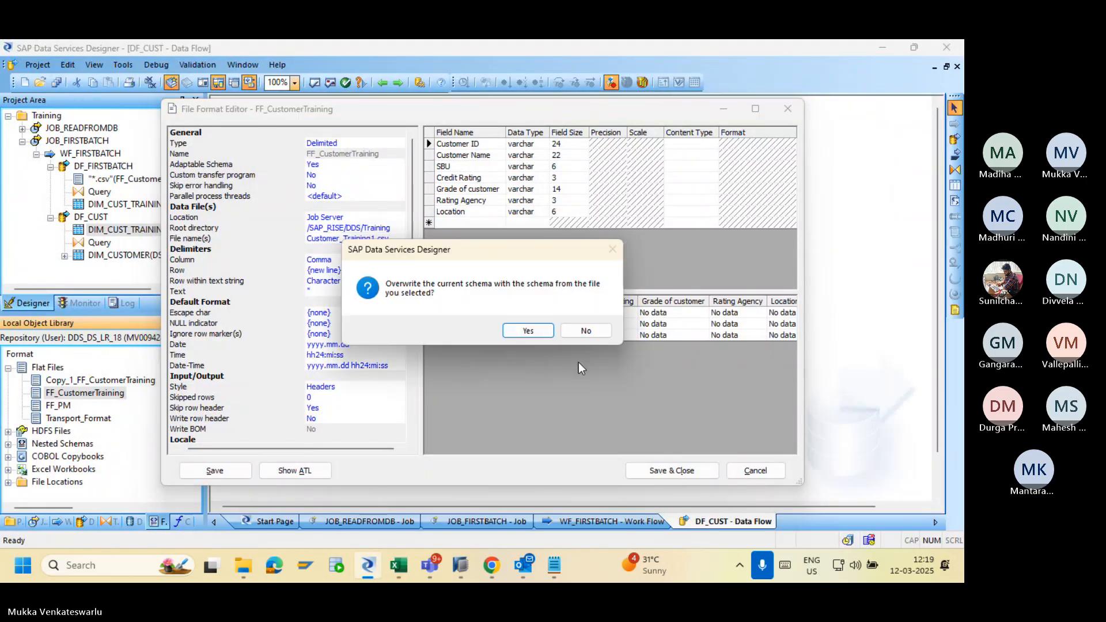
click(518, 332)
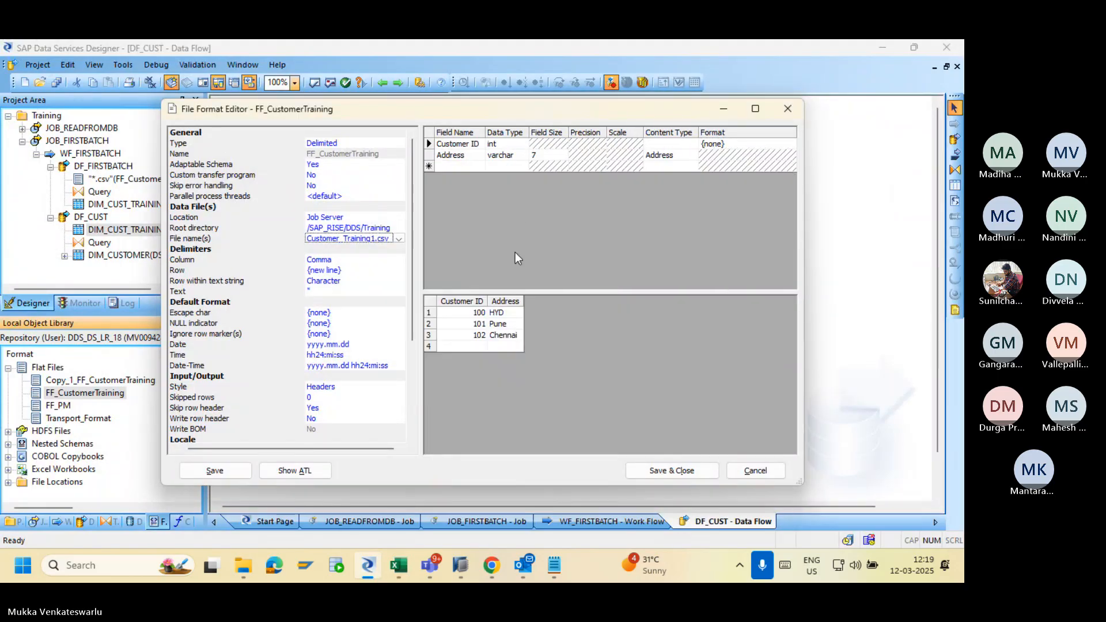
Make Customer ID varchar size 24 and Address size 126, then save and close the format.
click(510, 146)
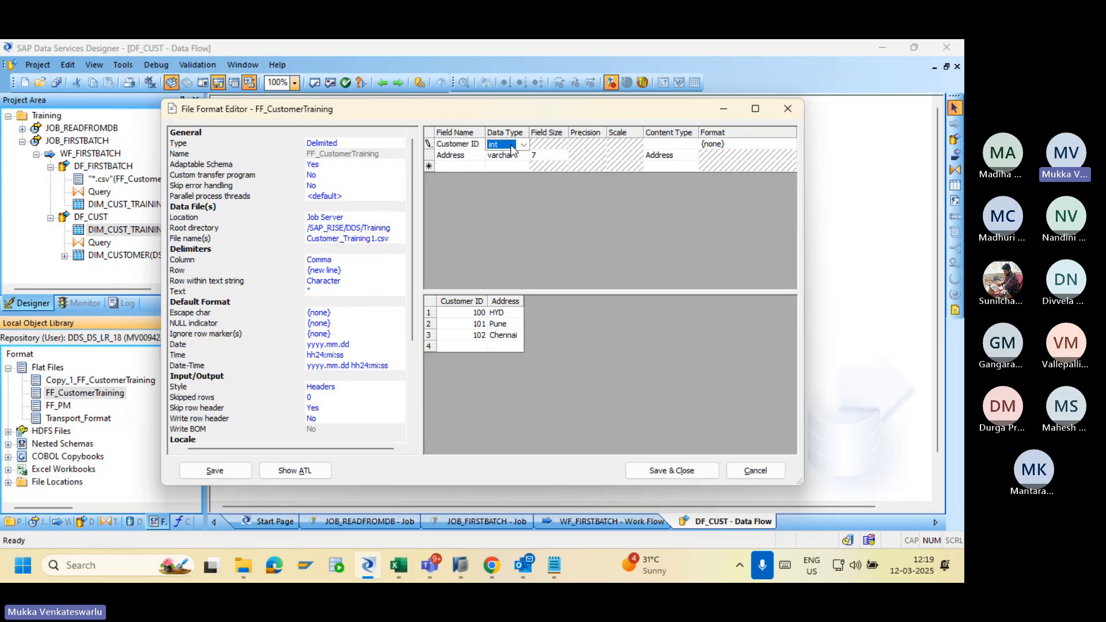
click(511, 151)
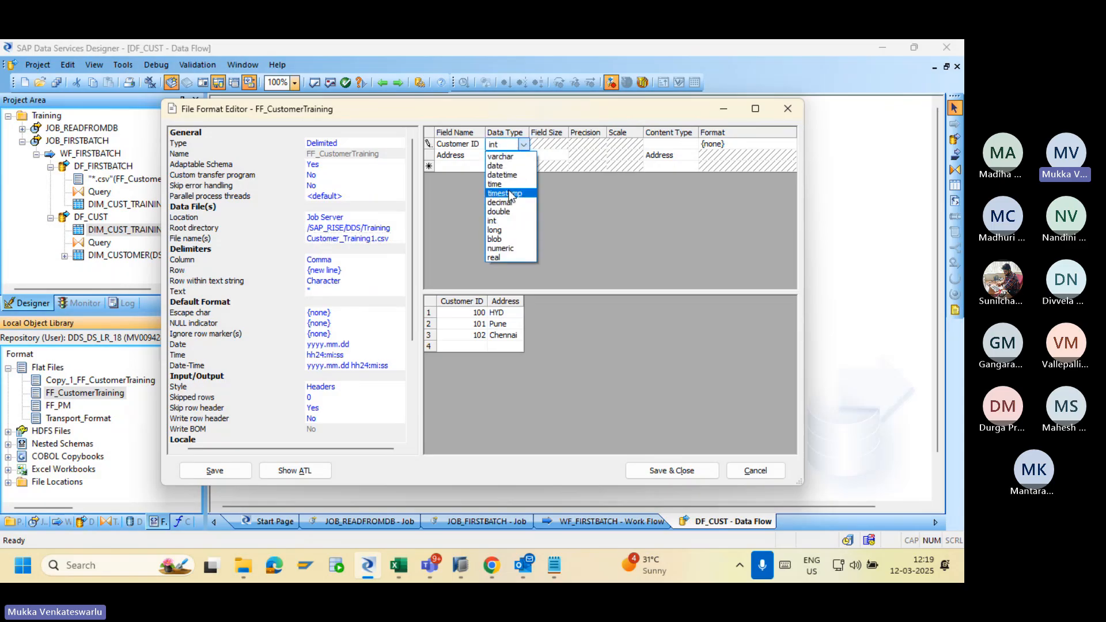
click(500, 156)
click(554, 143)
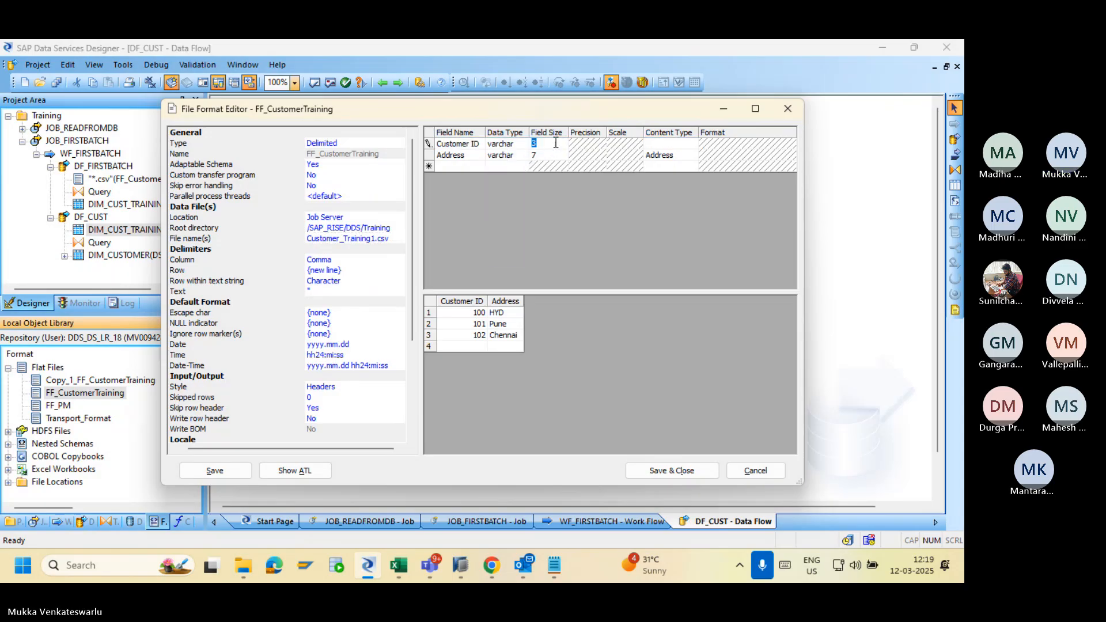
text(24)
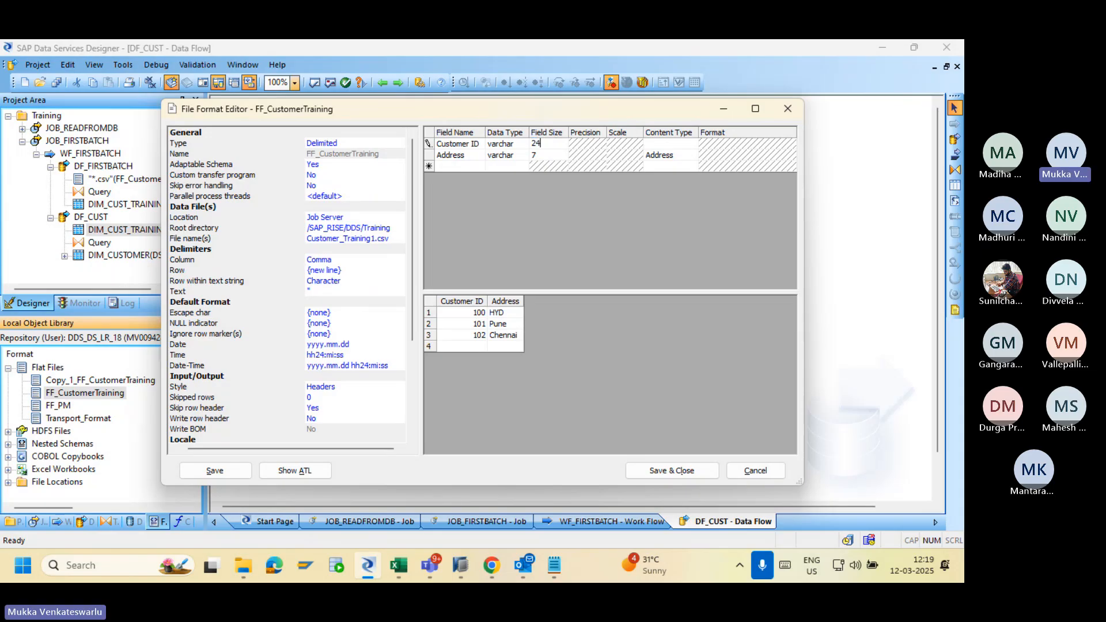
click(547, 154)
text(12)
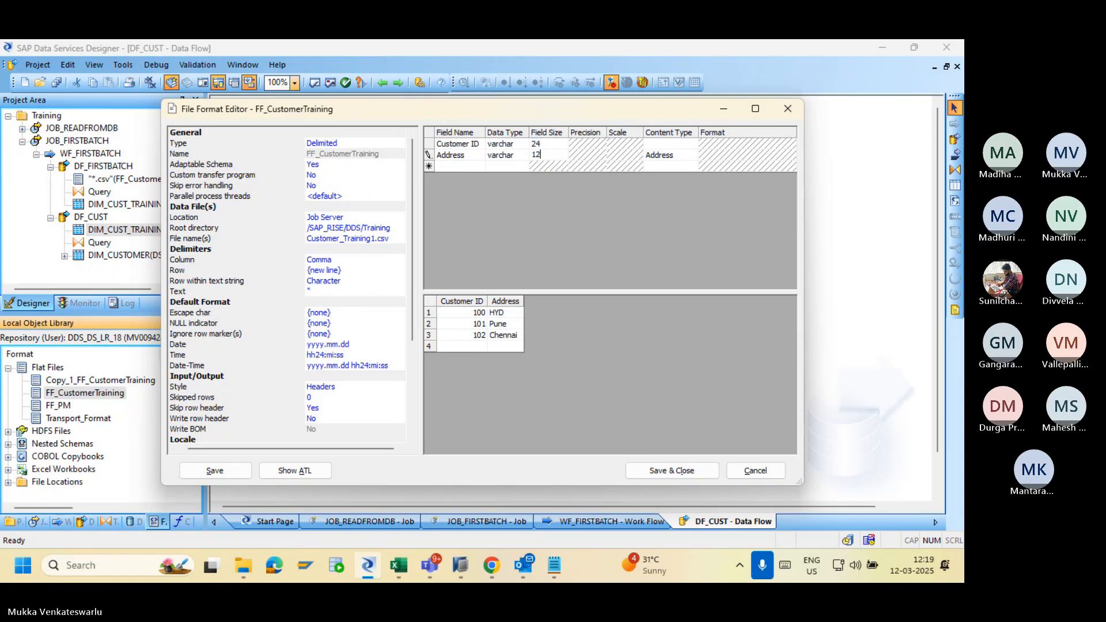
text(46)
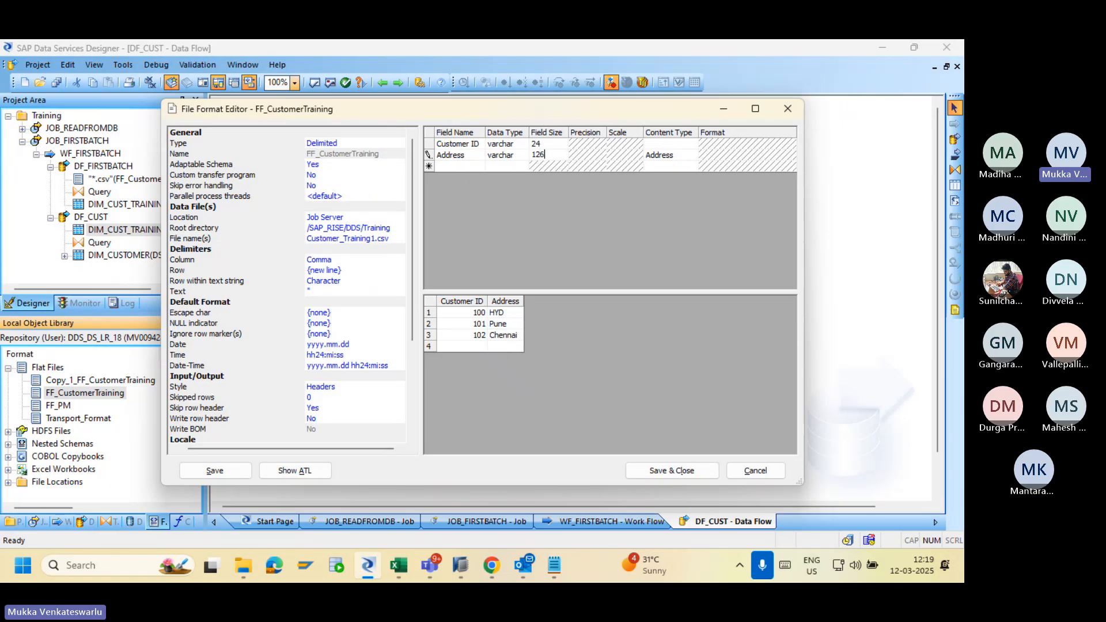
key(Return)
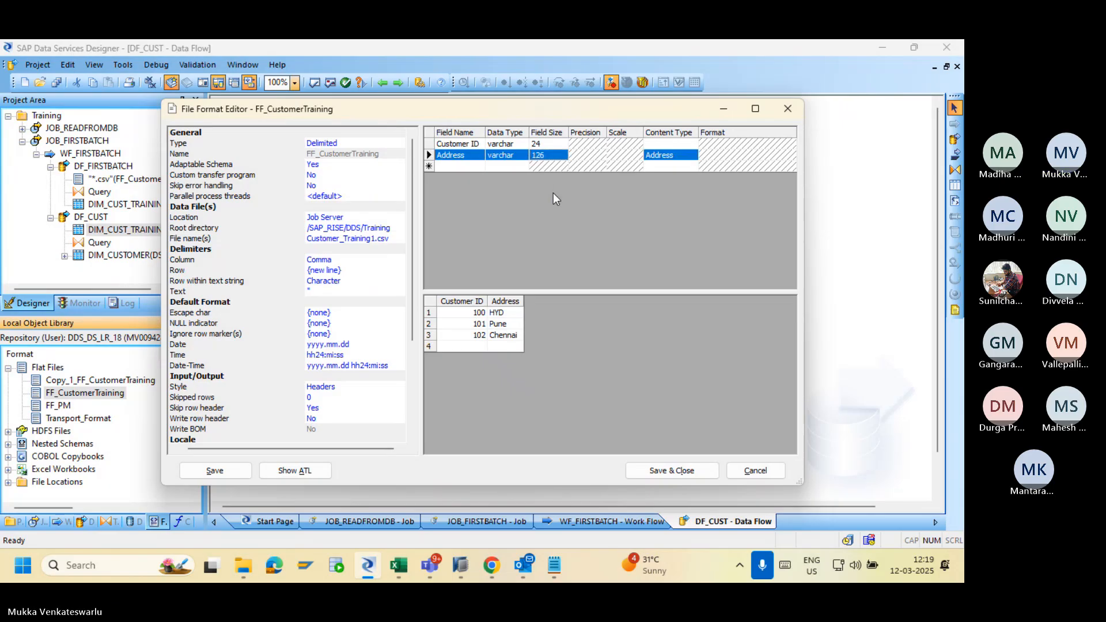
click(656, 472)
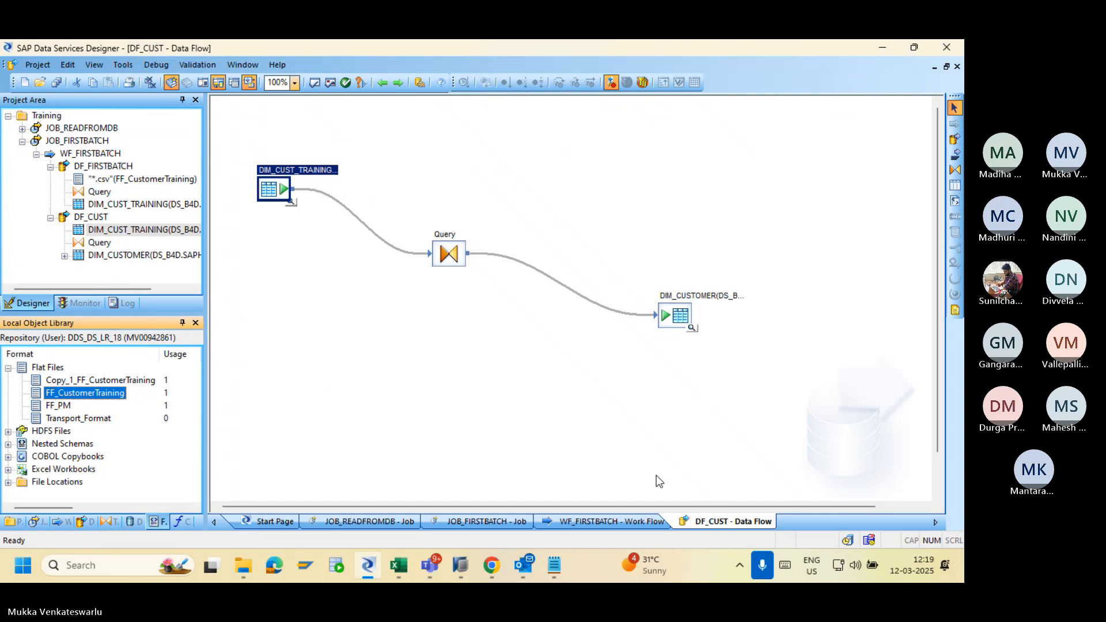
Place FF_CustomerTraining in DF_CUST as a source feeding the Query, and check its Address column.
drag(102, 397, 274, 286)
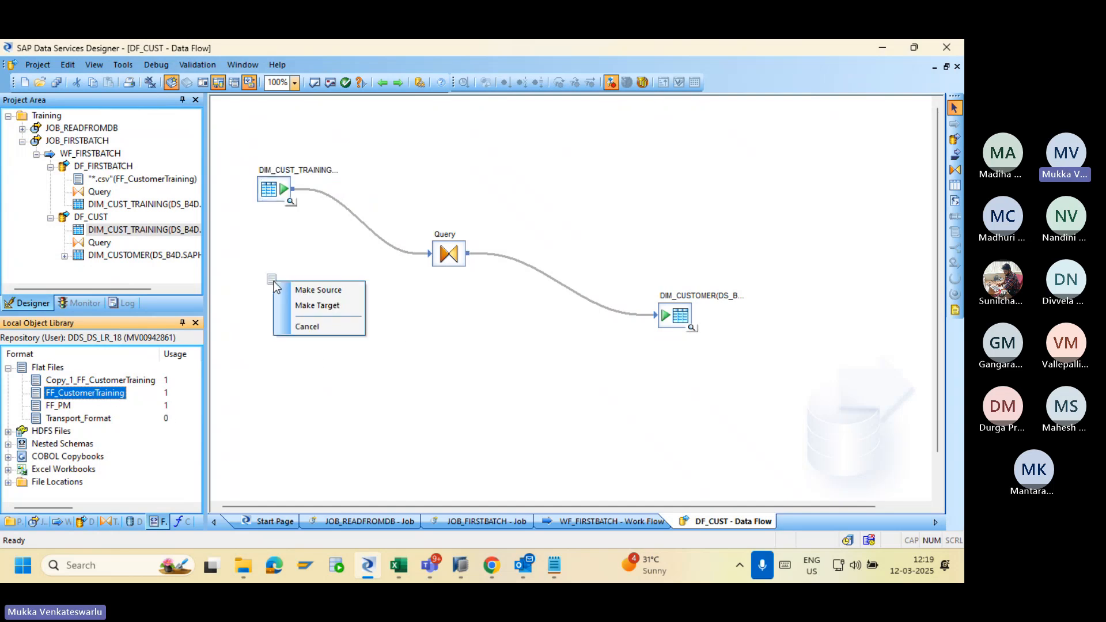
click(304, 290)
drag(273, 309, 432, 254)
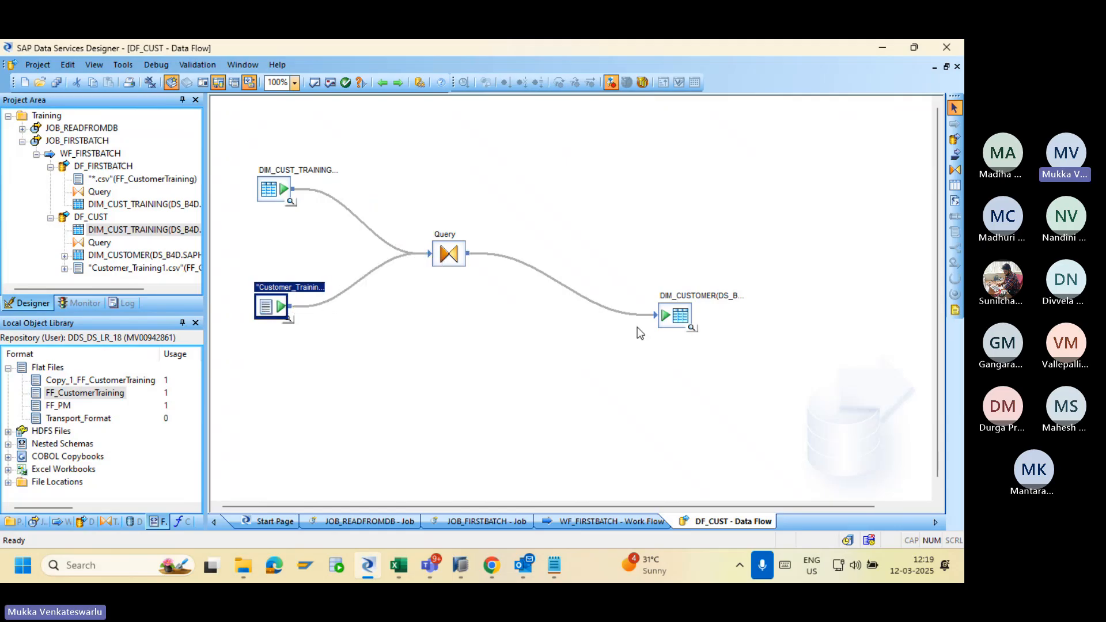
double_click(449, 253)
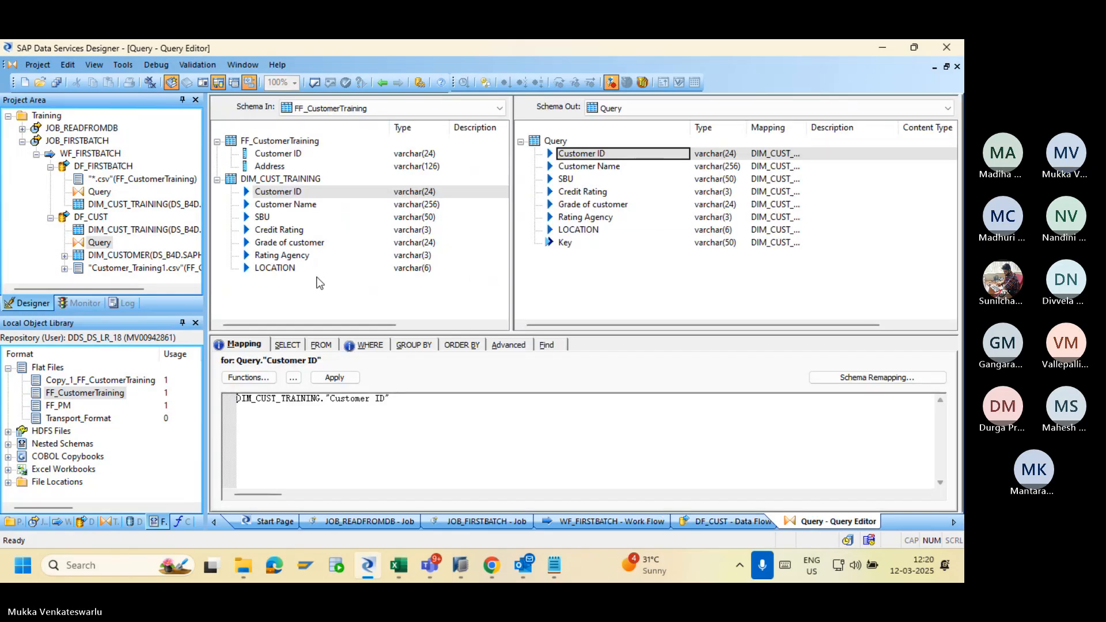
click(271, 167)
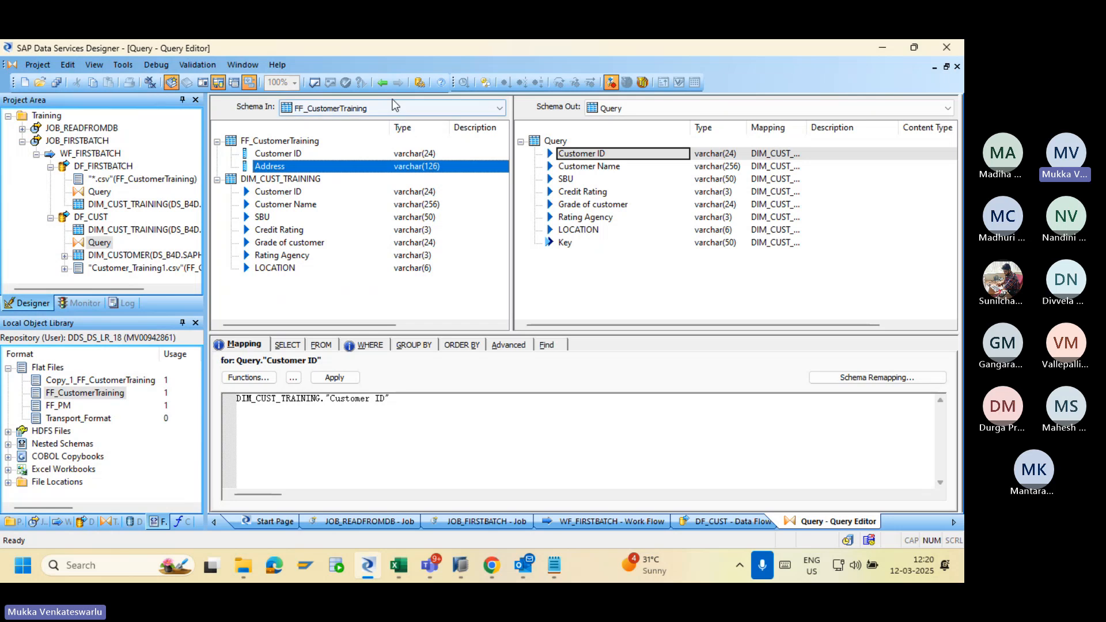
click(383, 83)
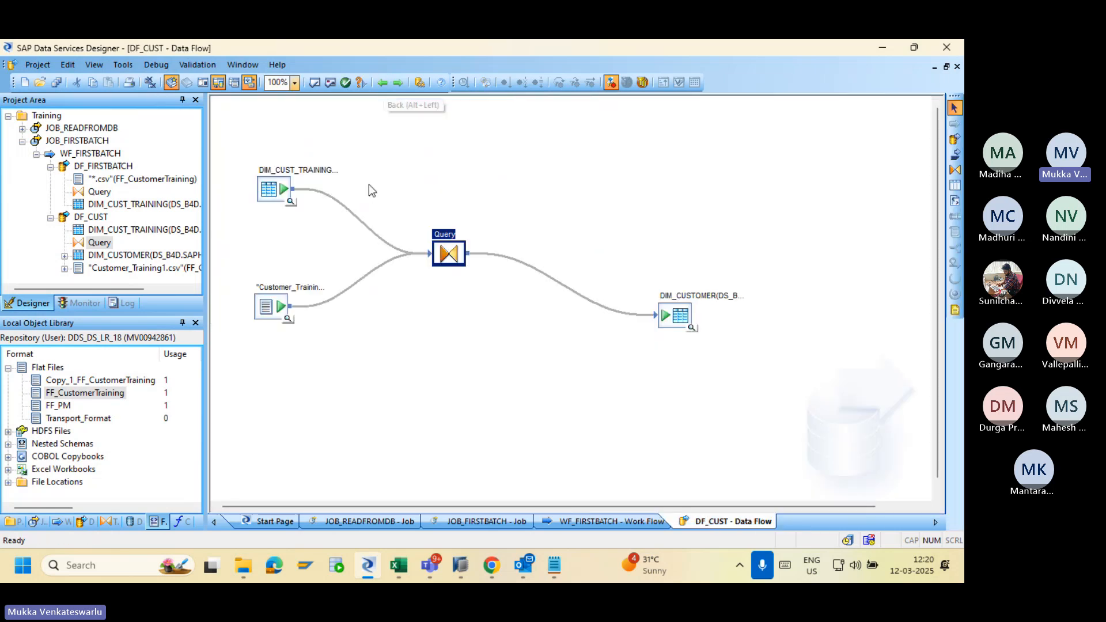
double_click(445, 255)
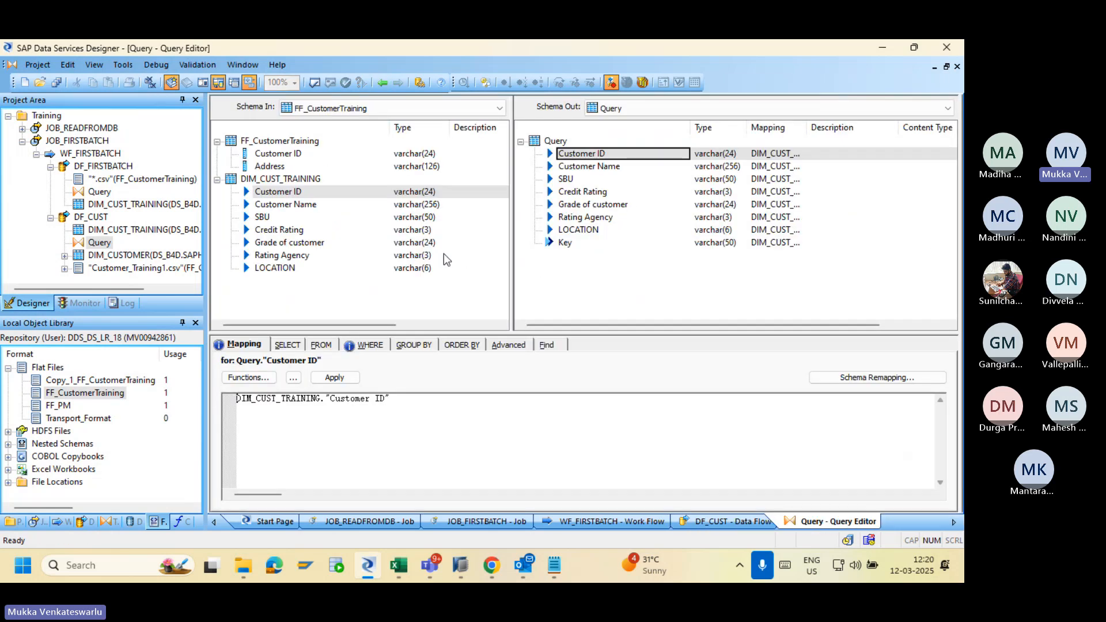
On the FROM tab, add a join pair: DIM_CUST_TRAINING left outer join FF_CustomerTraining.
click(325, 349)
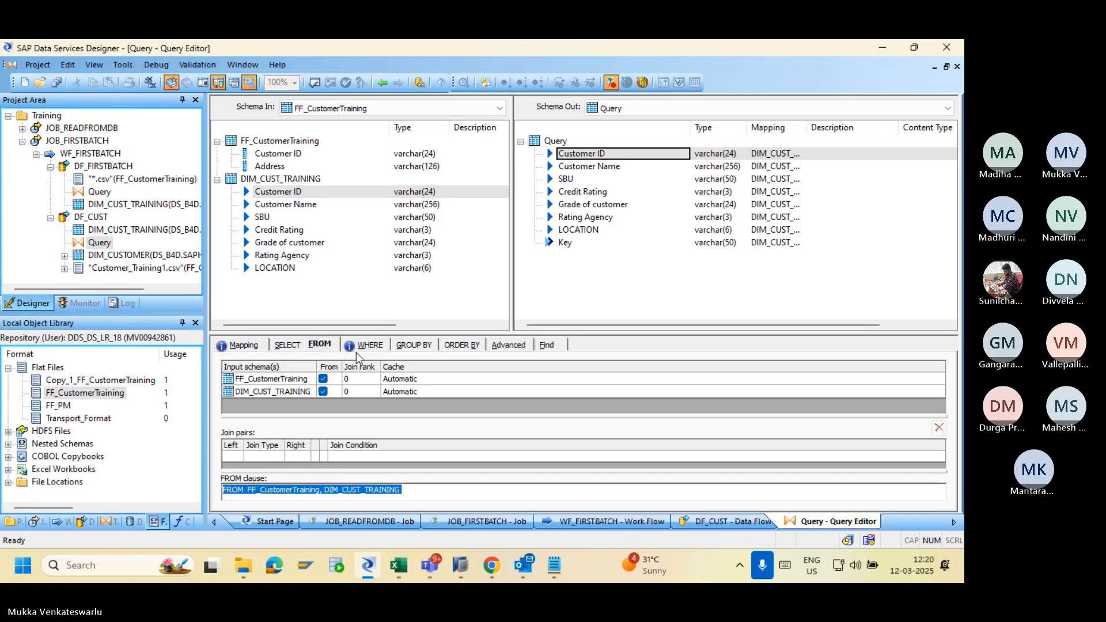
click(234, 455)
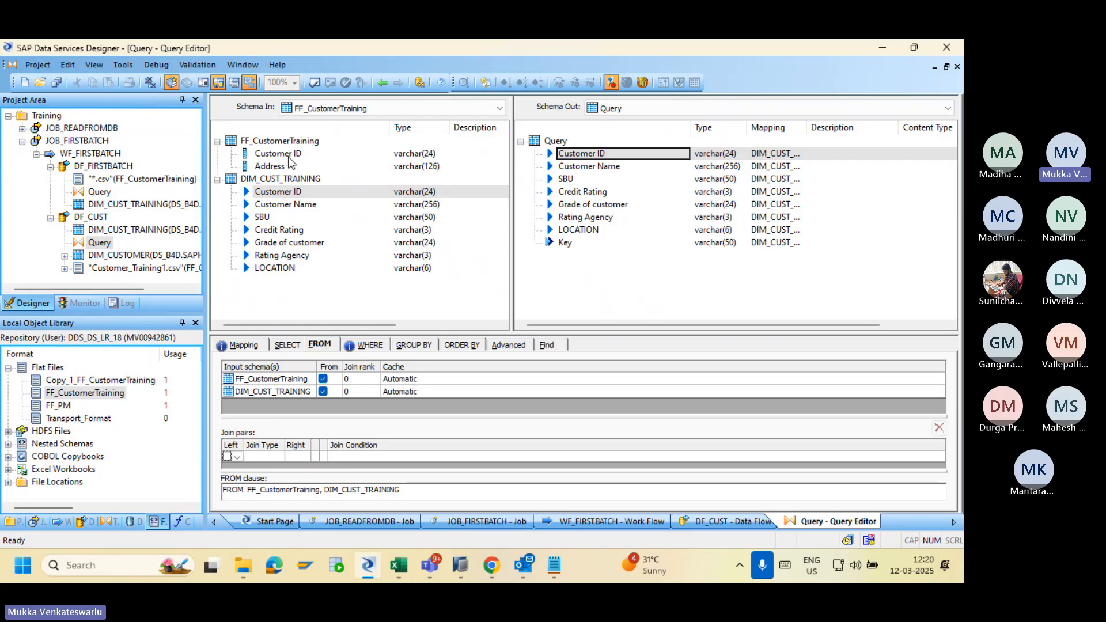
click(237, 457)
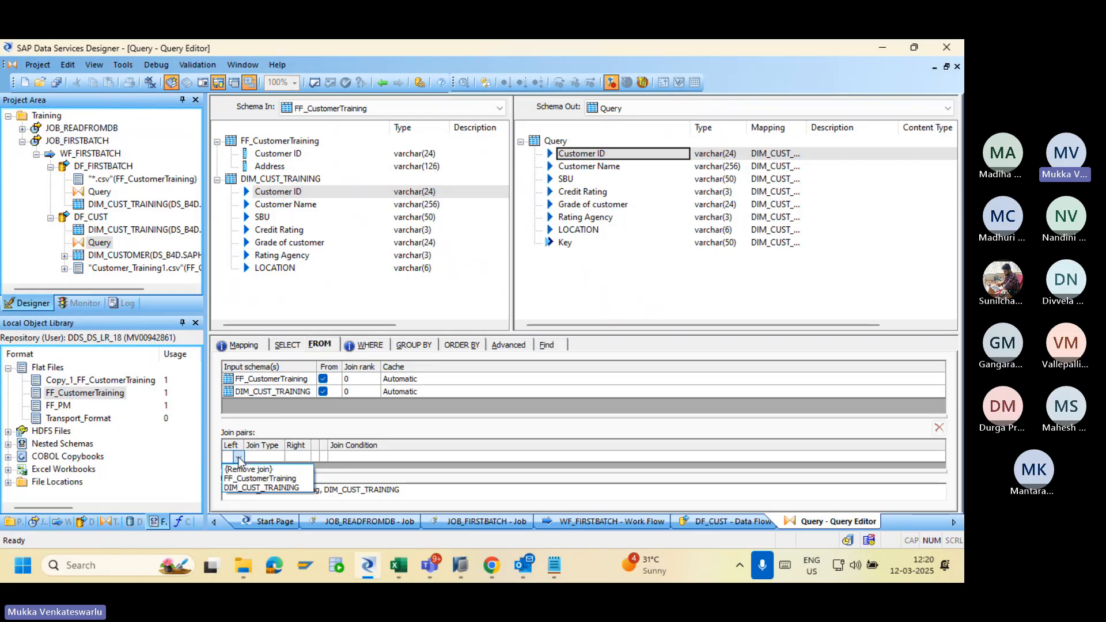
click(255, 489)
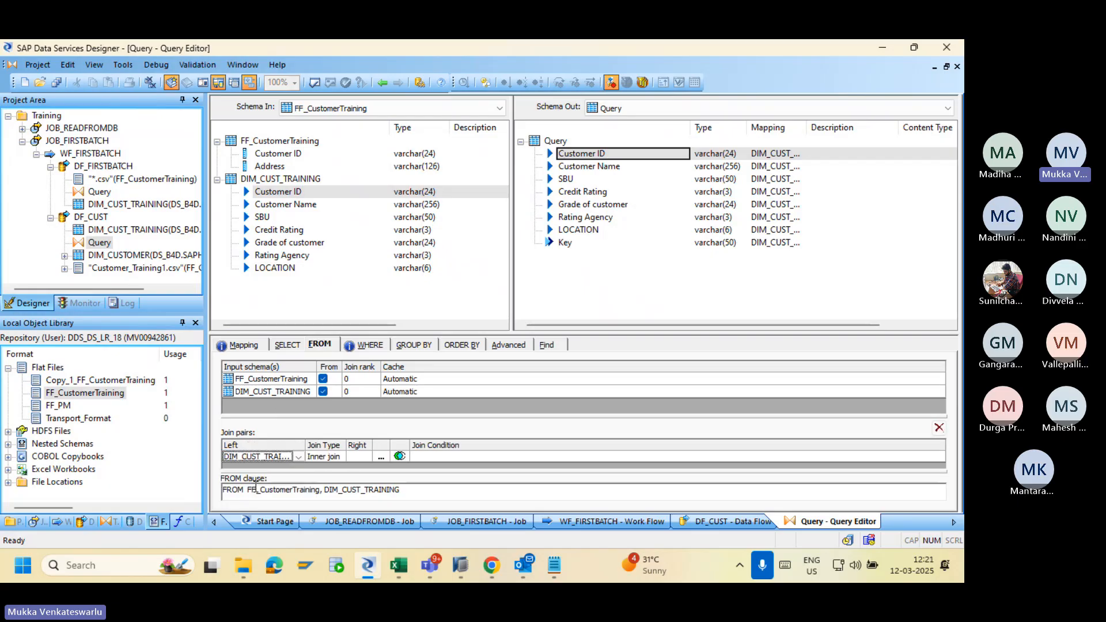
click(330, 456)
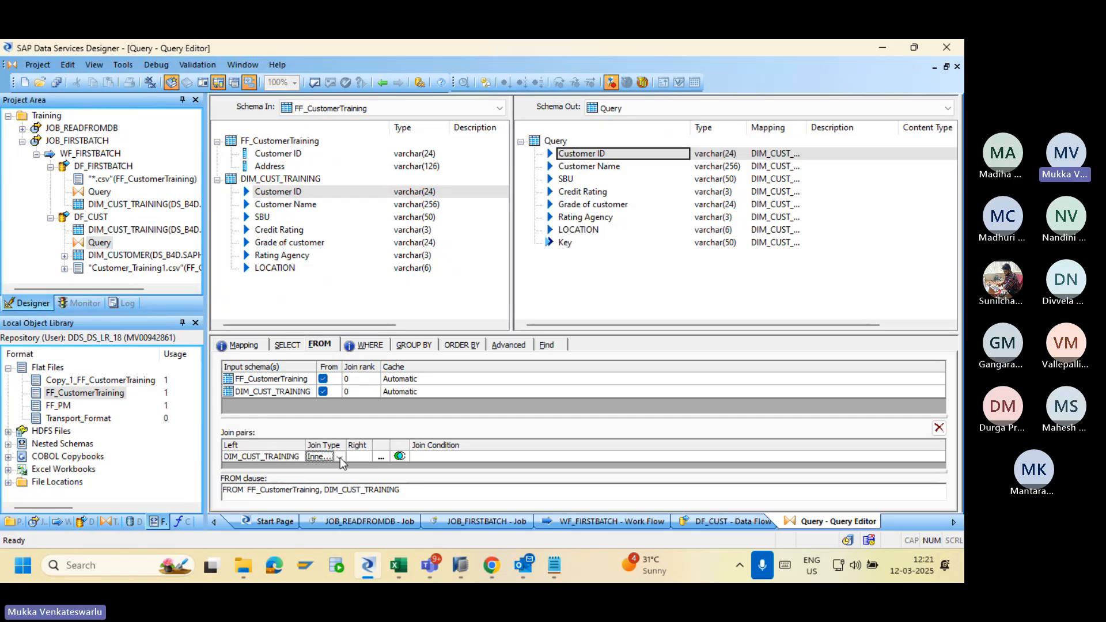
click(340, 456)
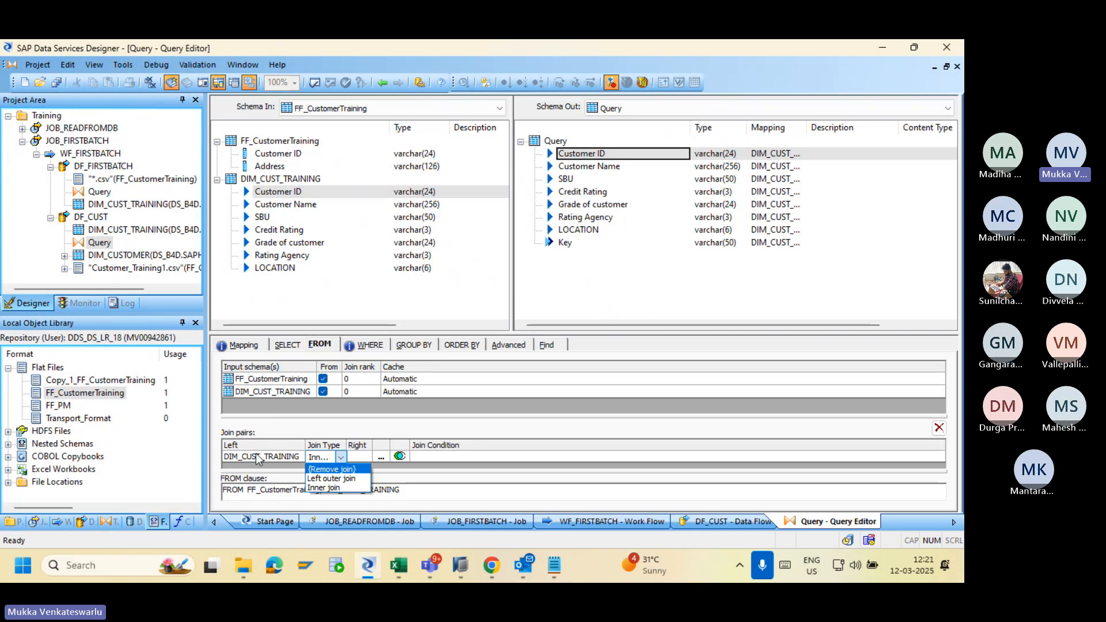
click(318, 478)
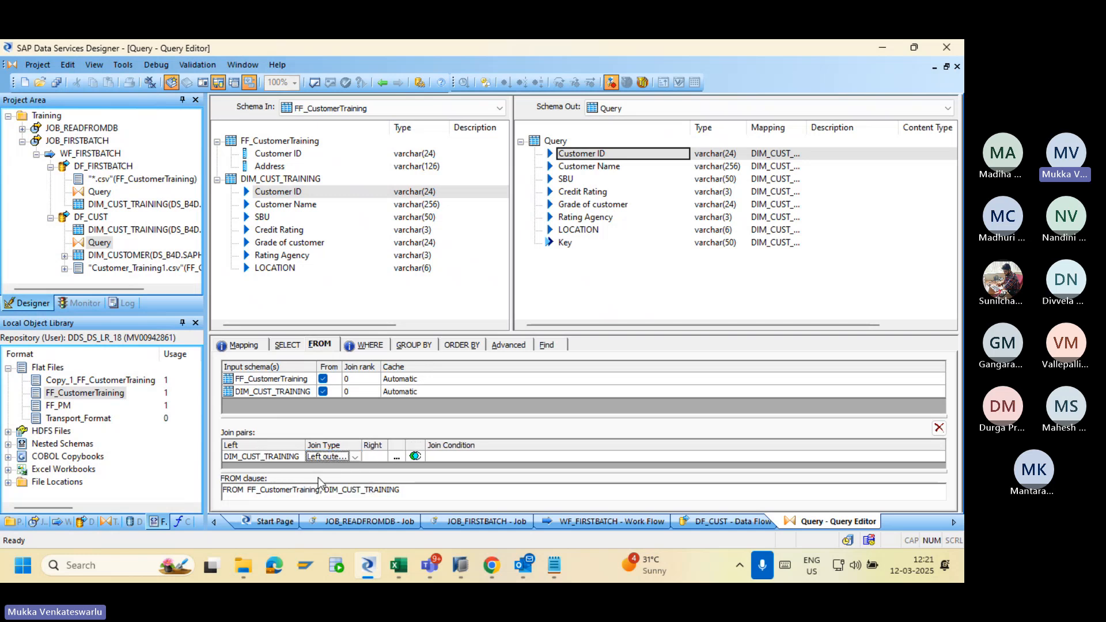
click(375, 454)
click(382, 457)
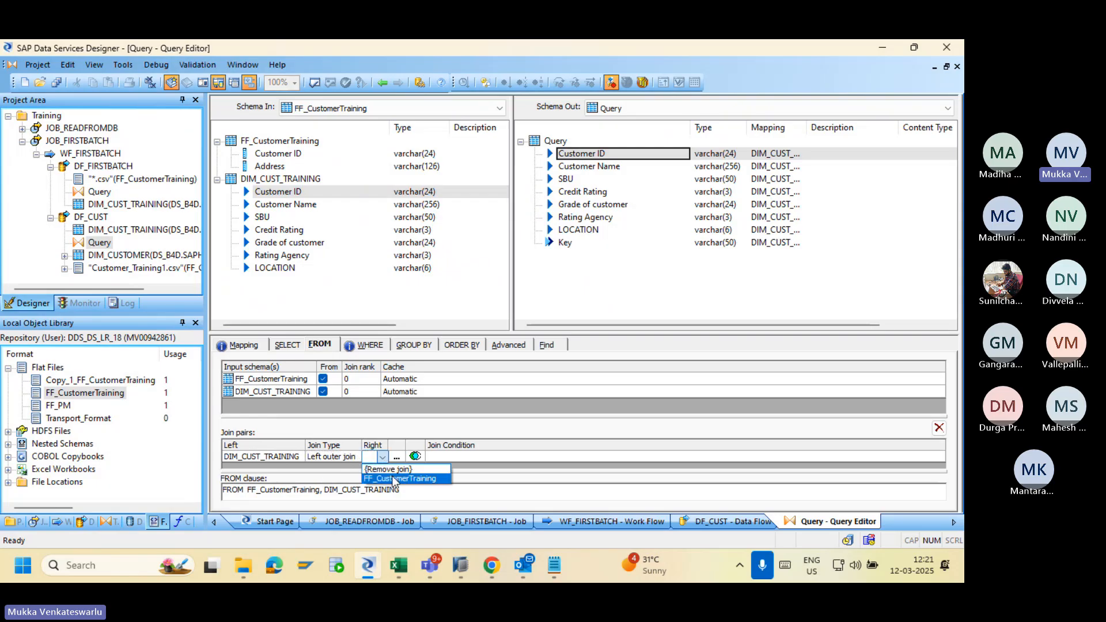
click(392, 479)
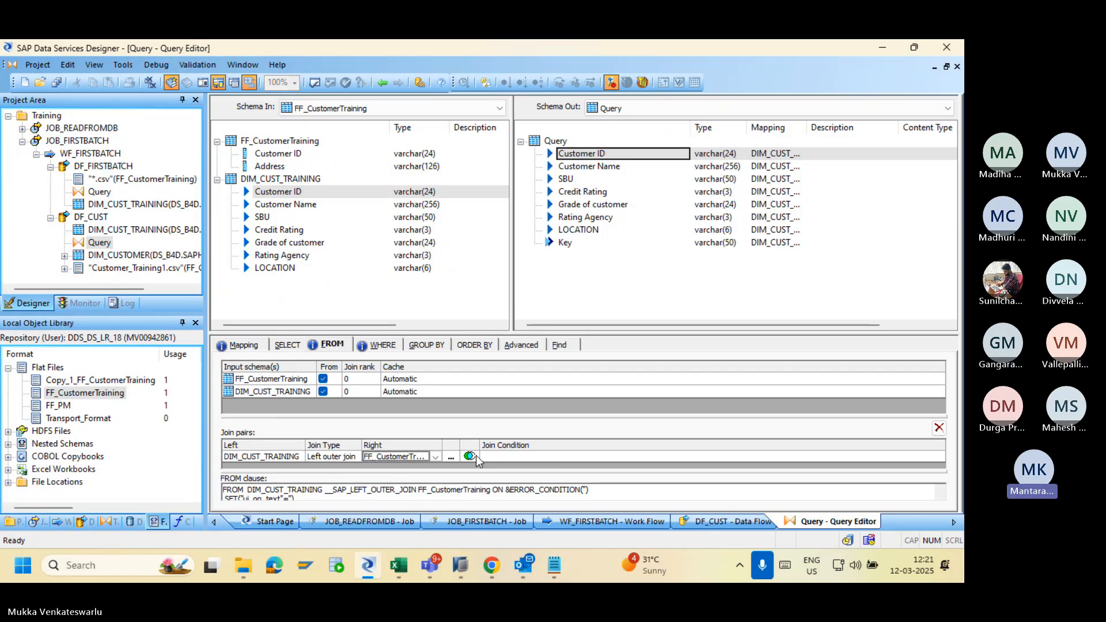
Look over FF_CustomerTraining's columns in the condition editor, then enlarge the join settings area.
click(451, 456)
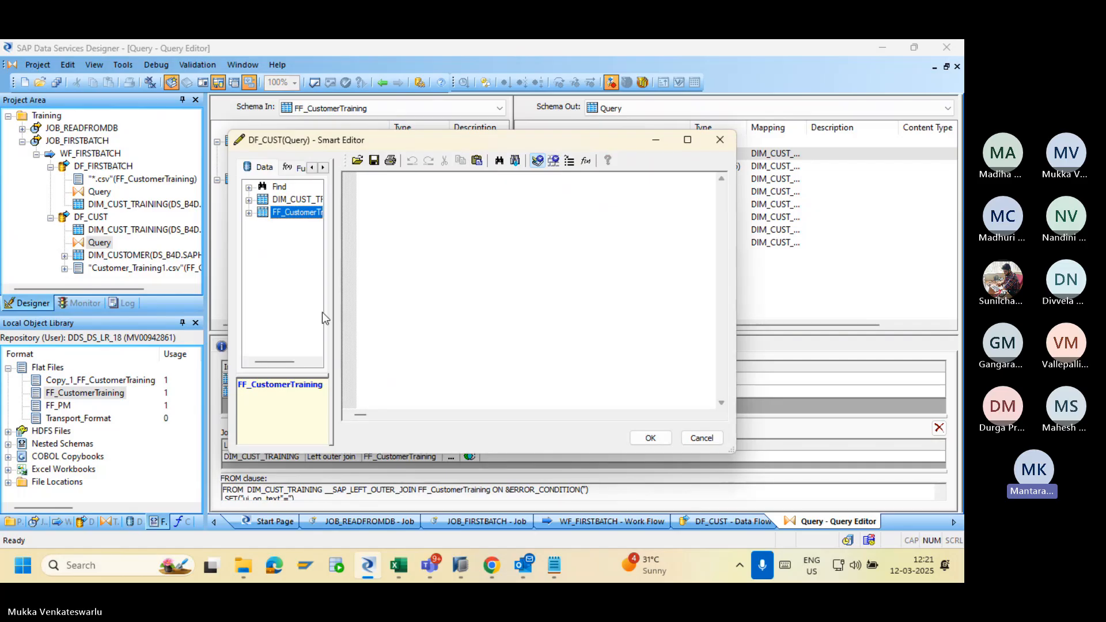
click(250, 213)
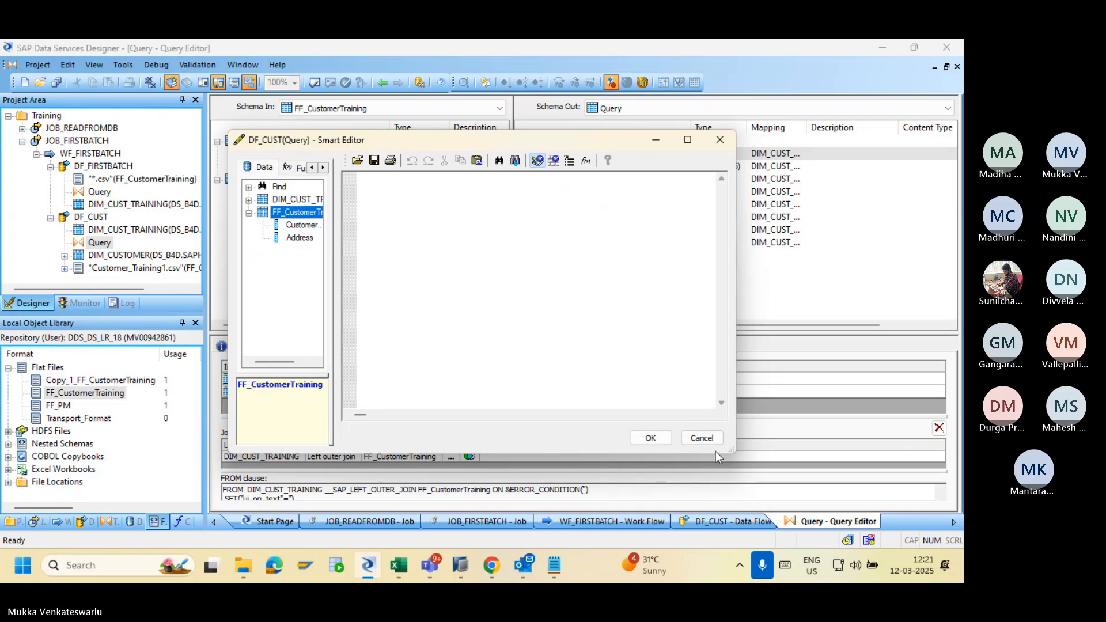
click(700, 439)
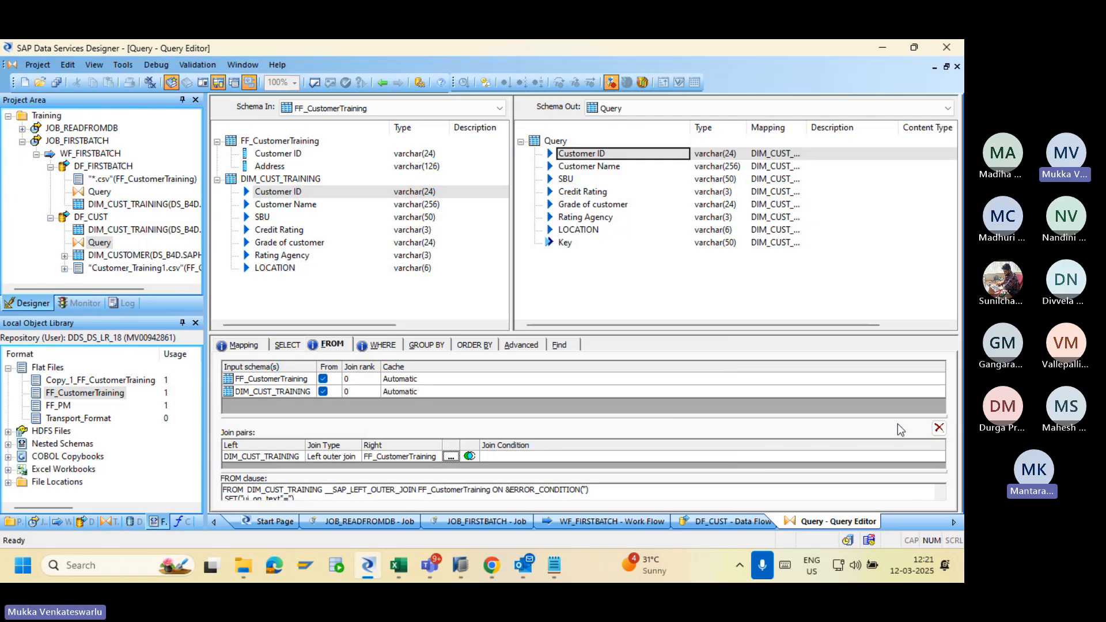
drag(789, 334, 756, 274)
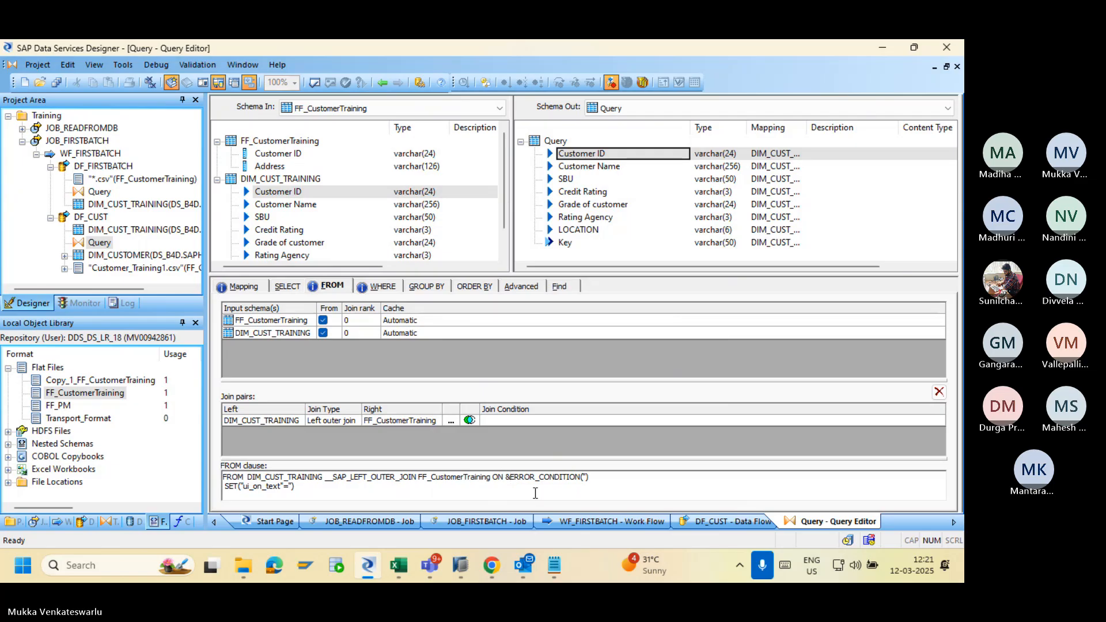
Set the join condition DIM_CUST_TRAINING."Customer ID" = FF_CustomerTraining."Customer ID".
click(451, 420)
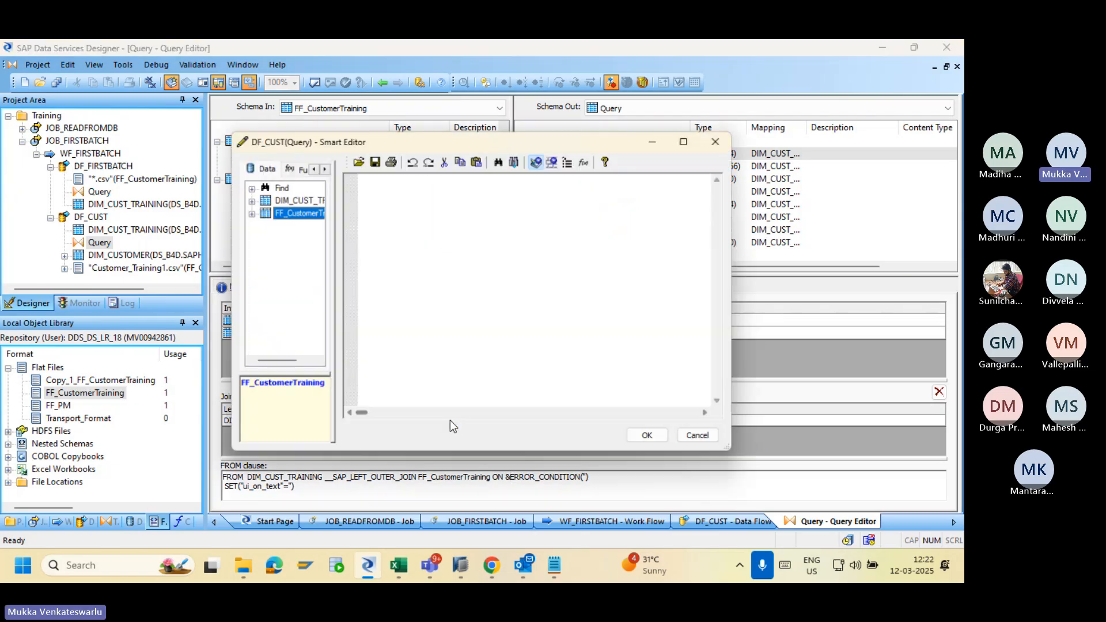
click(248, 200)
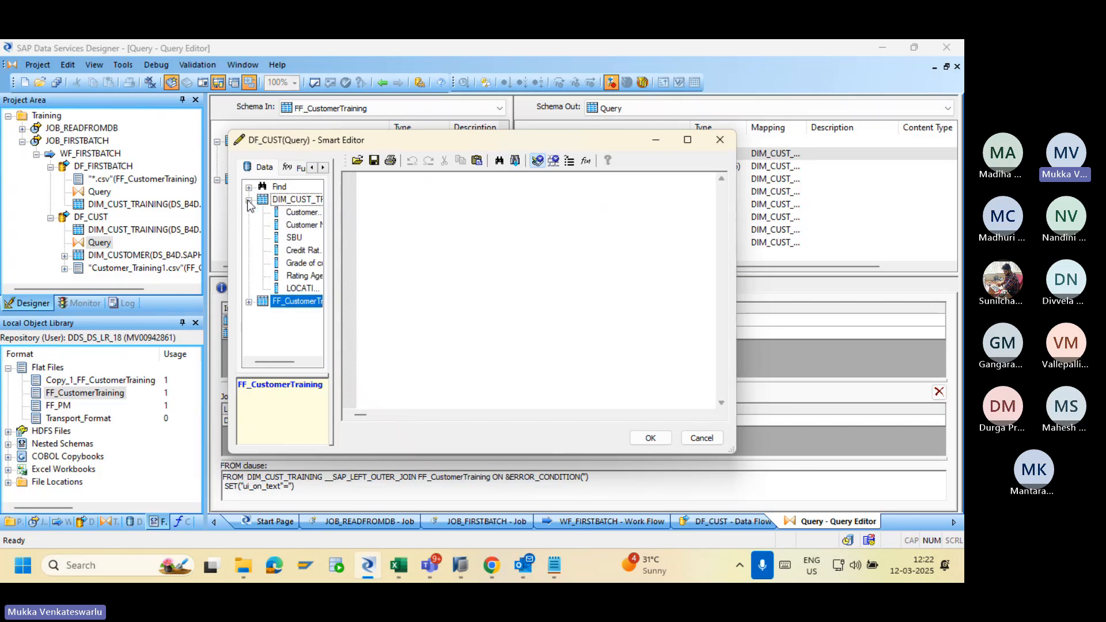
click(295, 214)
drag(295, 217, 407, 195)
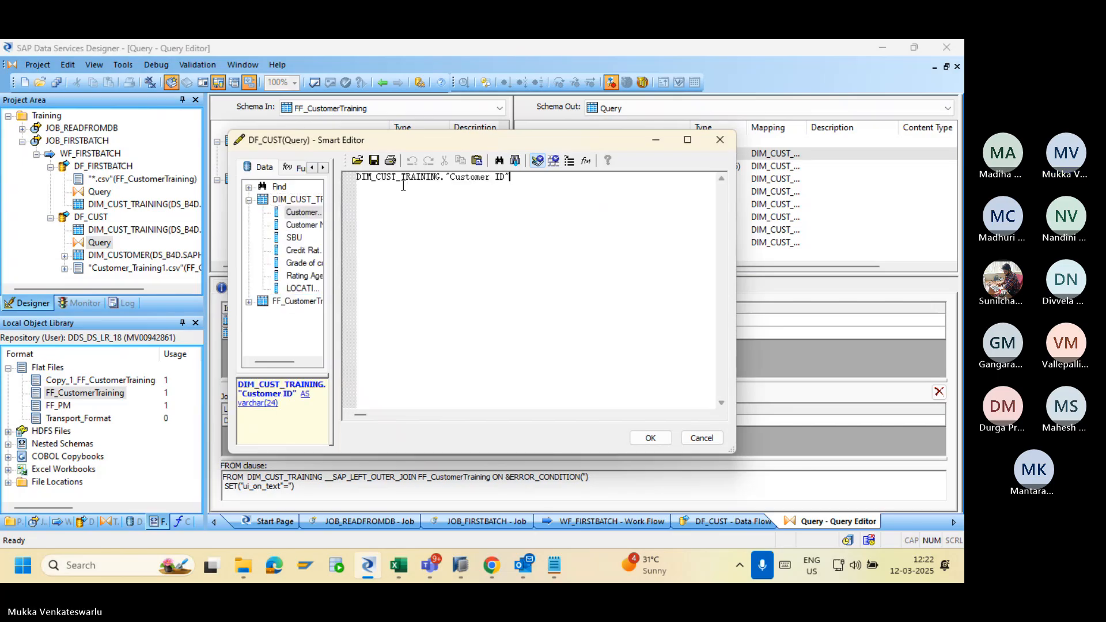
text(=)
click(249, 302)
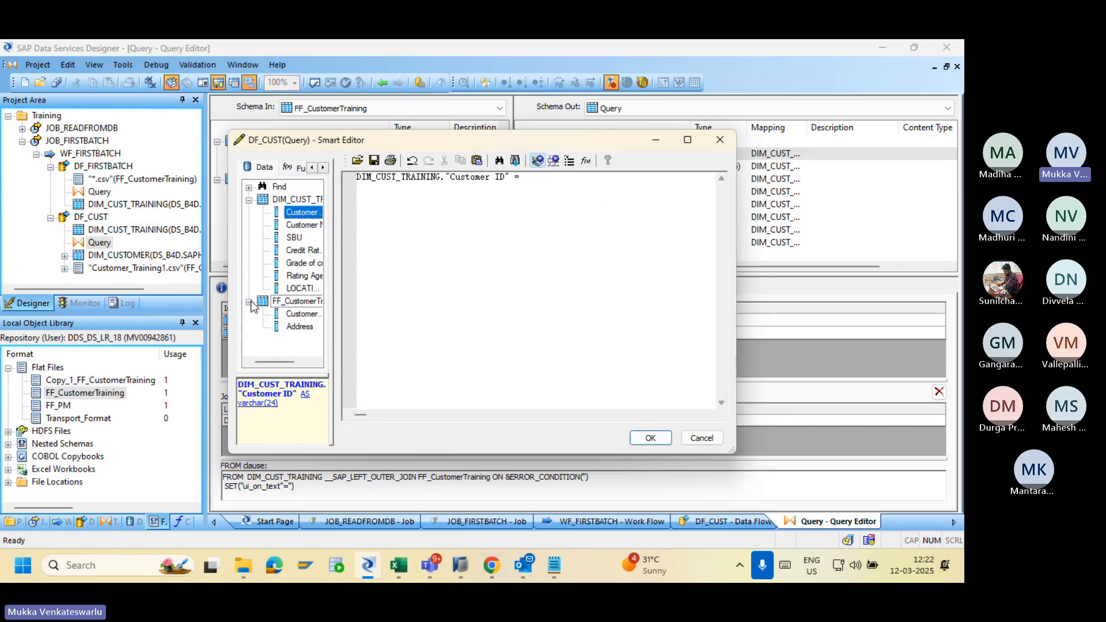
click(293, 316)
drag(297, 321, 571, 192)
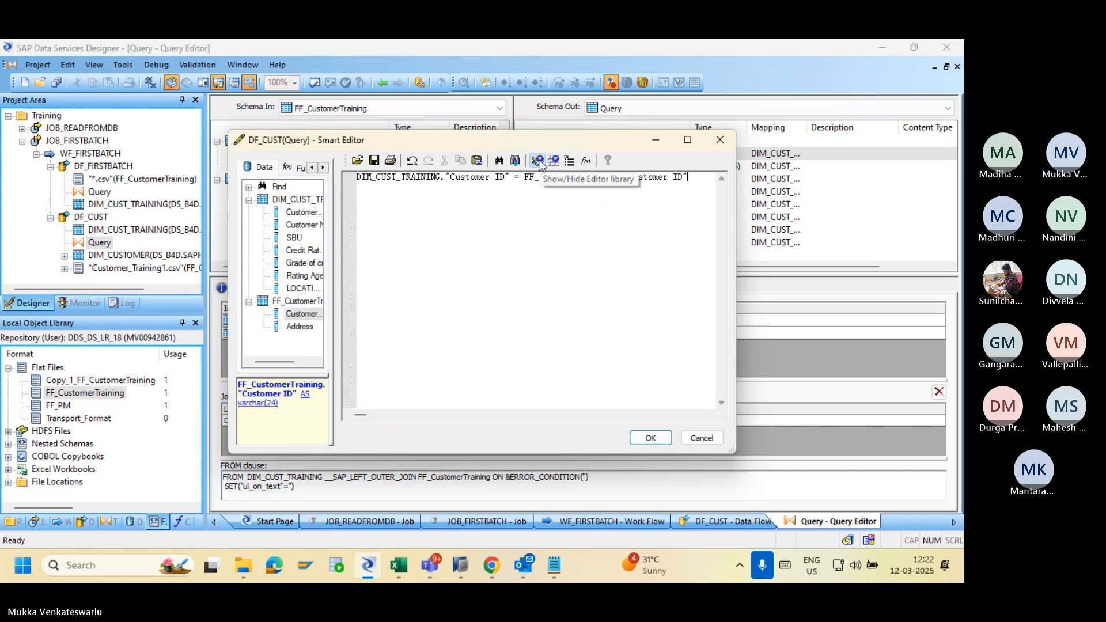
click(650, 437)
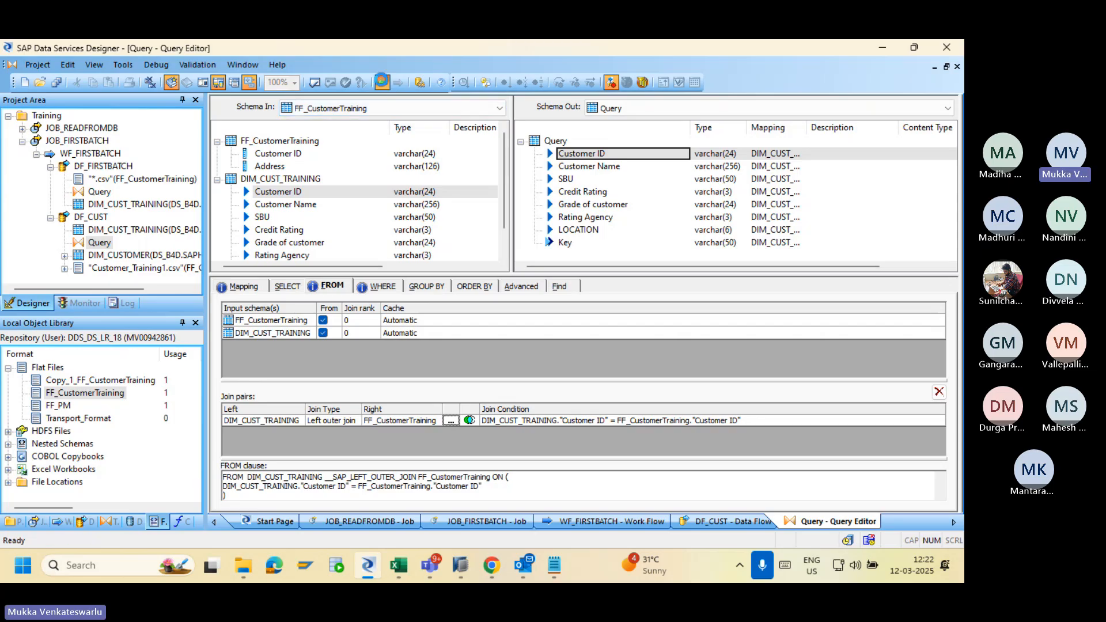
Map FF_CustomerTraining's Address to the Query output, then open the DIM_CUSTOMER target table editor.
click(382, 82)
double_click(452, 253)
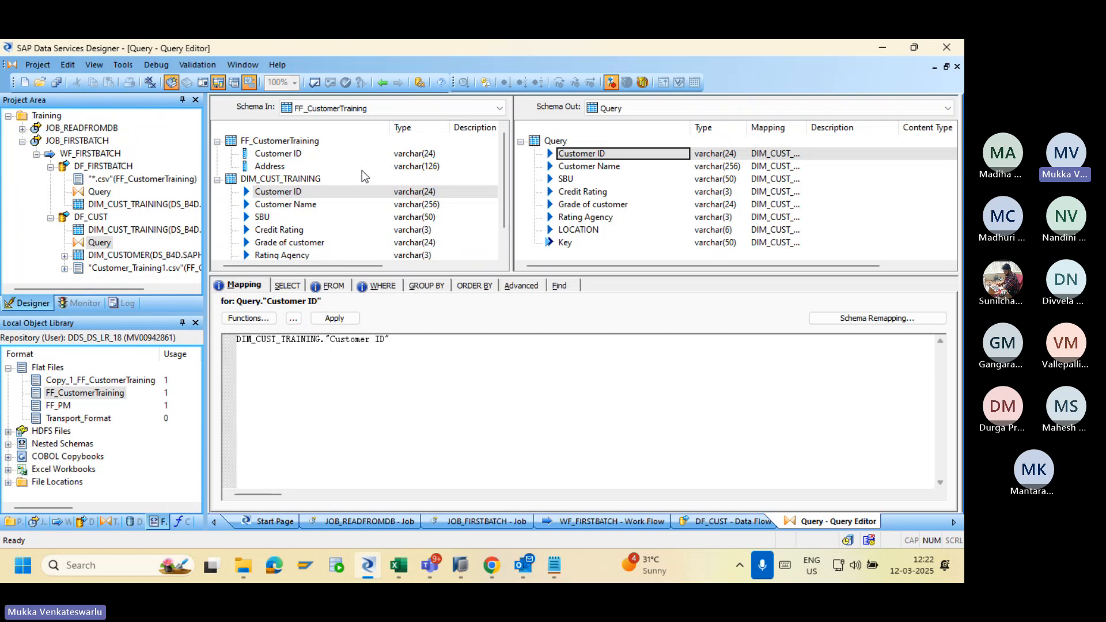
right_click(277, 167)
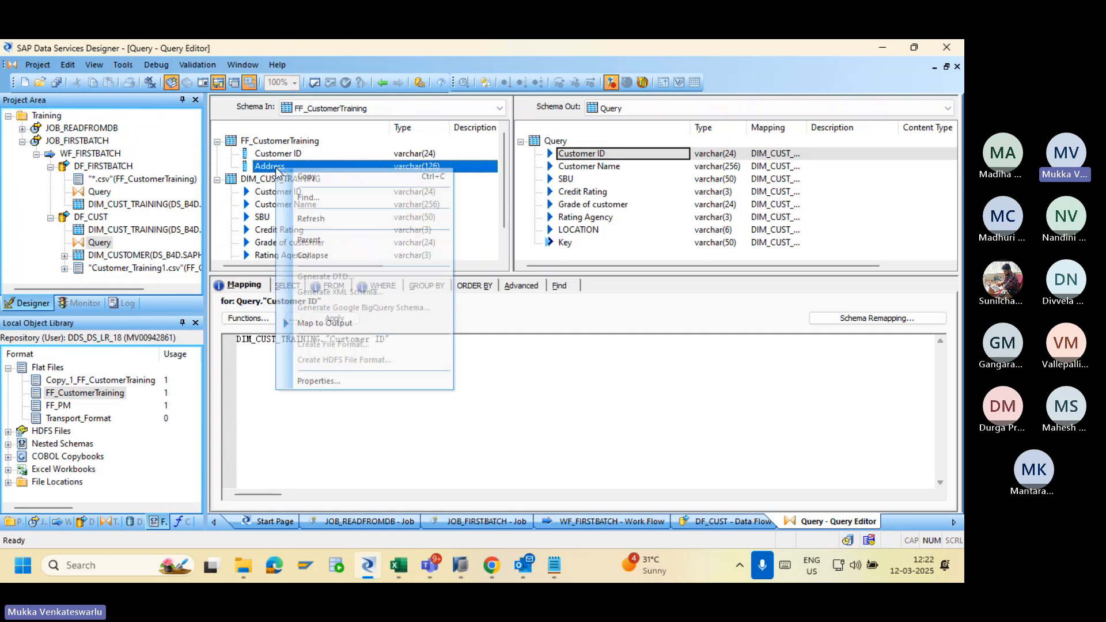
click(324, 323)
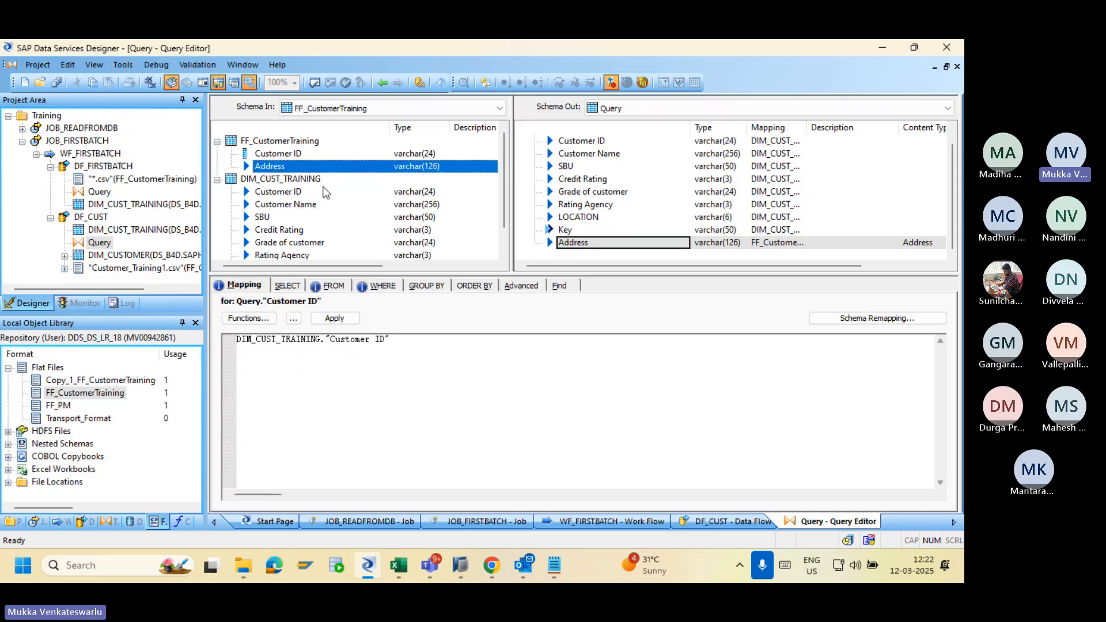
click(382, 82)
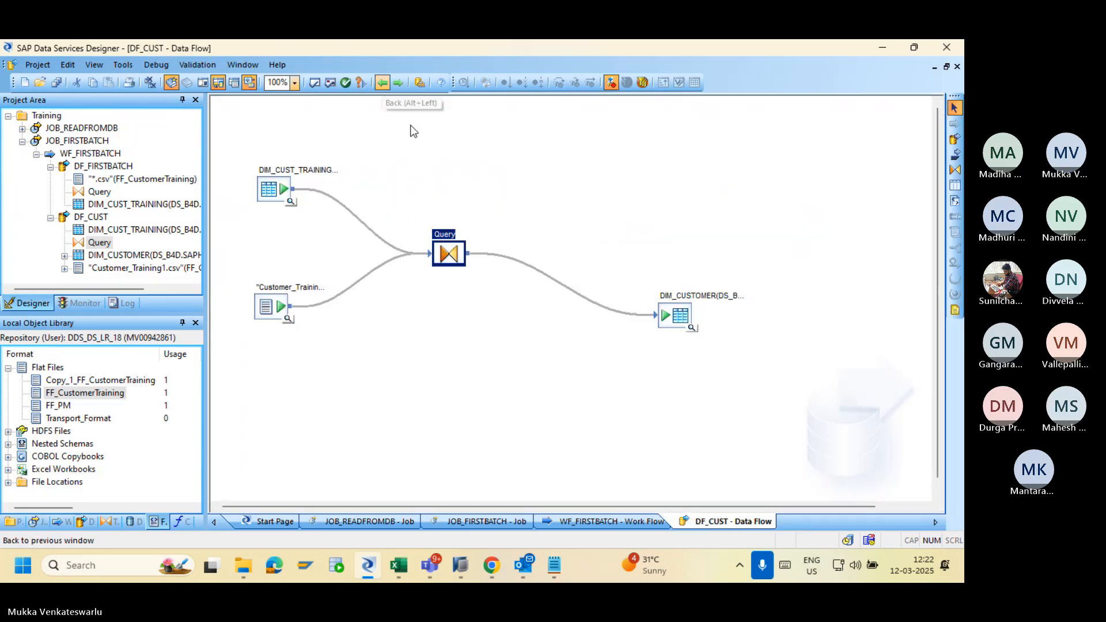
double_click(669, 315)
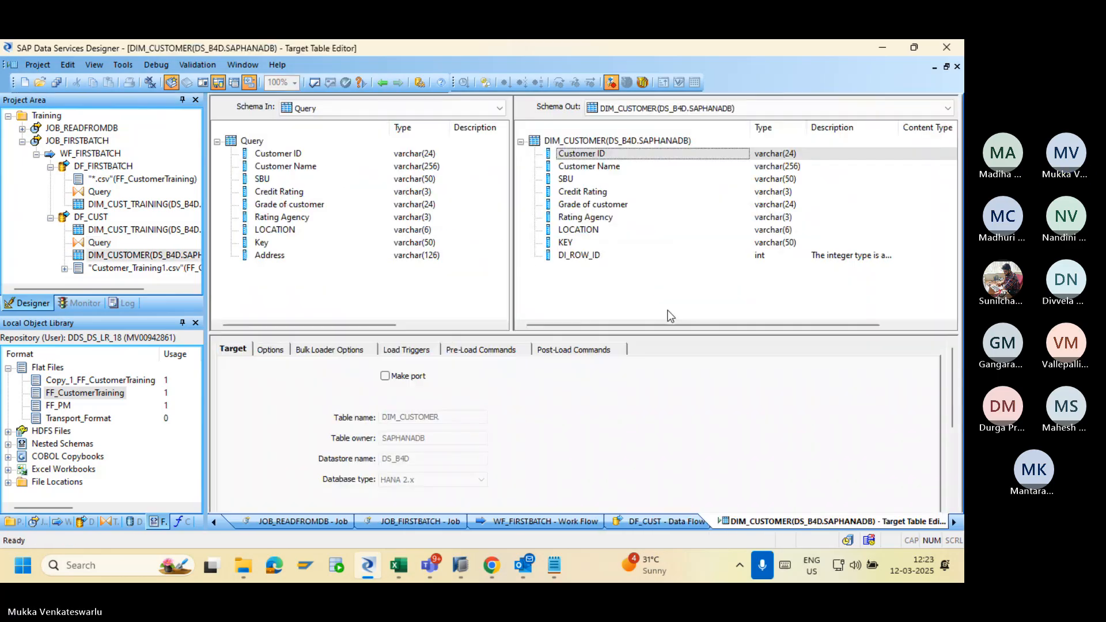
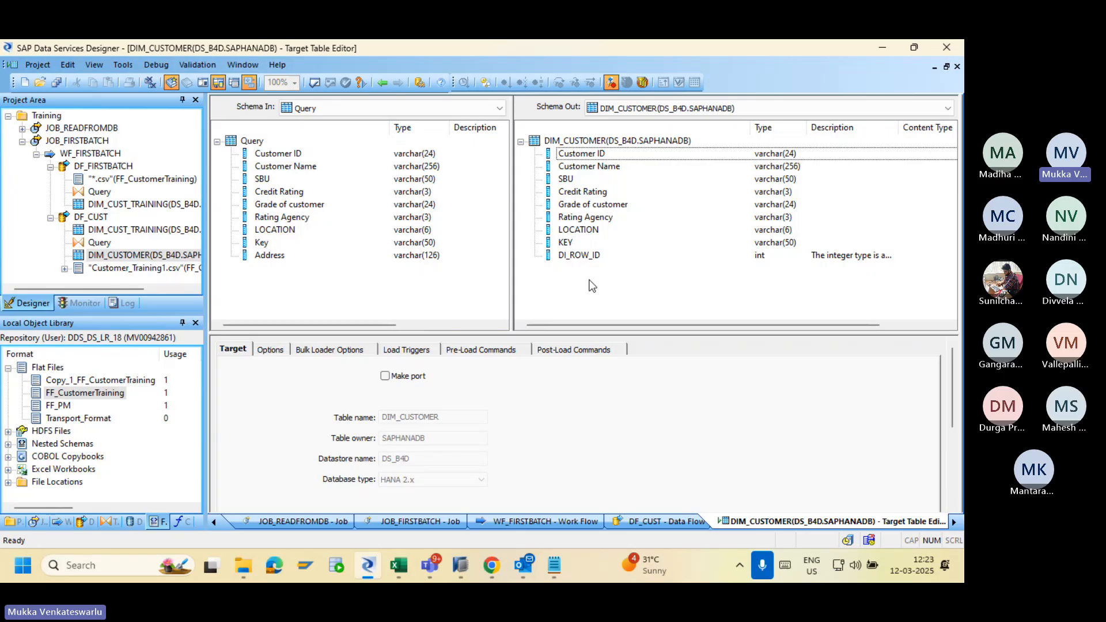
Bring SAP HANA Studio to the front from the Windows taskbar.
click(460, 565)
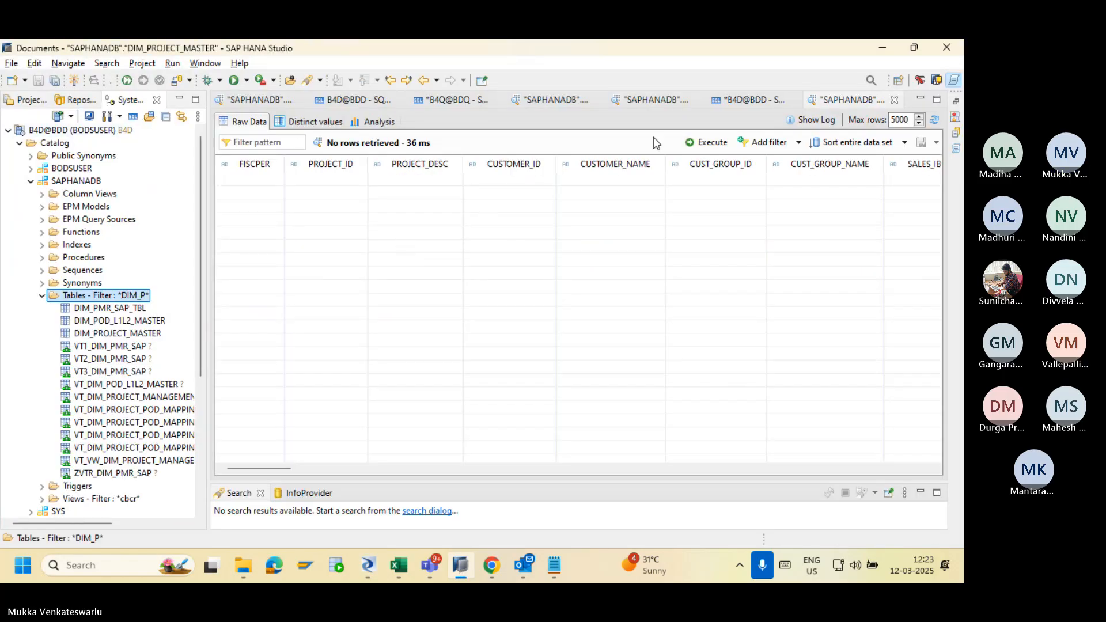
In SQL Console 3, rewrite the statement to ADD an Adress varchar column, checking Designer's Address type.
click(731, 100)
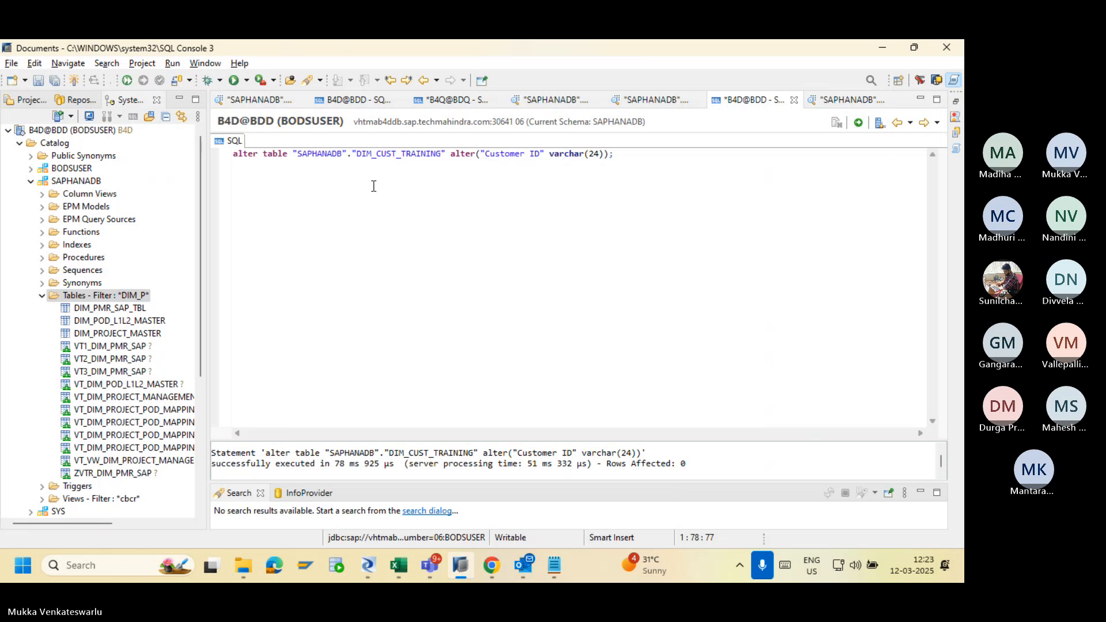
double_click(460, 154)
key(BackSpace)
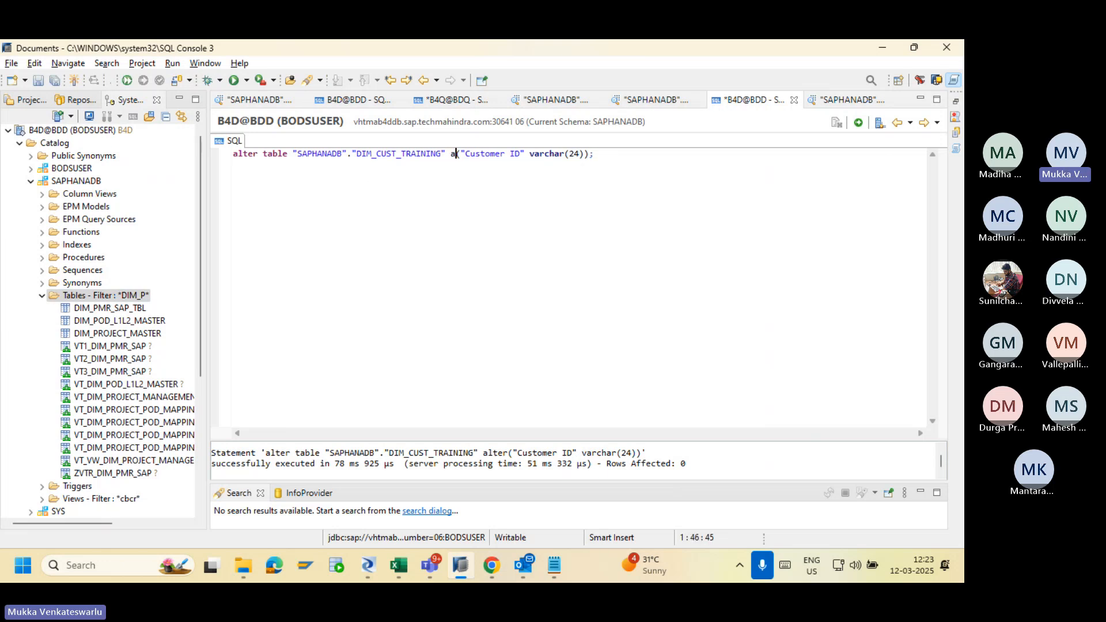
text(add)
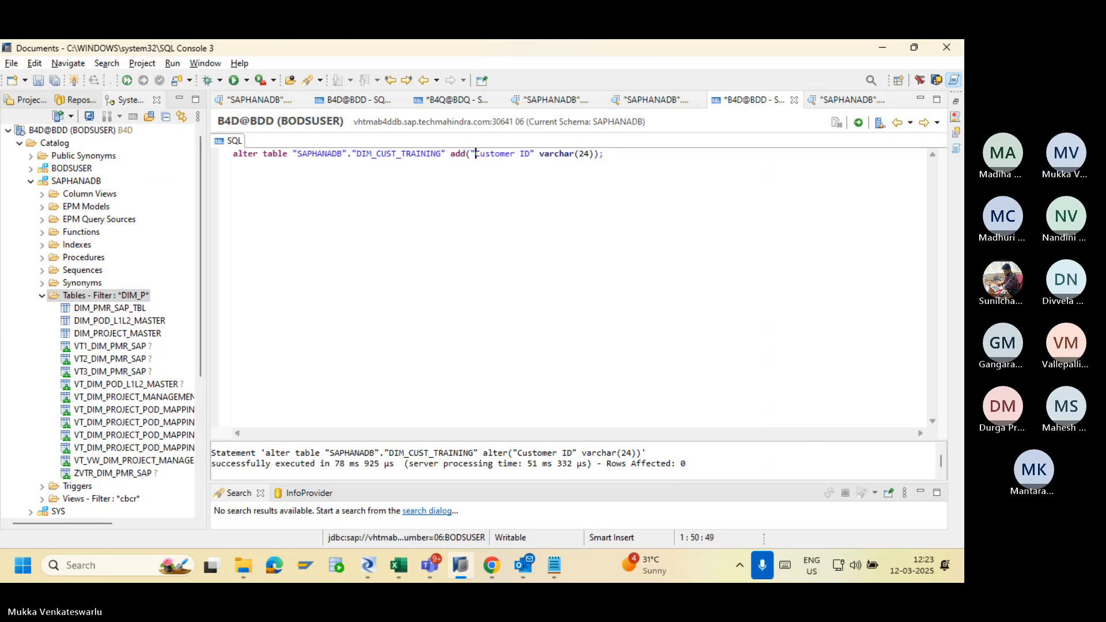
key(Right)
key(Delete)
key(Delete)
key(Delete)
key(Delete)
key(Delete)
key(Delete)
key(Delete)
key(Delete)
key(Delete)
key(Delete)
key(Delete)
key(Delete)
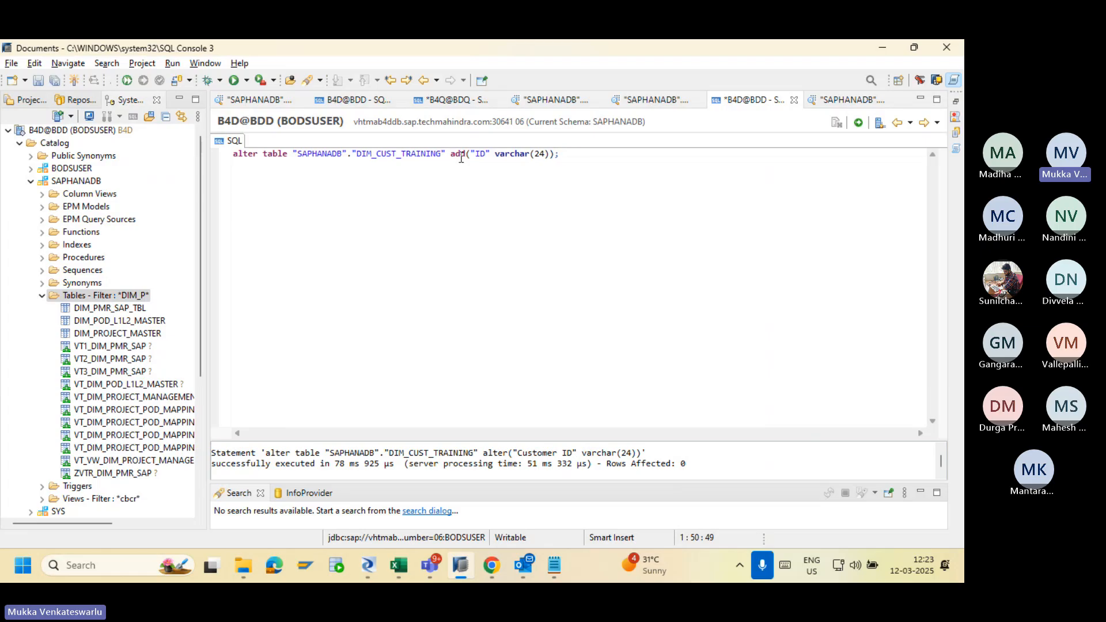
text(Adress)
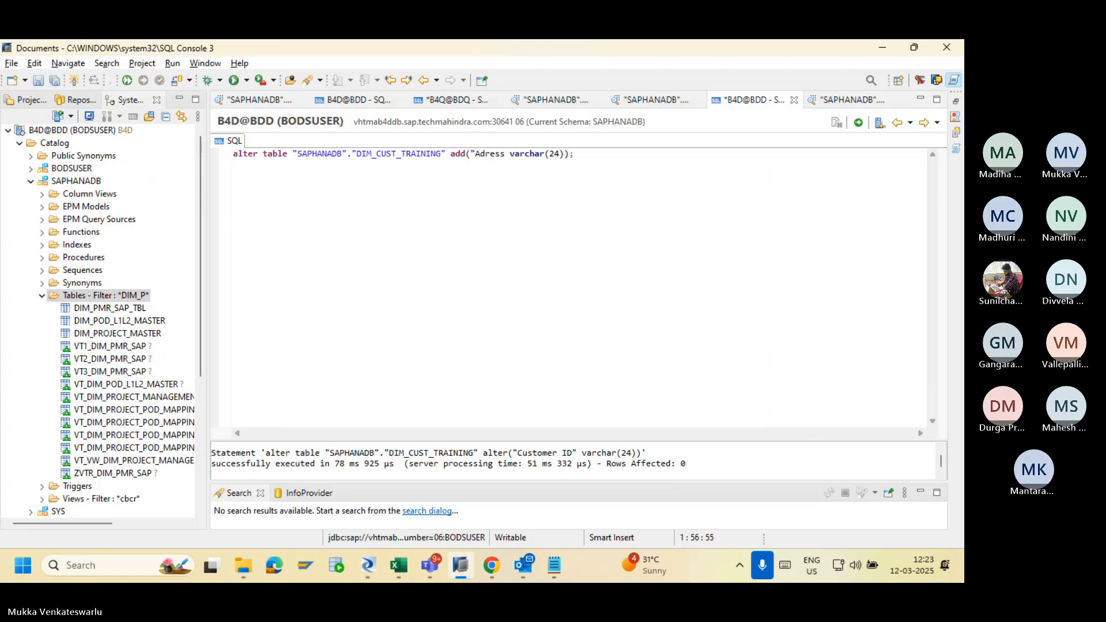
key(alt+Tab)
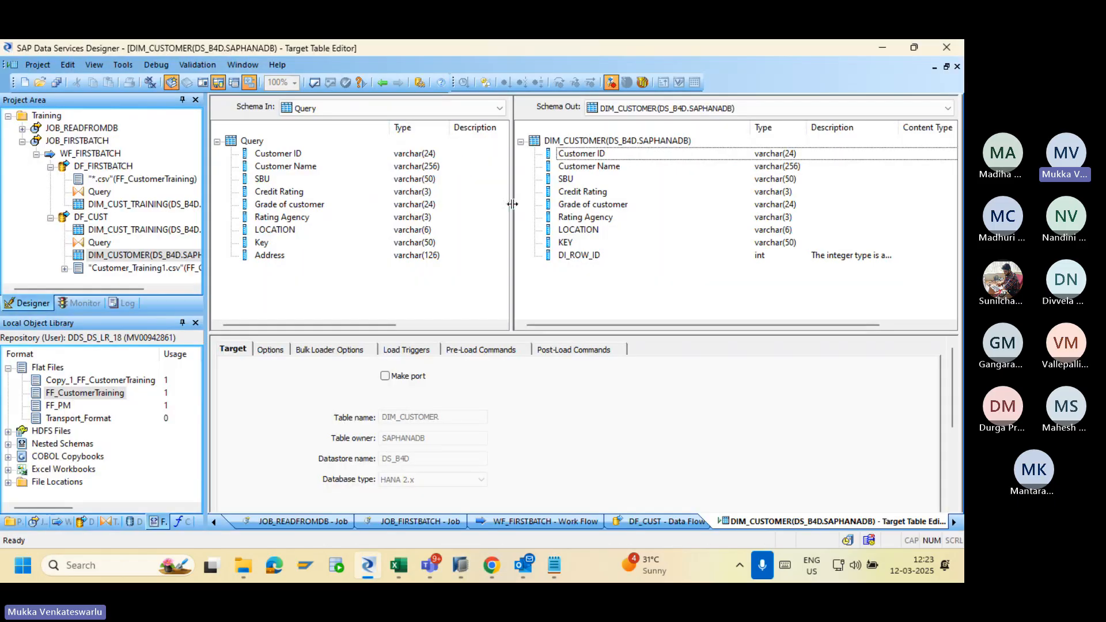
key(alt+Tab)
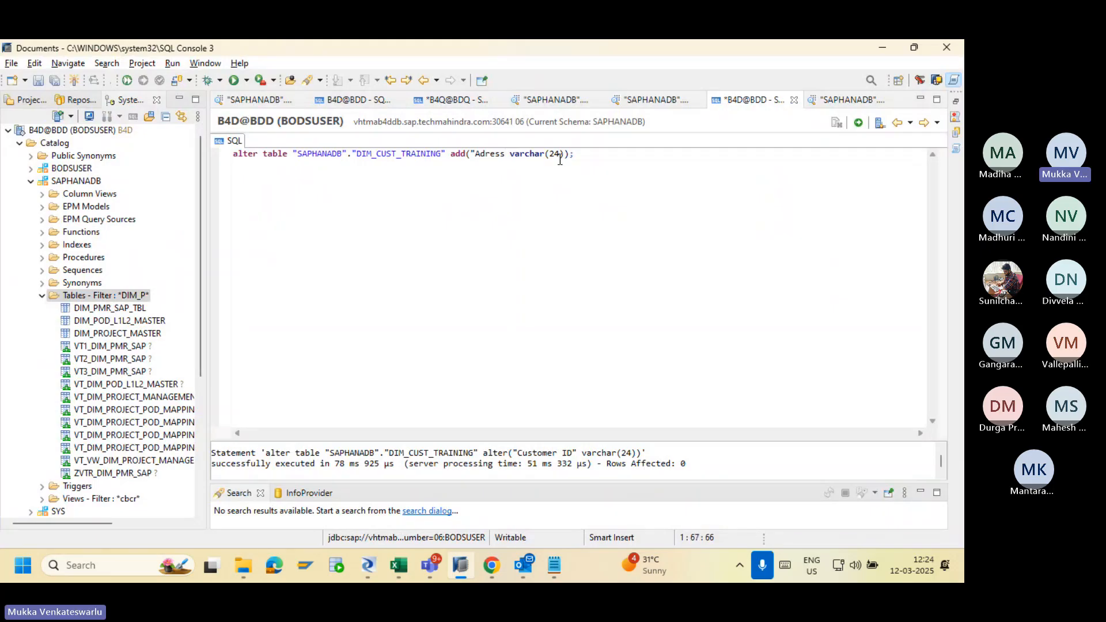
key(alt+Tab)
key(alt+Tab)
text(125)
Point the ALTER TABLE at DIM_CUSTOMER, add the missing quote after Adress, and execute it.
click(598, 155)
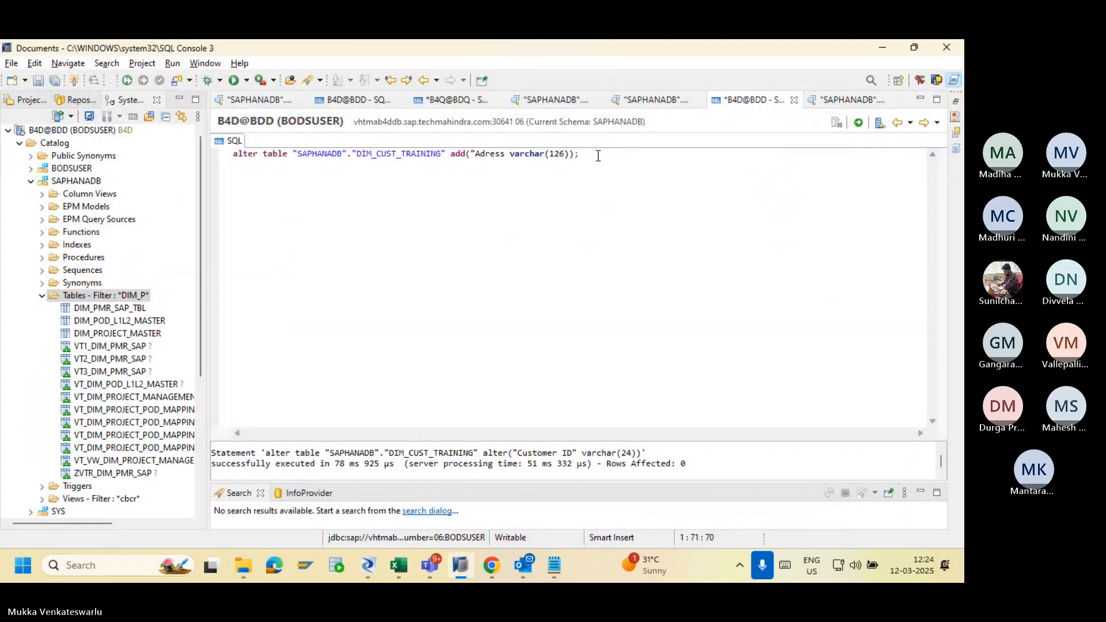
key(alt+Tab)
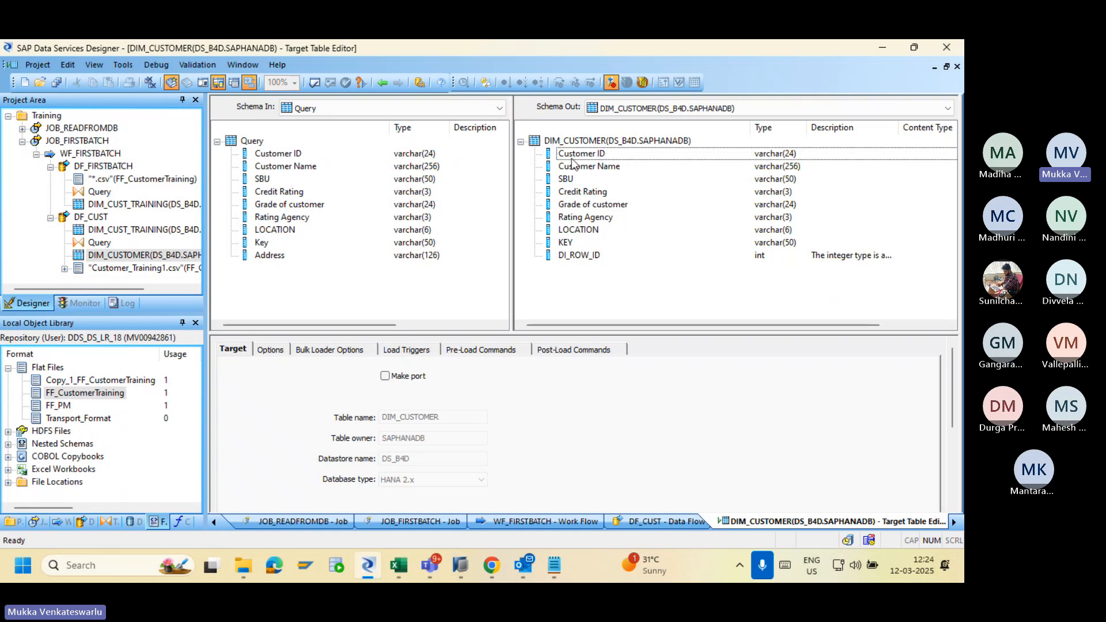
key(alt+Tab)
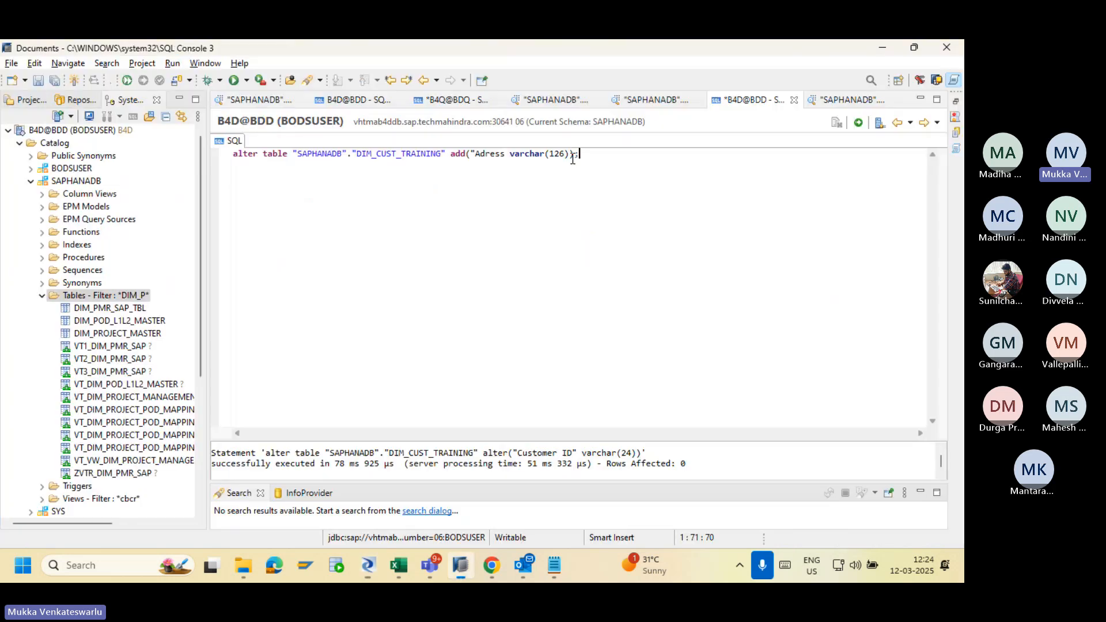
click(445, 153)
key(BackSpace)
key(BackSpace)
key(BackSpace)
key(BackSpace)
key(BackSpace)
key(BackSpace)
key(BackSpace)
key(BackSpace)
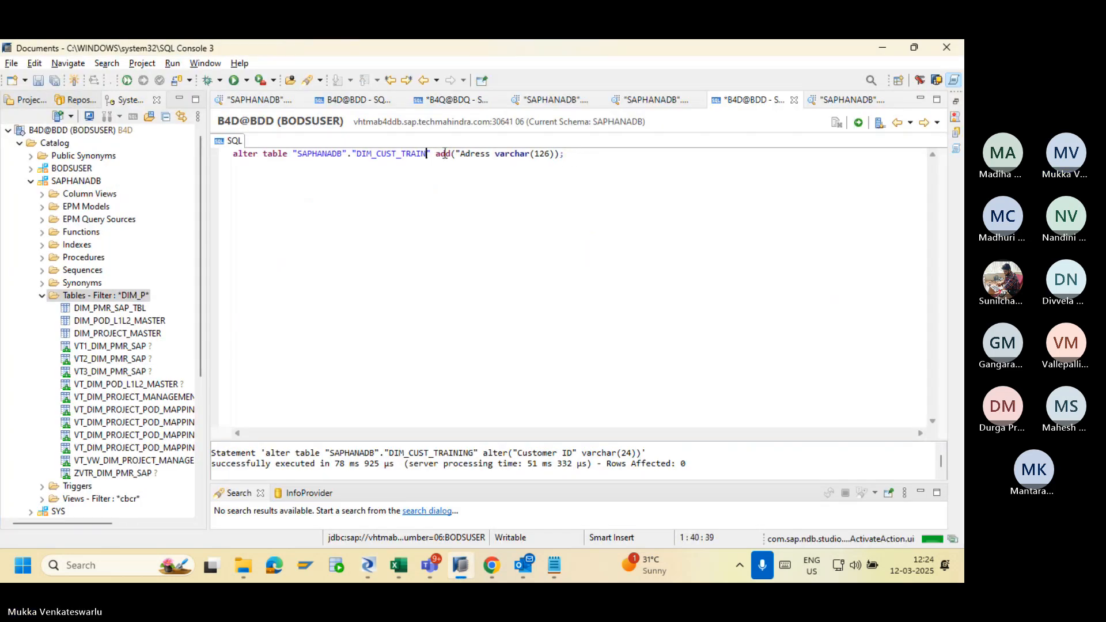
key(BackSpace)
text(OMER)
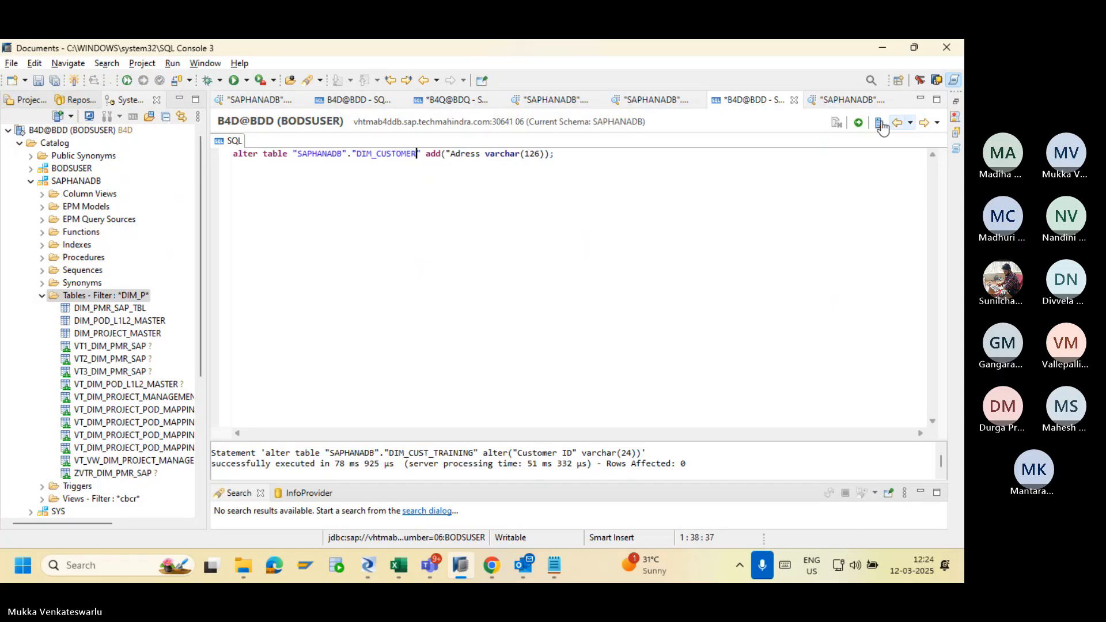
click(860, 123)
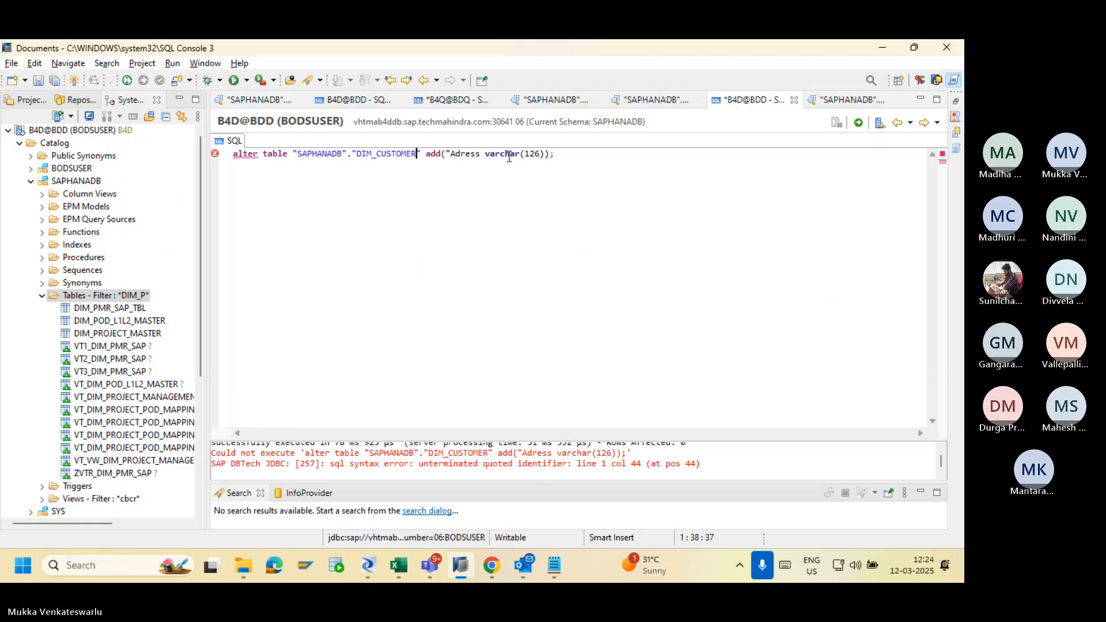
click(482, 155)
text(")
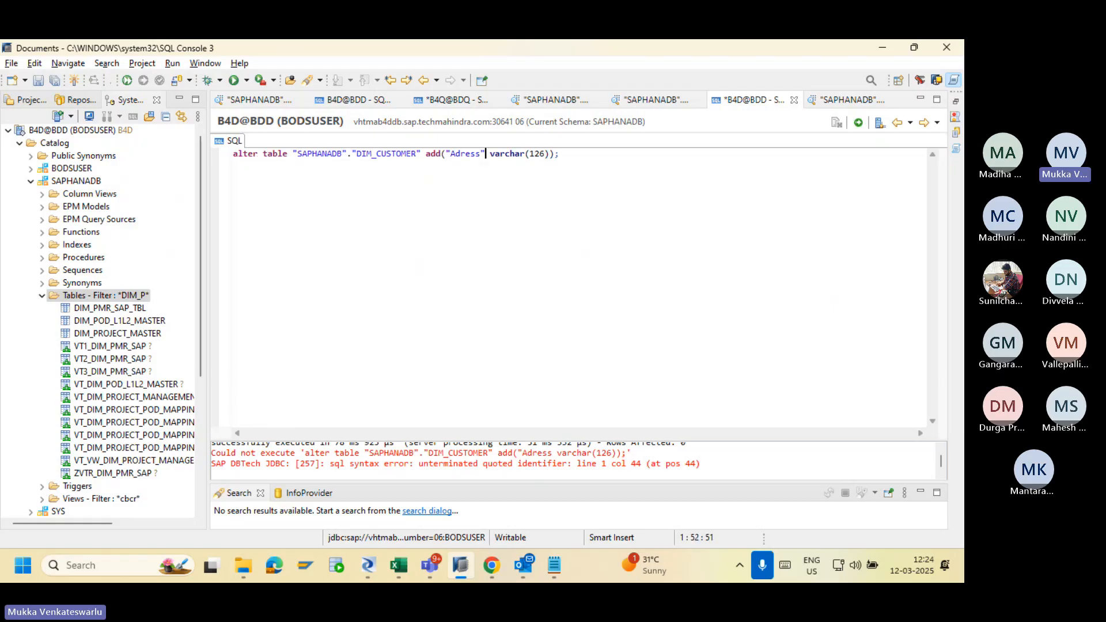
click(858, 122)
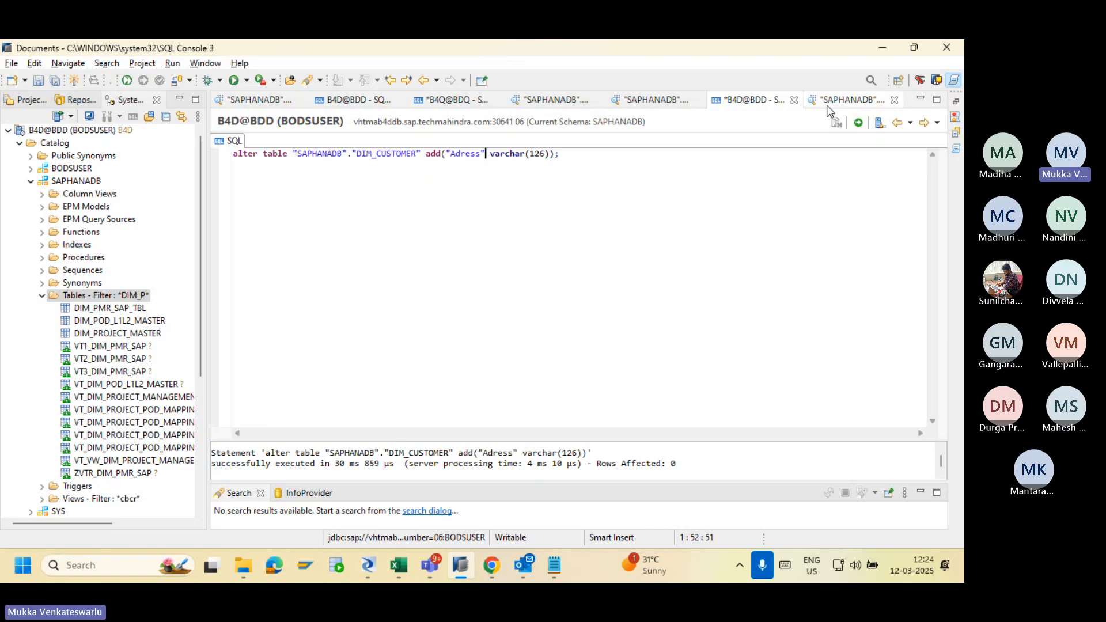
click(843, 100)
Filter the Tables folder by DIM_CUST and preview DIM_CUSTOMER's data, scrolling right to the empty Adress column.
click(127, 295)
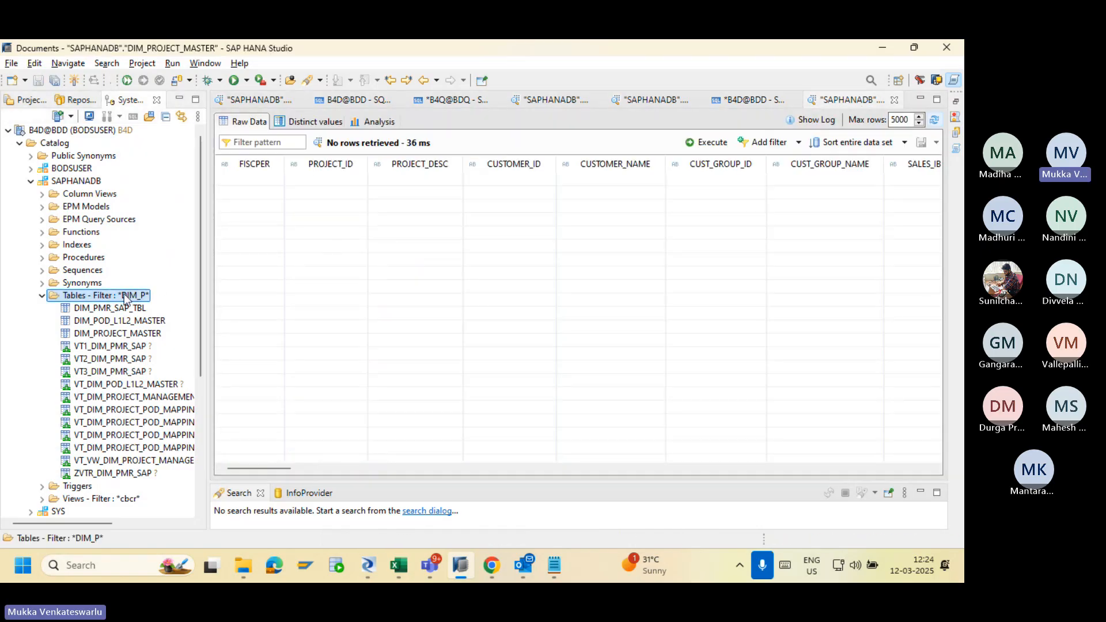
right_click(126, 296)
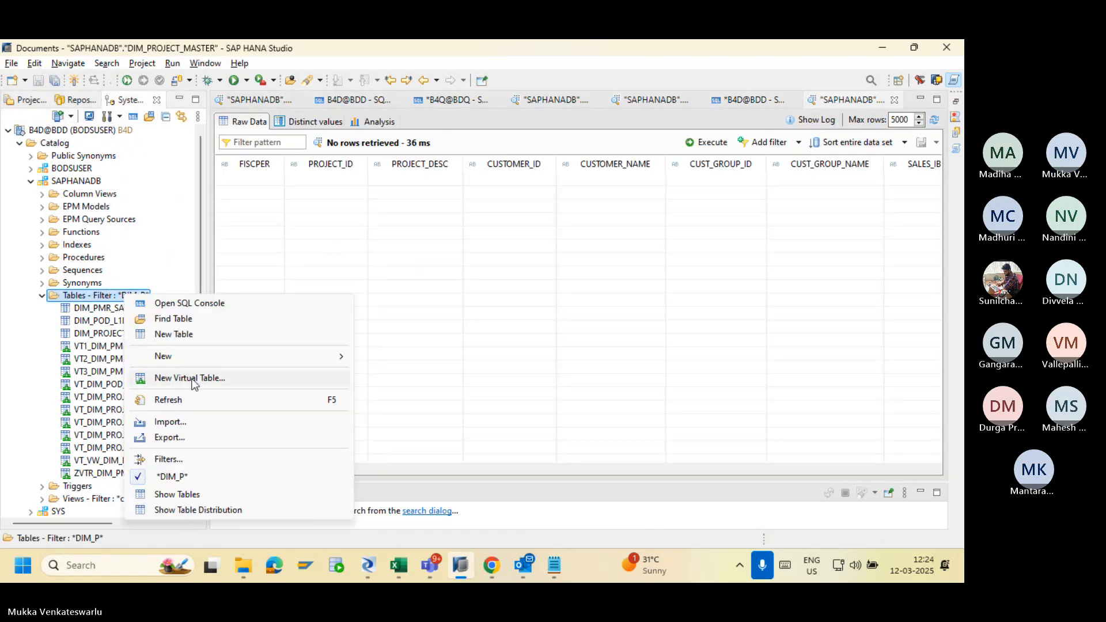
click(214, 461)
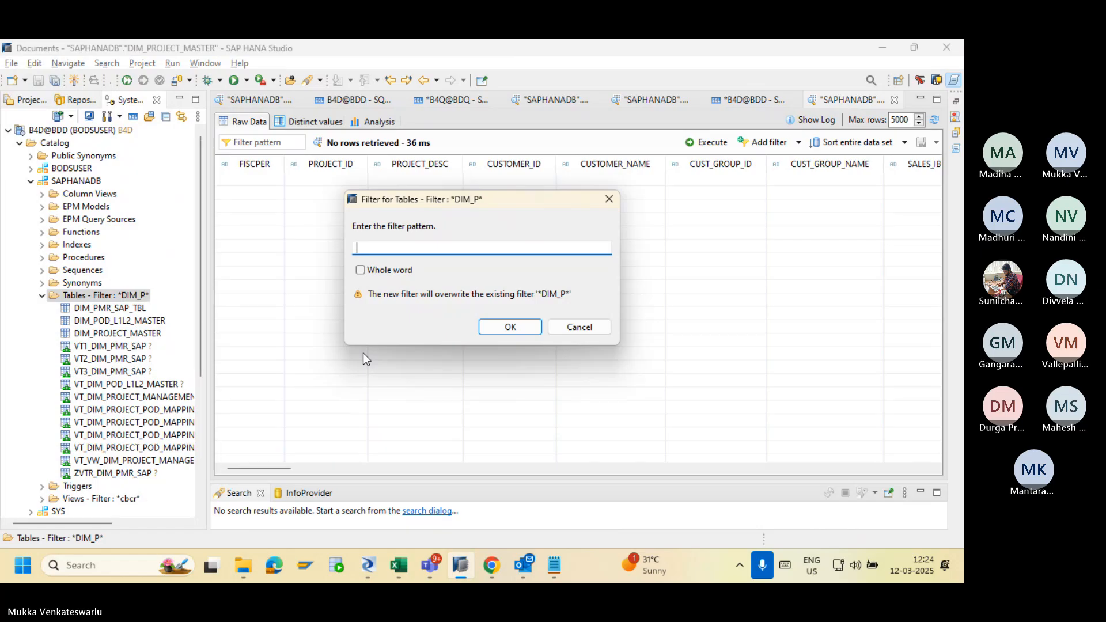
text(DIM_CUST)
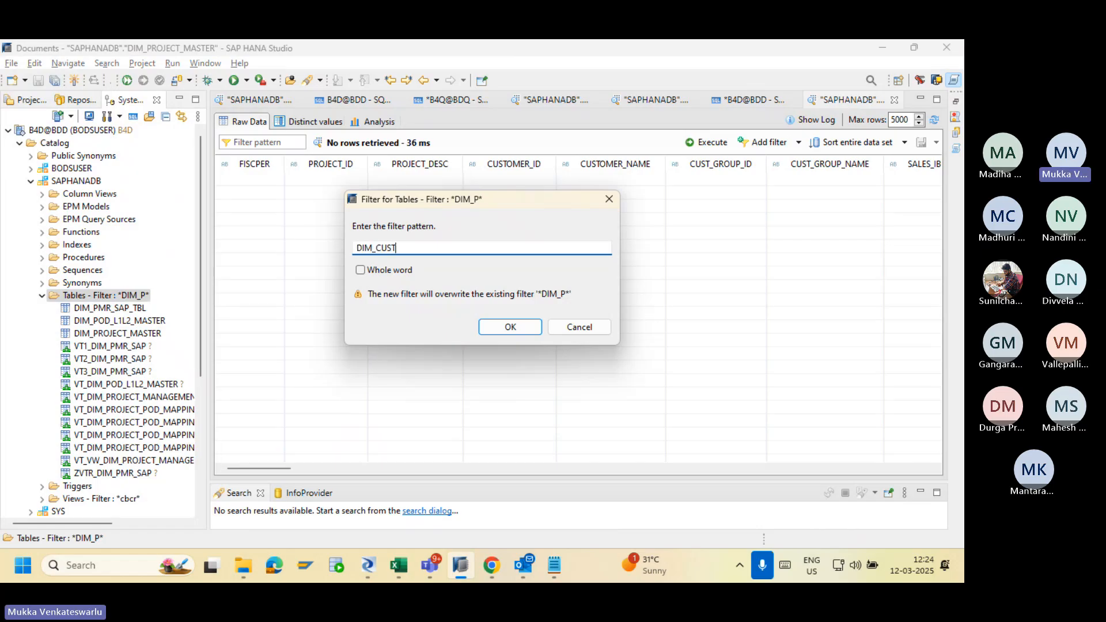
key(Return)
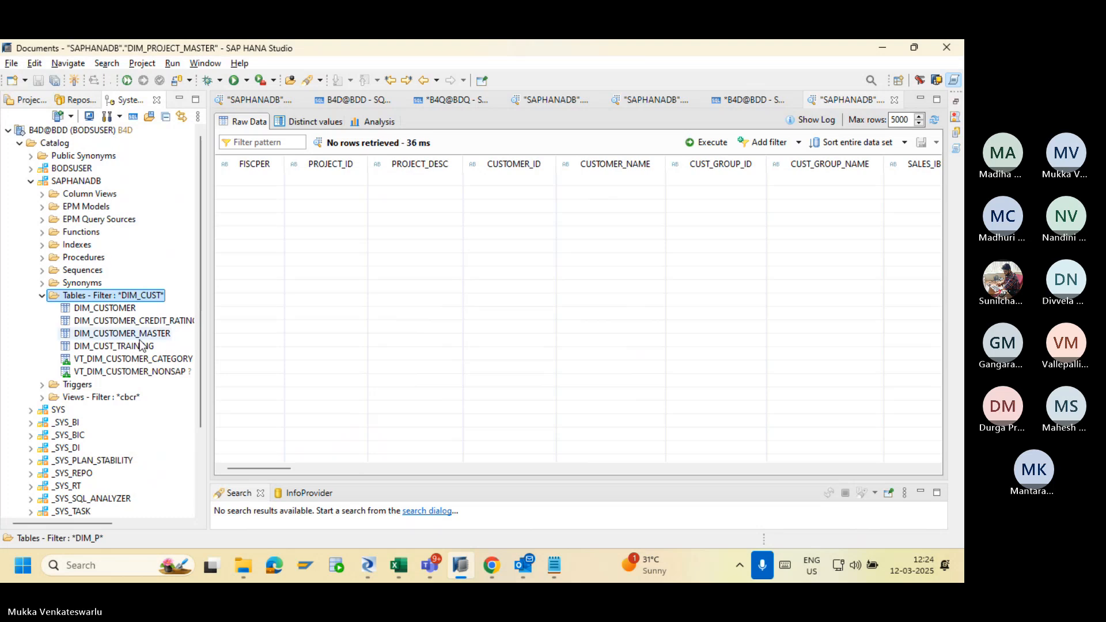
right_click(110, 310)
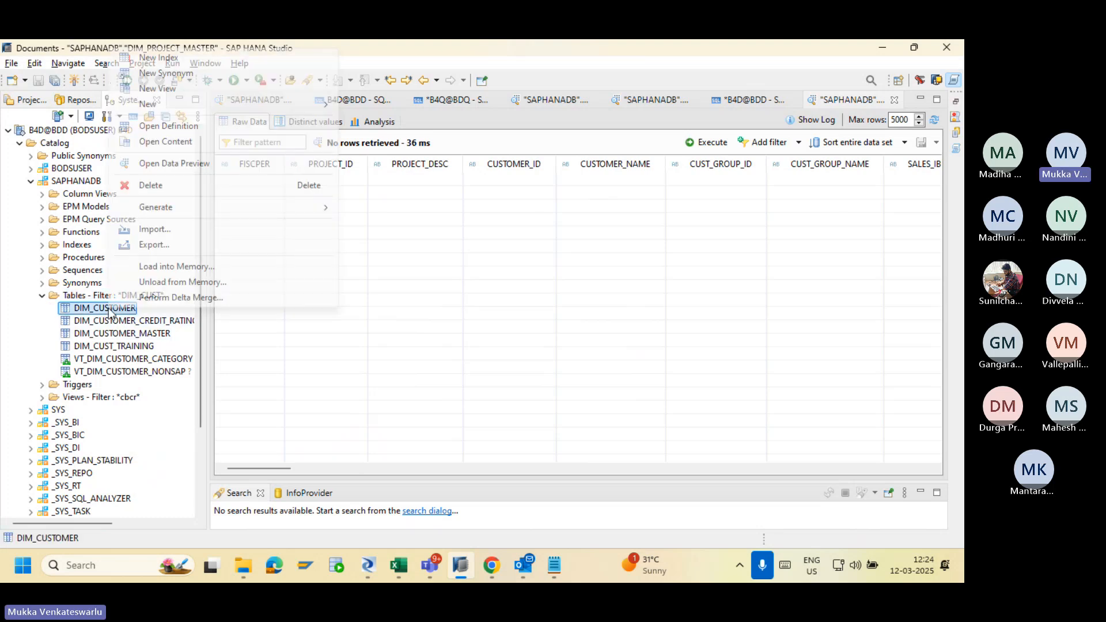
click(195, 166)
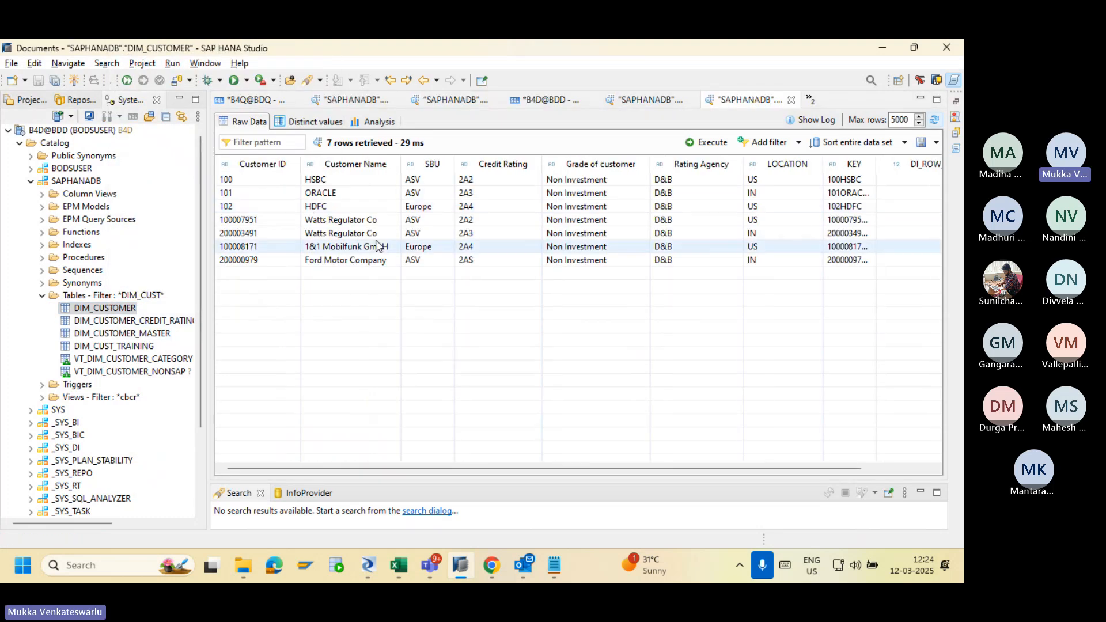
drag(559, 467, 772, 459)
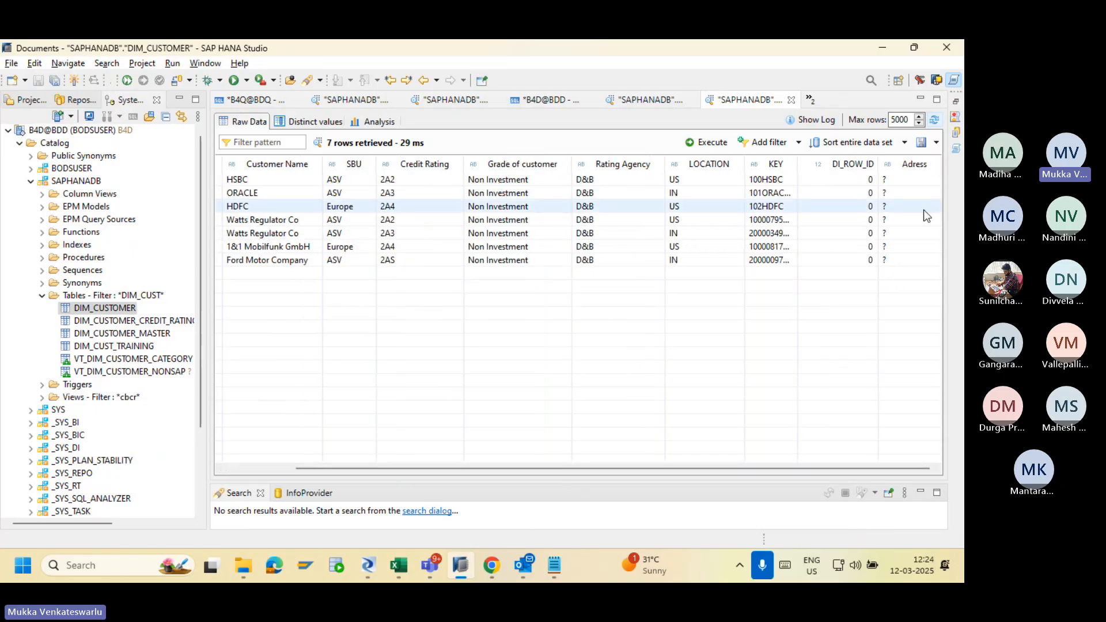
Reimport the DIM_CUSTOMER datastore table from the Local Object Library and confirm with Yes.
key(alt+Tab)
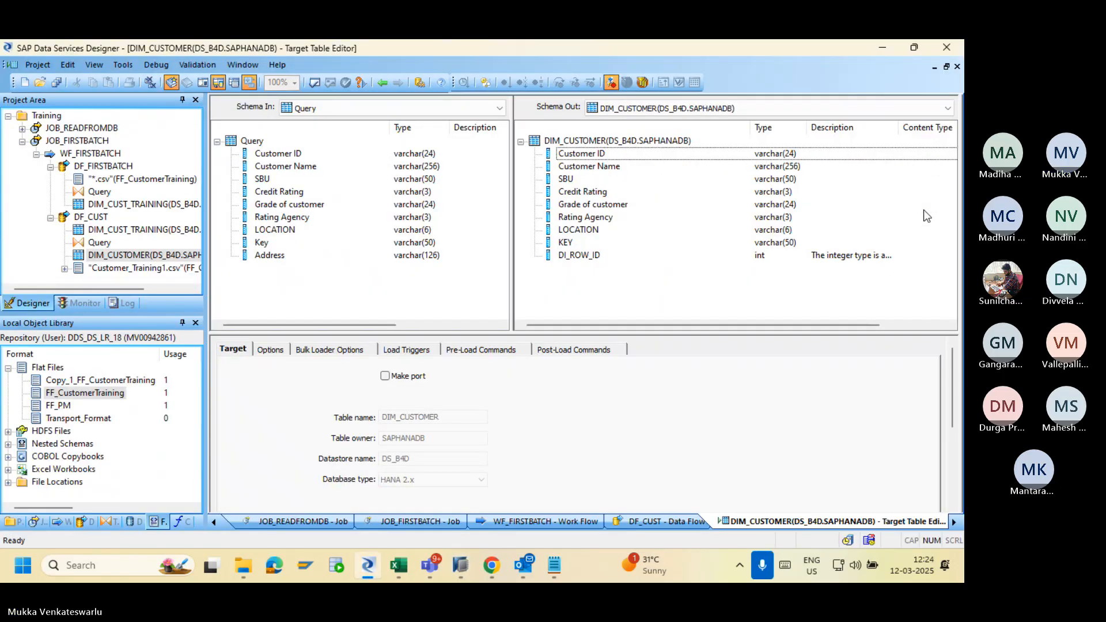
key(alt+Tab)
key(alt+Tab)
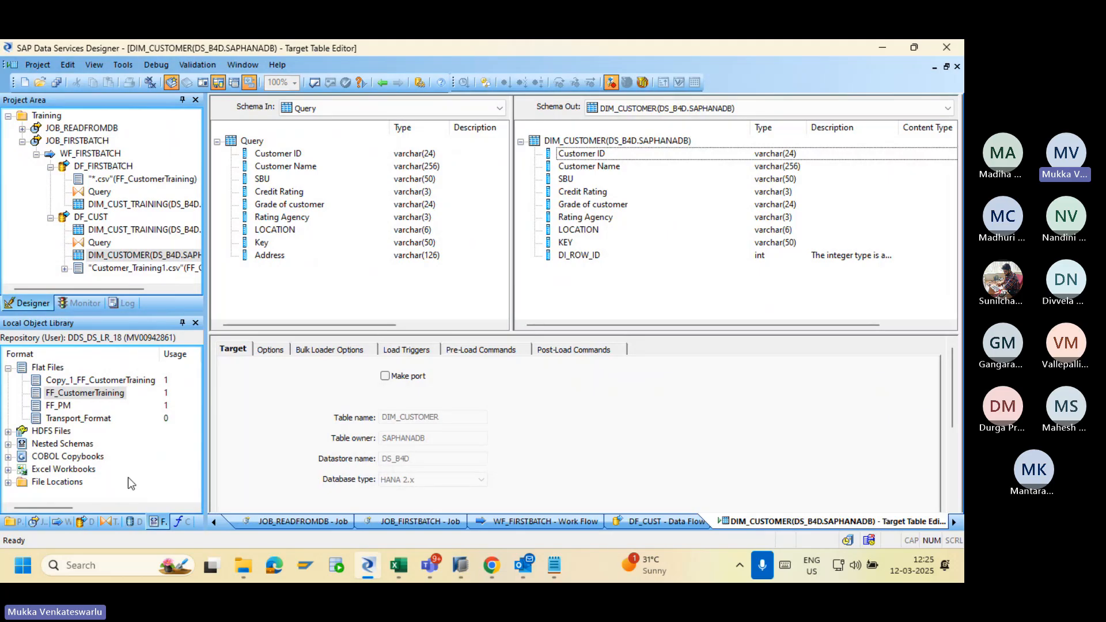
click(134, 521)
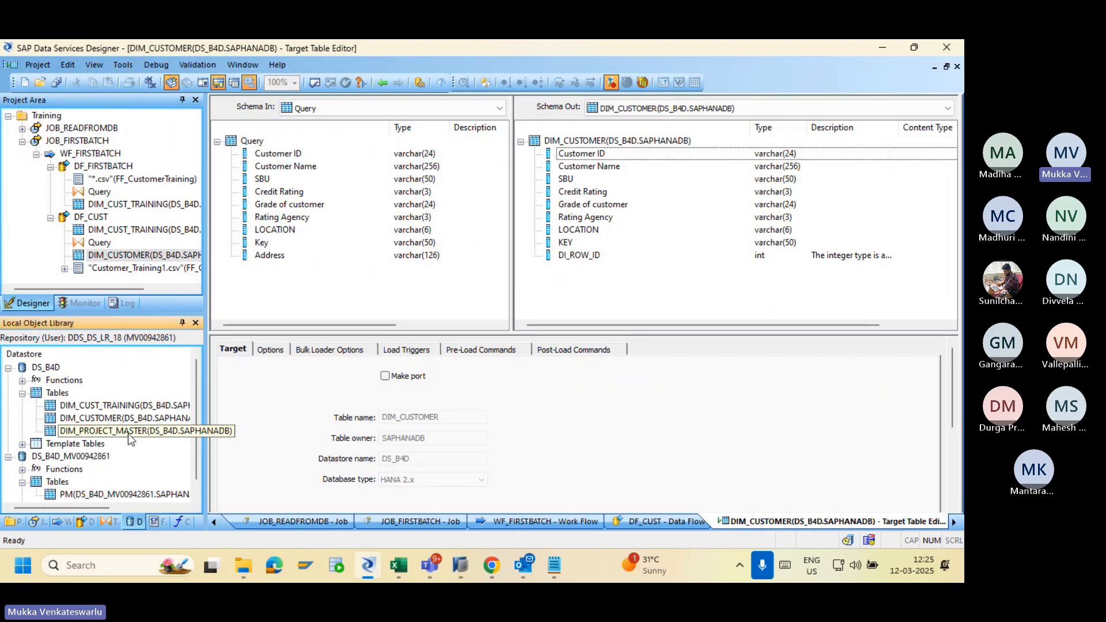
click(114, 422)
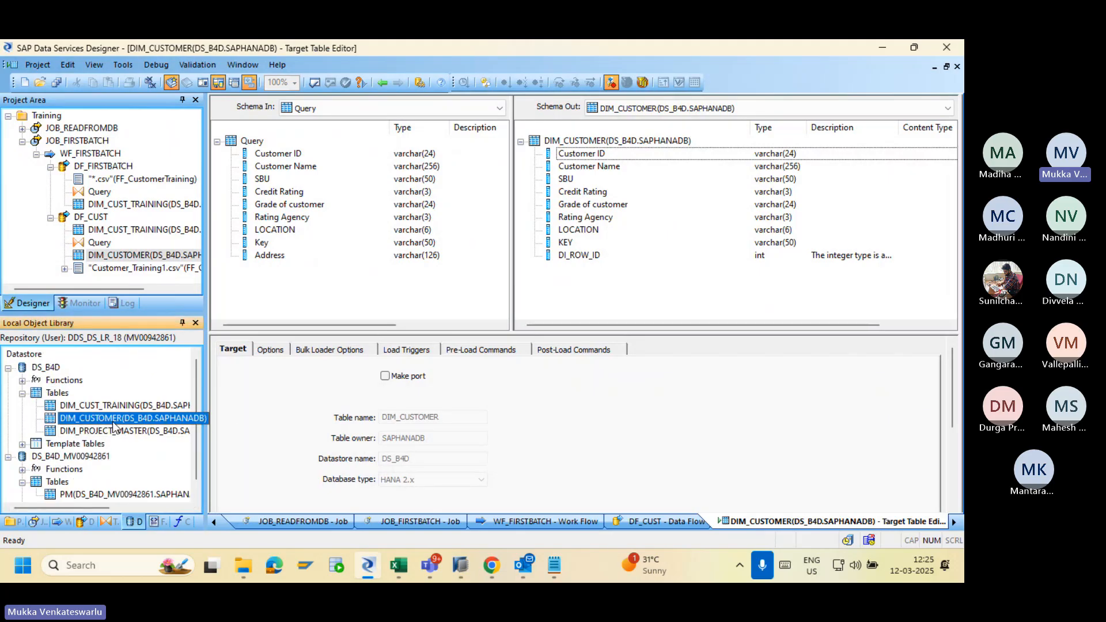
right_click(114, 426)
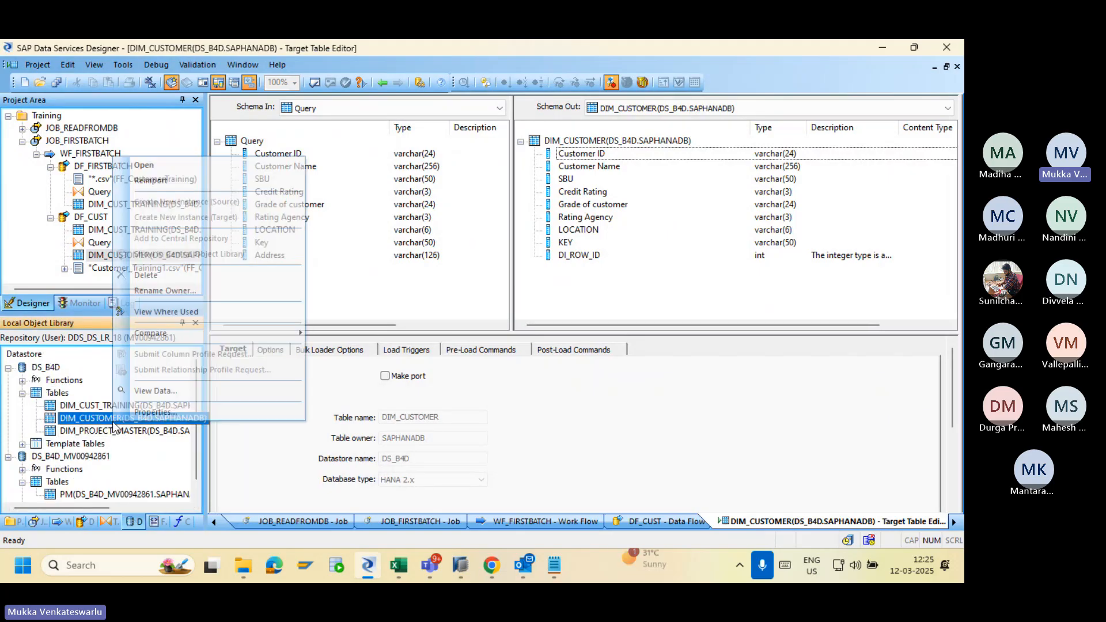
click(183, 181)
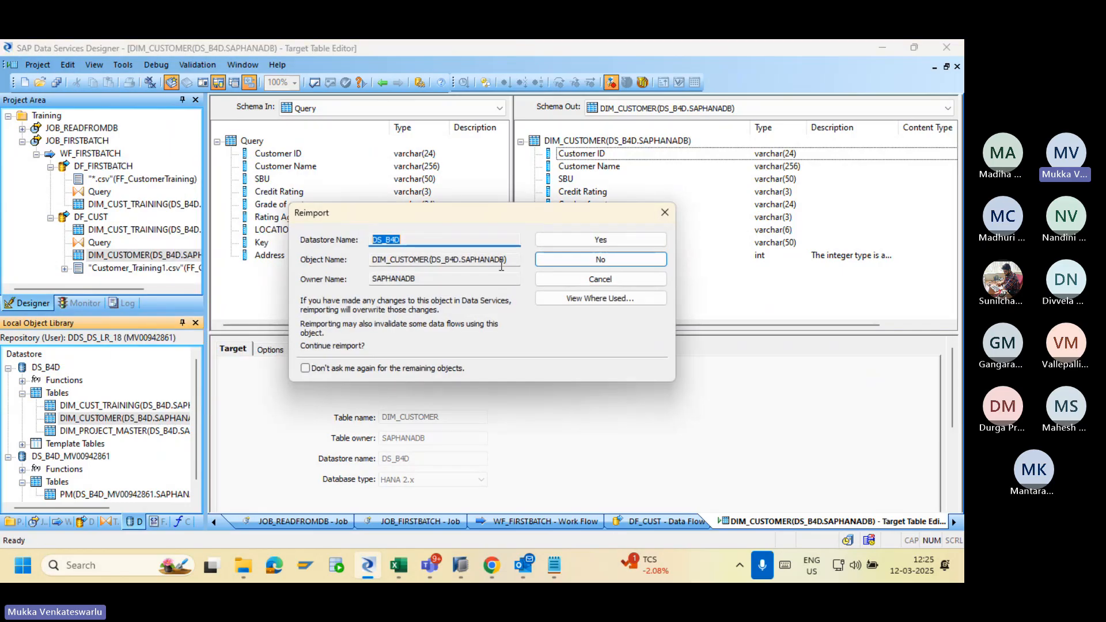
click(566, 240)
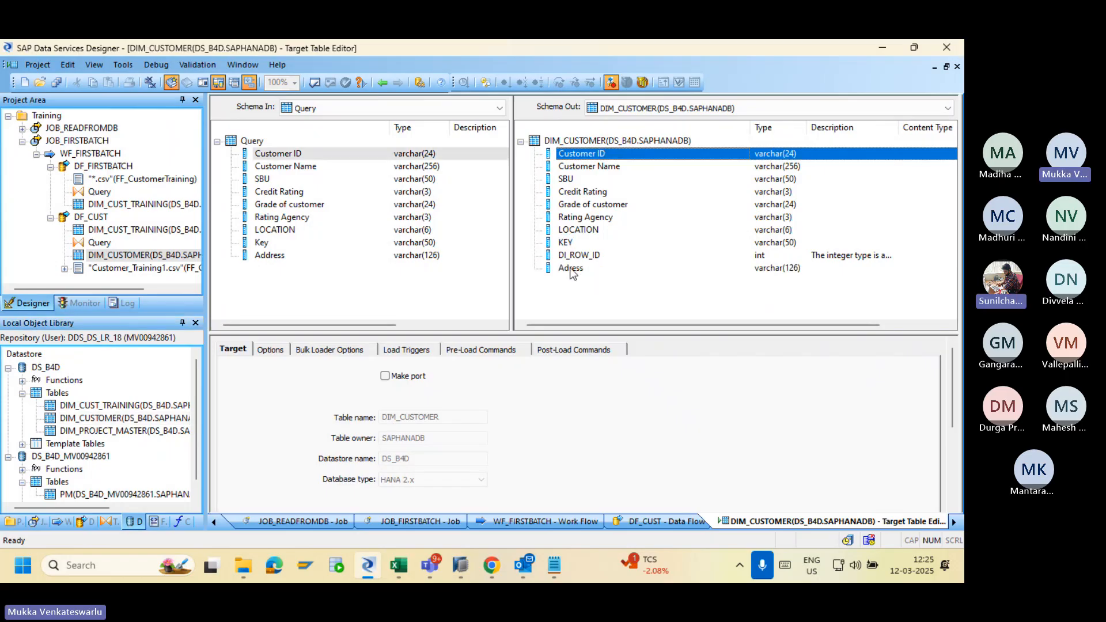
Rename the Query's Schema Out column Address to Adress.
click(382, 82)
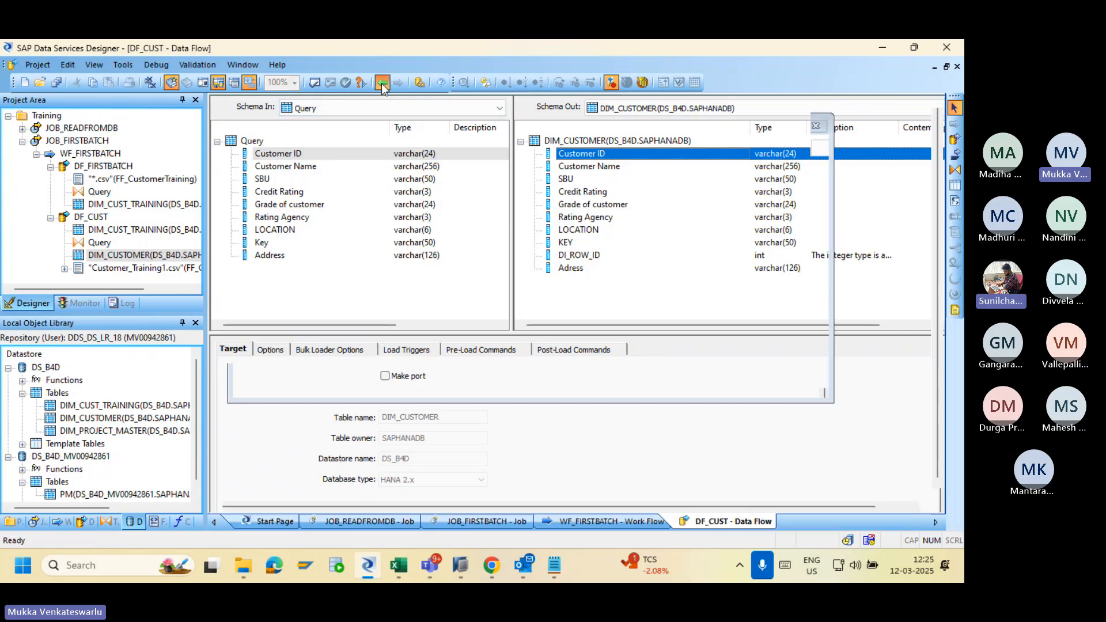
double_click(448, 254)
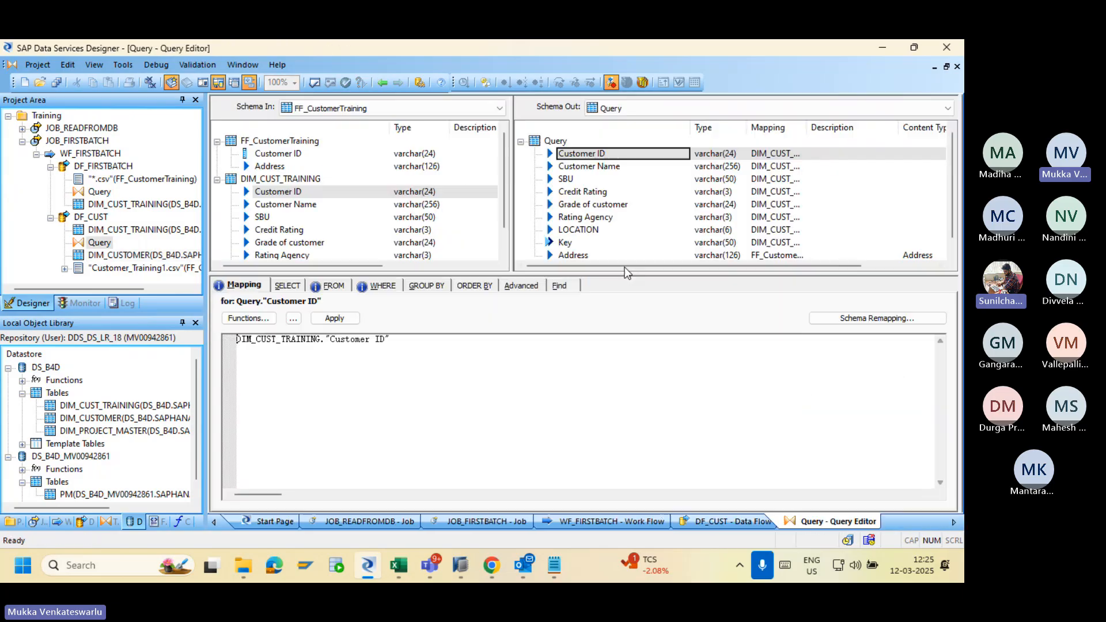
double_click(578, 256)
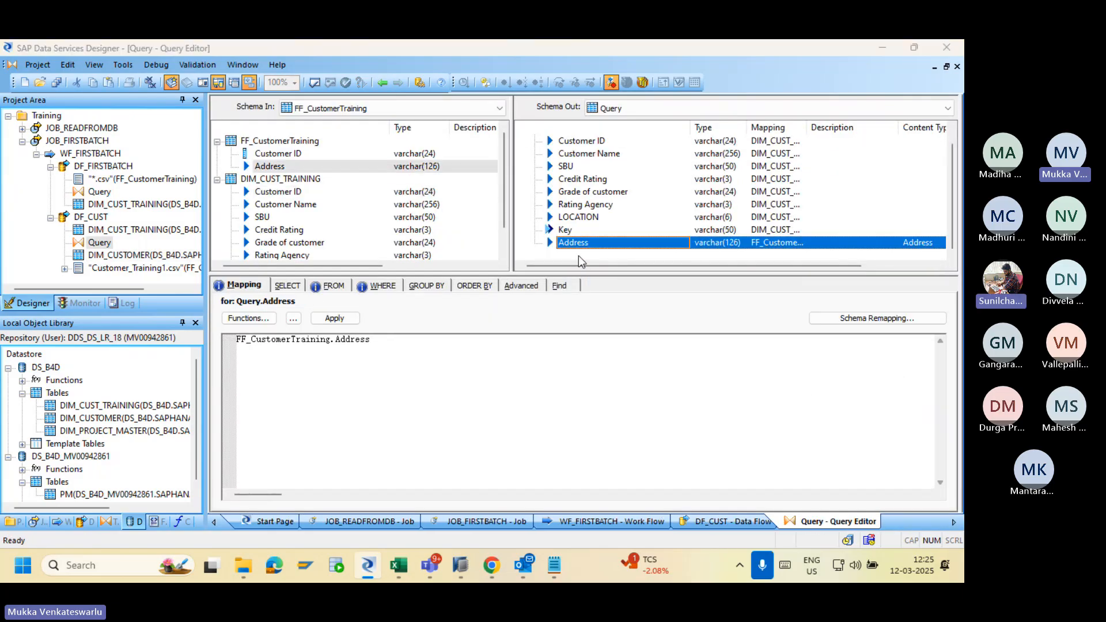
click(457, 158)
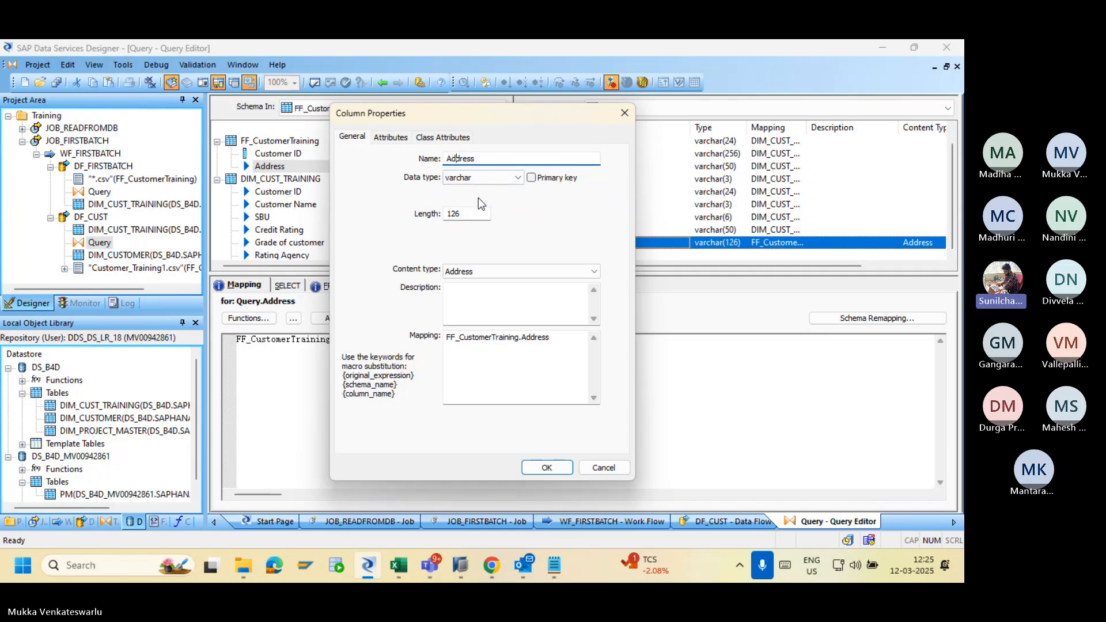
key(BackSpace)
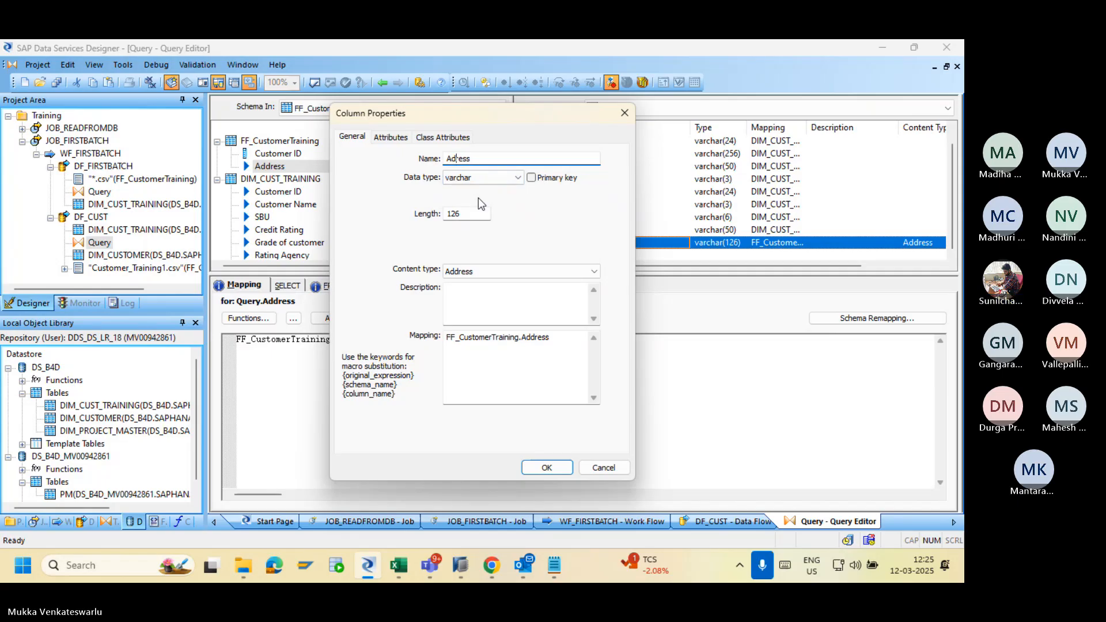
click(553, 467)
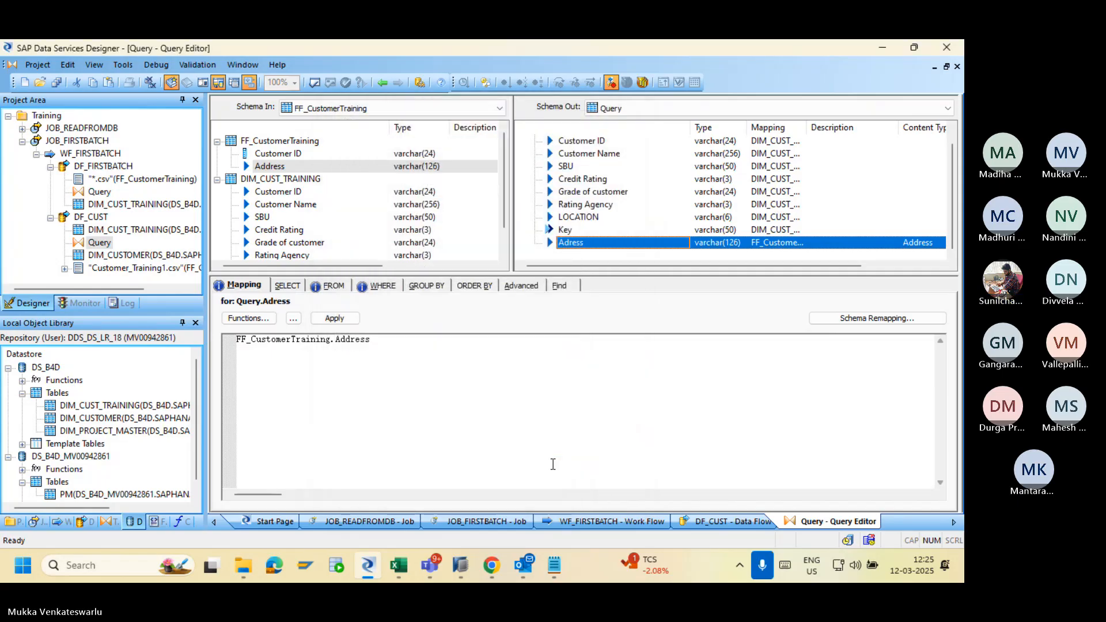
Check the DIM_CUSTOMER target table editor, then save all changes to DF_CUST.
click(383, 83)
double_click(685, 314)
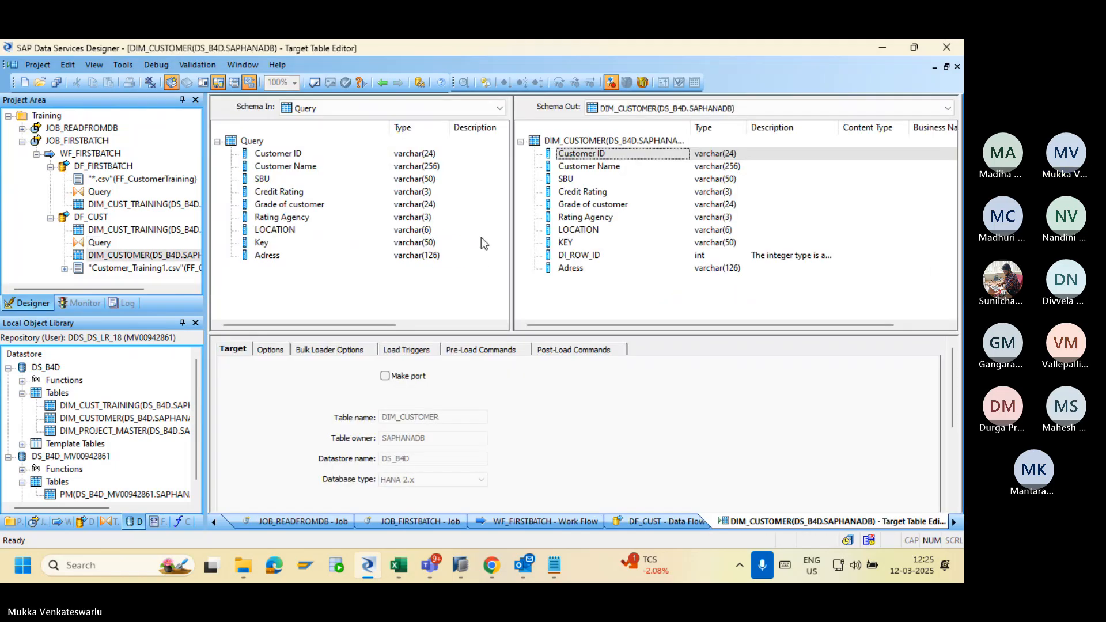
click(382, 83)
click(56, 82)
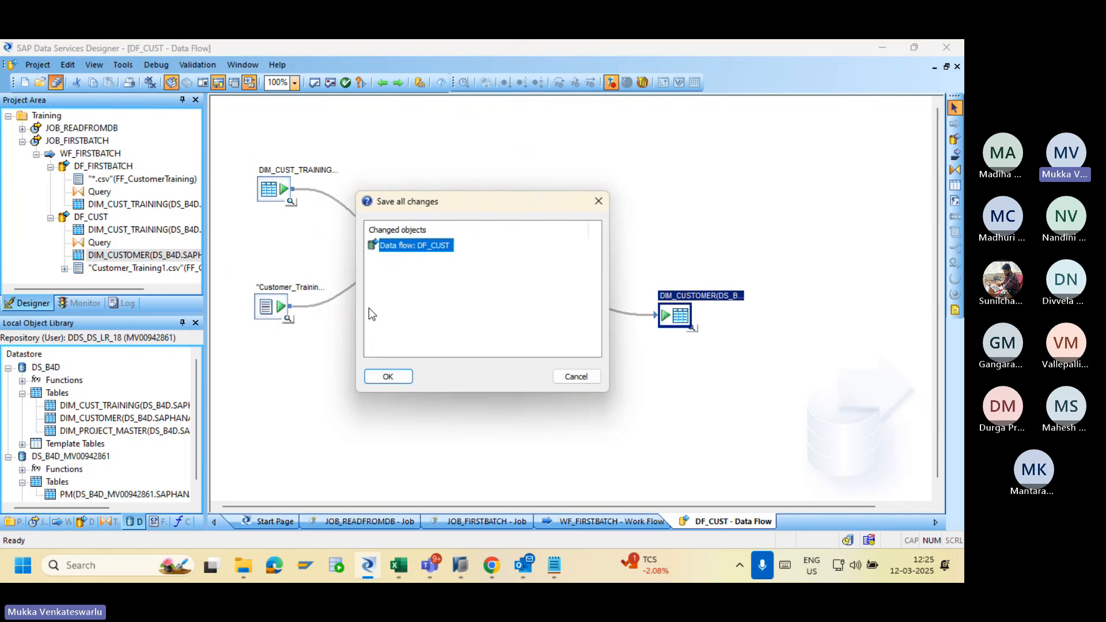
click(388, 377)
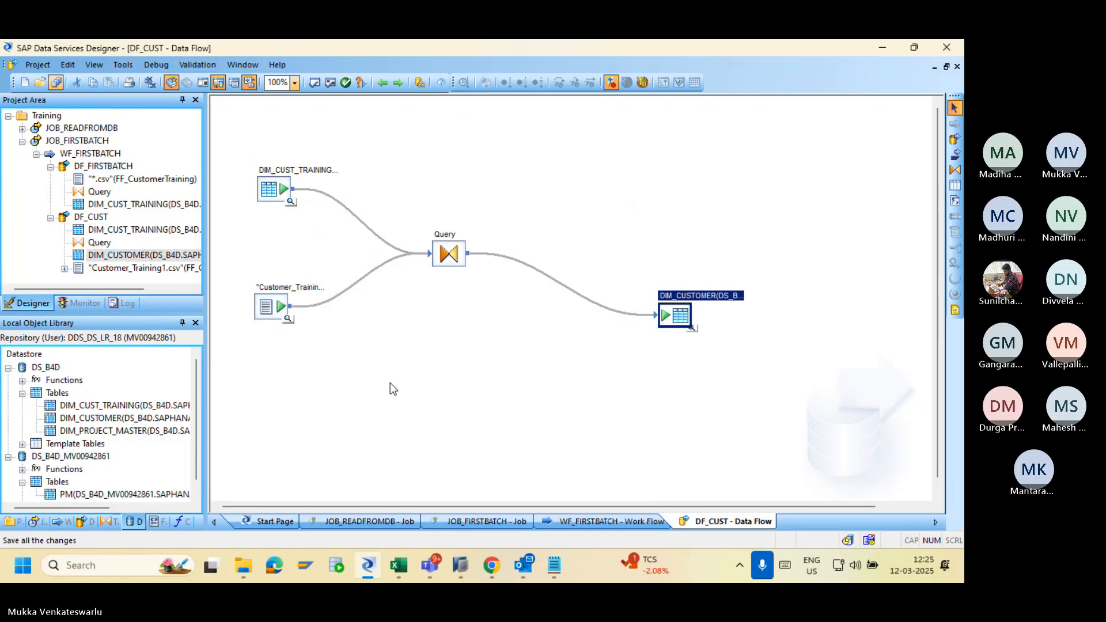
click(491, 573)
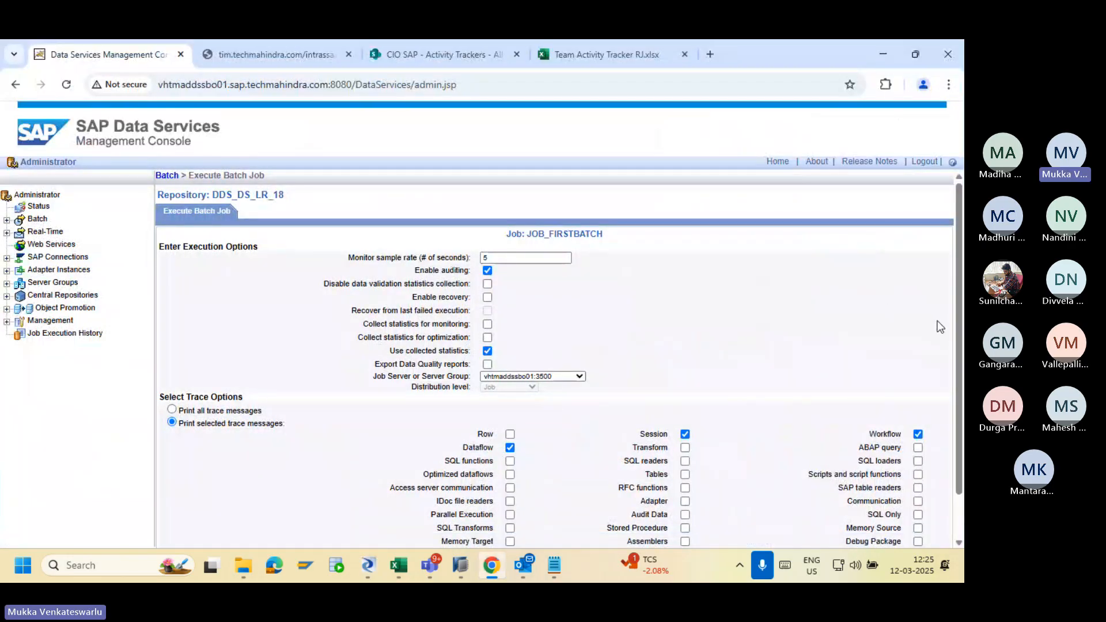
Delete DF_FIRSTBATCH from WF_FIRSTBATCH, leaving only DF_CUST, and save all.
key(alt+Tab)
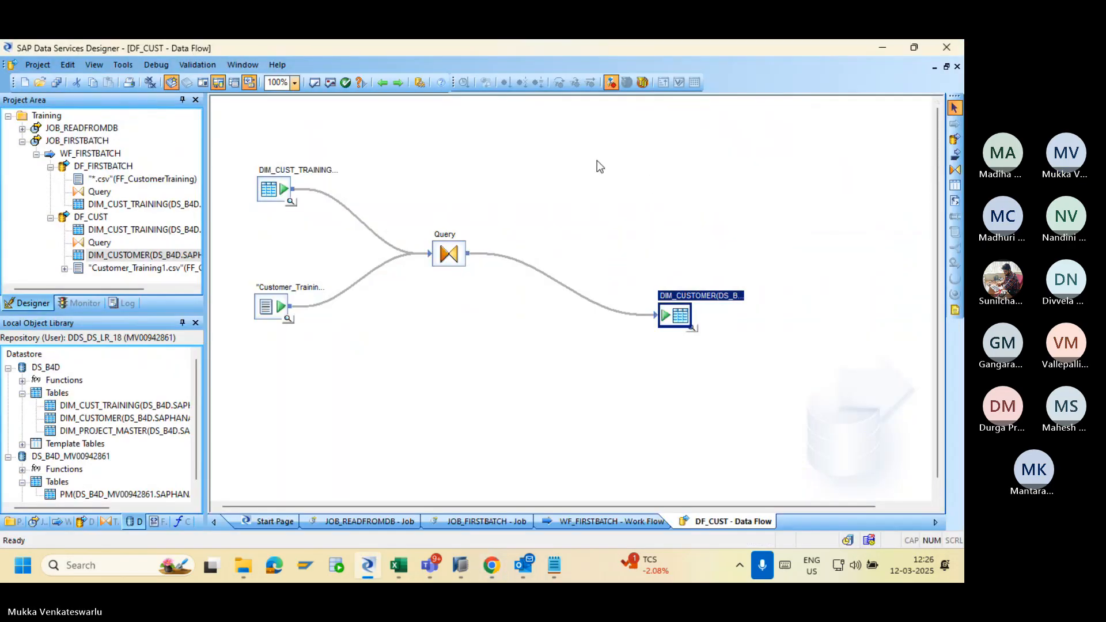
click(382, 84)
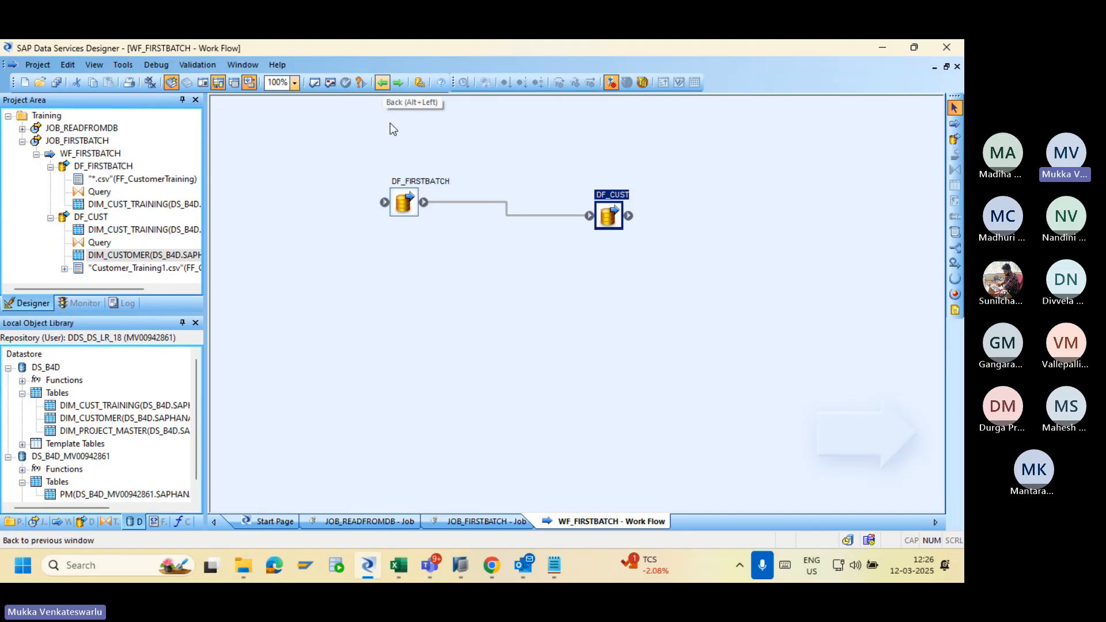
click(403, 205)
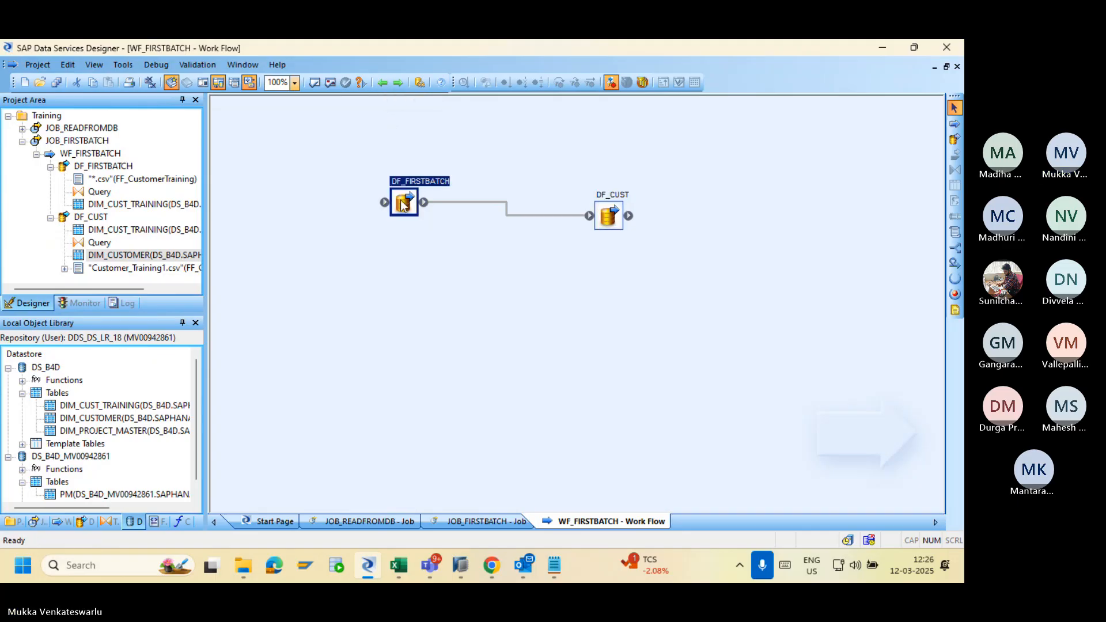
key(Delete)
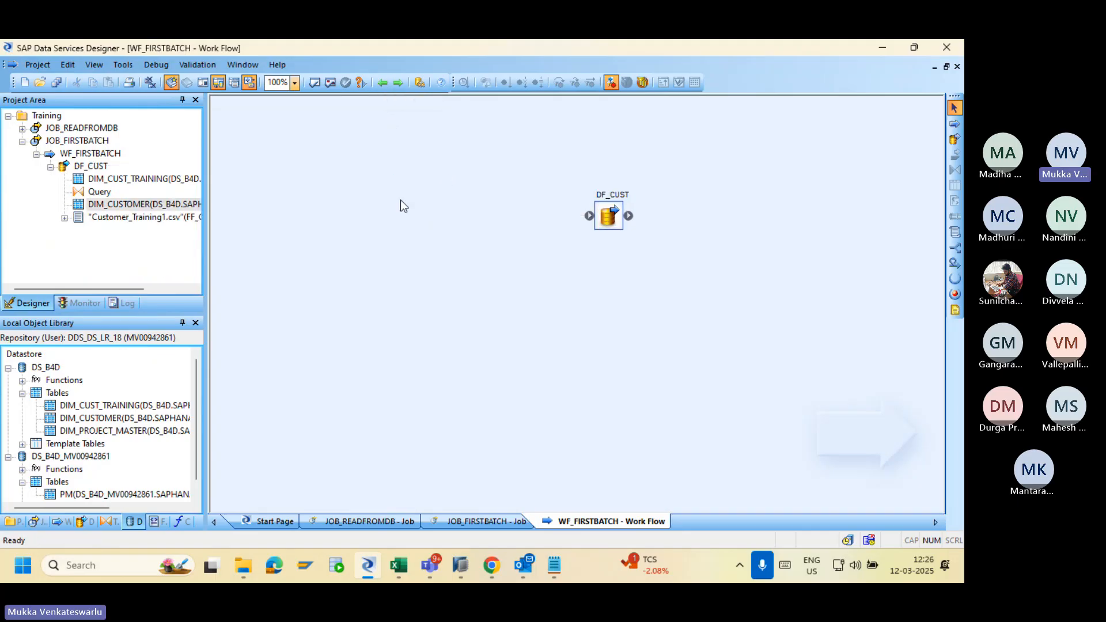
click(56, 84)
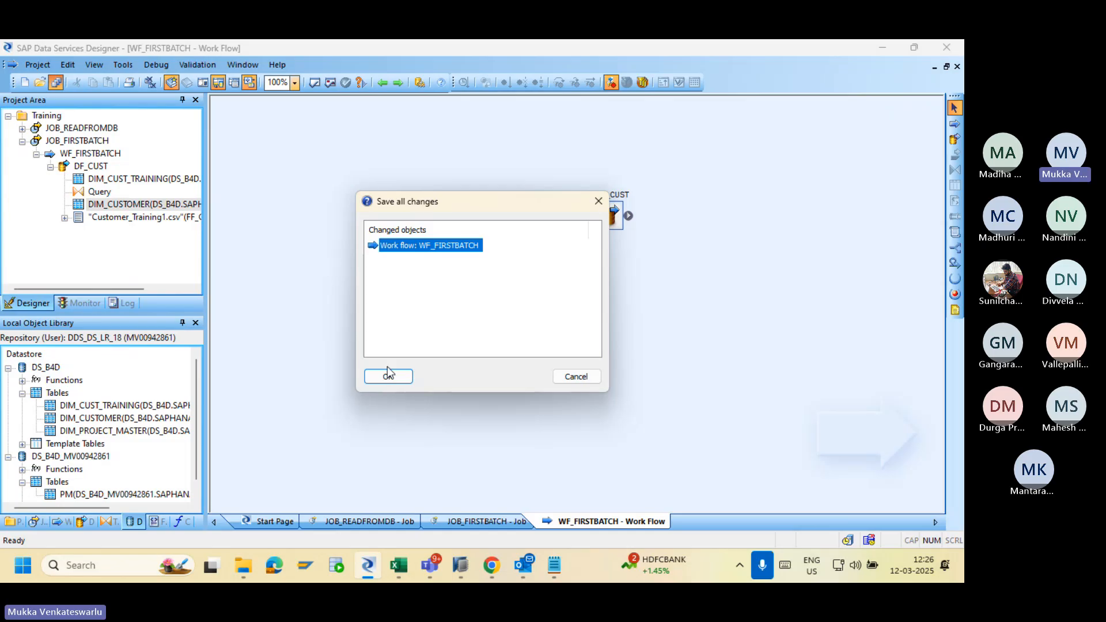
click(388, 374)
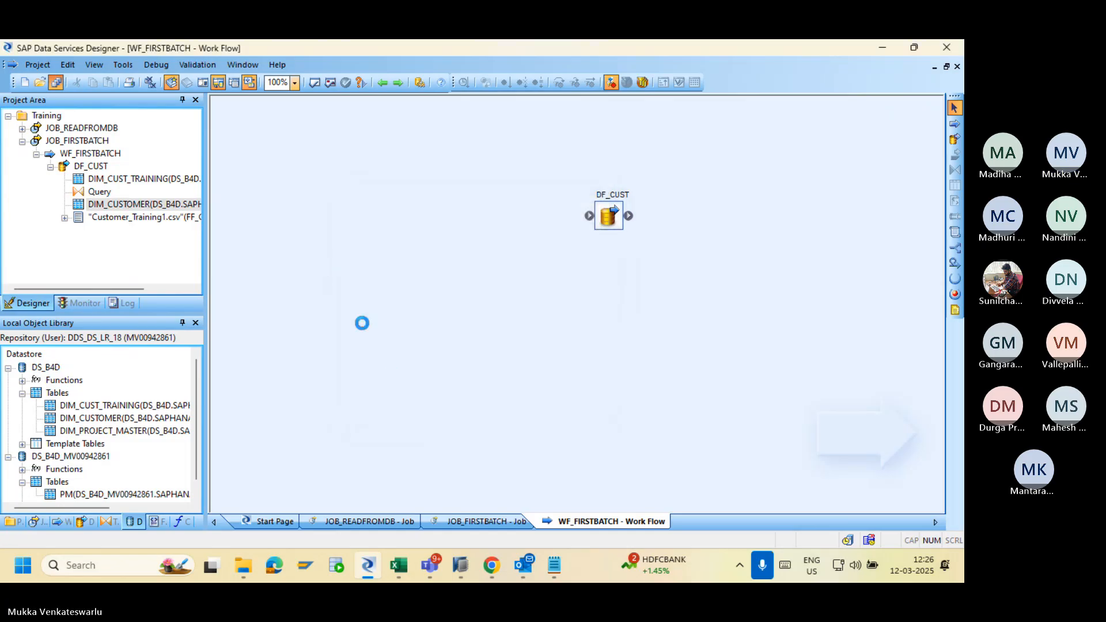
key(alt+Tab)
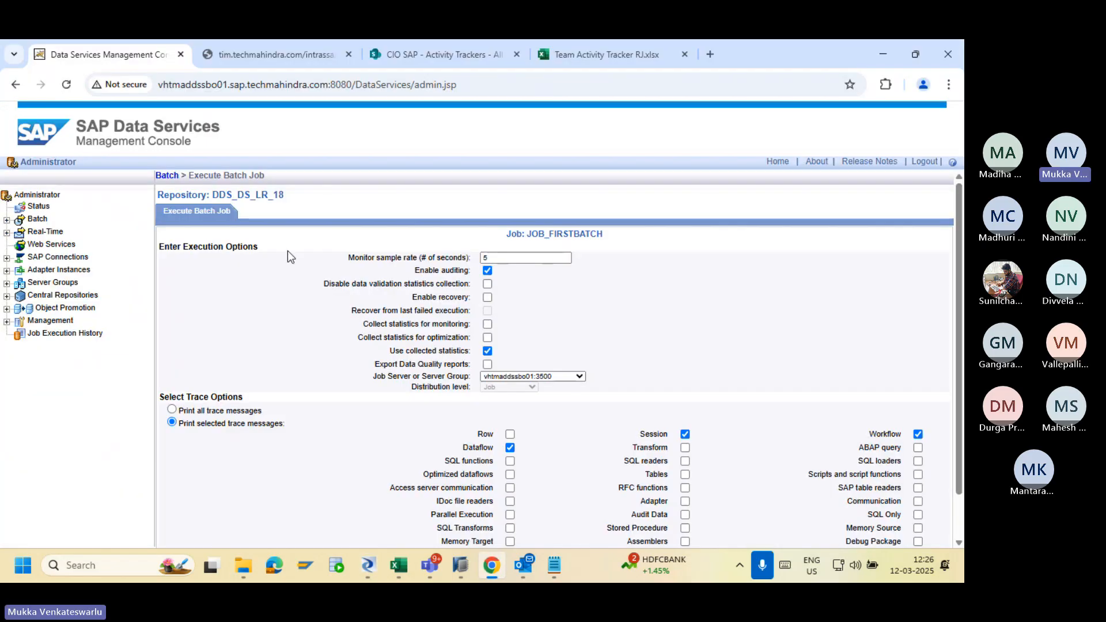
Execute JOB_FIRSTBATCH and open its trace log confirming DF_CUST completed successfully.
drag(956, 385, 960, 496)
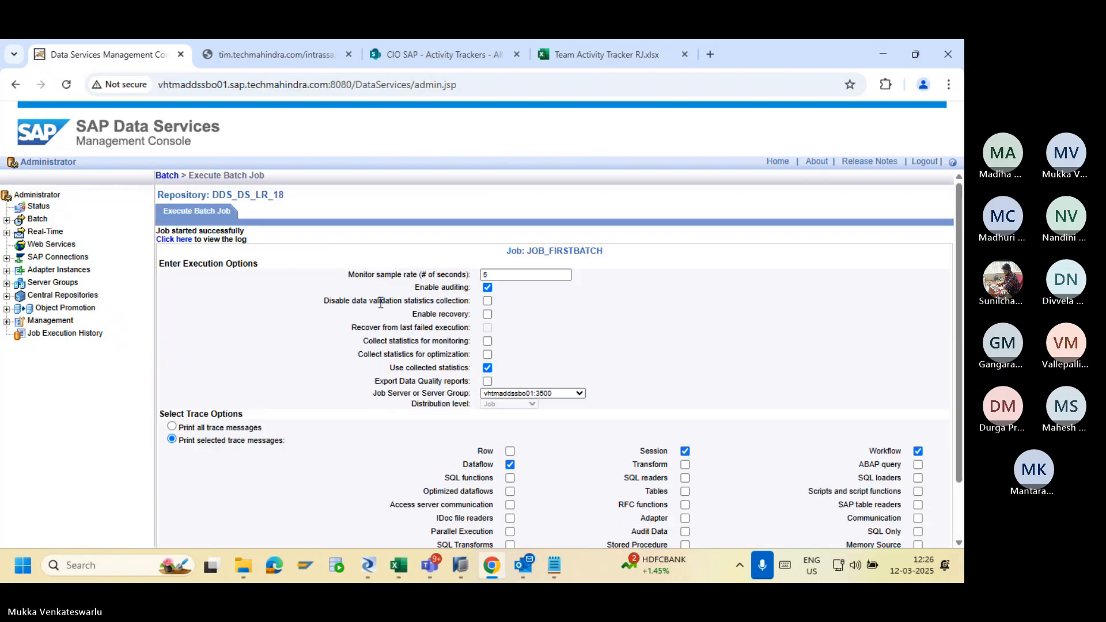
click(179, 241)
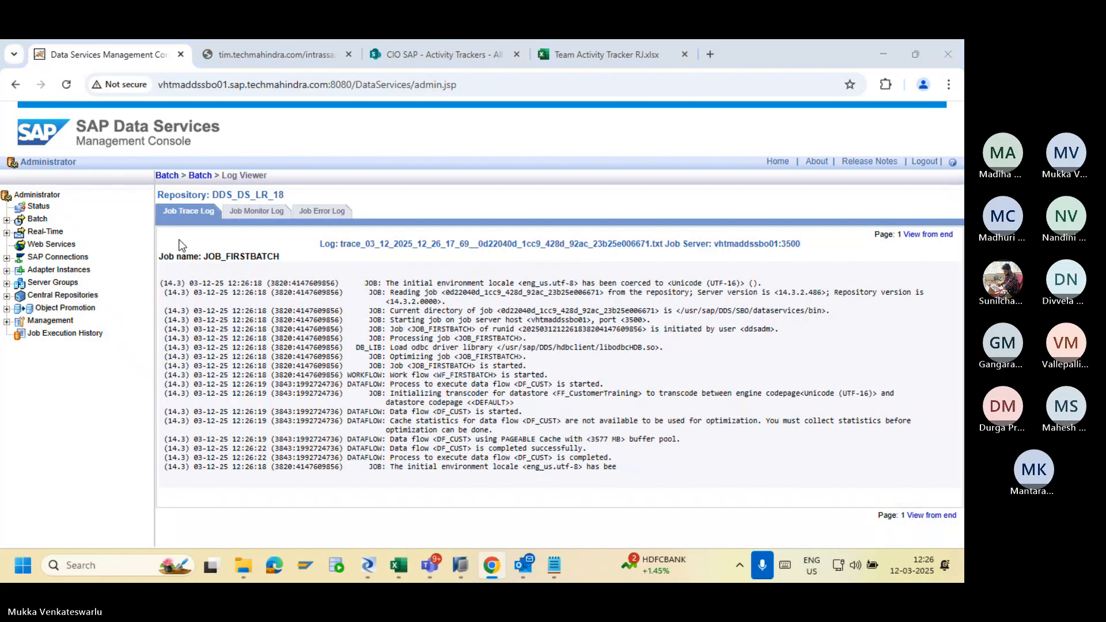
key(alt+Tab)
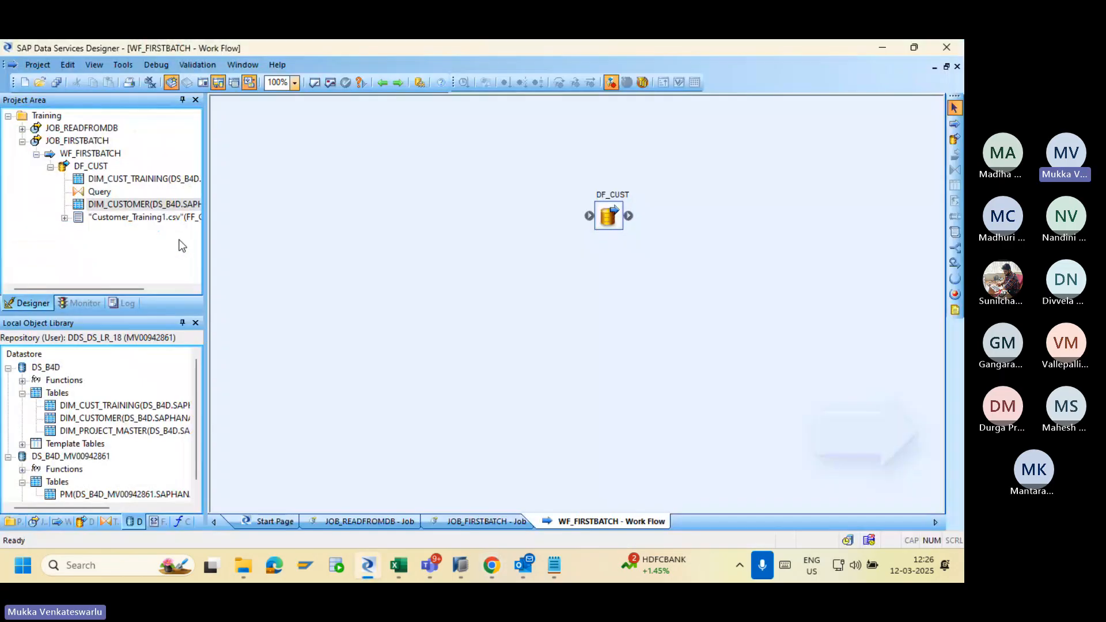
Open DF_CUST and view DIM_CUSTOMER's 7 loaded rows, three with Adress filled, then close the view.
double_click(609, 216)
click(690, 329)
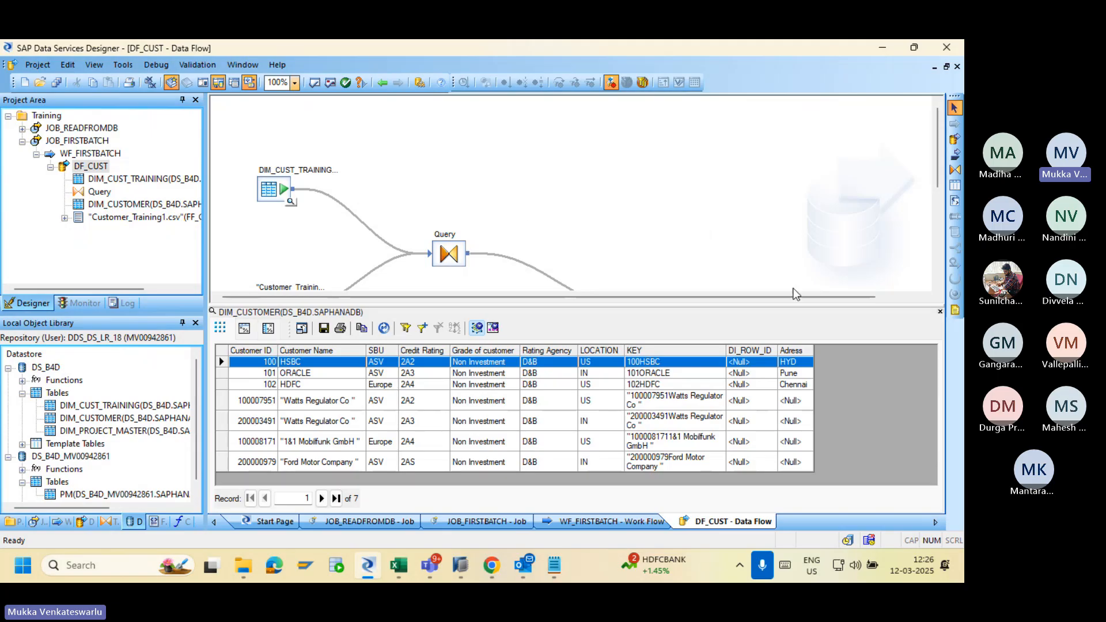
click(940, 311)
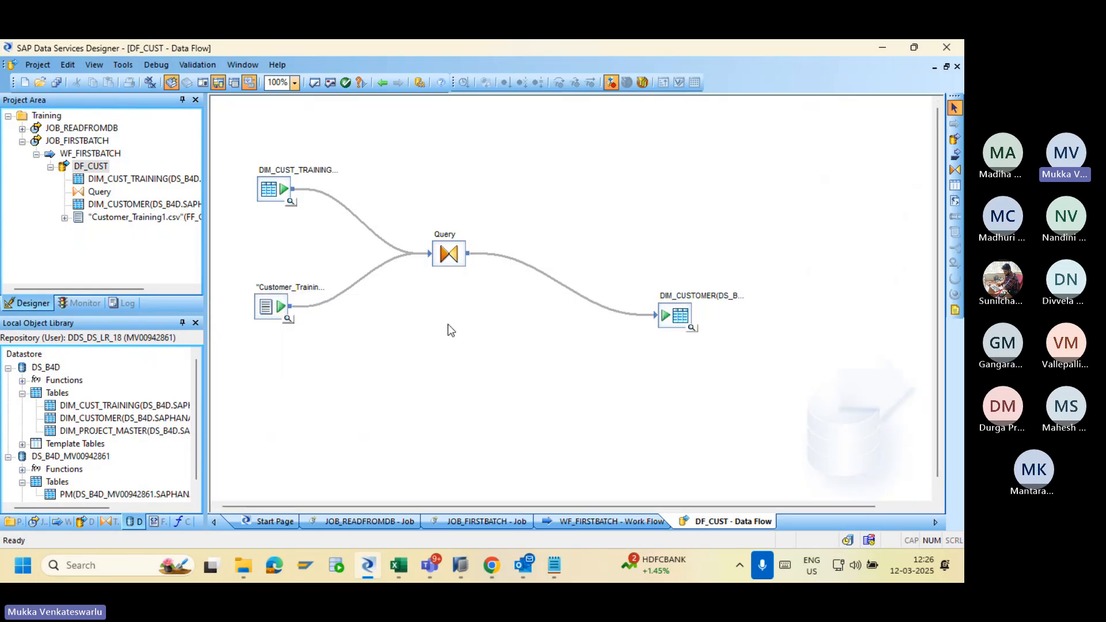
double_click(449, 253)
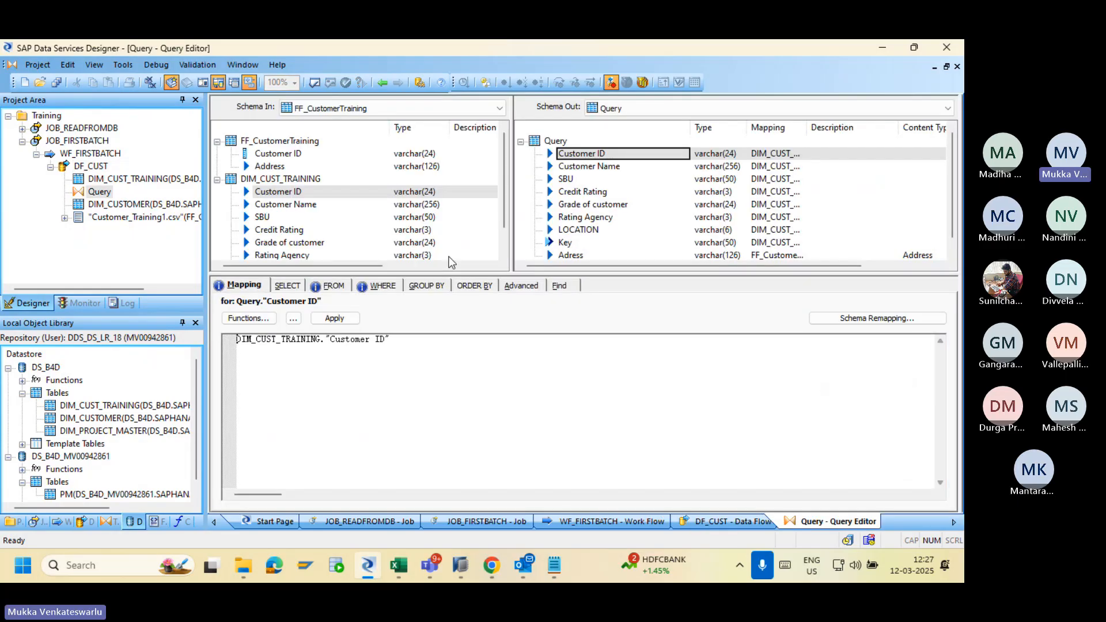
click(327, 286)
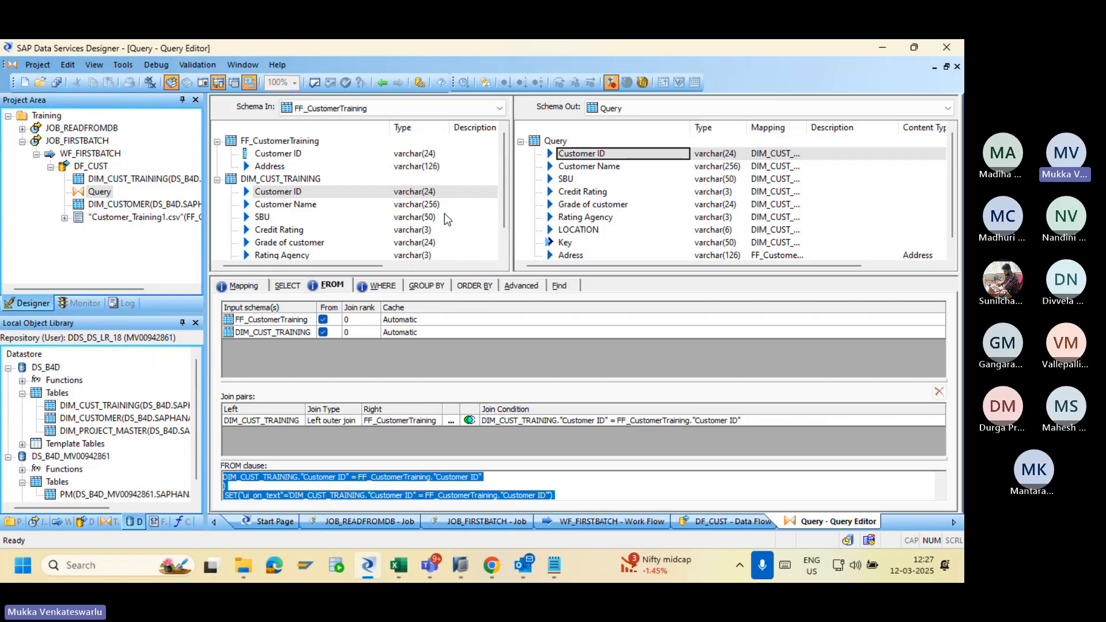
click(382, 82)
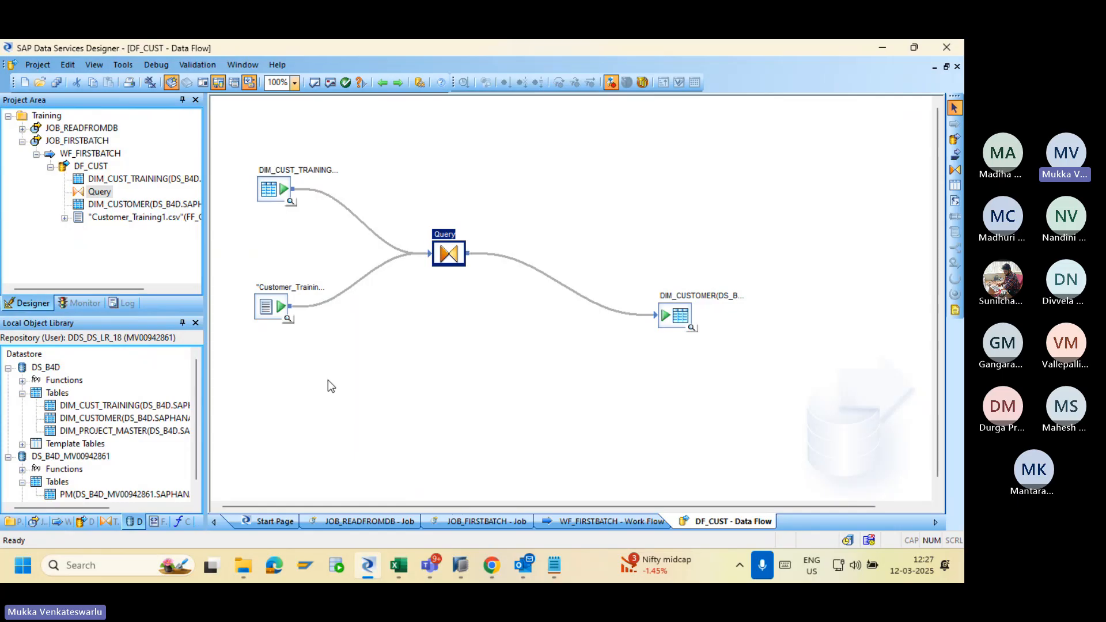
Inspect the Query's FROM tab for the DIM_CUST_TRAINING–FF_CustomerTraining left outer join on Customer ID.
double_click(449, 254)
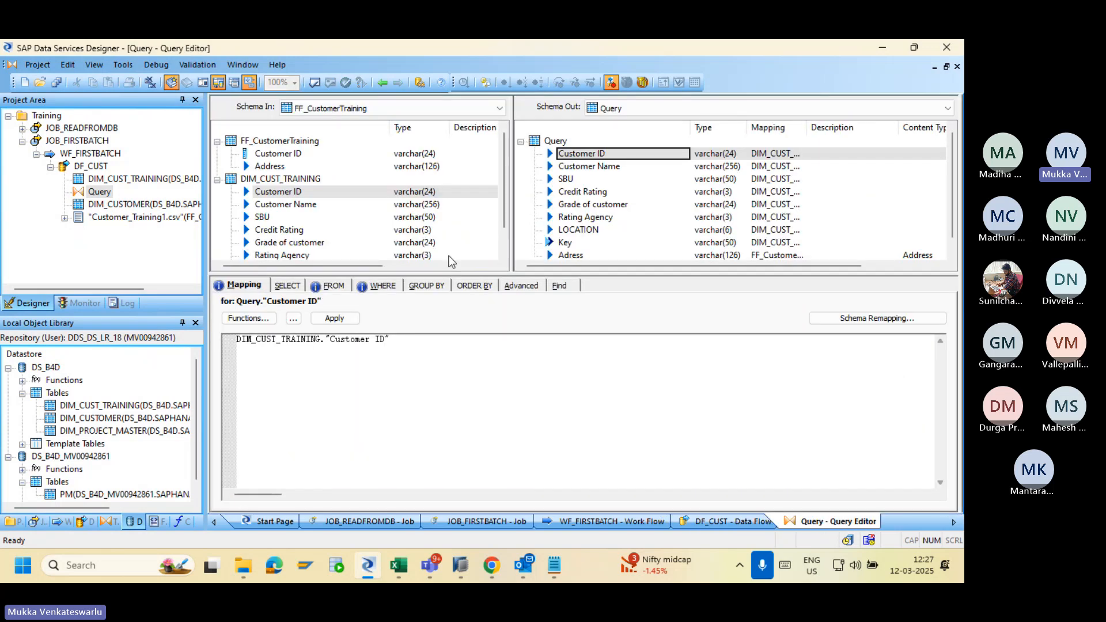
click(330, 286)
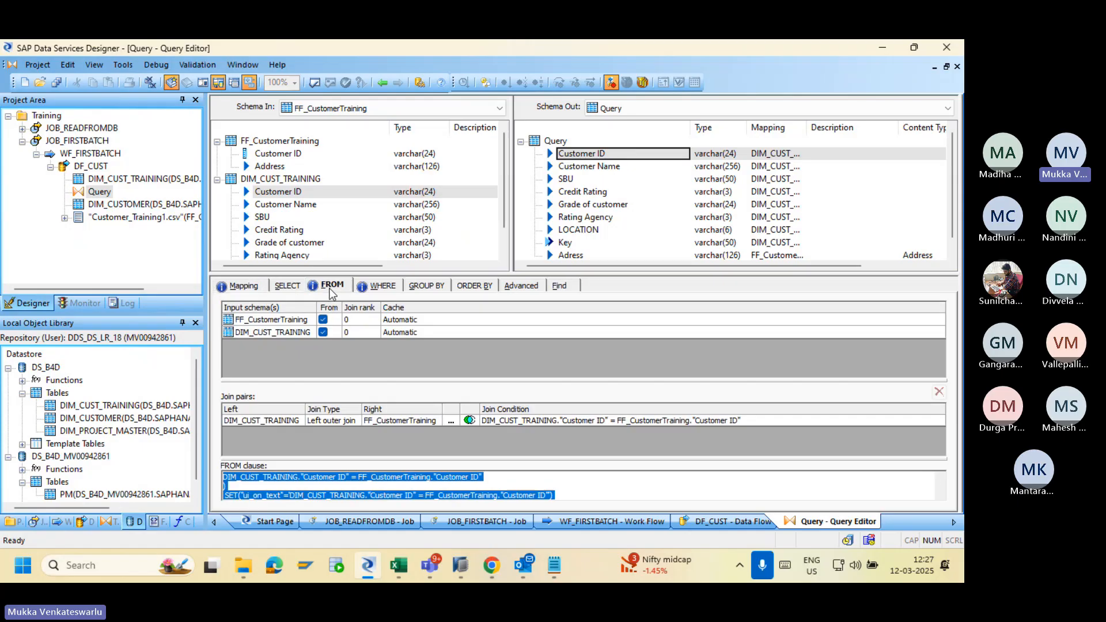
click(382, 83)
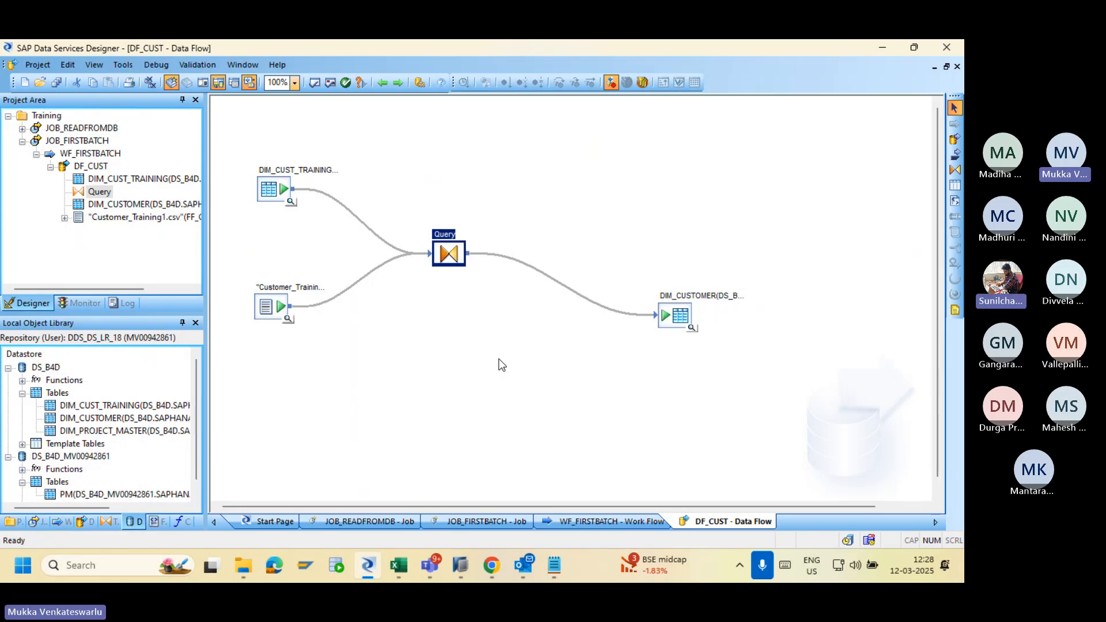
double_click(456, 258)
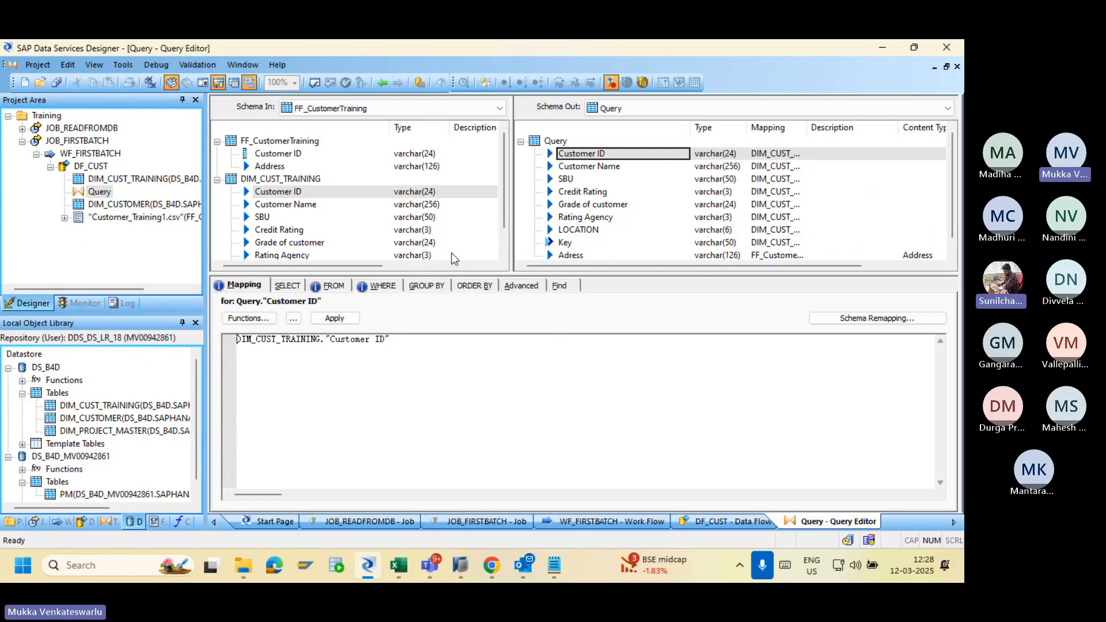
click(332, 287)
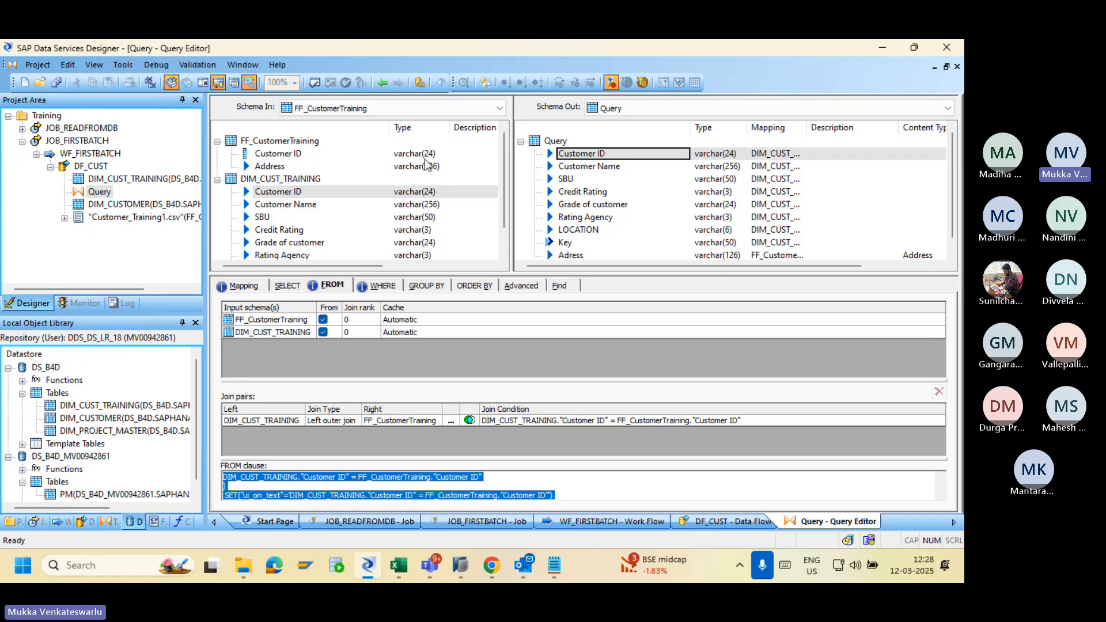
click(383, 83)
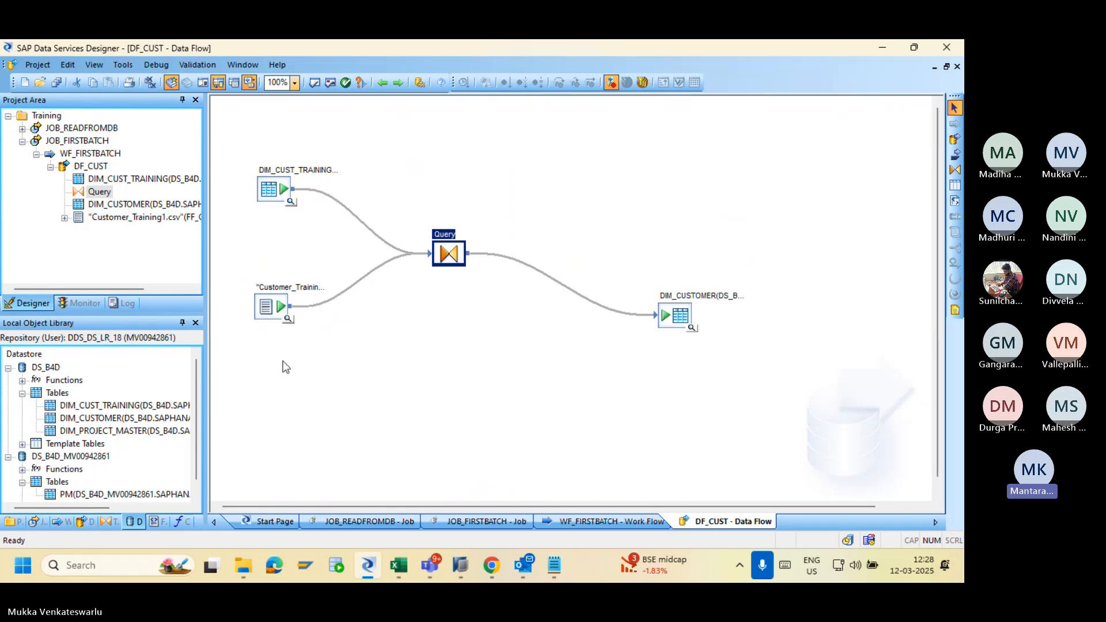
Collapse the DS_B4D and DS_B4D_MV00942861 datastore trees, then select DS_B4D.
click(9, 367)
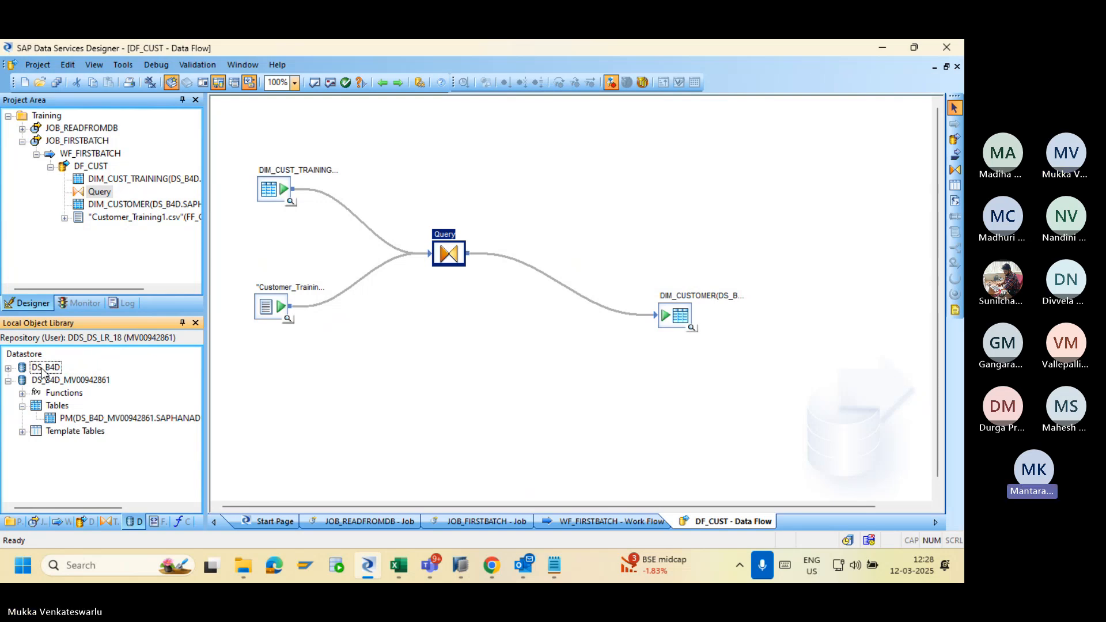
click(8, 380)
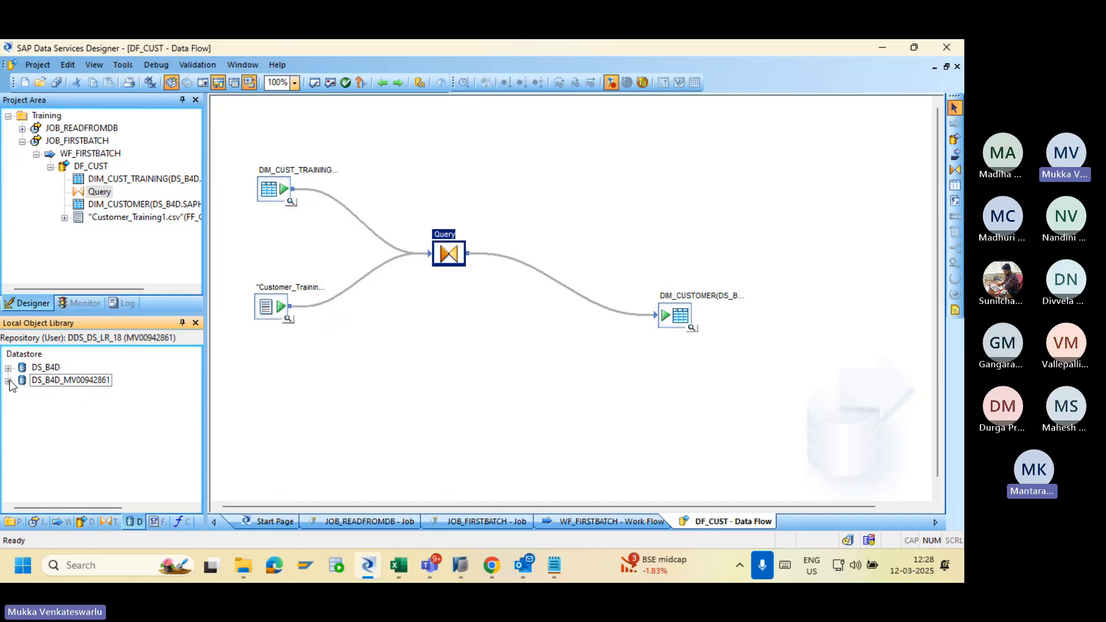
click(45, 369)
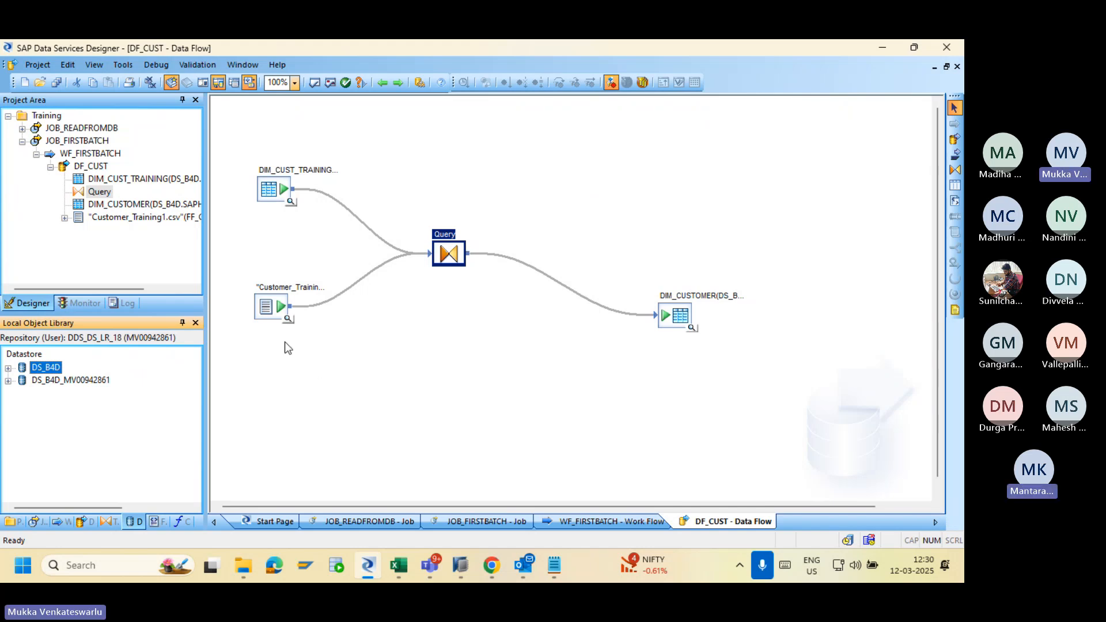
click(266, 312)
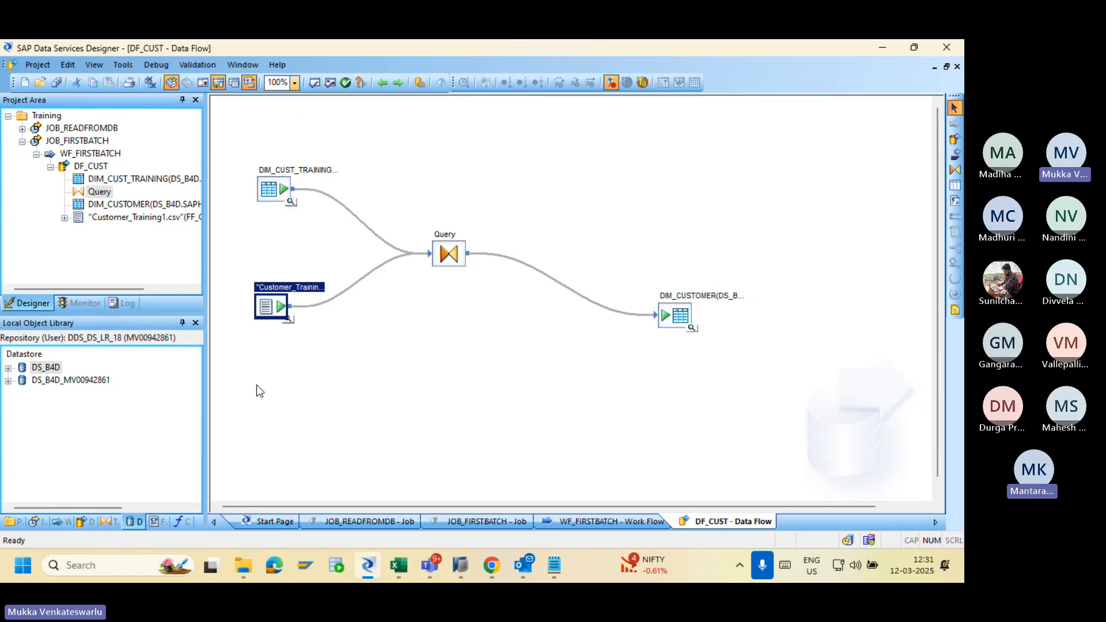
click(268, 195)
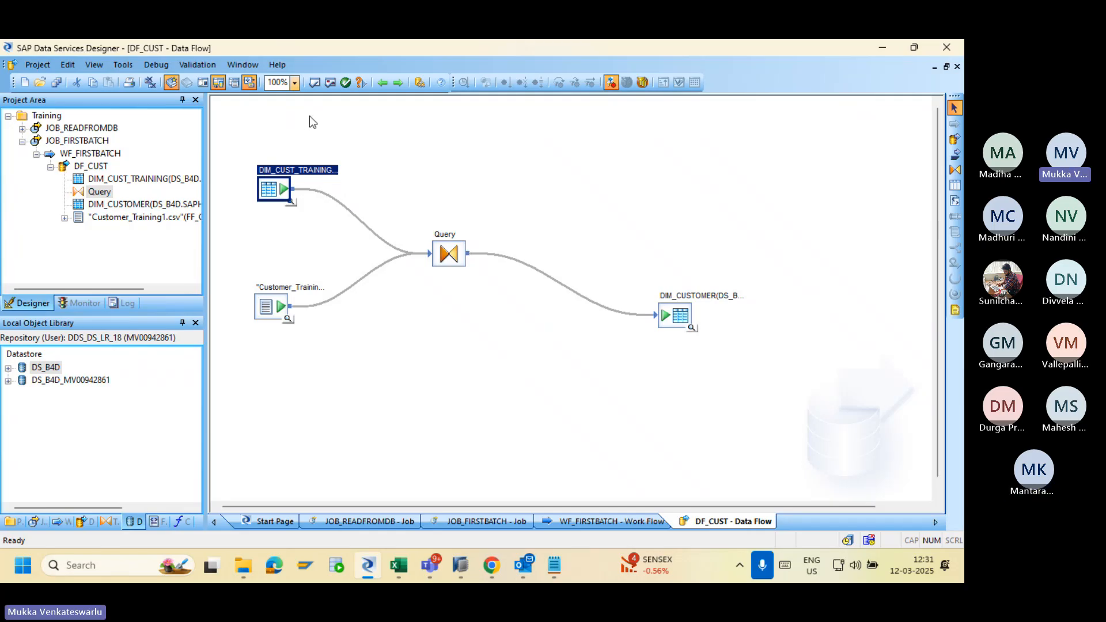
click(274, 120)
drag(257, 354, 352, 428)
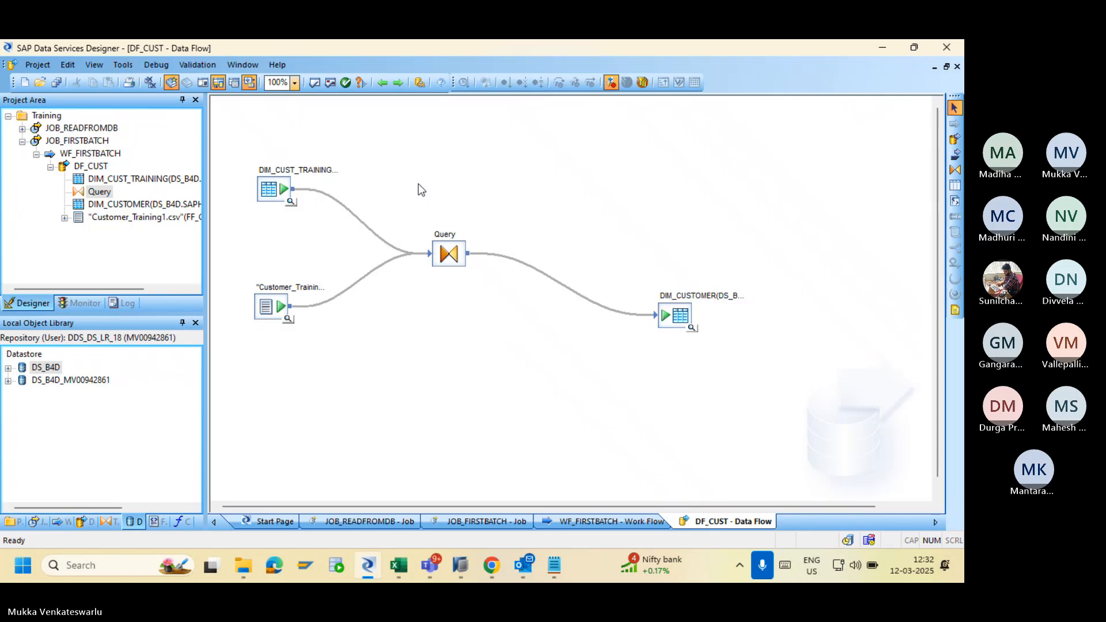
double_click(448, 255)
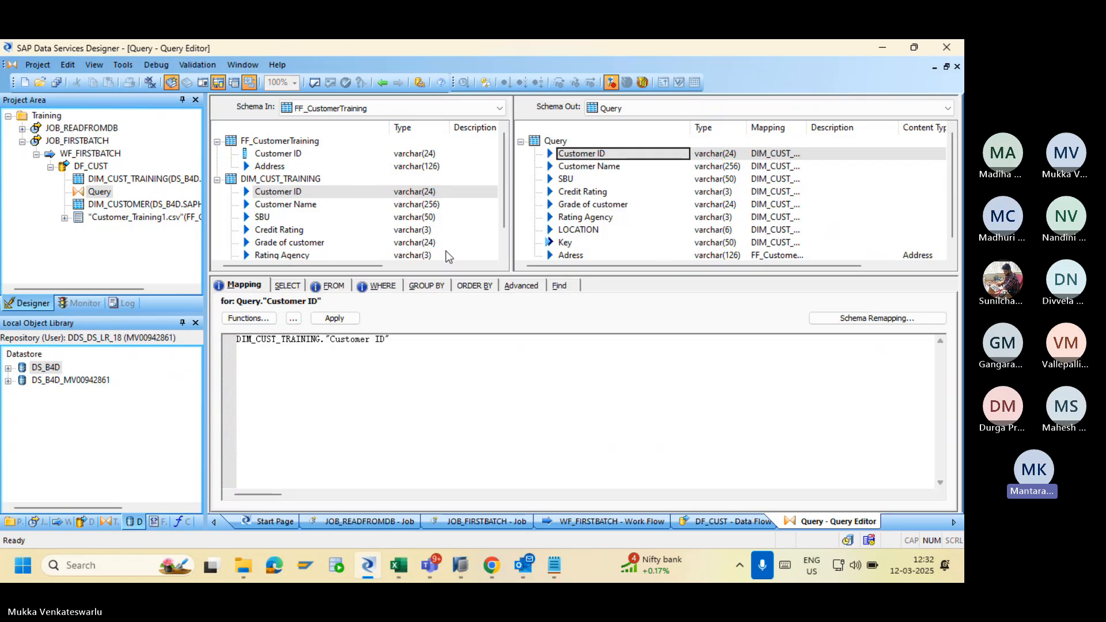
click(570, 243)
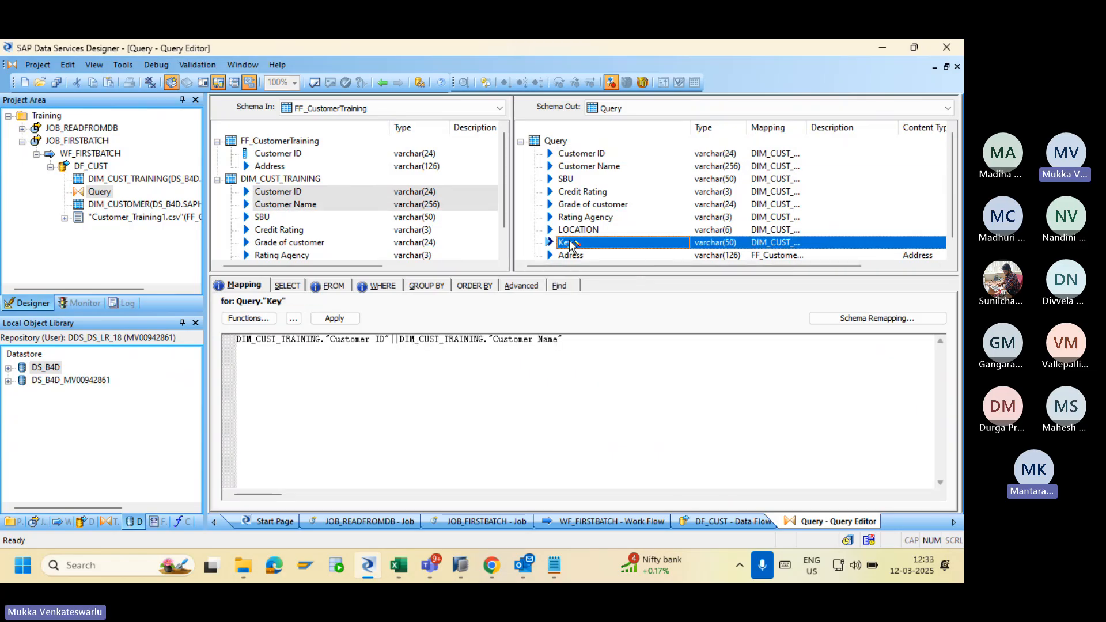
click(382, 83)
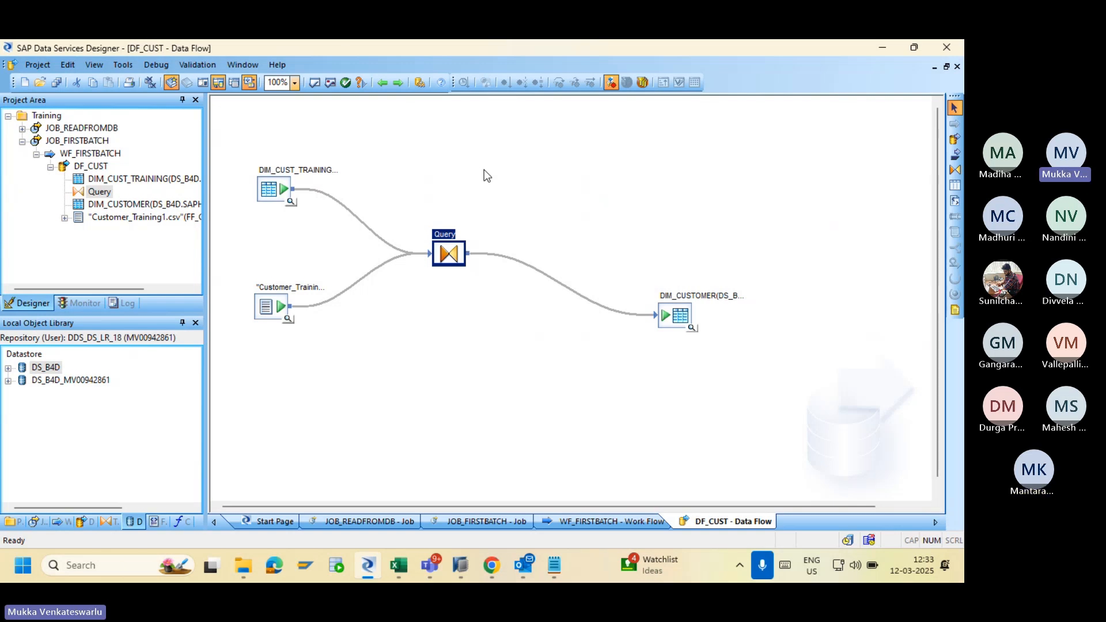
Reopen the Query to review its FROM join pairs, advanced options and LOCATION filter, then return to DF_CUST.
double_click(448, 256)
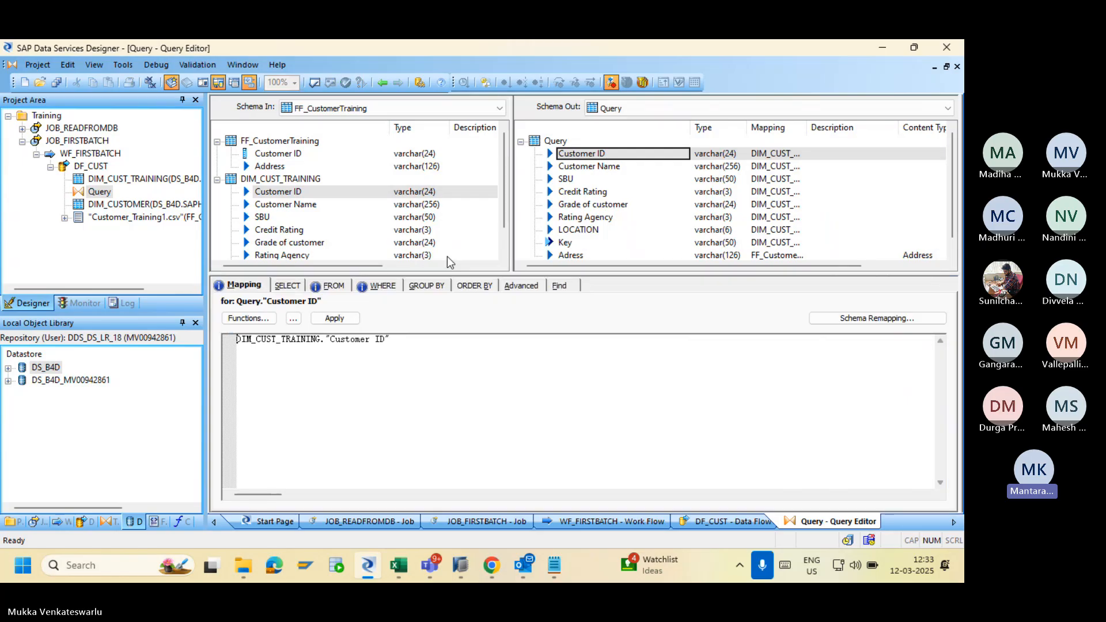
click(332, 286)
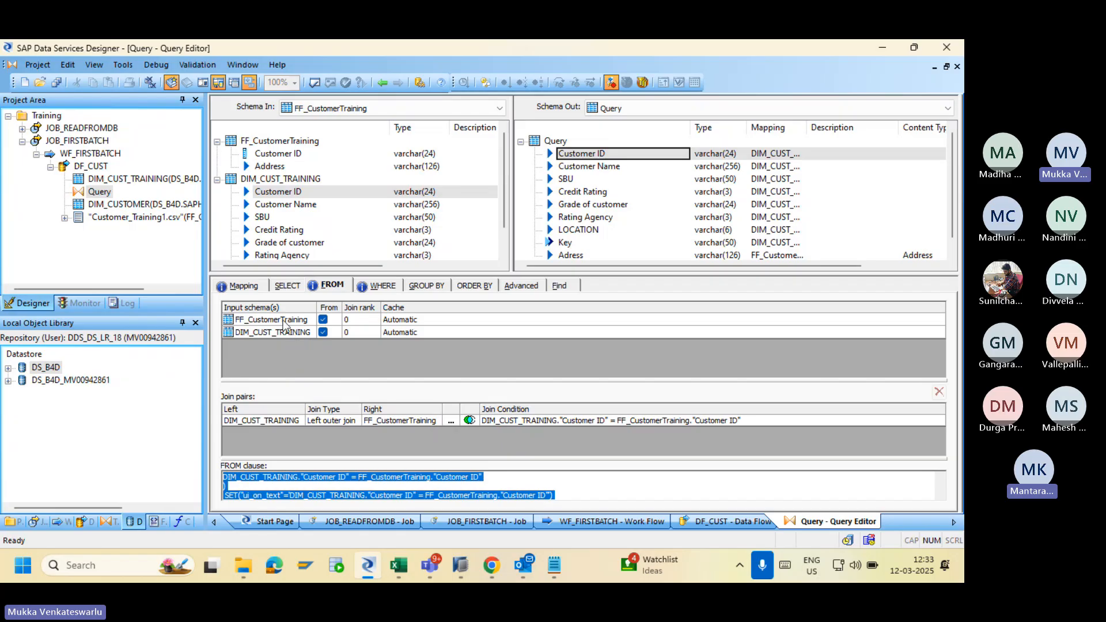
click(326, 420)
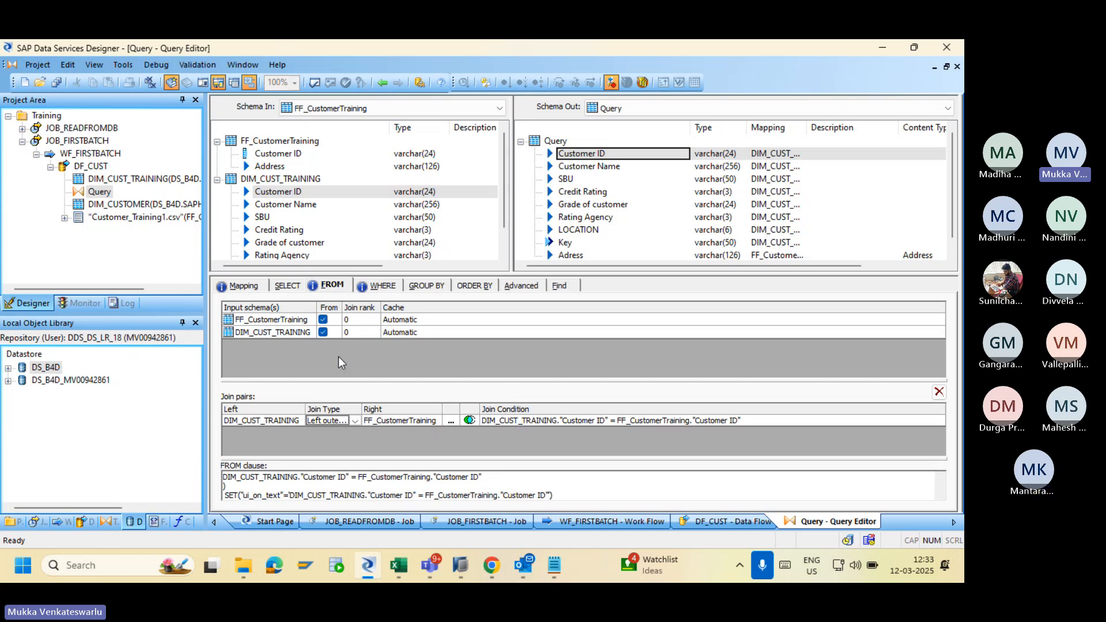
click(524, 287)
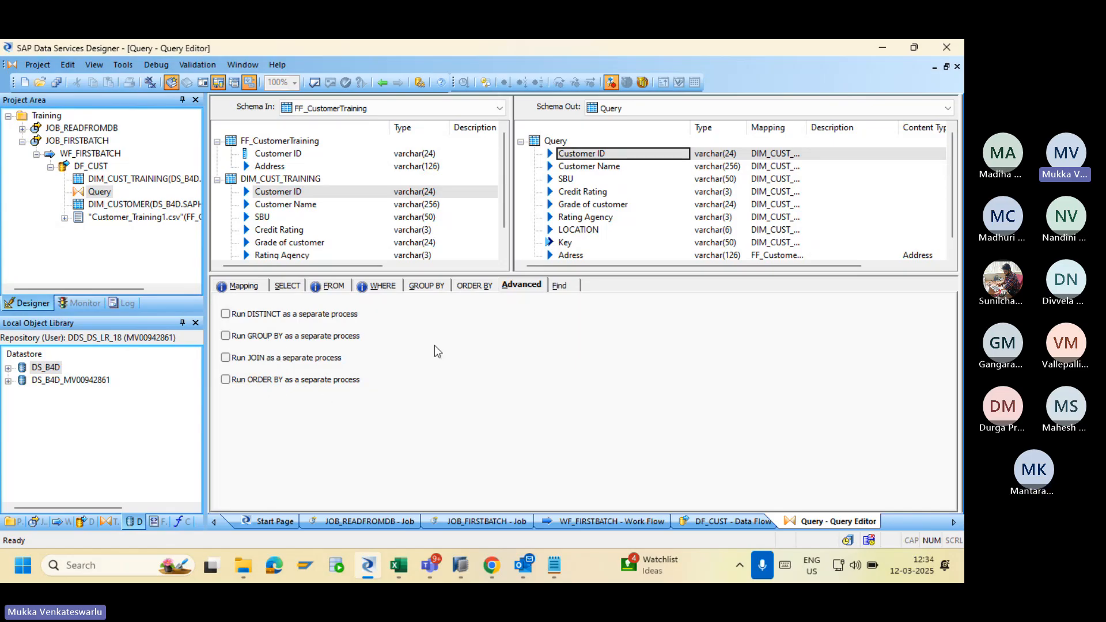
click(332, 285)
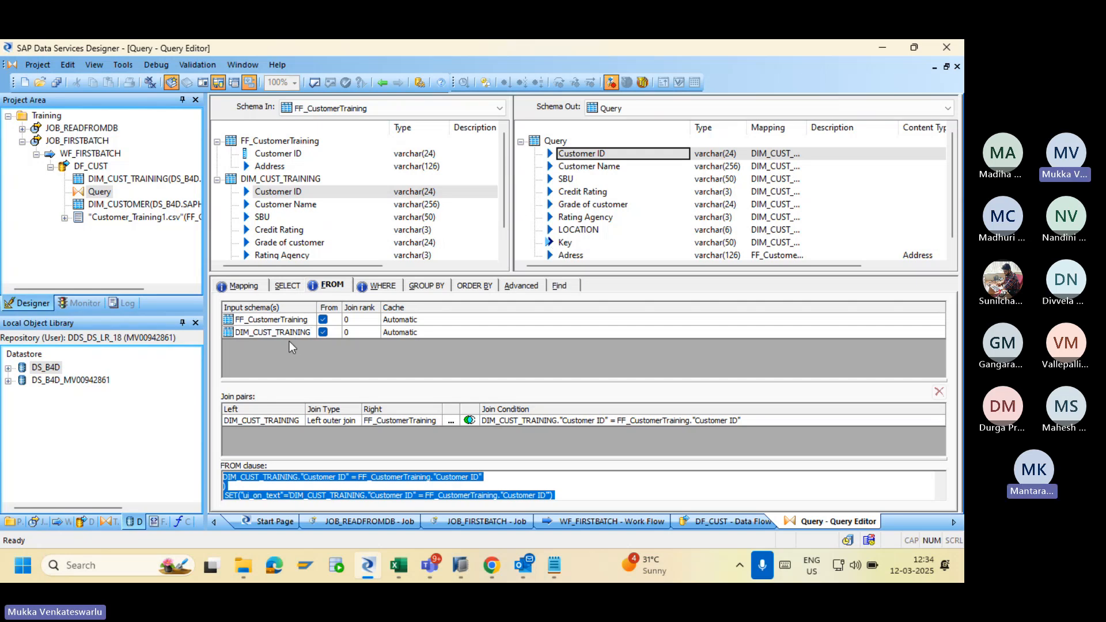
click(373, 286)
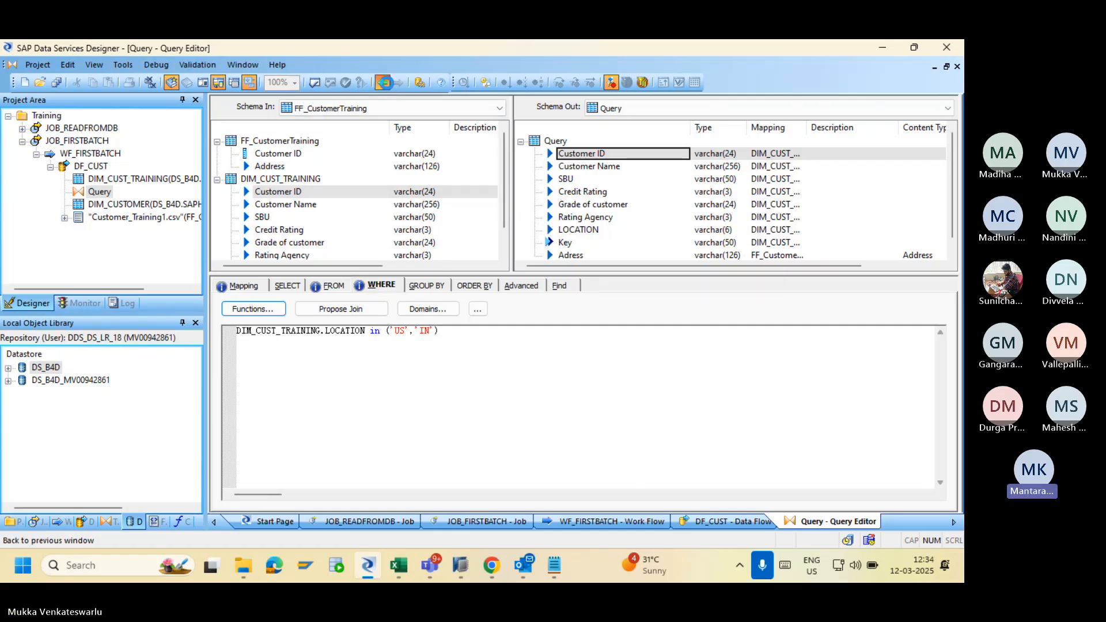
click(384, 82)
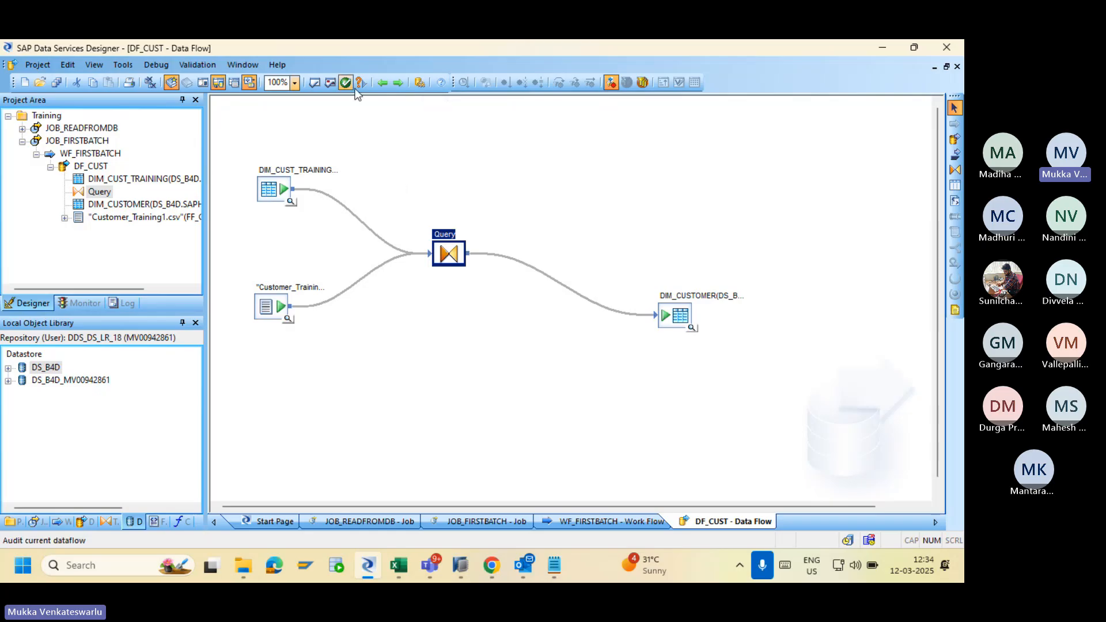
click(196, 70)
click(205, 117)
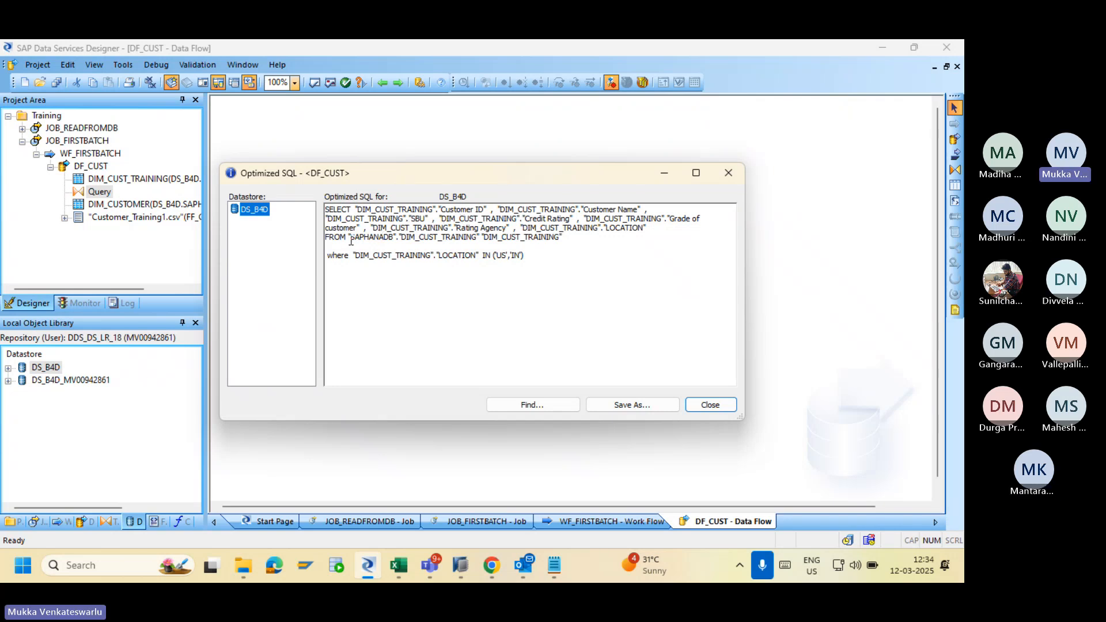
drag(351, 241, 455, 247)
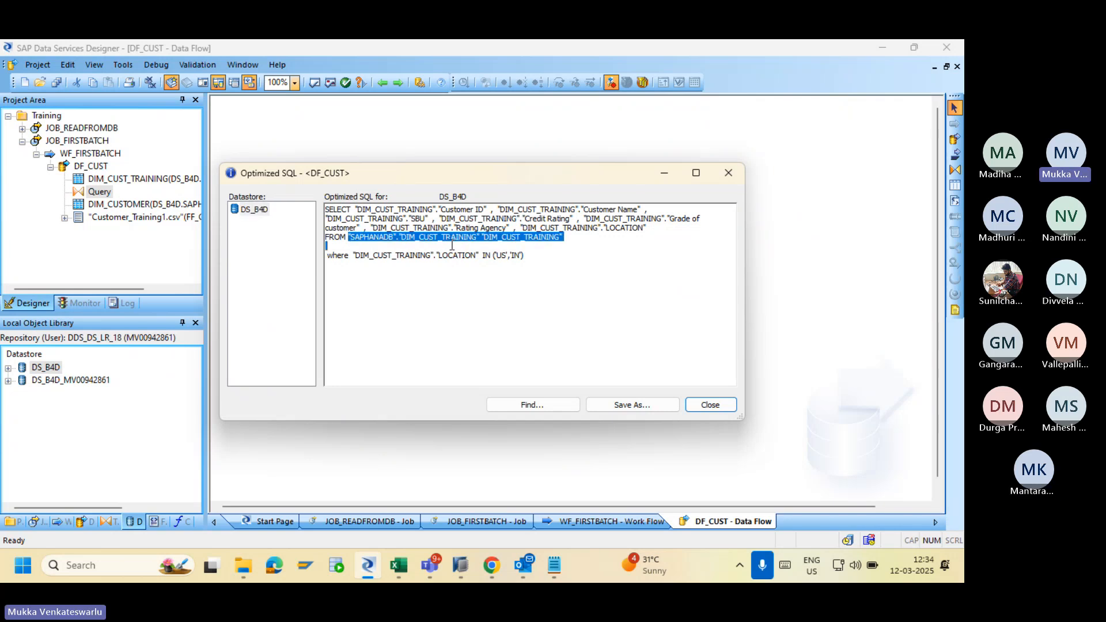
click(509, 282)
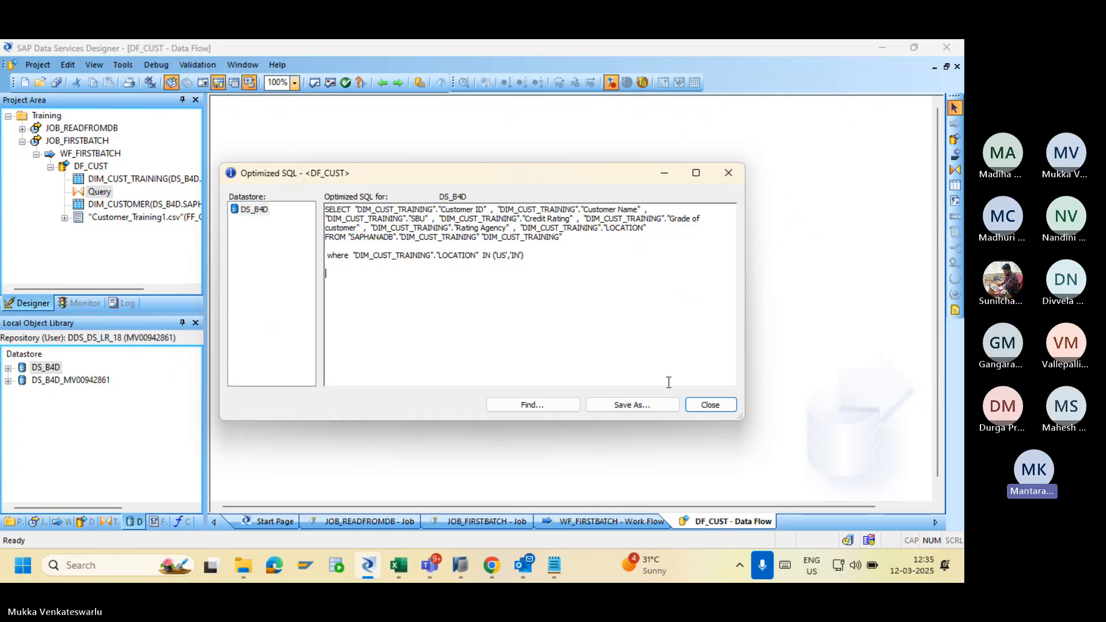
click(704, 409)
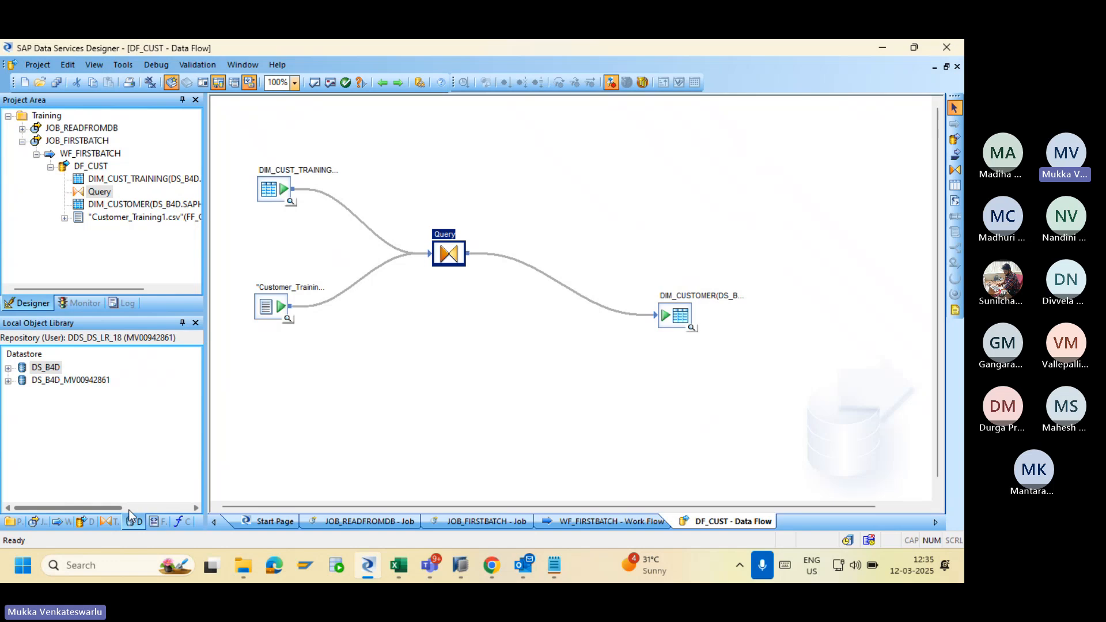
Add an SQL transform below the Query and open it, then delete it from DF_CUST.
click(155, 521)
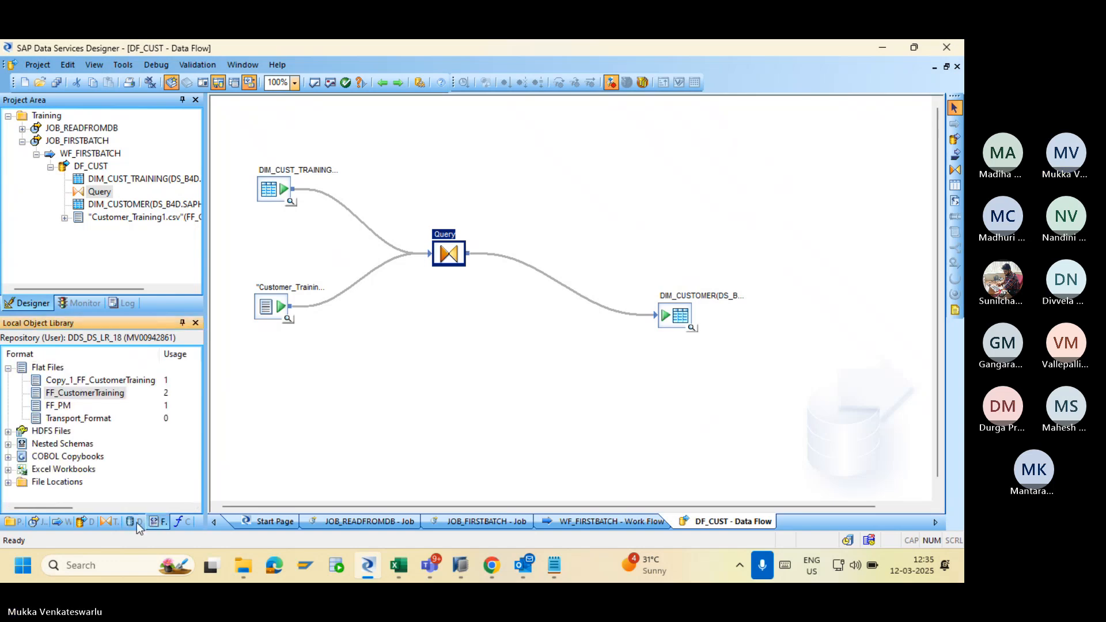
click(112, 520)
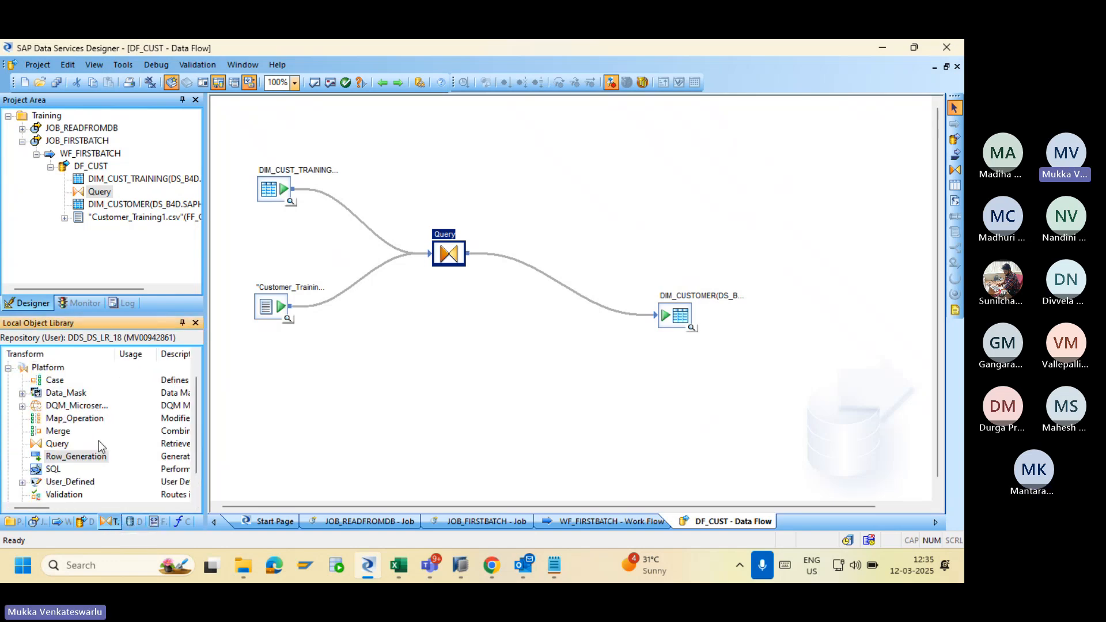
drag(53, 468, 356, 381)
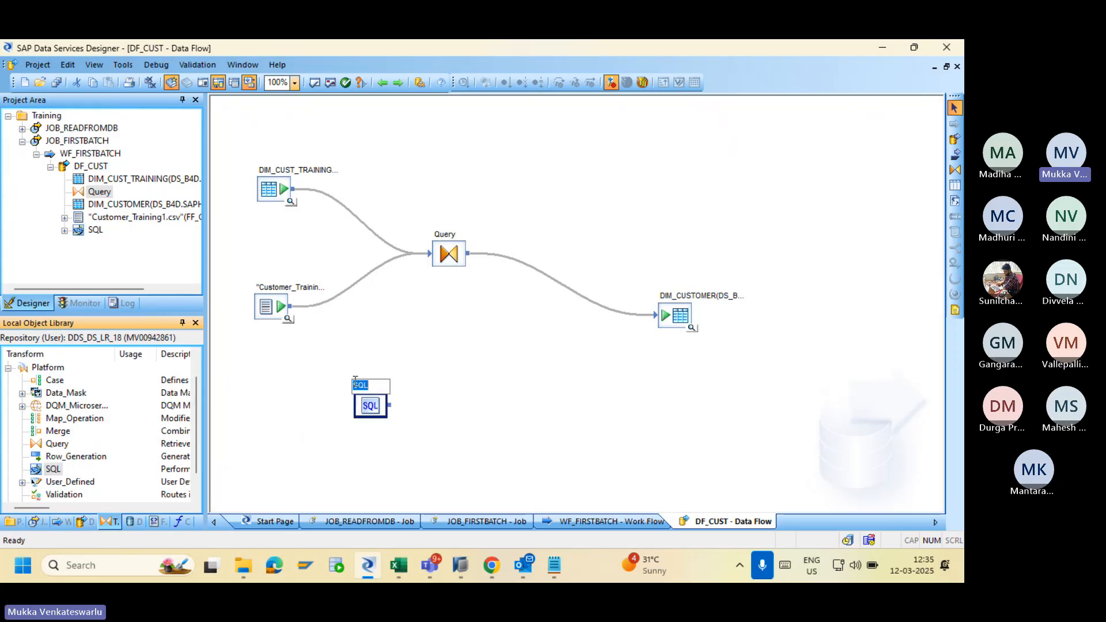
double_click(369, 404)
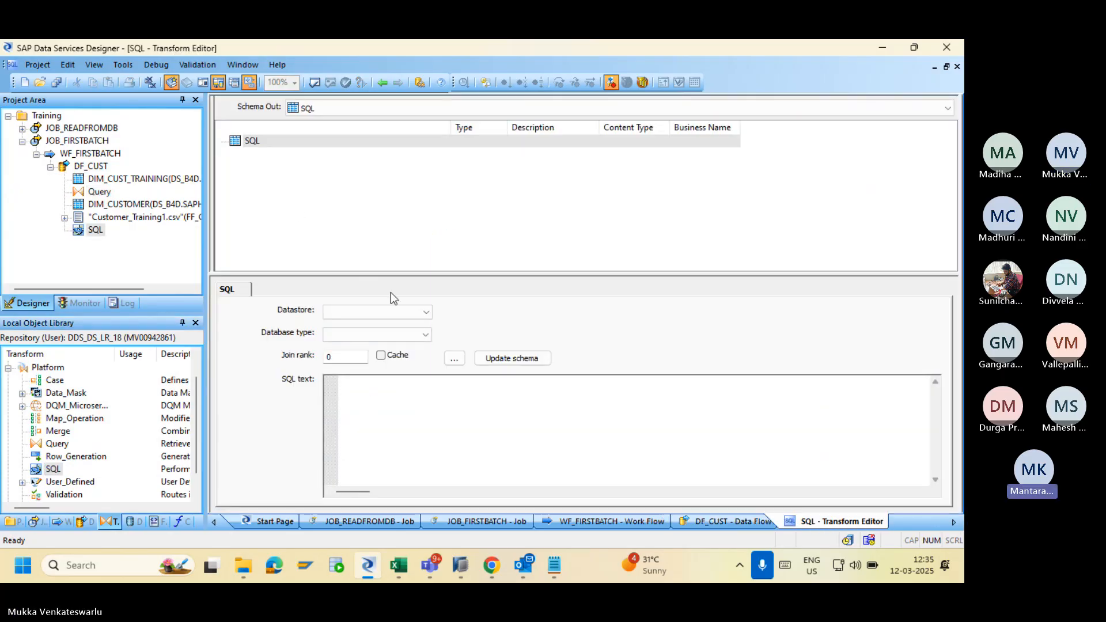
click(410, 419)
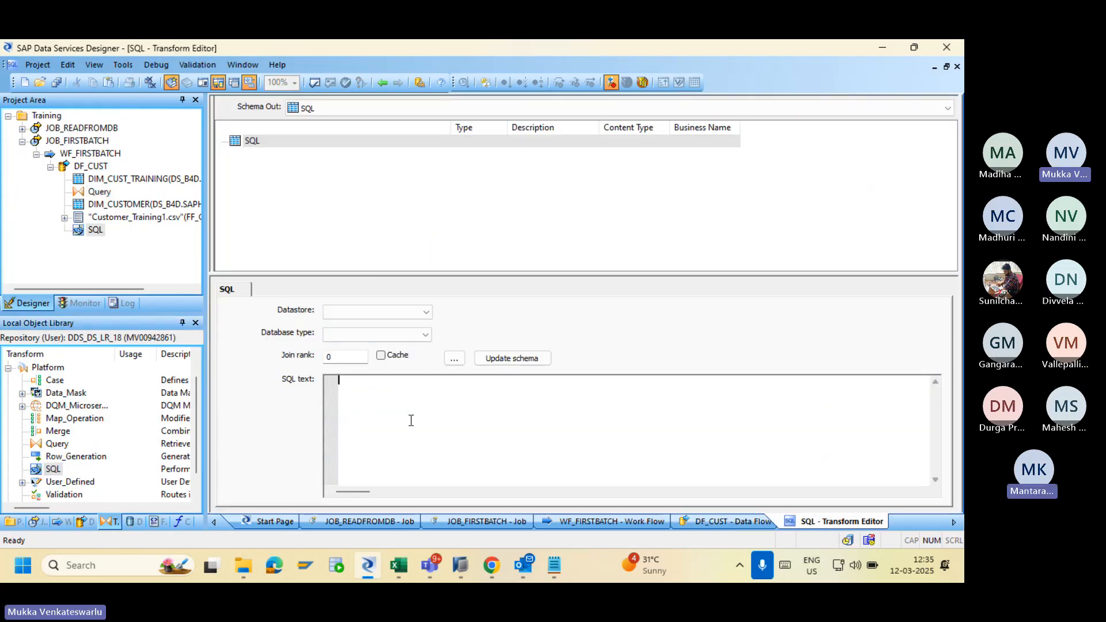
click(382, 82)
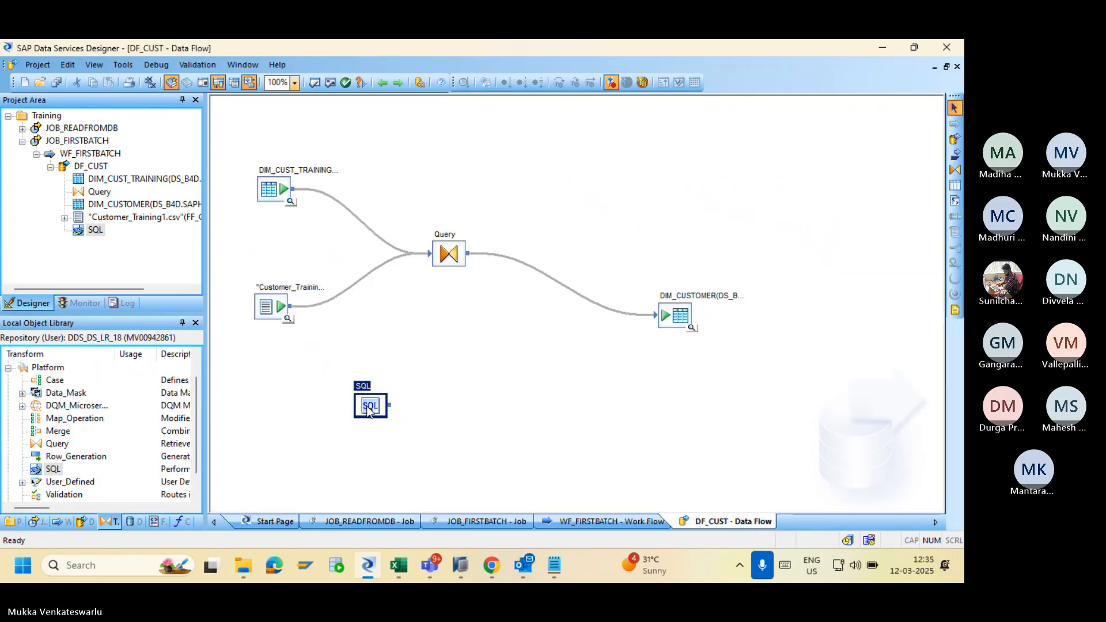
key(Delete)
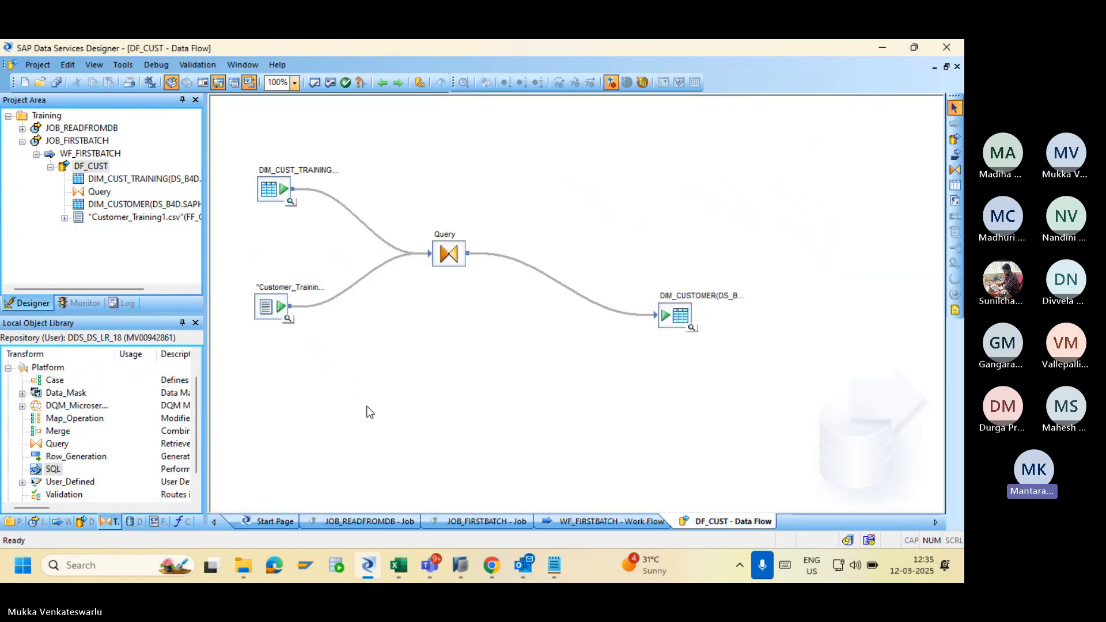
Go up to JOB_FIRSTBATCH, reopen DF_CUST via WF_FIRSTBATCH, and list the library's data flows.
click(381, 83)
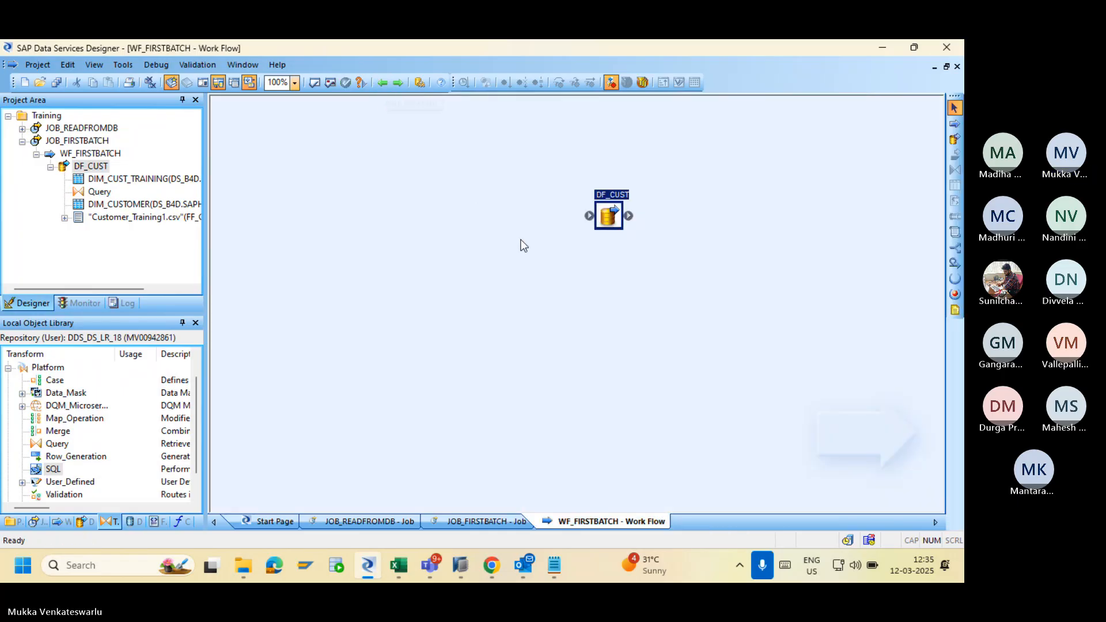
drag(604, 220, 469, 222)
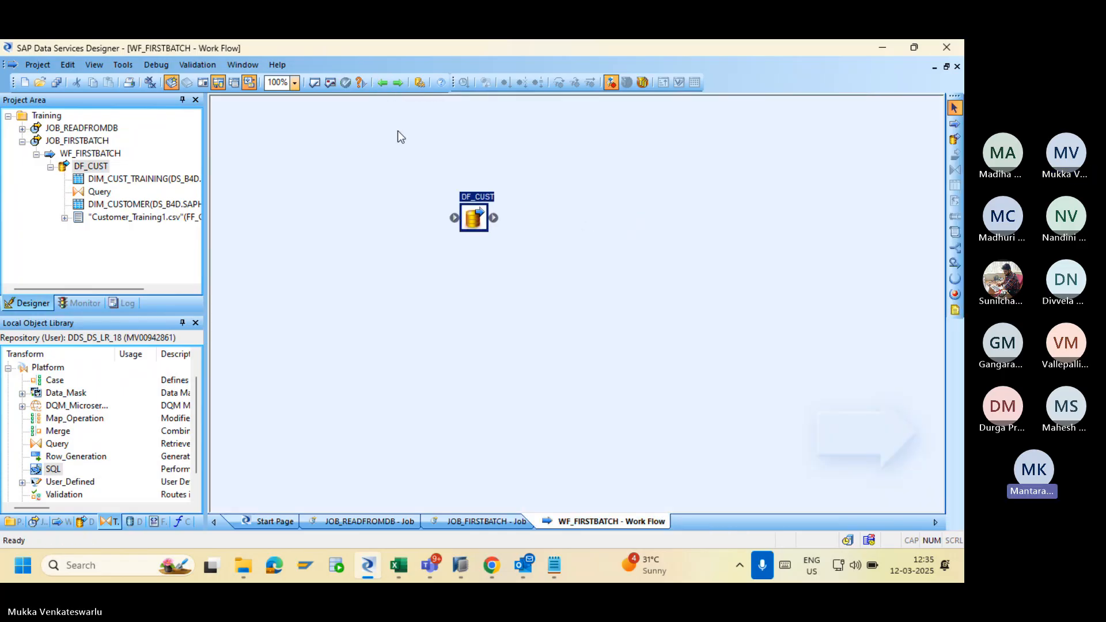
click(382, 82)
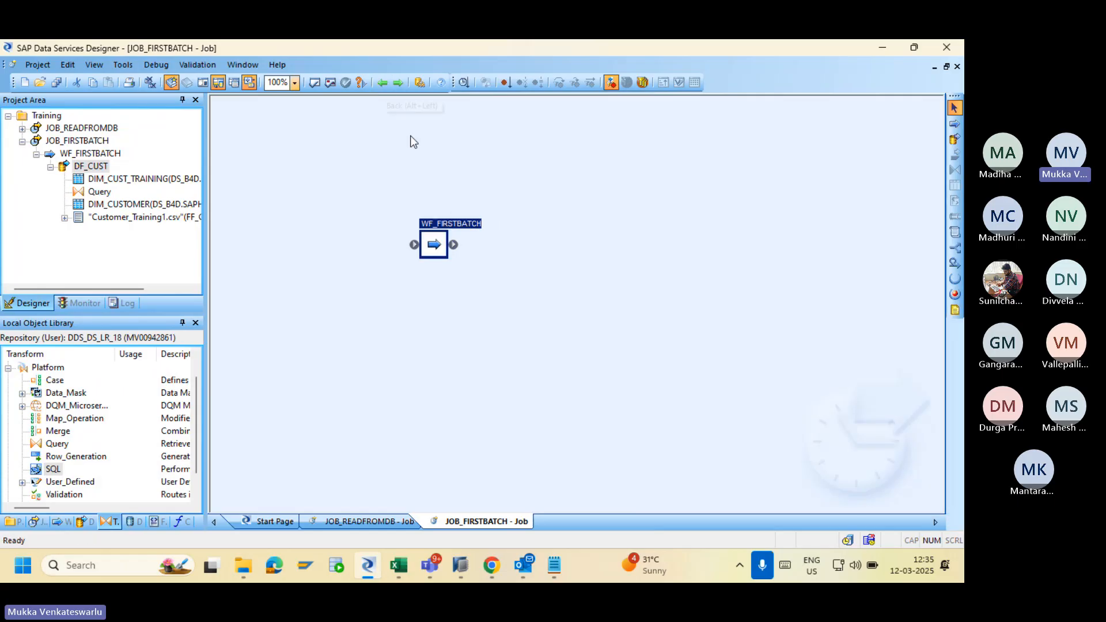
double_click(435, 247)
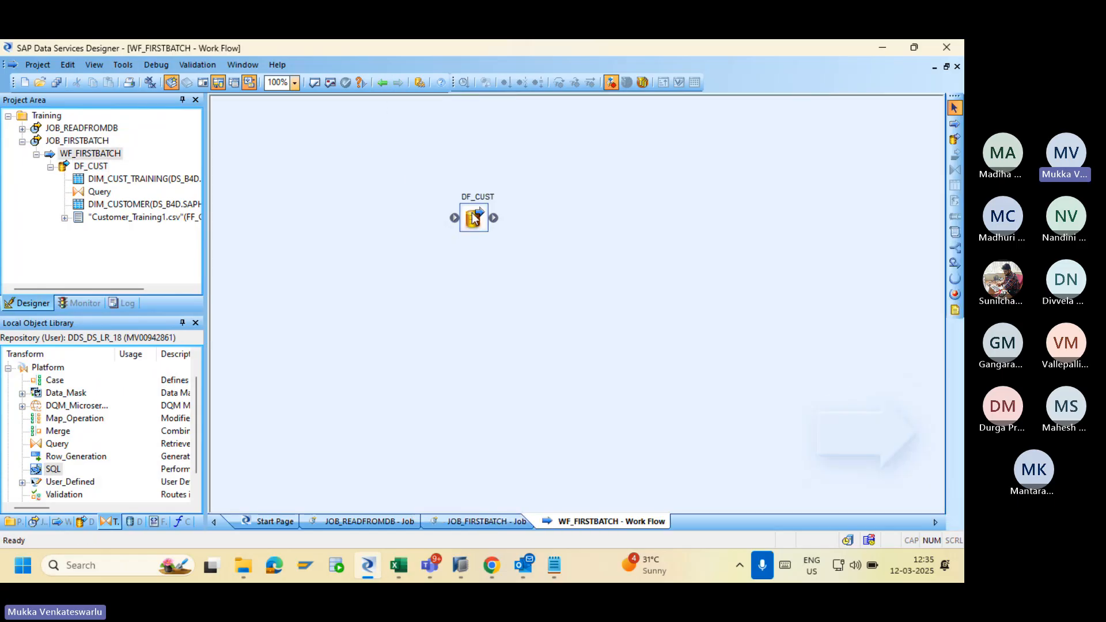
double_click(472, 212)
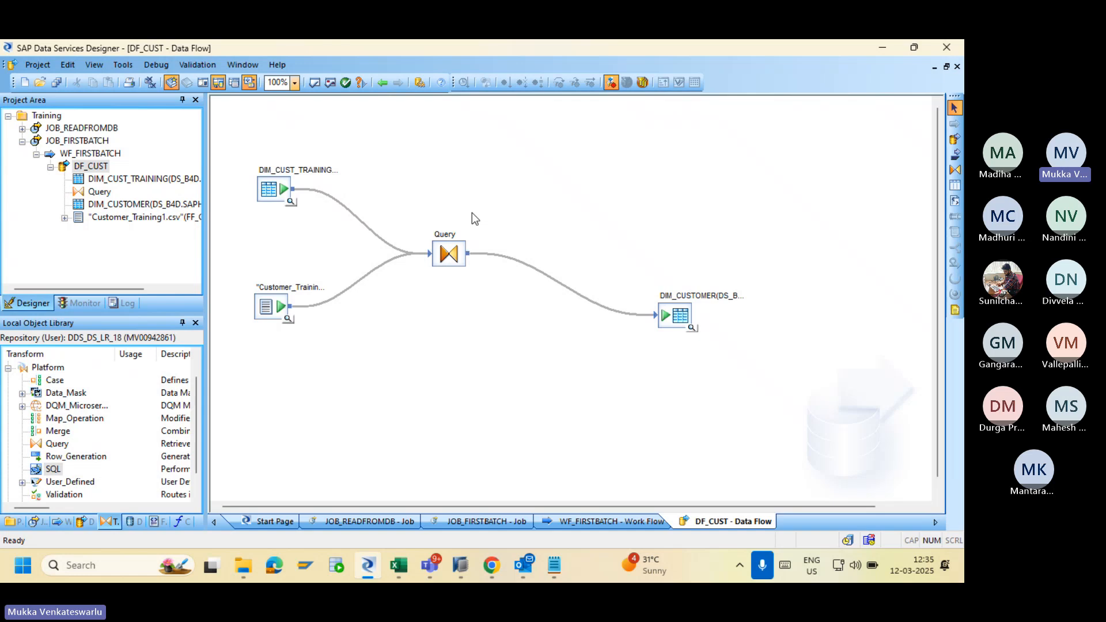
click(51, 167)
click(87, 521)
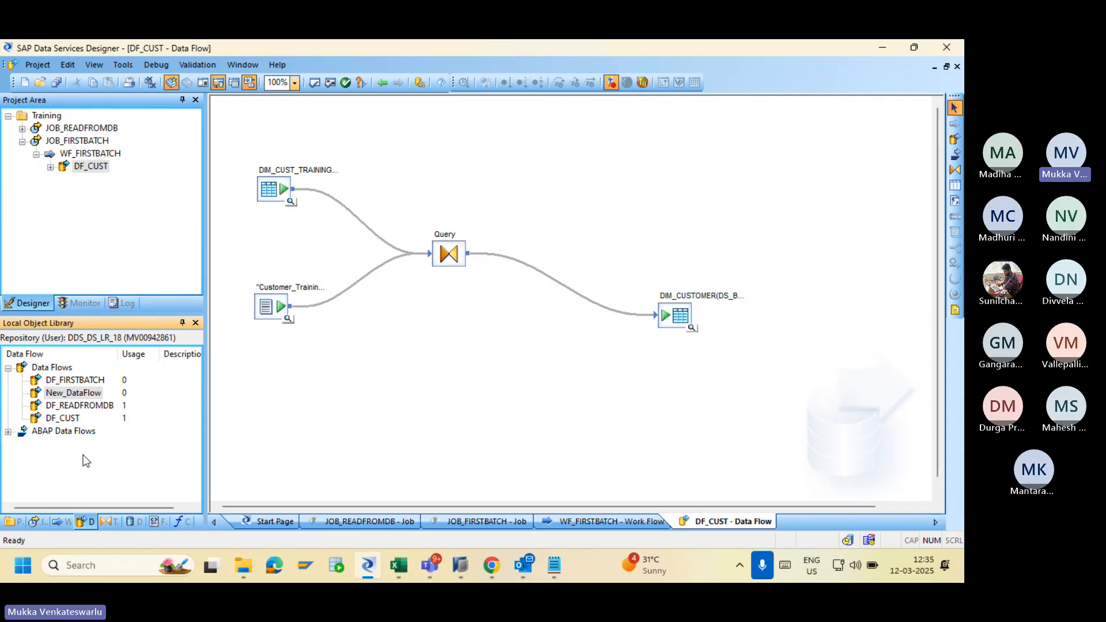
Replicate DF_CUST as DF_CUST_KEY, then delete DF_CUST from the WF_FIRSTBATCH work flow.
right_click(61, 420)
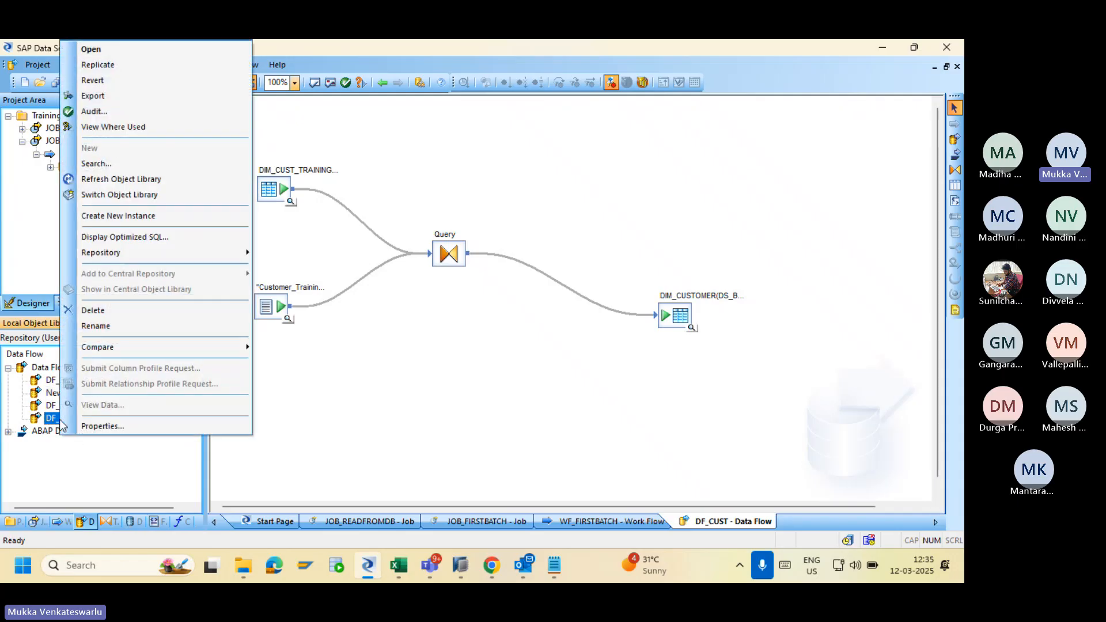
click(130, 65)
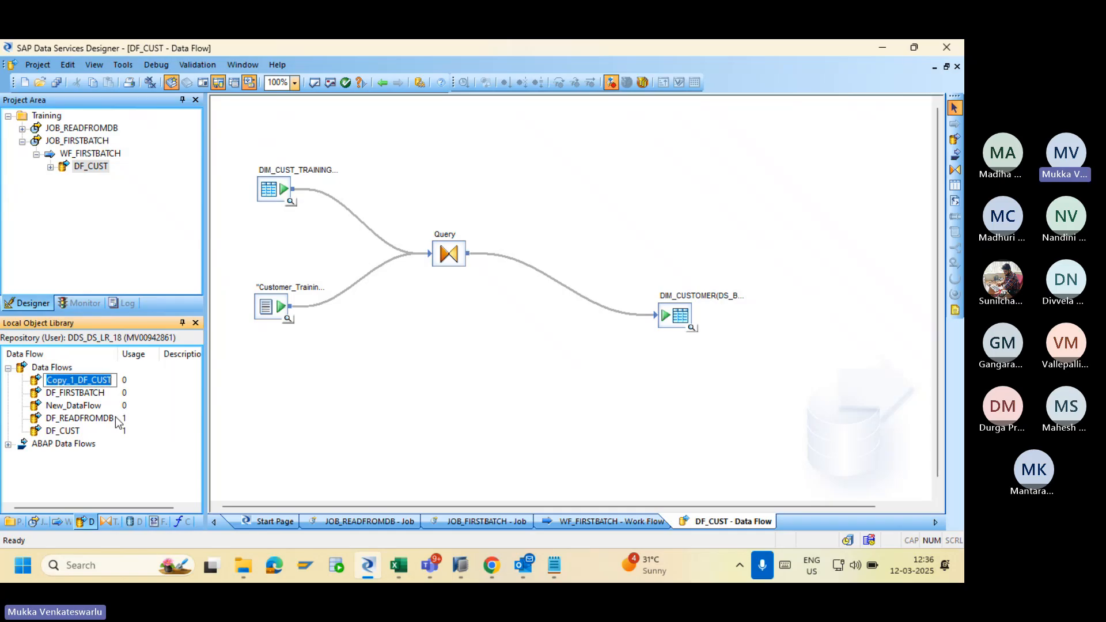
click(79, 380)
key(BackSpace)
key(BackSpace)
key(BackSpace)
key(BackSpace)
key(BackSpace)
key(BackSpace)
key(BackSpace)
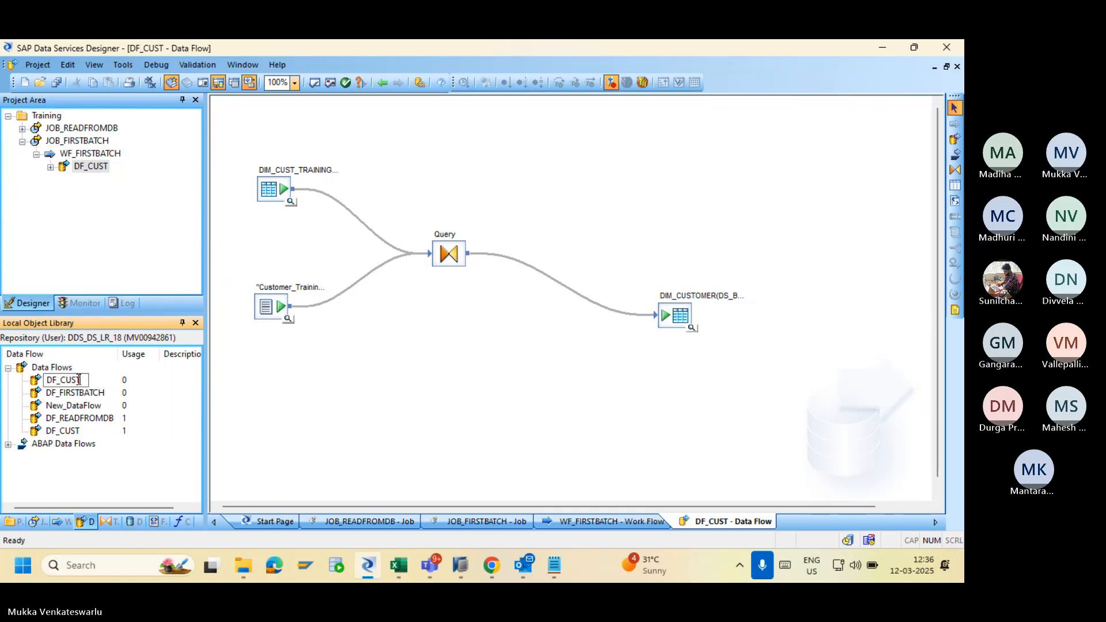
text(_)
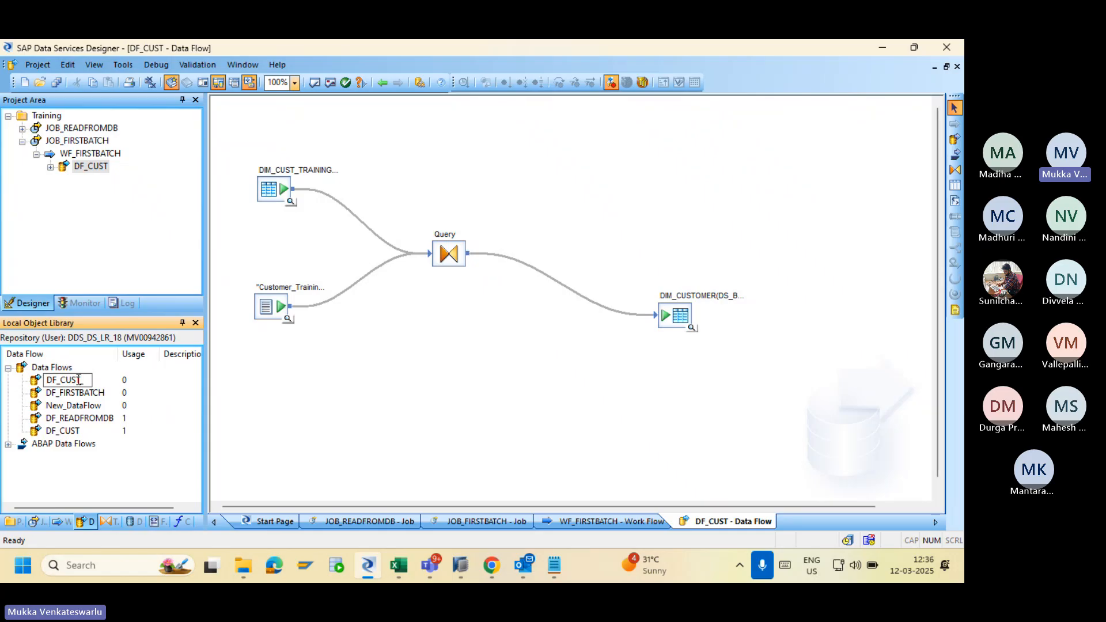
text(KEY)
key(Return)
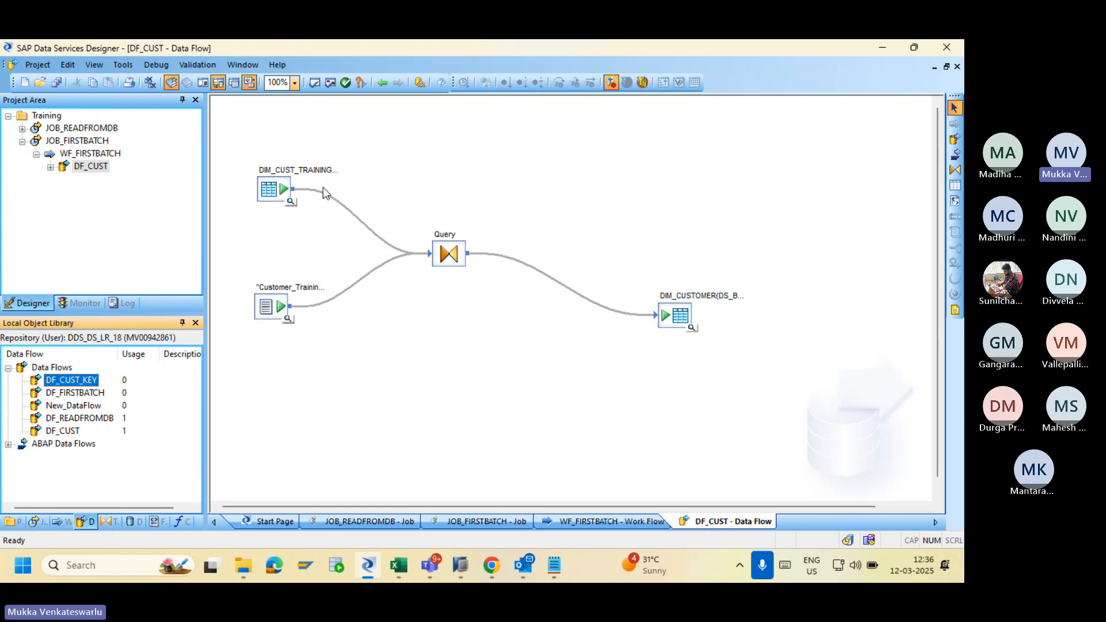
click(381, 82)
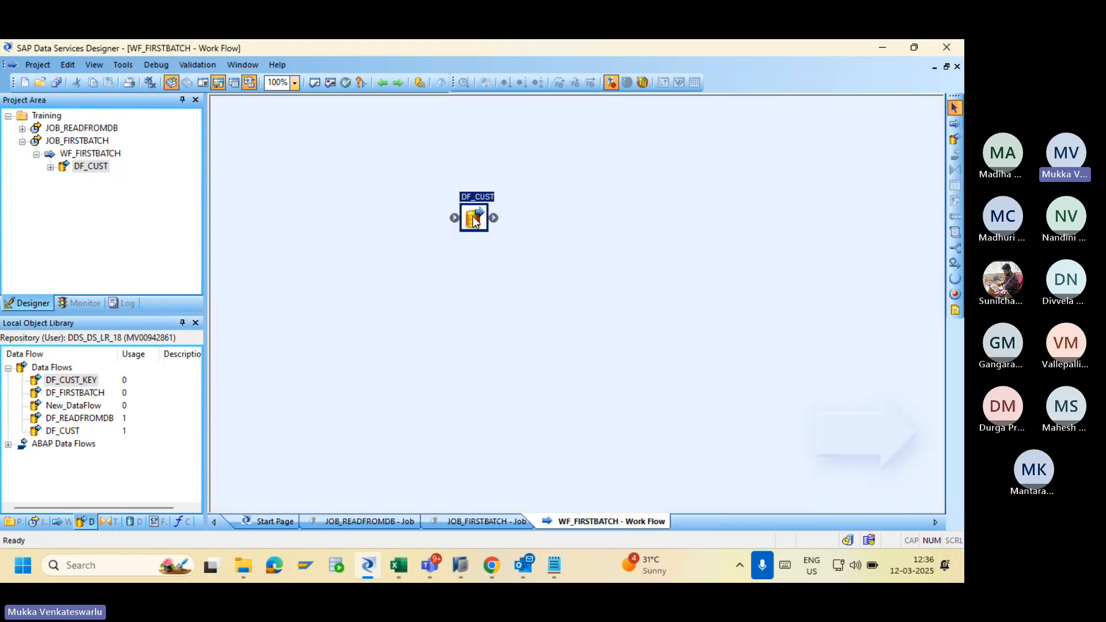
key(Delete)
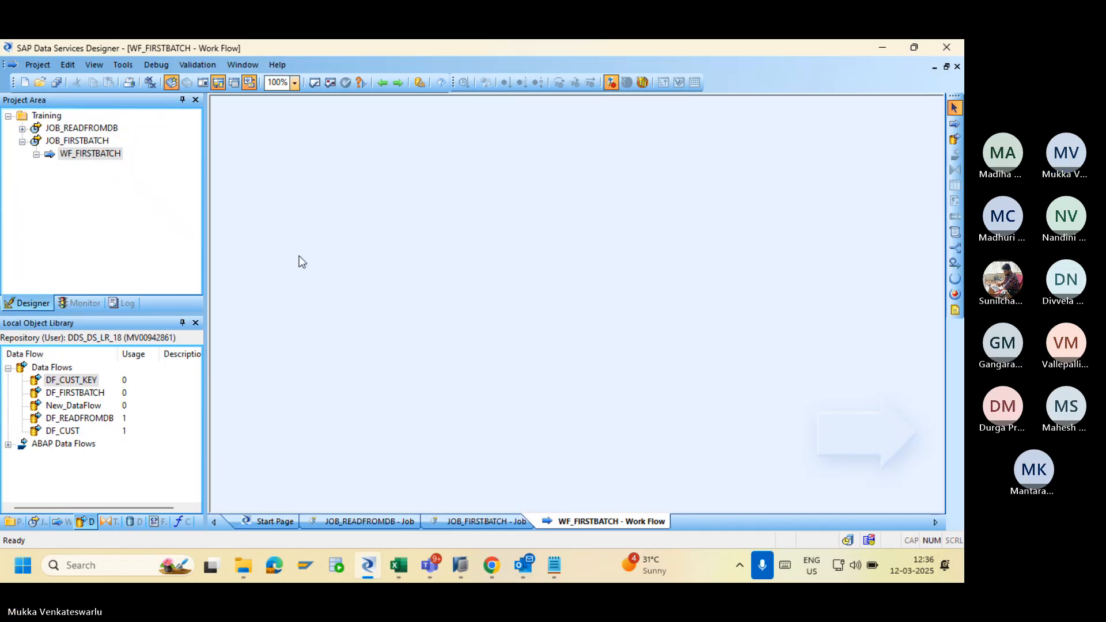
click(153, 520)
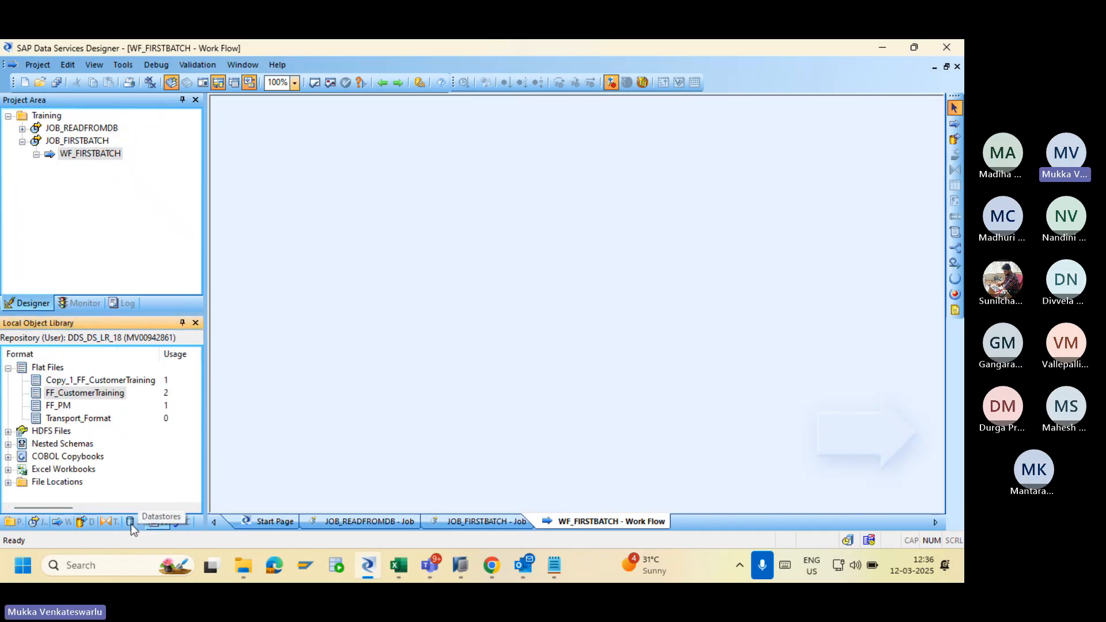
click(108, 522)
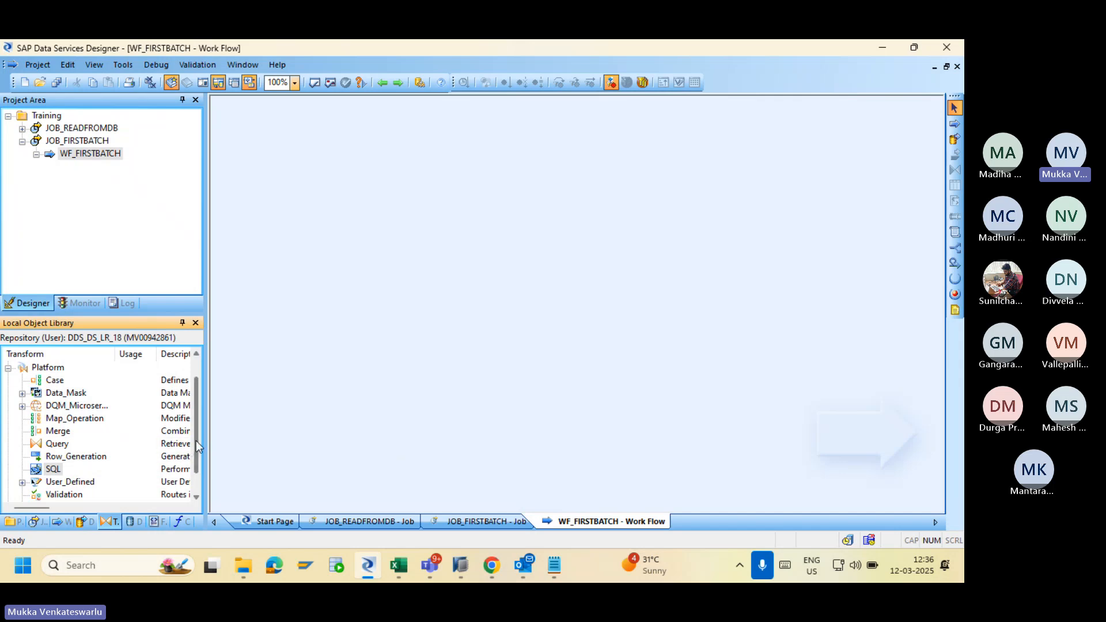
scroll(195, 426, up, 1)
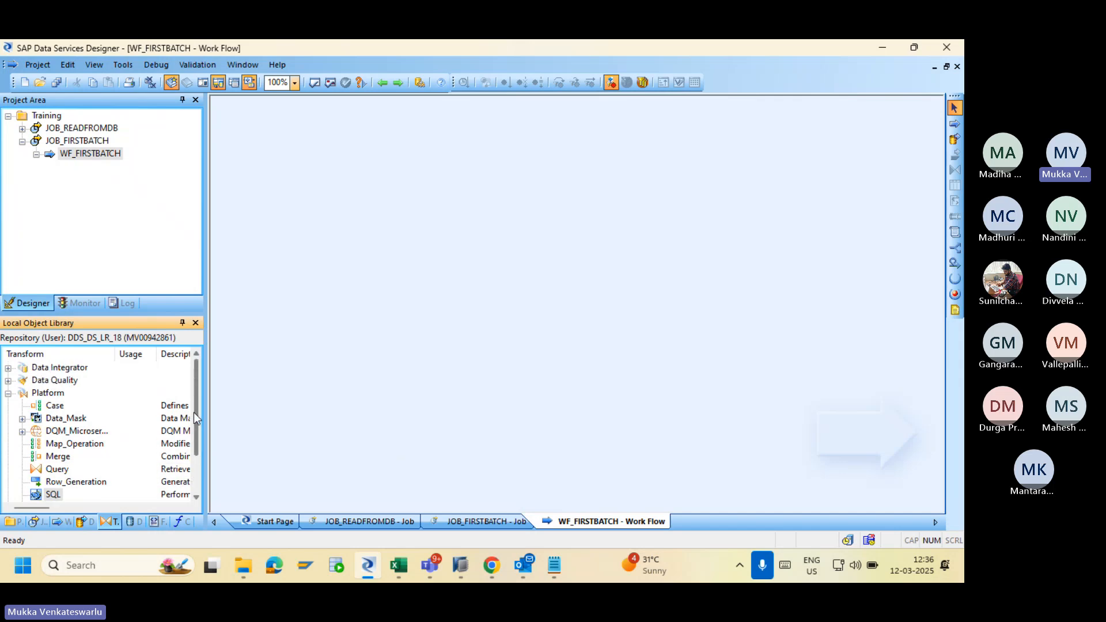
click(8, 367)
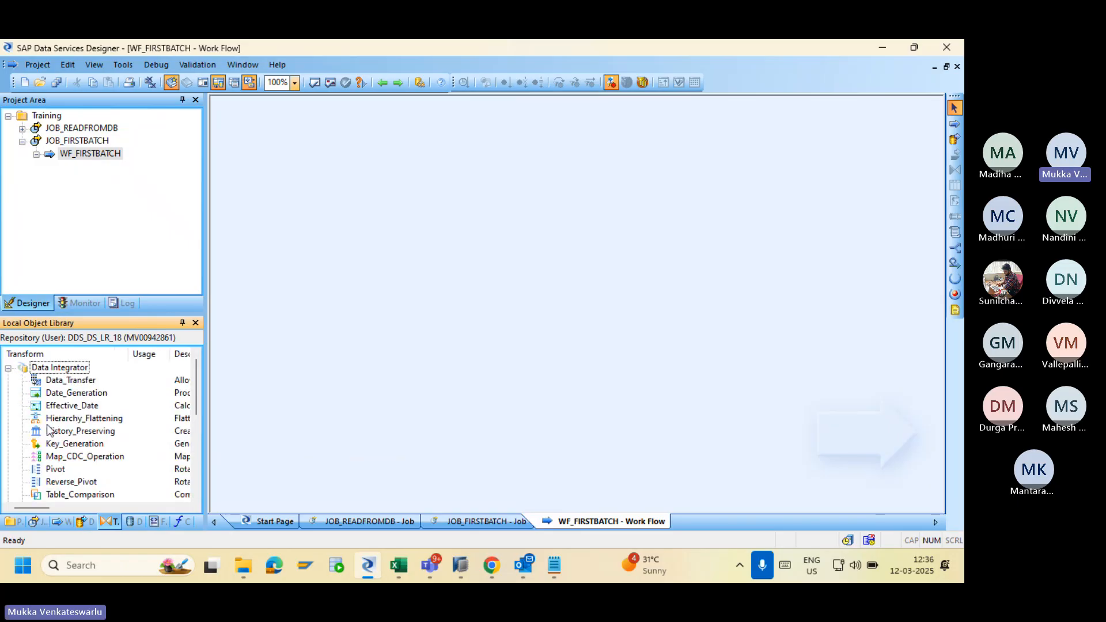
click(61, 446)
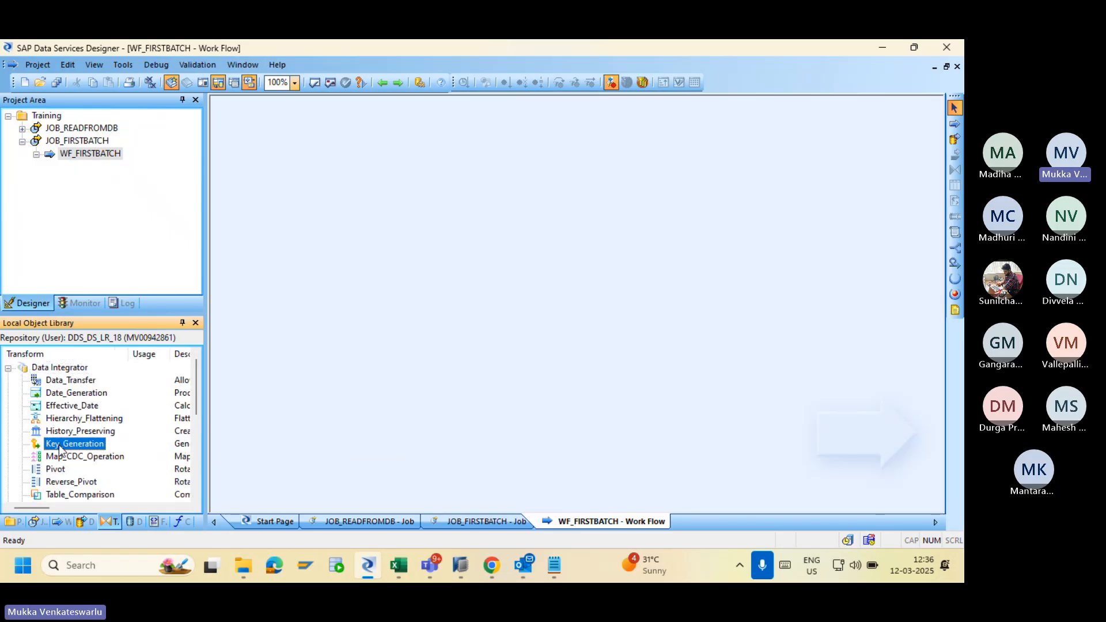
drag(61, 447, 486, 286)
click(85, 522)
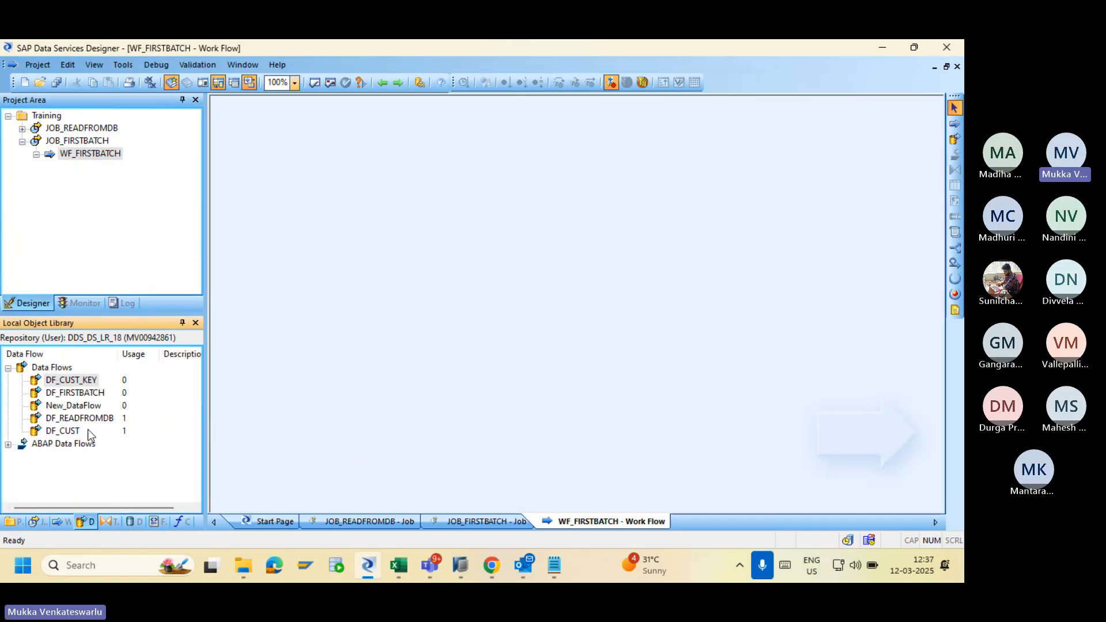
Add DF_CUST_KEY to WF_FIRSTBATCH, delete its CSV source and DIM_CUSTOMER target, and open DIM_CUST_TRAINING.
drag(72, 380, 413, 240)
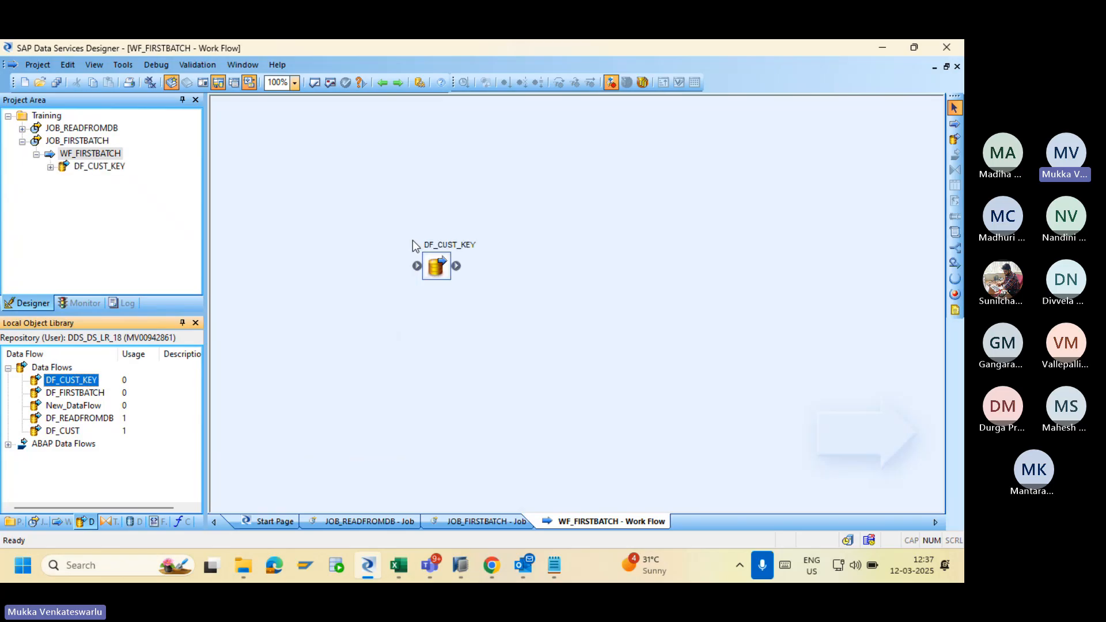
double_click(436, 265)
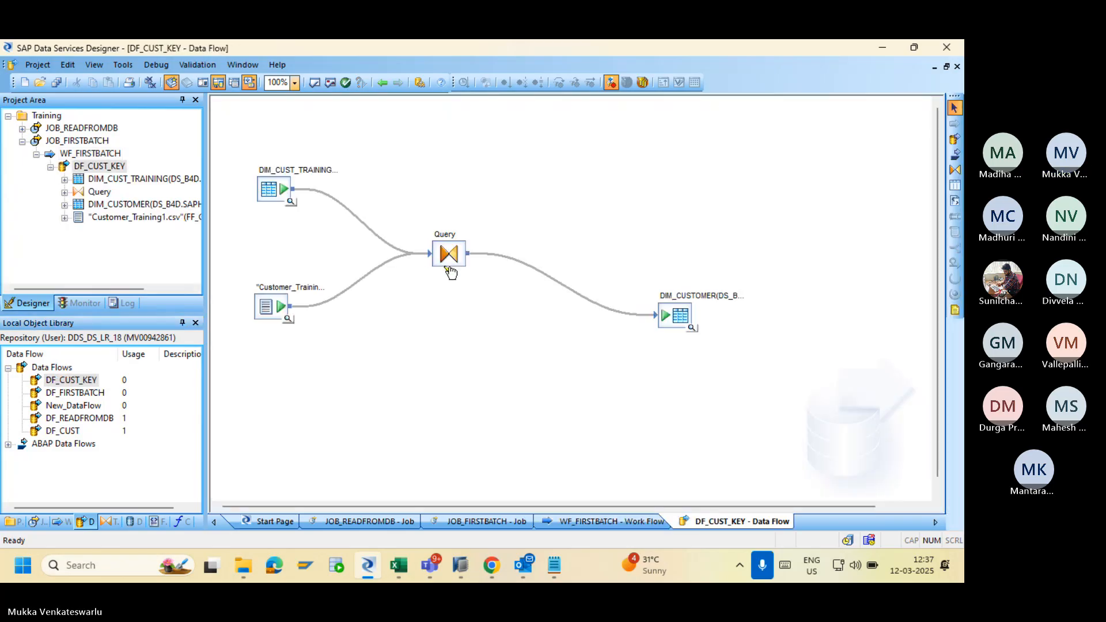
click(265, 310)
key(Delete)
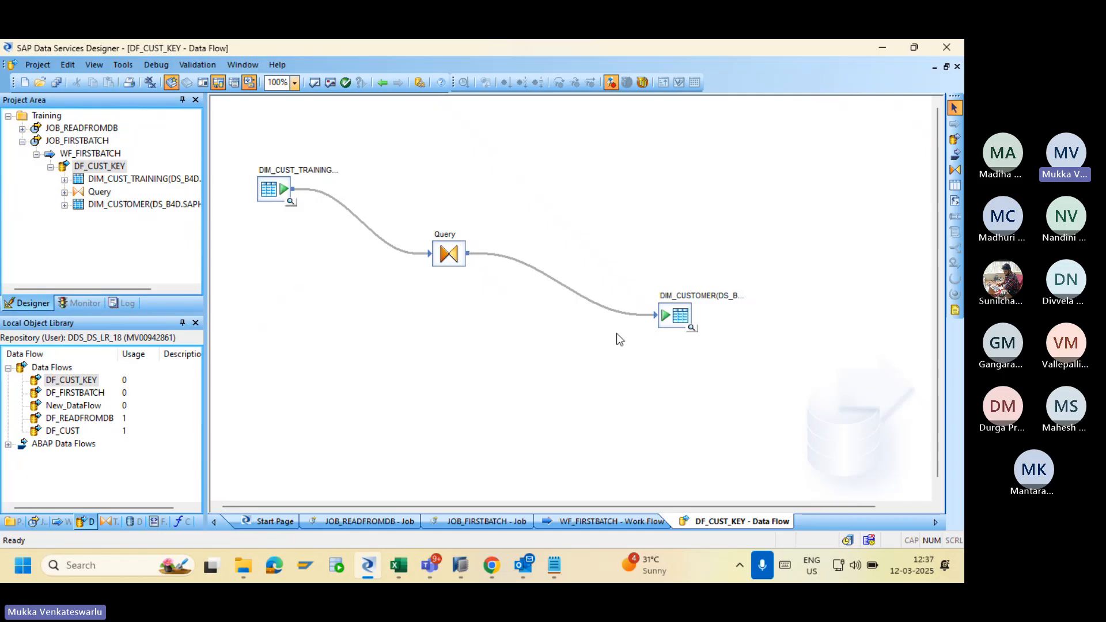
double_click(675, 319)
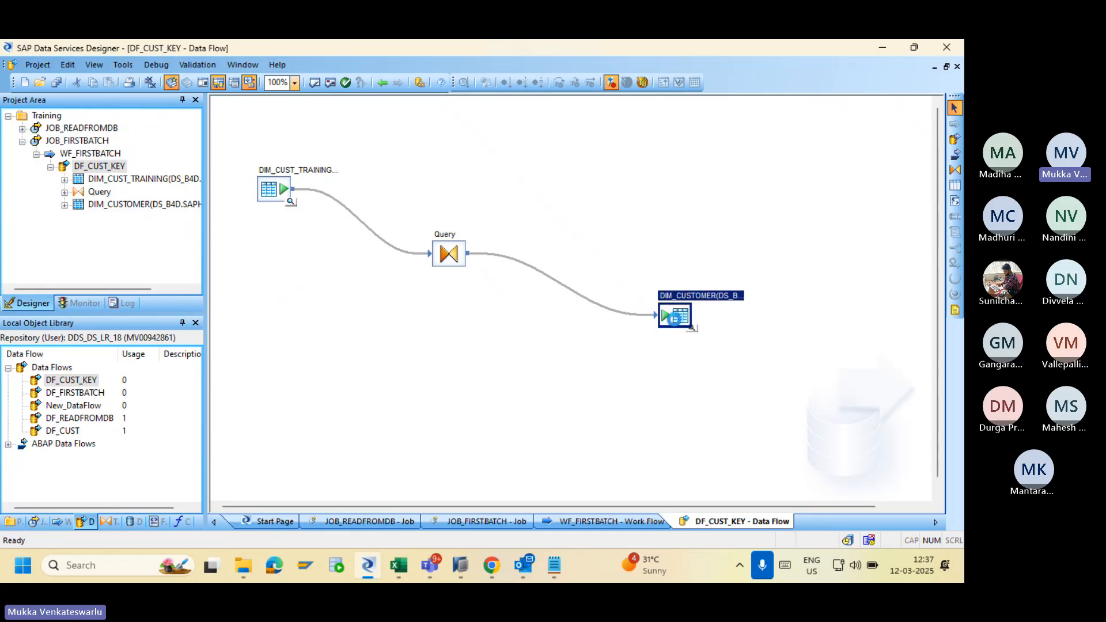
key(Delete)
click(271, 192)
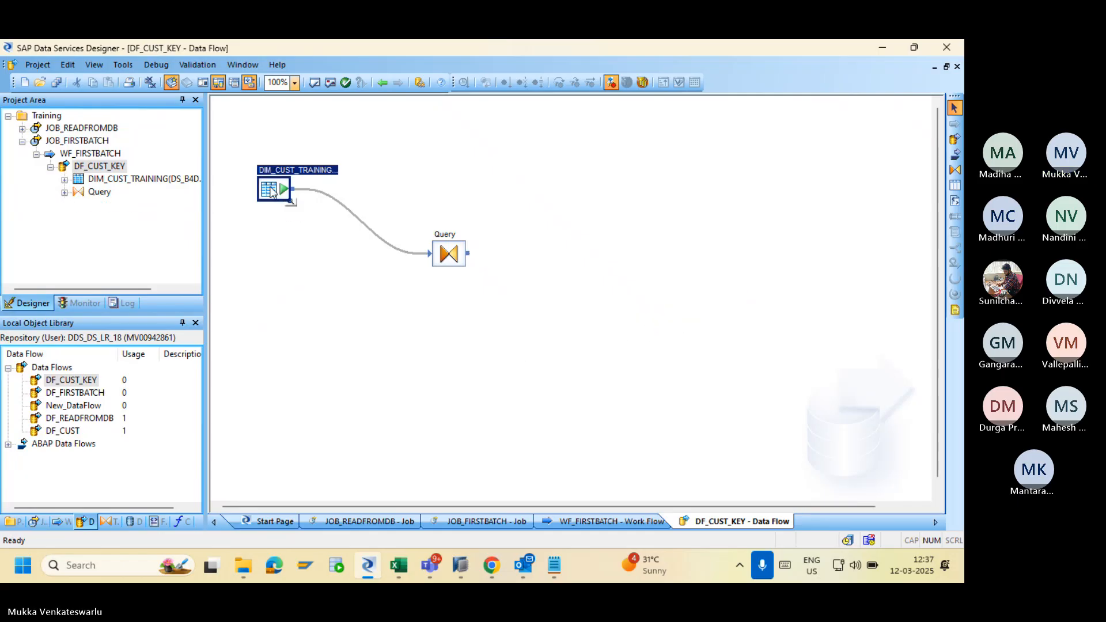
double_click(271, 192)
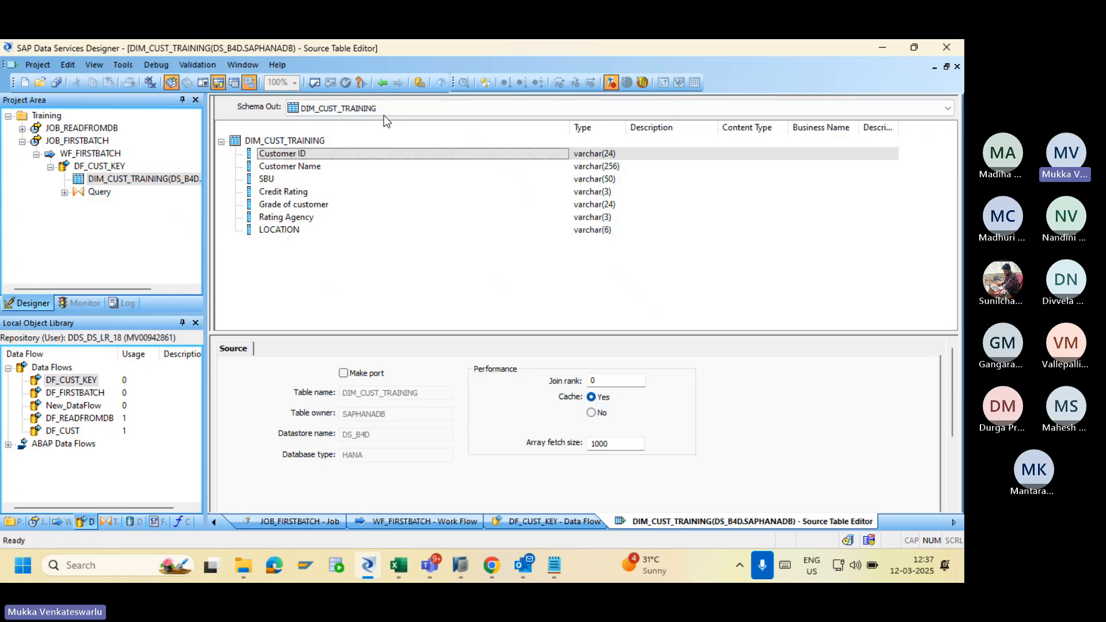
Inspect the DIM_CUST_TRAINING source table once more, then return to the DF_CUST_KEY diagram.
click(382, 84)
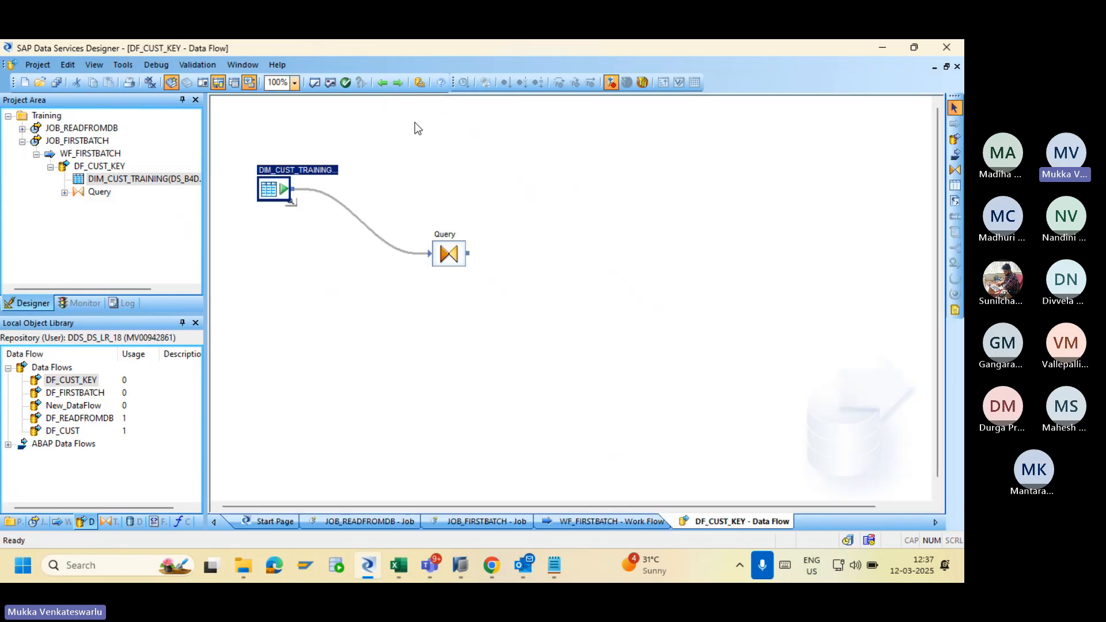
double_click(271, 192)
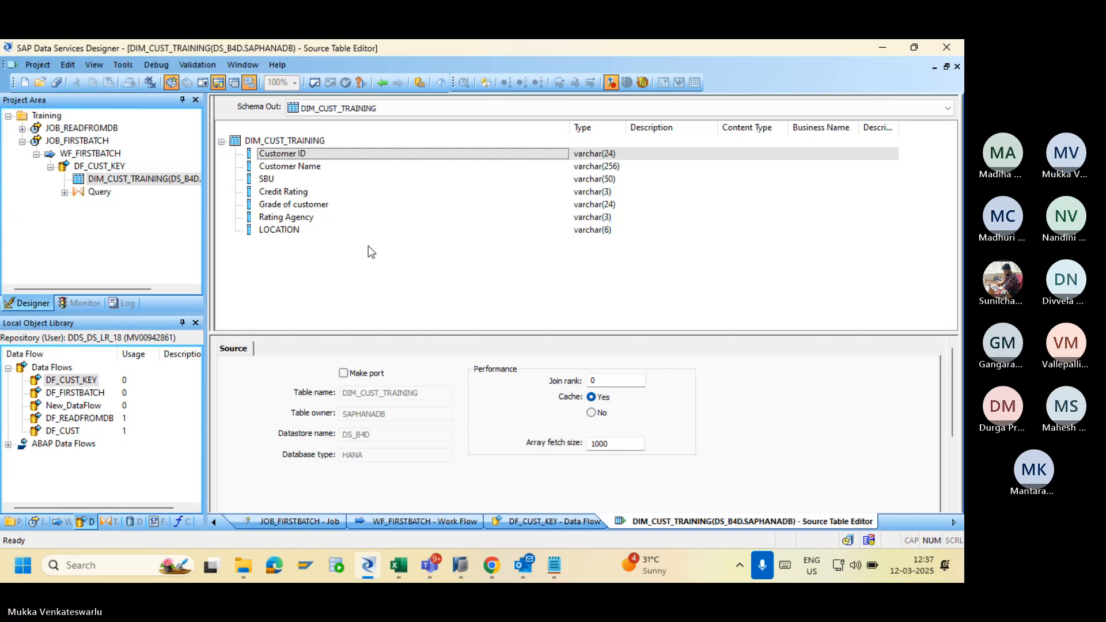
click(381, 84)
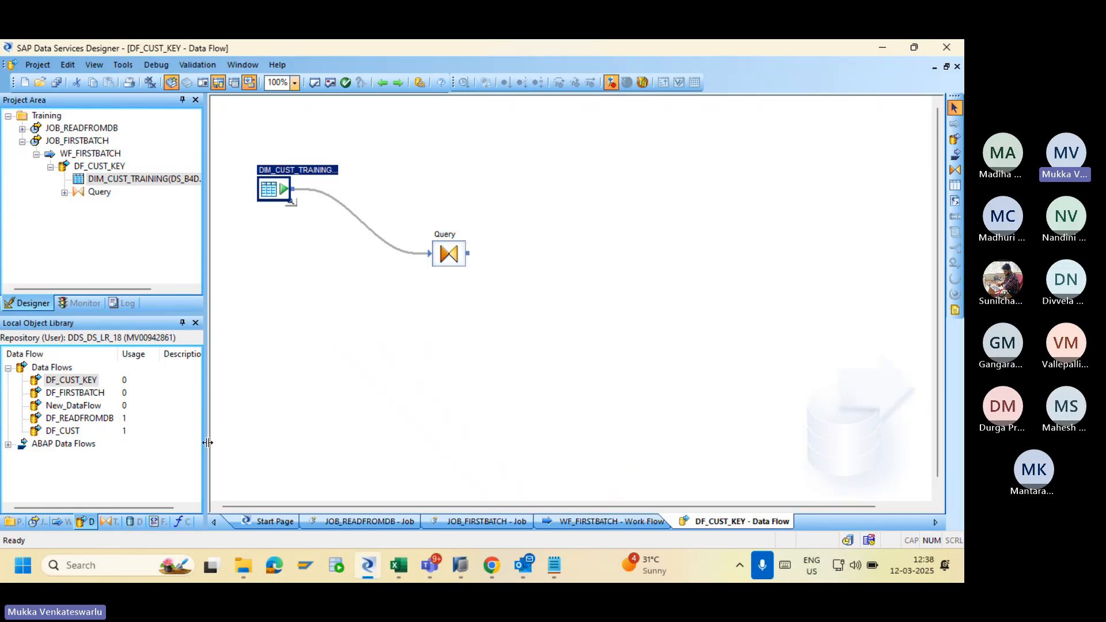
Place a Key_Generation transform below the Query in DF_CUST_KEY.
click(131, 521)
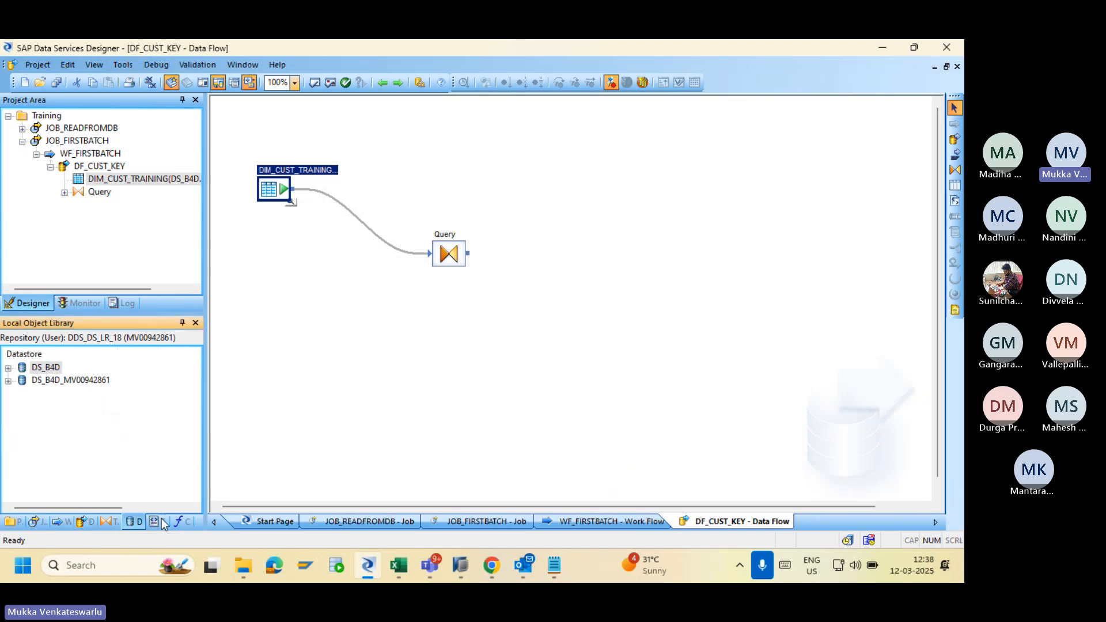
click(104, 520)
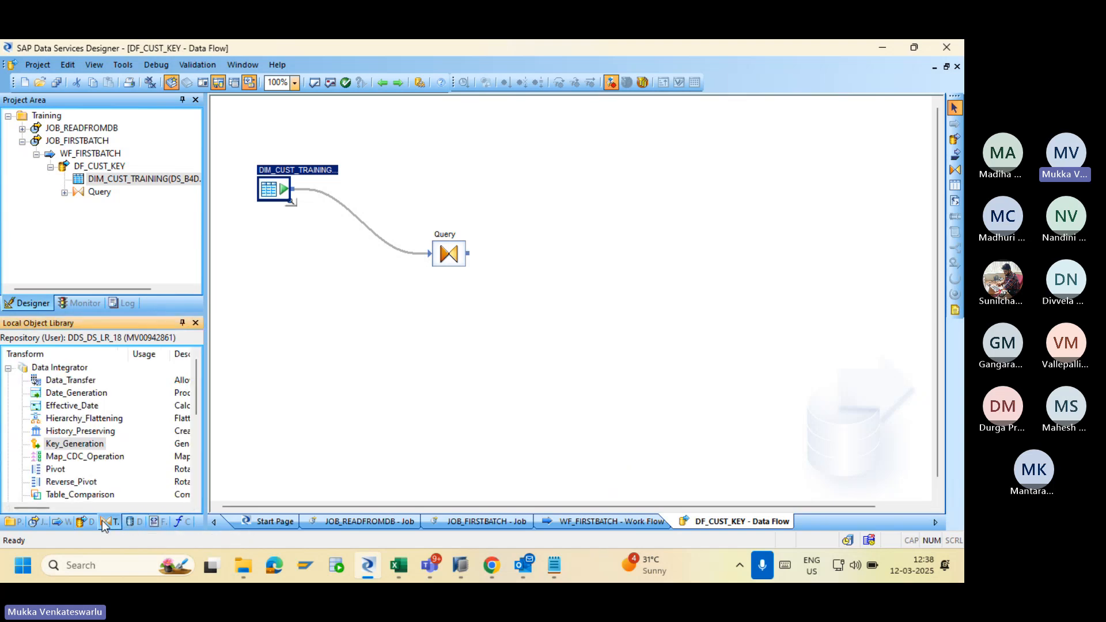
drag(71, 444, 403, 318)
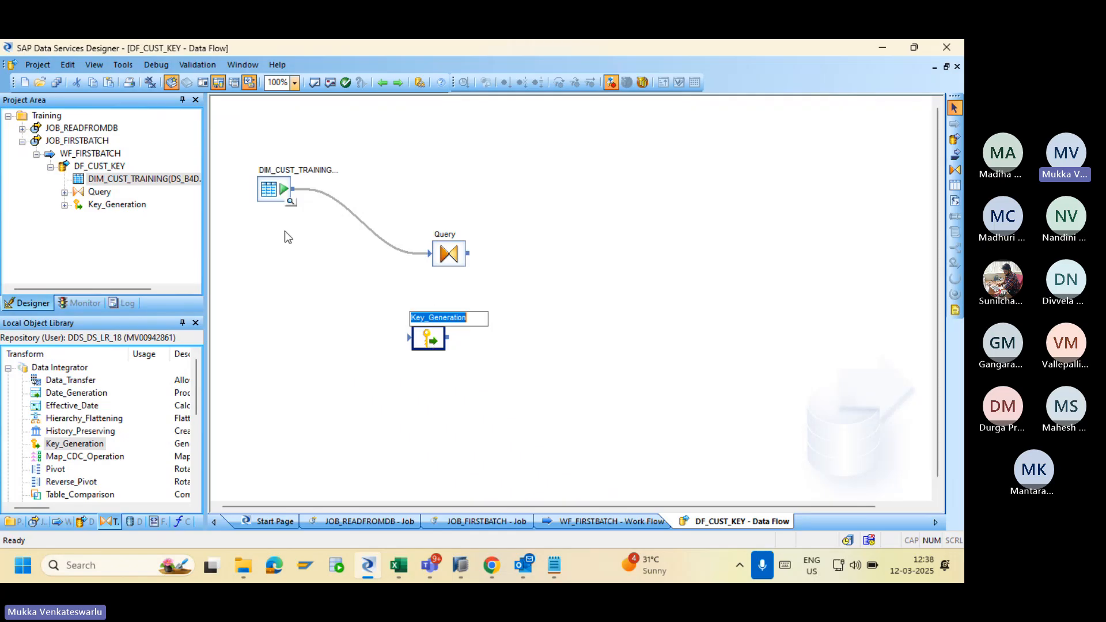
click(446, 254)
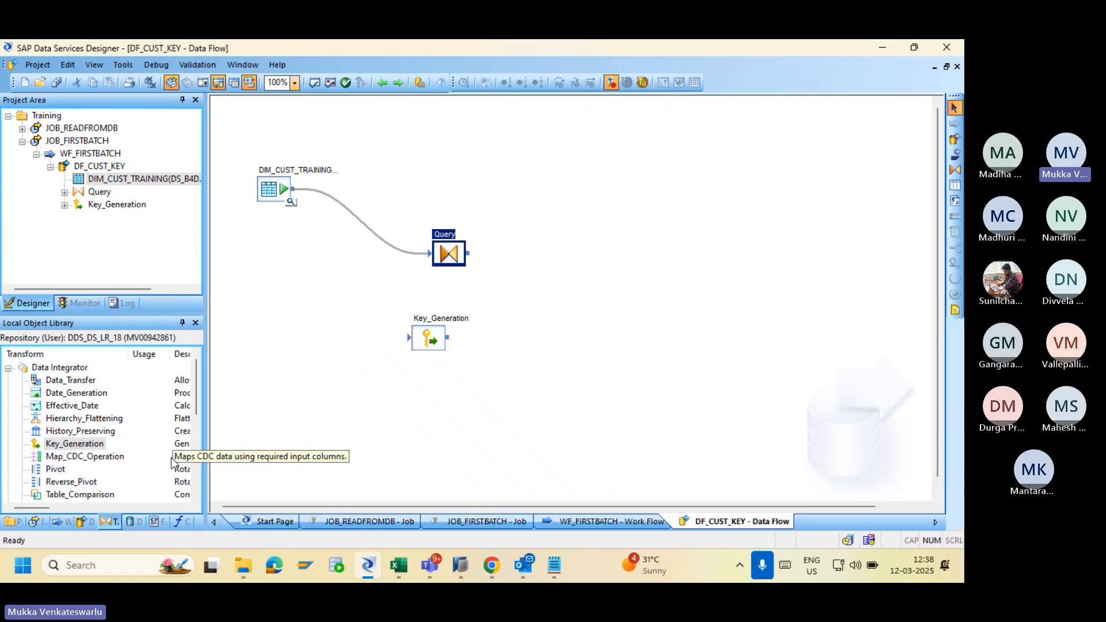
Delete the stray Row_Generation and the source-to-Query link, then connect DIM_CUST_TRAINING to Key_Generation.
scroll(198, 406, down, 4)
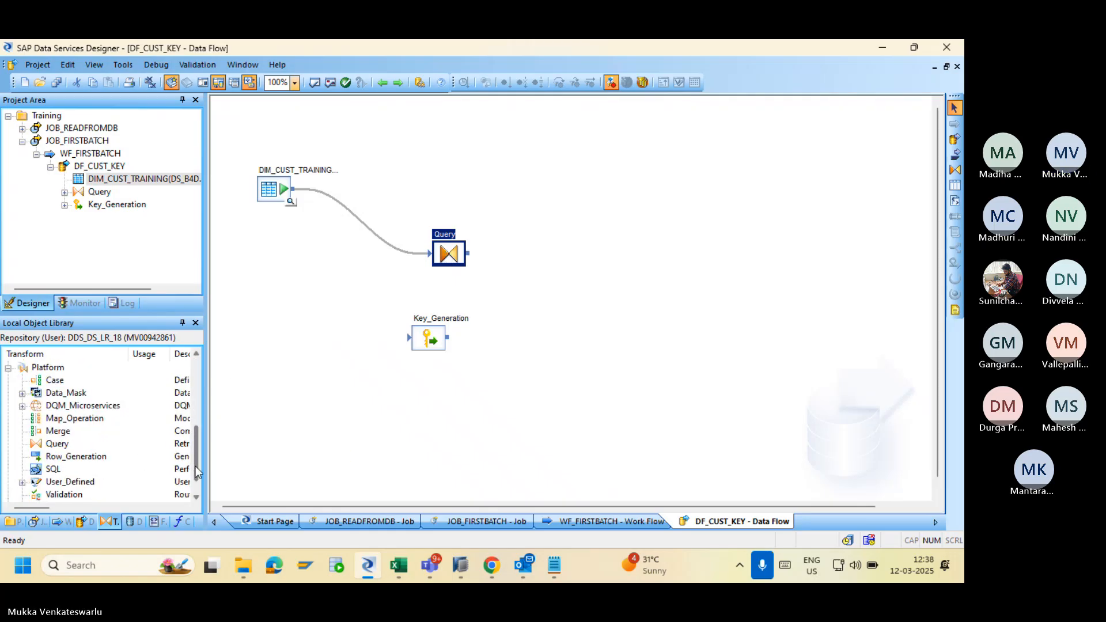
drag(81, 457, 619, 389)
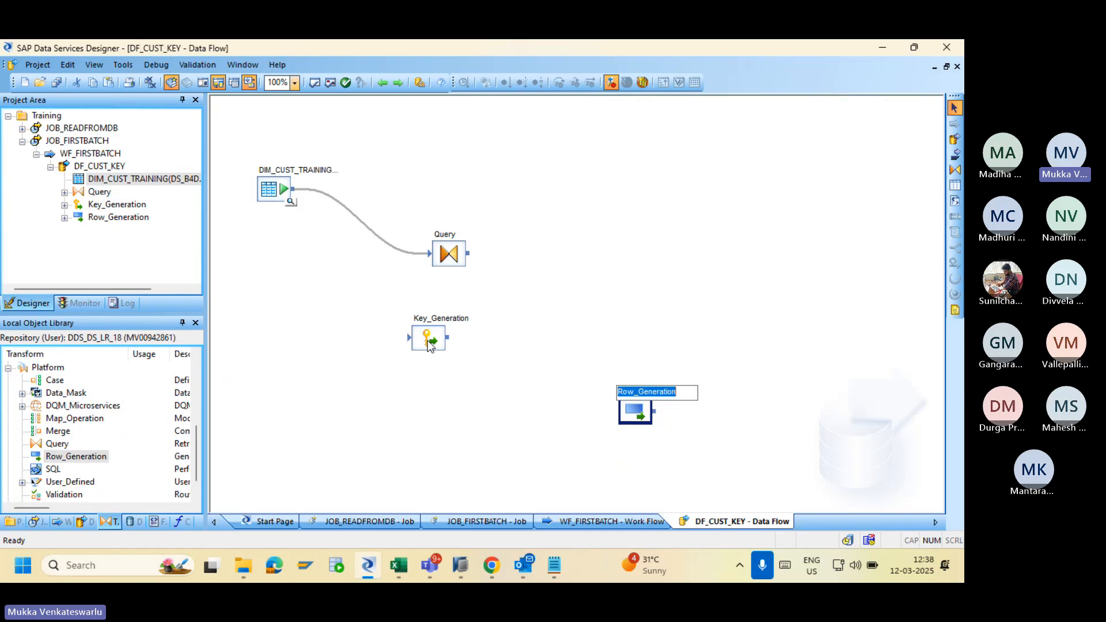
click(630, 410)
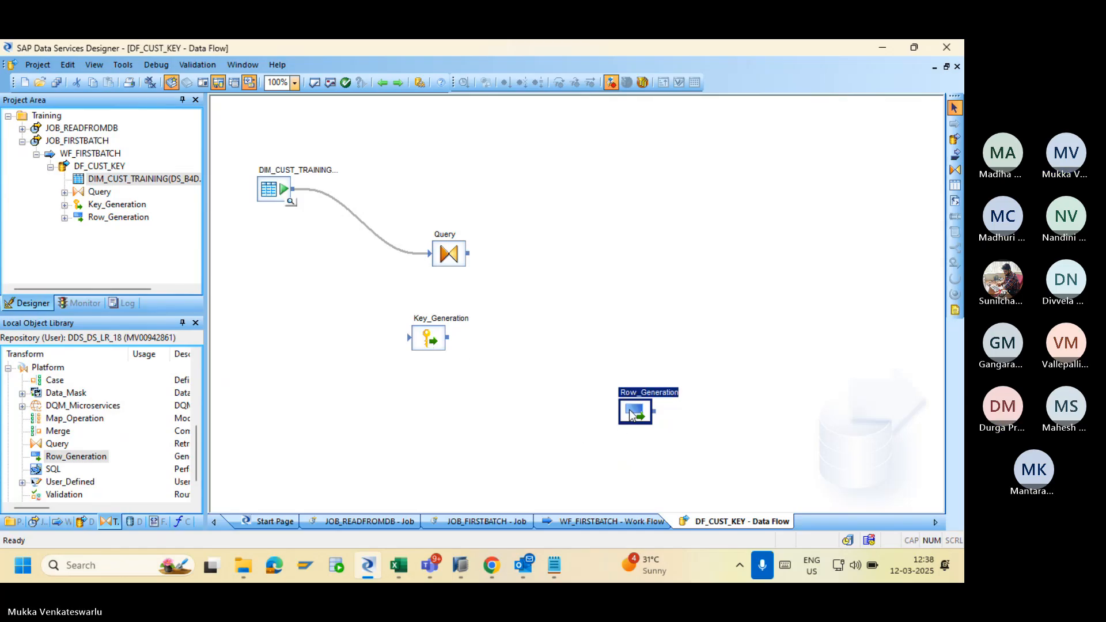
key(Delete)
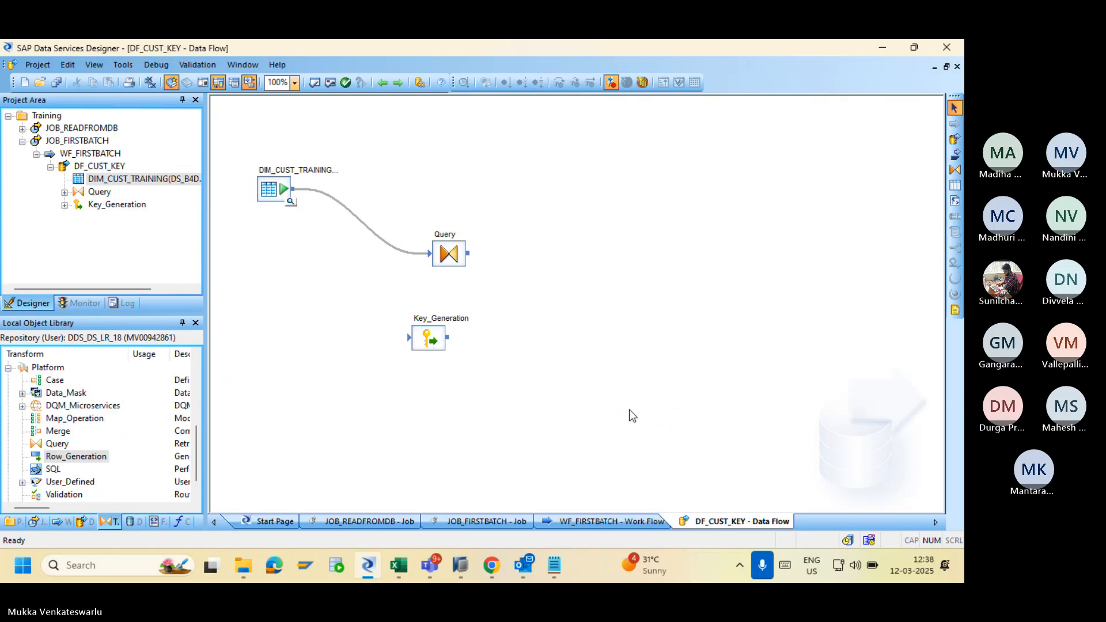
click(371, 232)
key(Delete)
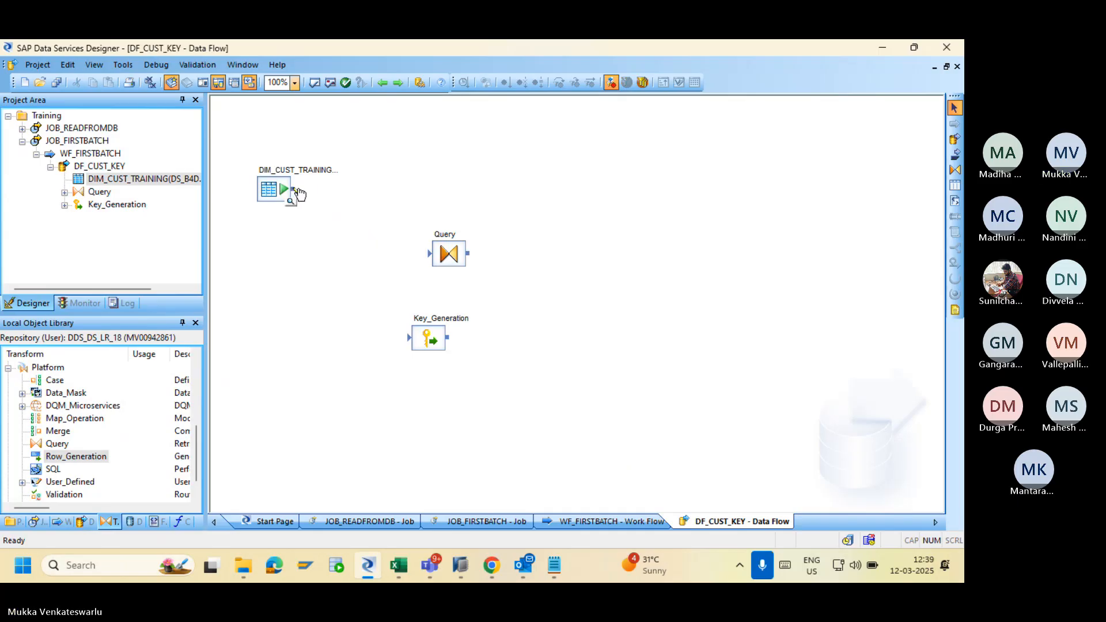
drag(291, 189, 408, 339)
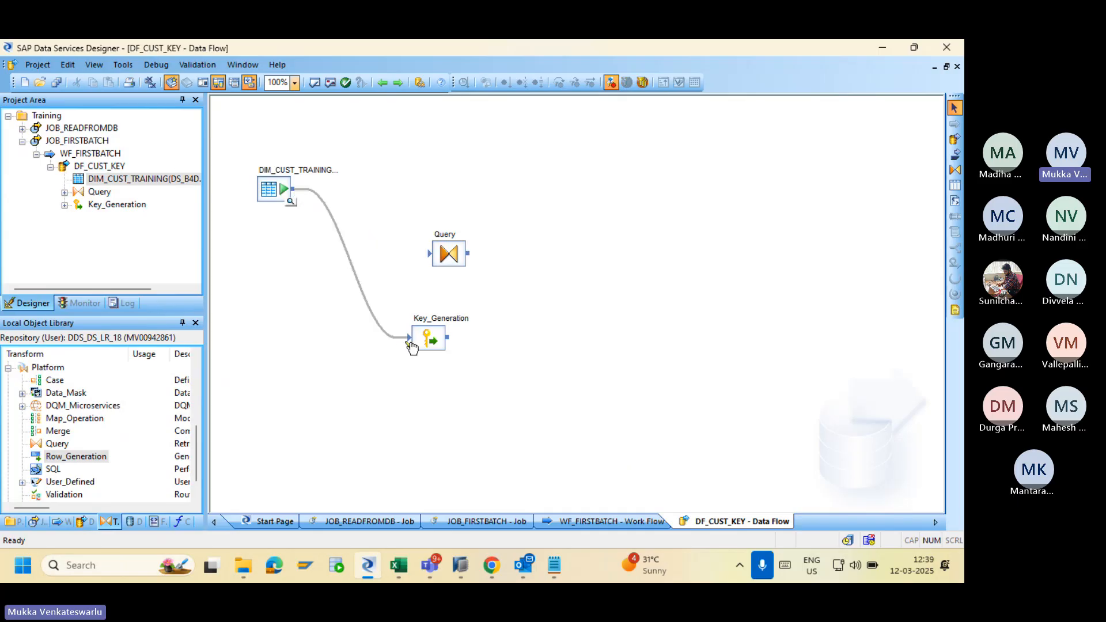
Point Key_Generation at DS_B4D.SAPHANADB.DIM_CUST_TRAINING, generating Customer ID with increment 1.
double_click(438, 339)
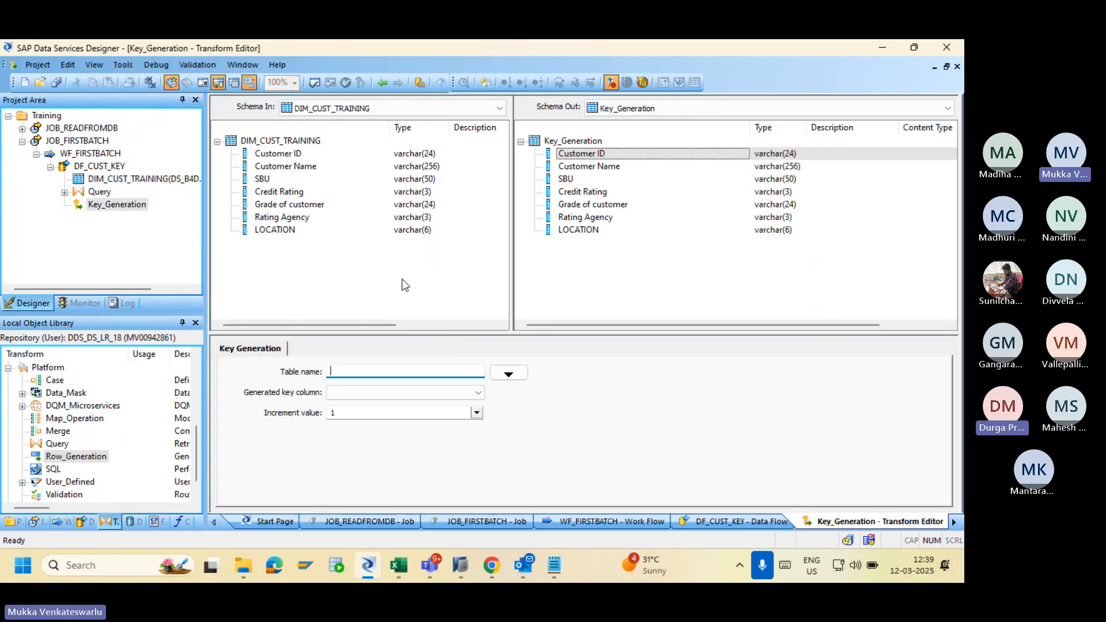
click(500, 375)
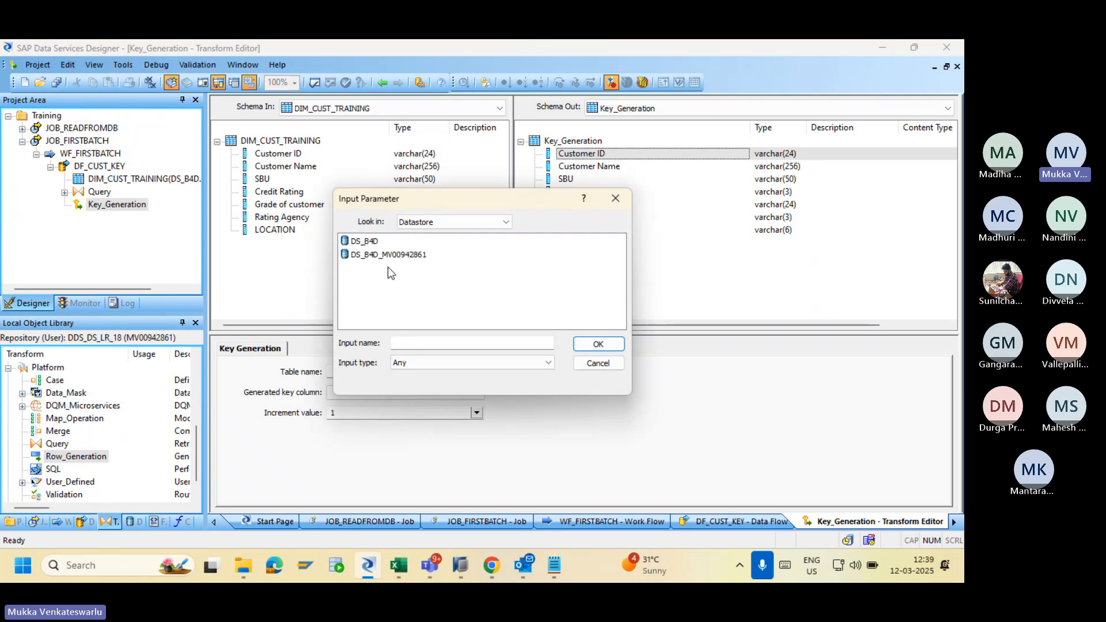
double_click(364, 240)
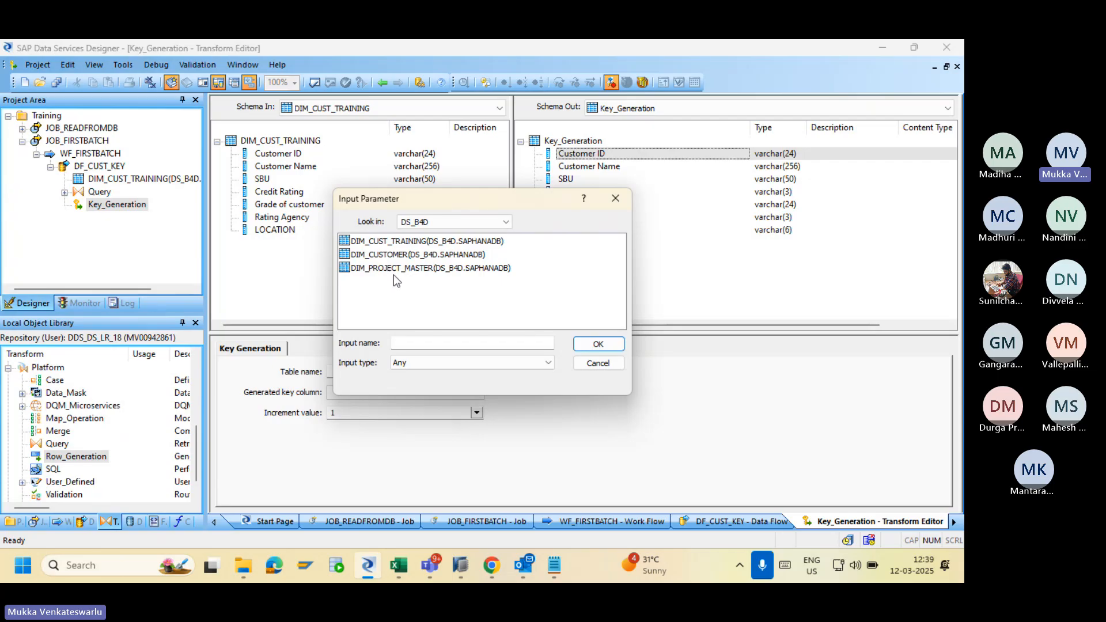
click(384, 242)
click(585, 344)
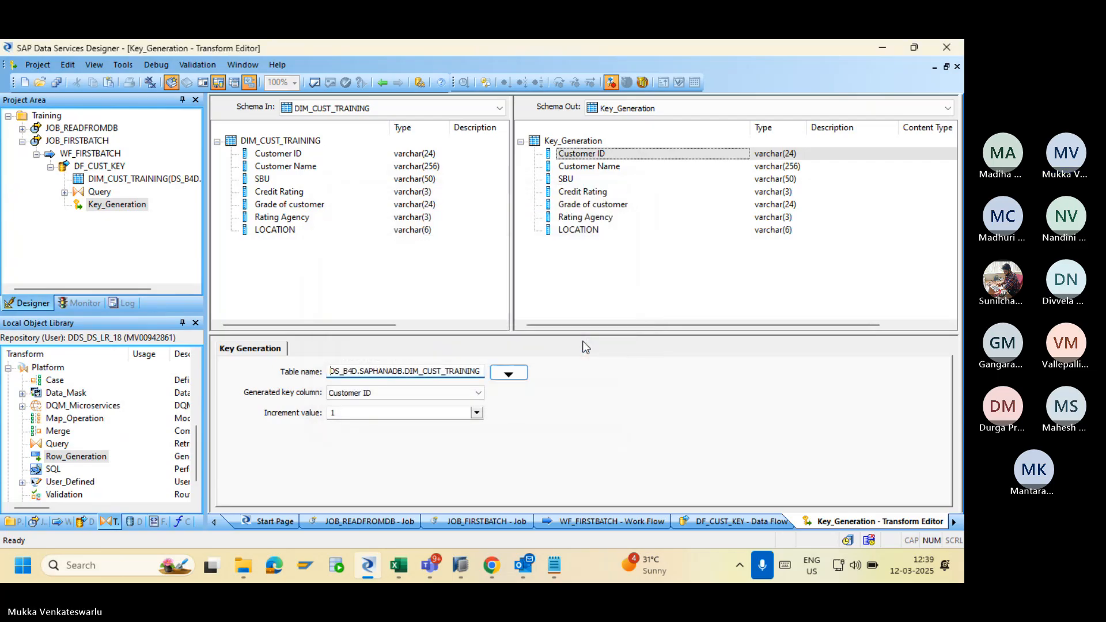
click(426, 400)
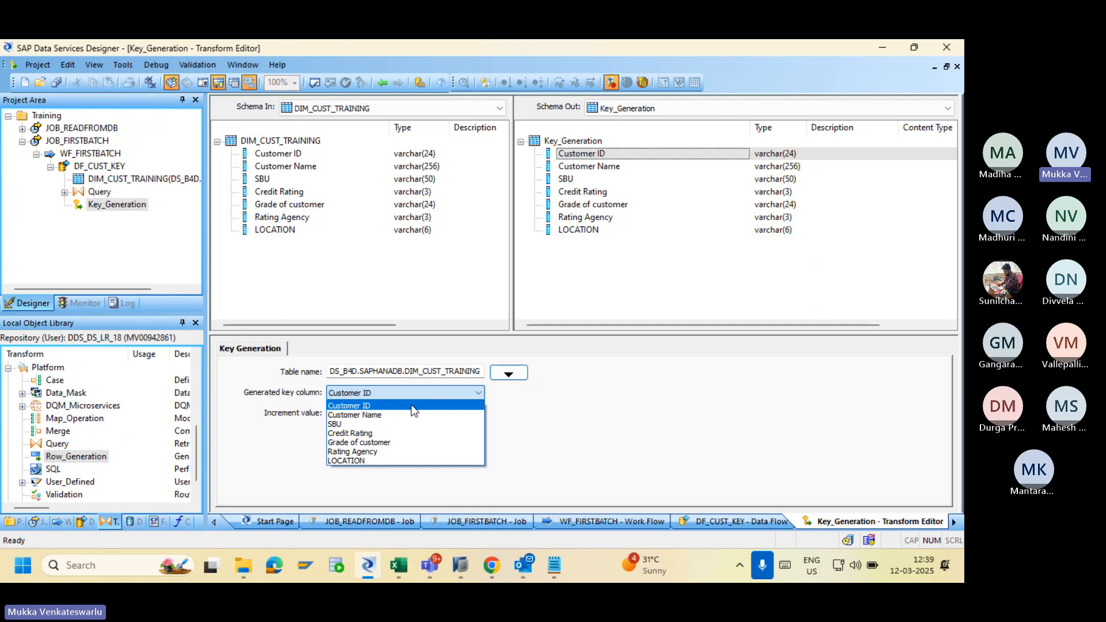
click(412, 406)
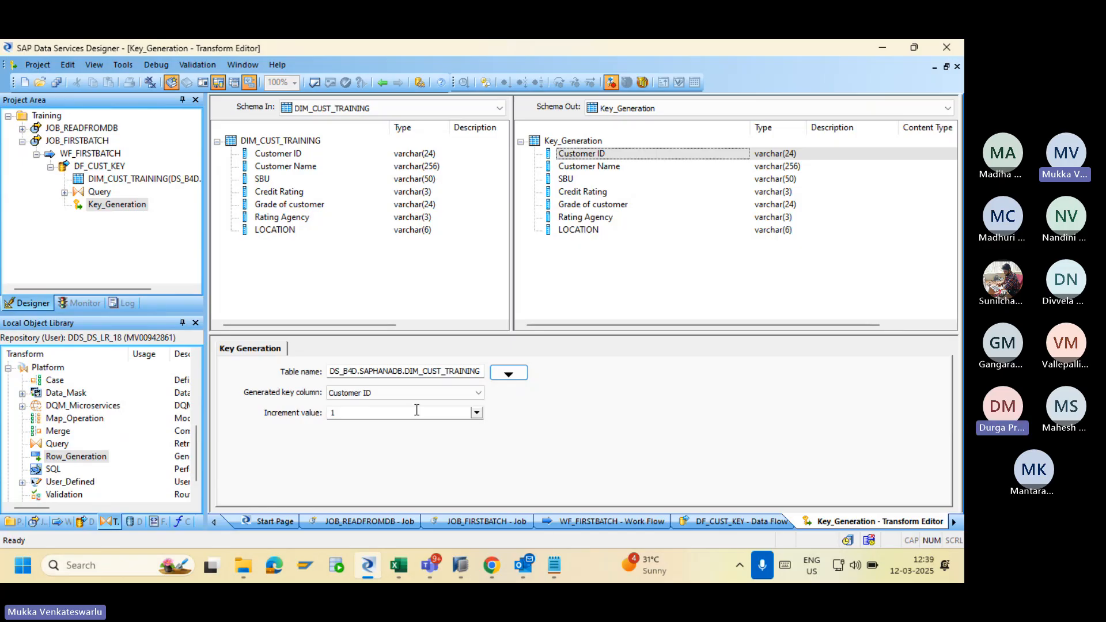
click(477, 413)
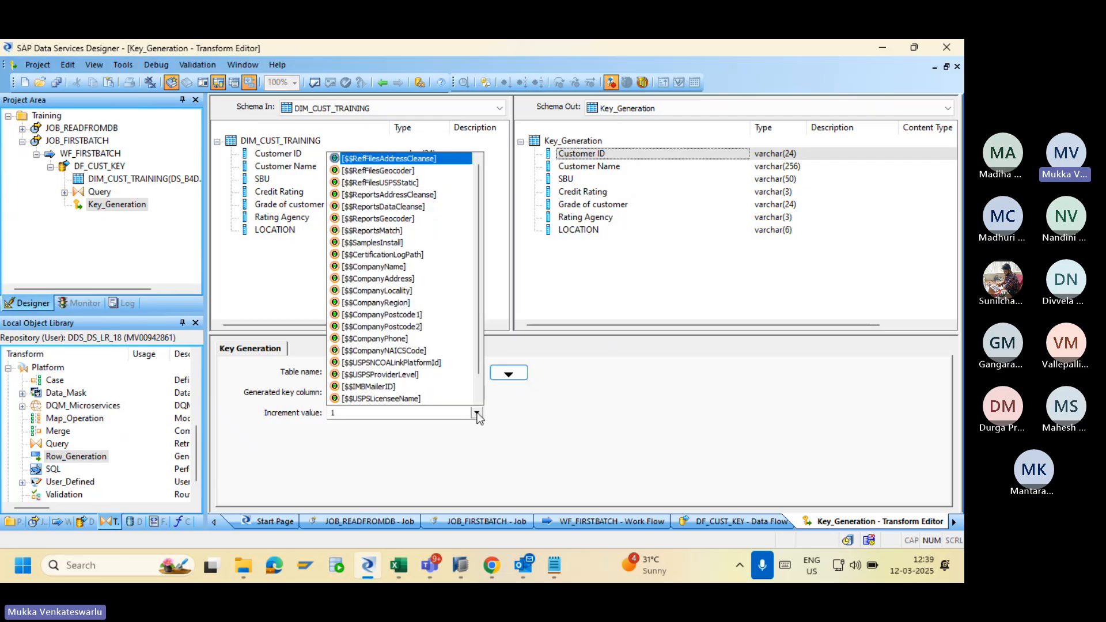
click(431, 414)
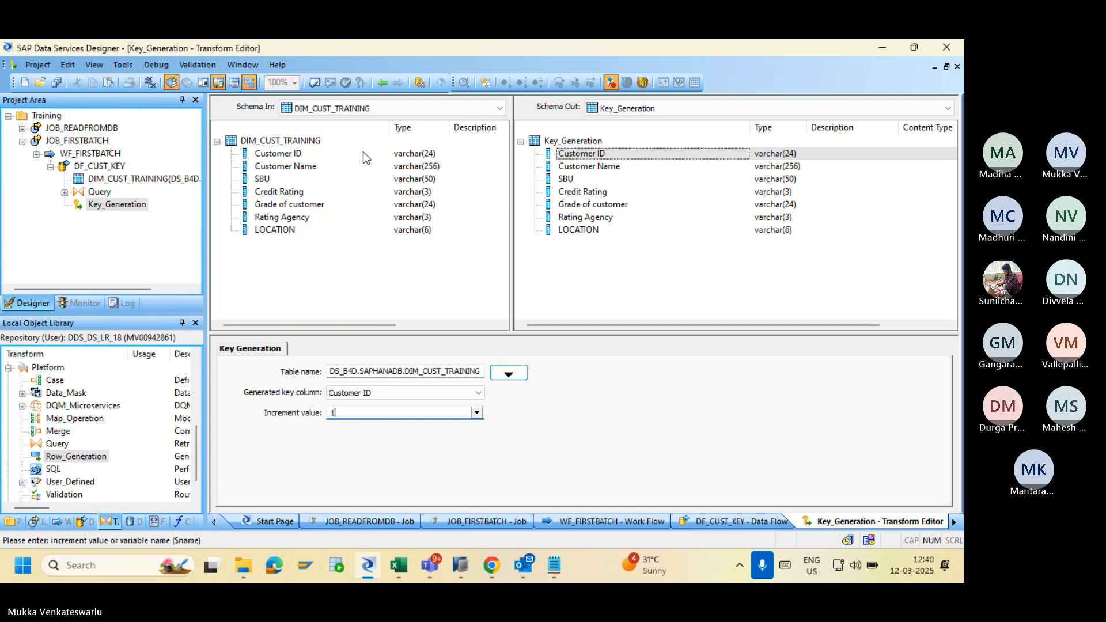
click(383, 83)
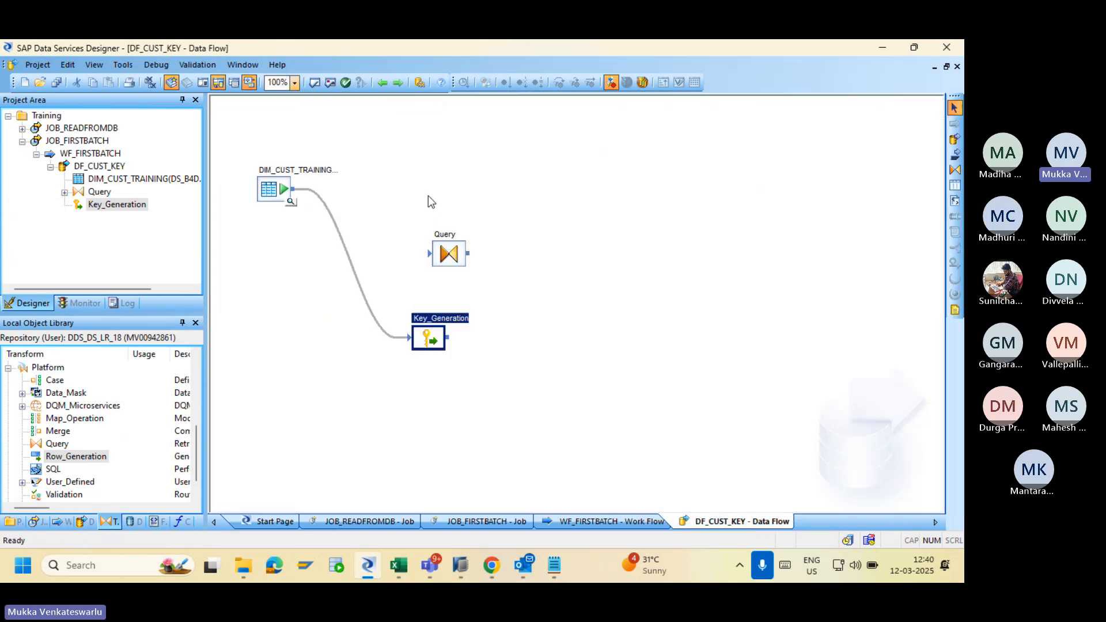
Move Query right, link Key_Generation into it, and check its SELECT, FROM and WHERE tabs.
drag(450, 254, 613, 299)
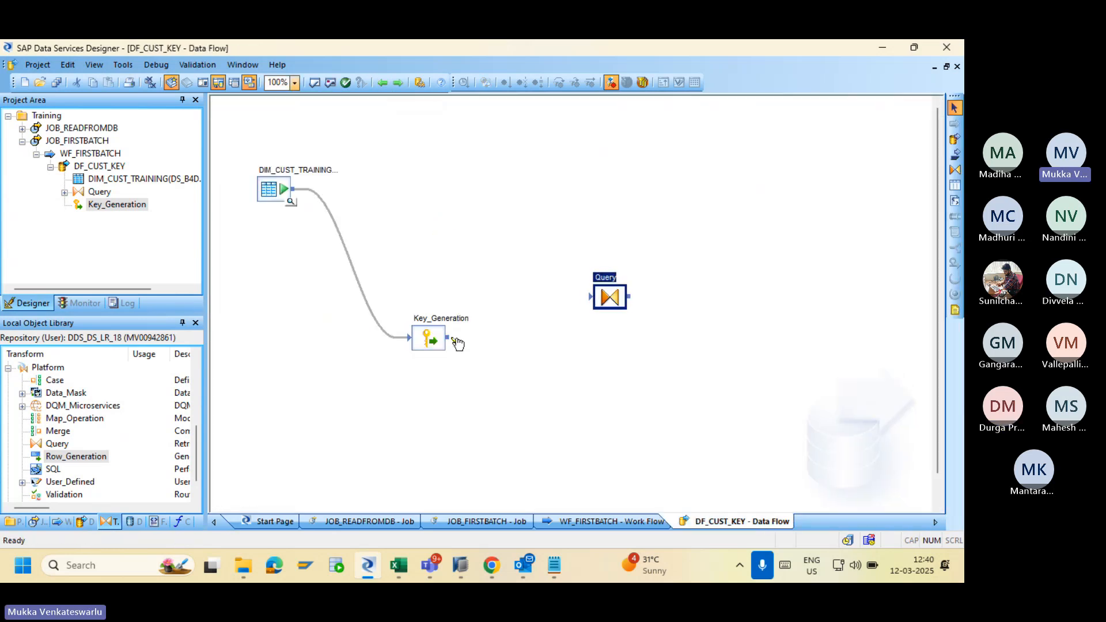
drag(452, 340, 593, 297)
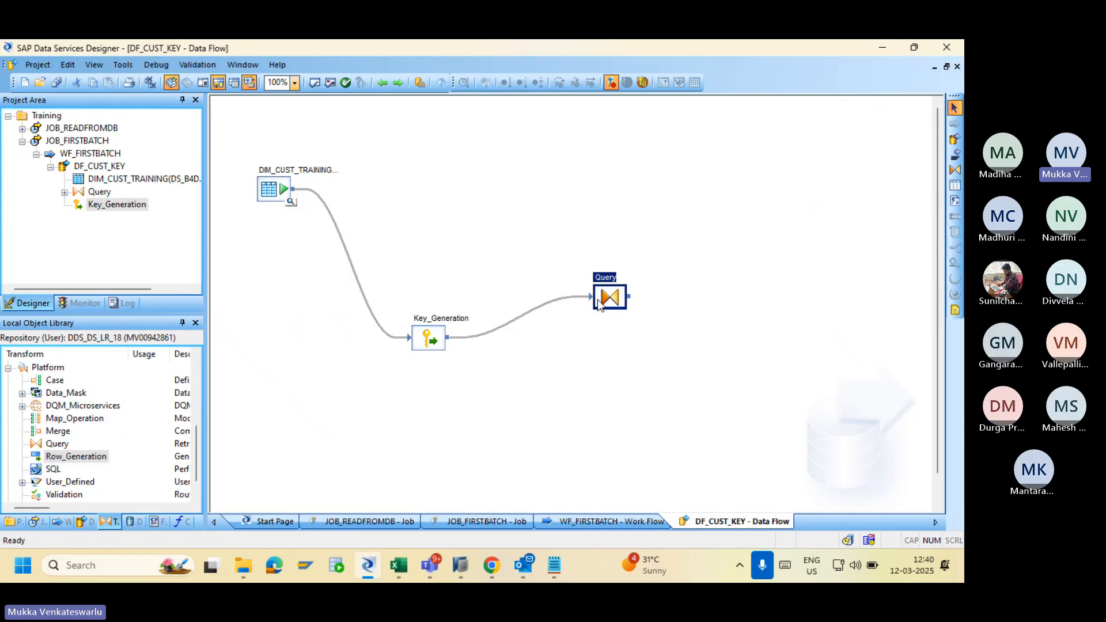
double_click(609, 296)
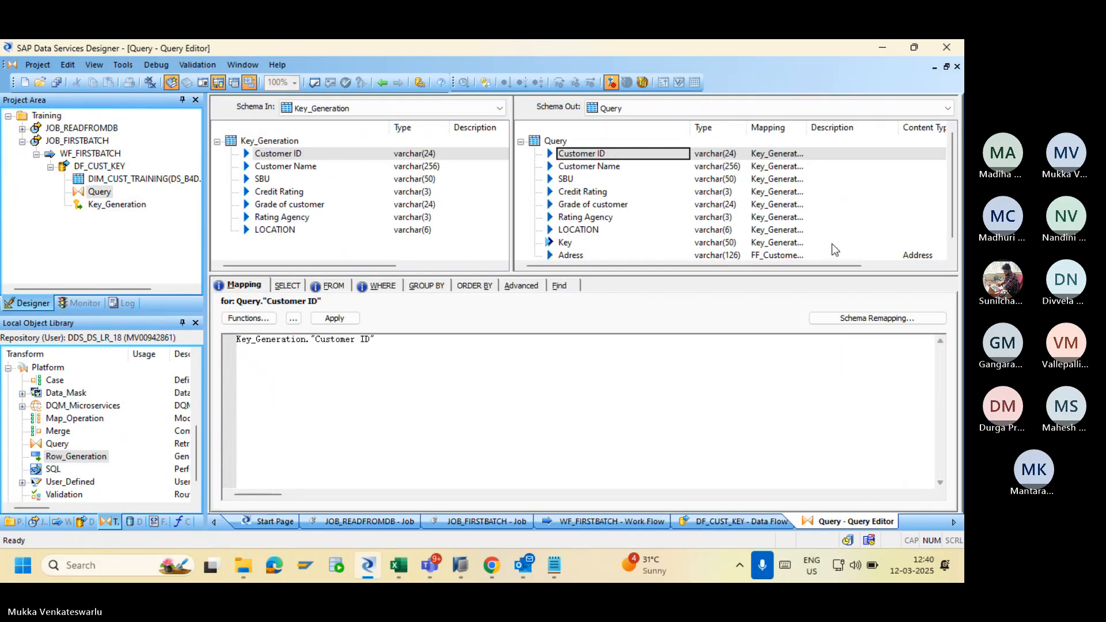
scroll(953, 252, down, 1)
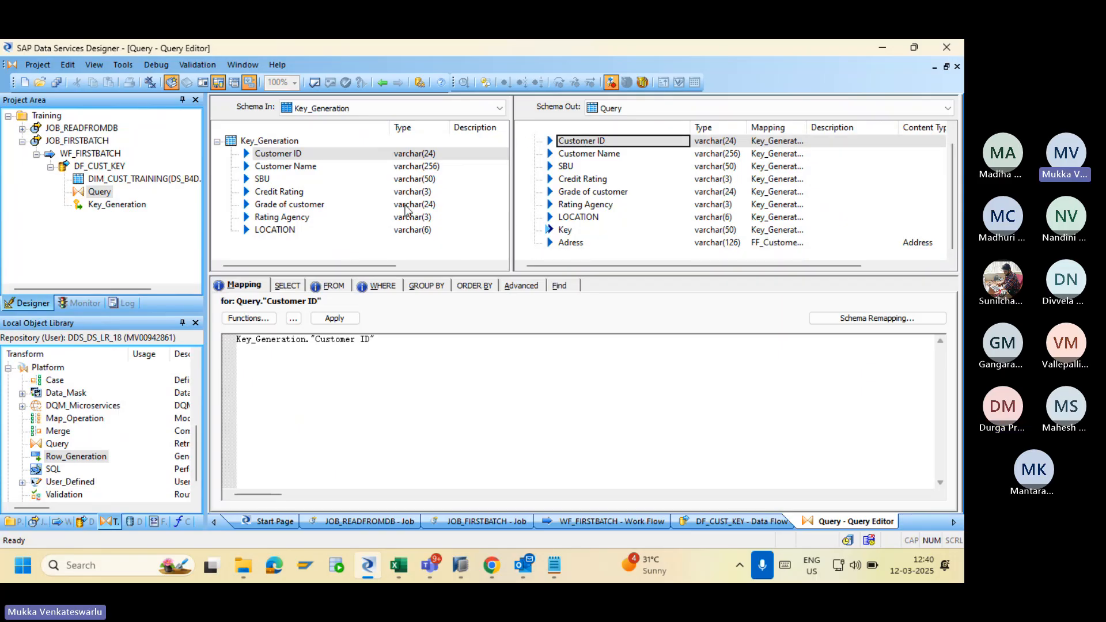
click(296, 285)
click(336, 285)
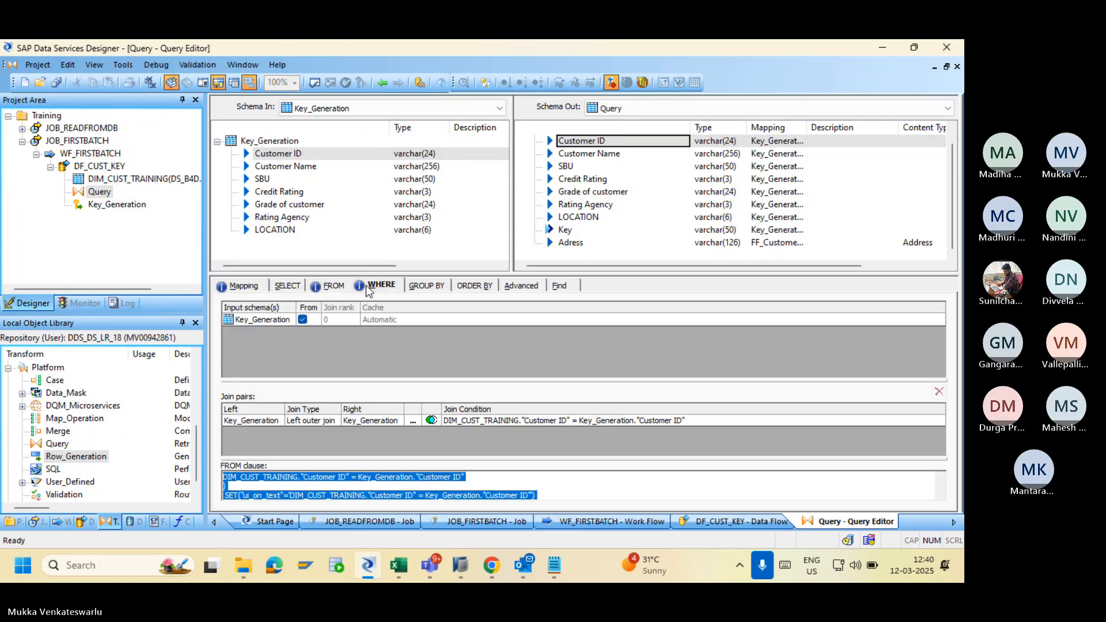
click(369, 285)
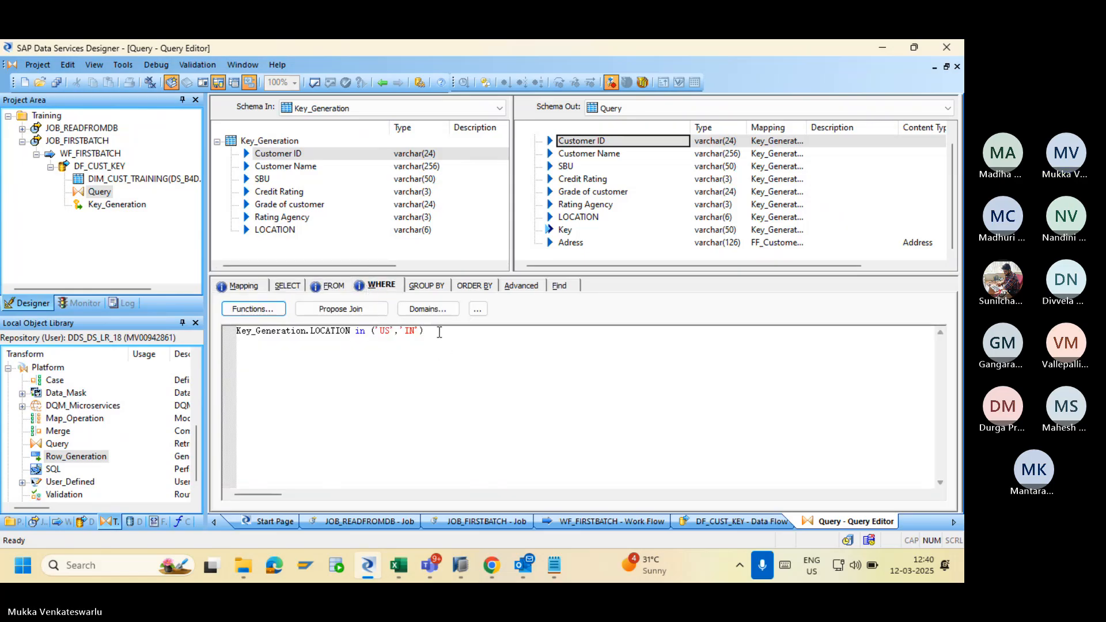
click(382, 82)
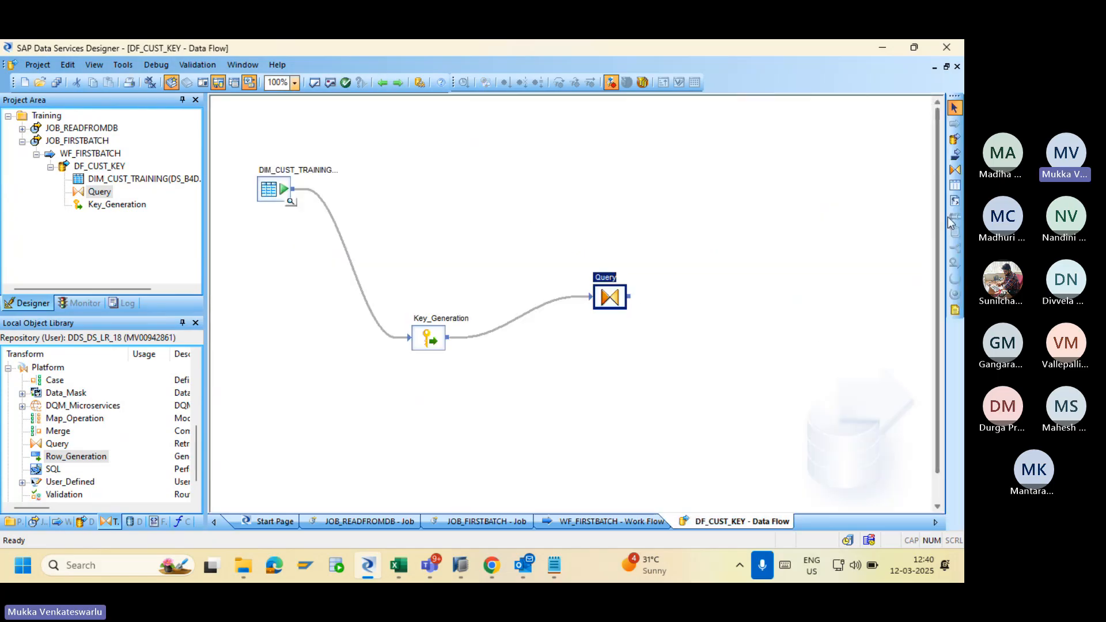
Create template table DIM_CUSTKEY in datastore DS_B4D with owner SA.
click(954, 185)
click(755, 316)
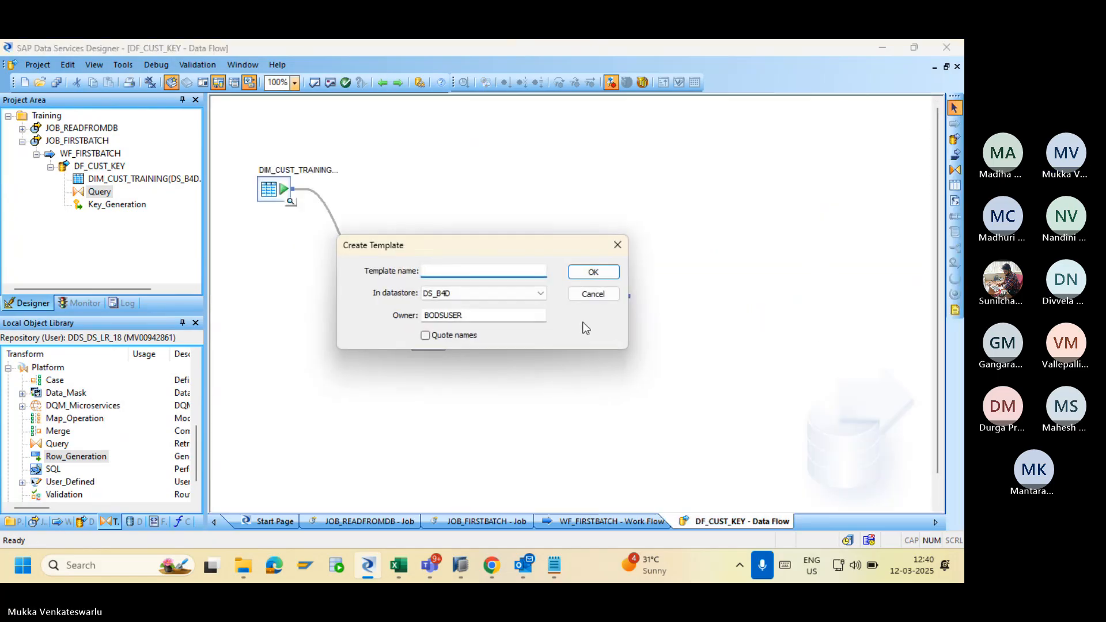
click(540, 295)
click(522, 302)
drag(512, 316, 404, 317)
text(SAPHANADB)
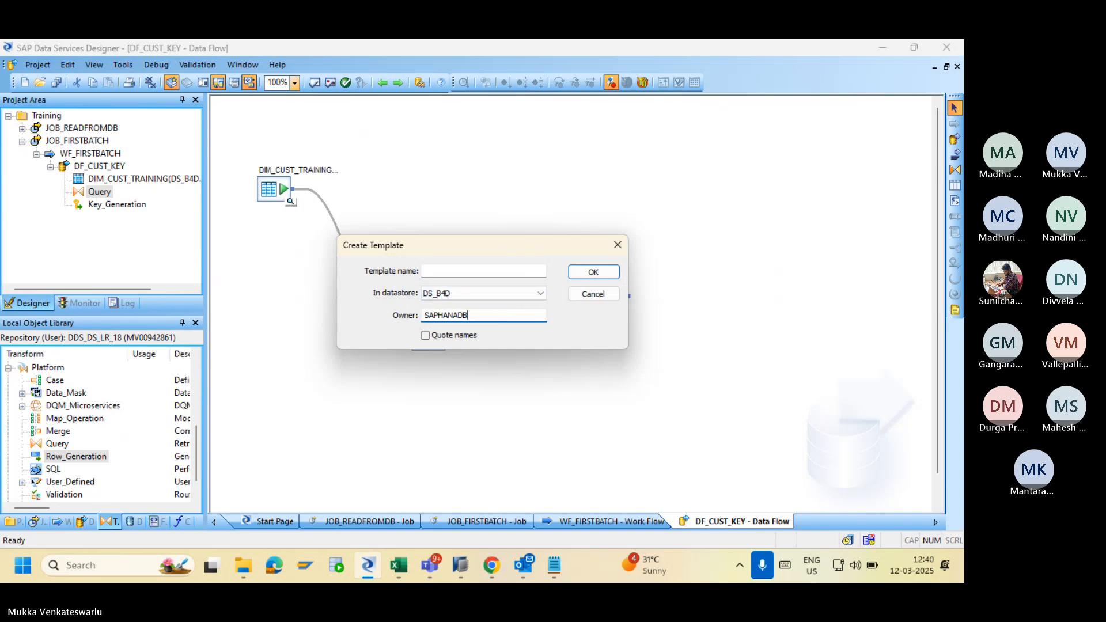
click(452, 271)
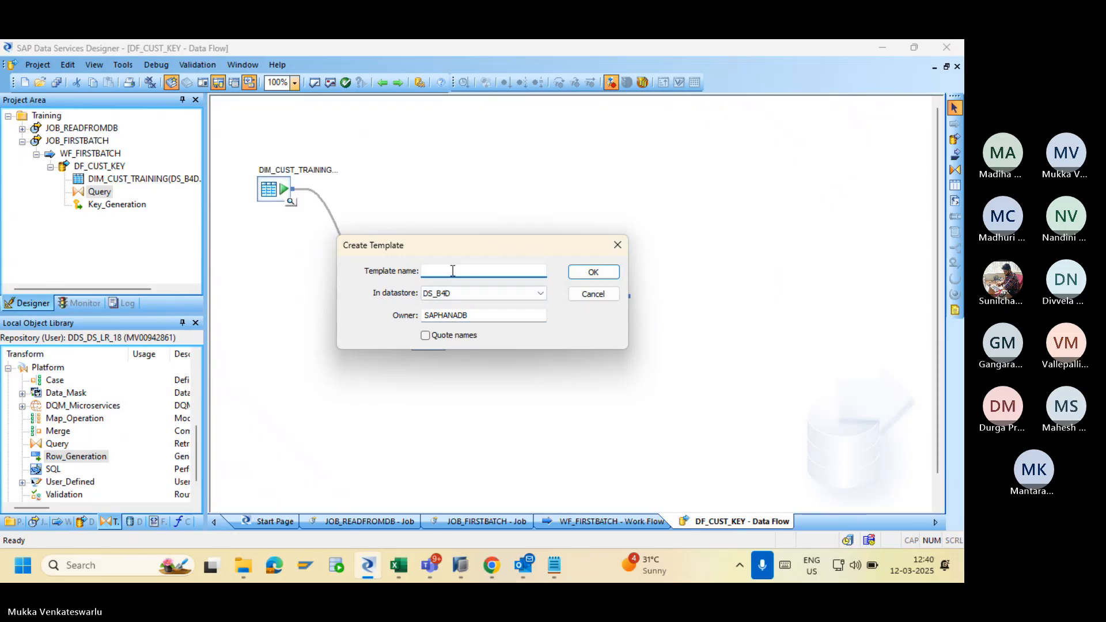
text(DIM_)
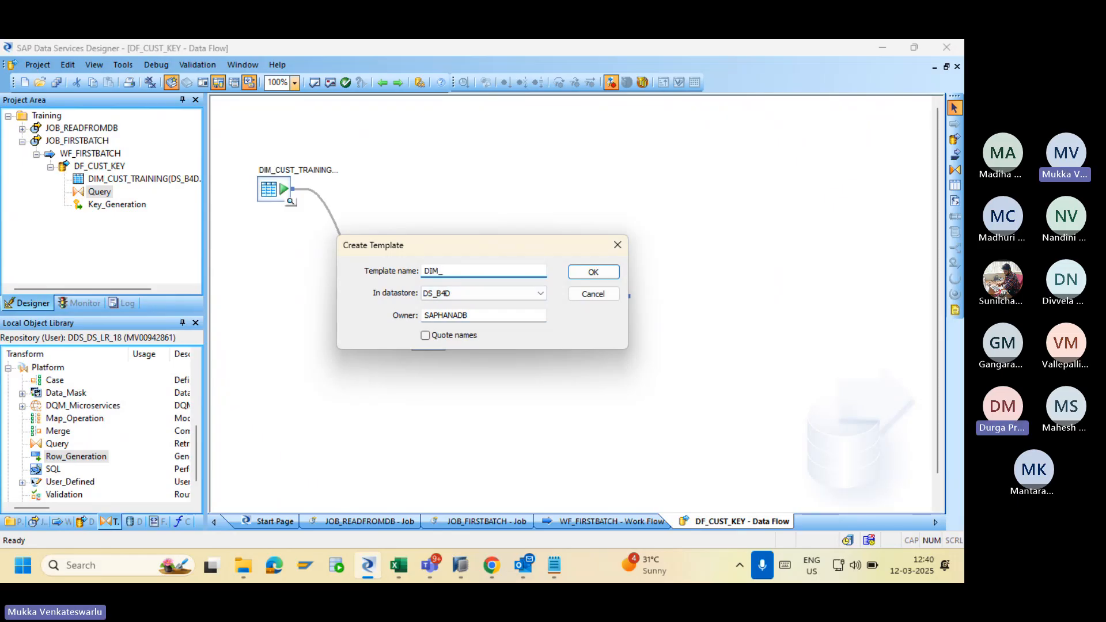
text(CUSTKEY)
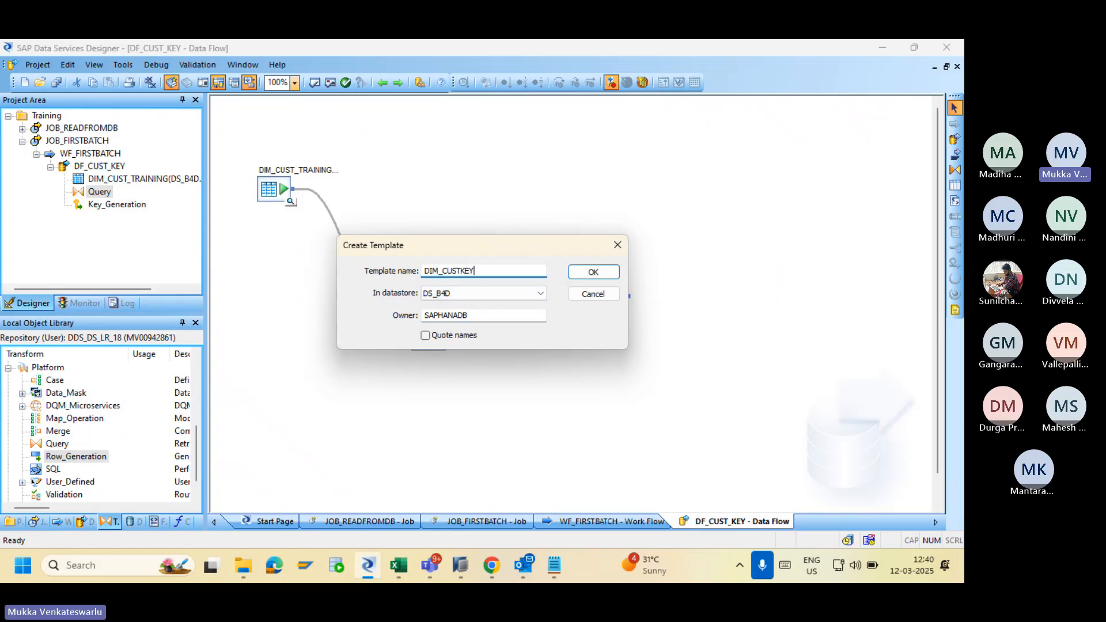
click(587, 274)
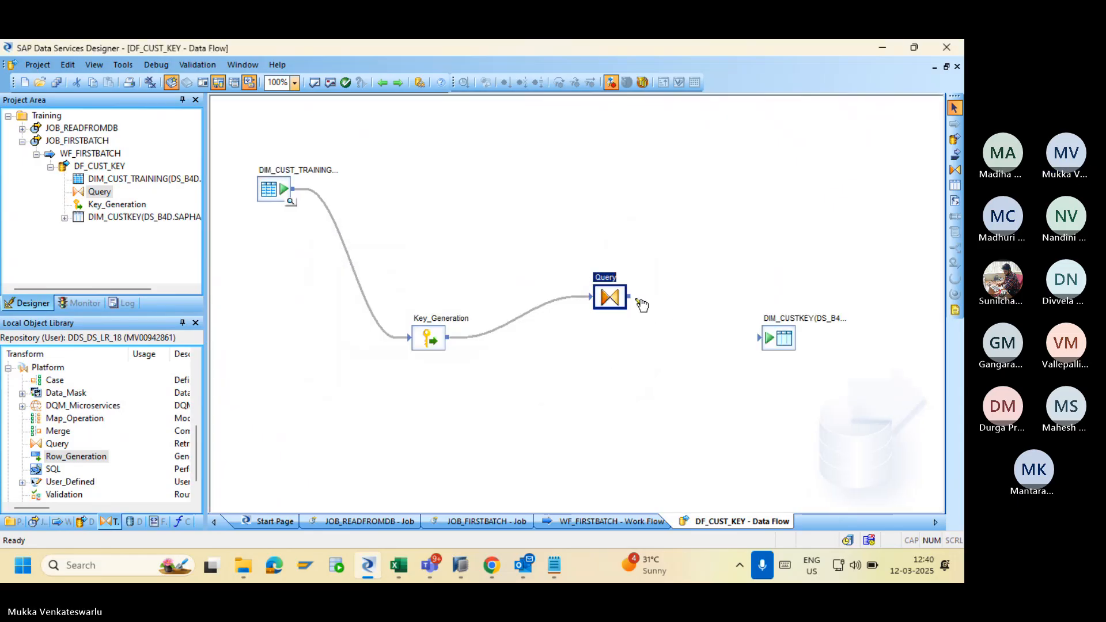
Feed Query into DIM_CUSTKEY, keep bulk loading off, and delete table data before loading.
drag(633, 300, 760, 340)
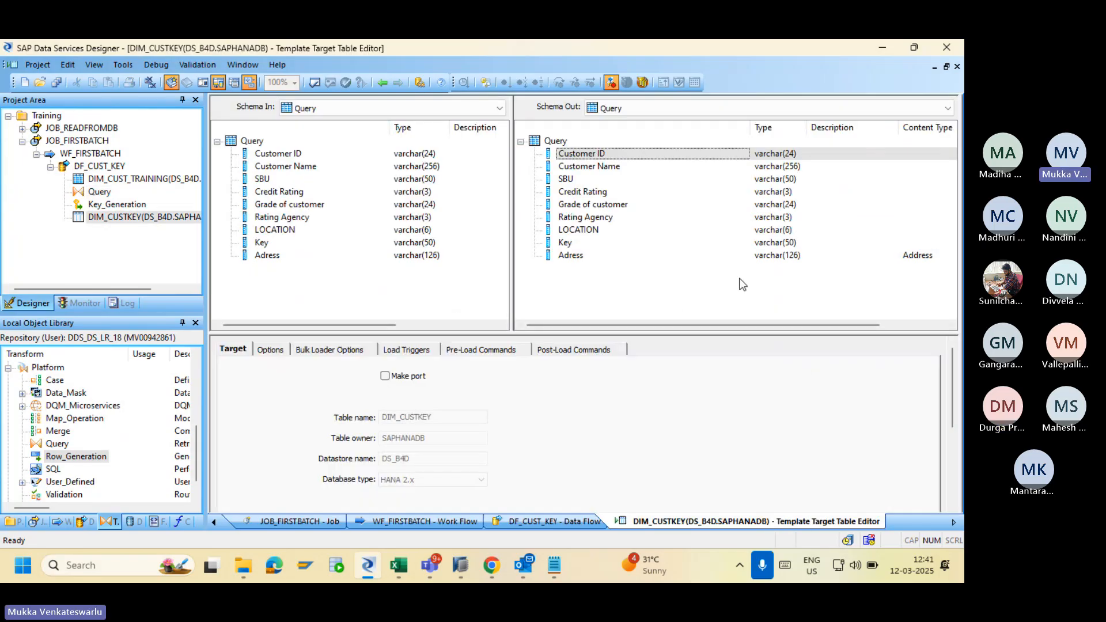
click(349, 350)
click(230, 369)
click(230, 369)
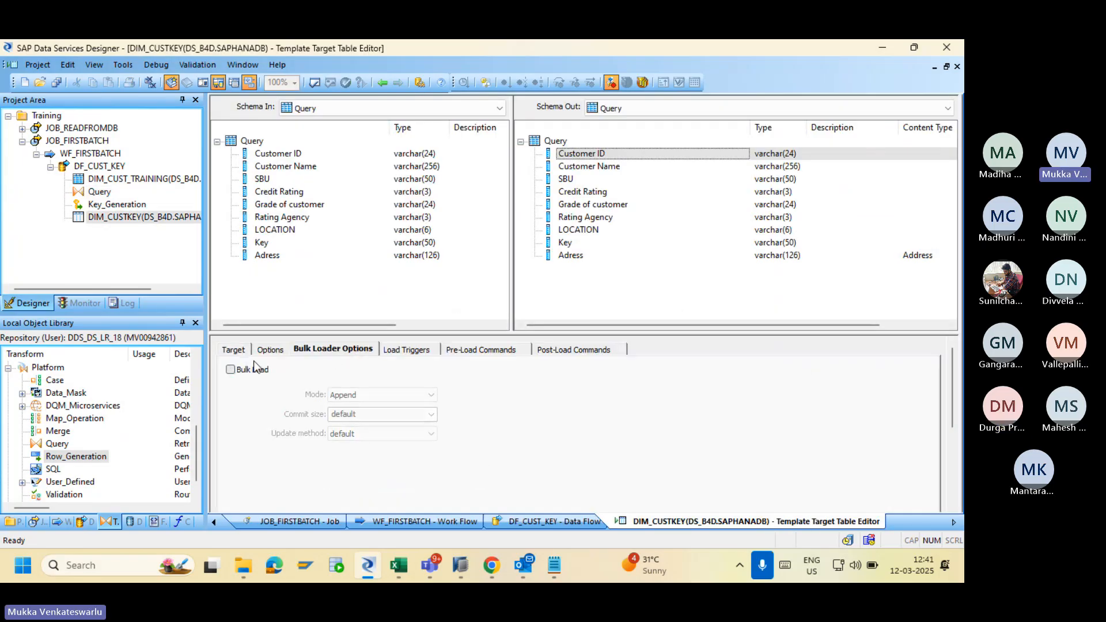
click(268, 353)
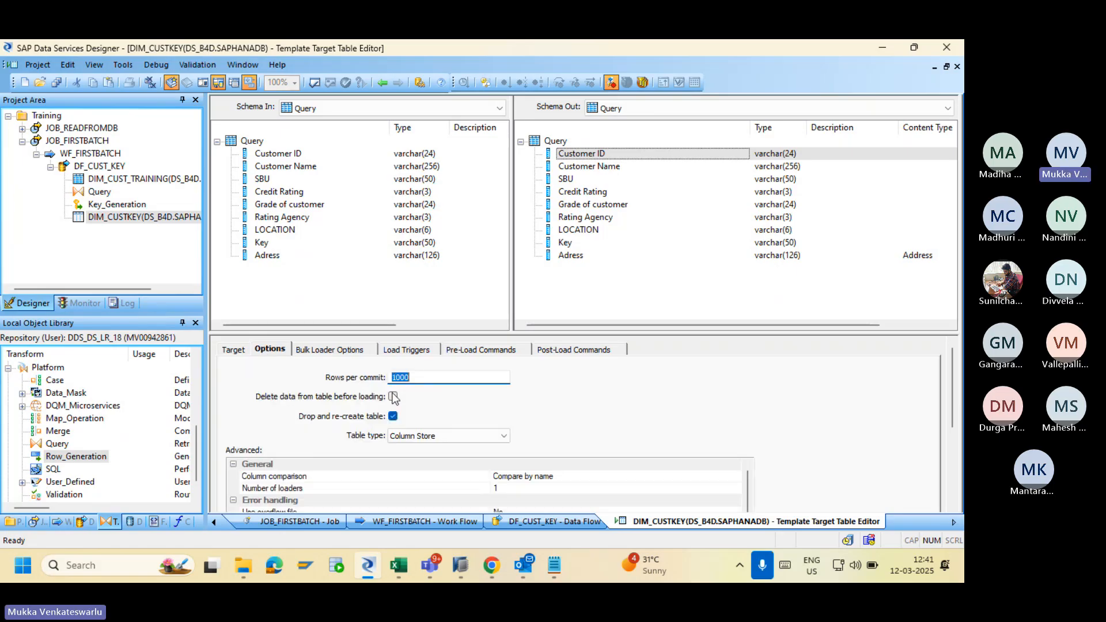
click(392, 395)
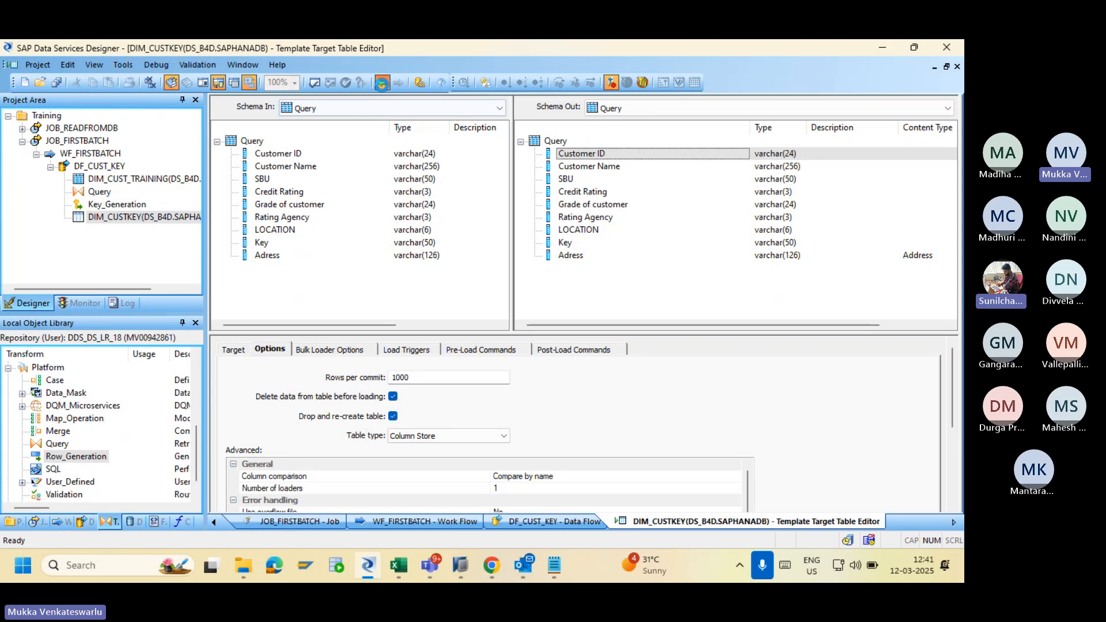
click(382, 84)
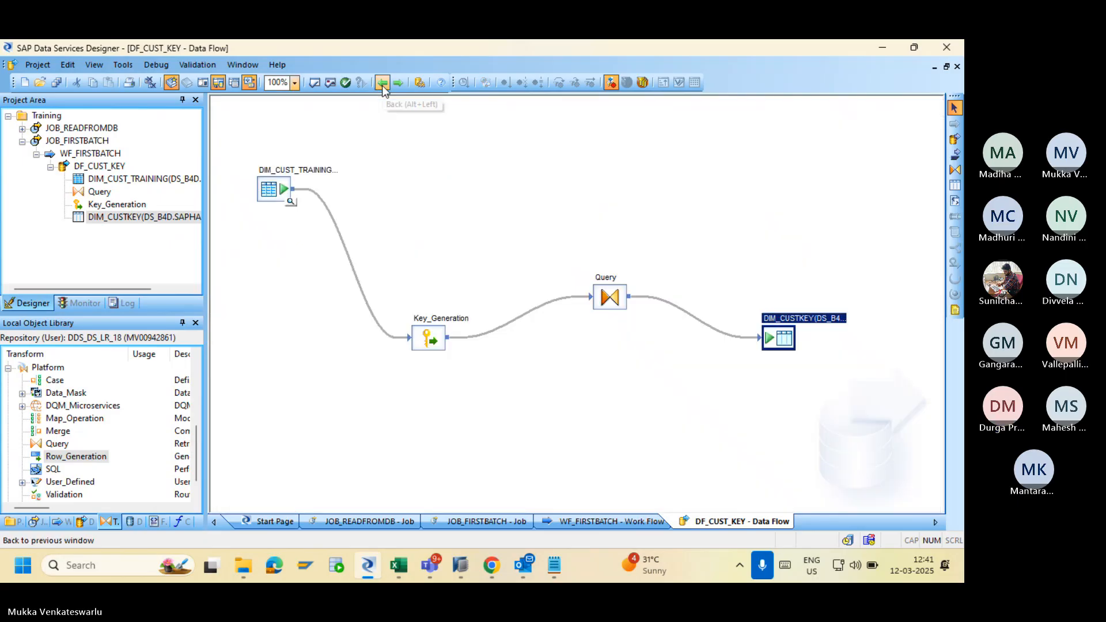
double_click(270, 192)
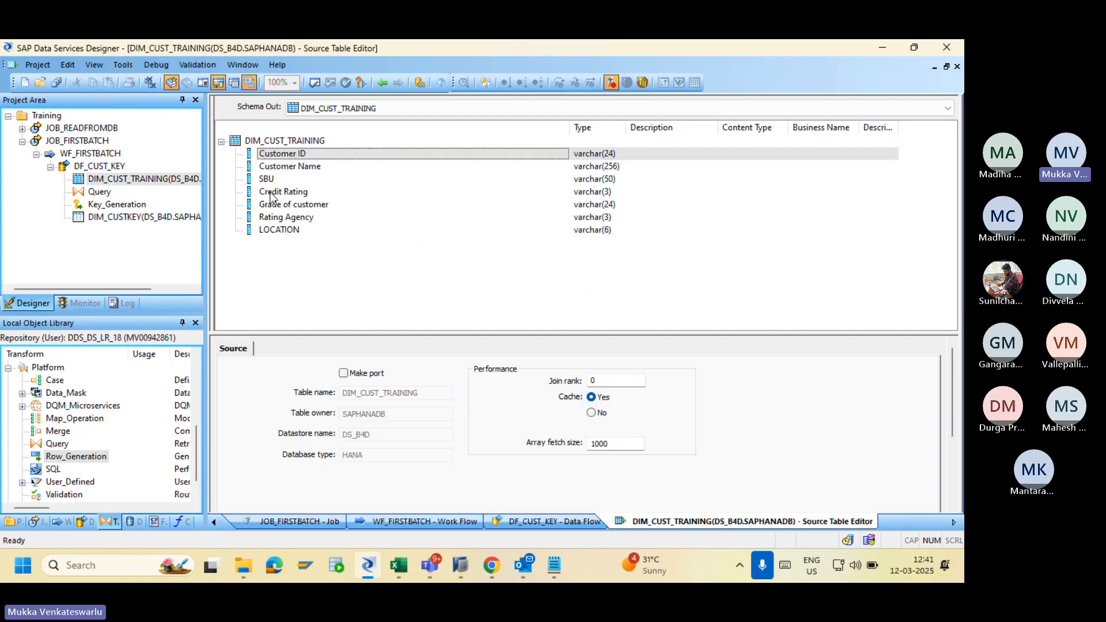
click(383, 83)
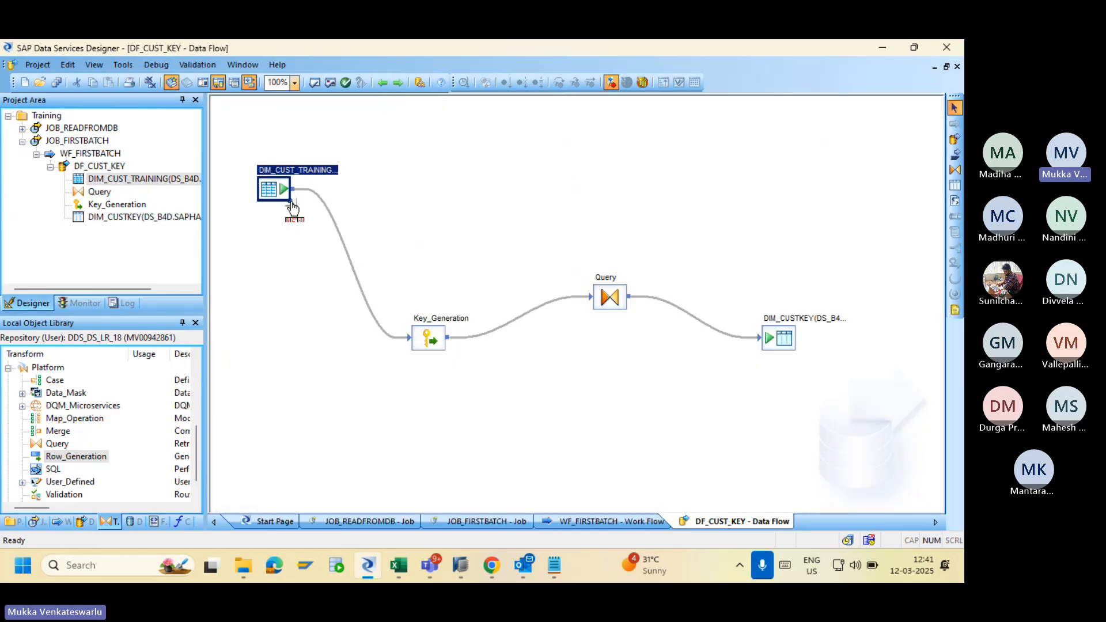
double_click(426, 339)
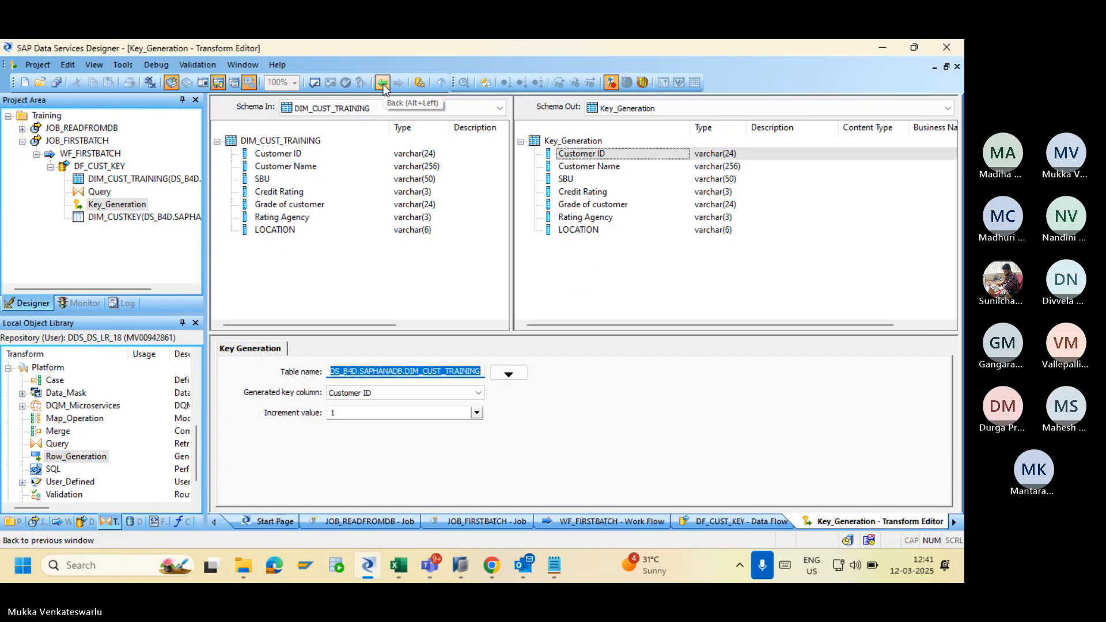
click(567, 168)
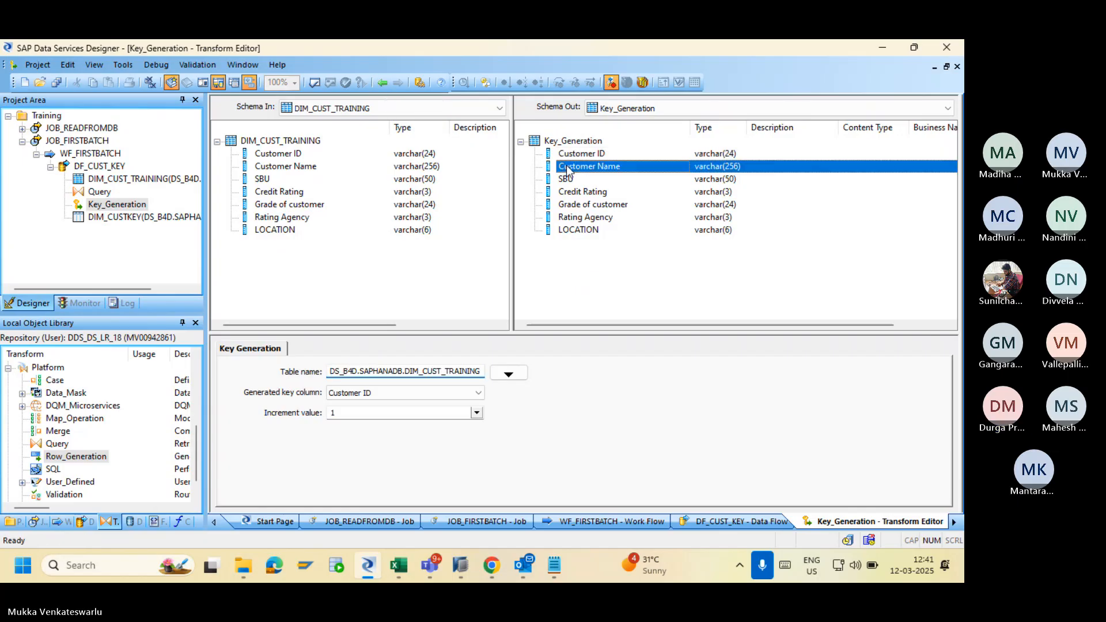
click(569, 192)
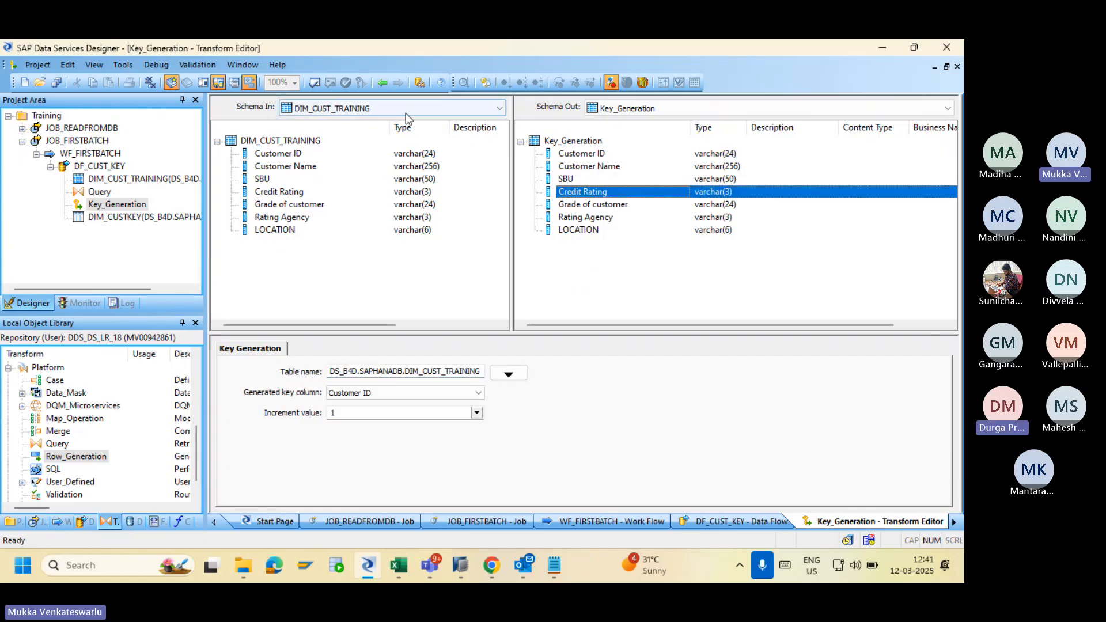
click(382, 83)
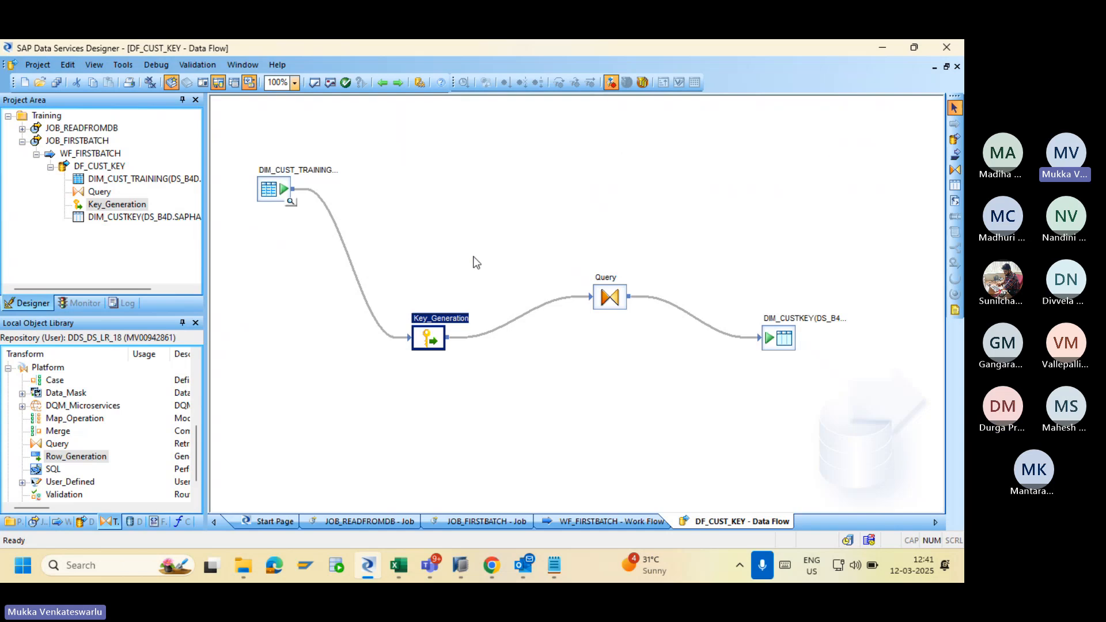
Validate DF_CUST_KEY from the Query transform and read the Adress and Customer ID column errors.
click(612, 298)
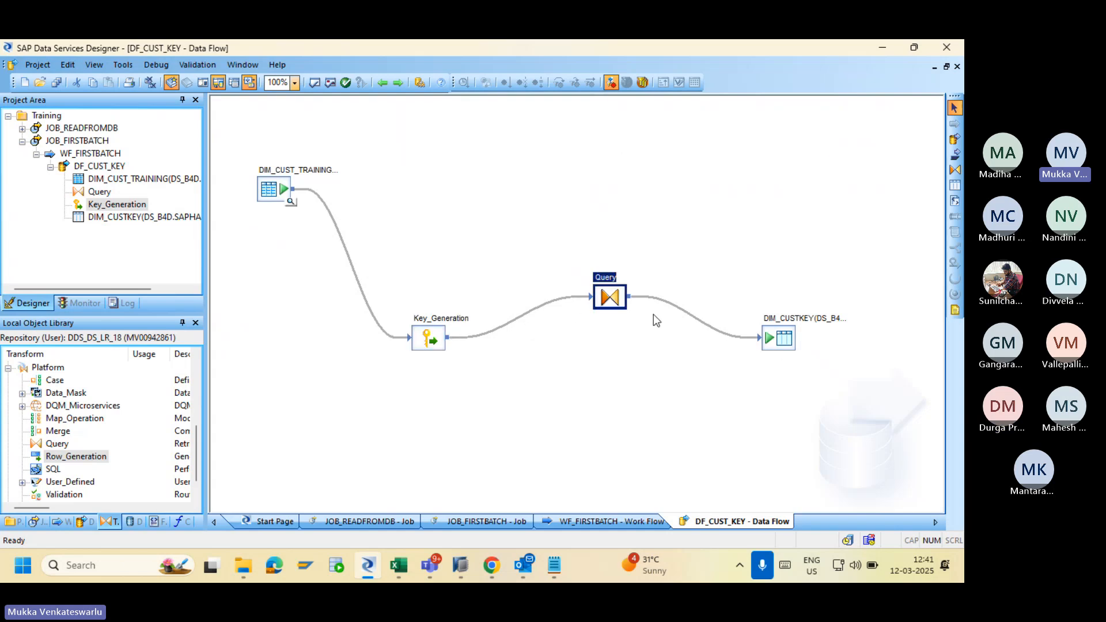
click(315, 83)
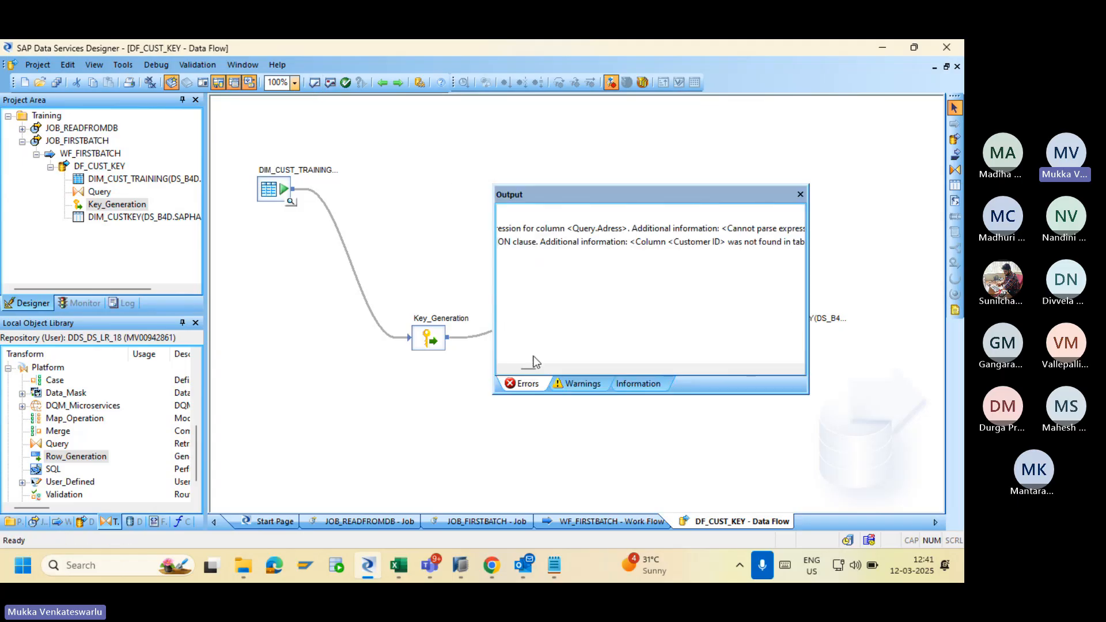
drag(531, 372, 540, 372)
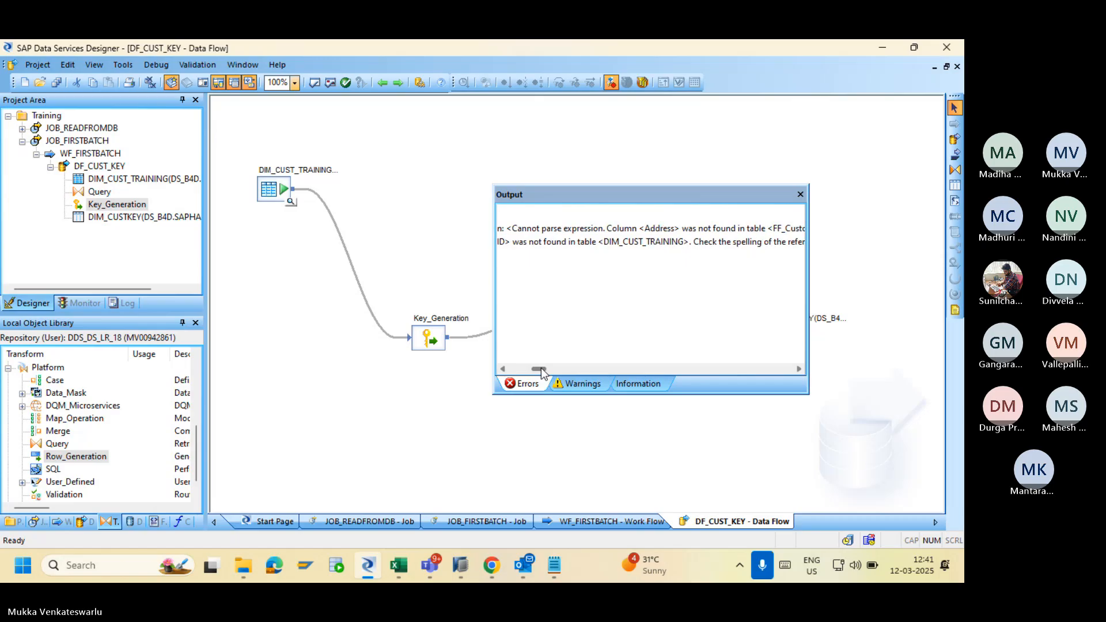
click(801, 194)
Delete the Adress column from the Query's output schema.
double_click(603, 305)
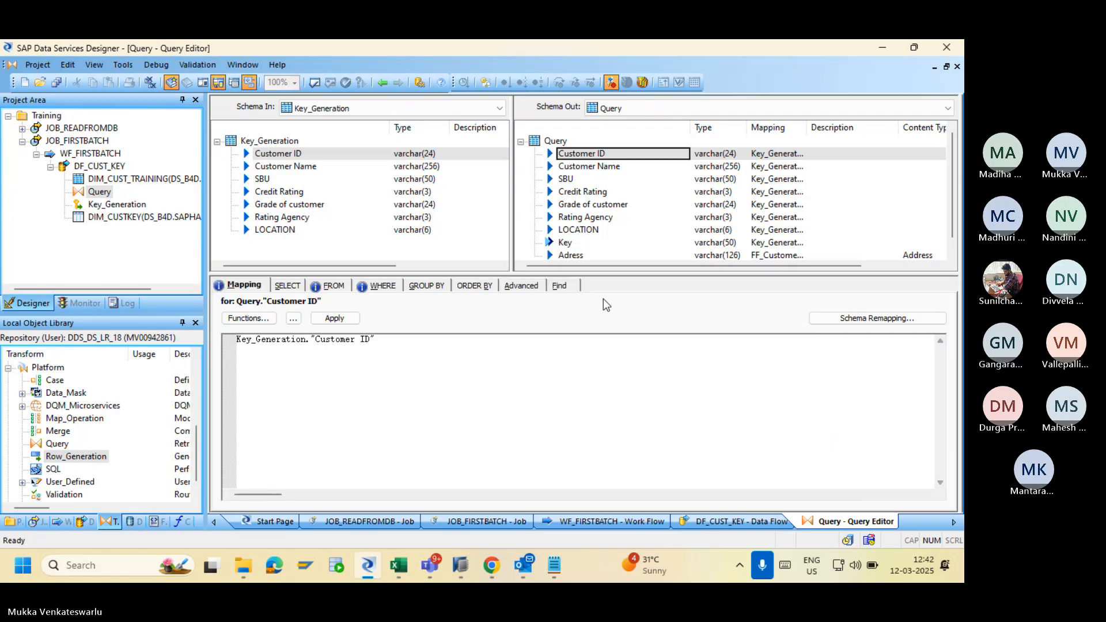
click(565, 254)
right_click(566, 254)
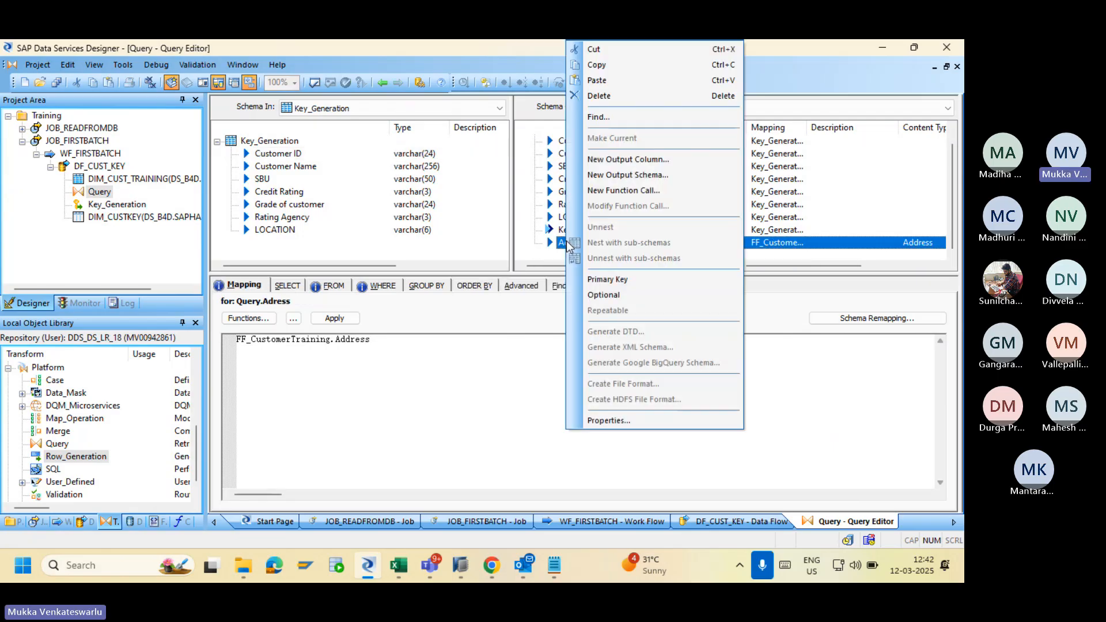
click(603, 95)
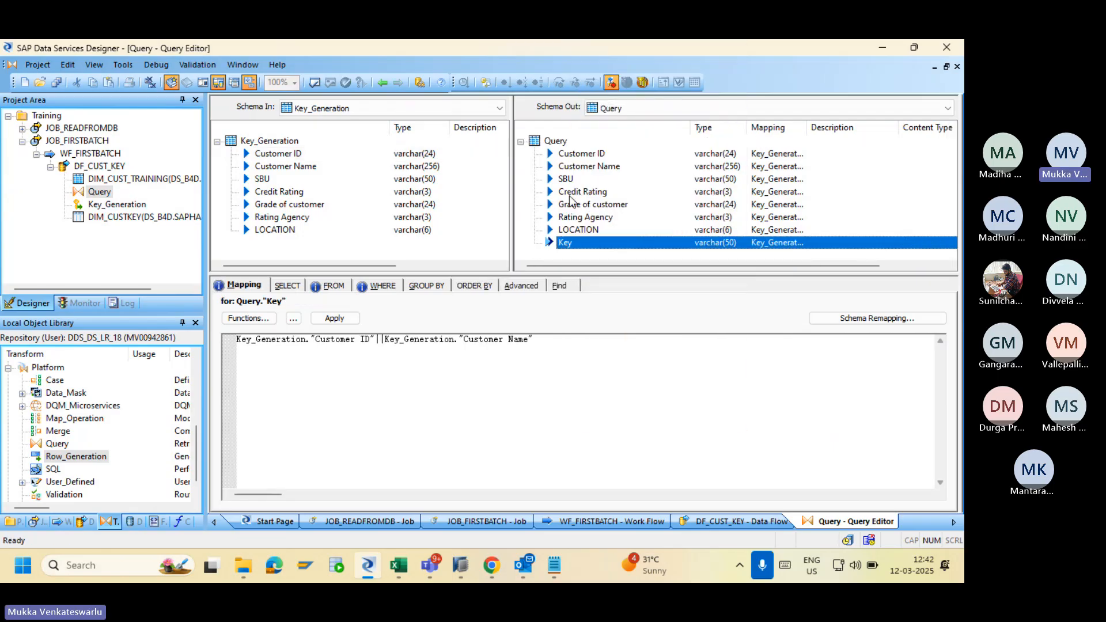
Revalidate the data flow, note the invalid Customer ID join condition, and reopen the Query.
click(380, 82)
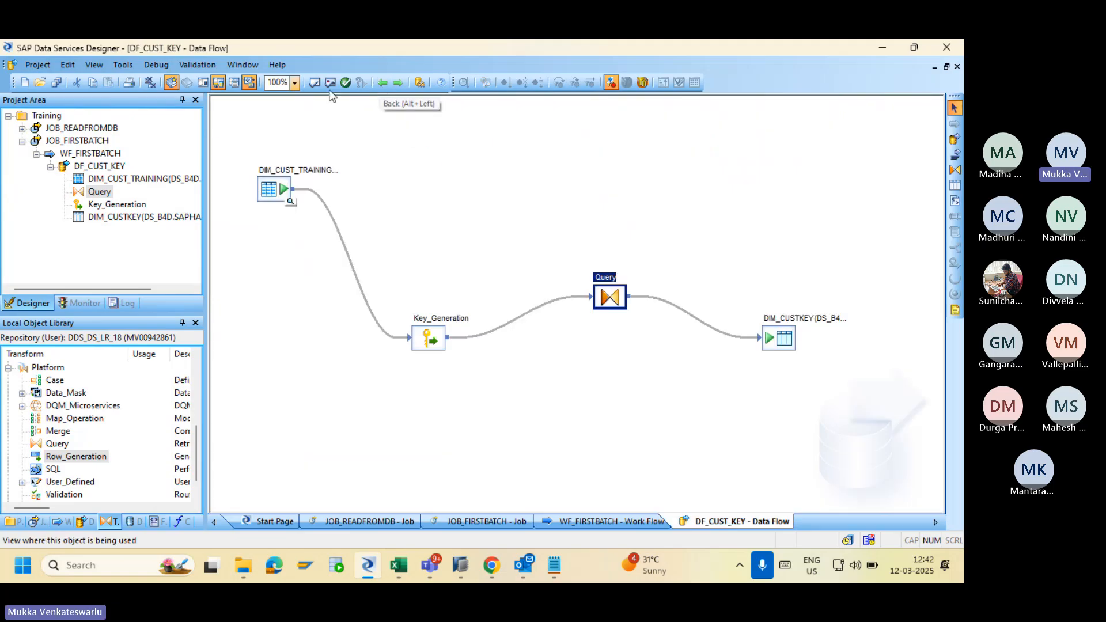
click(314, 83)
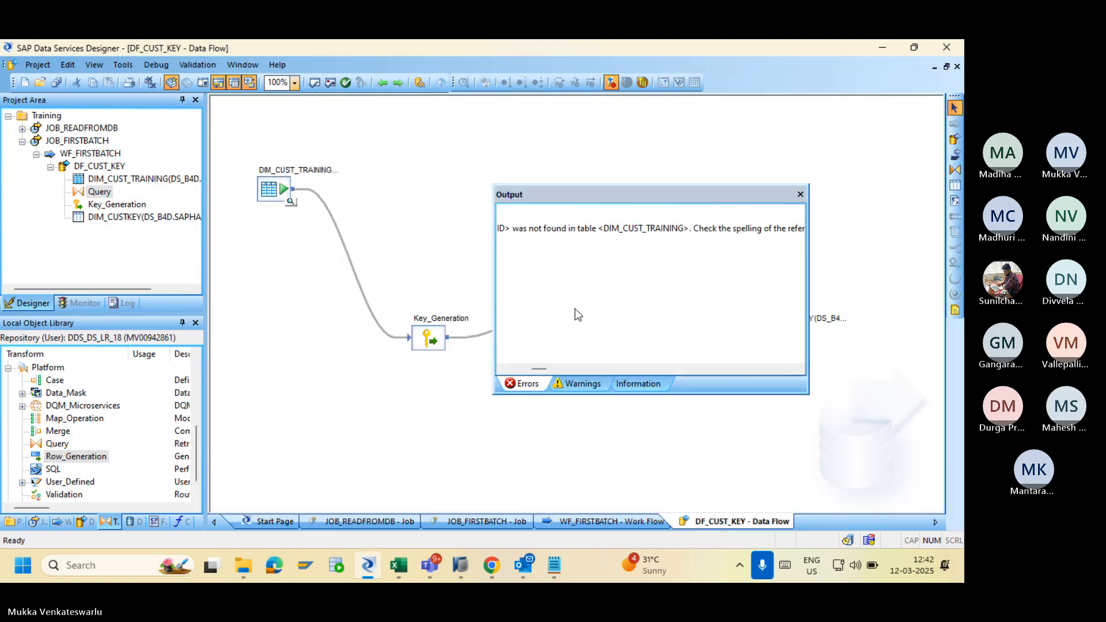
drag(539, 368, 517, 370)
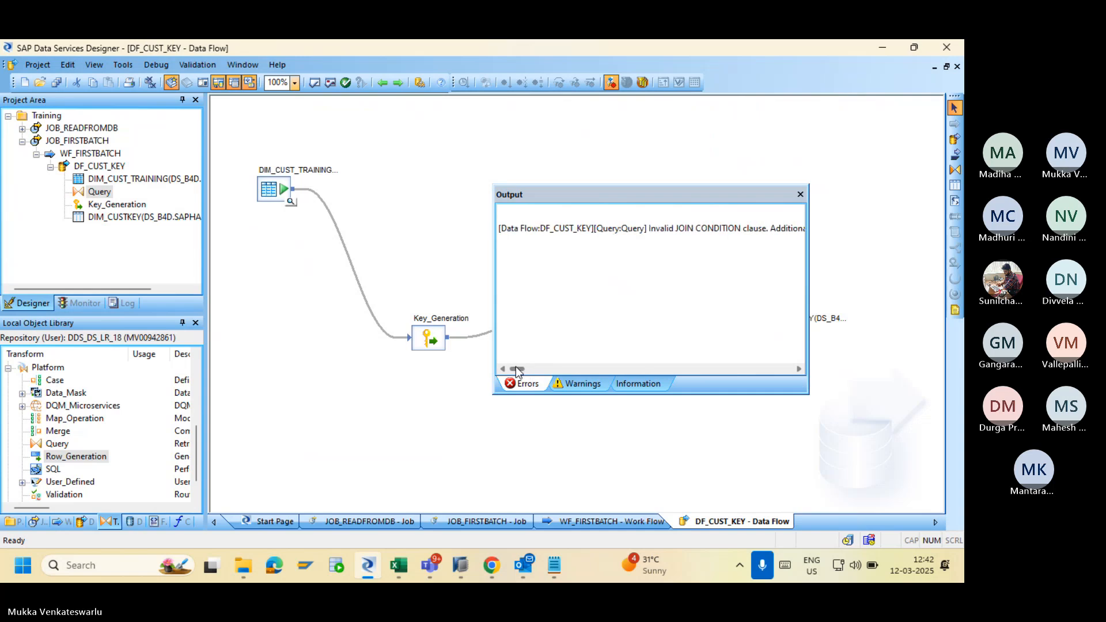
click(800, 195)
double_click(605, 299)
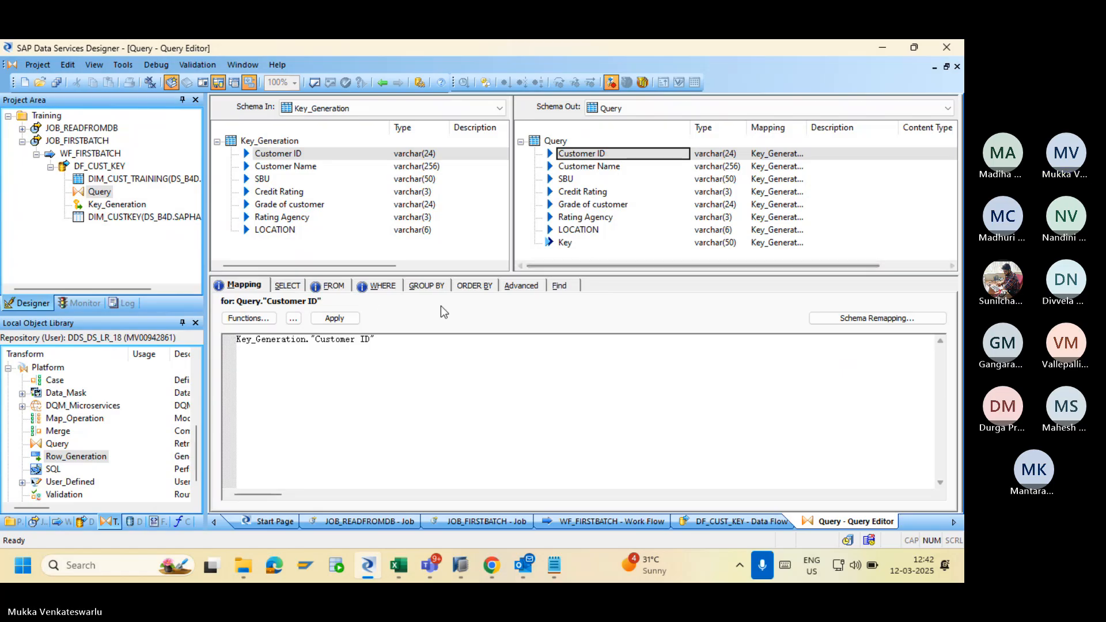
Remove the Query's join so it reads only FROM Key_Generation.
click(332, 285)
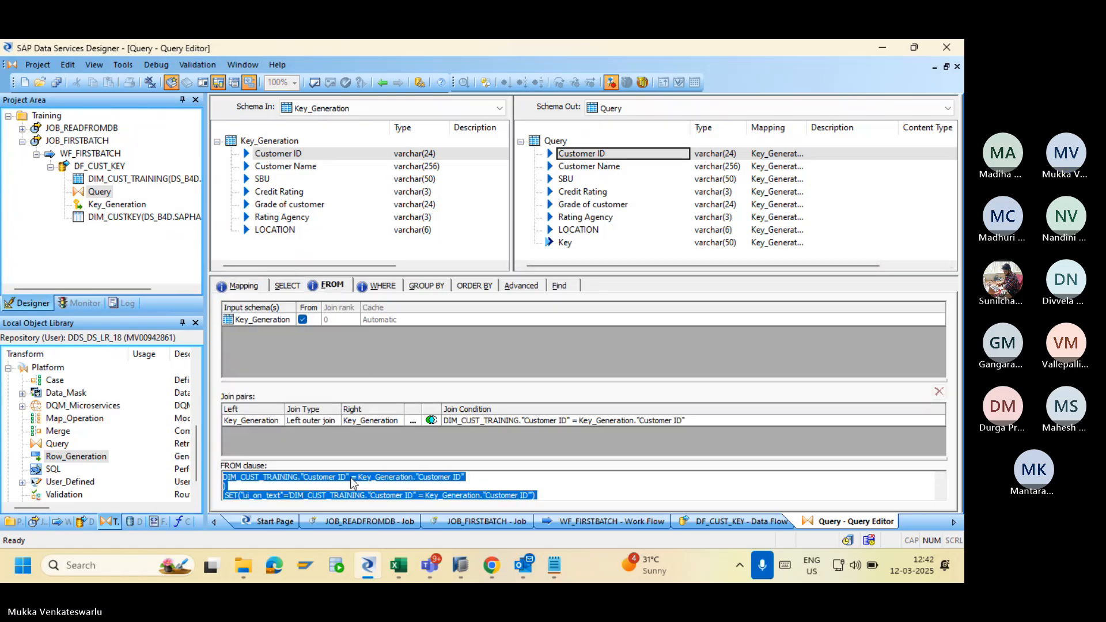
click(294, 422)
click(333, 420)
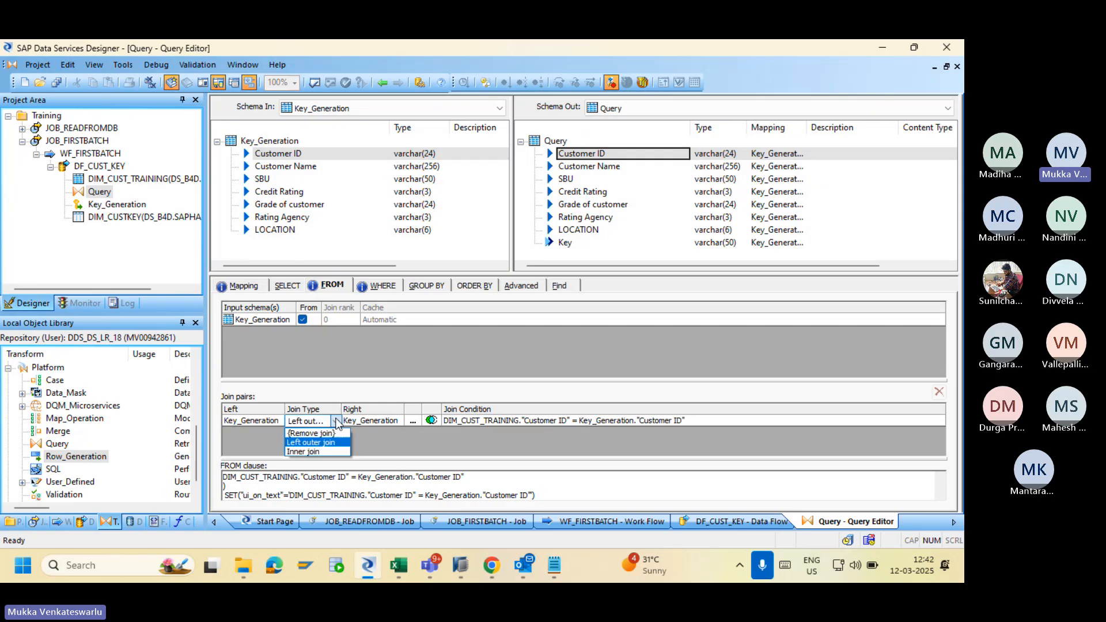
click(311, 432)
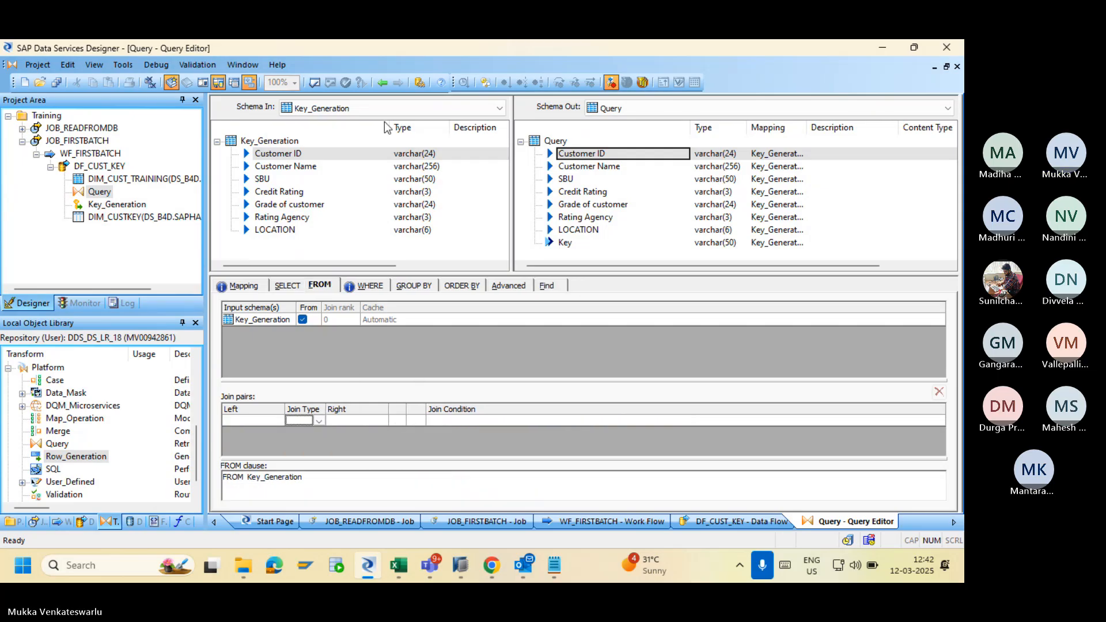
Revalidate DF_CUST_KEY, leaving only a varchar(50) conversion warning, and save all changed objects.
click(382, 85)
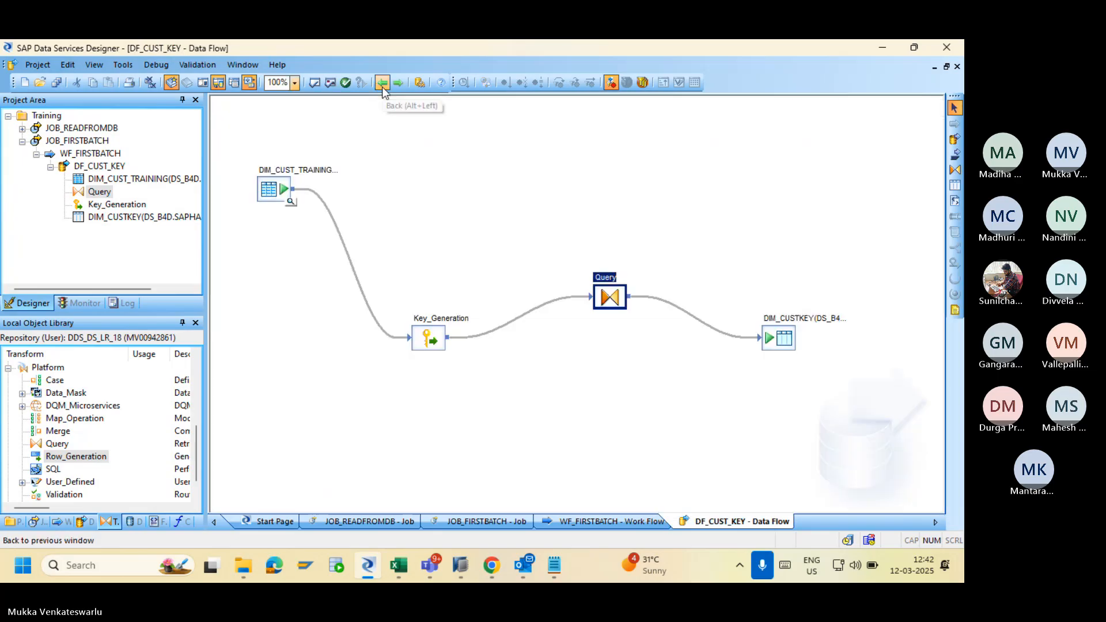
click(314, 83)
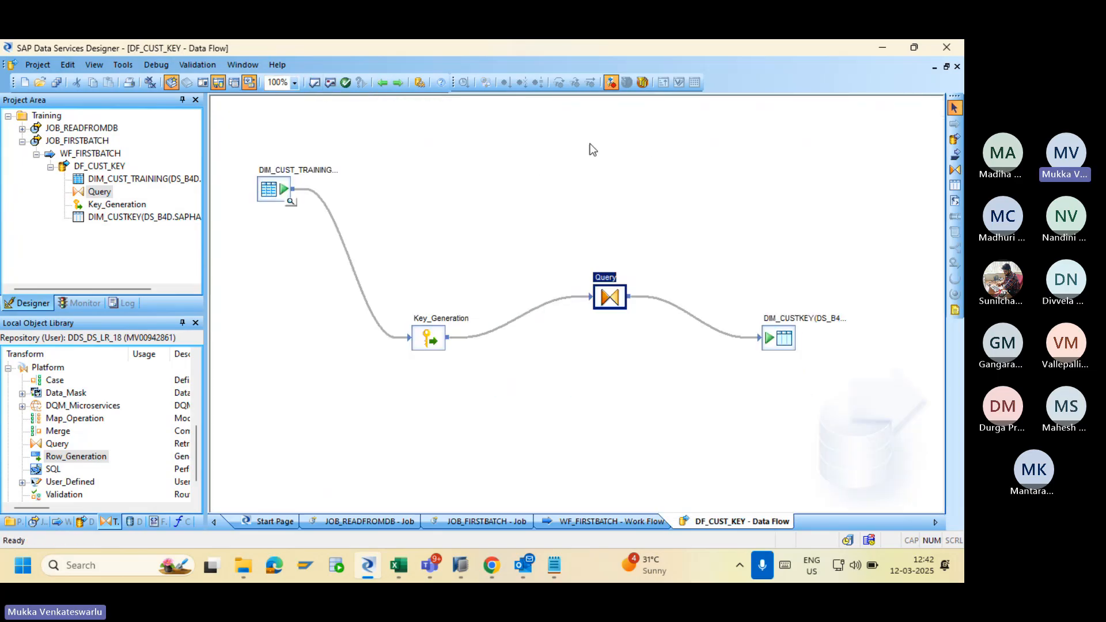
click(326, 83)
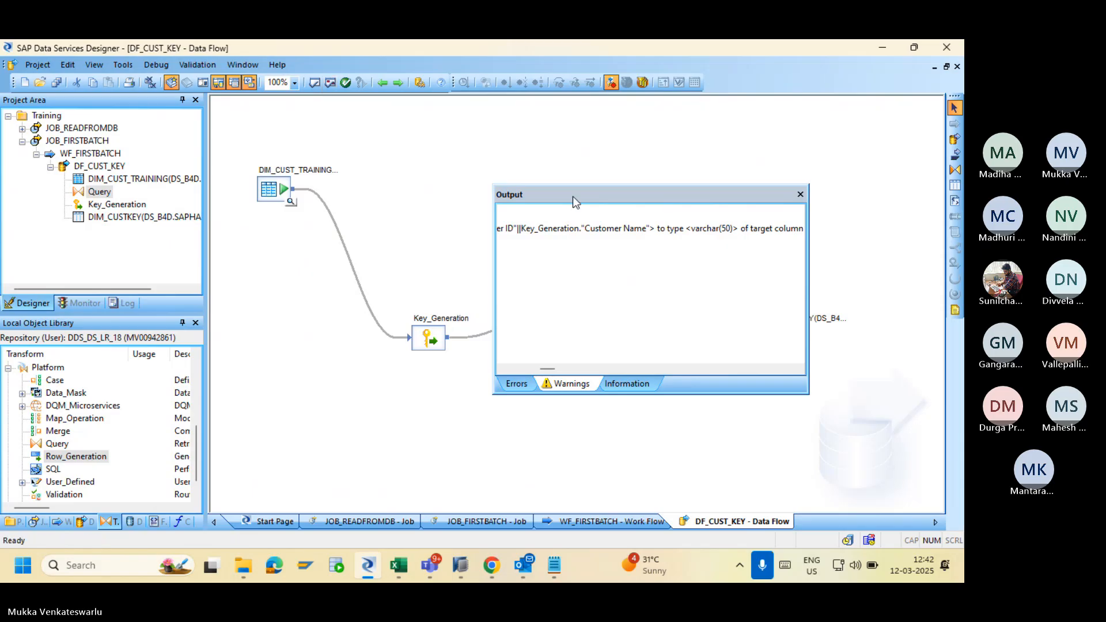
click(800, 195)
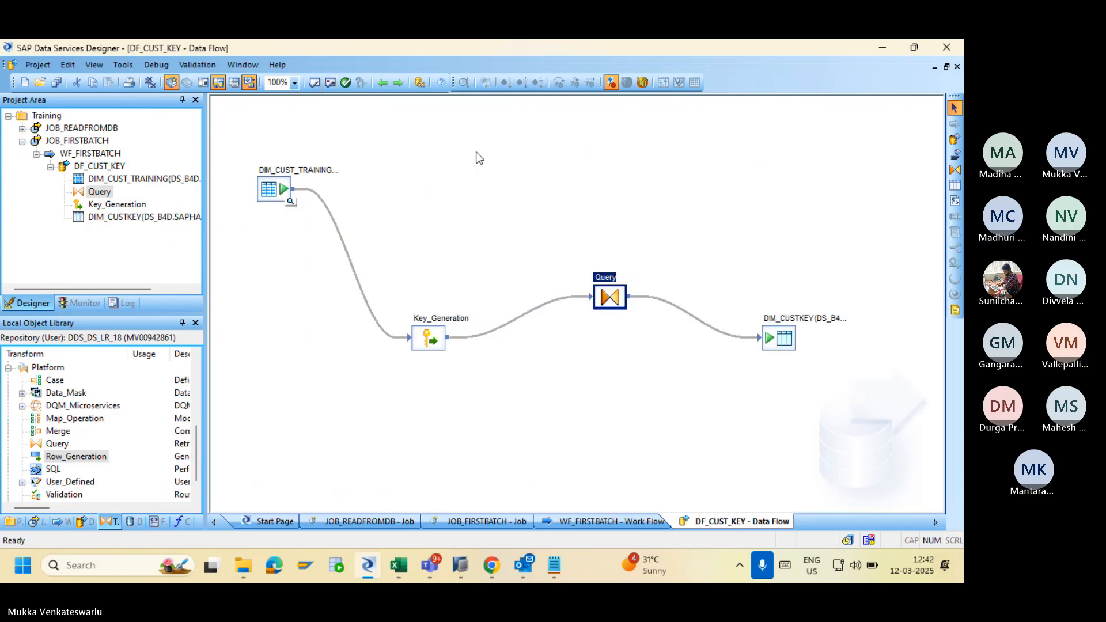
click(56, 82)
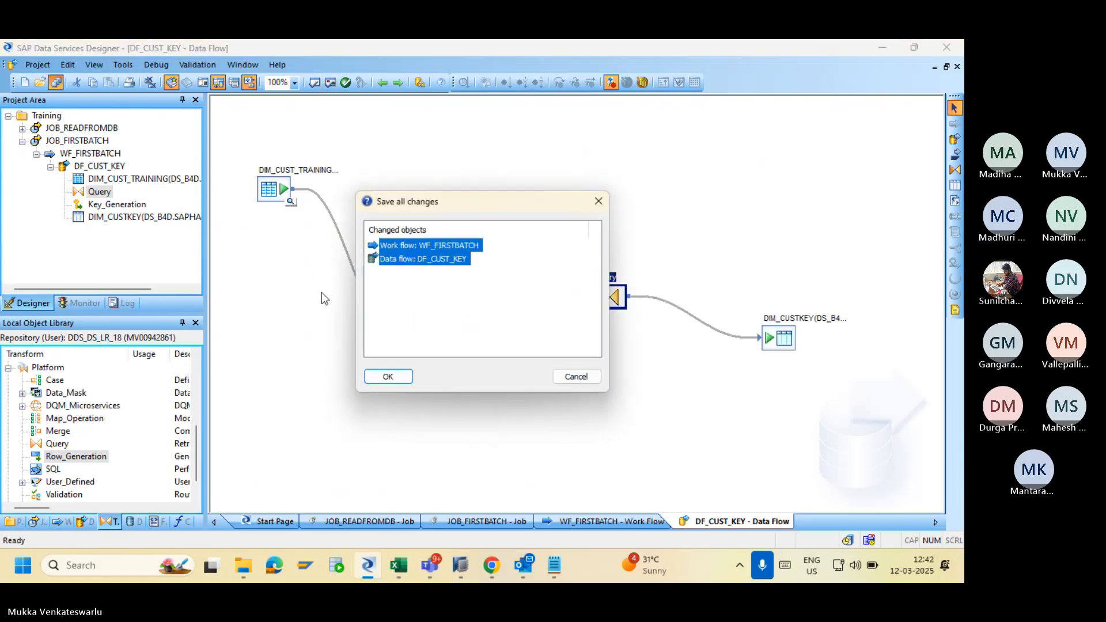
Confirm saving WF_FIRSTBATCH and DF_CUST_KEY, then bring up the Management Console in Chrome.
click(390, 380)
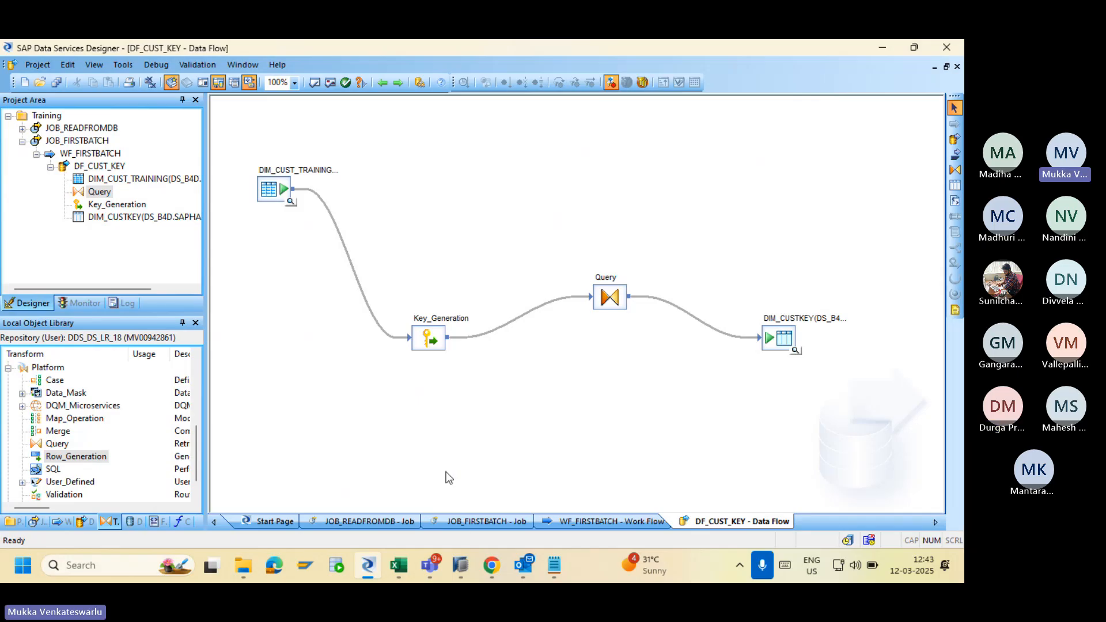
click(491, 566)
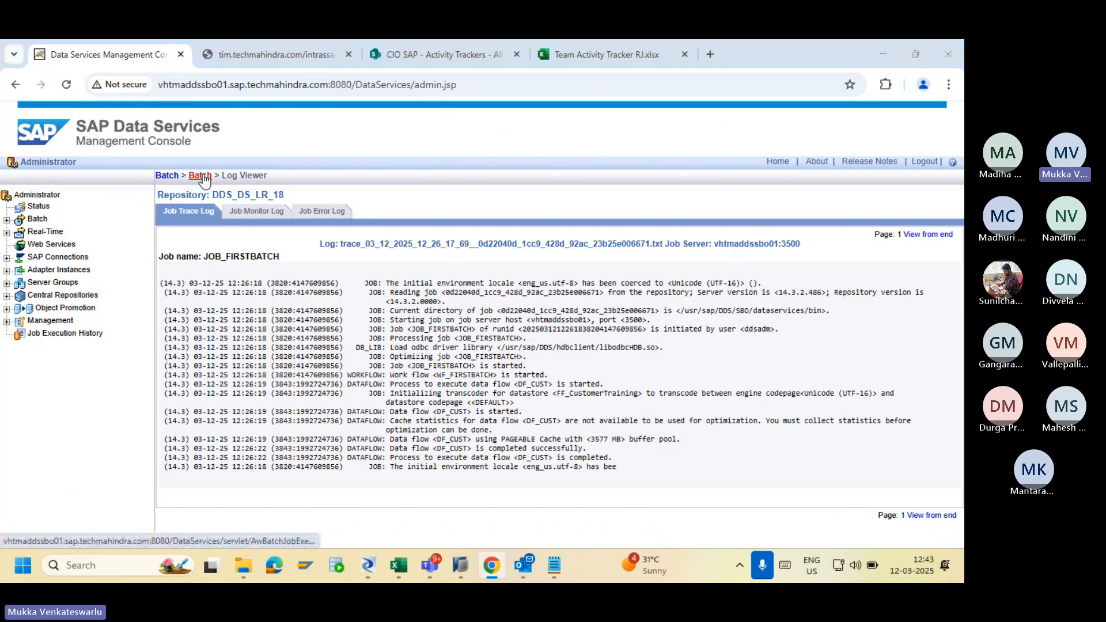
Execute JOB_FIRSTBATCH and view its Job Error Log saying the Customer ID key must be numeric.
key(alt+Tab)
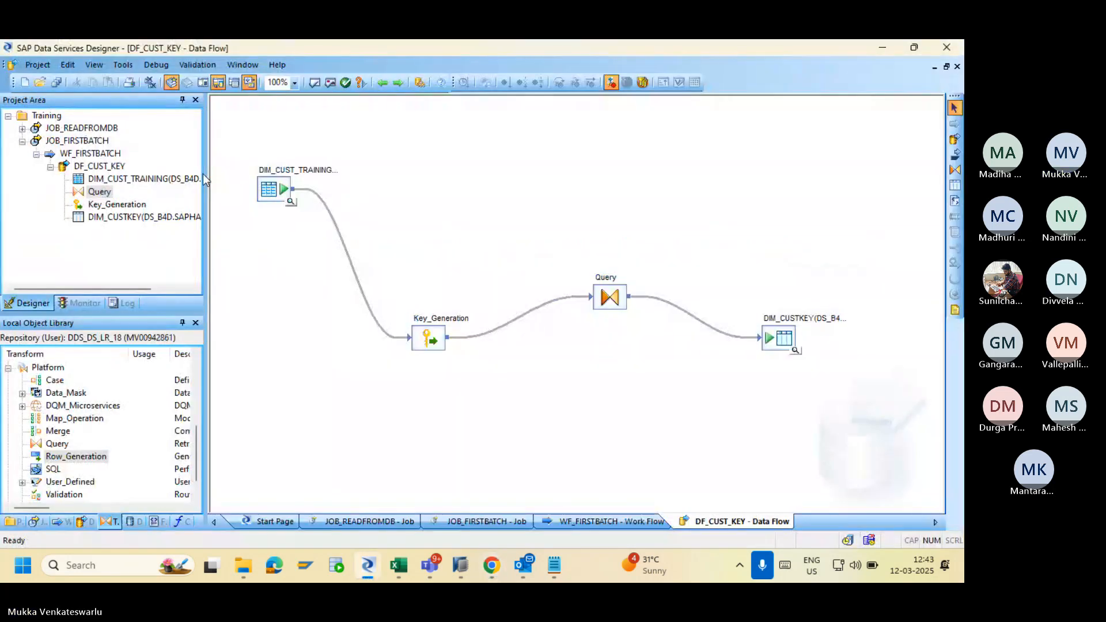
key(alt+Tab)
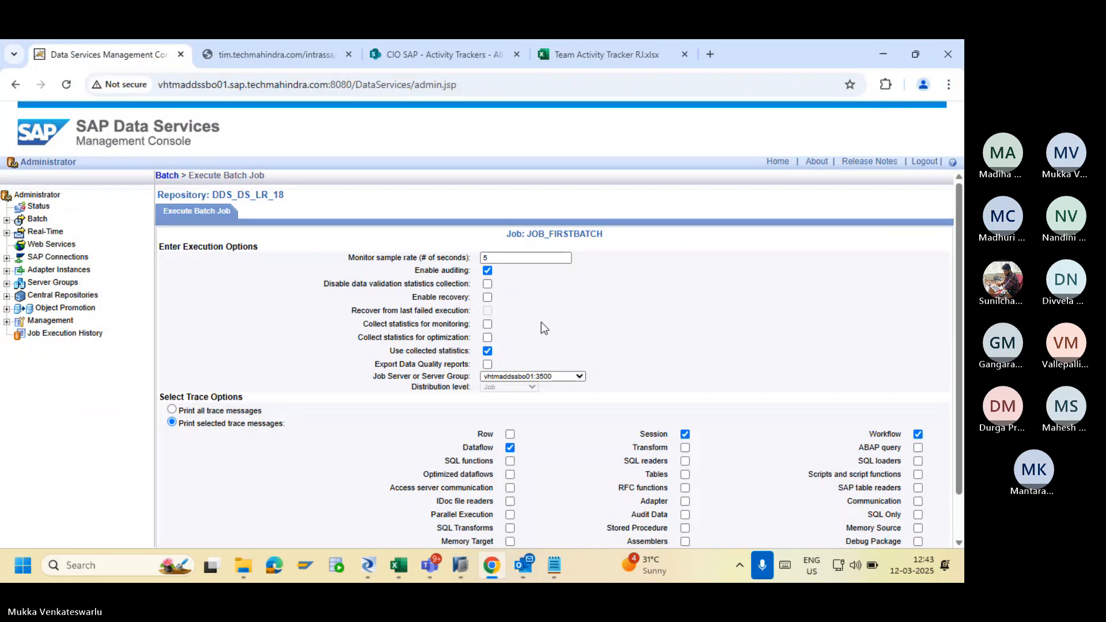
scroll(961, 467, down, 2)
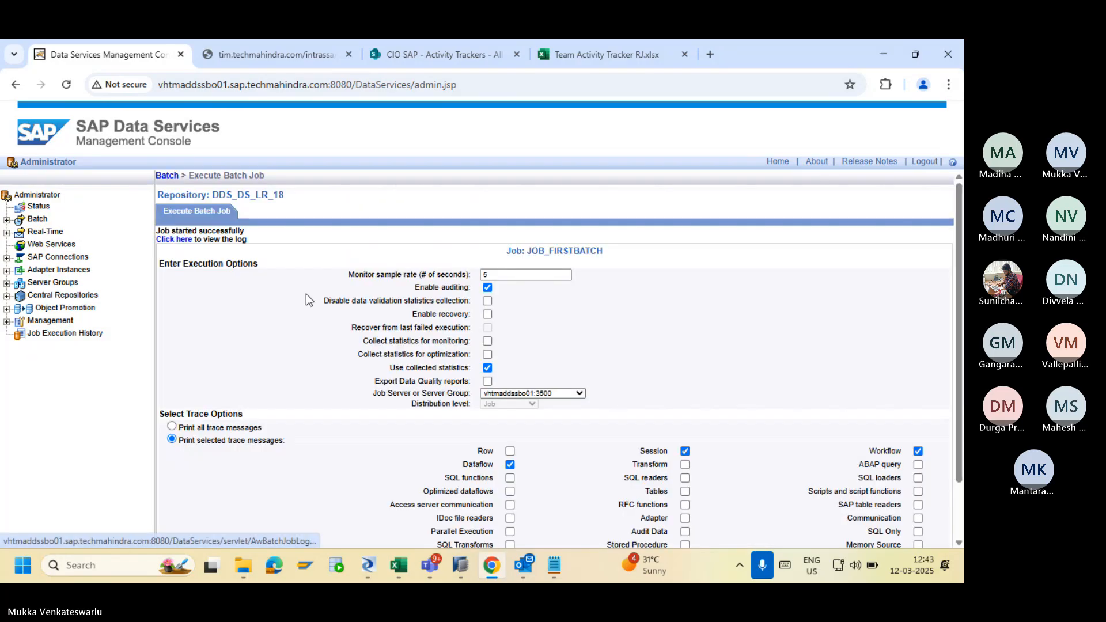
click(174, 239)
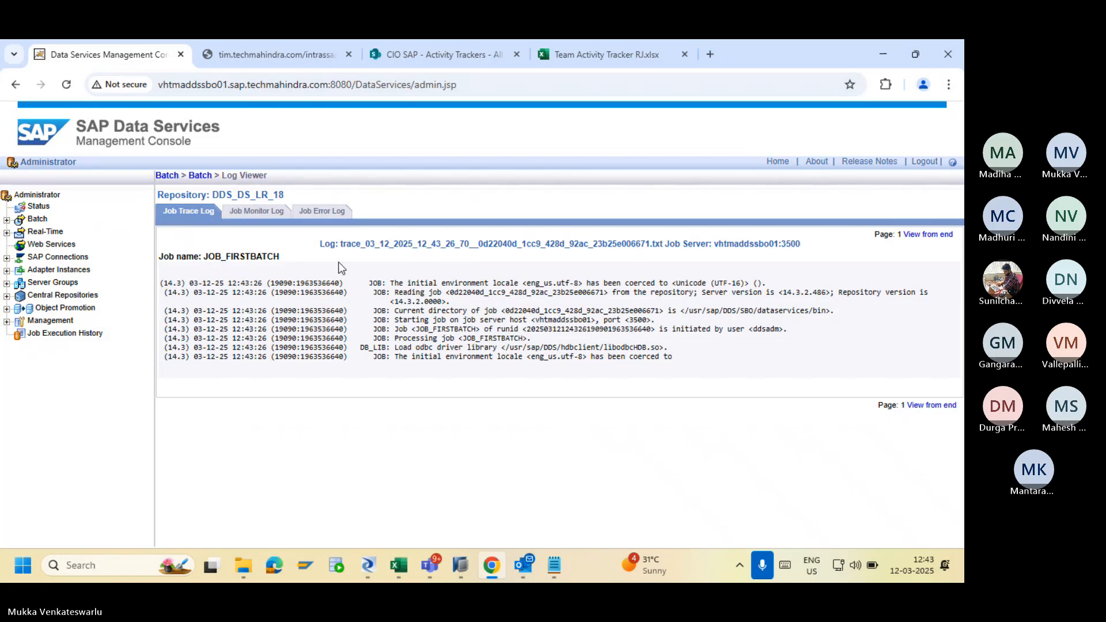
click(318, 214)
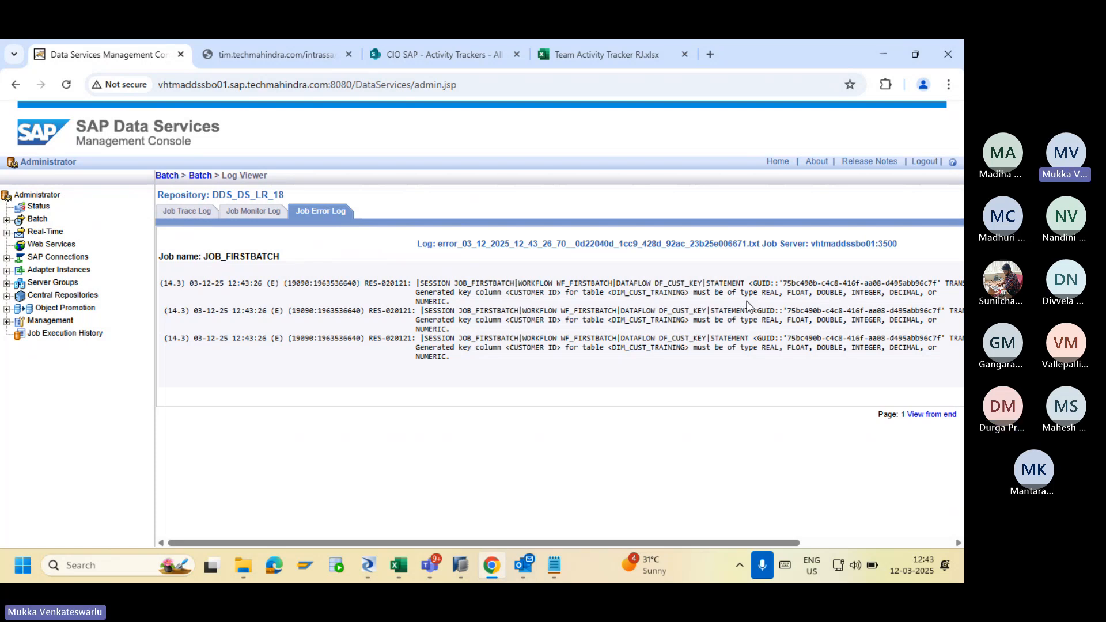
key(alt+Tab)
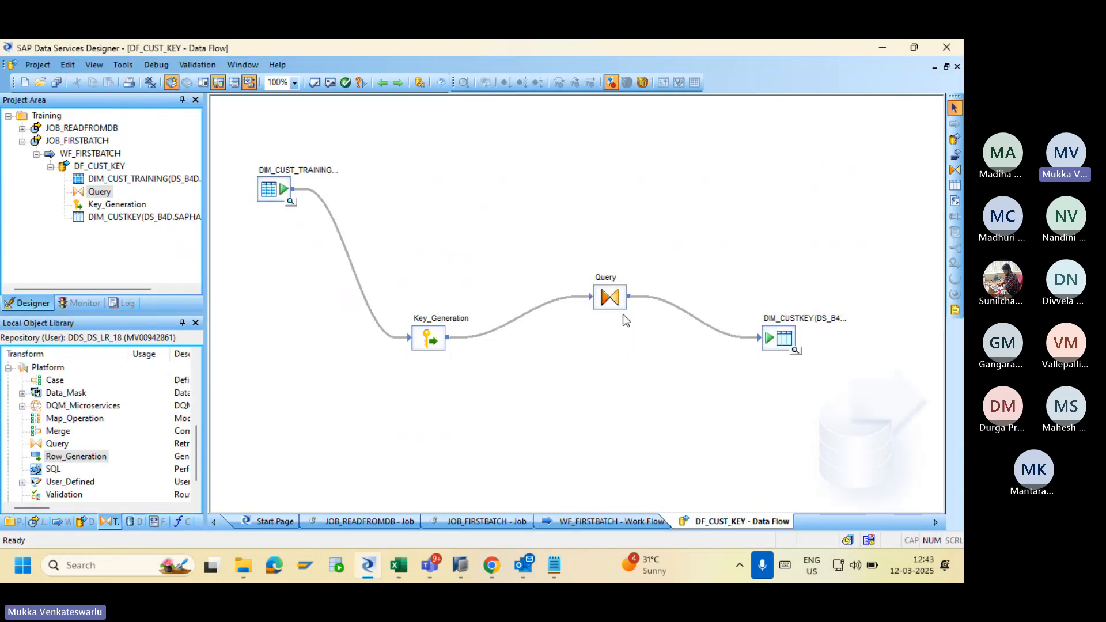
Open Key_Generation and compare its varchar(24) Customer ID key column against the error log.
double_click(433, 338)
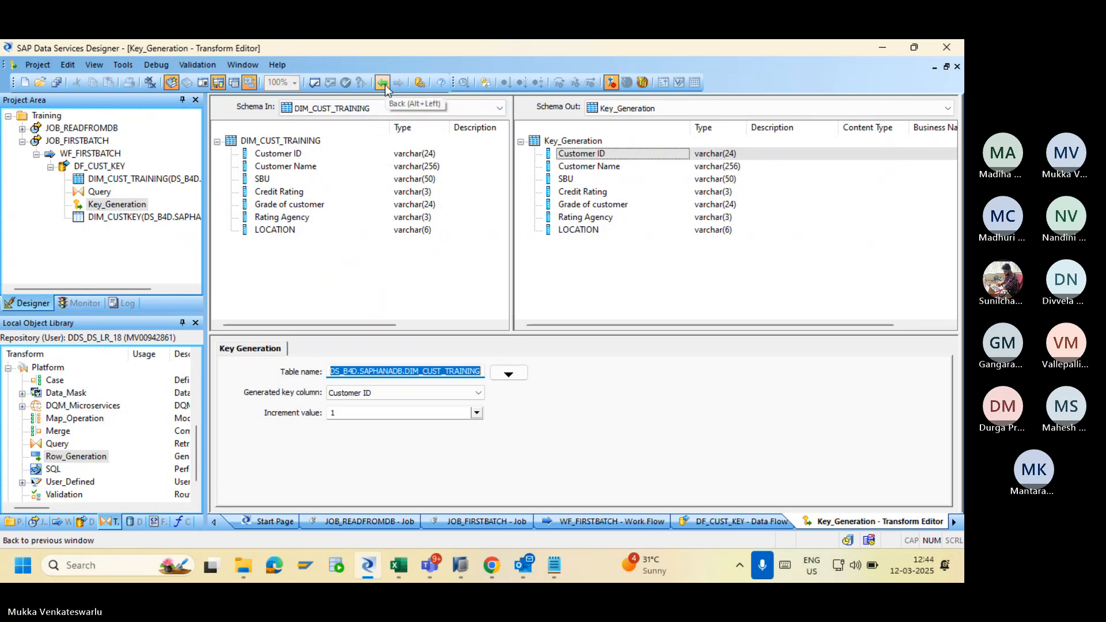
key(alt+Tab)
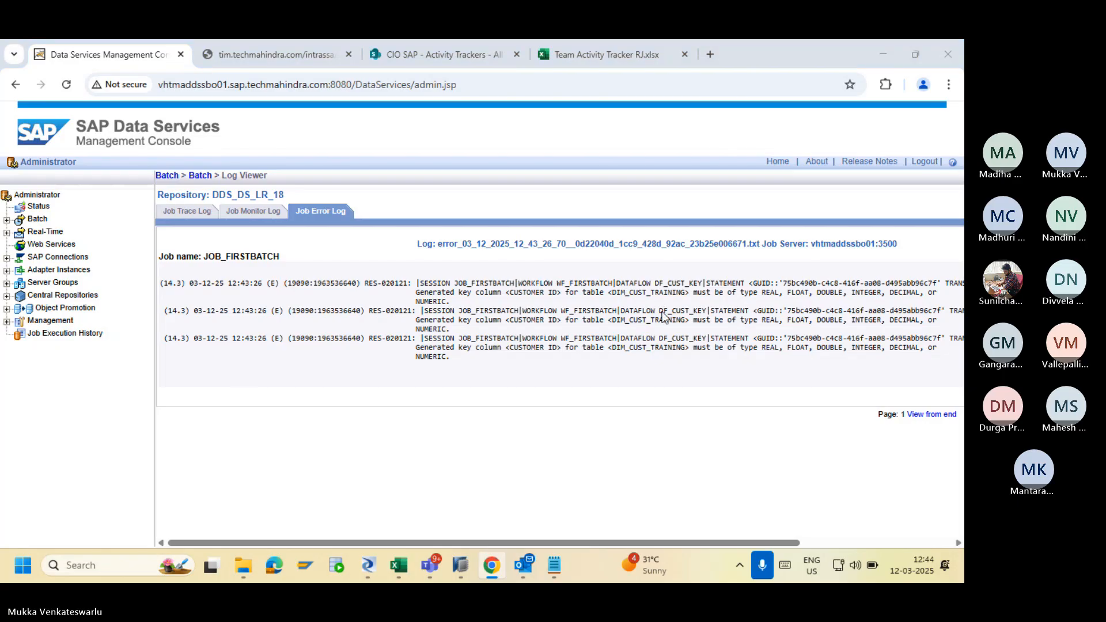
key(alt+Tab)
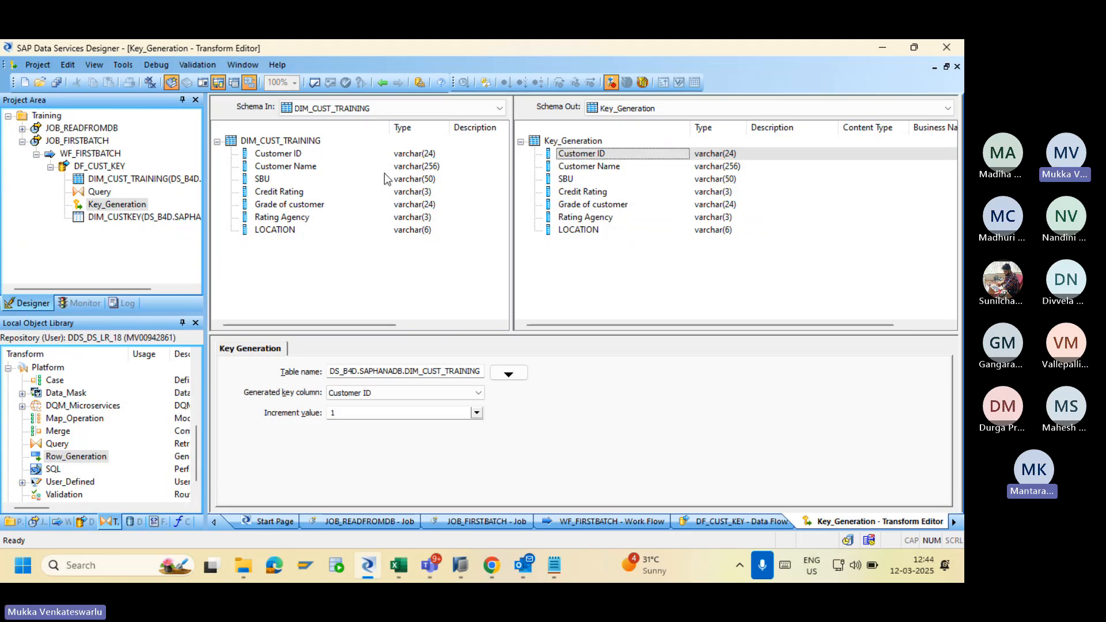
click(409, 154)
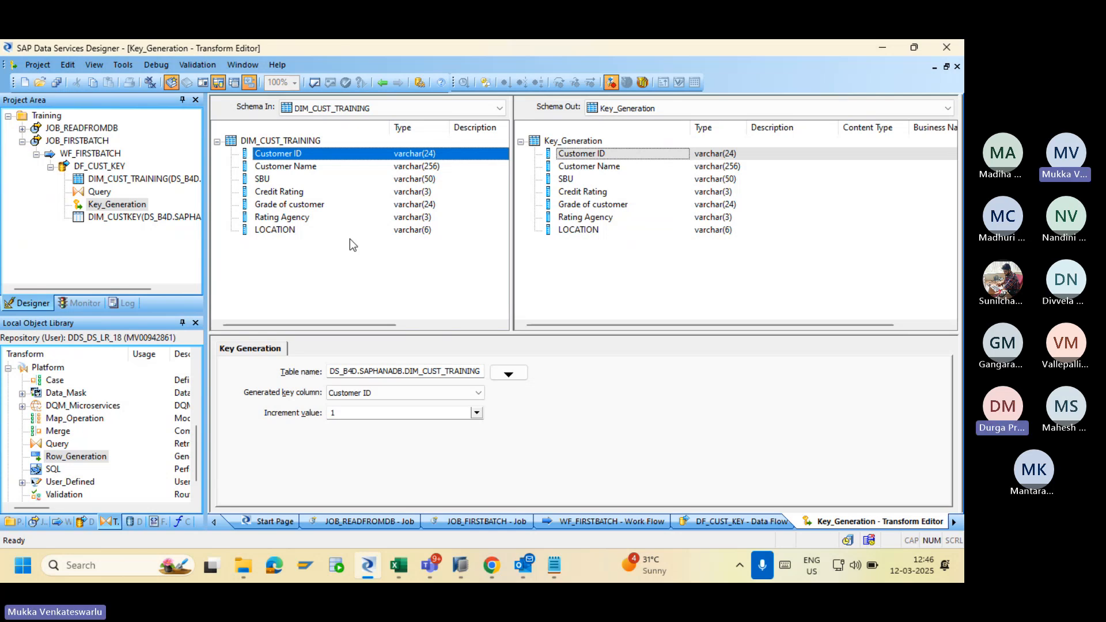
Check the Customer ID generated key column, then browse the Data Integrator, Platform and Data Quality transforms.
click(424, 392)
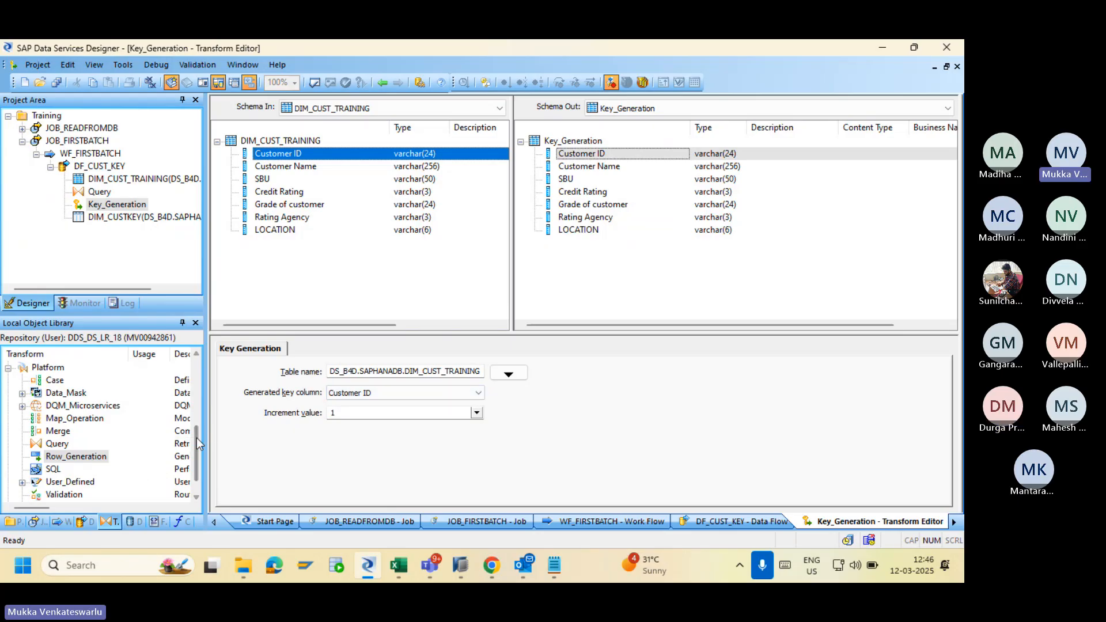
drag(193, 420, 191, 357)
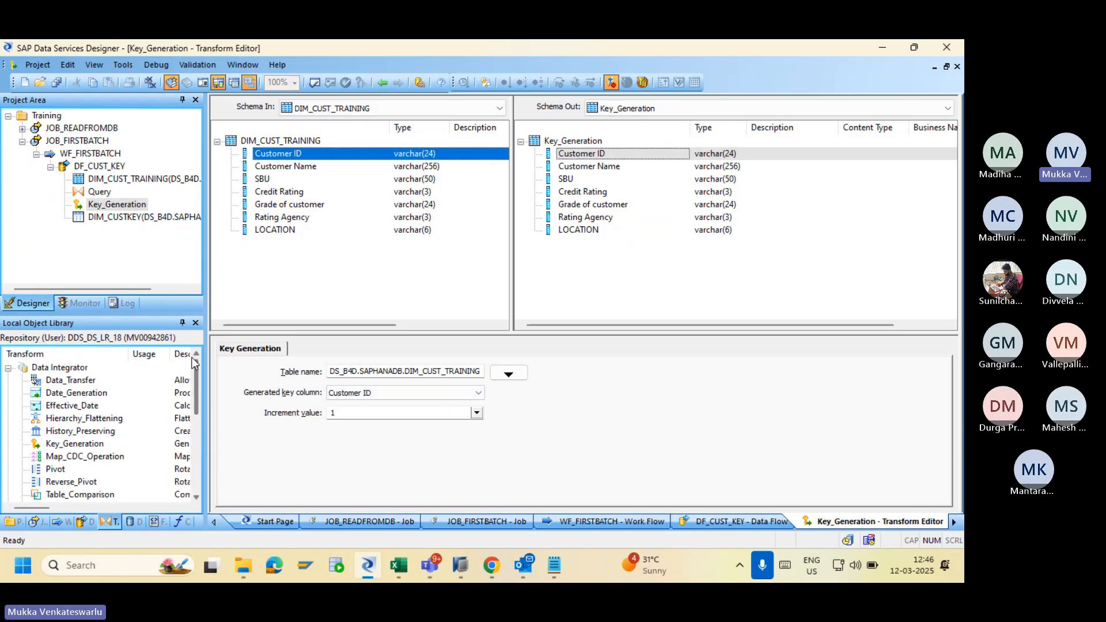
click(8, 368)
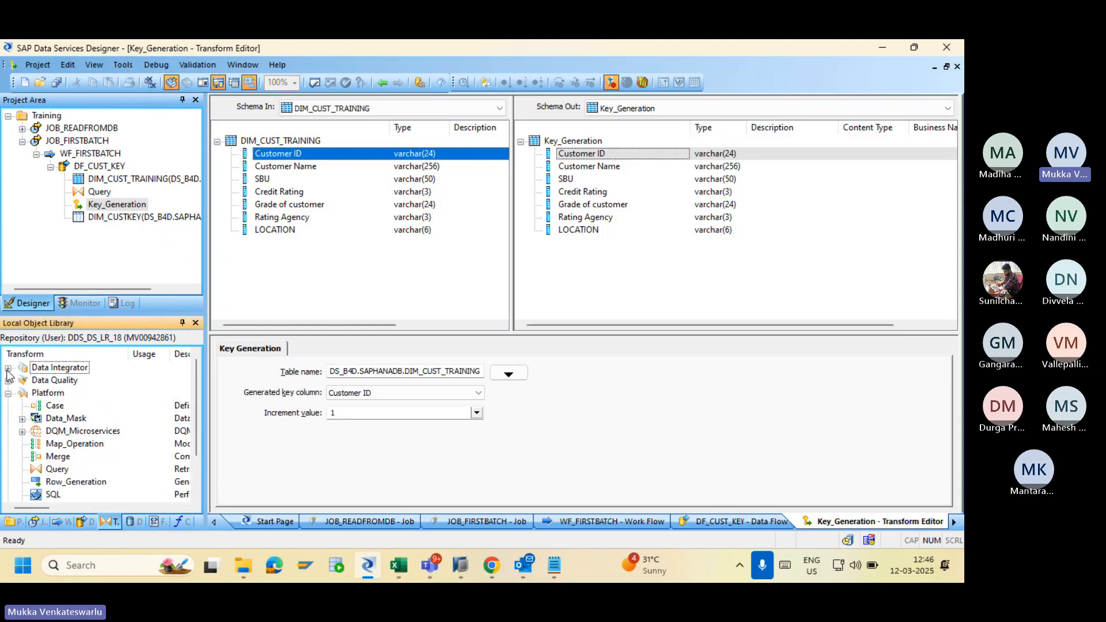
click(8, 393)
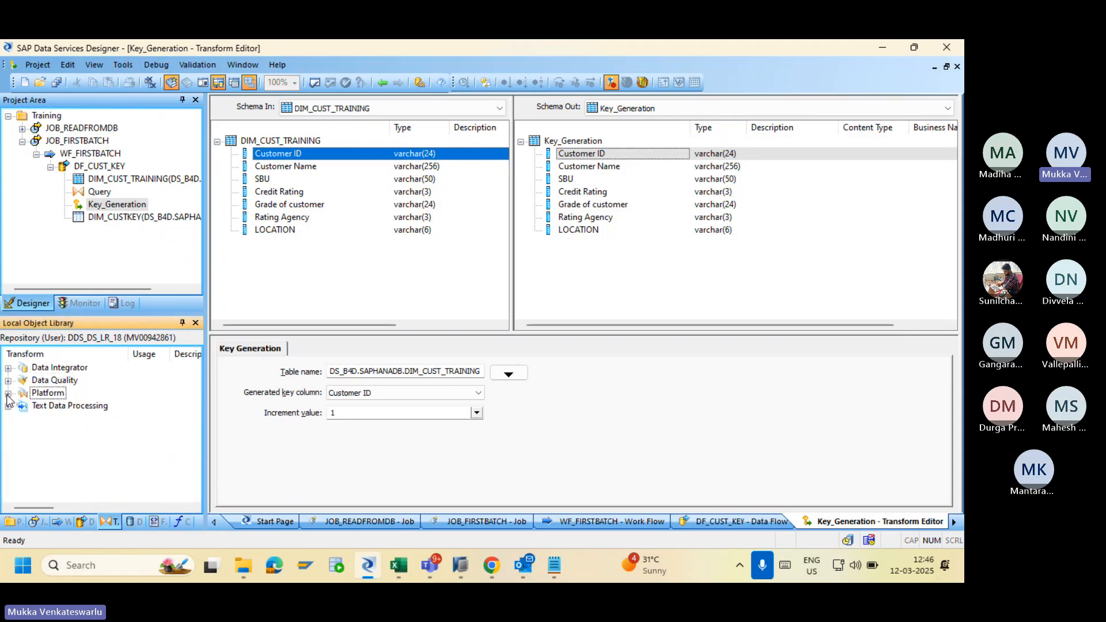
click(9, 381)
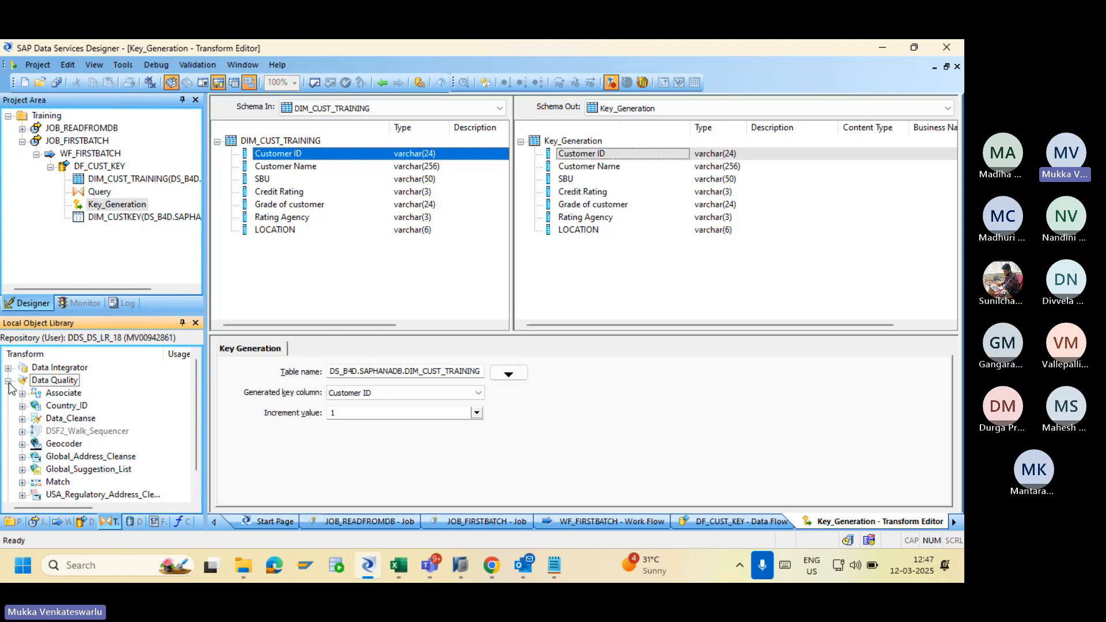
click(8, 381)
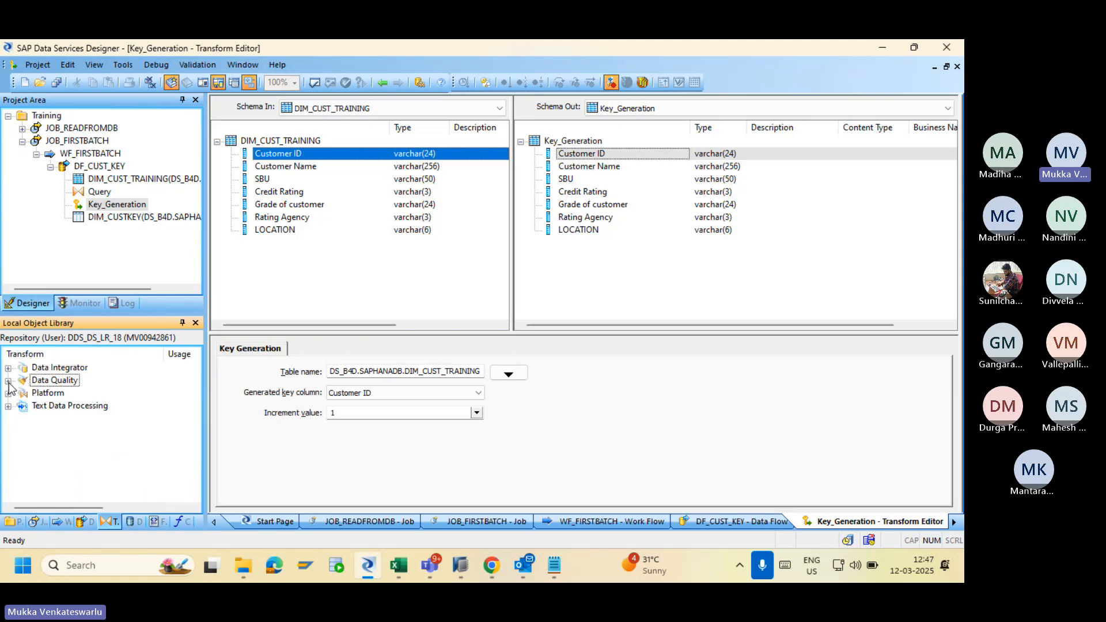
Expand and collapse Data Integrator and Platform, leaving every transform group collapsed.
click(8, 368)
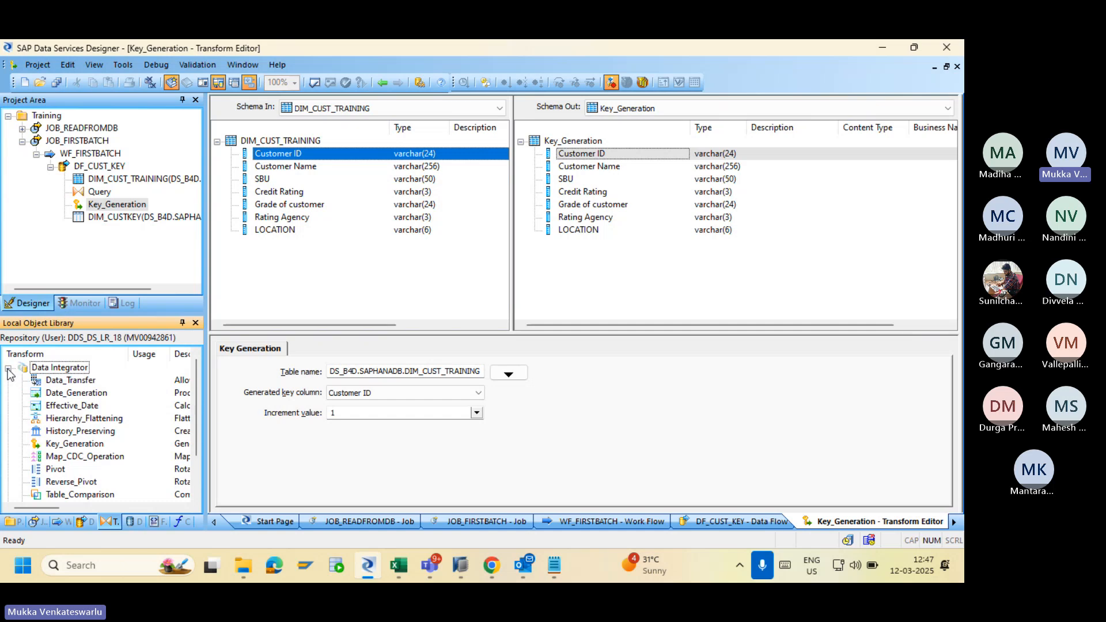
click(8, 368)
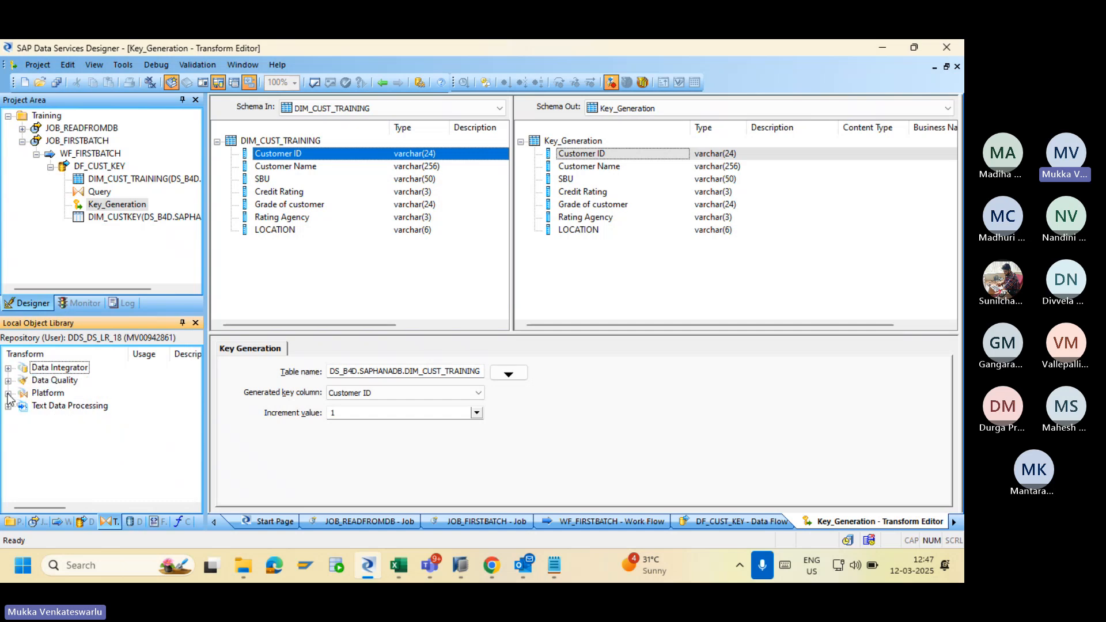
click(8, 394)
click(8, 370)
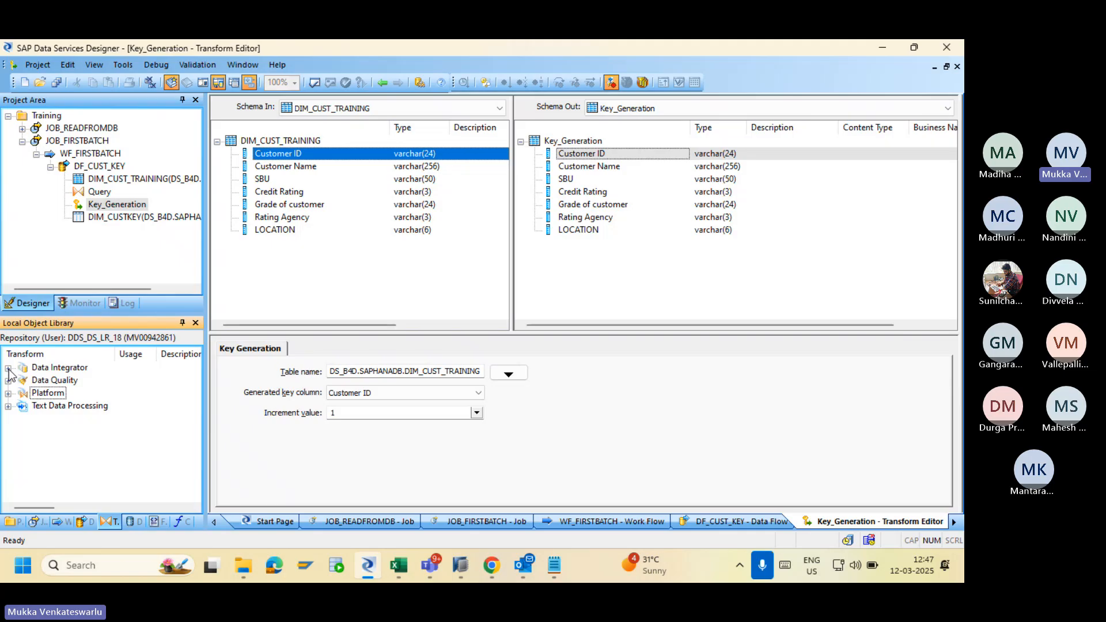
click(8, 369)
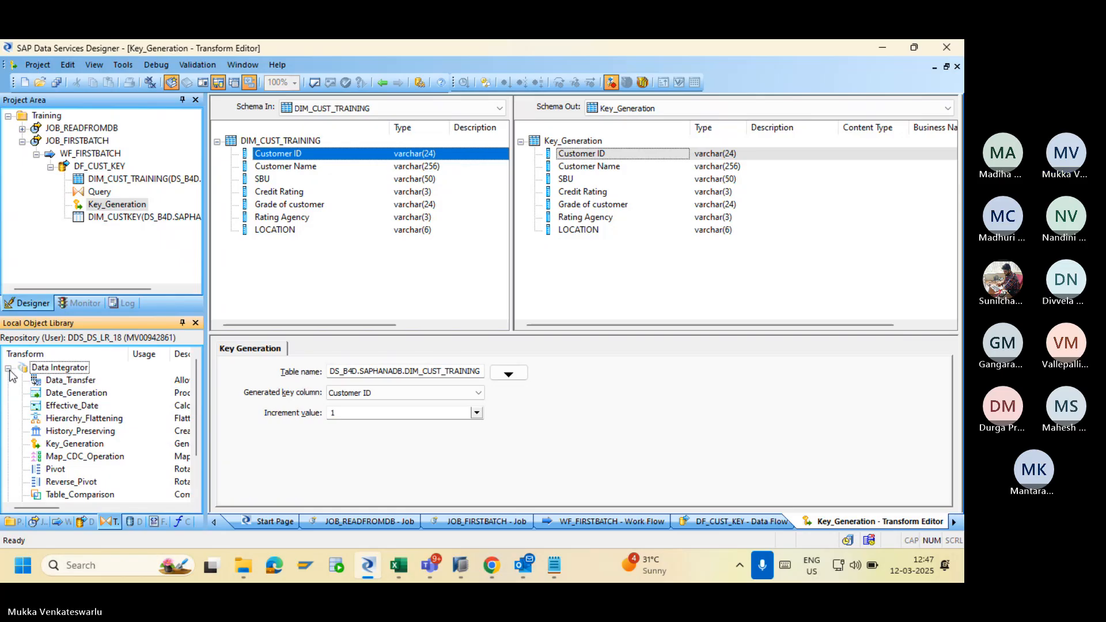
click(8, 368)
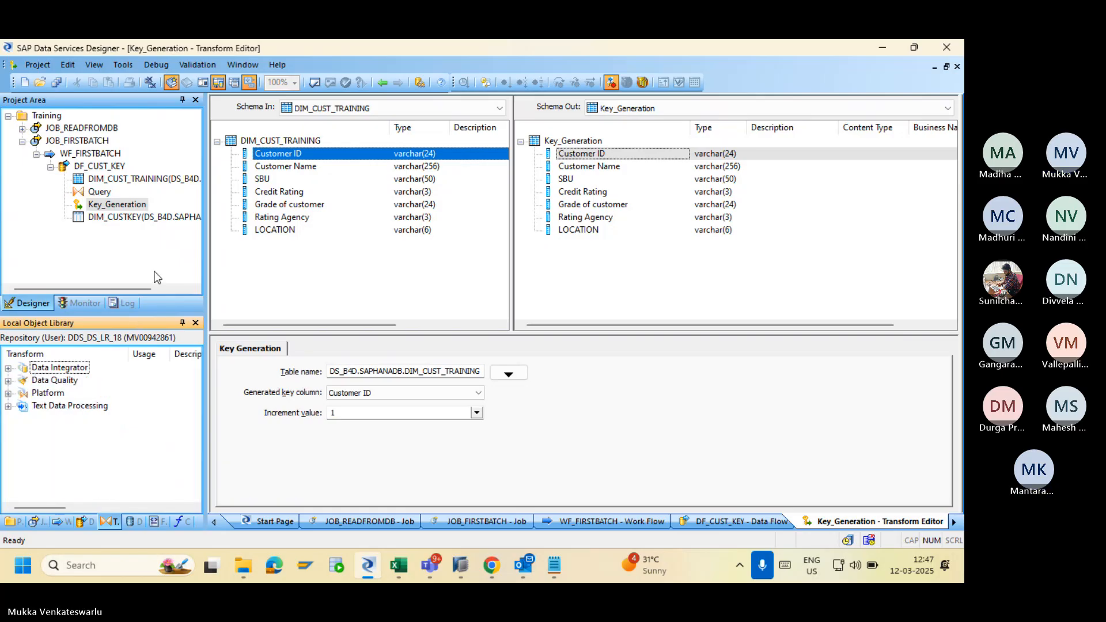